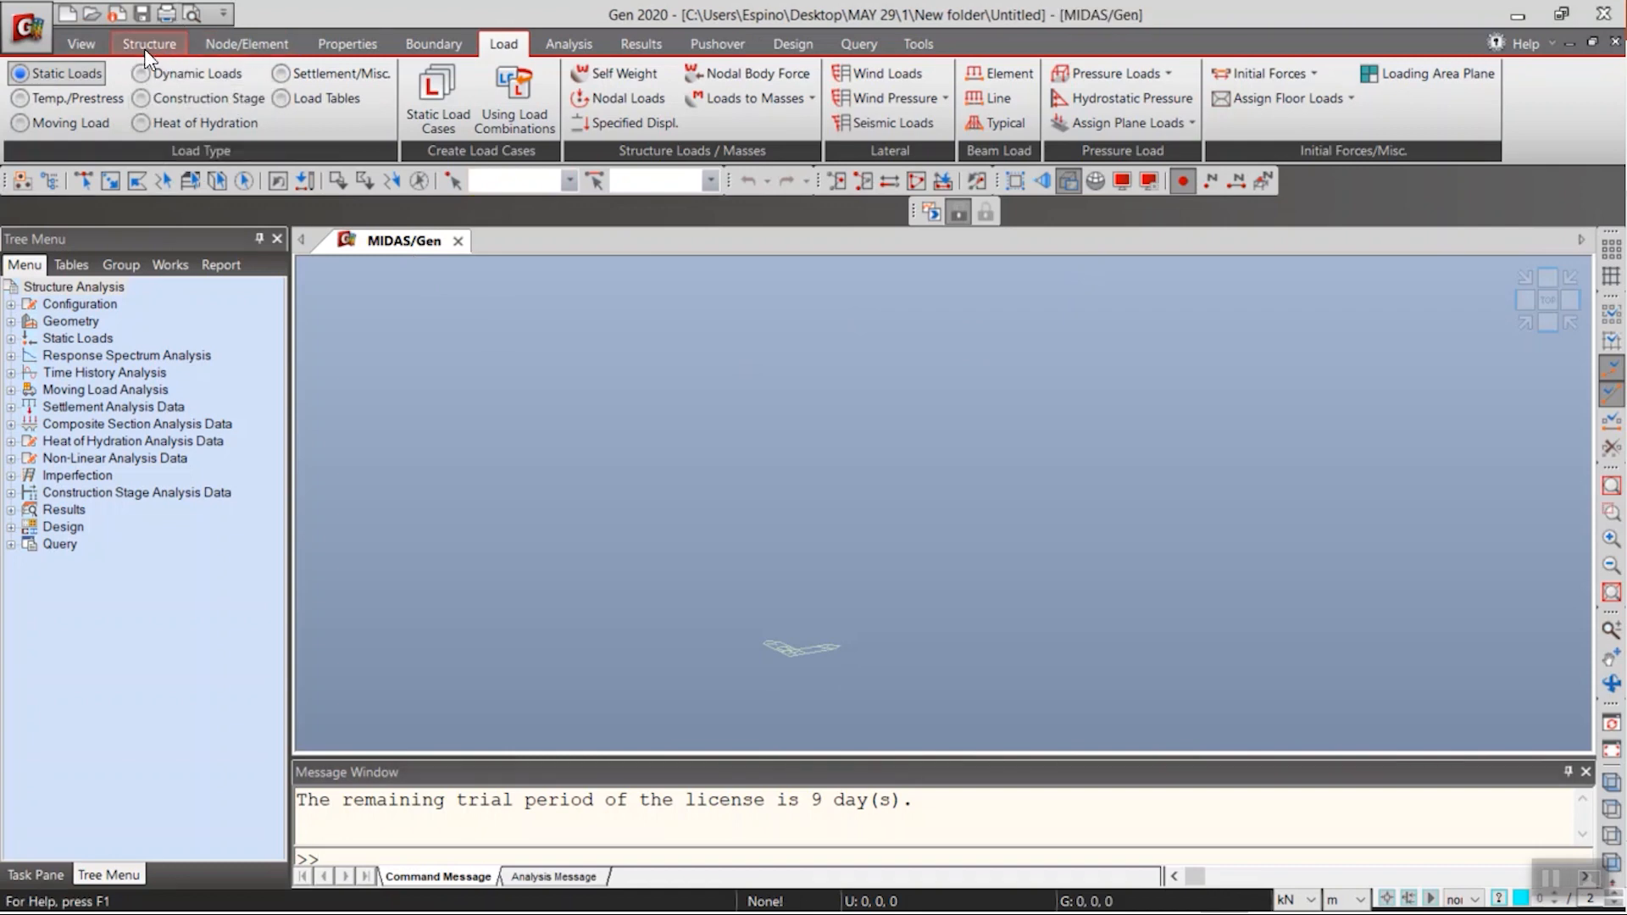
- Add a steel material using the ASTM09(S) standard and the A36 grade from the database
click(170, 264)
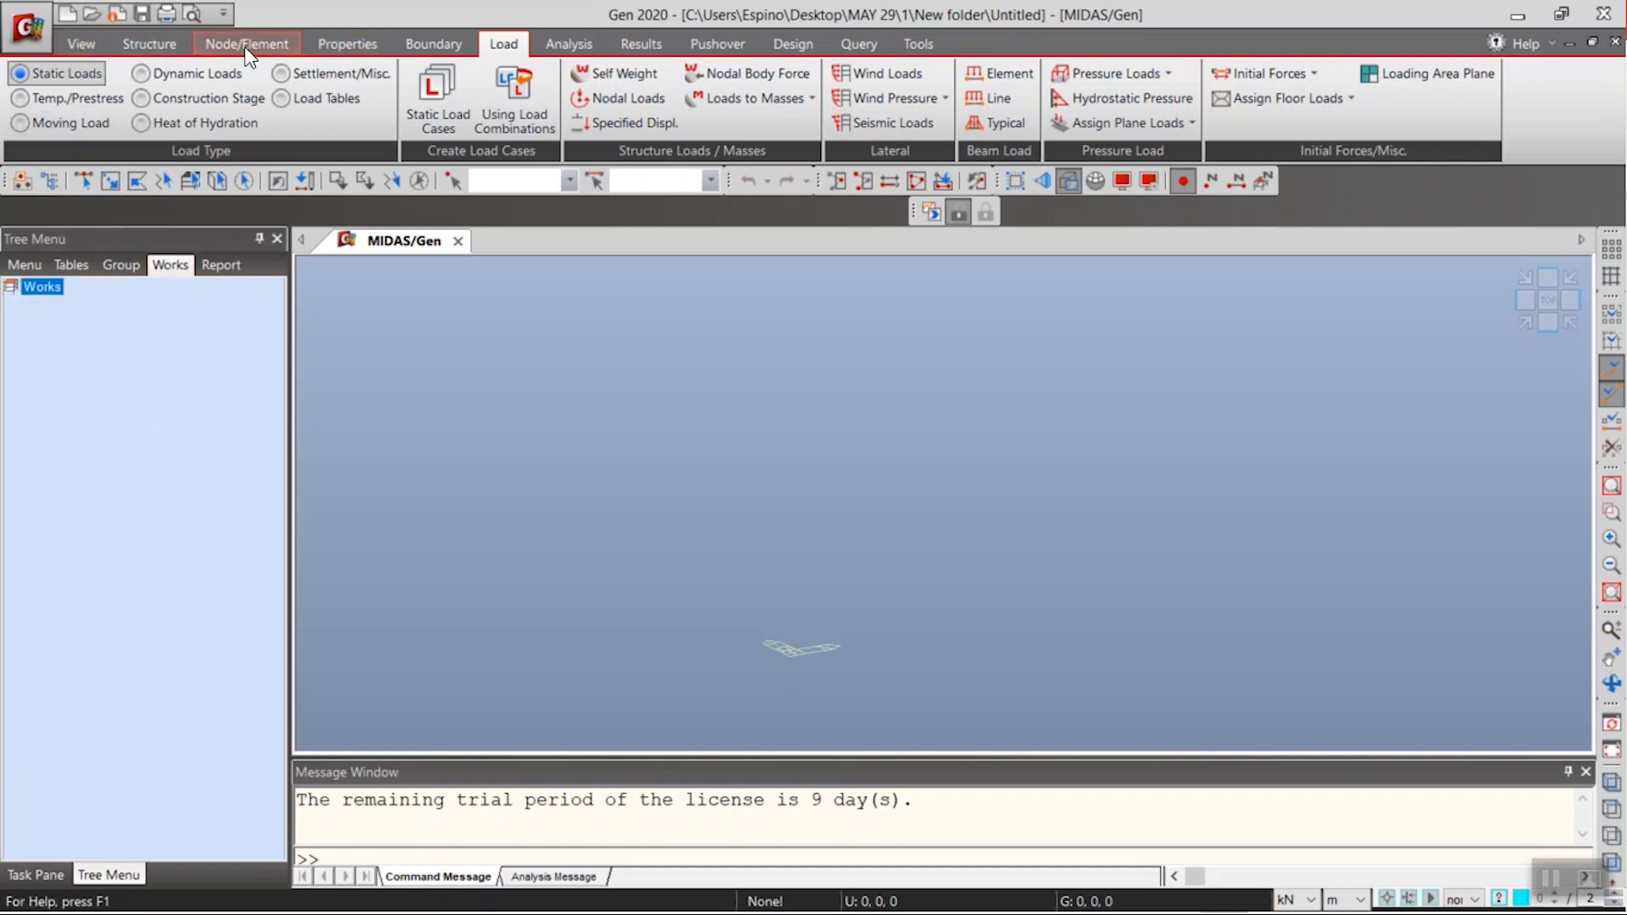
click(349, 49)
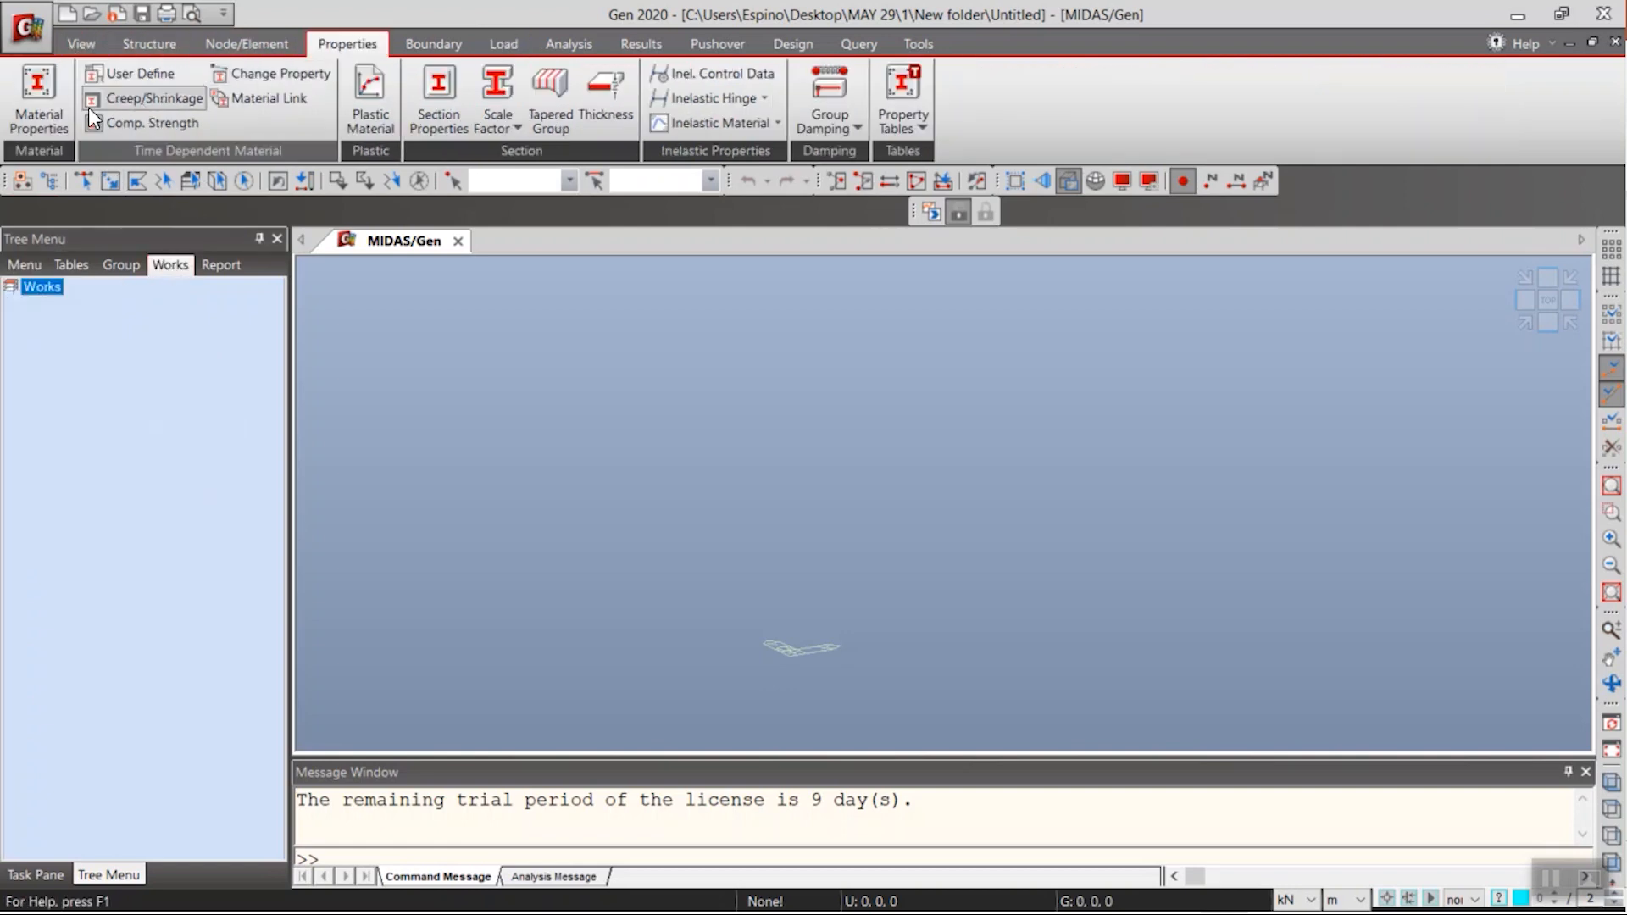
click(46, 123)
drag(238, 12, 530, 268)
click(826, 354)
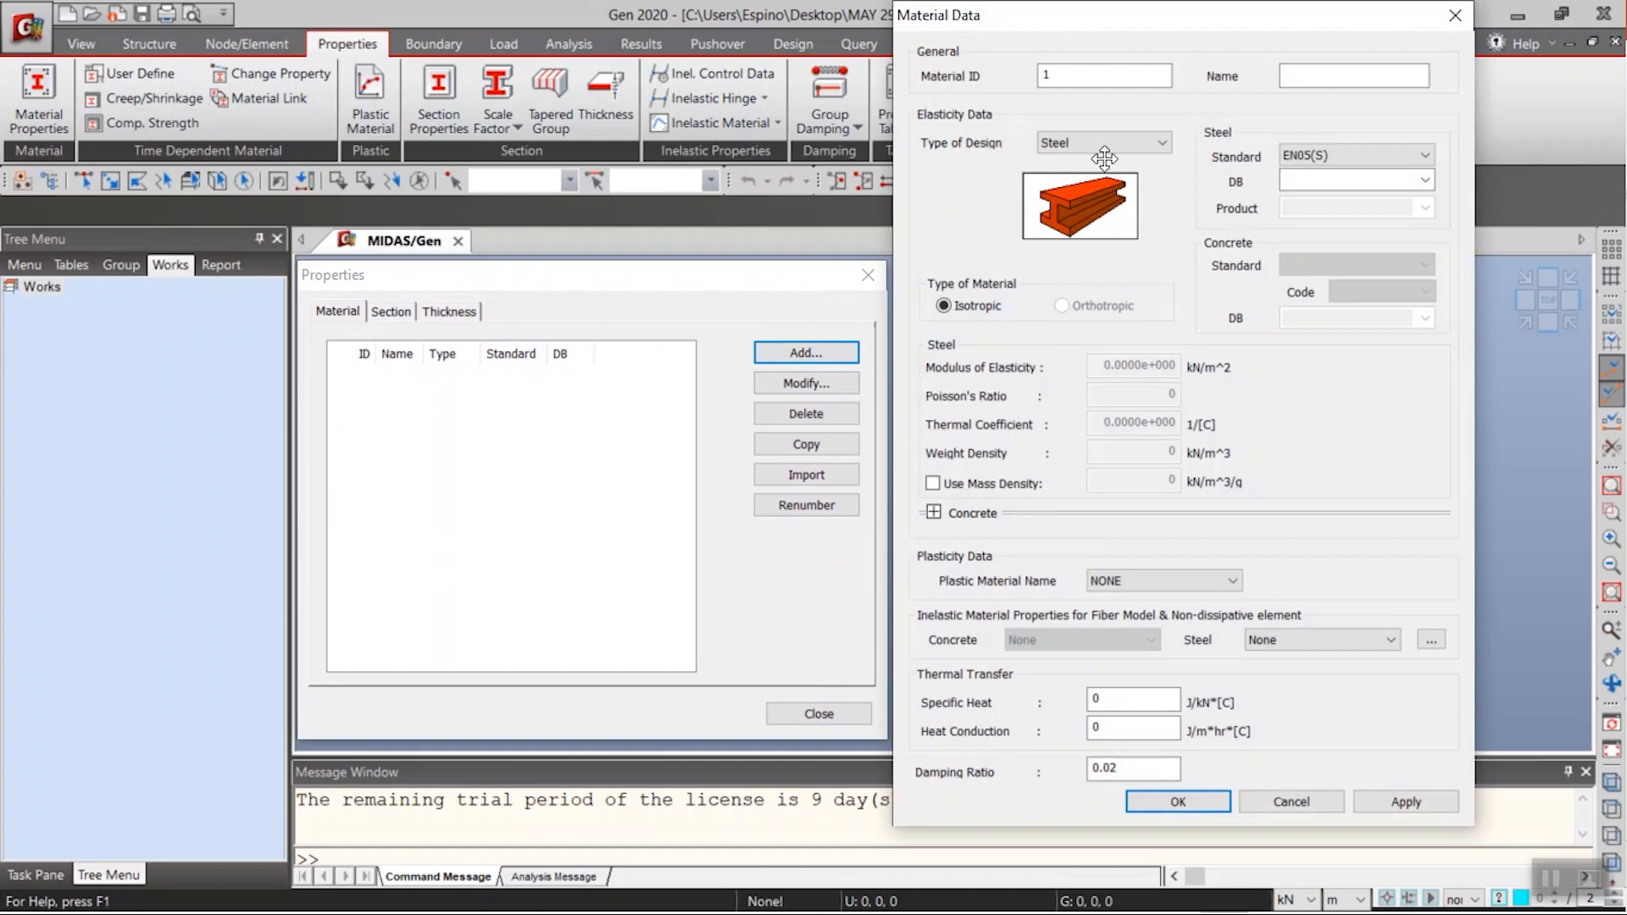
click(1303, 159)
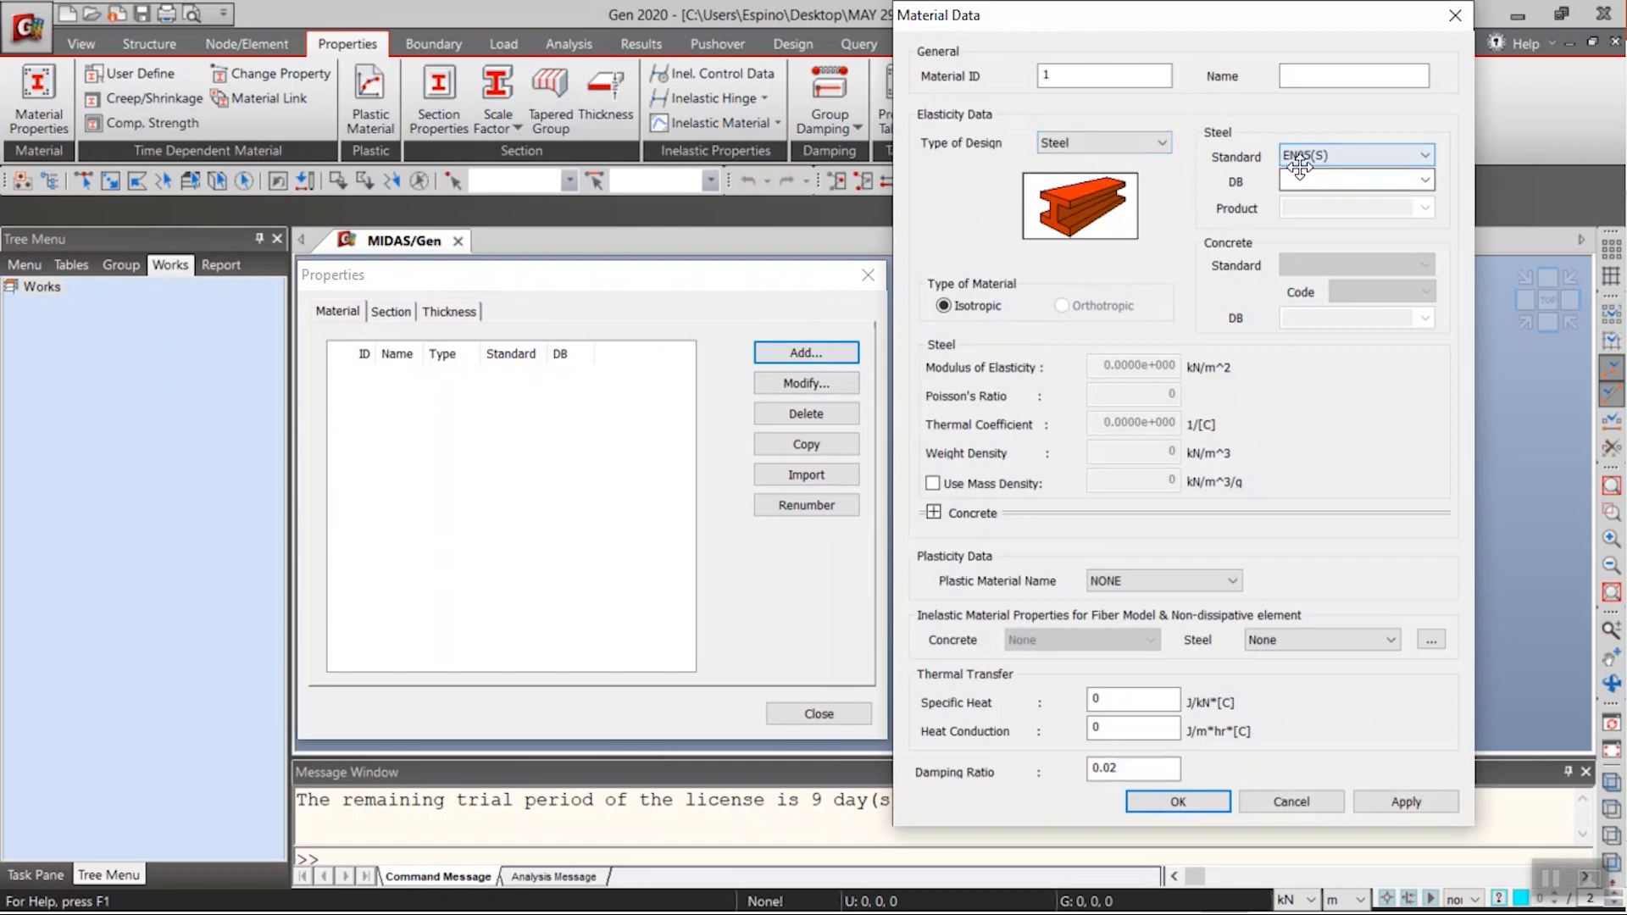
scroll(1407, 279, up, 1)
scroll(1410, 276, up, 2)
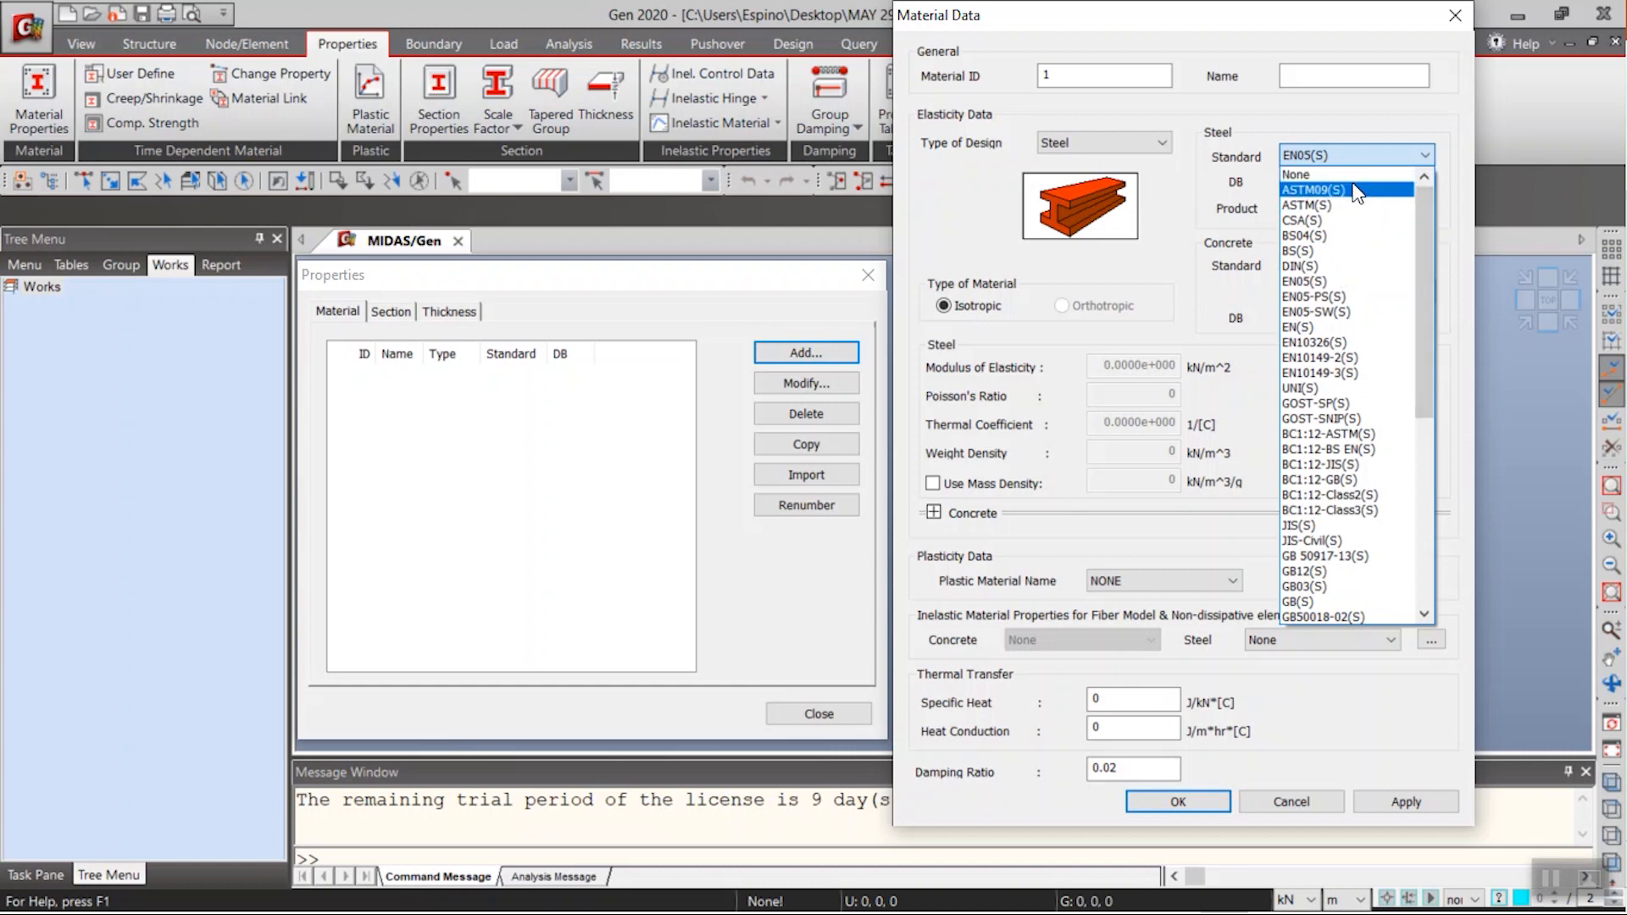
click(1324, 193)
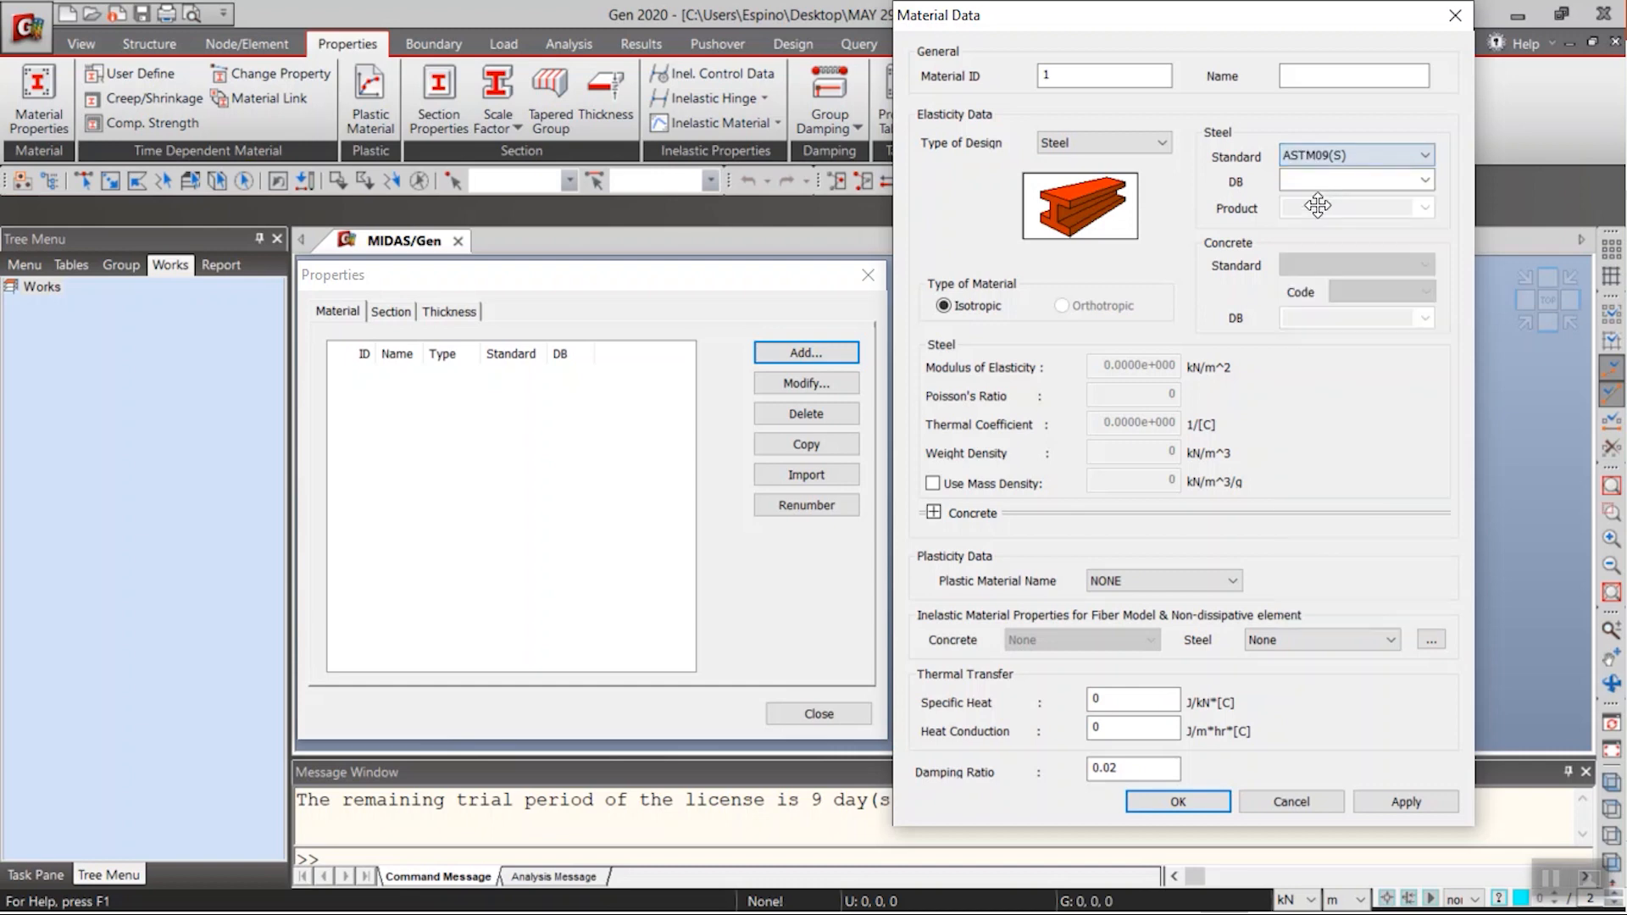
click(1430, 179)
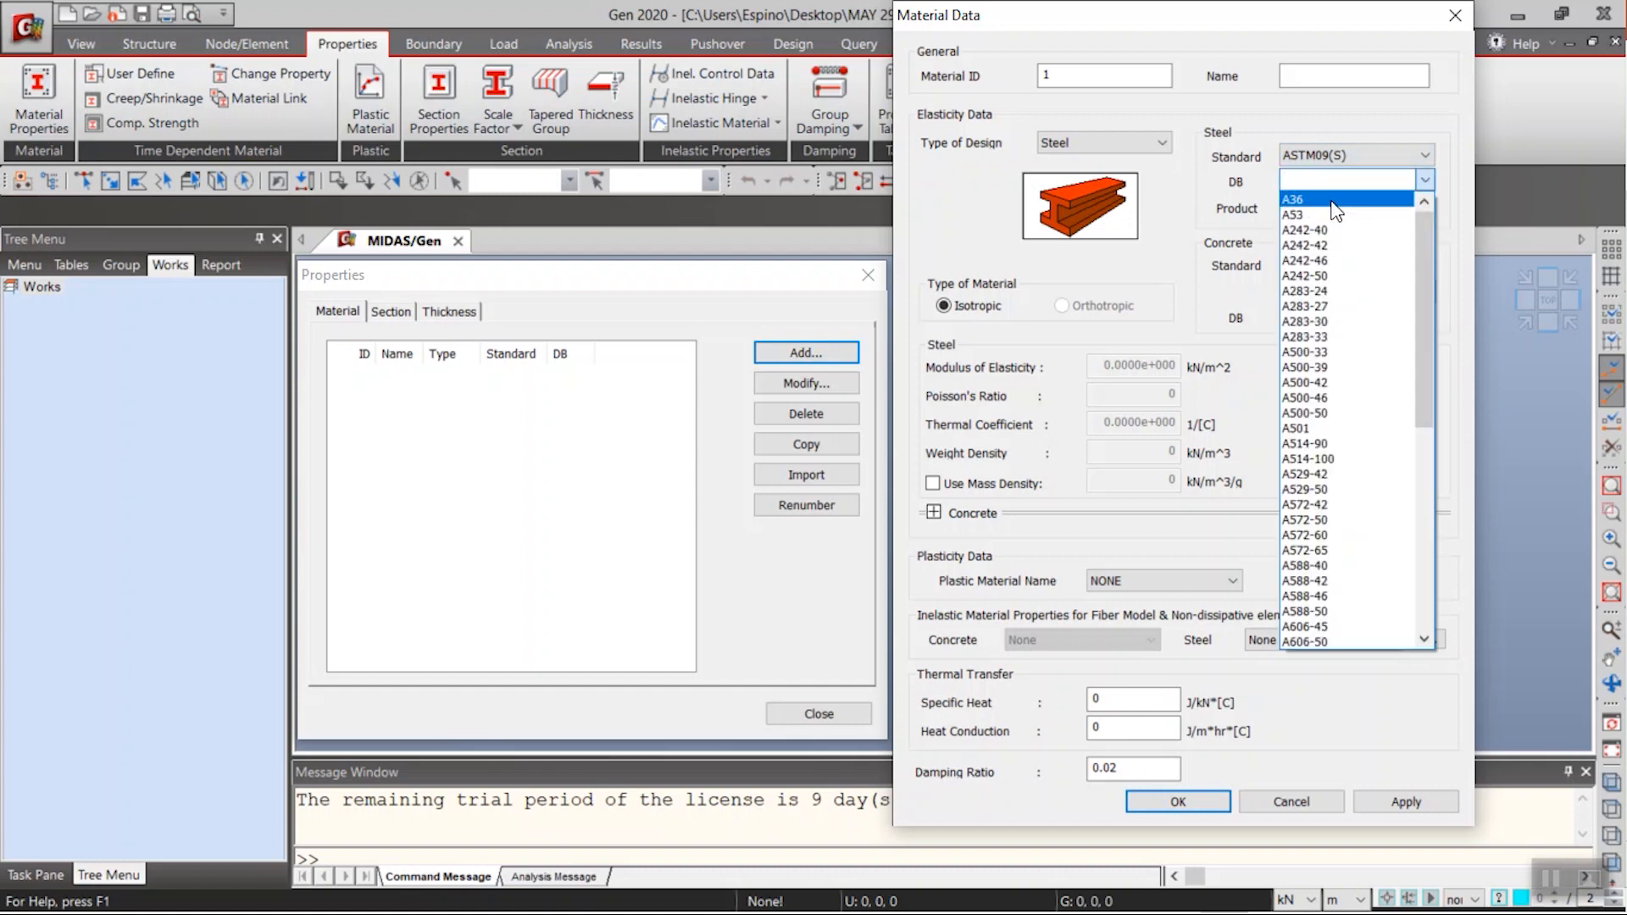
click(1351, 200)
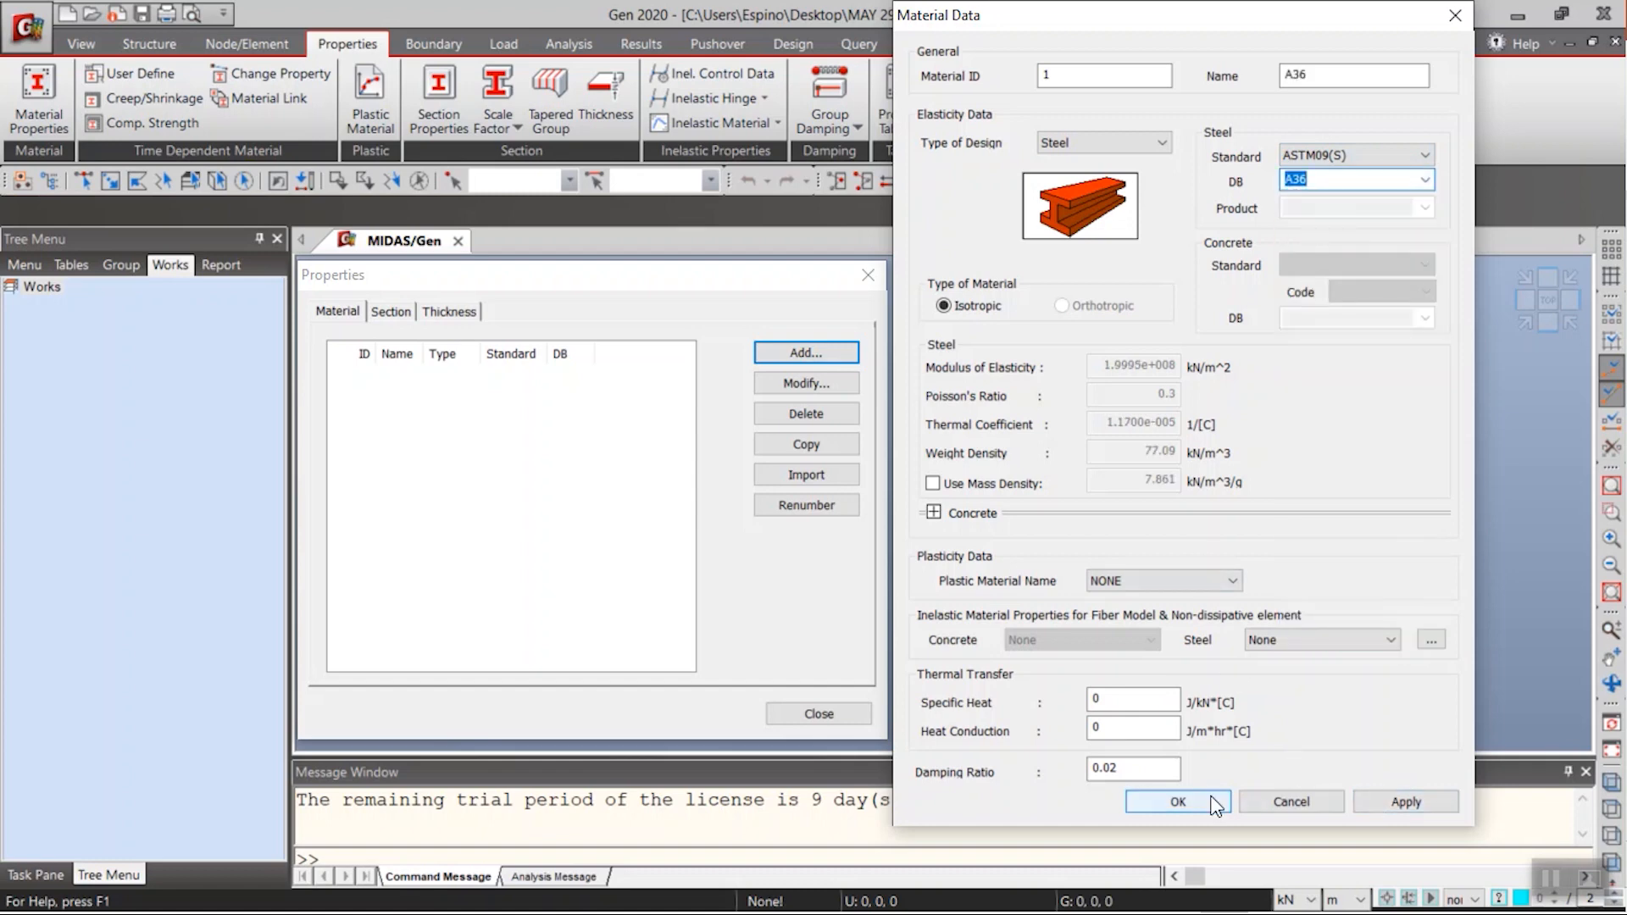
click(1177, 802)
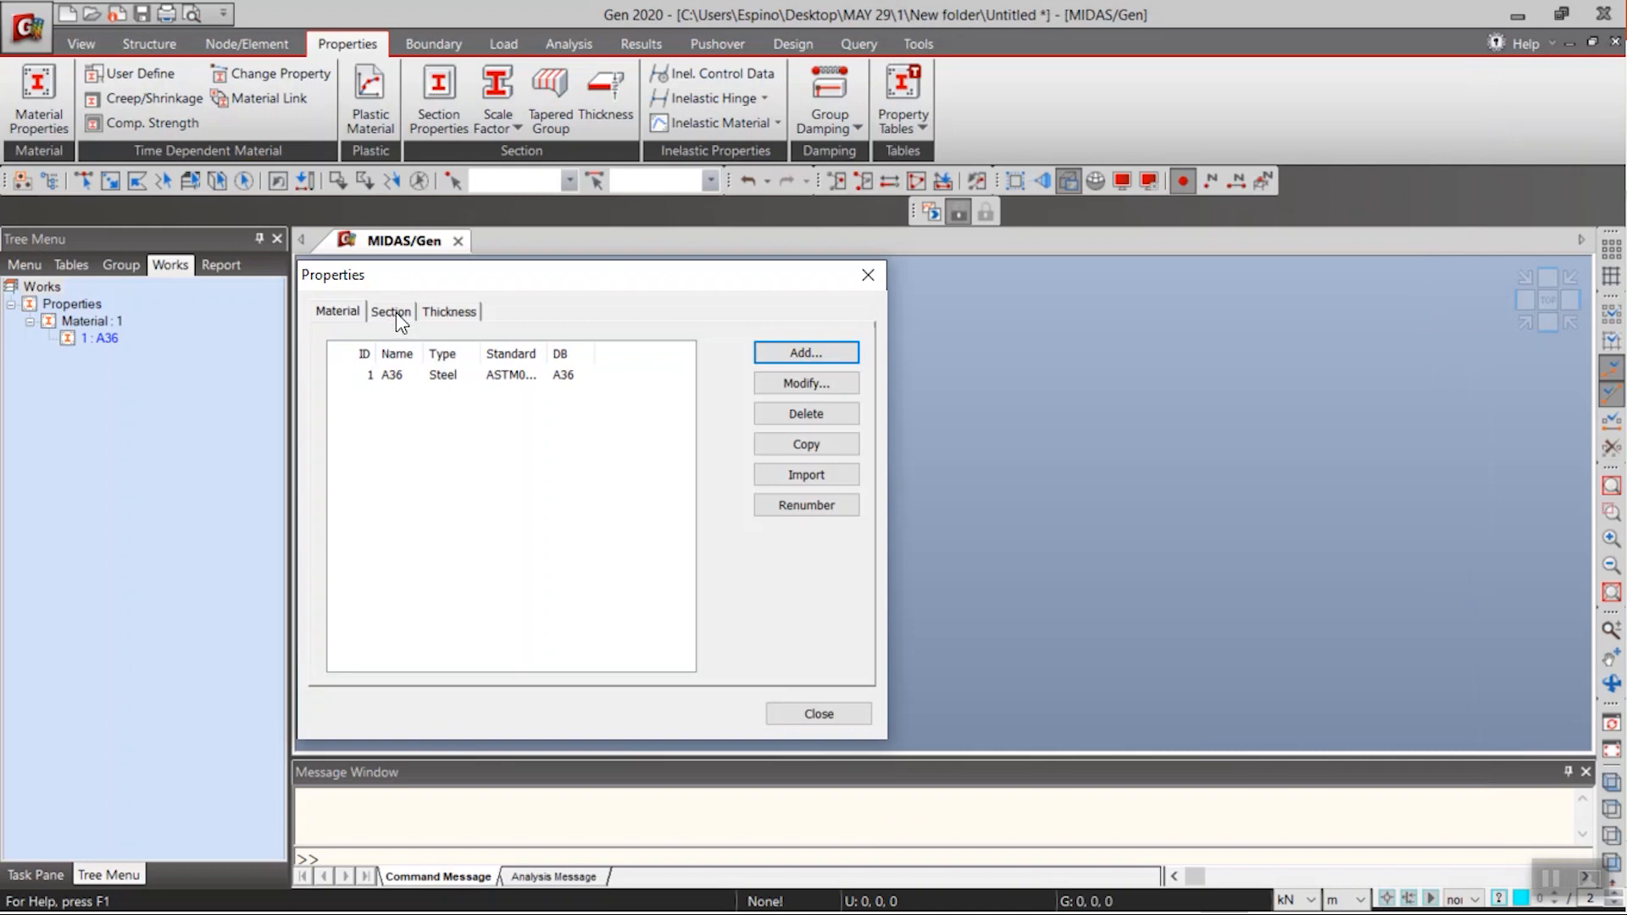
- Add a W10X49 I-section from the AISC10(US) database to the section list
click(394, 312)
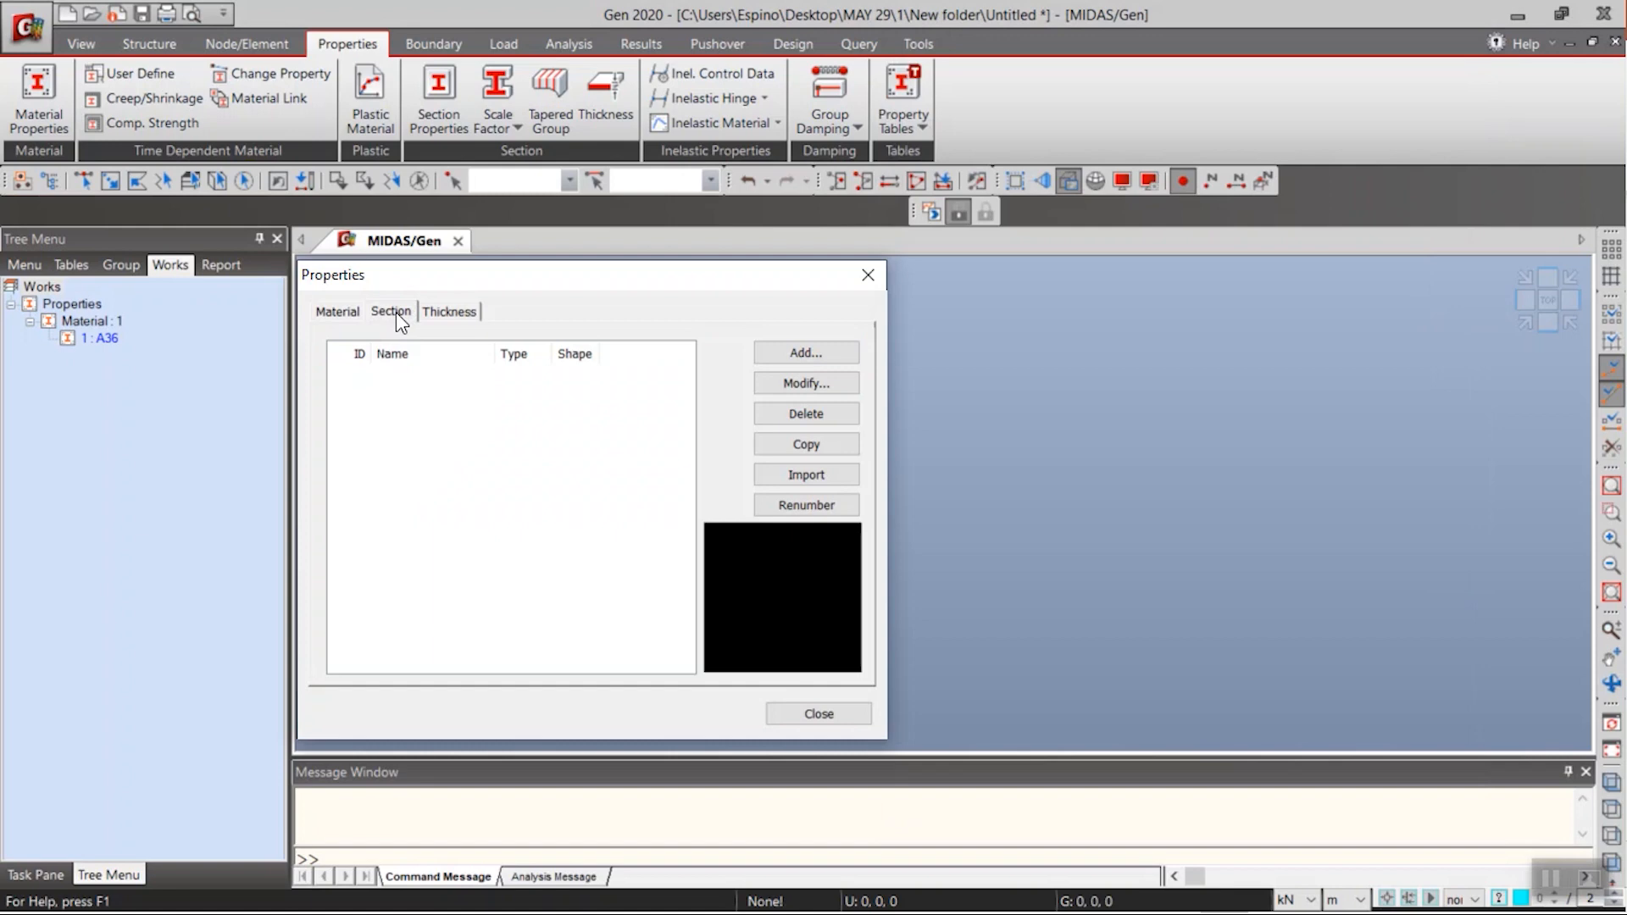
click(827, 351)
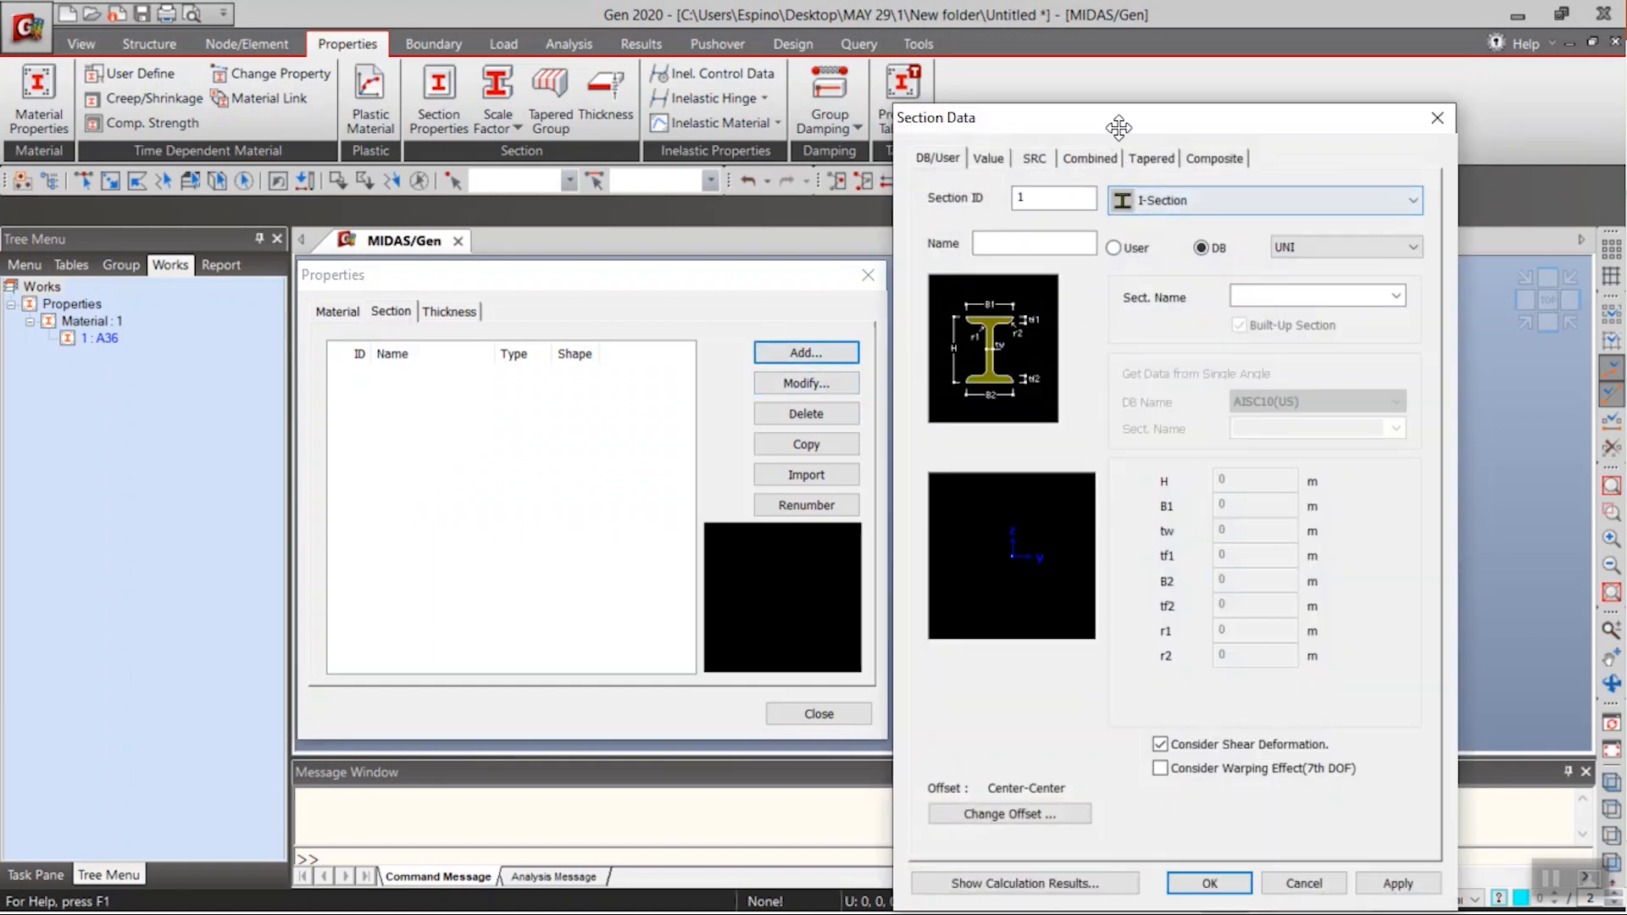
drag(1109, 125, 1116, 75)
click(1313, 198)
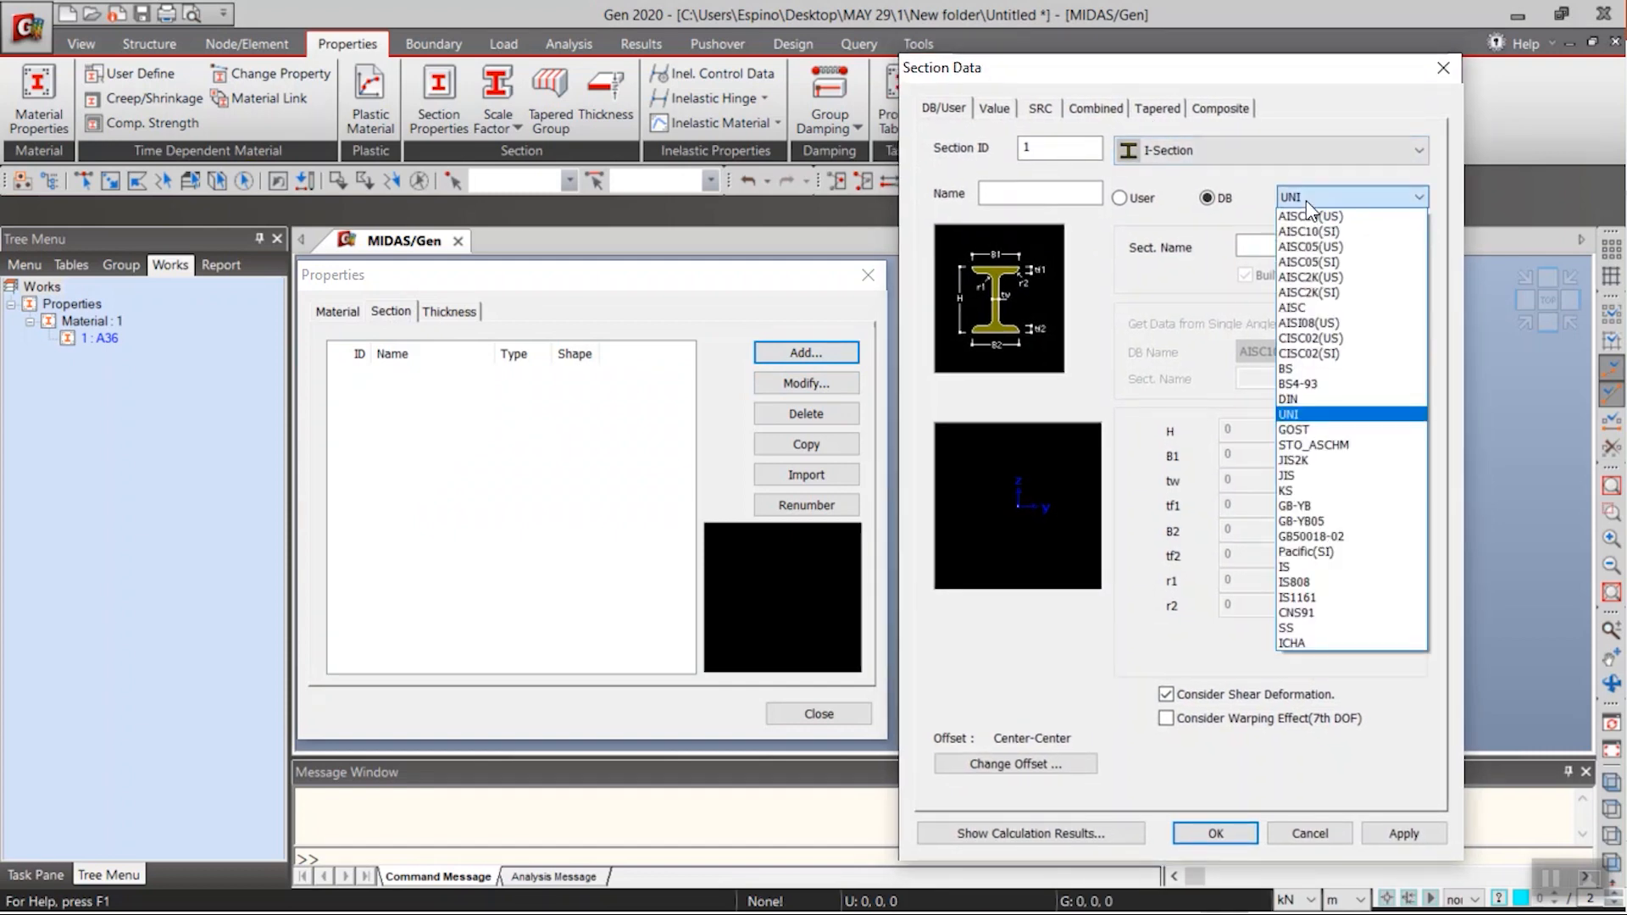
click(1304, 216)
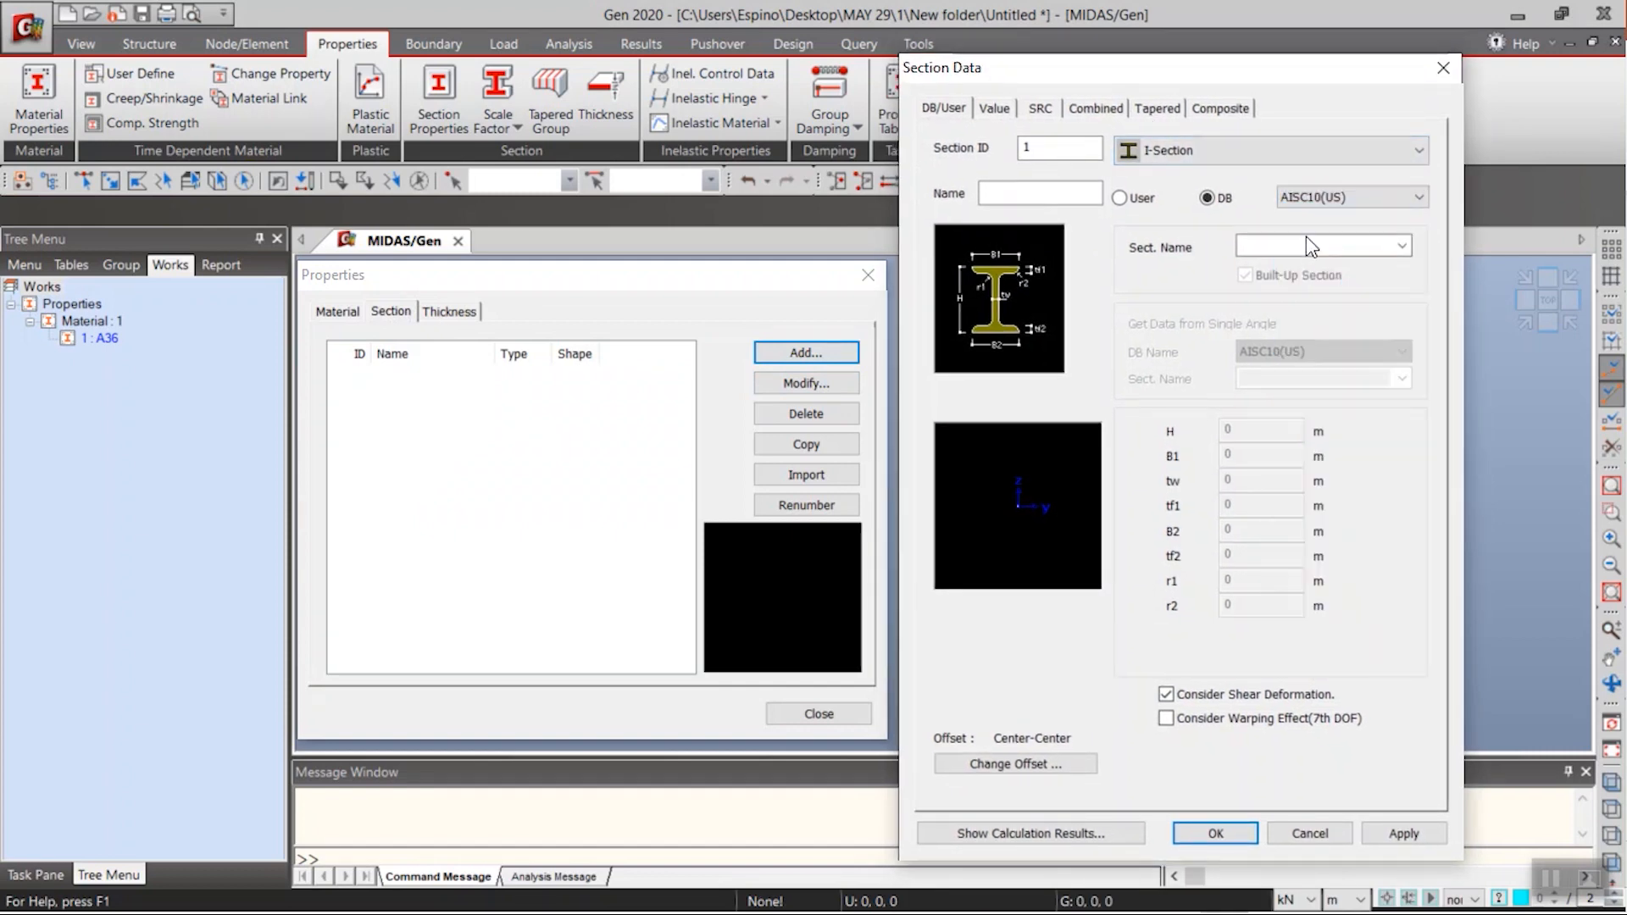
click(1397, 251)
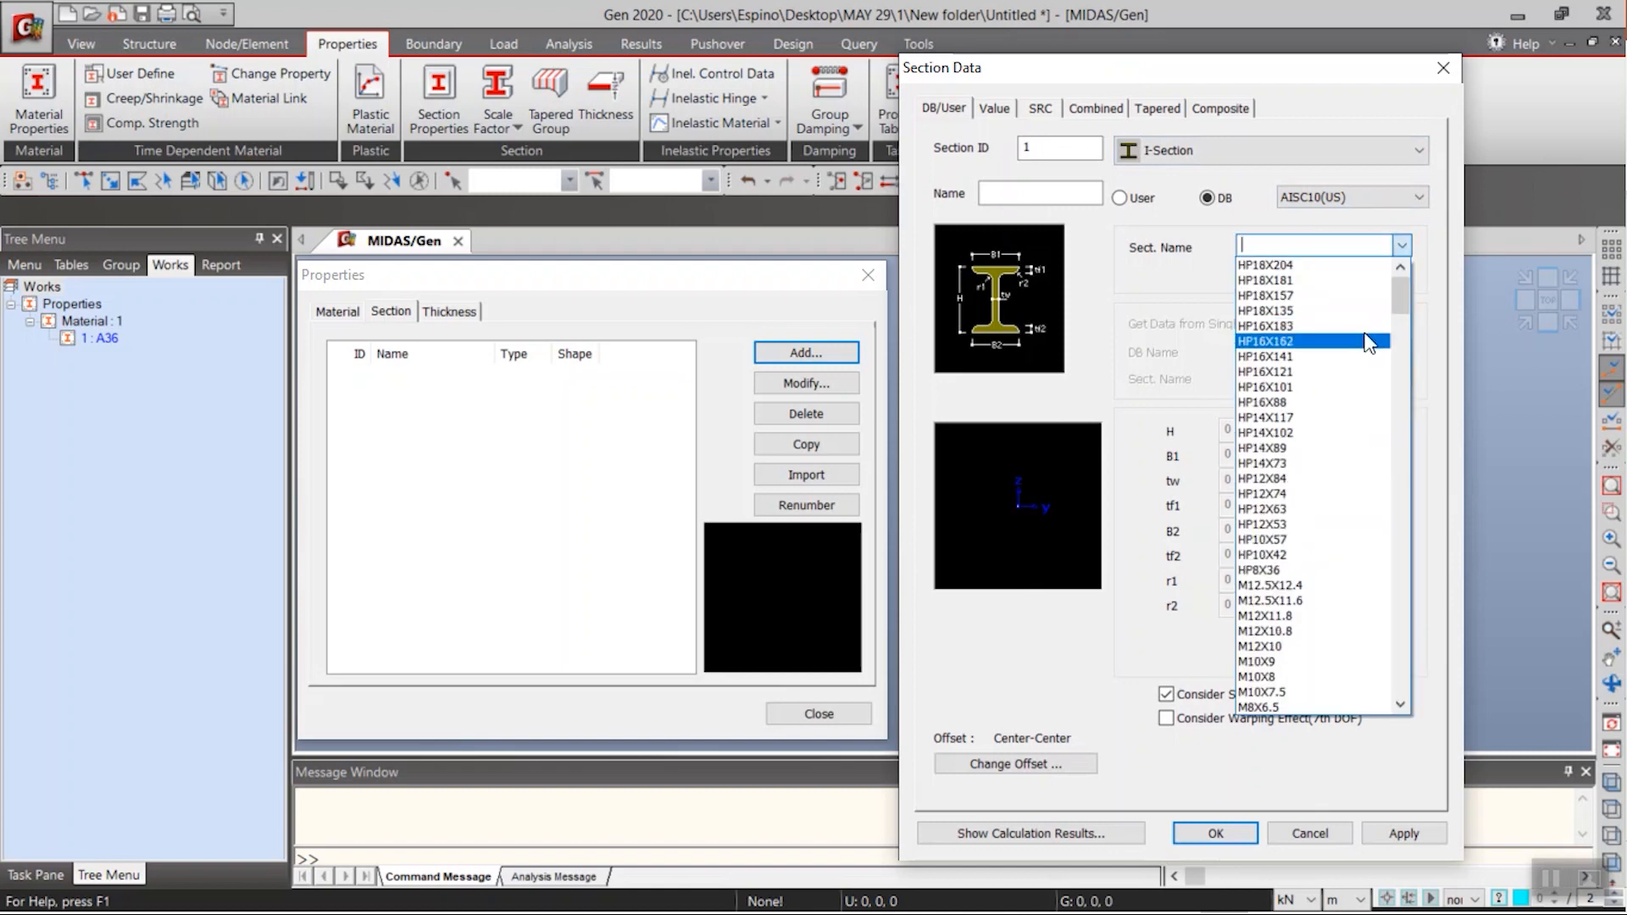
drag(1400, 330, 1352, 666)
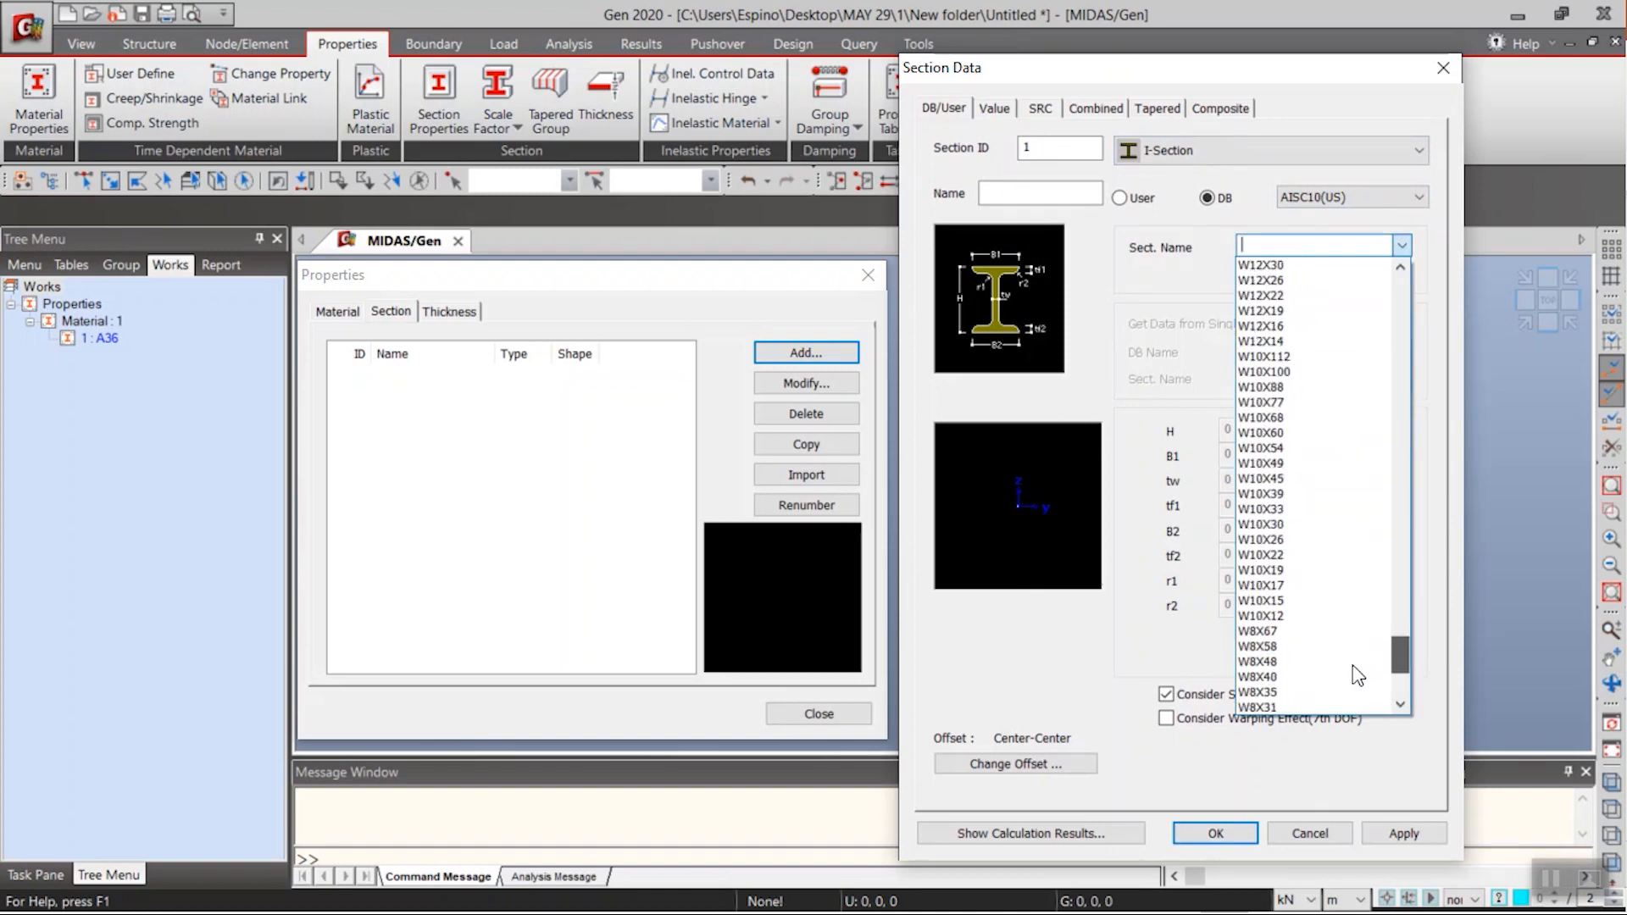
click(1269, 465)
click(1376, 832)
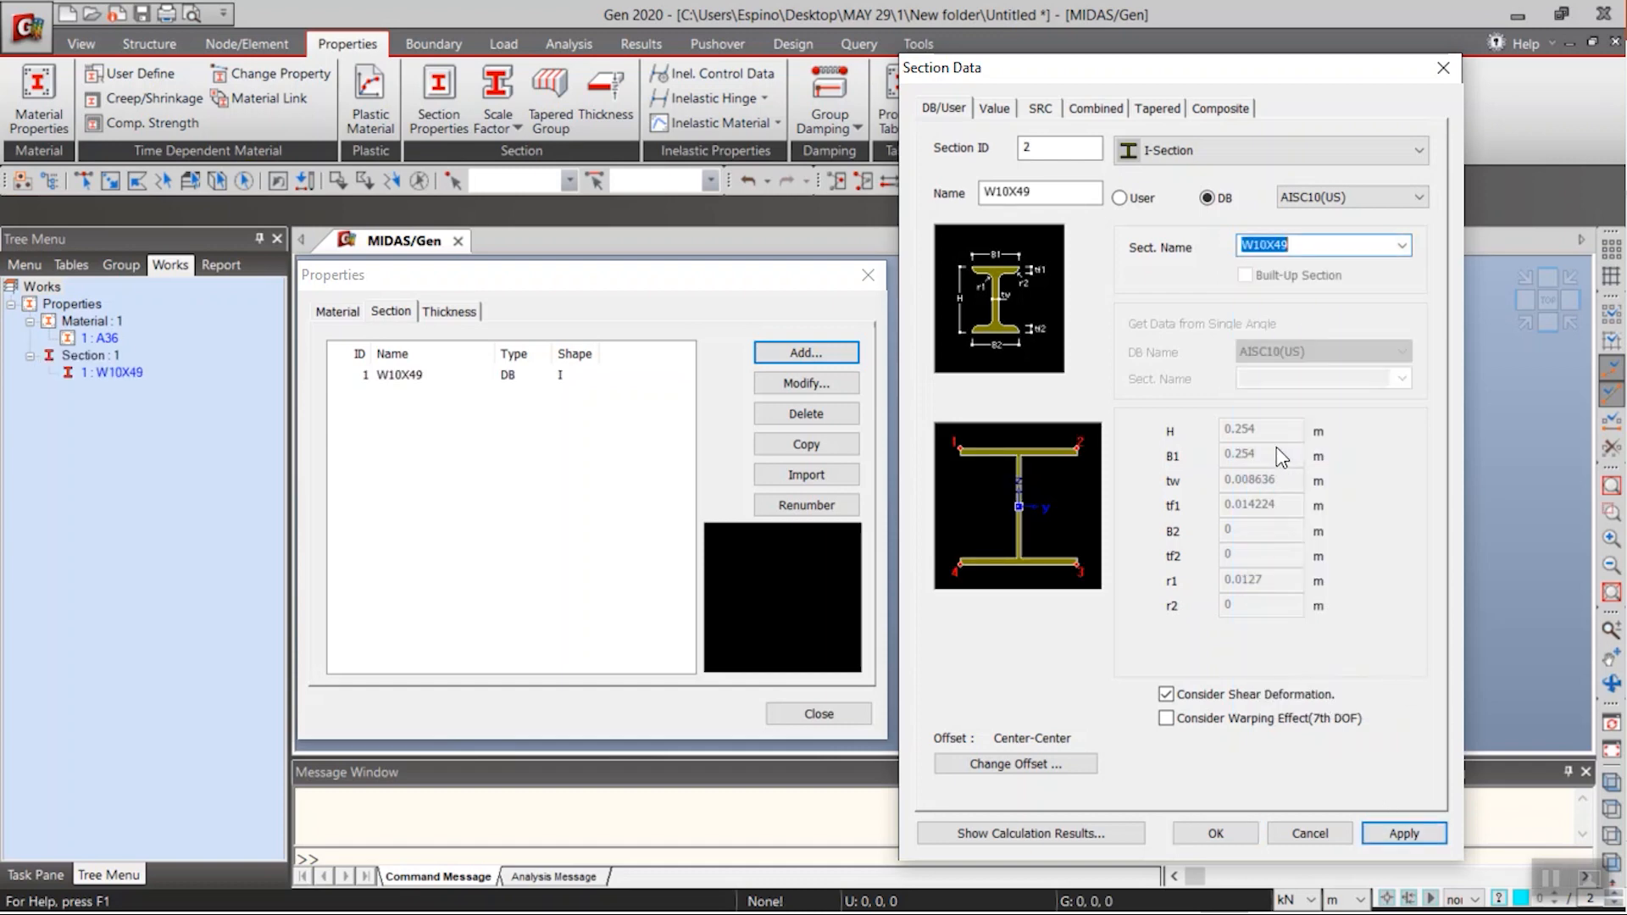
- Add a W14X30 I-section from the same database as the second section
click(1398, 247)
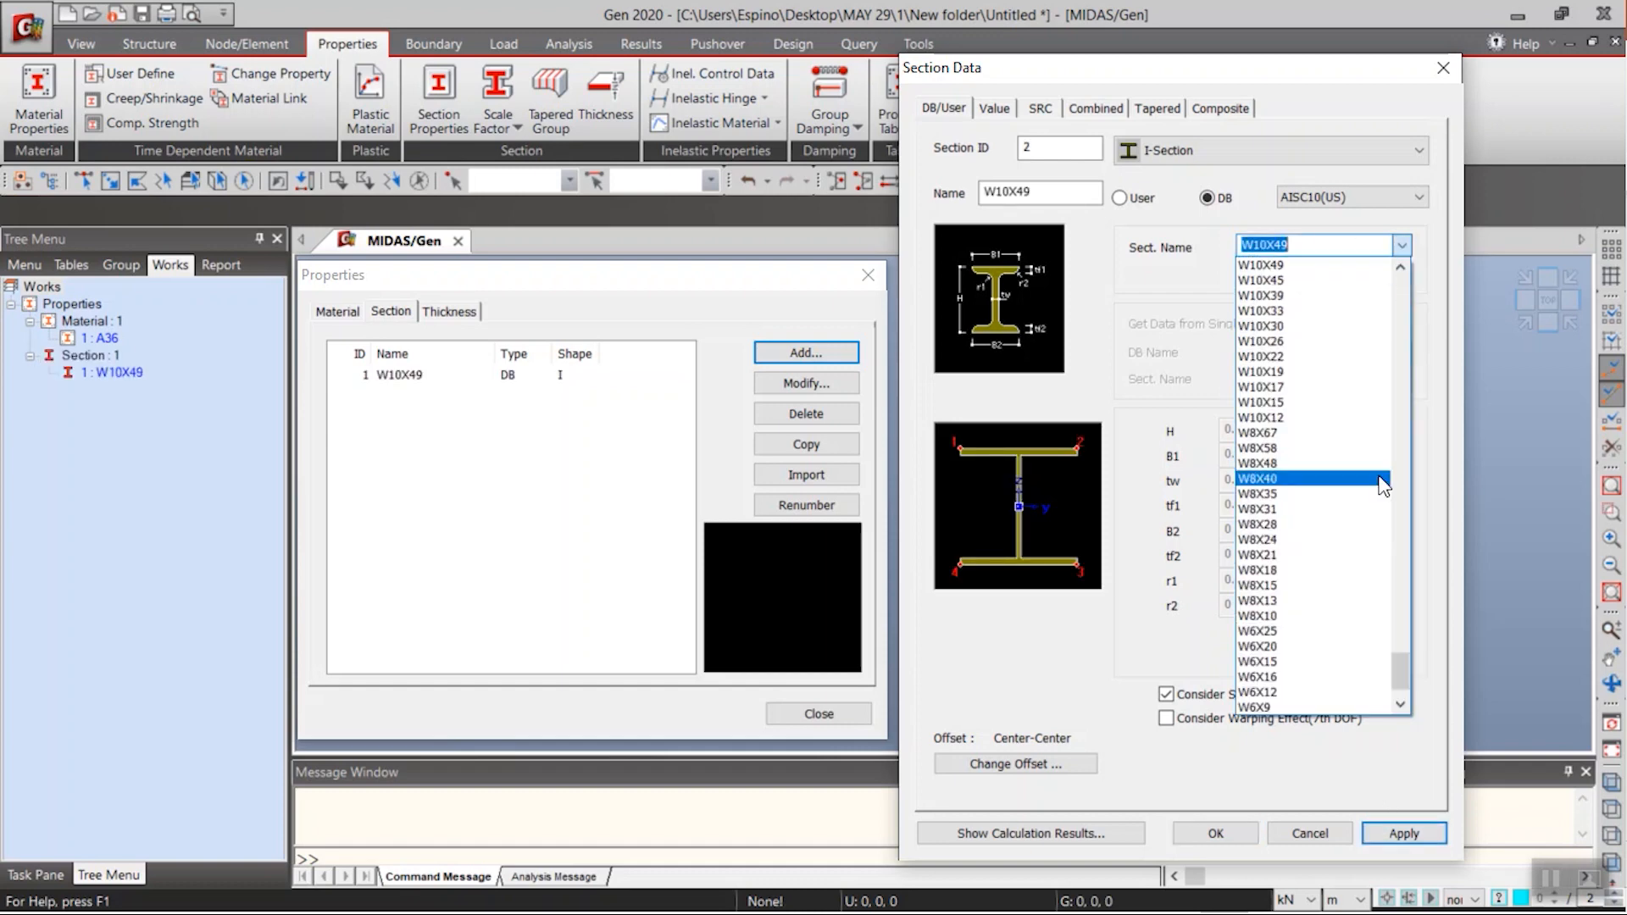
drag(1401, 669, 1410, 593)
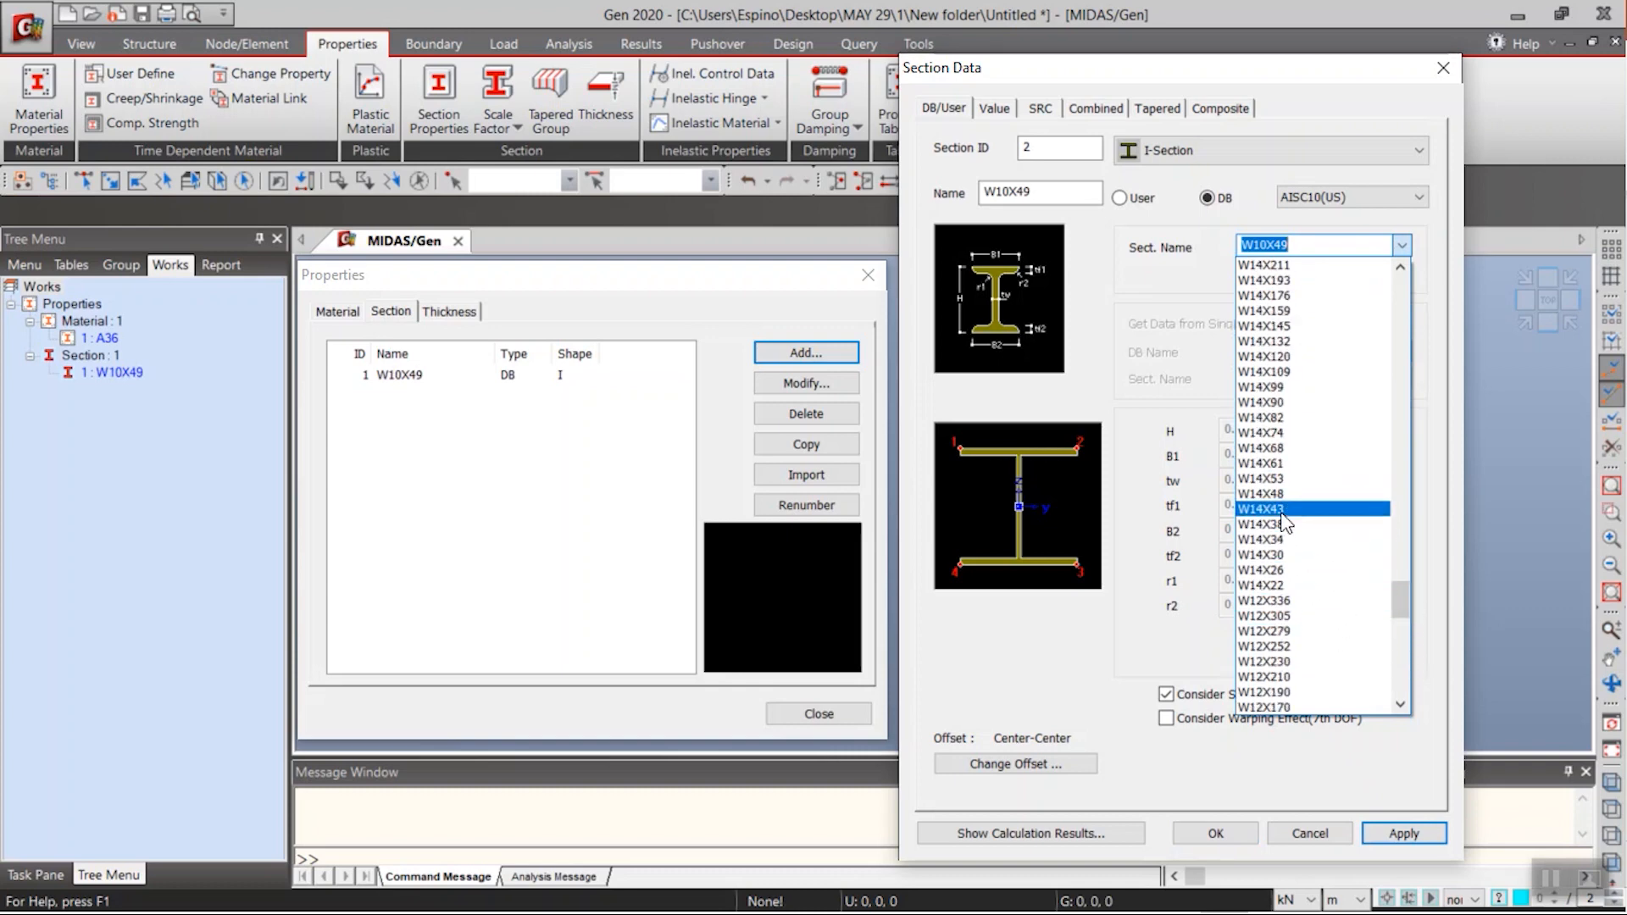
click(1285, 555)
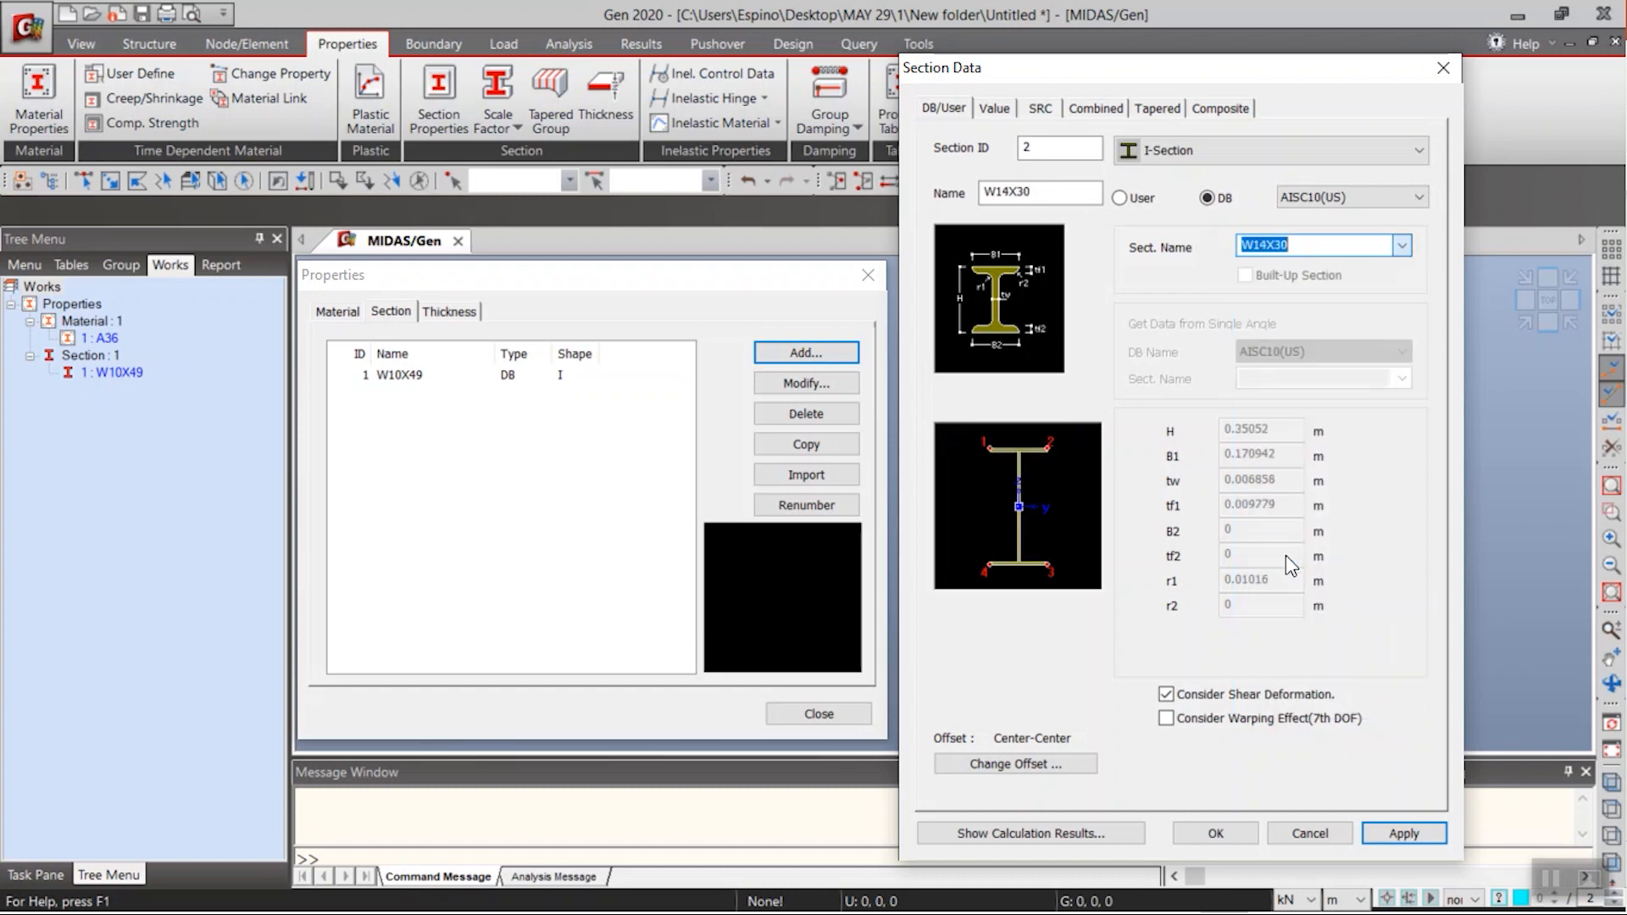
click(1389, 838)
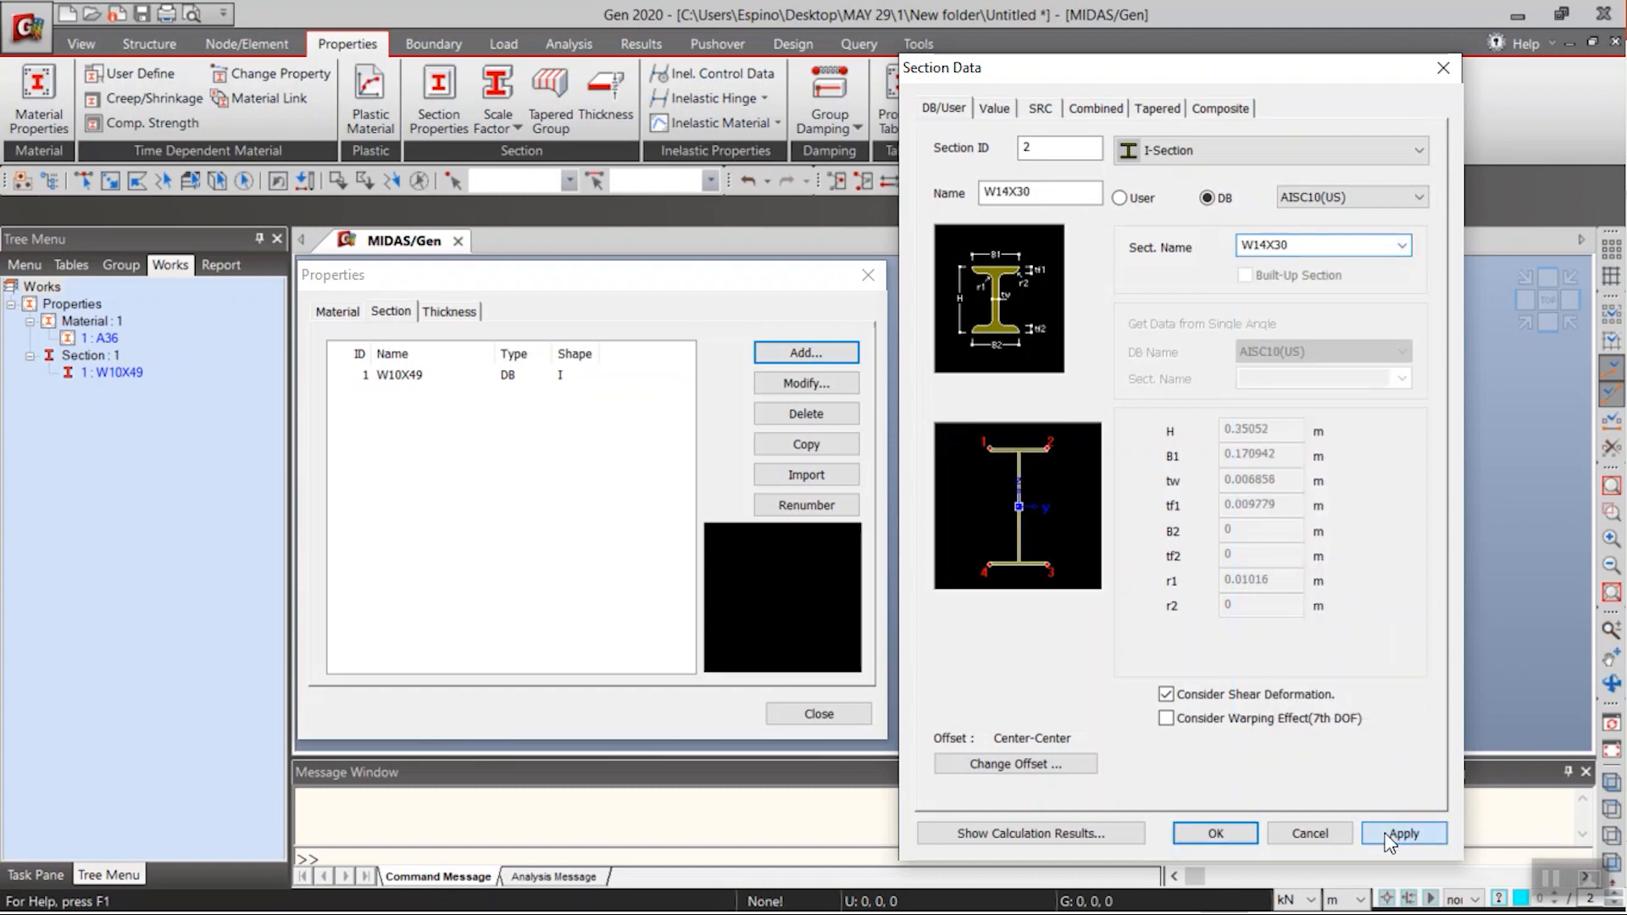
- Add a W12X26 I-section from the same database as the third section
click(1403, 246)
drag(1400, 616, 1407, 562)
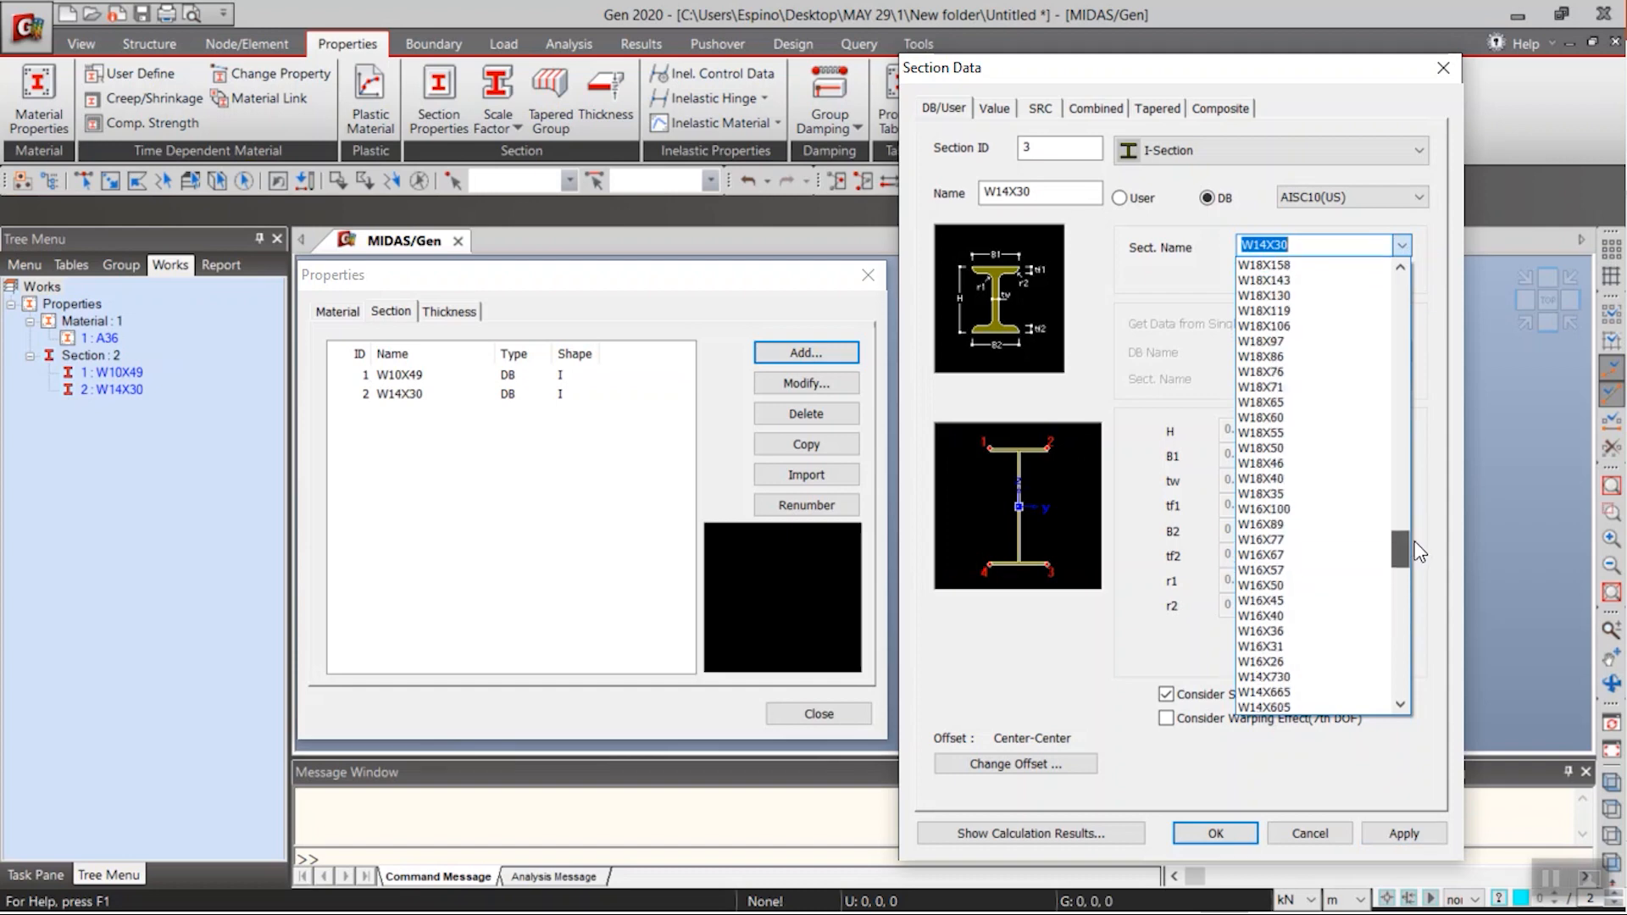
drag(1406, 569, 1411, 614)
scroll(1411, 614, down, 4)
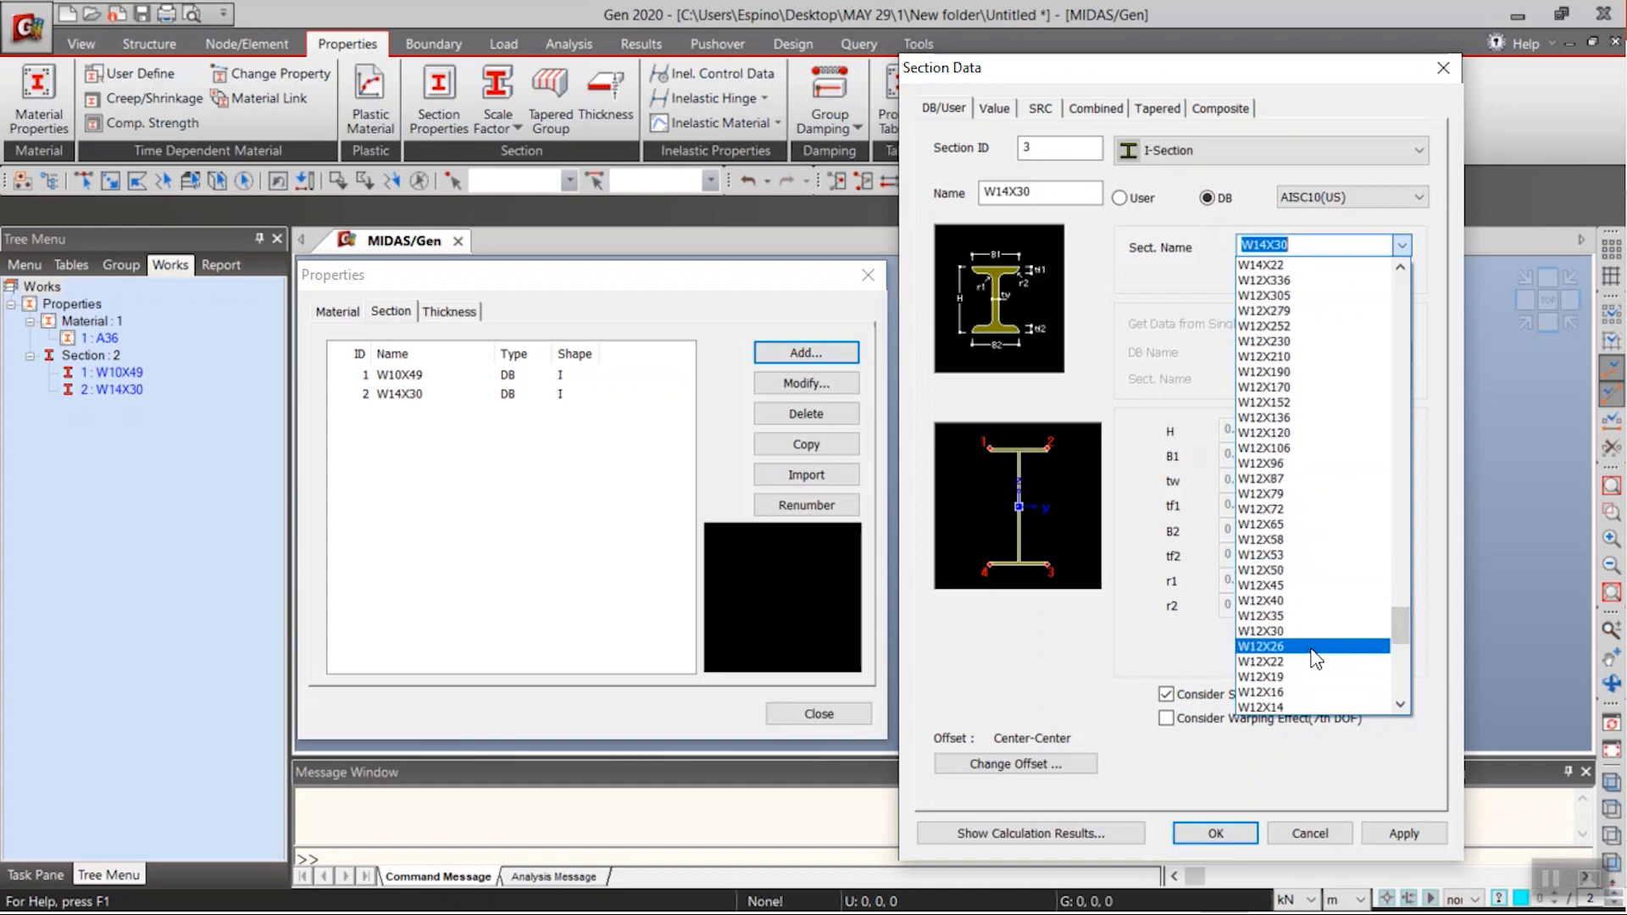
click(1312, 648)
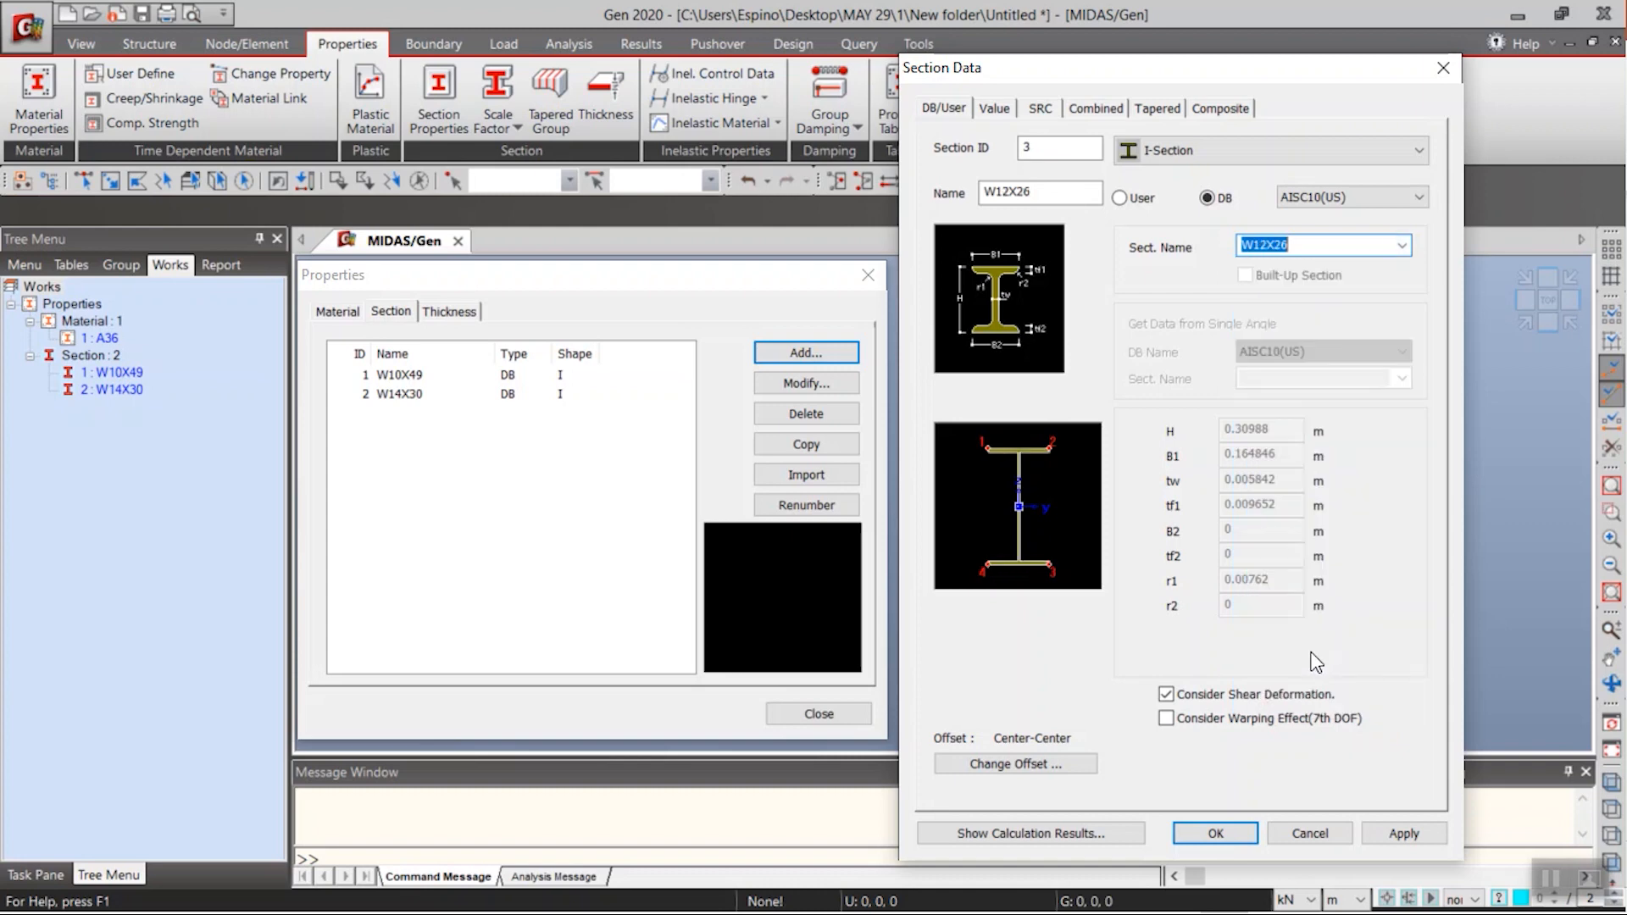
click(1378, 835)
- Change the fourth section's shape to Solid Rectangle and name it NULL
click(1156, 153)
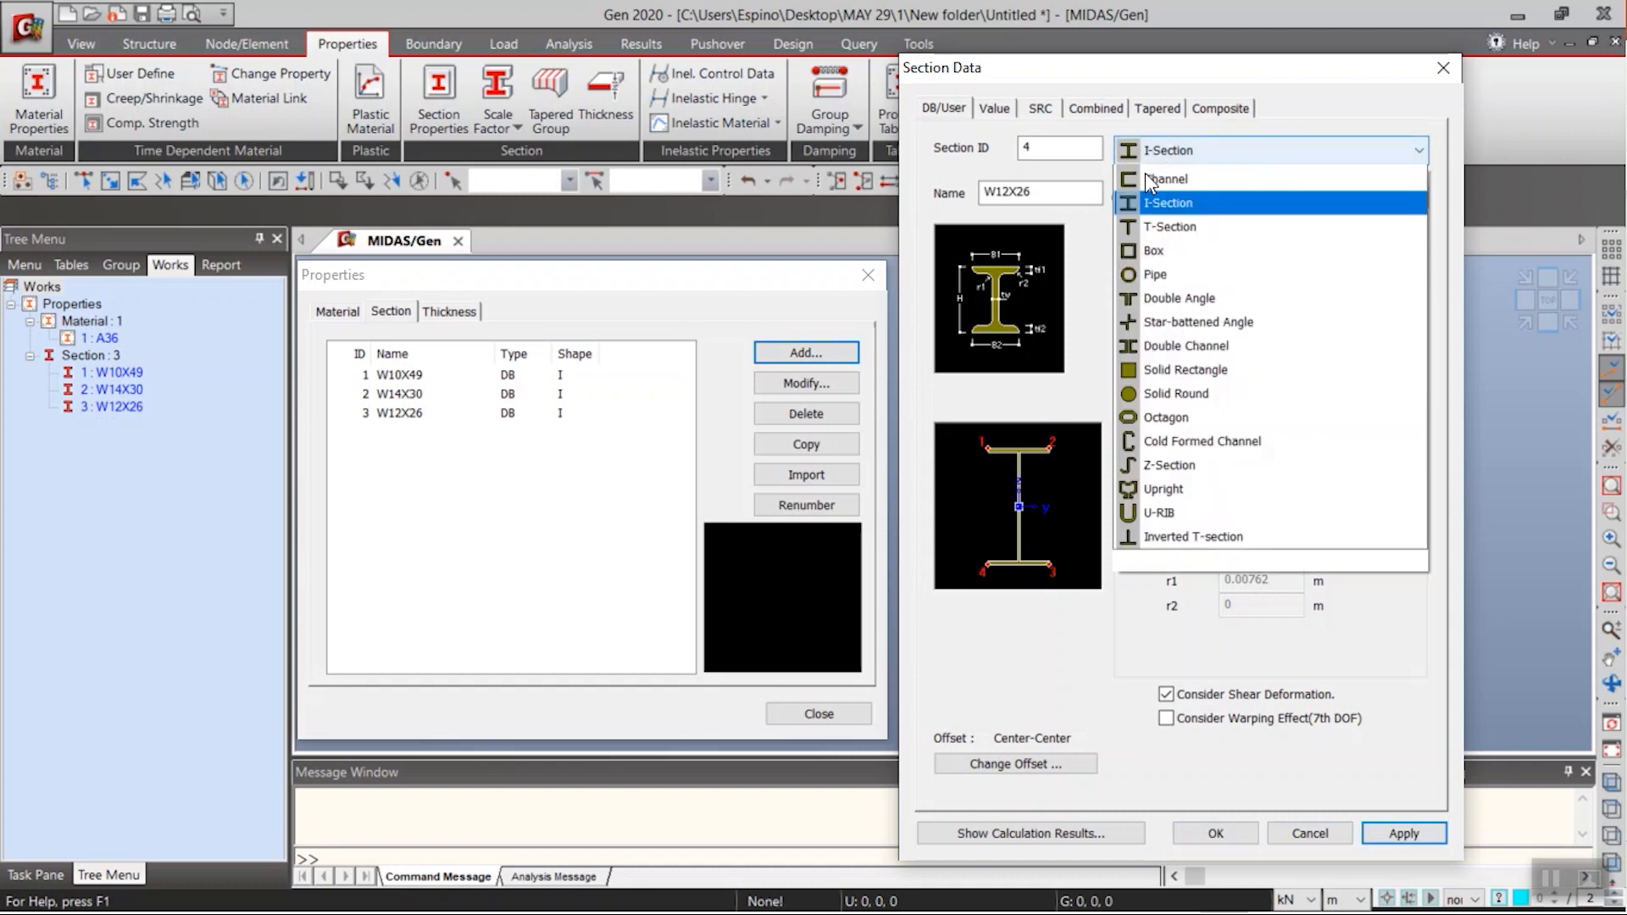
click(1180, 402)
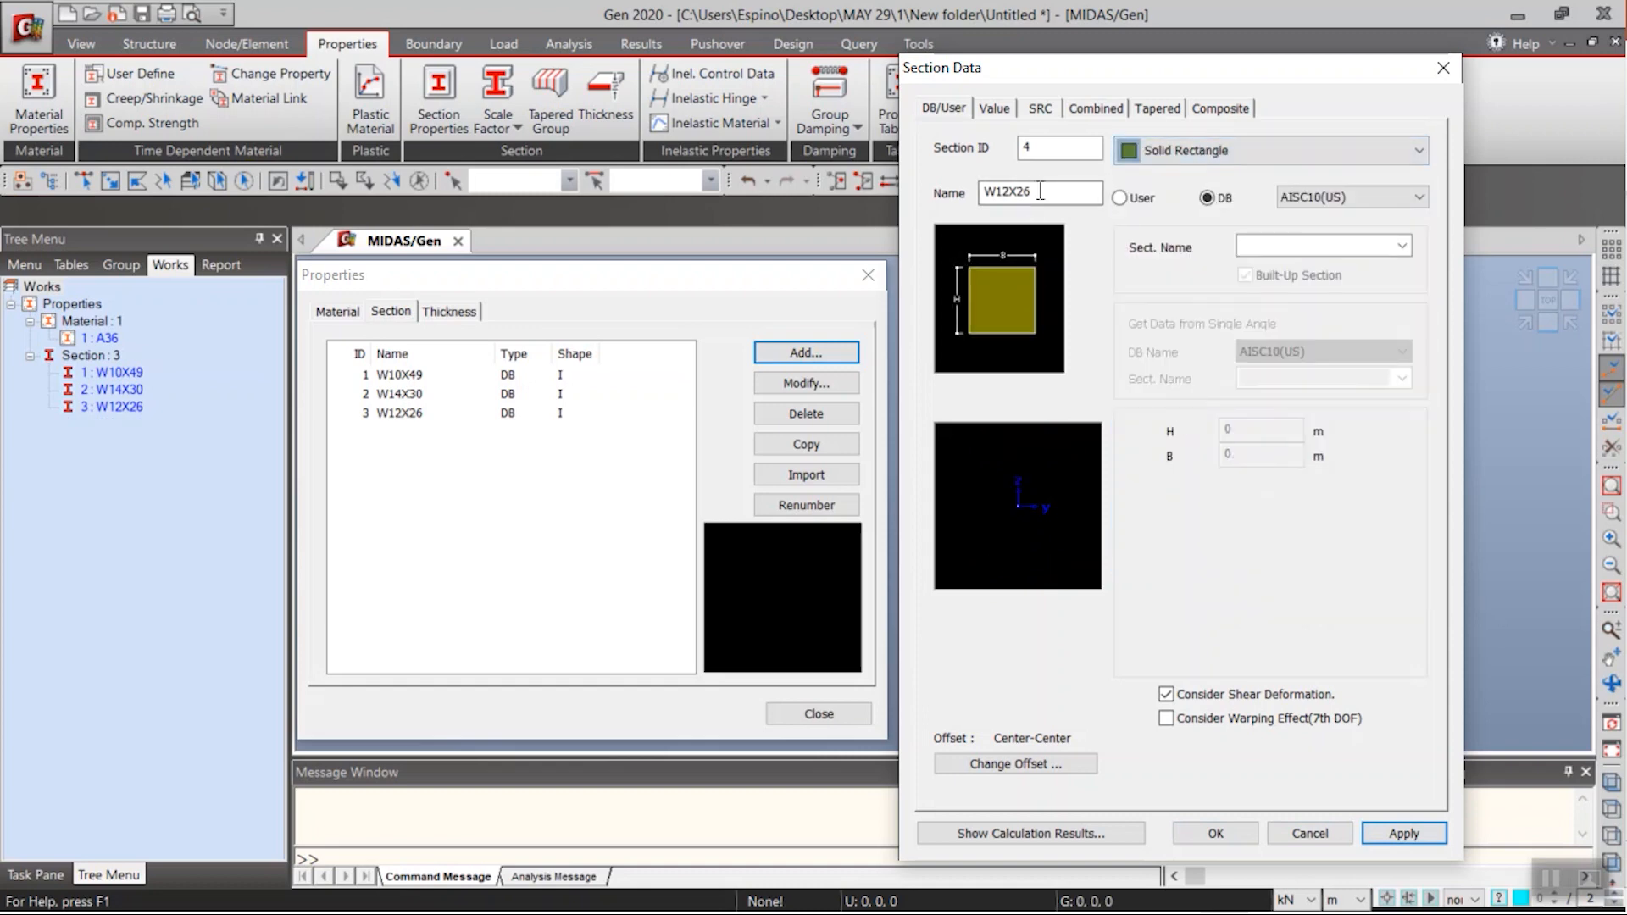
double_click(1057, 191)
text(nu)
key(BackSpace)
key(BackSpace)
text(NU)
- Give the NULL section user-defined dimensions of H 0.001 m and B 0.001 m and add it to the list
click(1120, 197)
click(1240, 428)
text(.001)
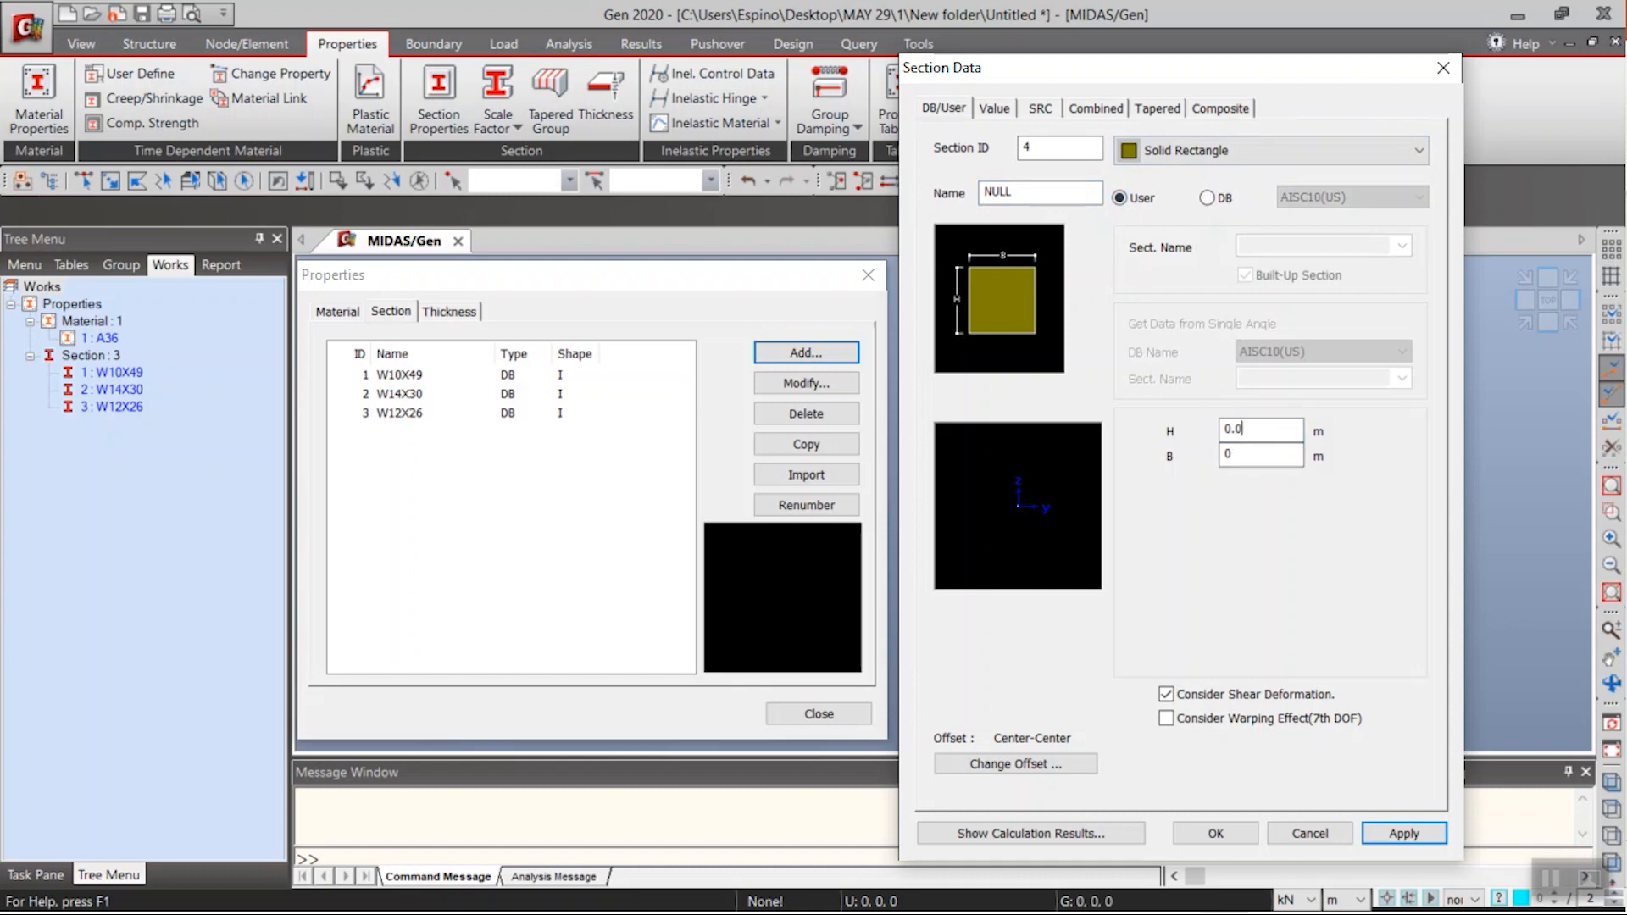
click(1262, 455)
text(.001)
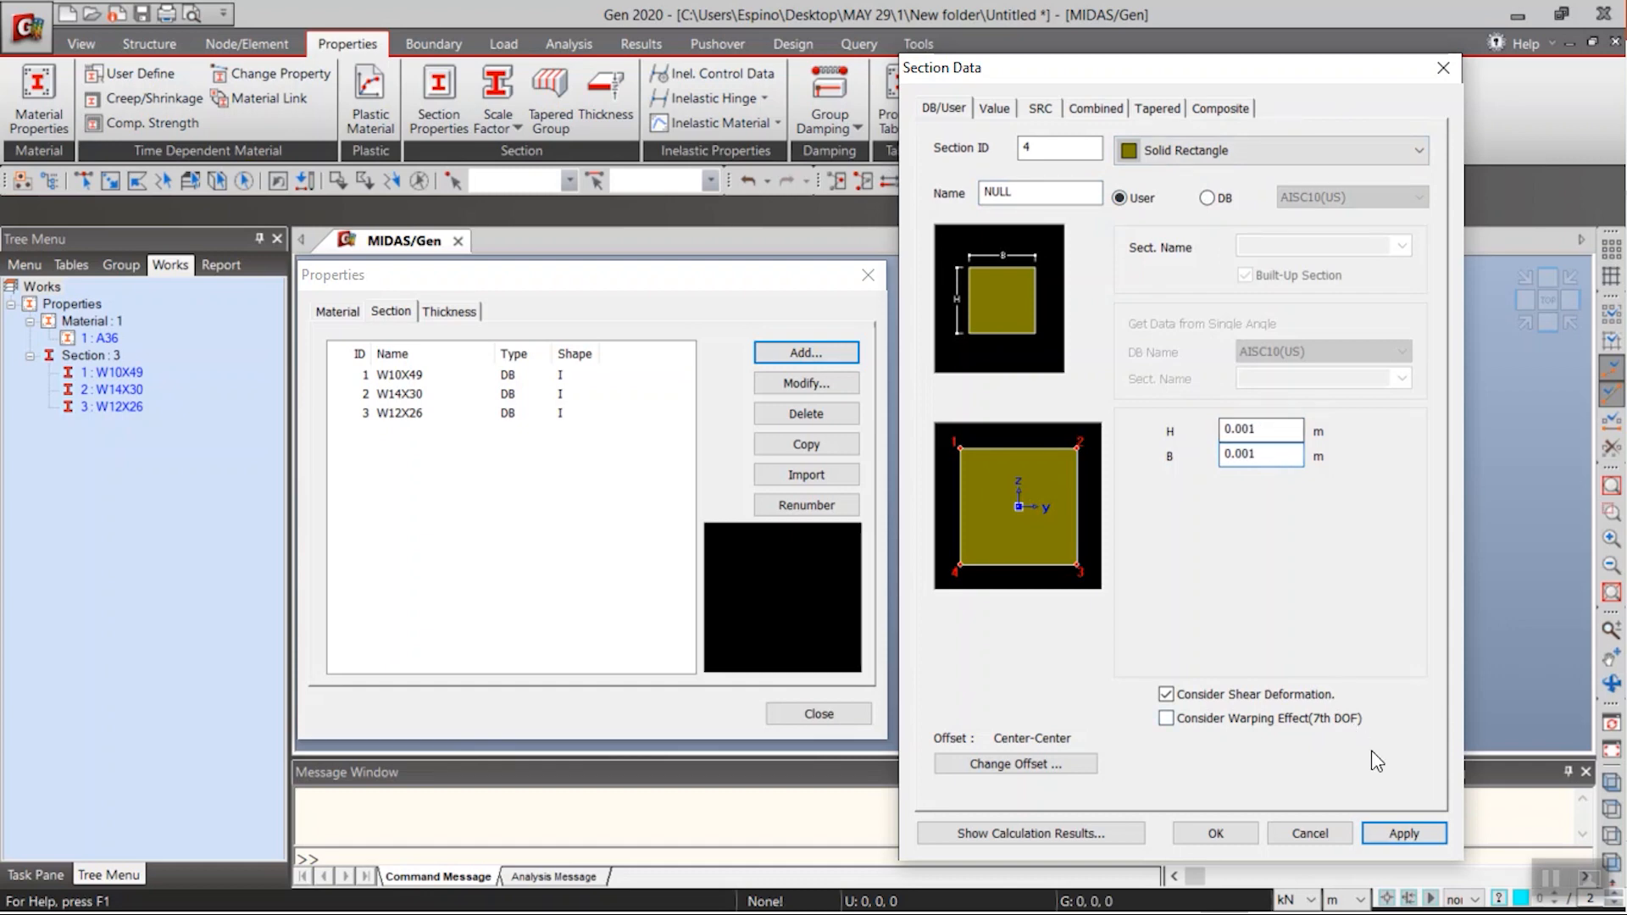
click(1215, 833)
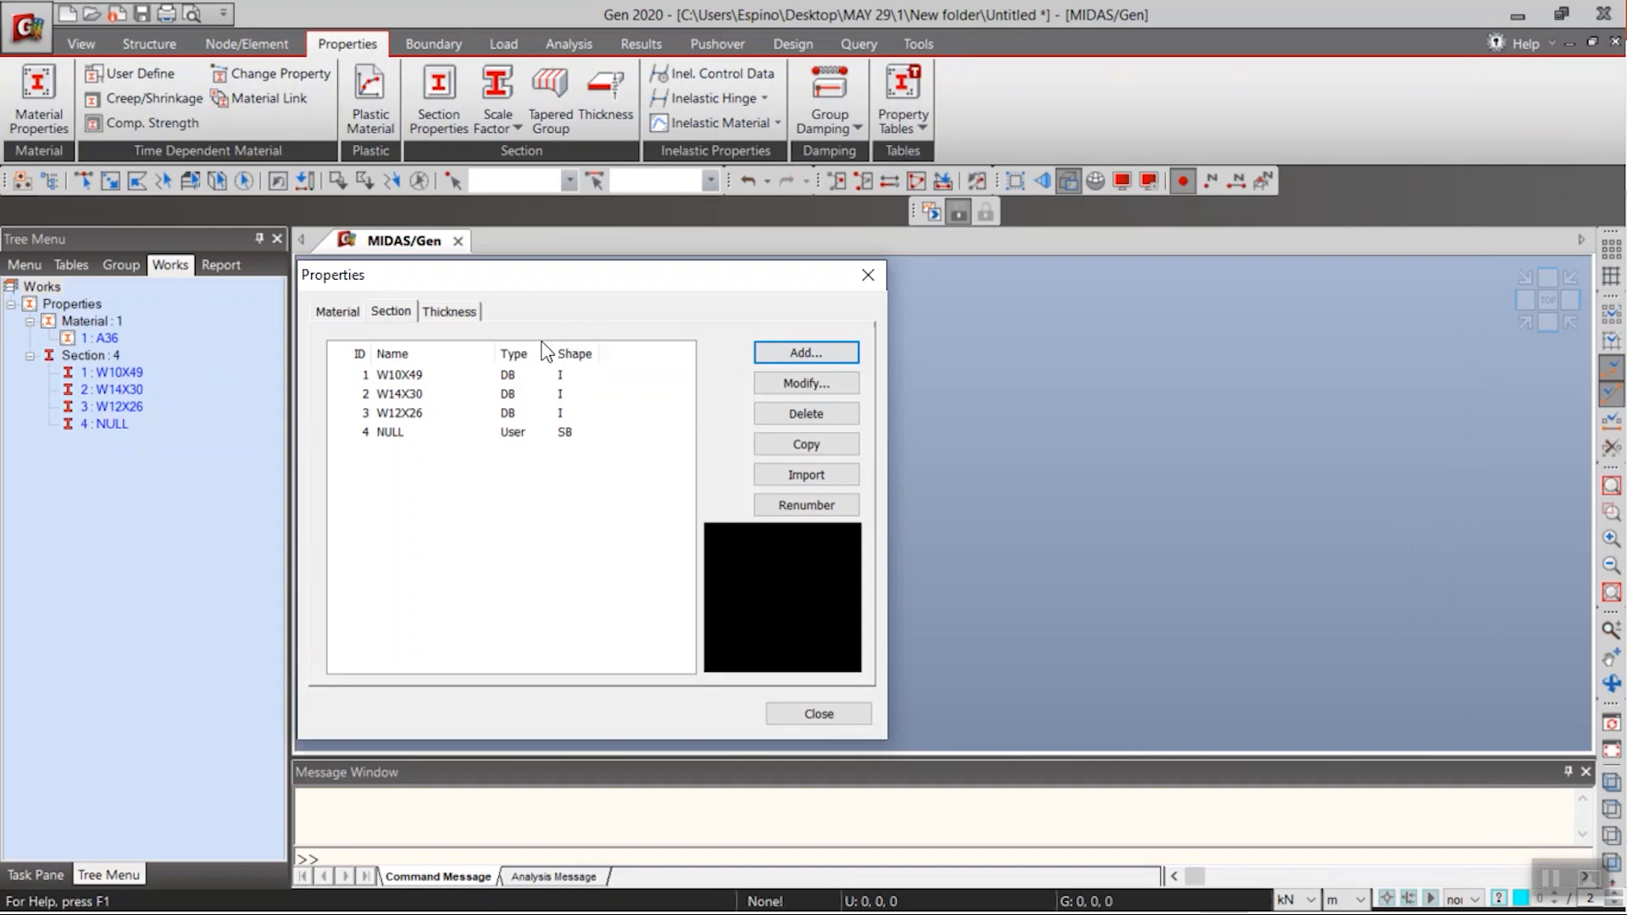
- Add a plate thickness named SLAB with an in-plane and out-of-plane value of 0.125 m, and finish defining properties
click(447, 313)
click(806, 352)
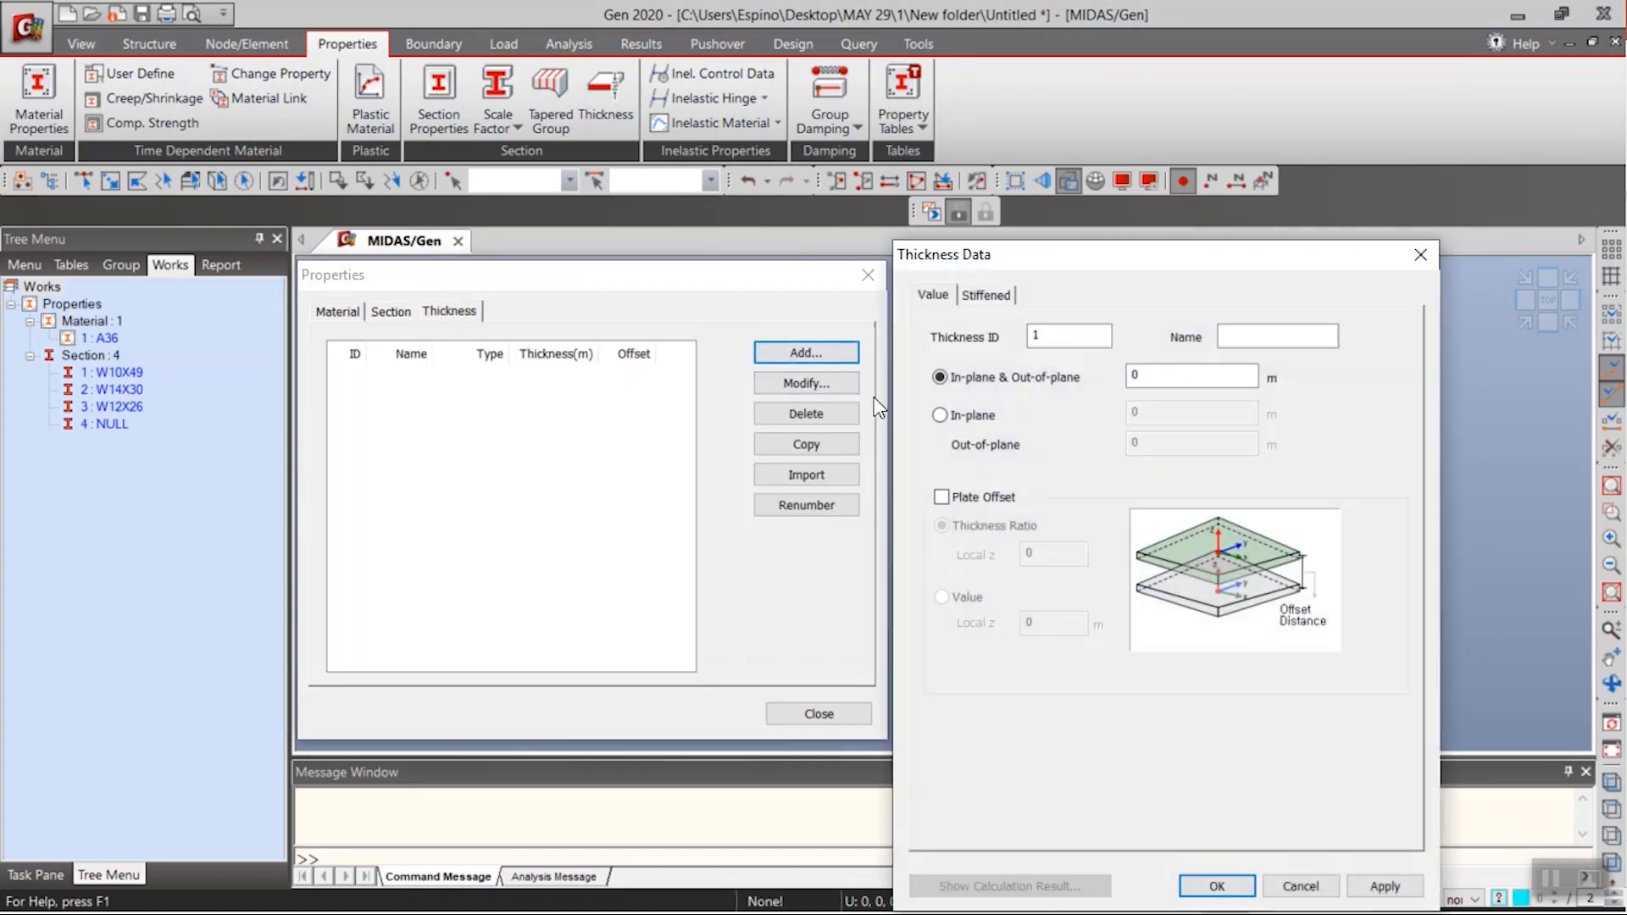
click(1239, 337)
text(SLAB)
click(1190, 373)
text(.125)
click(1218, 885)
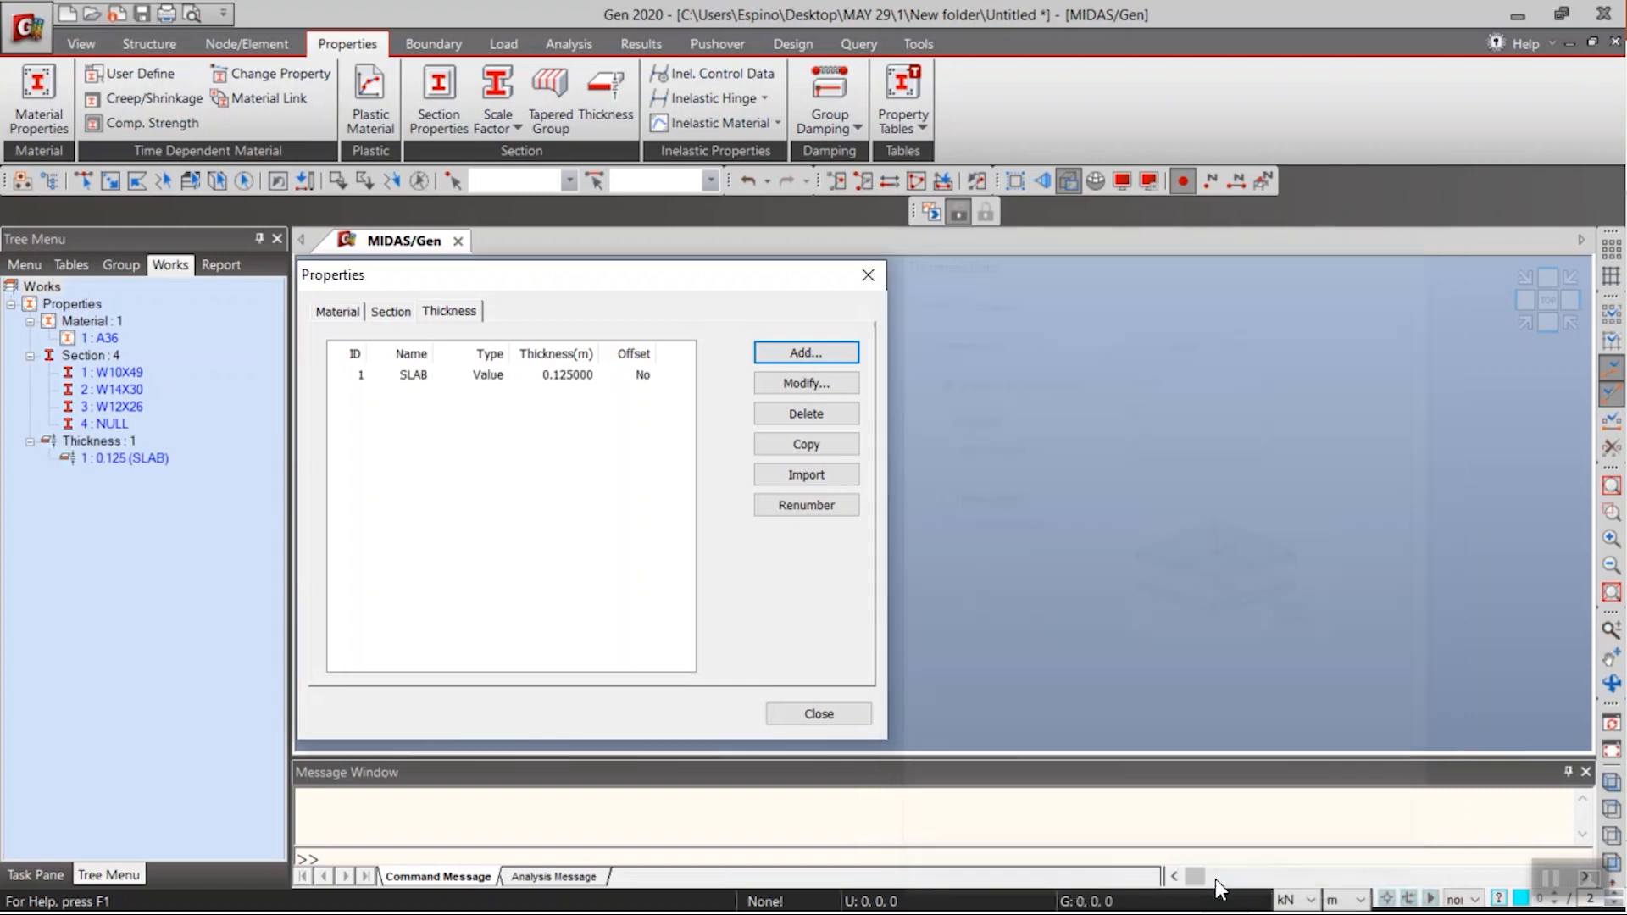
click(818, 714)
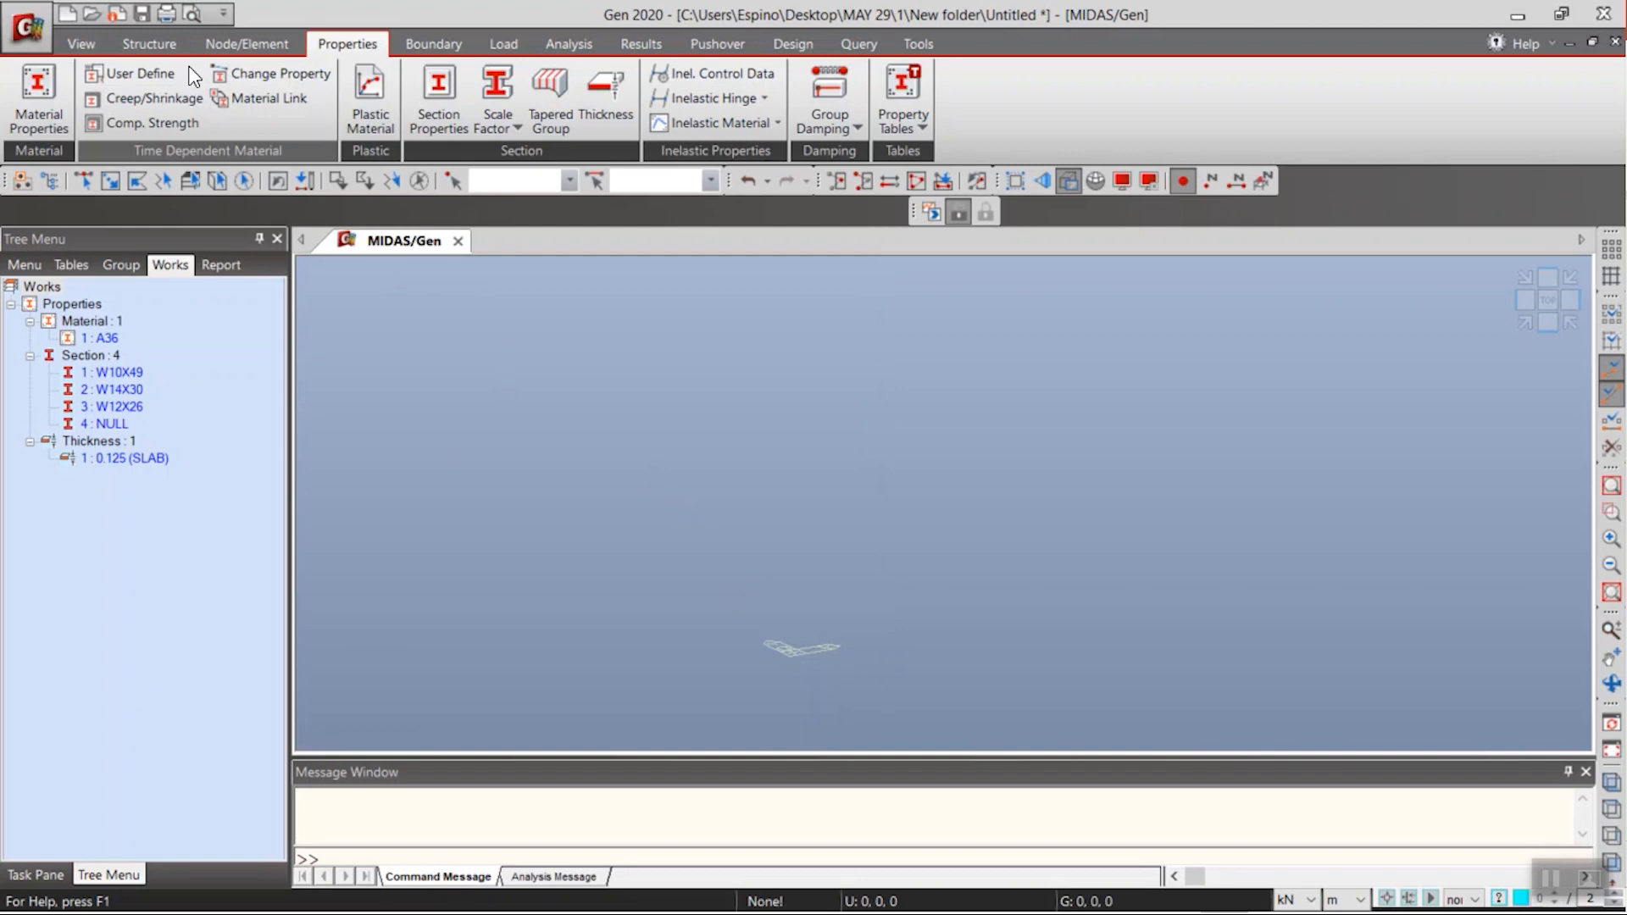
- Start a frame with the Frame Wizard and add X coordinates at a 2 m distance repeated 4 times
click(165, 51)
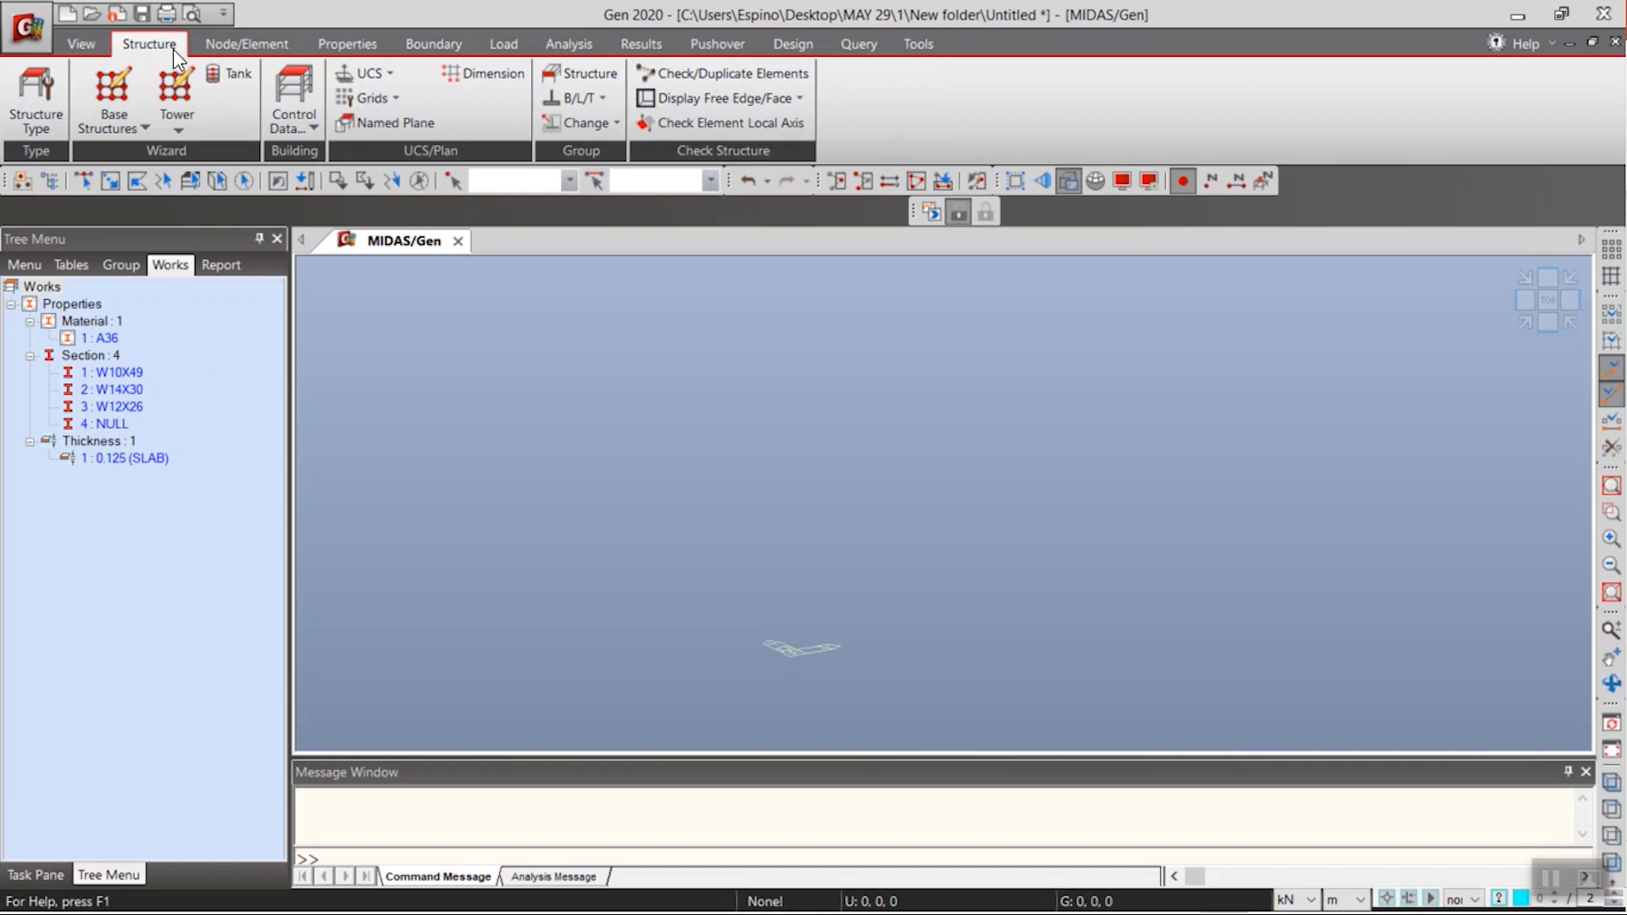
click(129, 129)
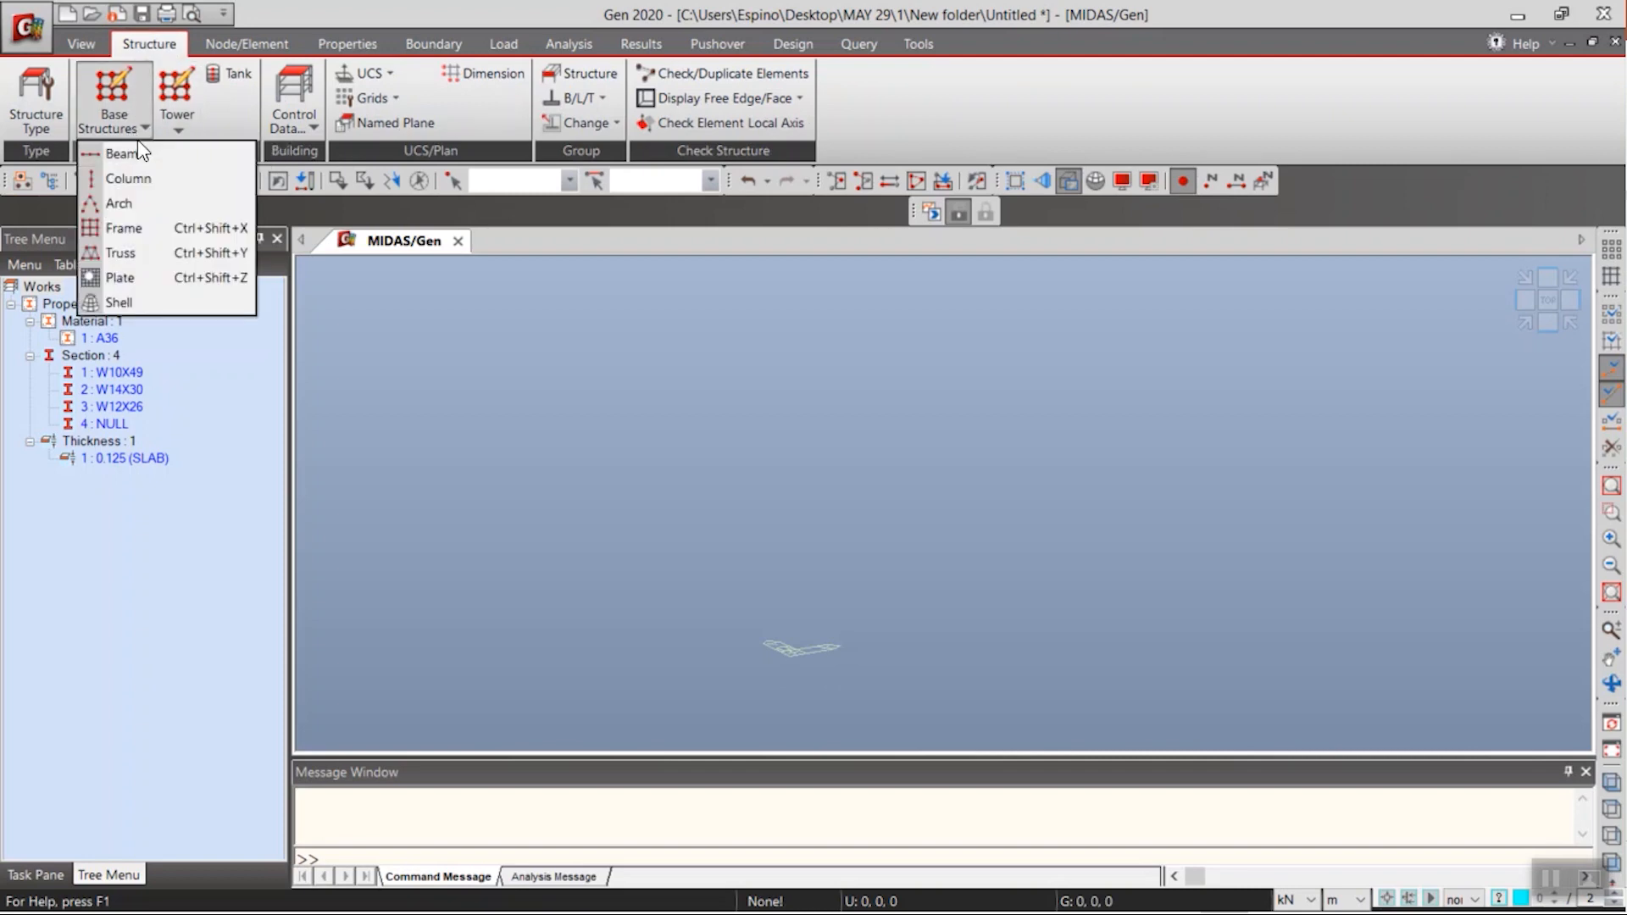
click(131, 228)
drag(261, 18, 552, 229)
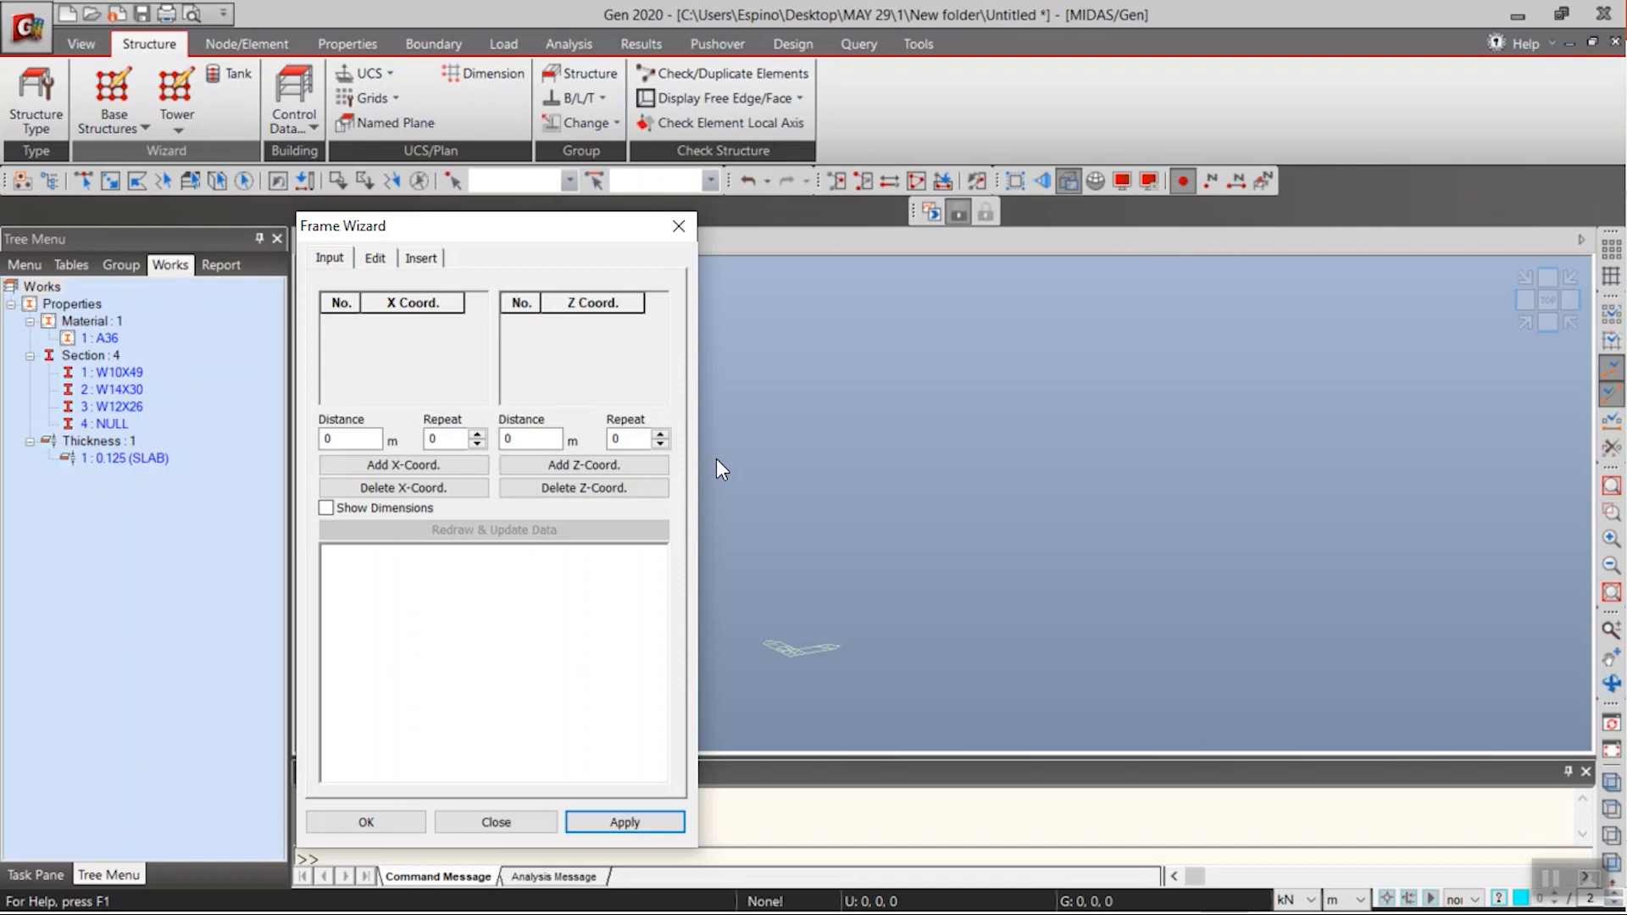
double_click(348, 438)
text(2)
key(Tab)
text(4)
click(417, 463)
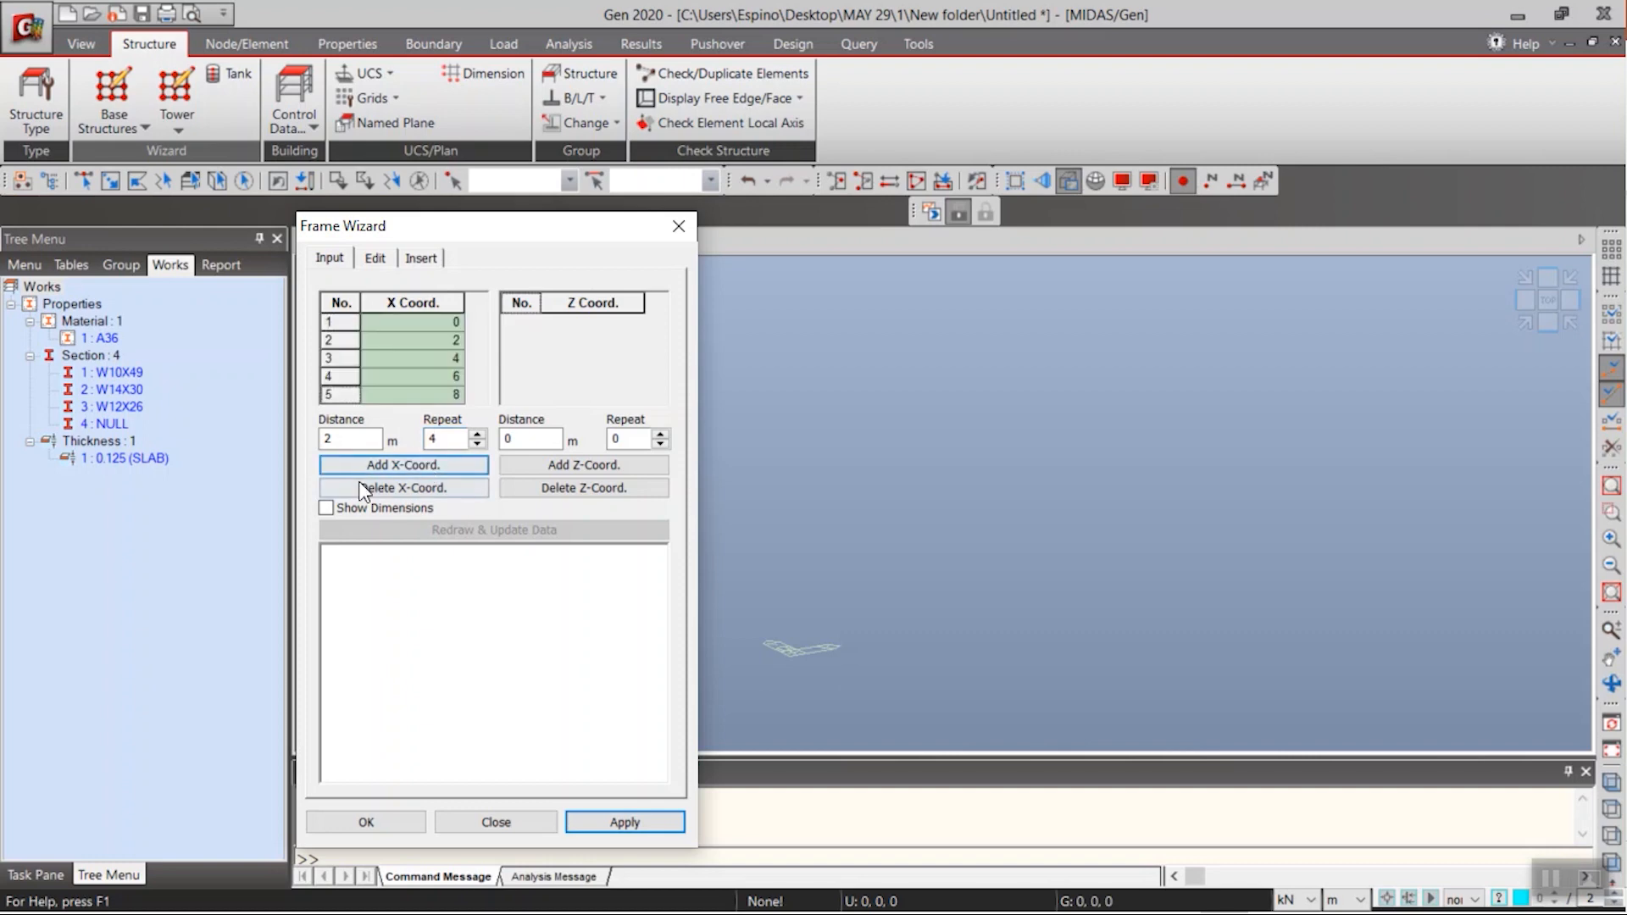
- Add Z coordinates to the wizard frame at an 8 m distance repeated once
double_click(532, 439)
double_click(546, 441)
double_click(631, 438)
text(1)
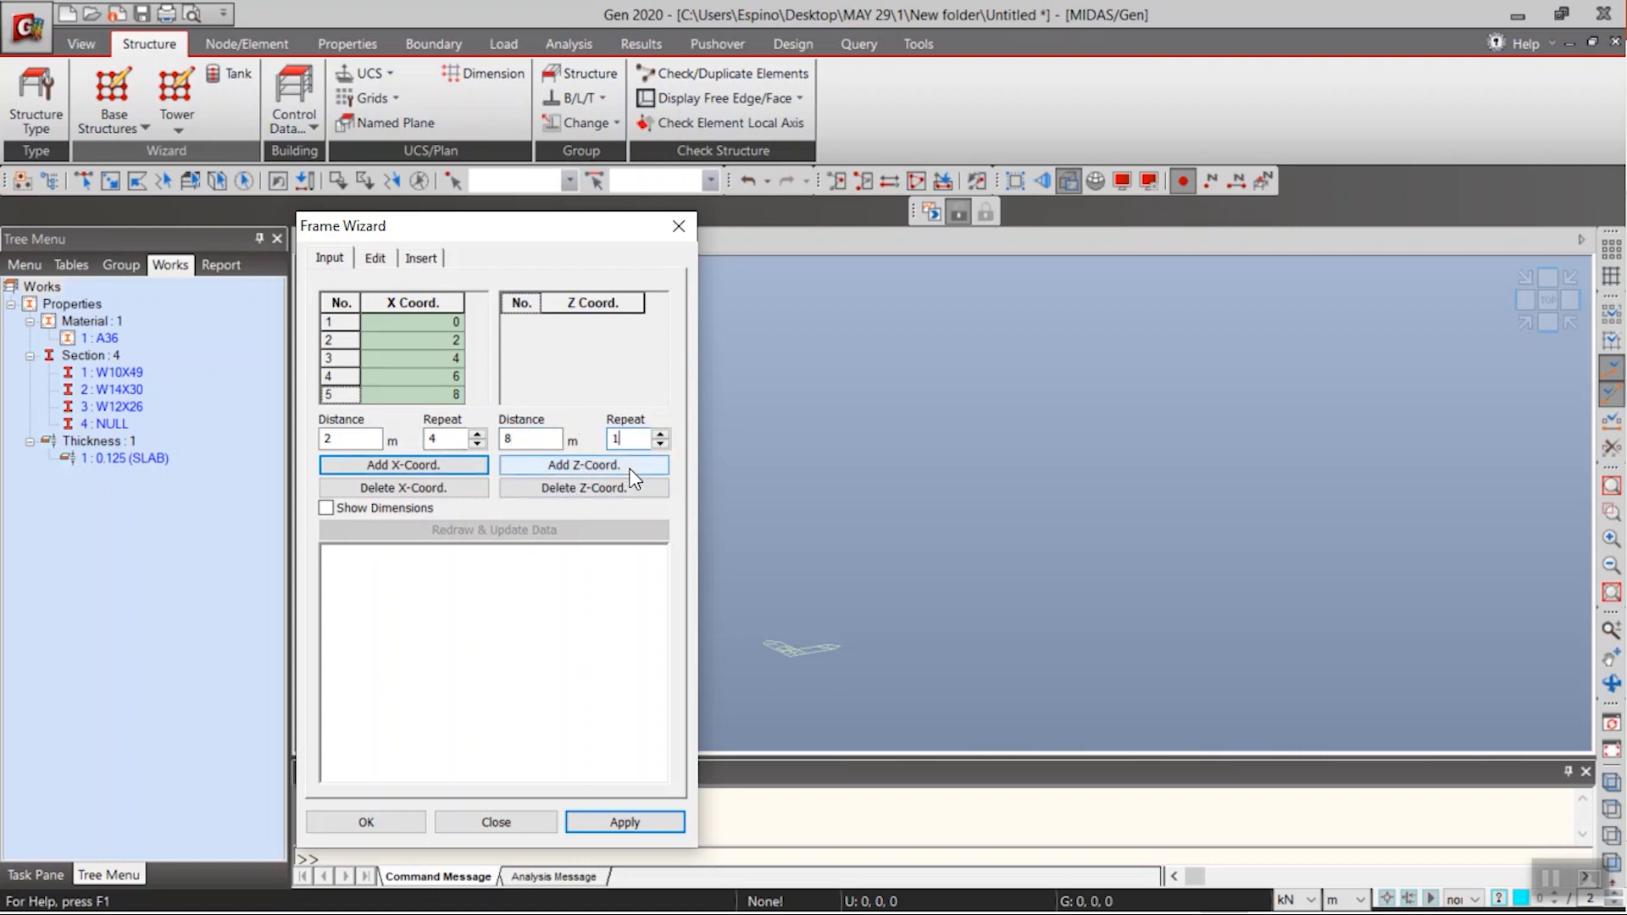
click(607, 466)
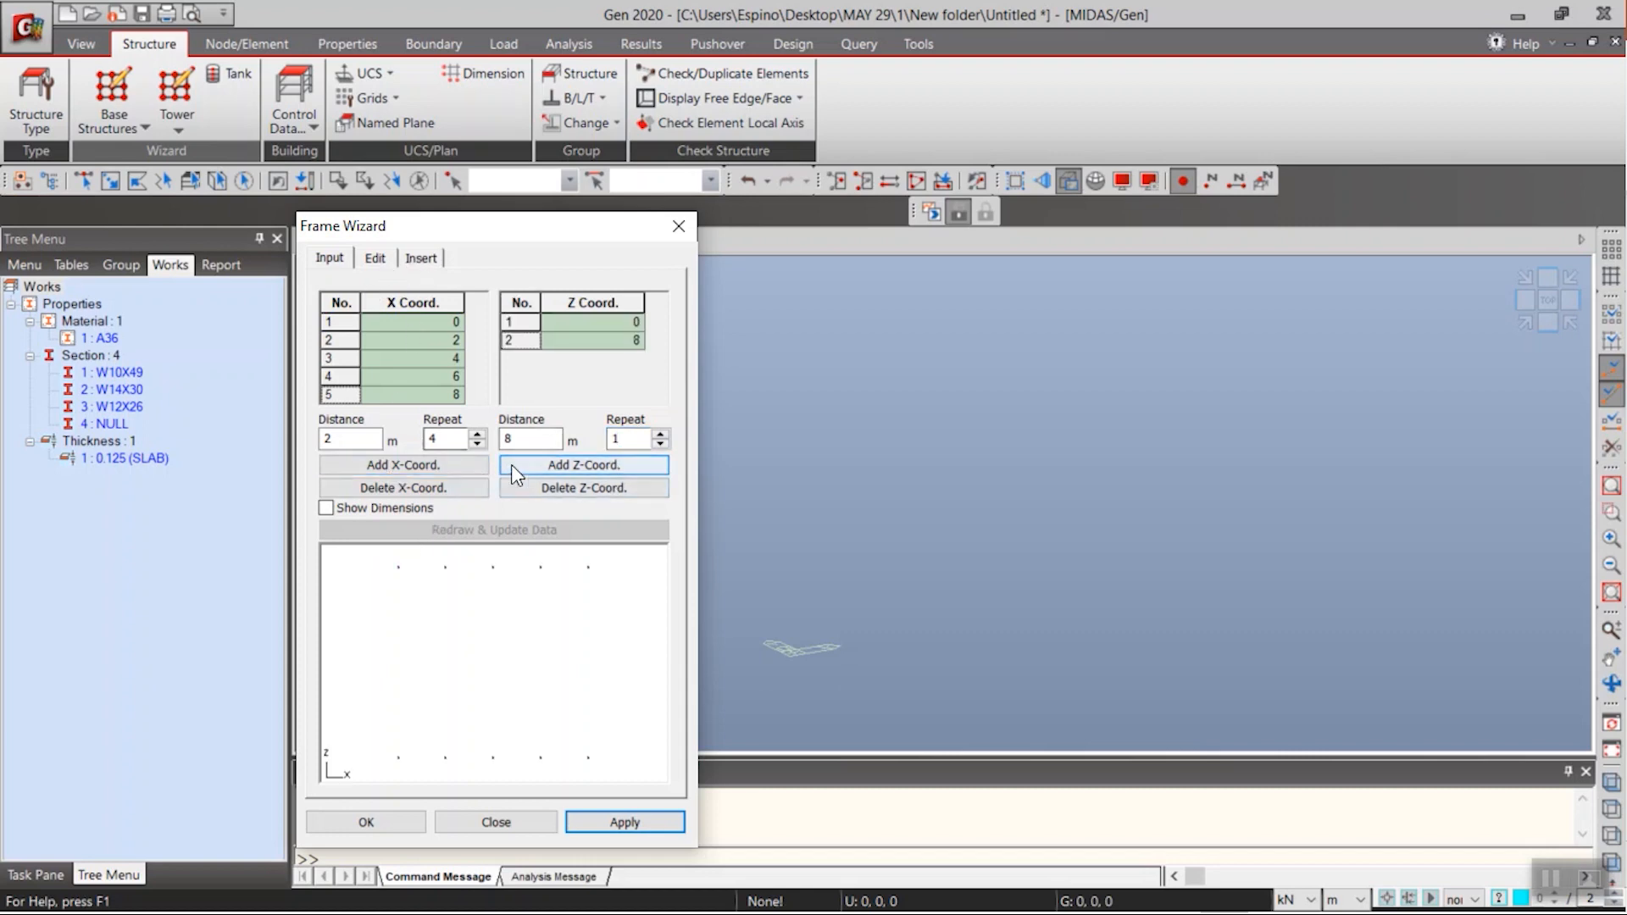
- Generate the wizard frame and give its members a 90° beta angle, material A36 and section W14X30
click(383, 262)
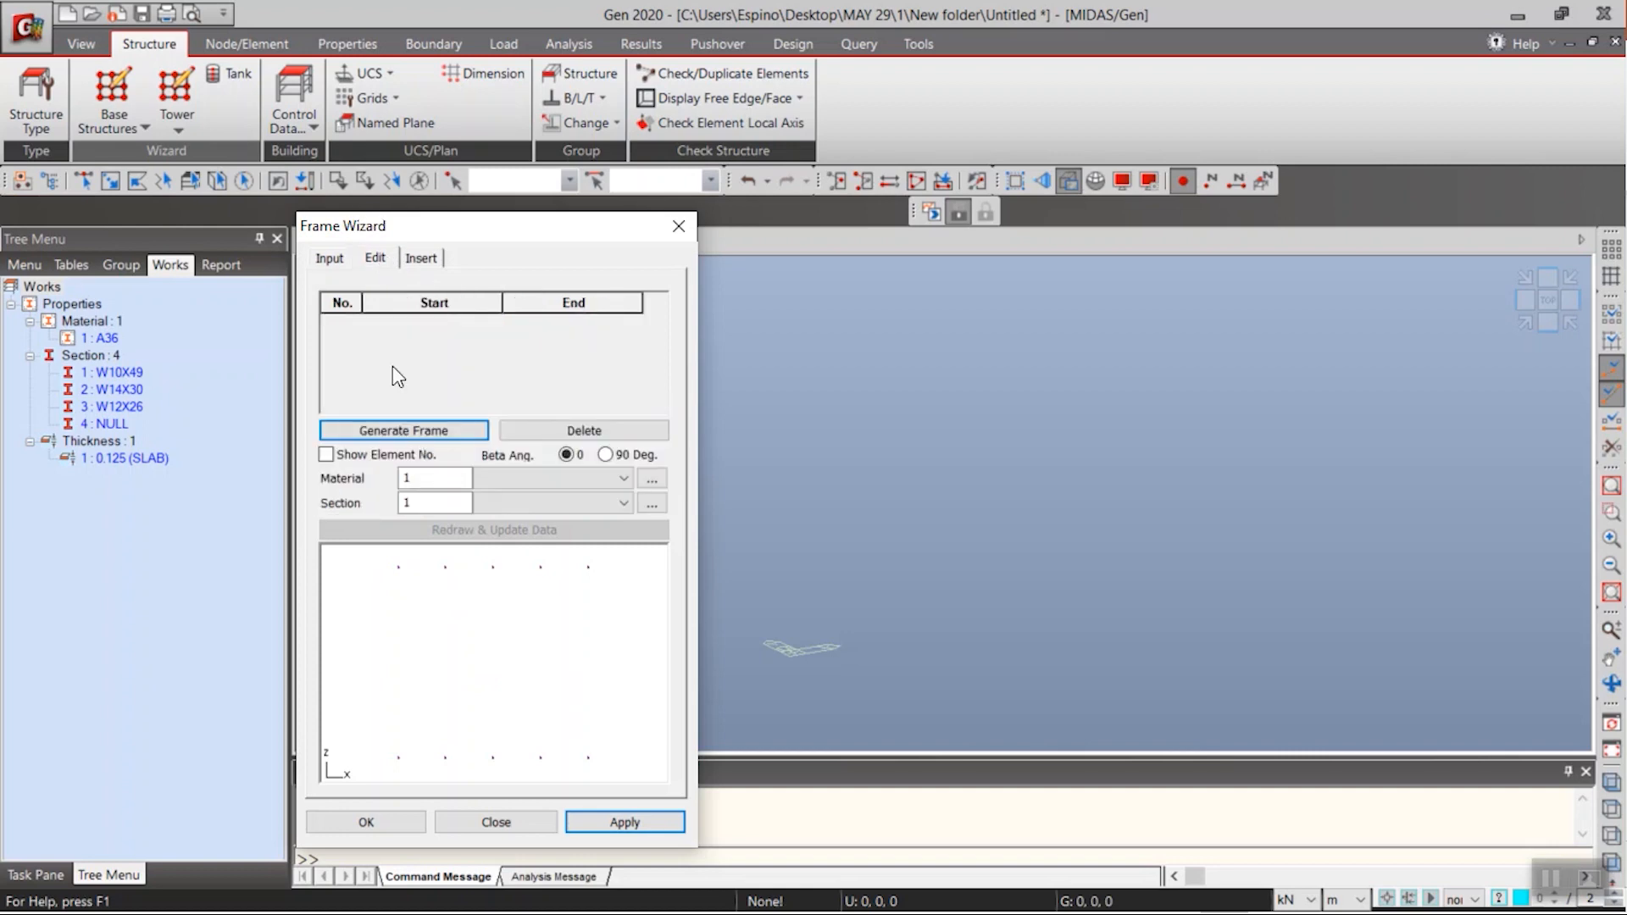
click(409, 432)
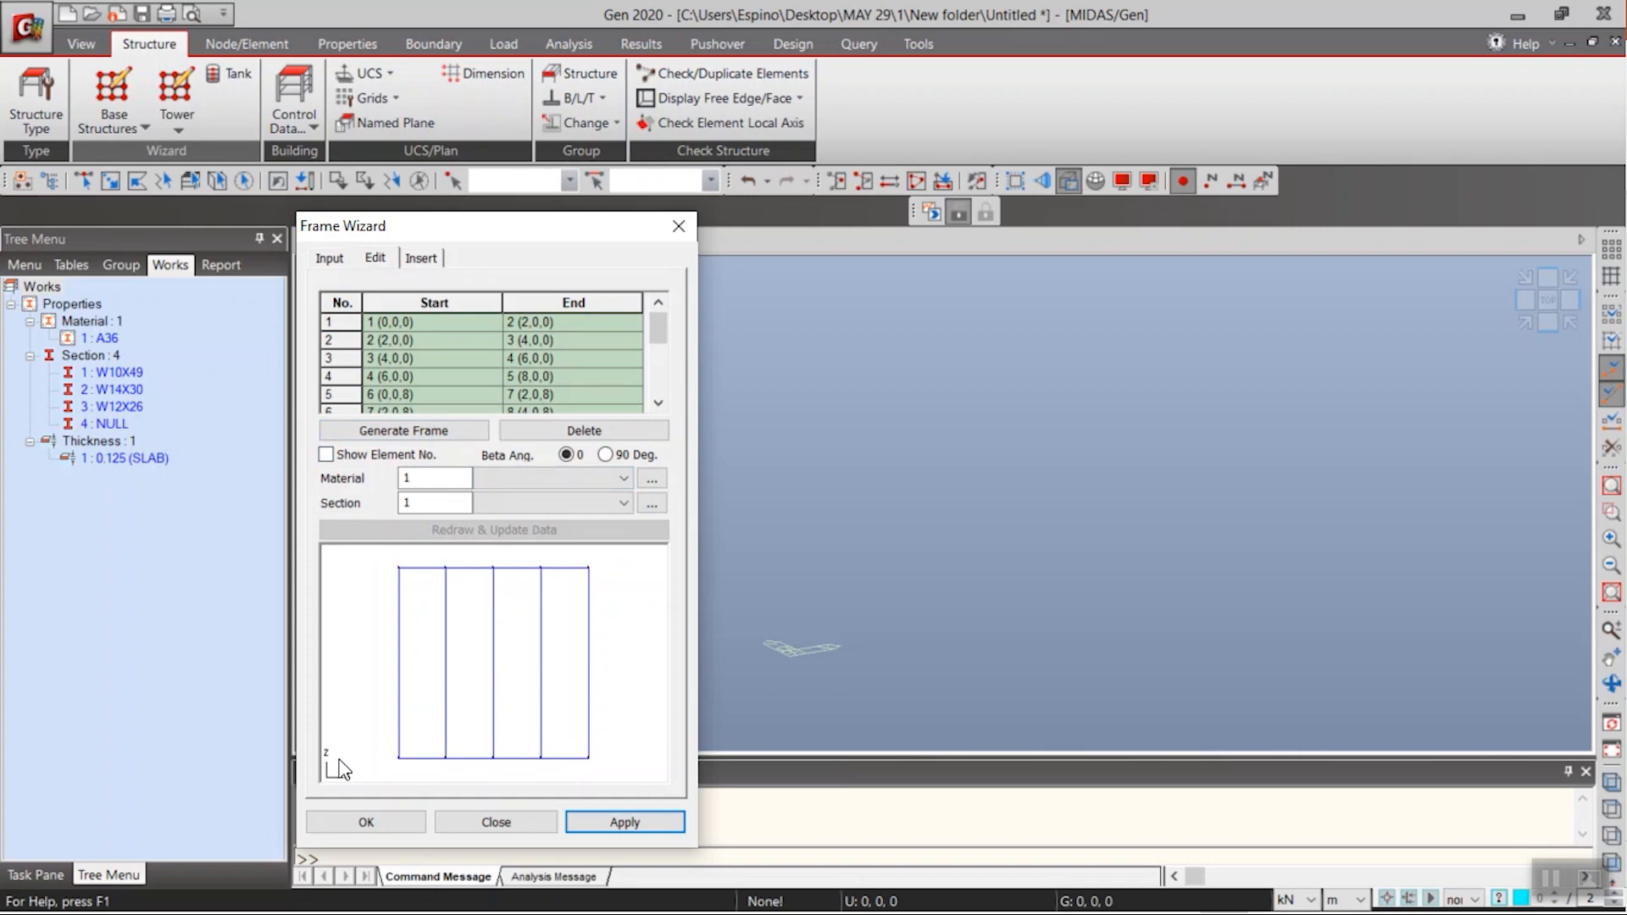
click(606, 455)
click(555, 481)
click(542, 496)
click(547, 504)
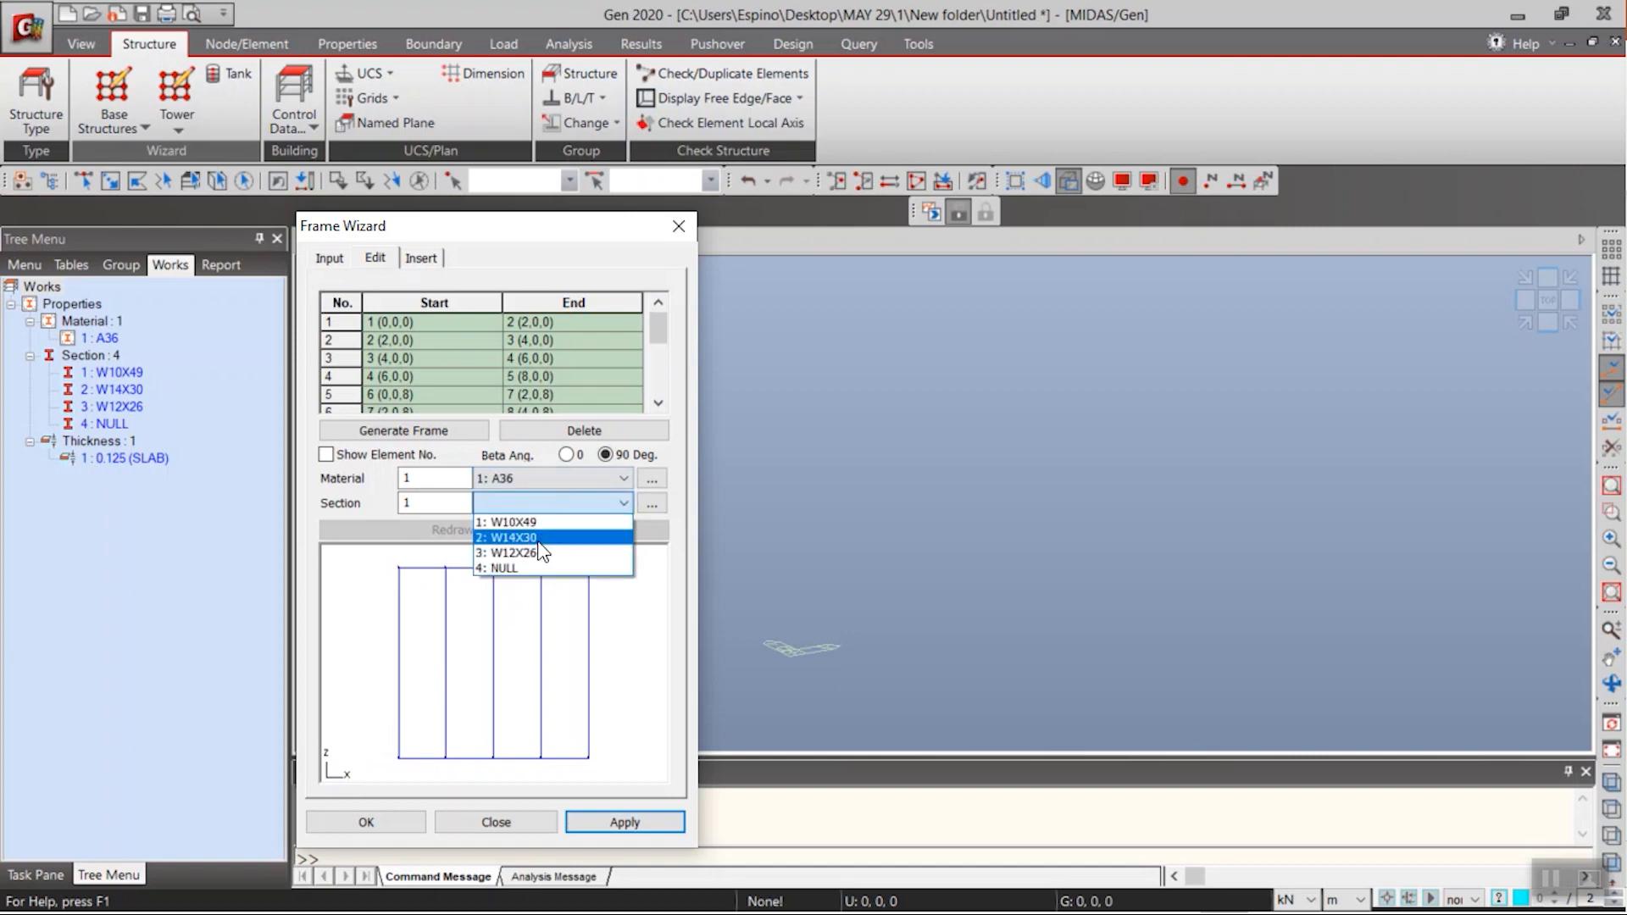
click(543, 538)
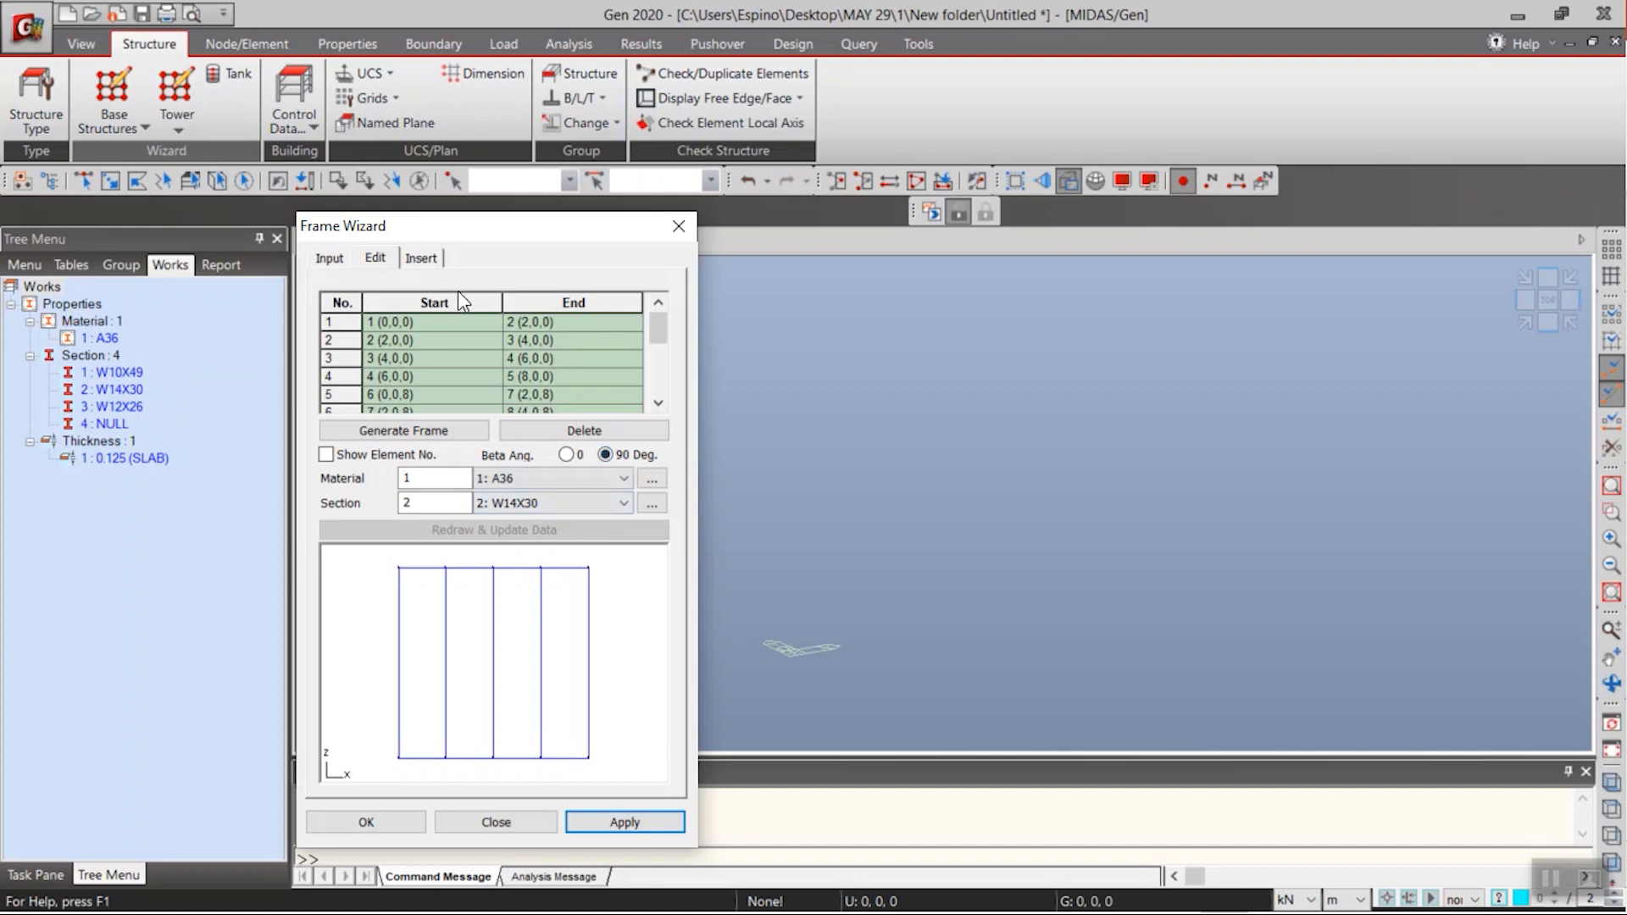
- Insert the frame at point 0, 0, 3 with an Alpha rotation of -90 and finish with the wizard
click(424, 259)
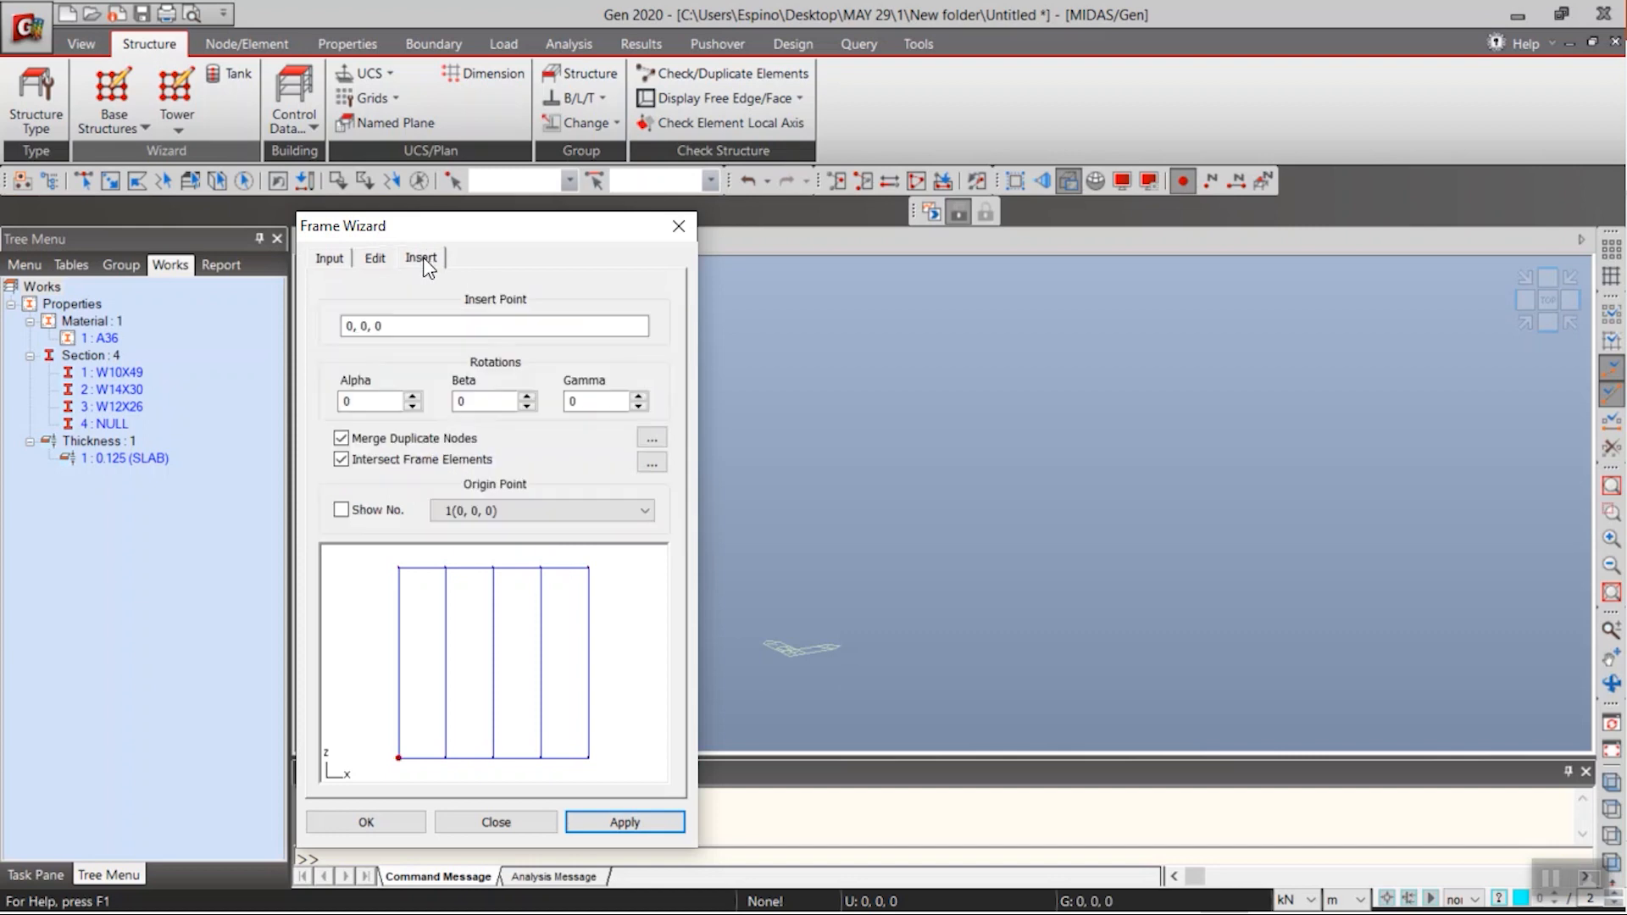
click(416, 329)
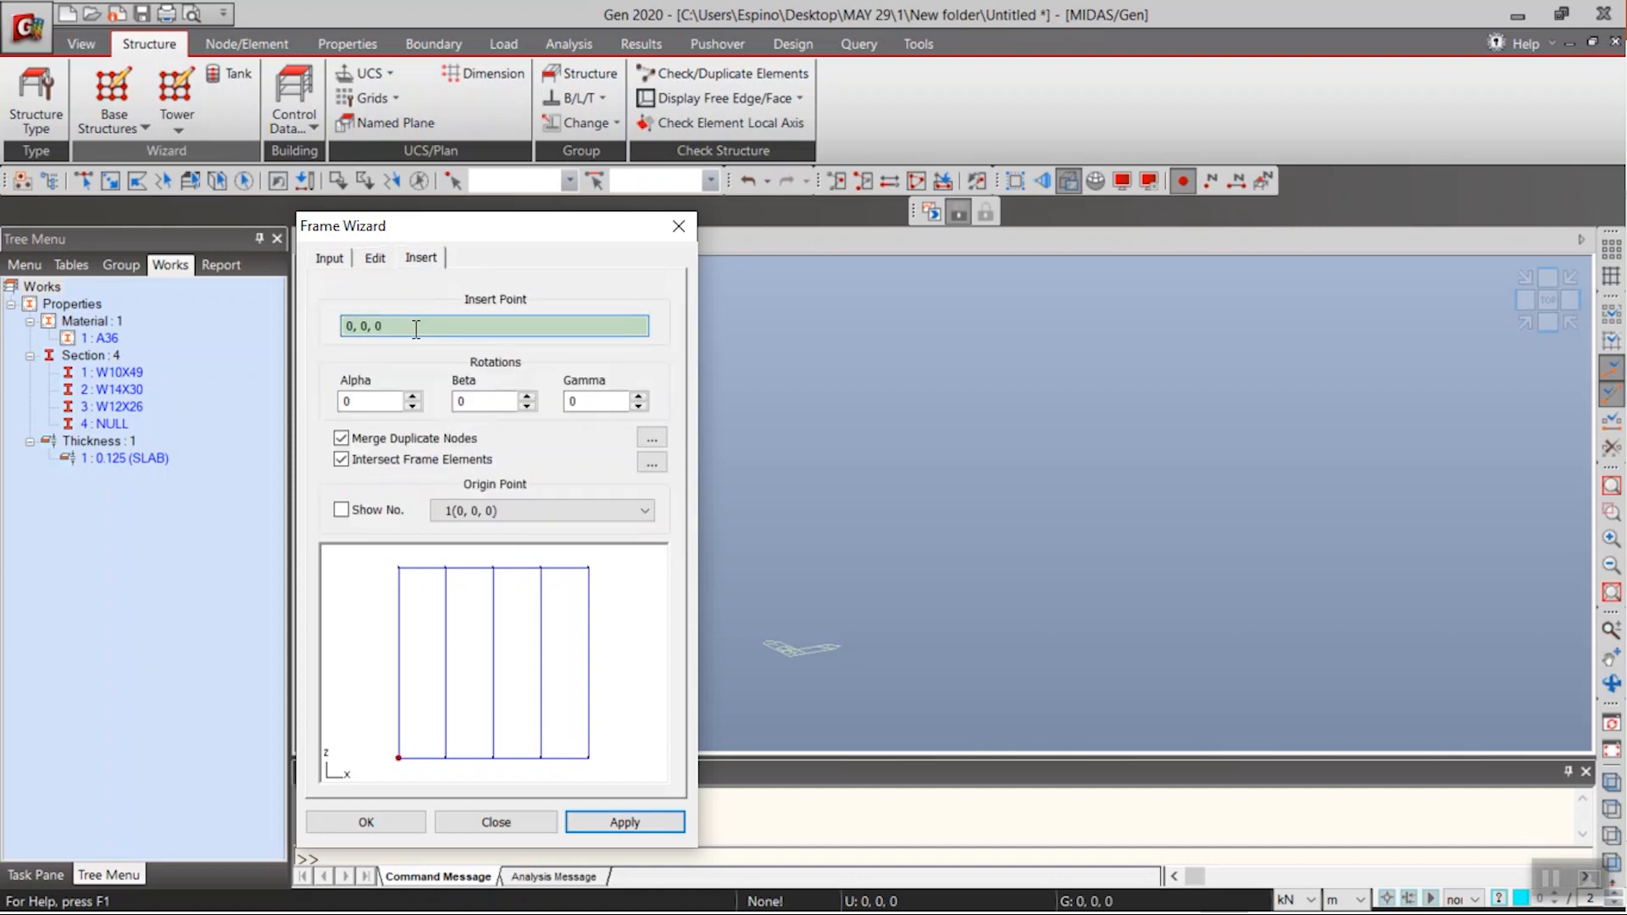
key(BackSpace)
text(3)
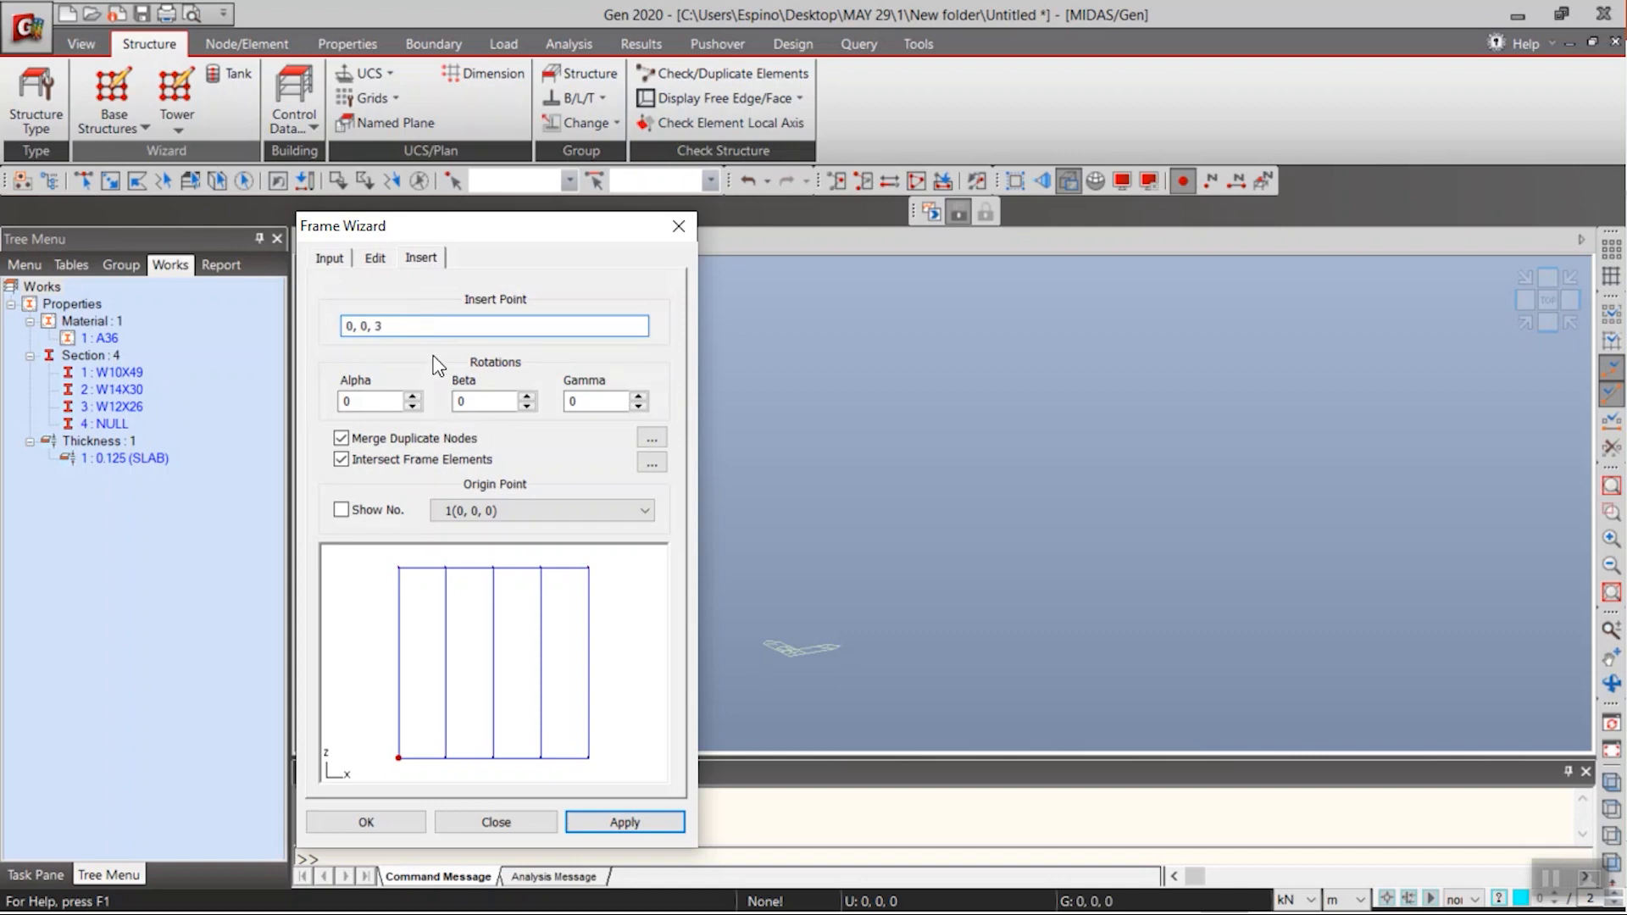
double_click(388, 403)
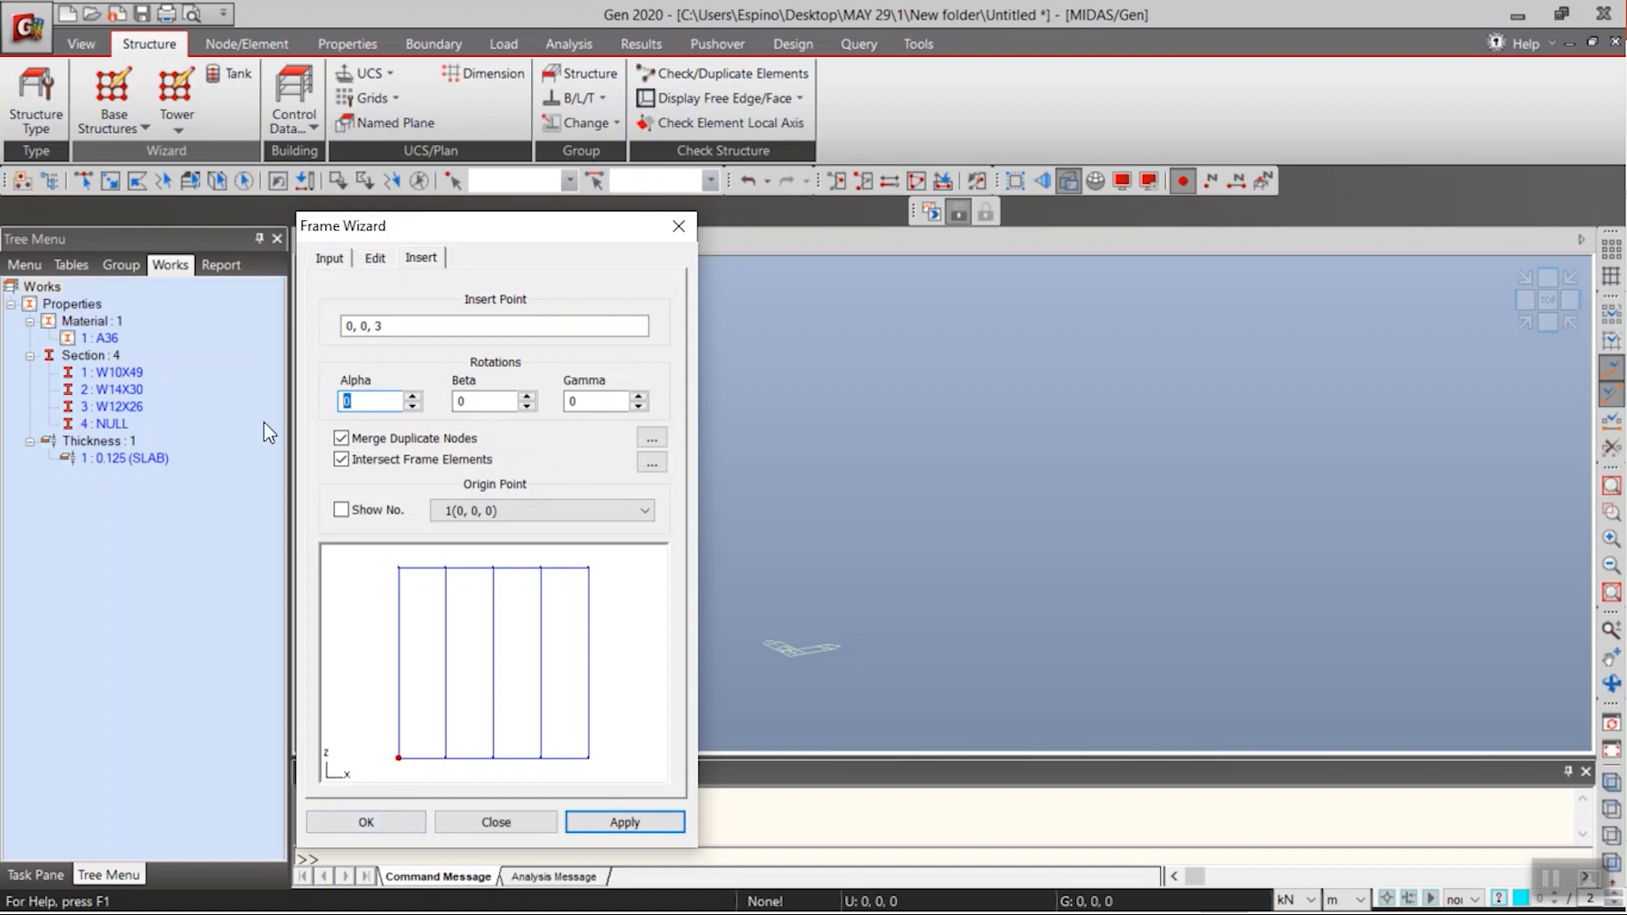
text(-90)
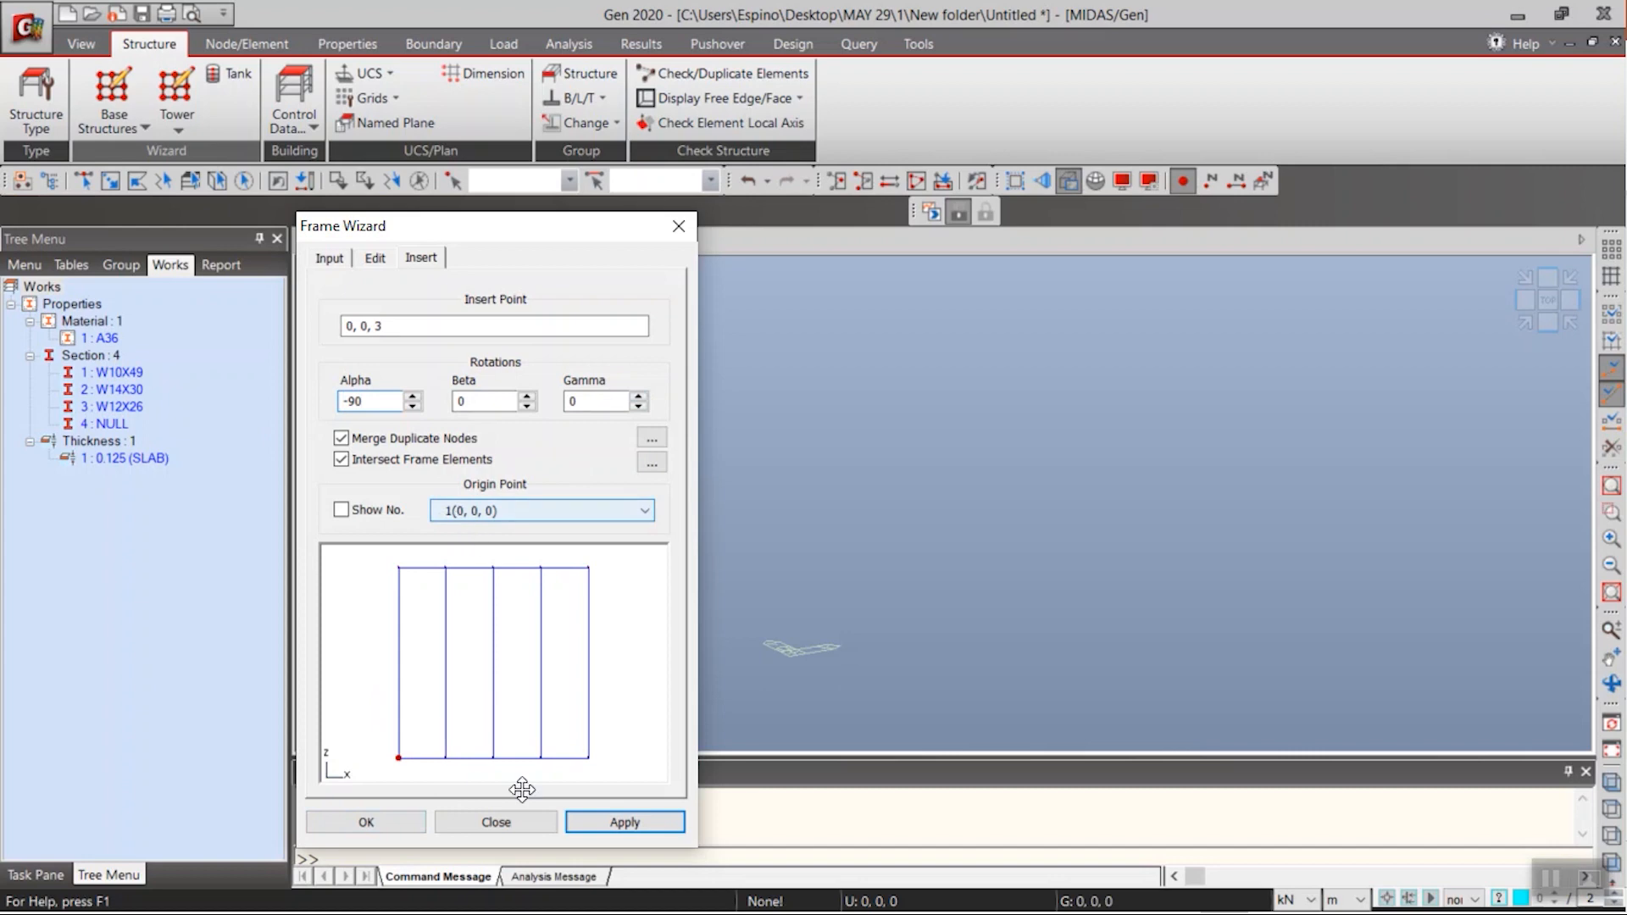
click(607, 820)
click(513, 823)
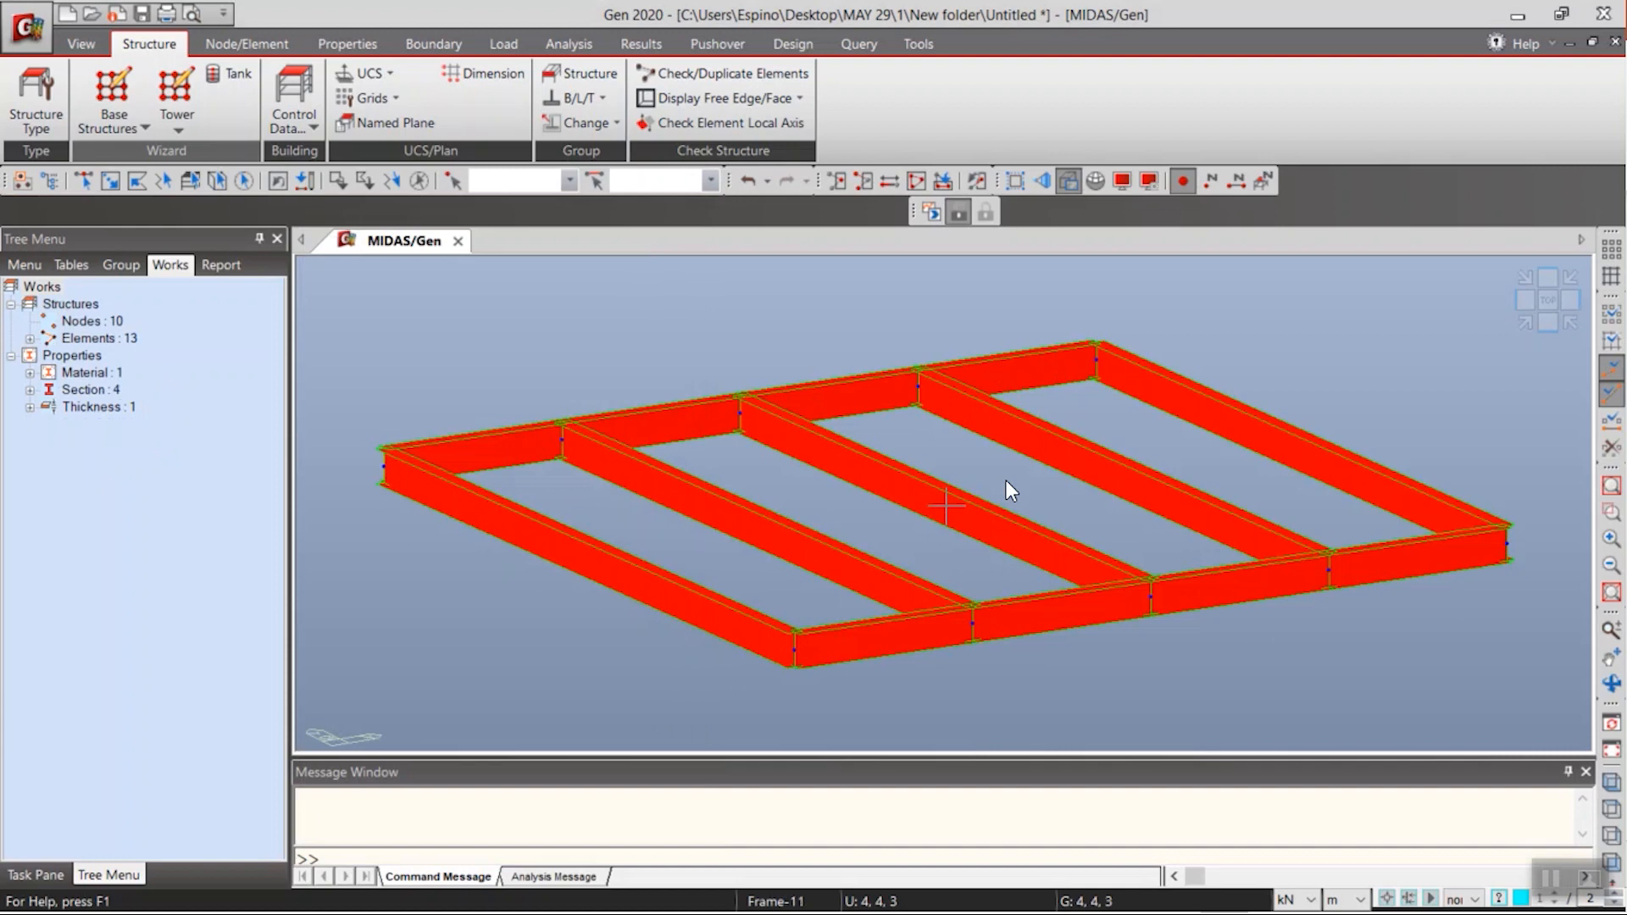
- Assign the W12X26 section to the three interior beams of the floor frame
mouse_move(1006, 482)
click(1546, 310)
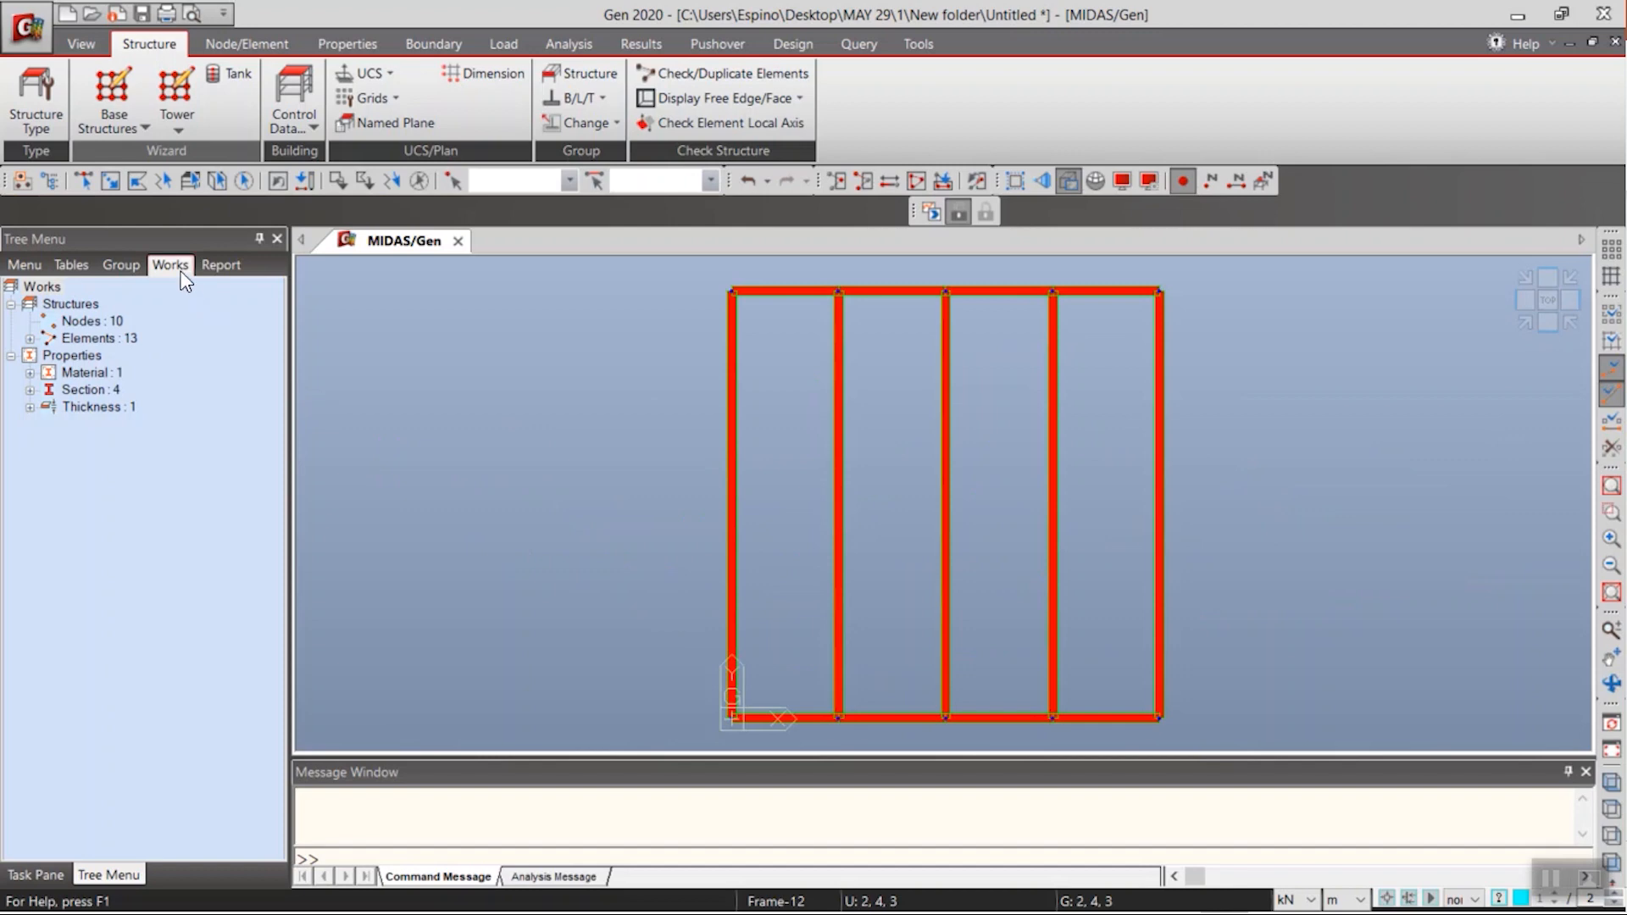
double_click(94, 390)
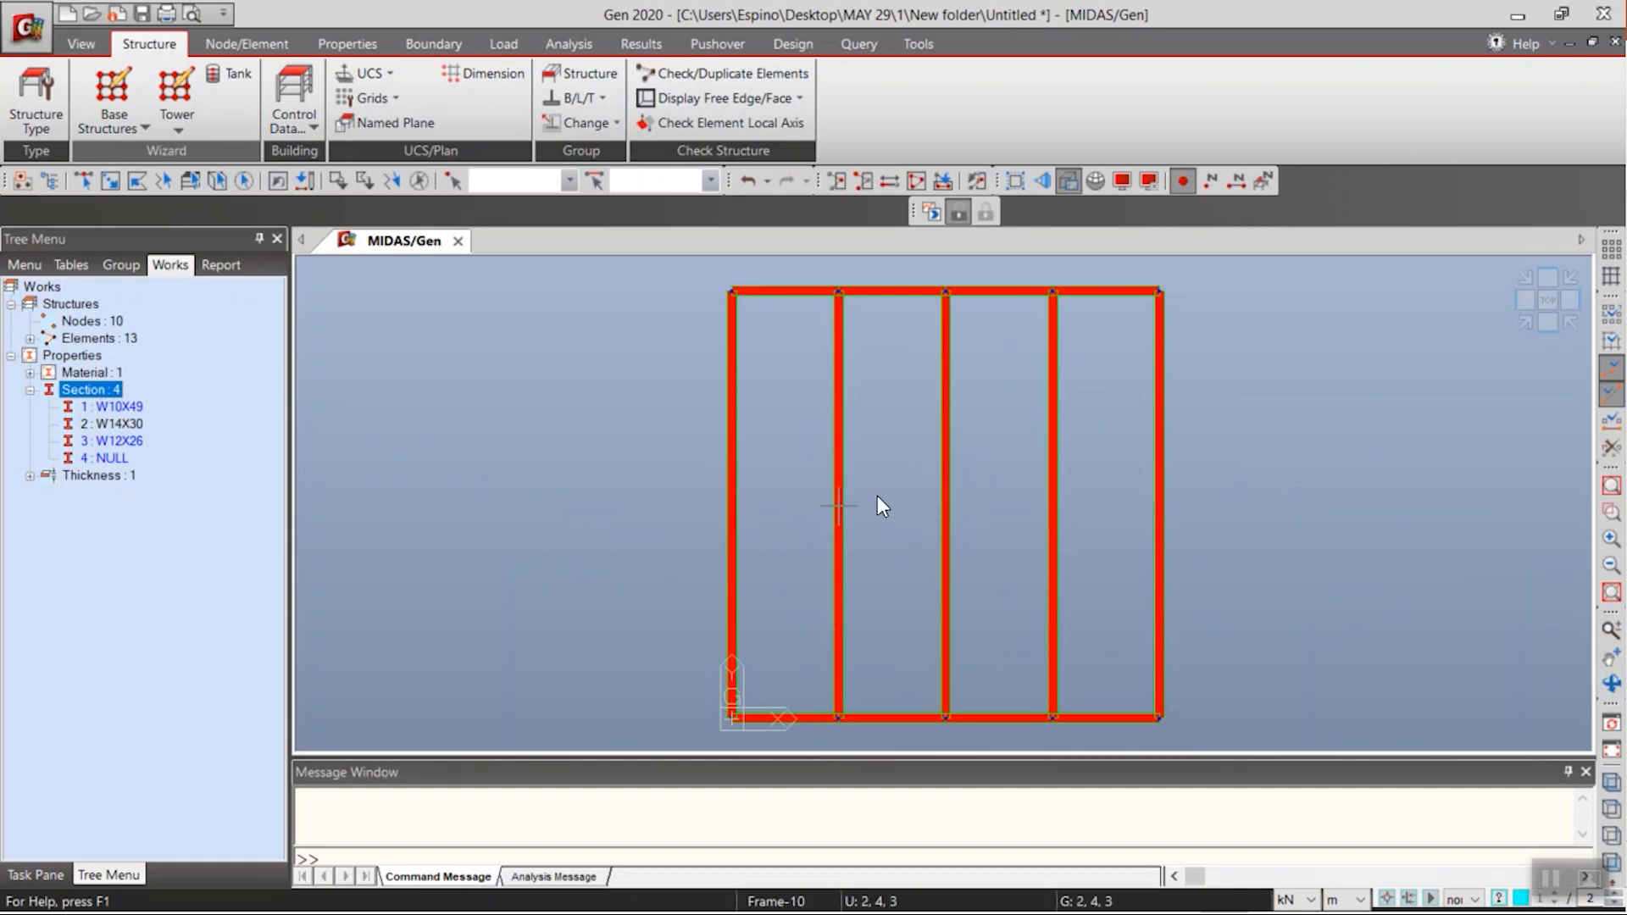
click(119, 441)
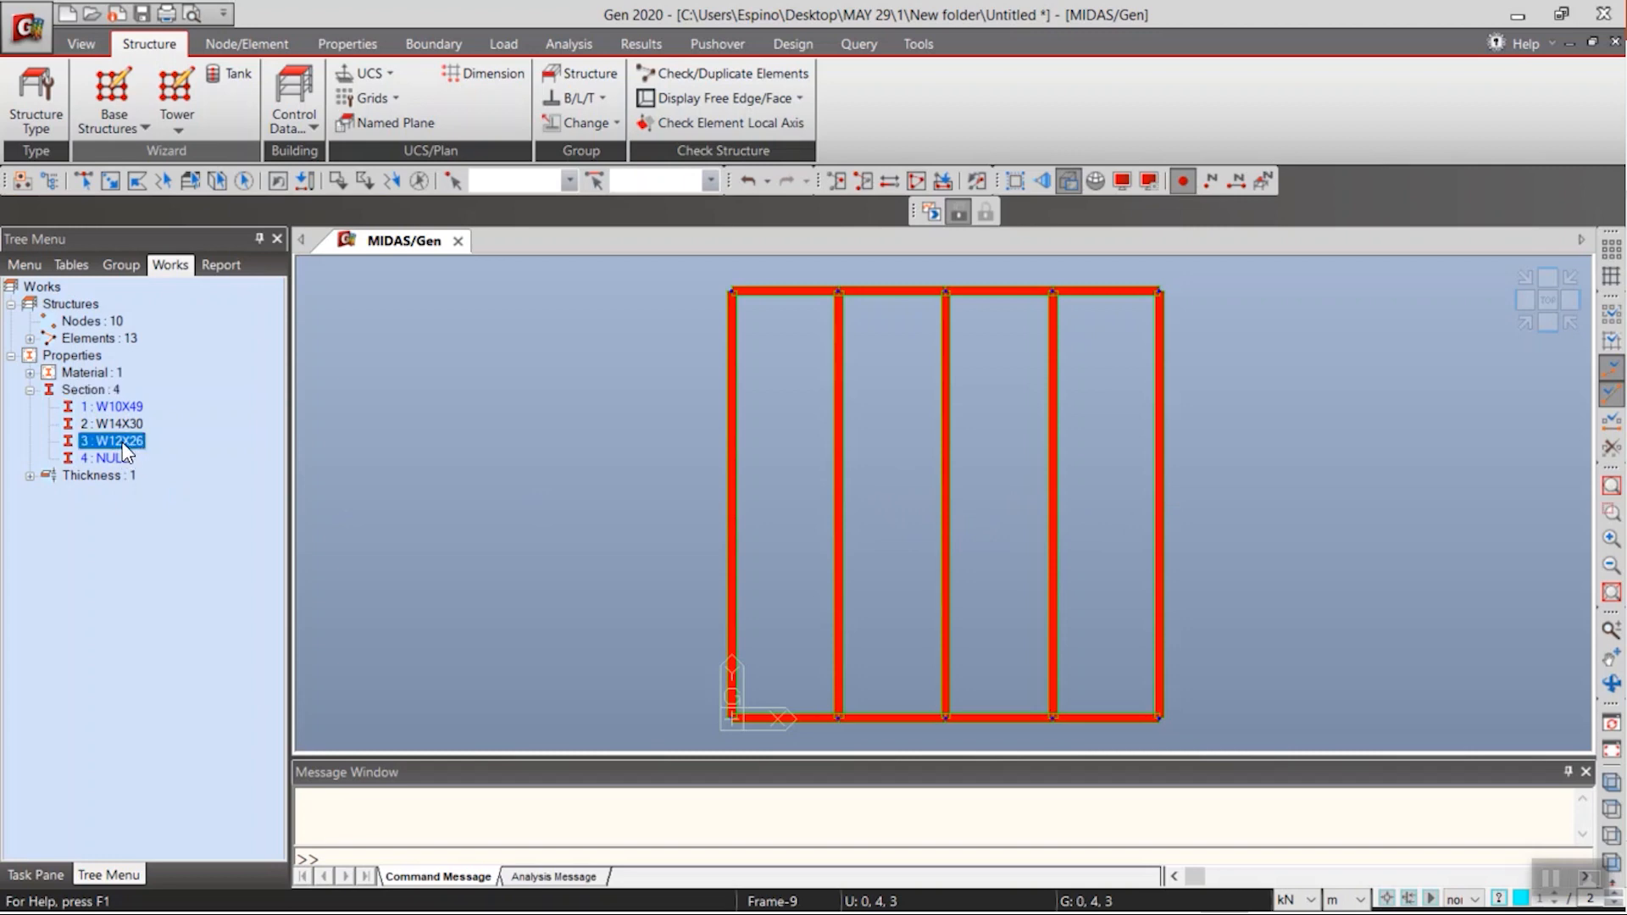
click(89, 177)
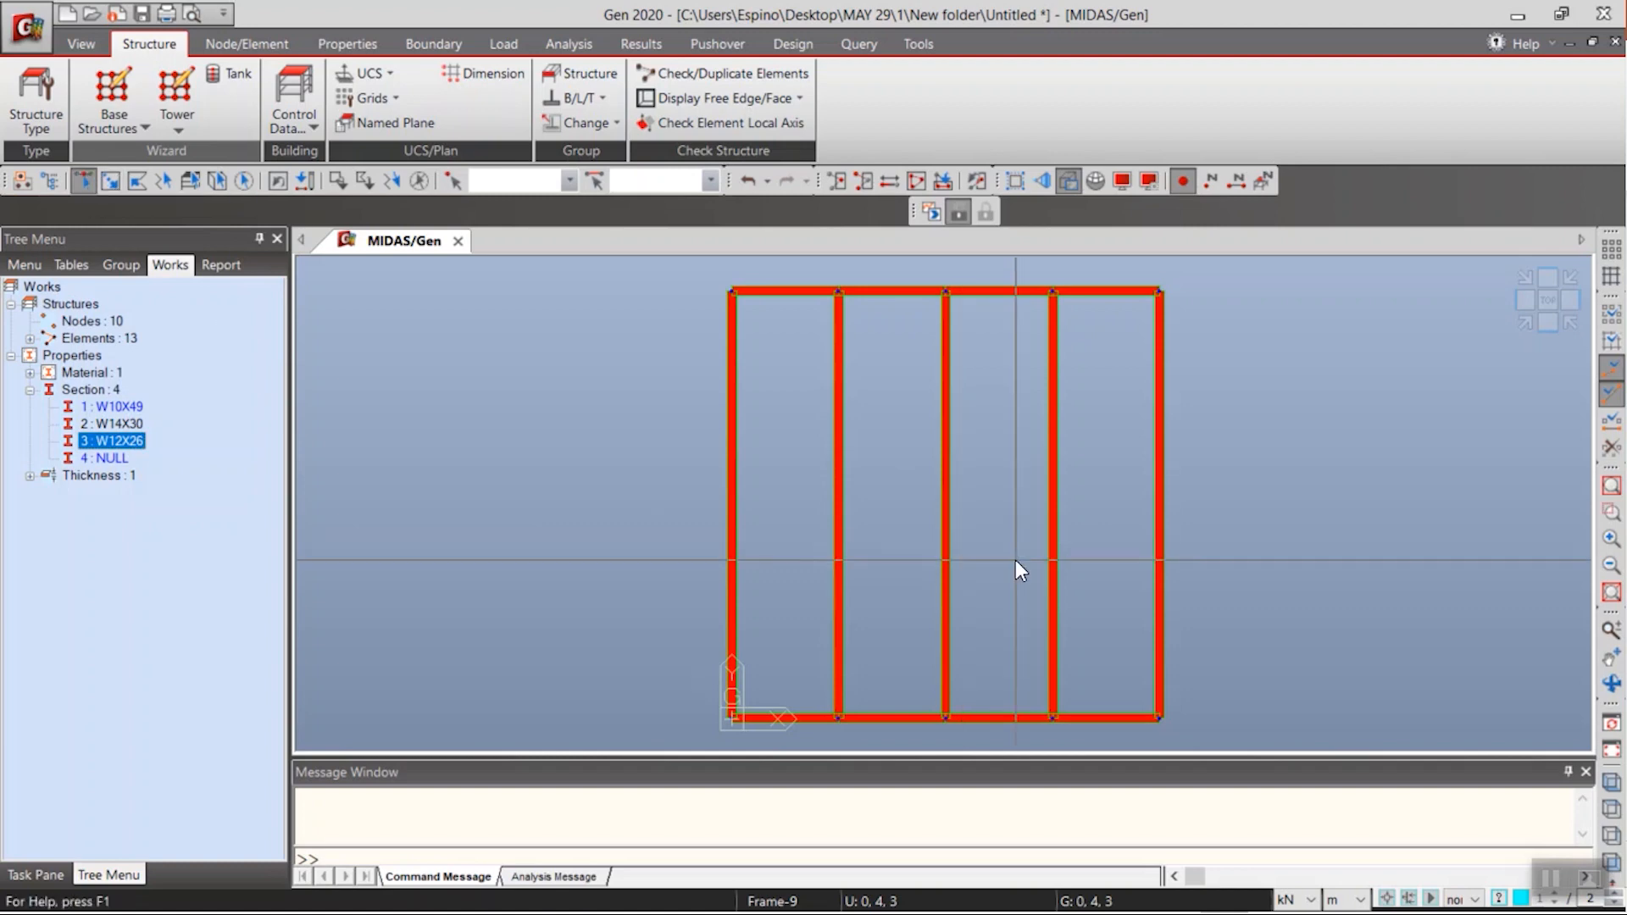
drag(796, 377, 796, 378)
click(119, 440)
drag(143, 451, 1086, 664)
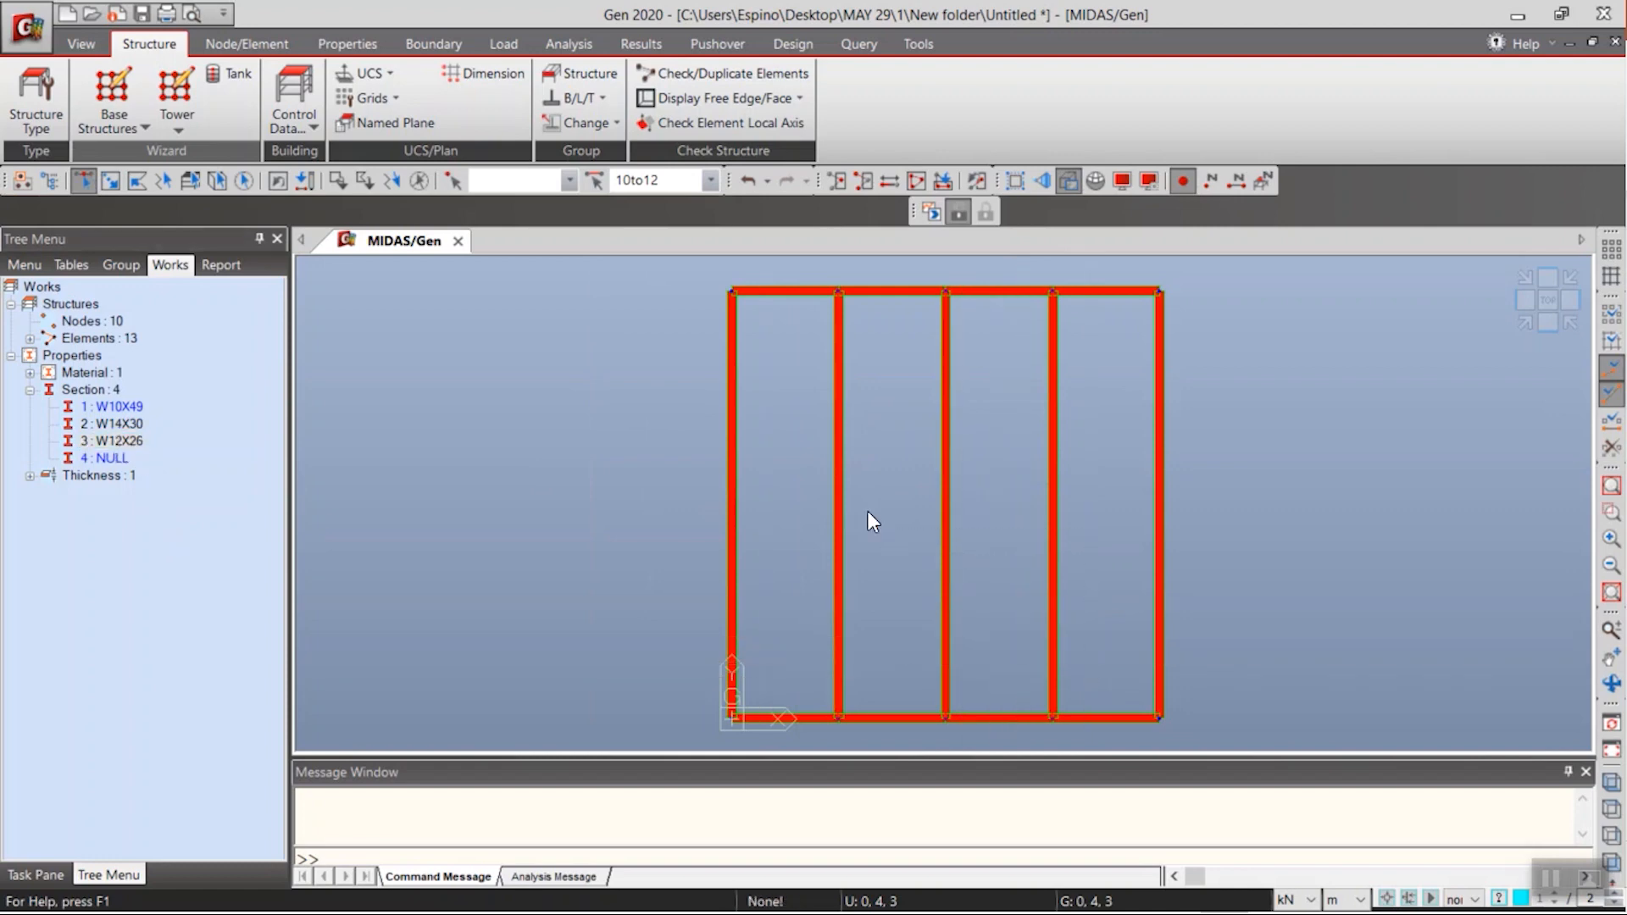
drag(108, 440, 476, 344)
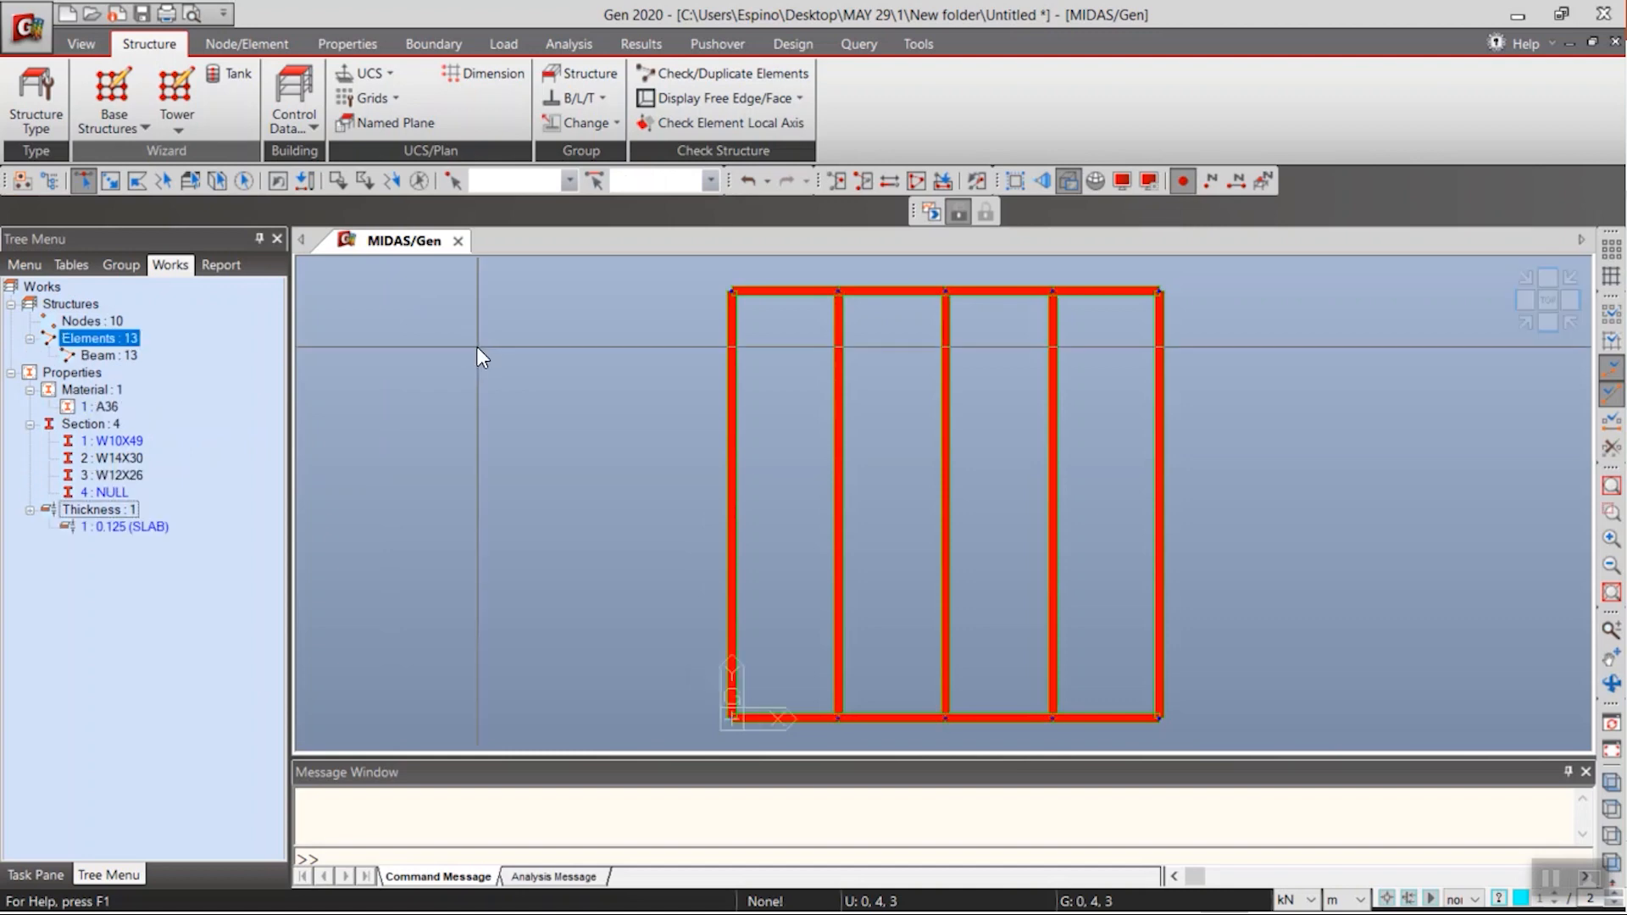
- Set up an element extrusion from nodes to line elements using section W10X49 and a beta angle of 90°
click(1525, 322)
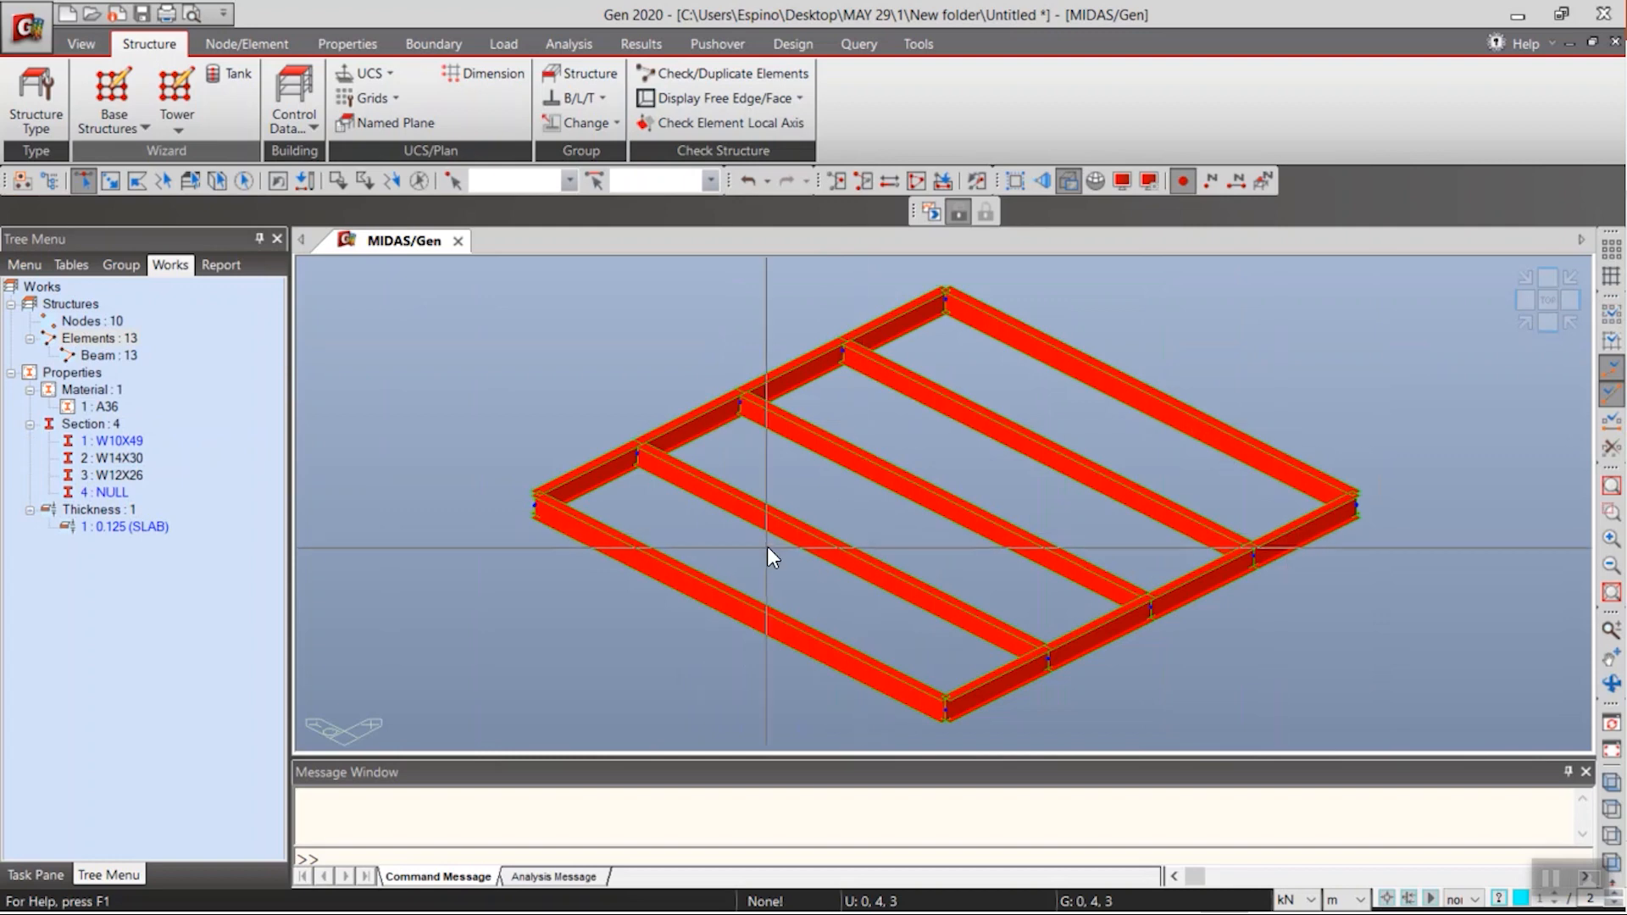
click(249, 45)
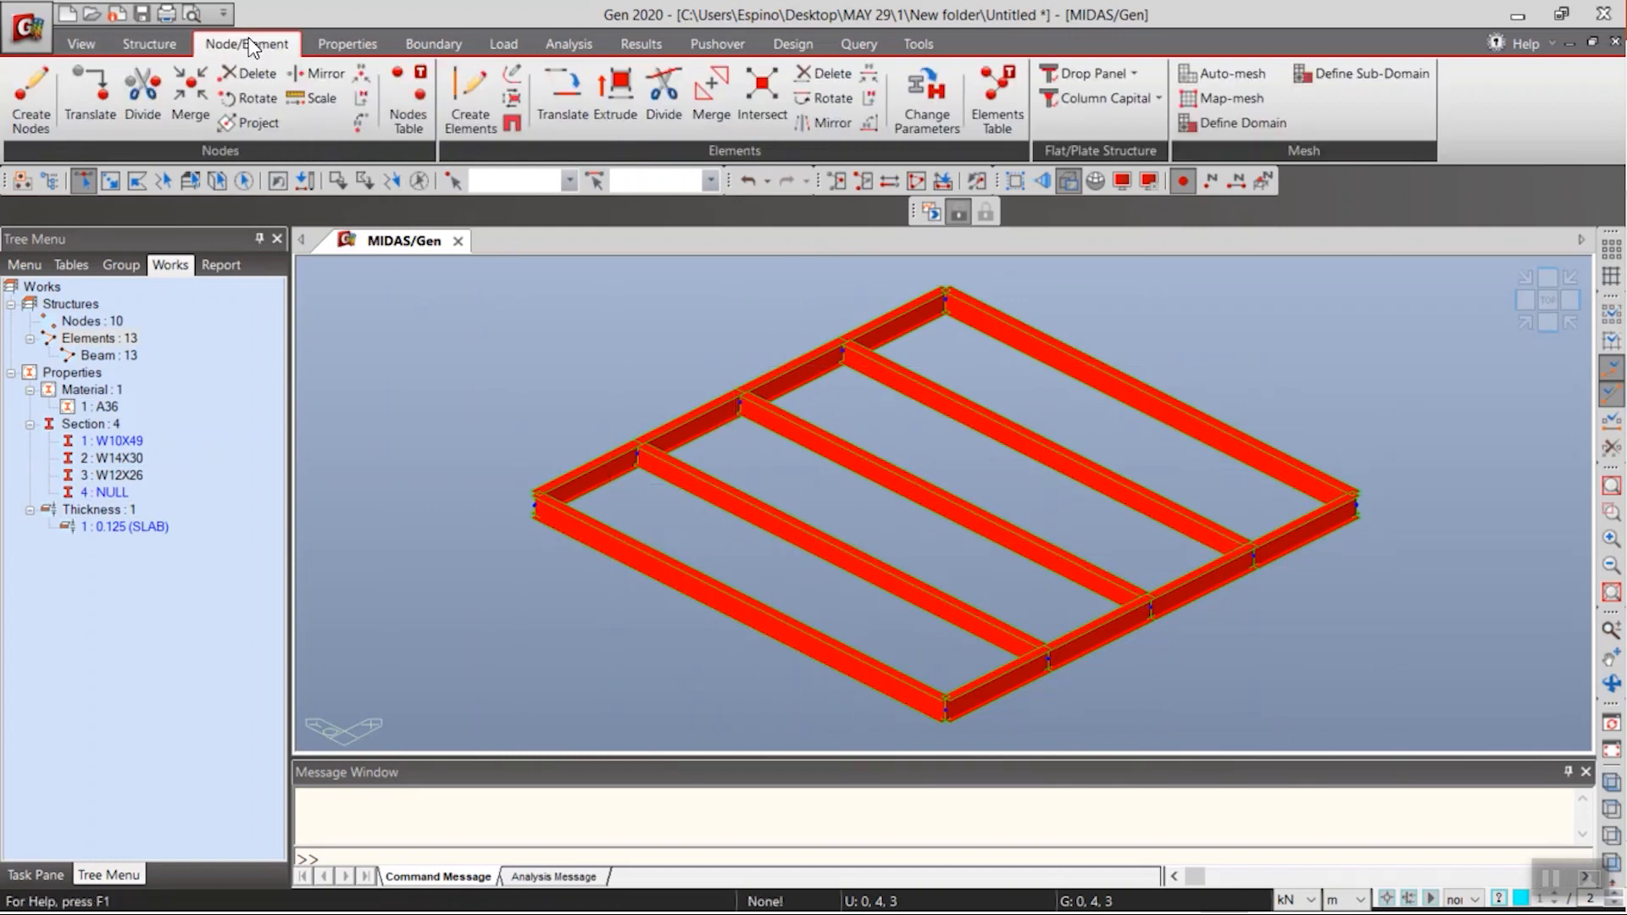
click(616, 108)
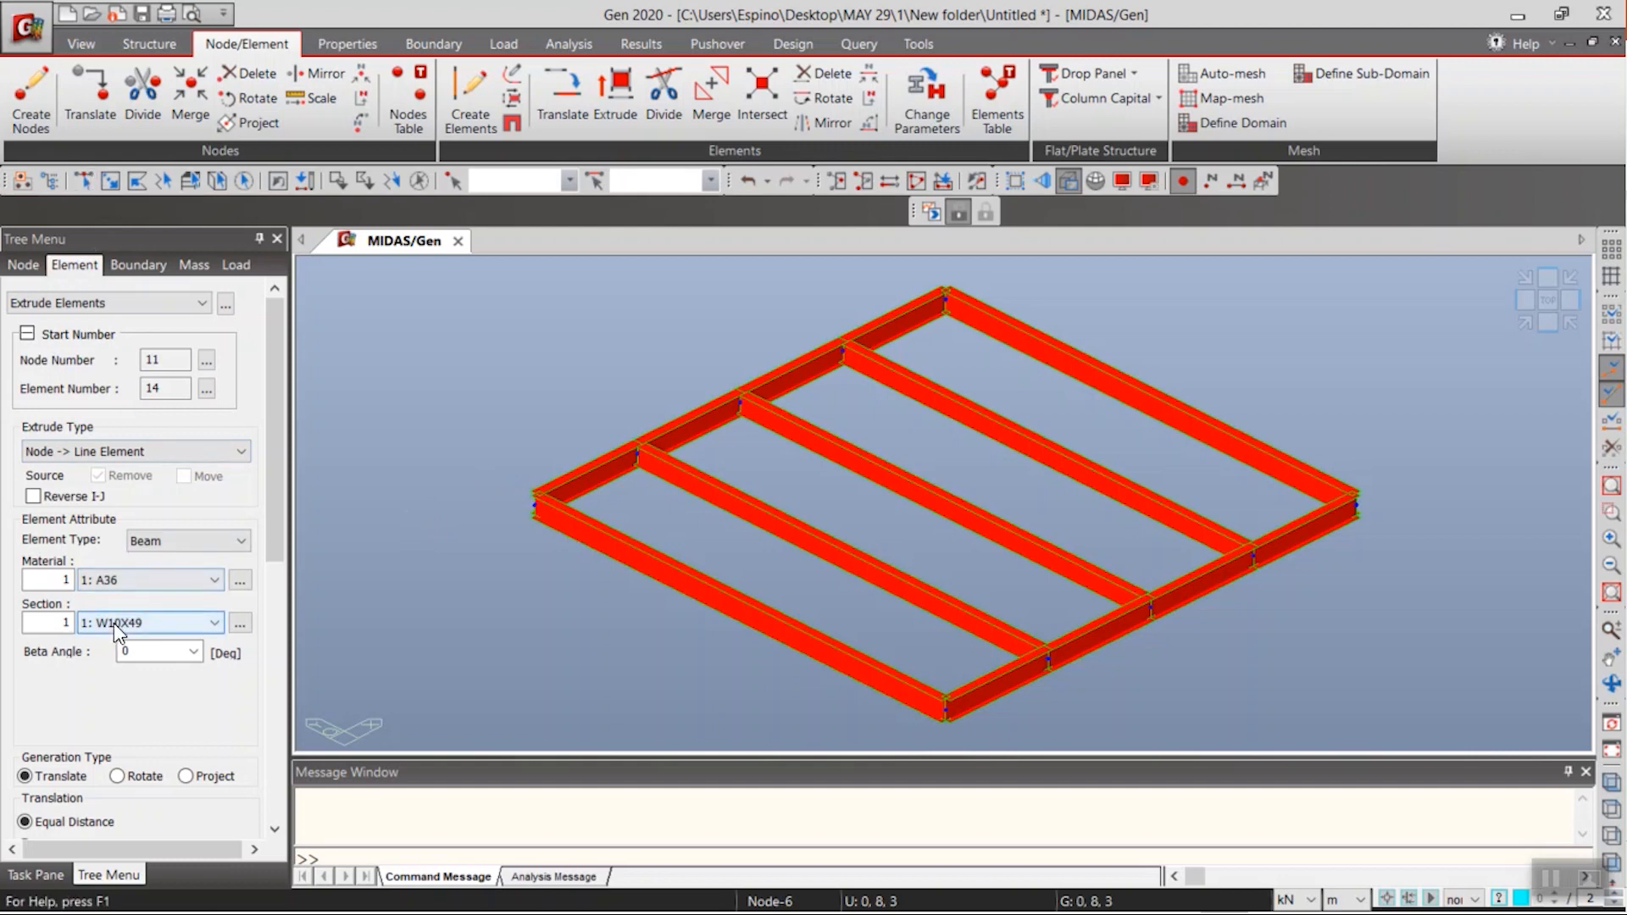
click(146, 655)
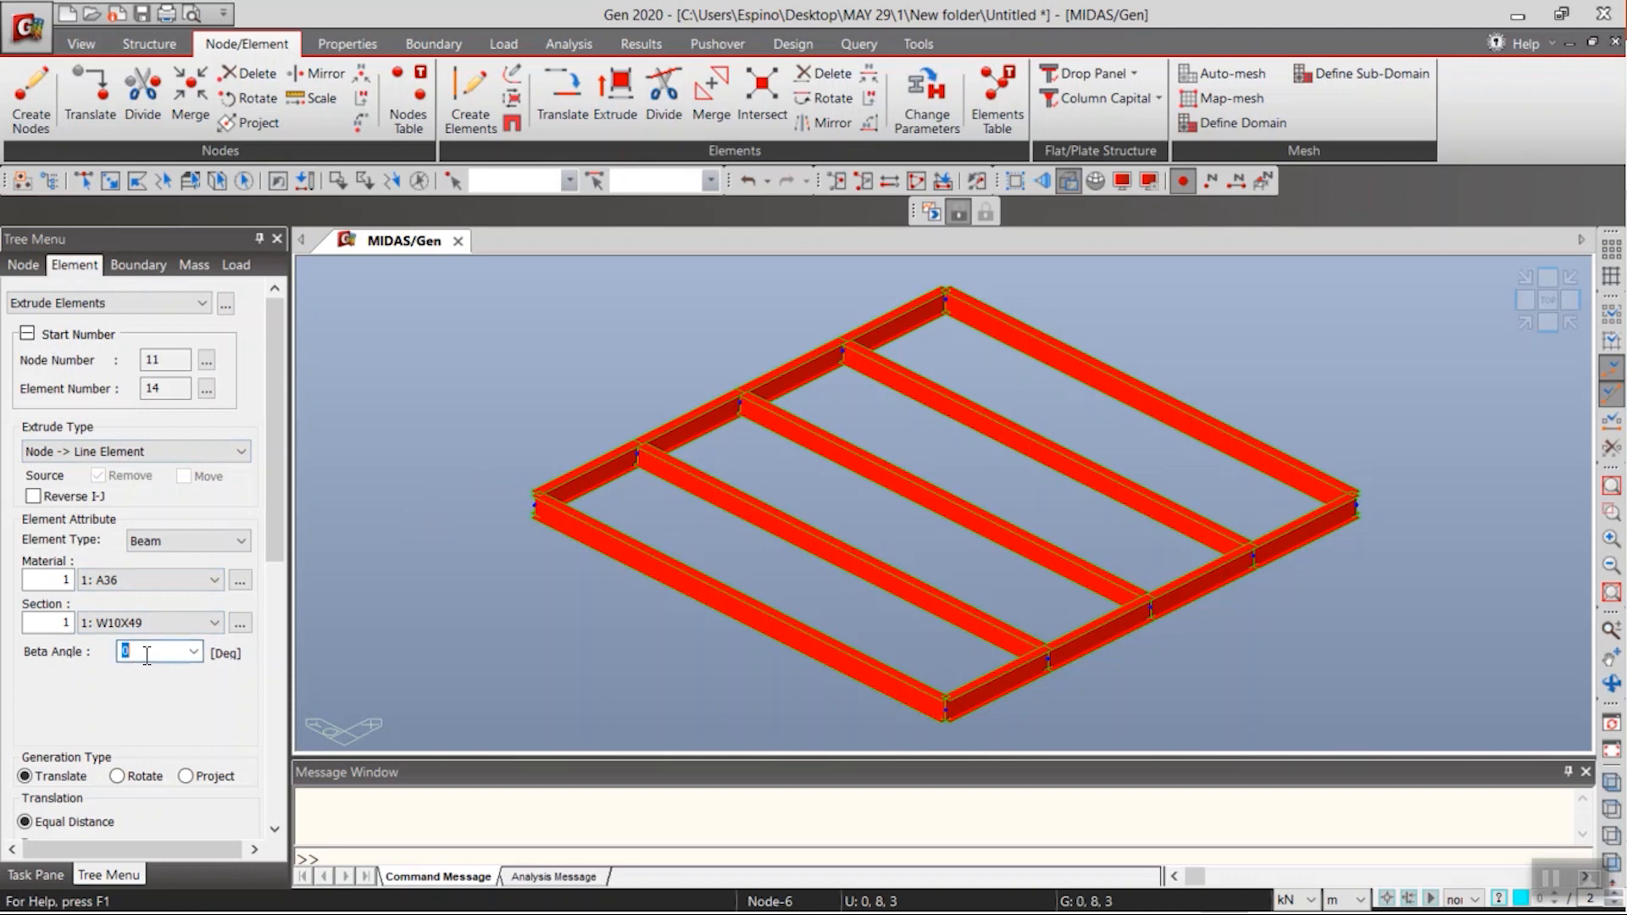
text(90)
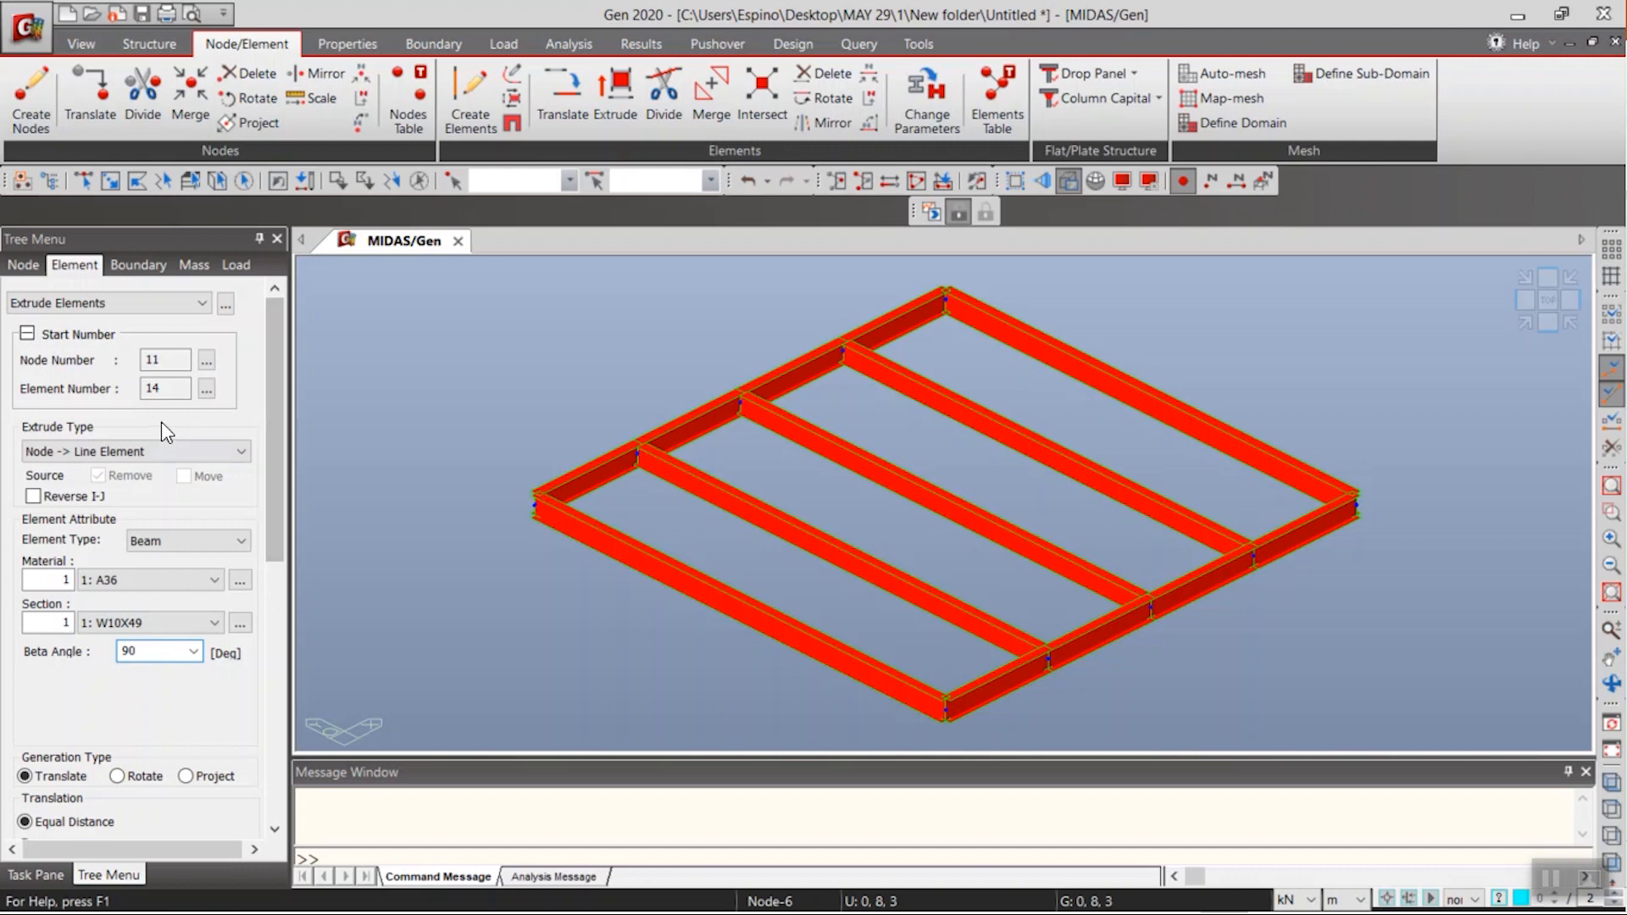
- Extrude the frame's four corner nodes into columns with an equal distance of 0, 0, -3 m
click(83, 180)
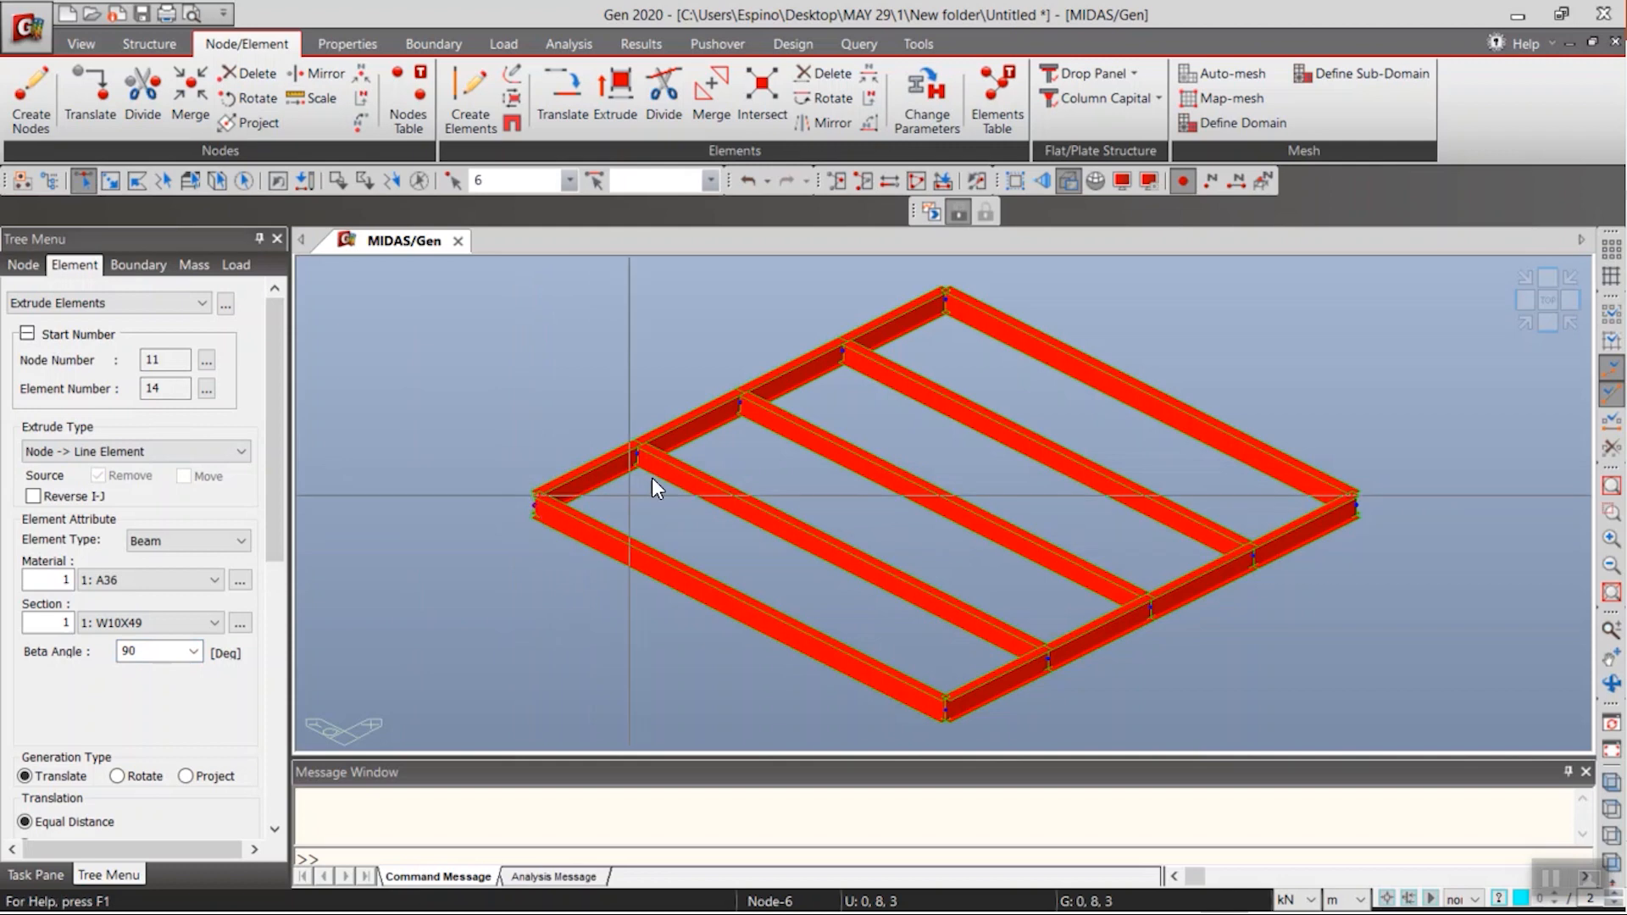
click(932, 285)
drag(1227, 439, 1416, 570)
click(946, 706)
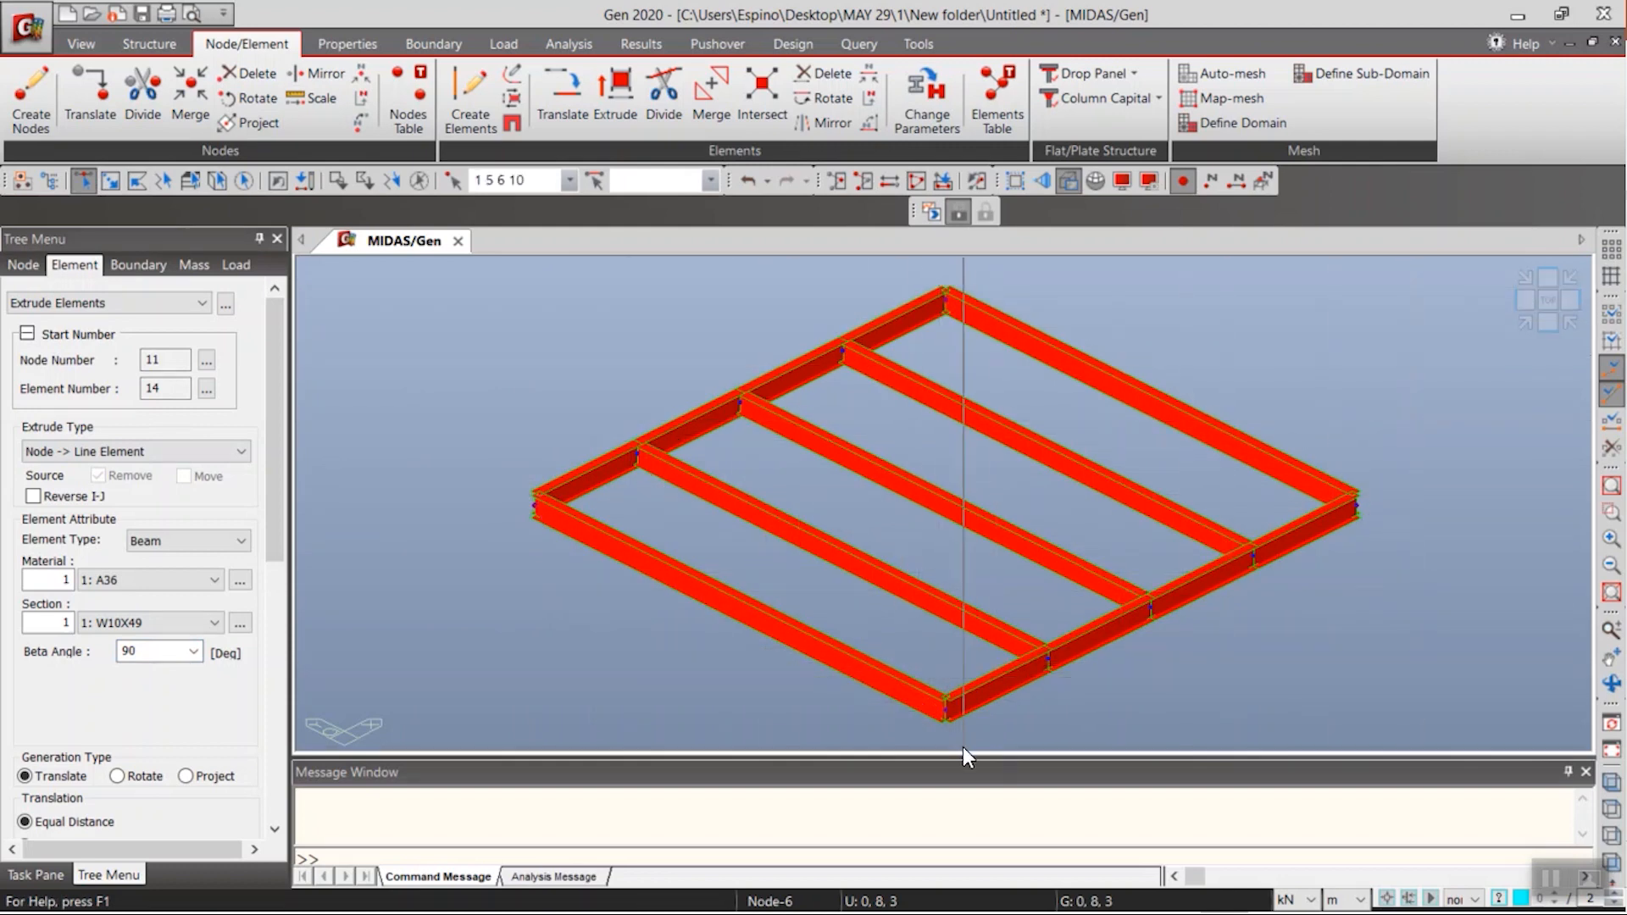
drag(278, 501, 263, 754)
click(173, 392)
key(BackSpace)
text(-3)
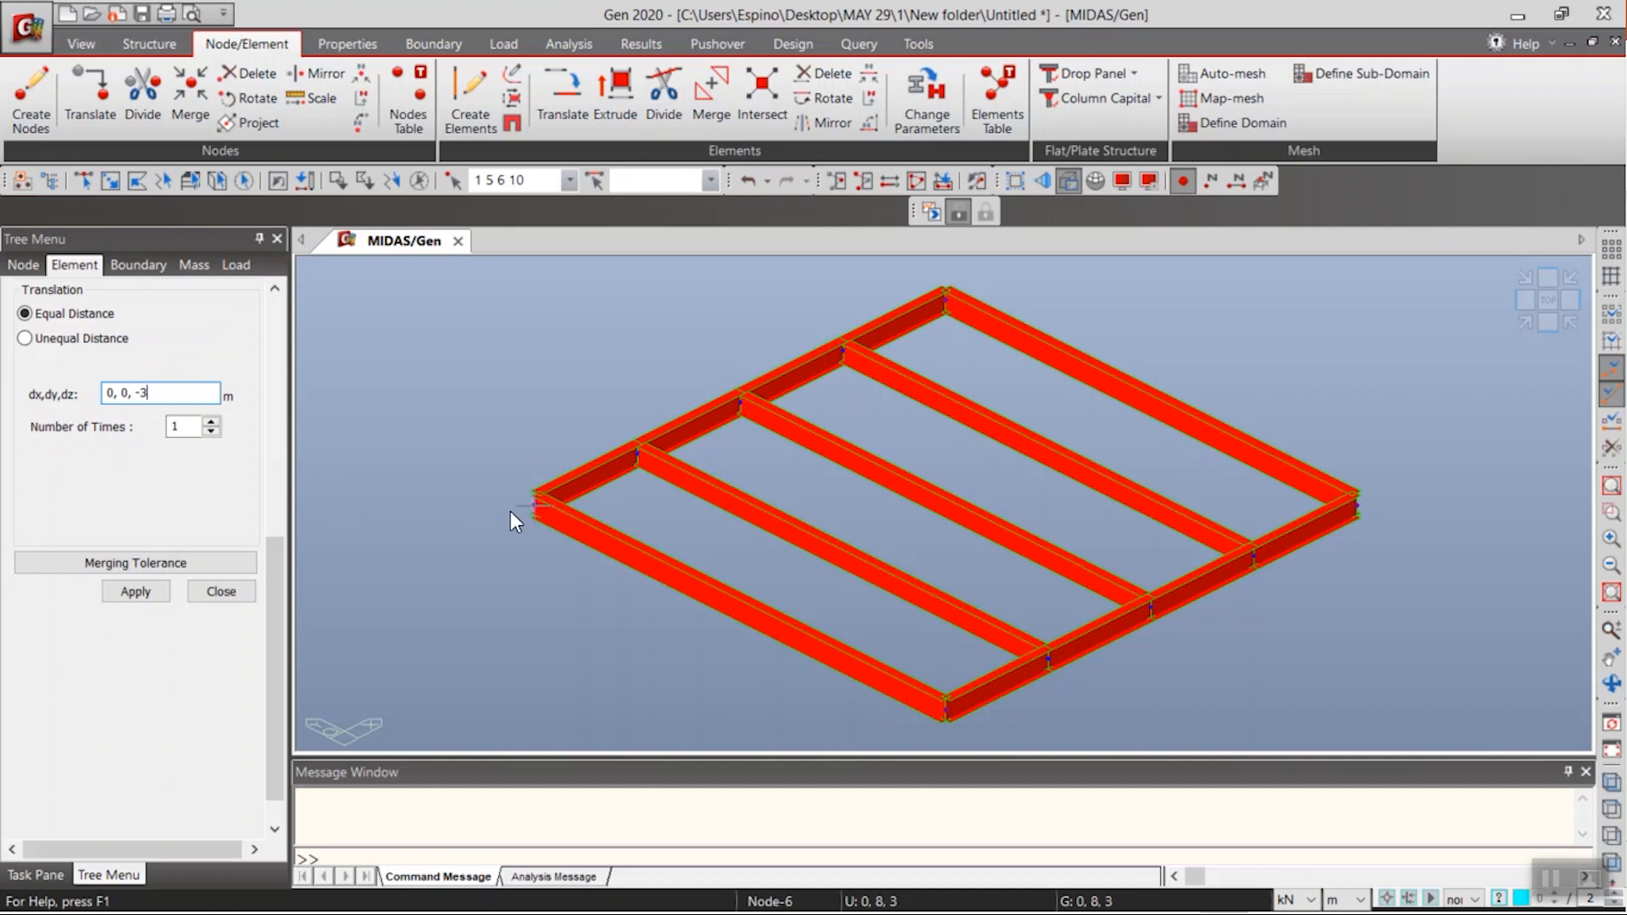
click(136, 592)
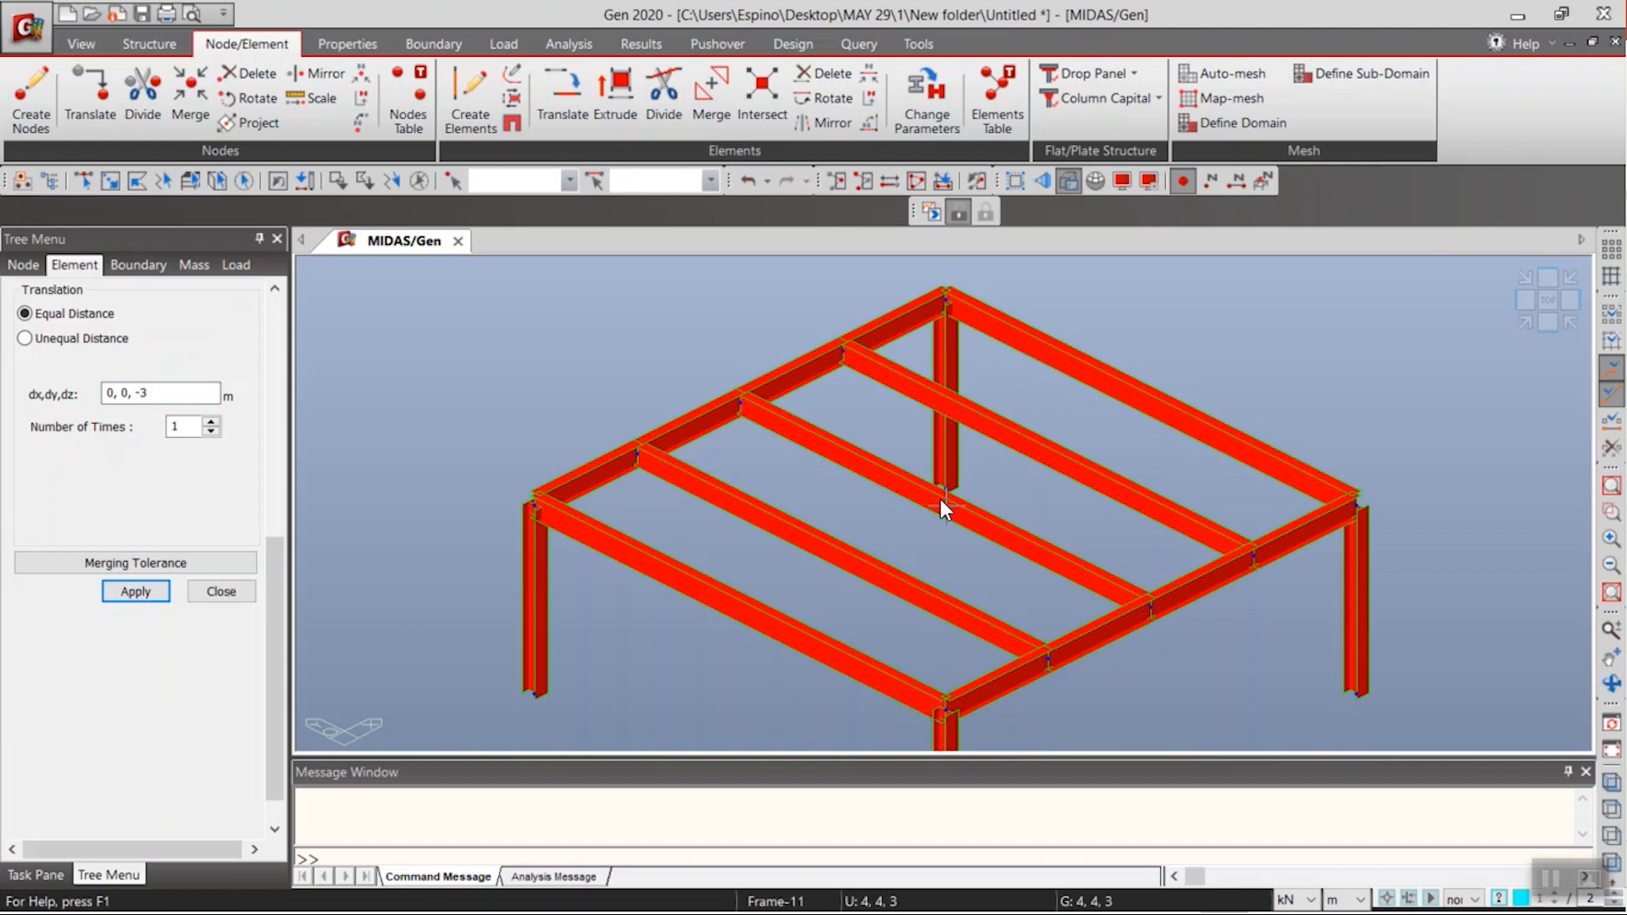
- Apply random section/thickness colors to the elements through the drawing display options
mouse_move(940, 500)
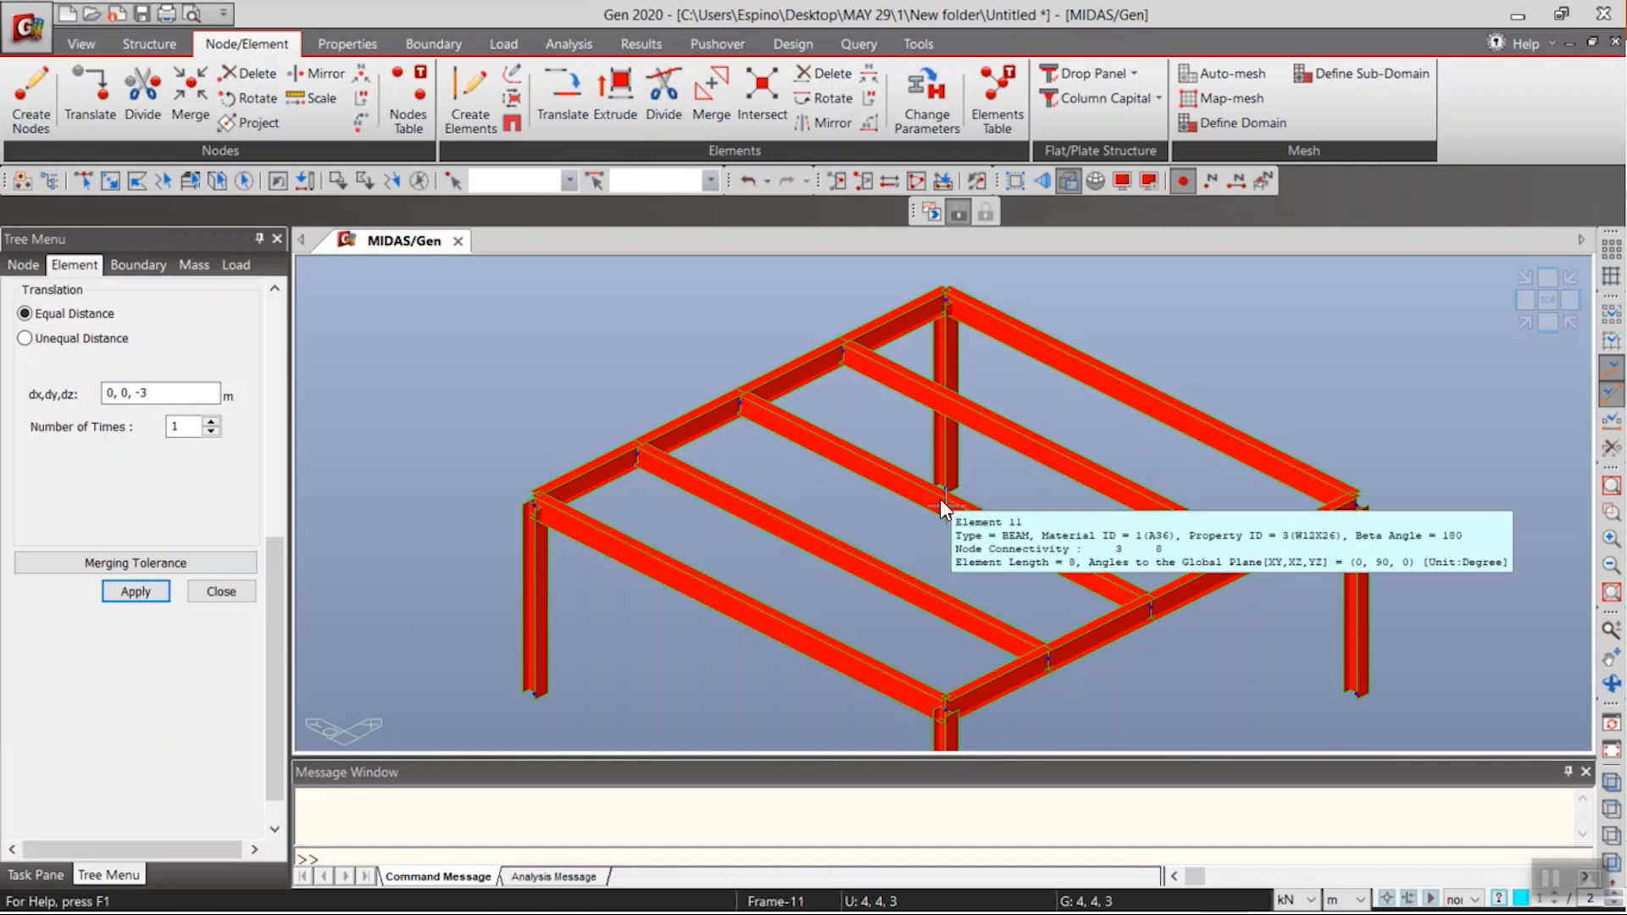
scroll(943, 391, down, 2)
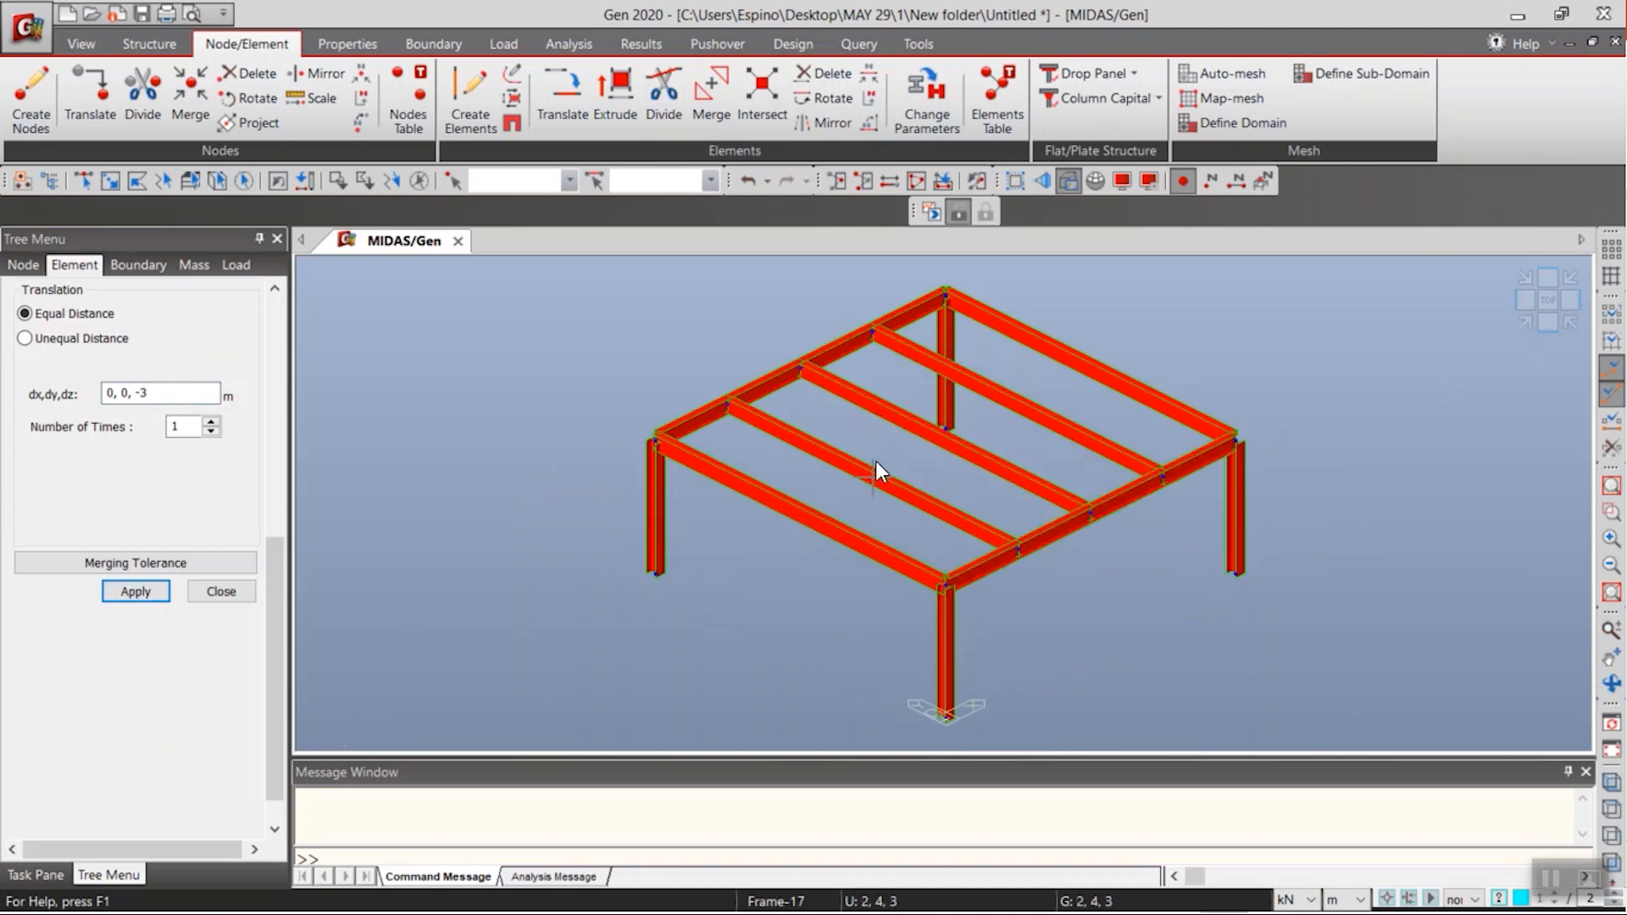
click(1153, 180)
drag(792, 229, 522, 258)
click(533, 303)
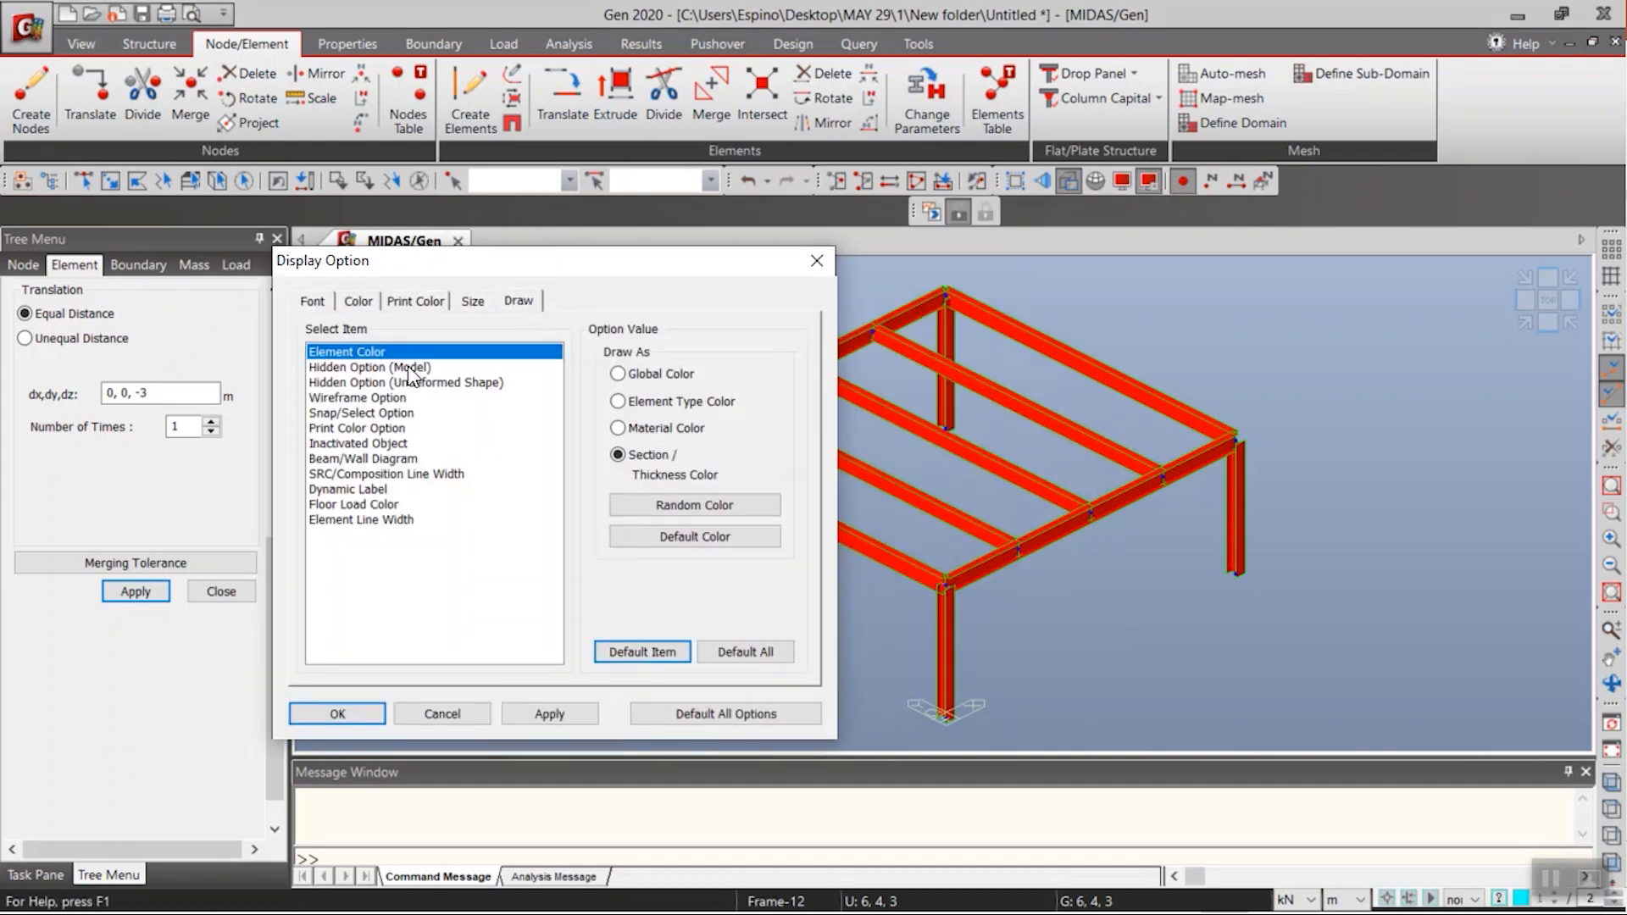
drag(467, 262, 291, 224)
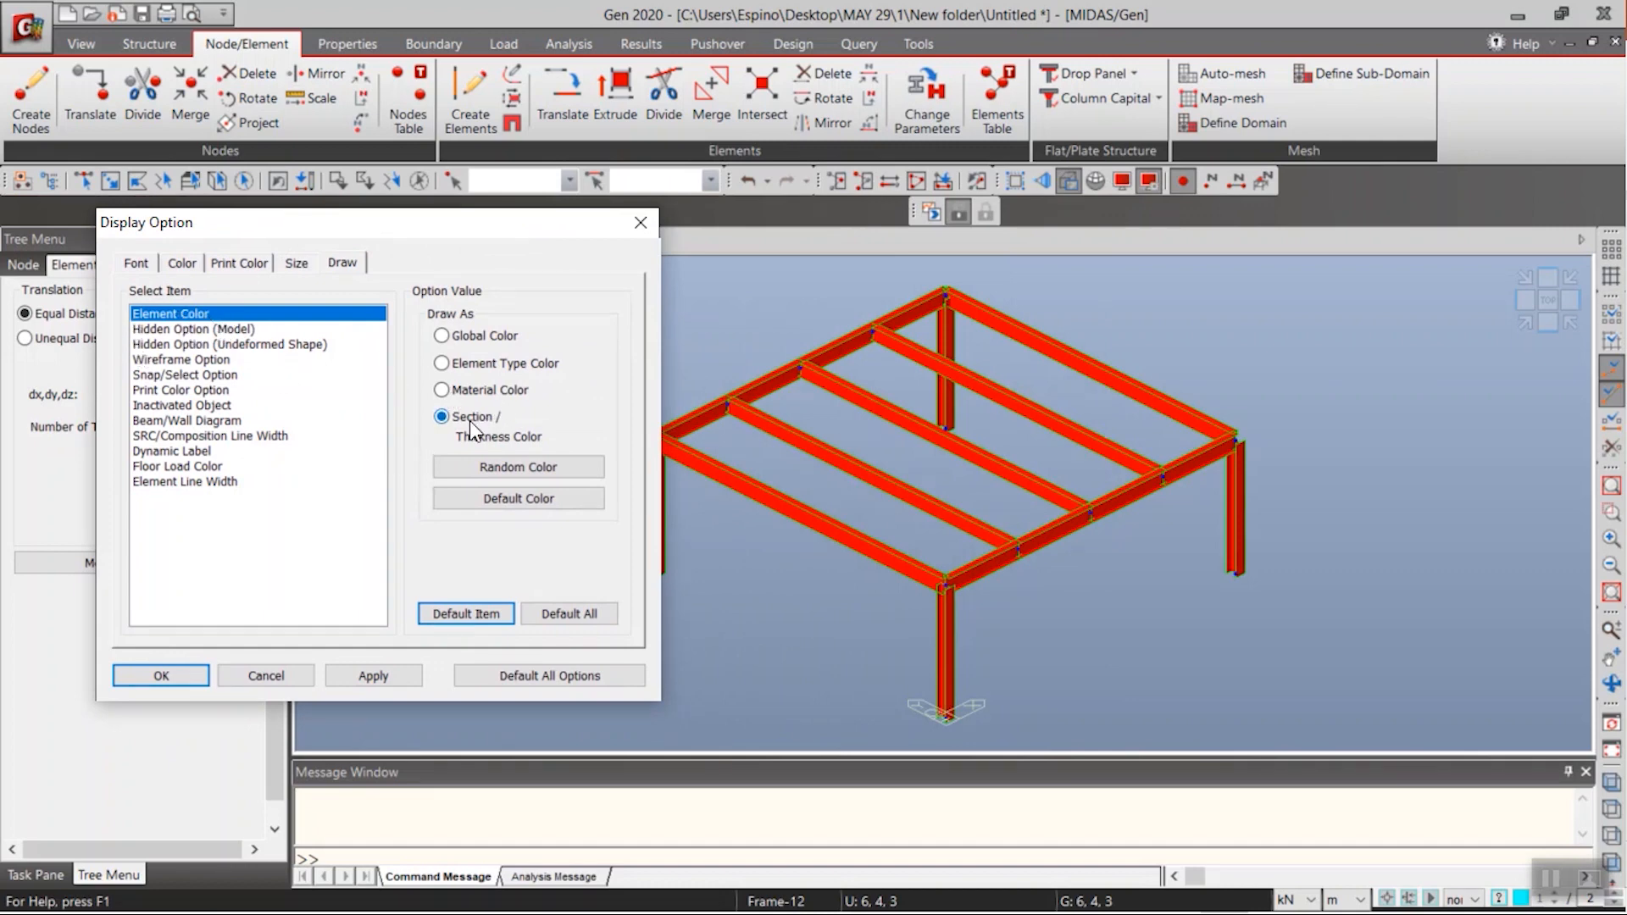
click(474, 464)
click(371, 677)
click(187, 676)
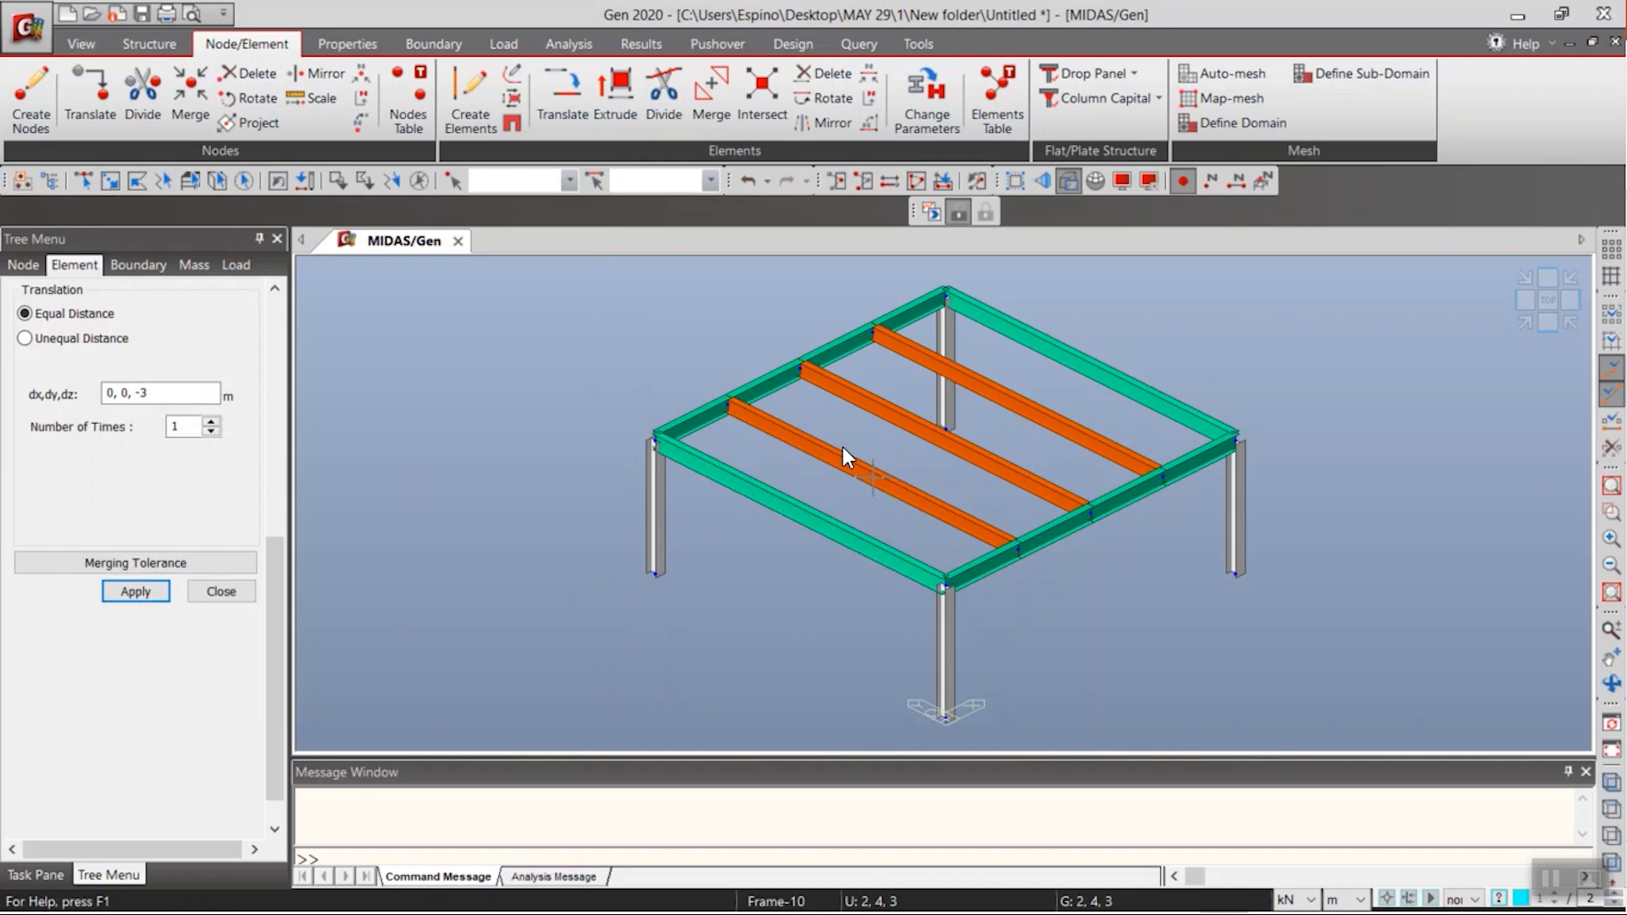
- Create a NULL-section A36 beam element diagonally across the floor frame, from corner node 1 to opposite corner node 10
mouse_move(843, 445)
click(471, 114)
scroll(282, 388, up, 6)
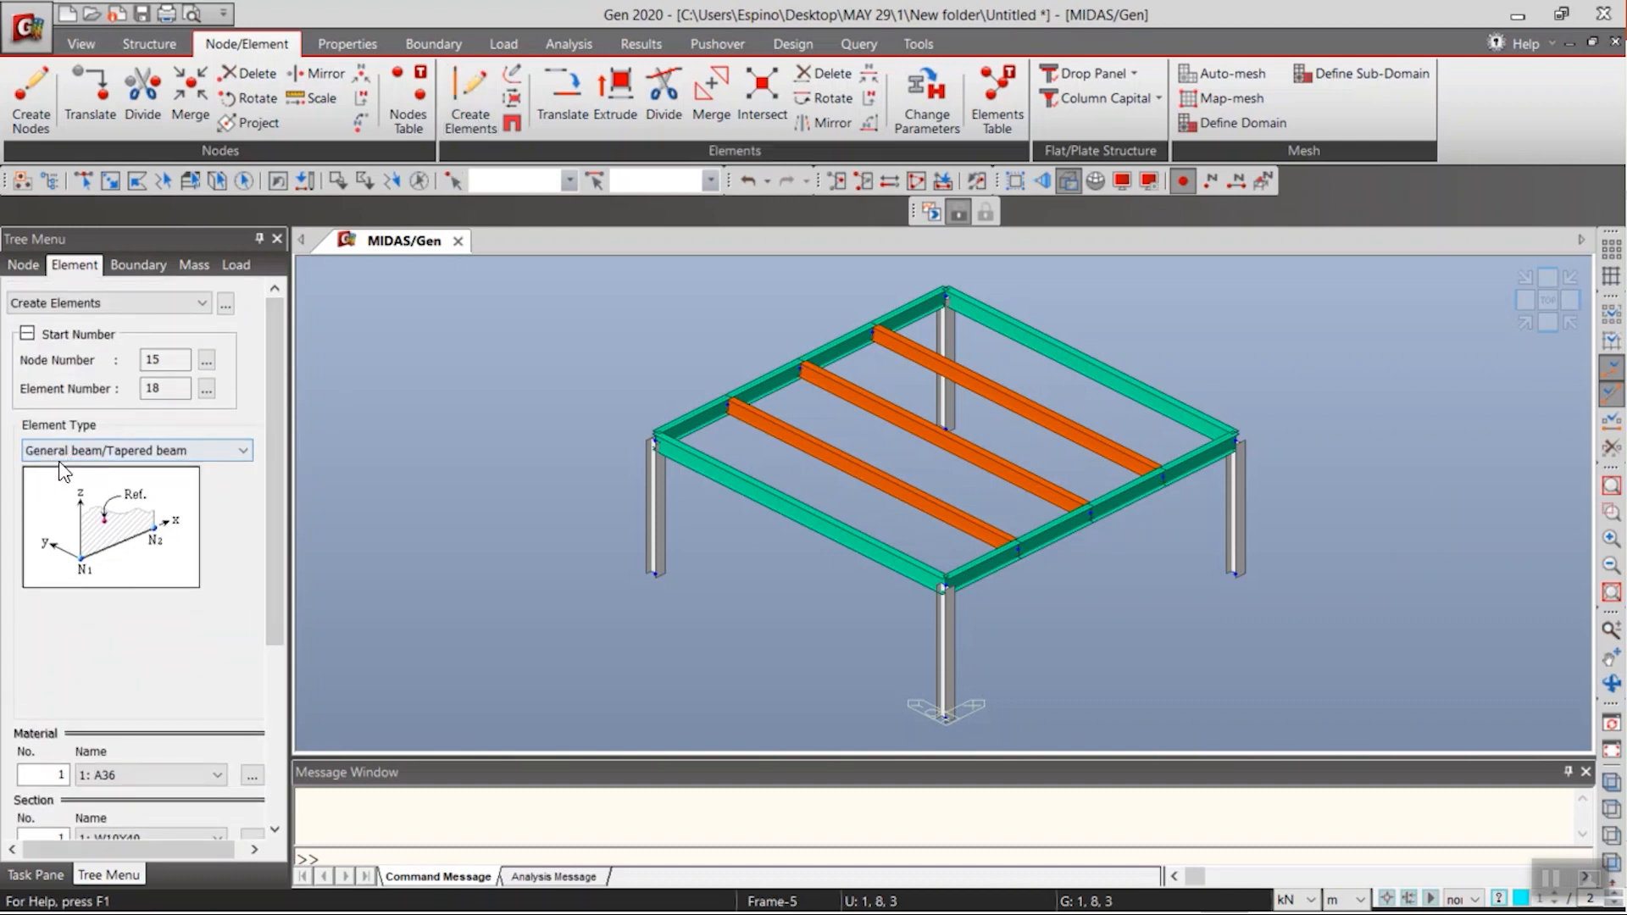
drag(276, 444, 254, 617)
click(217, 567)
click(144, 625)
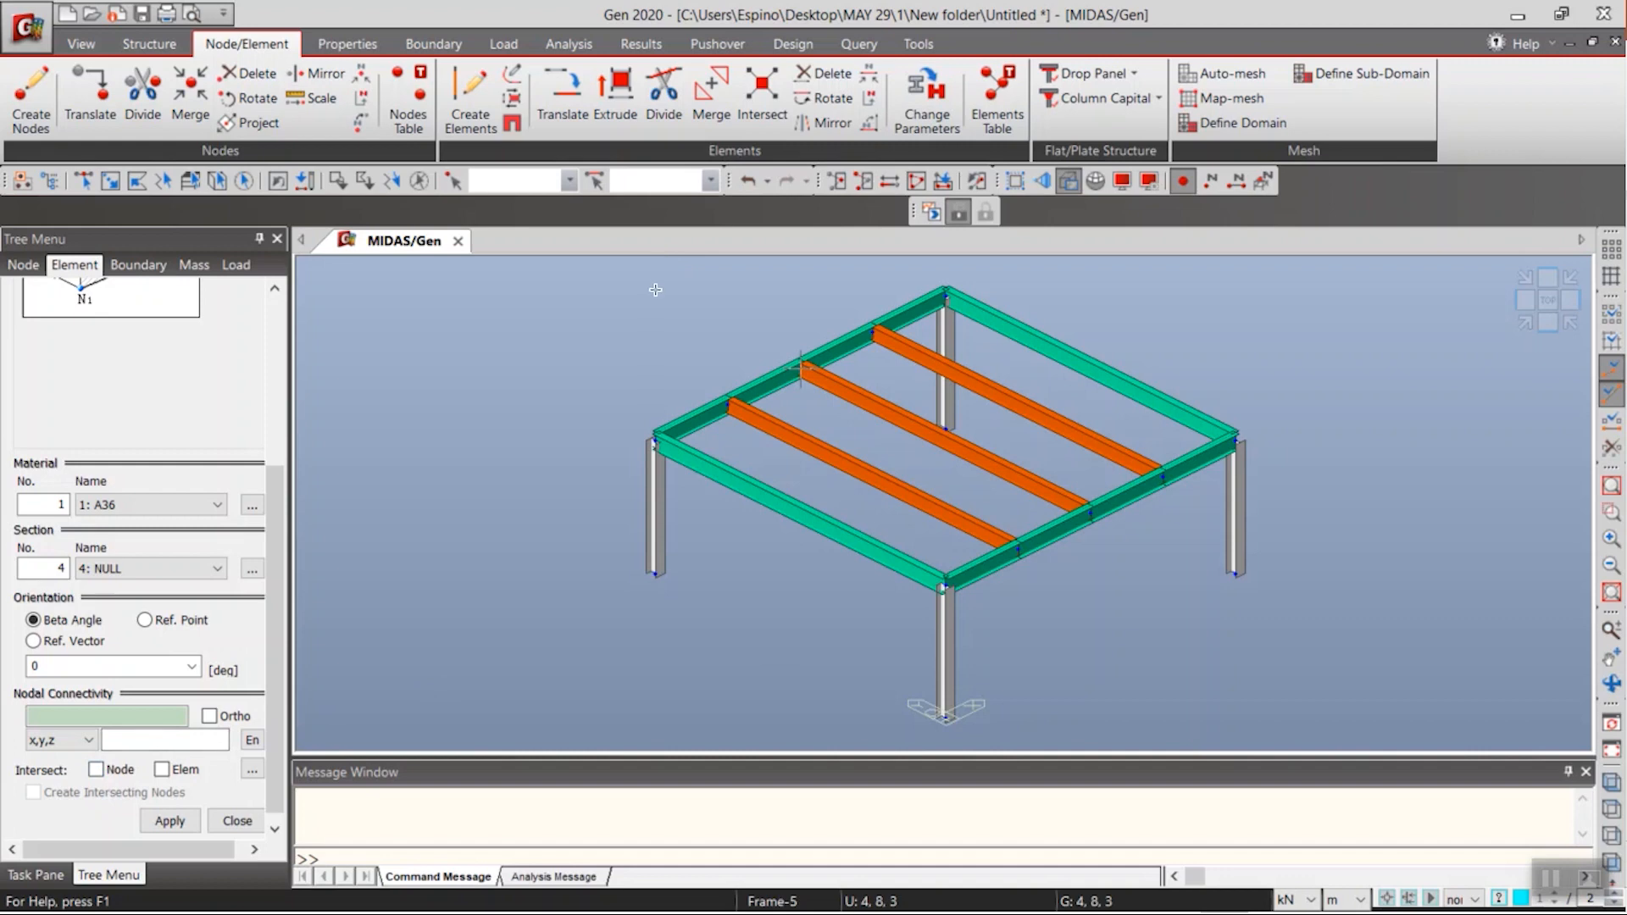
click(140, 716)
click(944, 583)
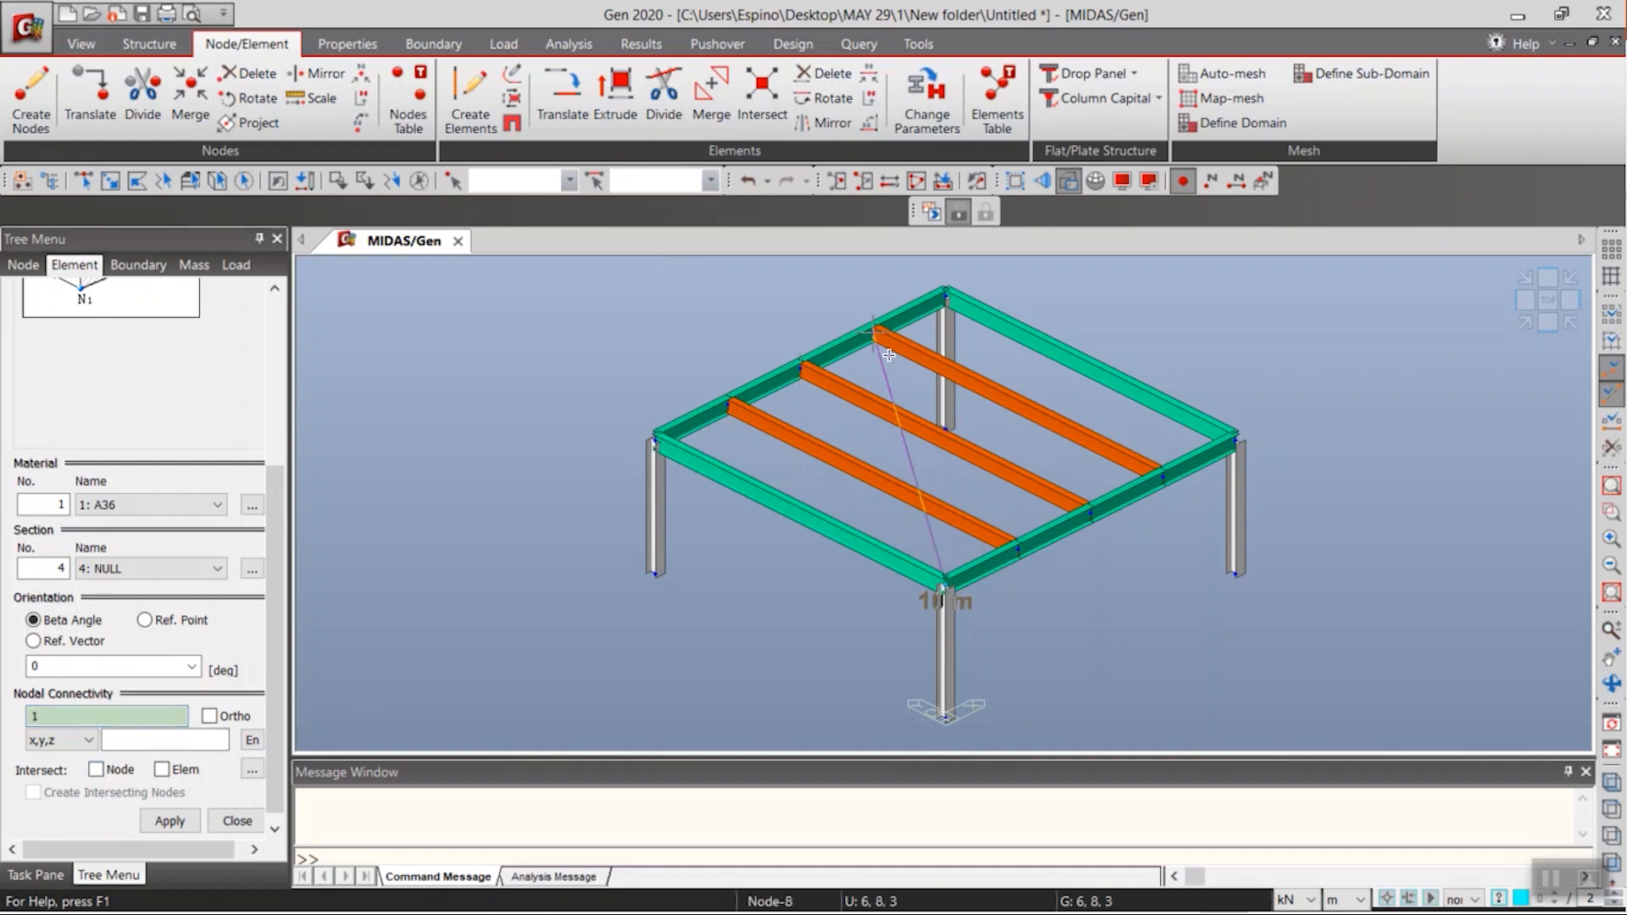
click(948, 297)
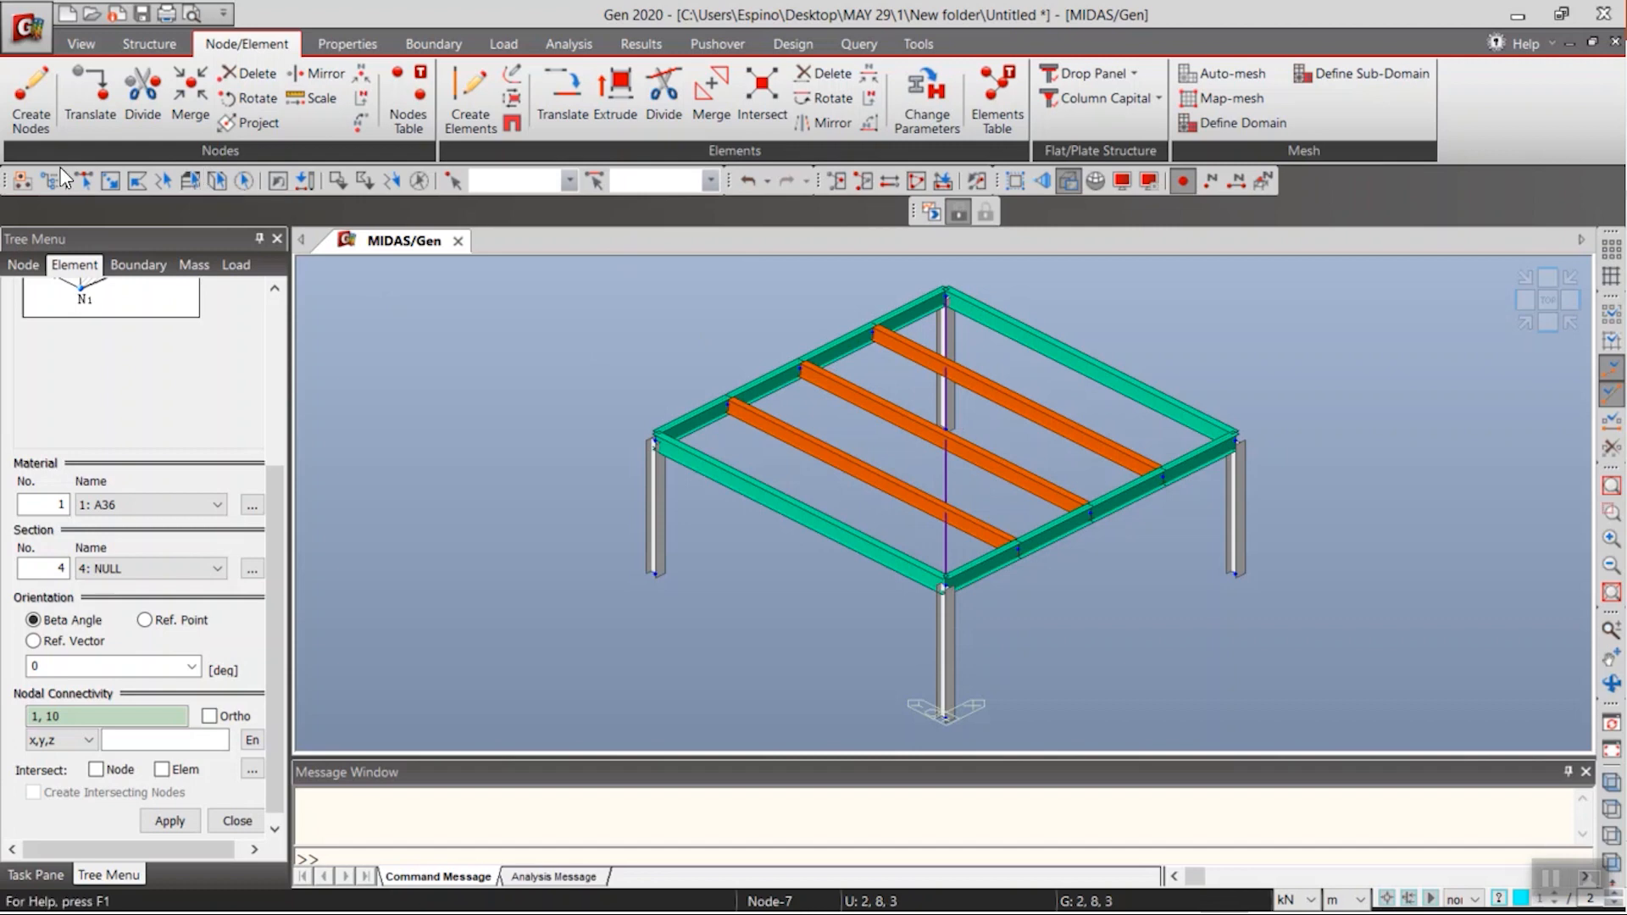
- Select the diagonal NULL element and activate only it, shown in top view
click(83, 180)
click(944, 475)
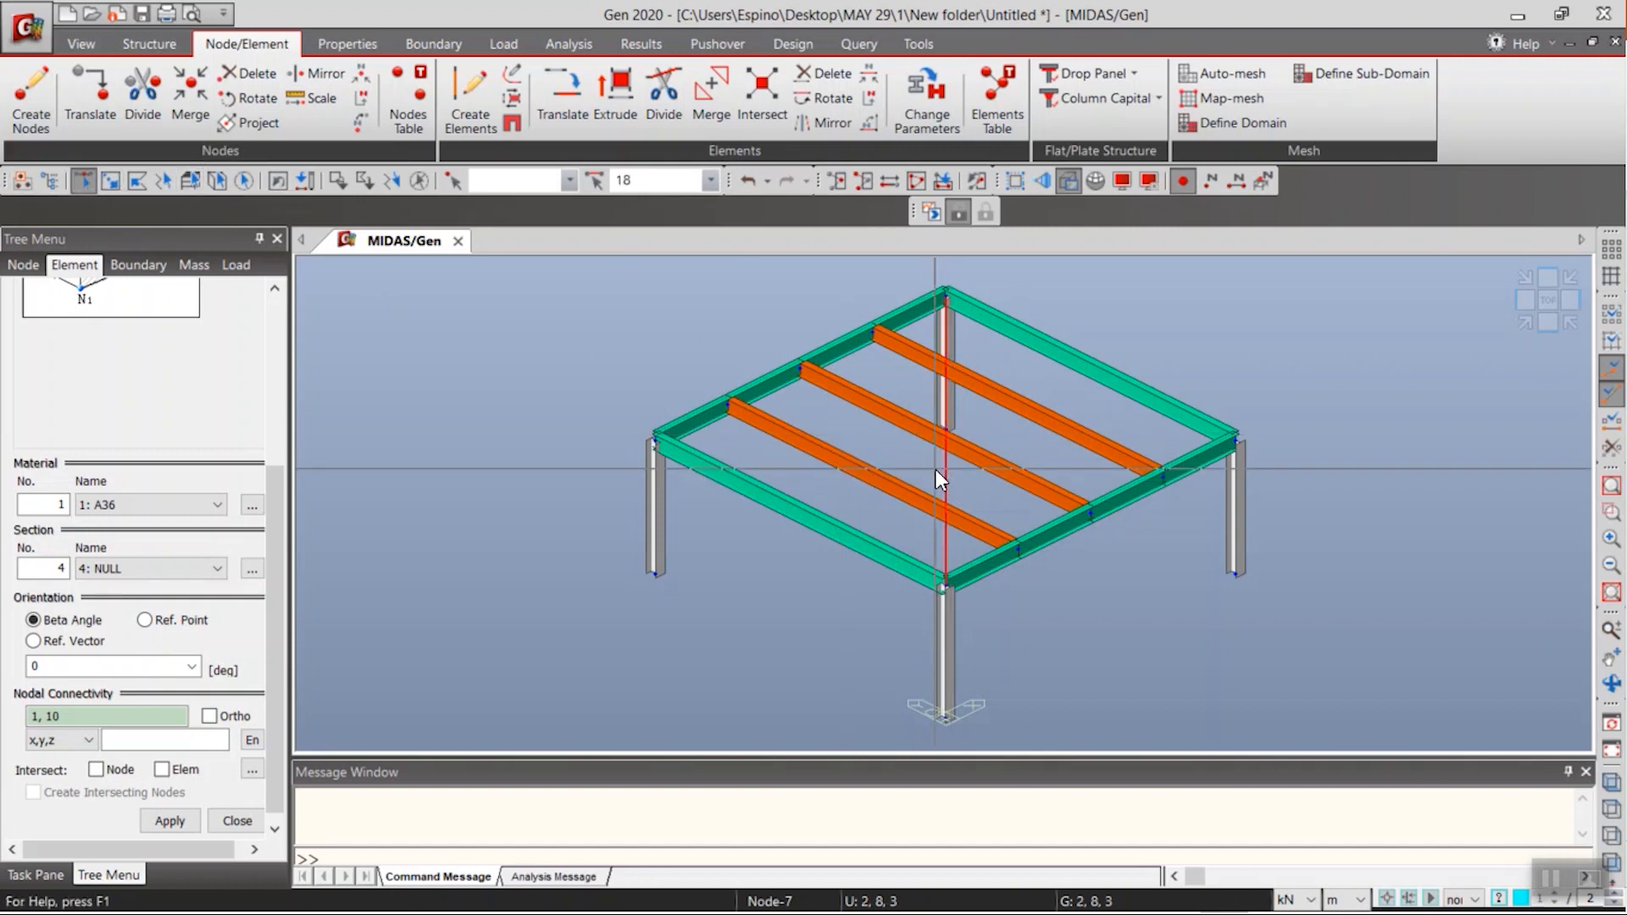
click(846, 183)
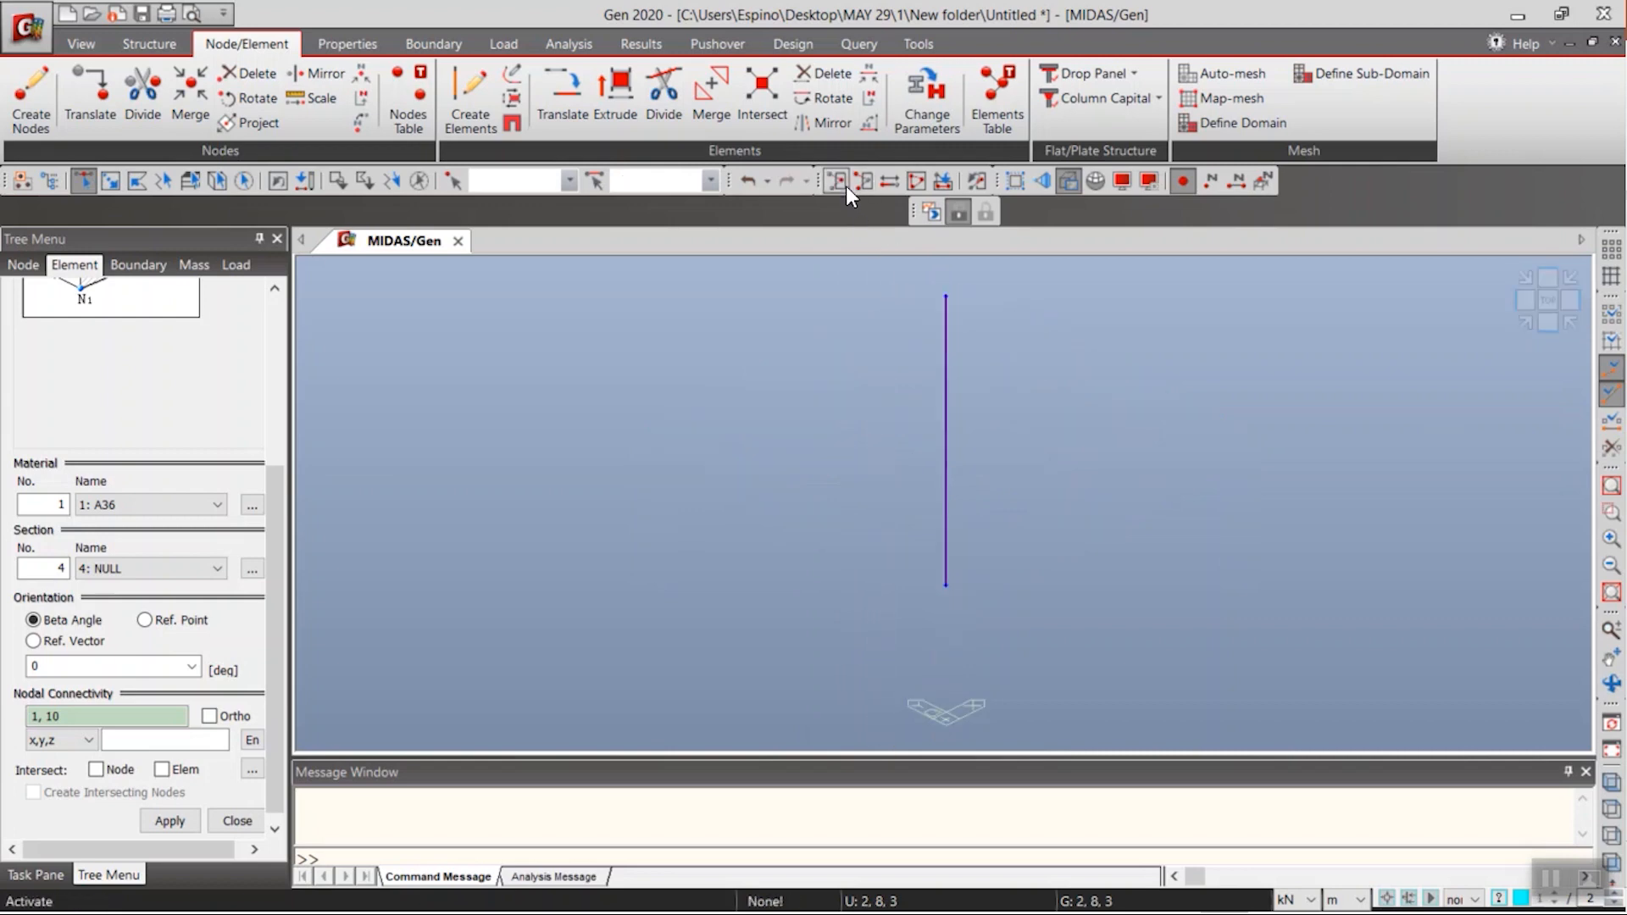
click(1530, 326)
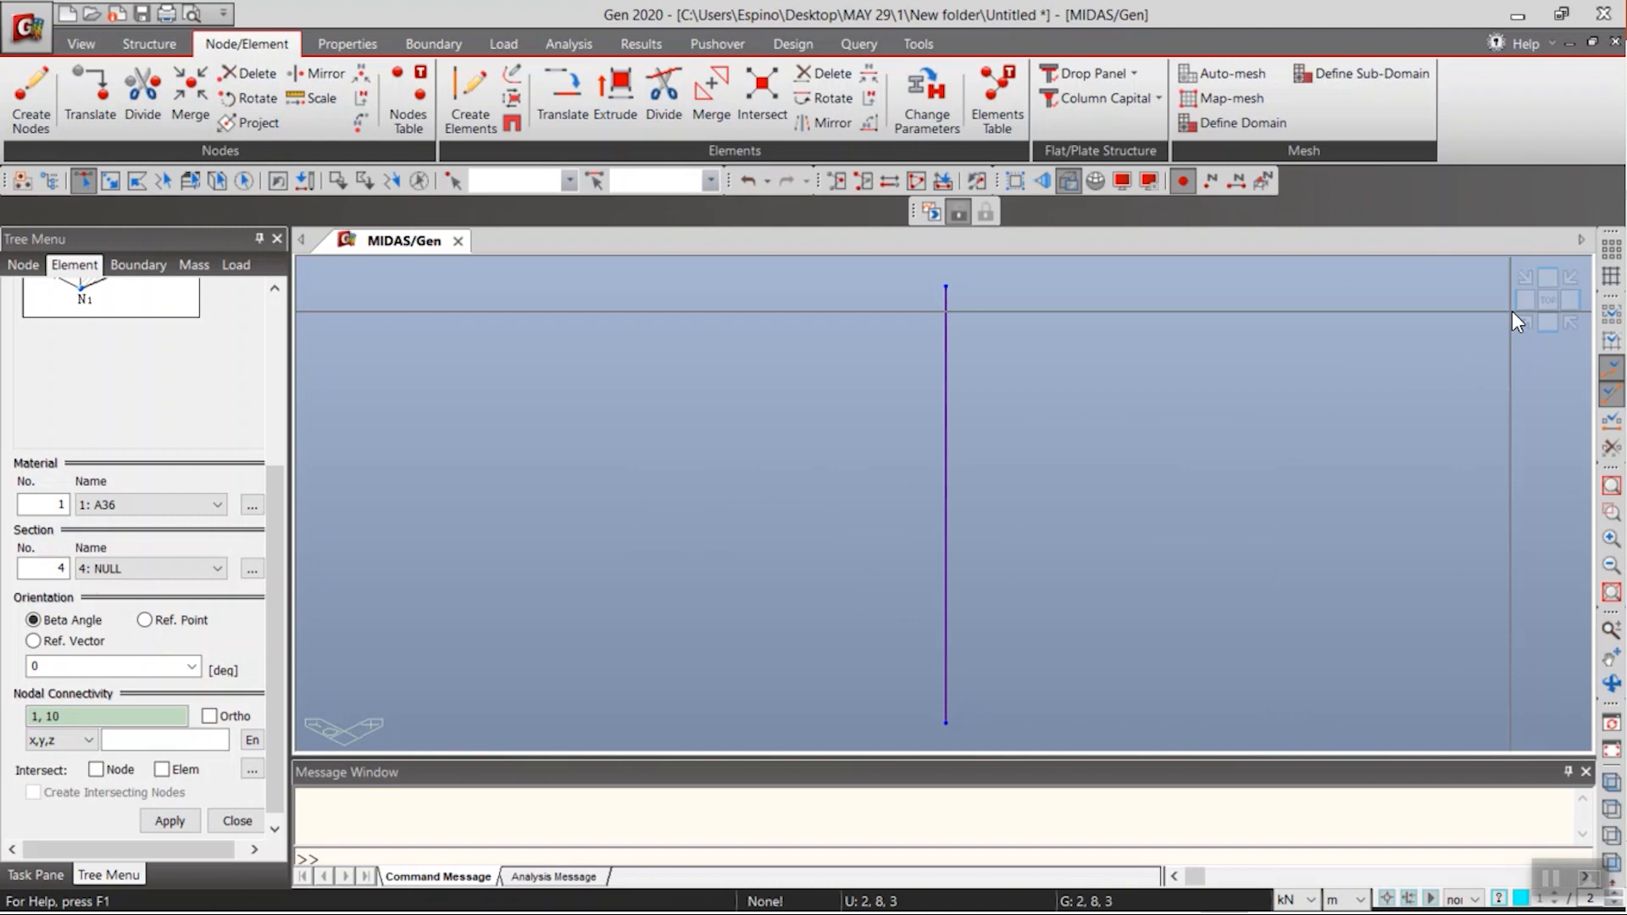
click(1555, 301)
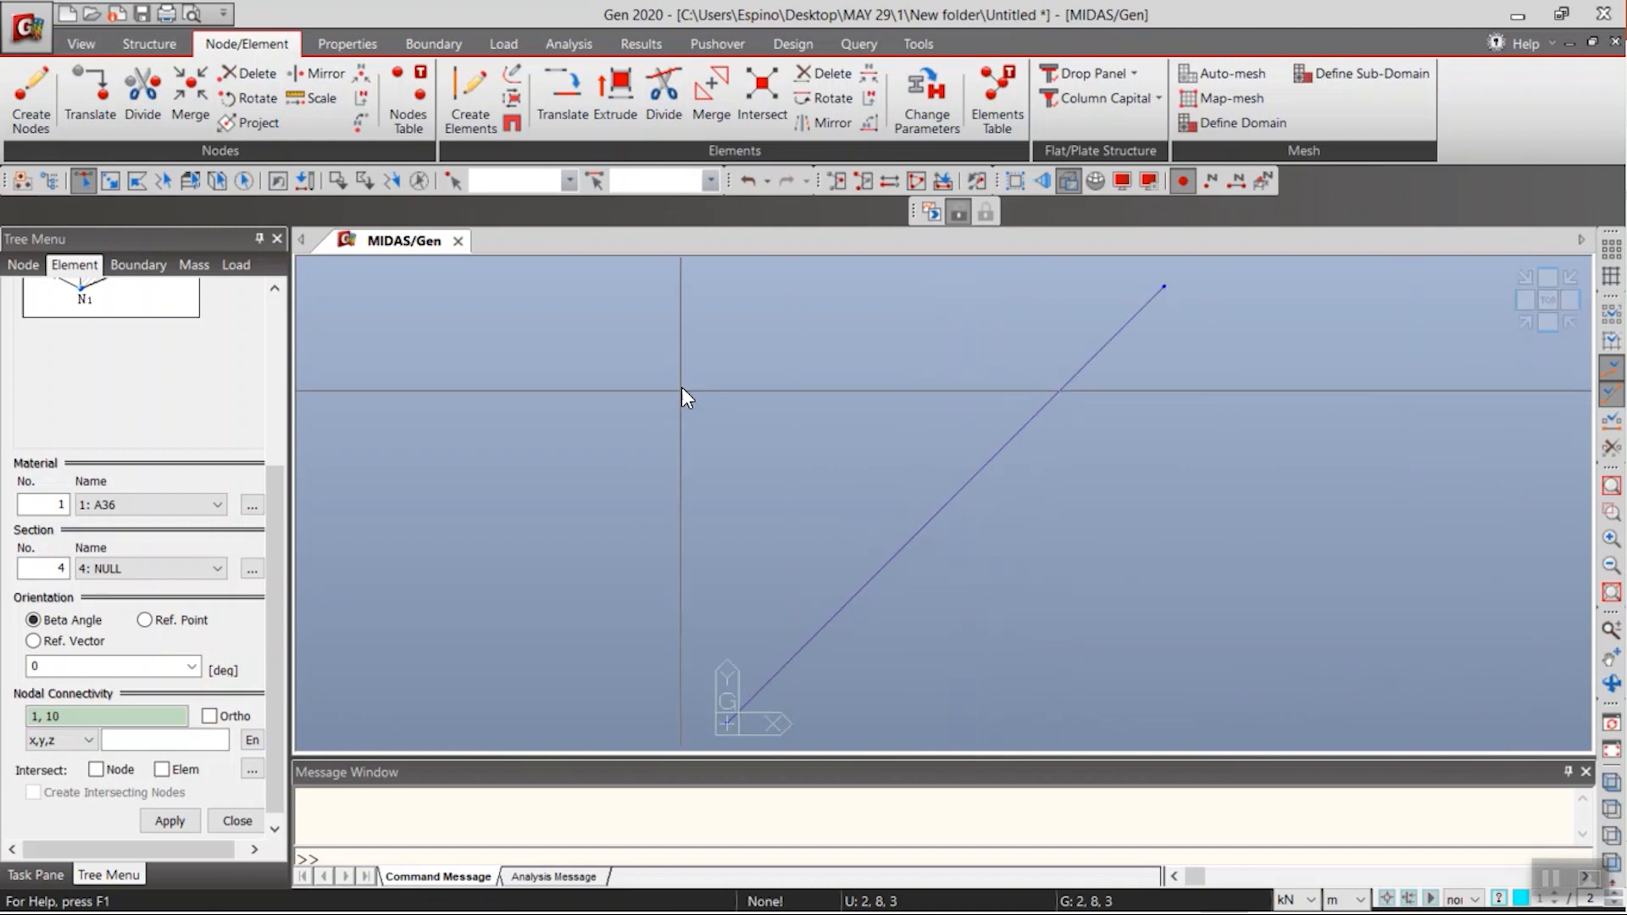
click(679, 112)
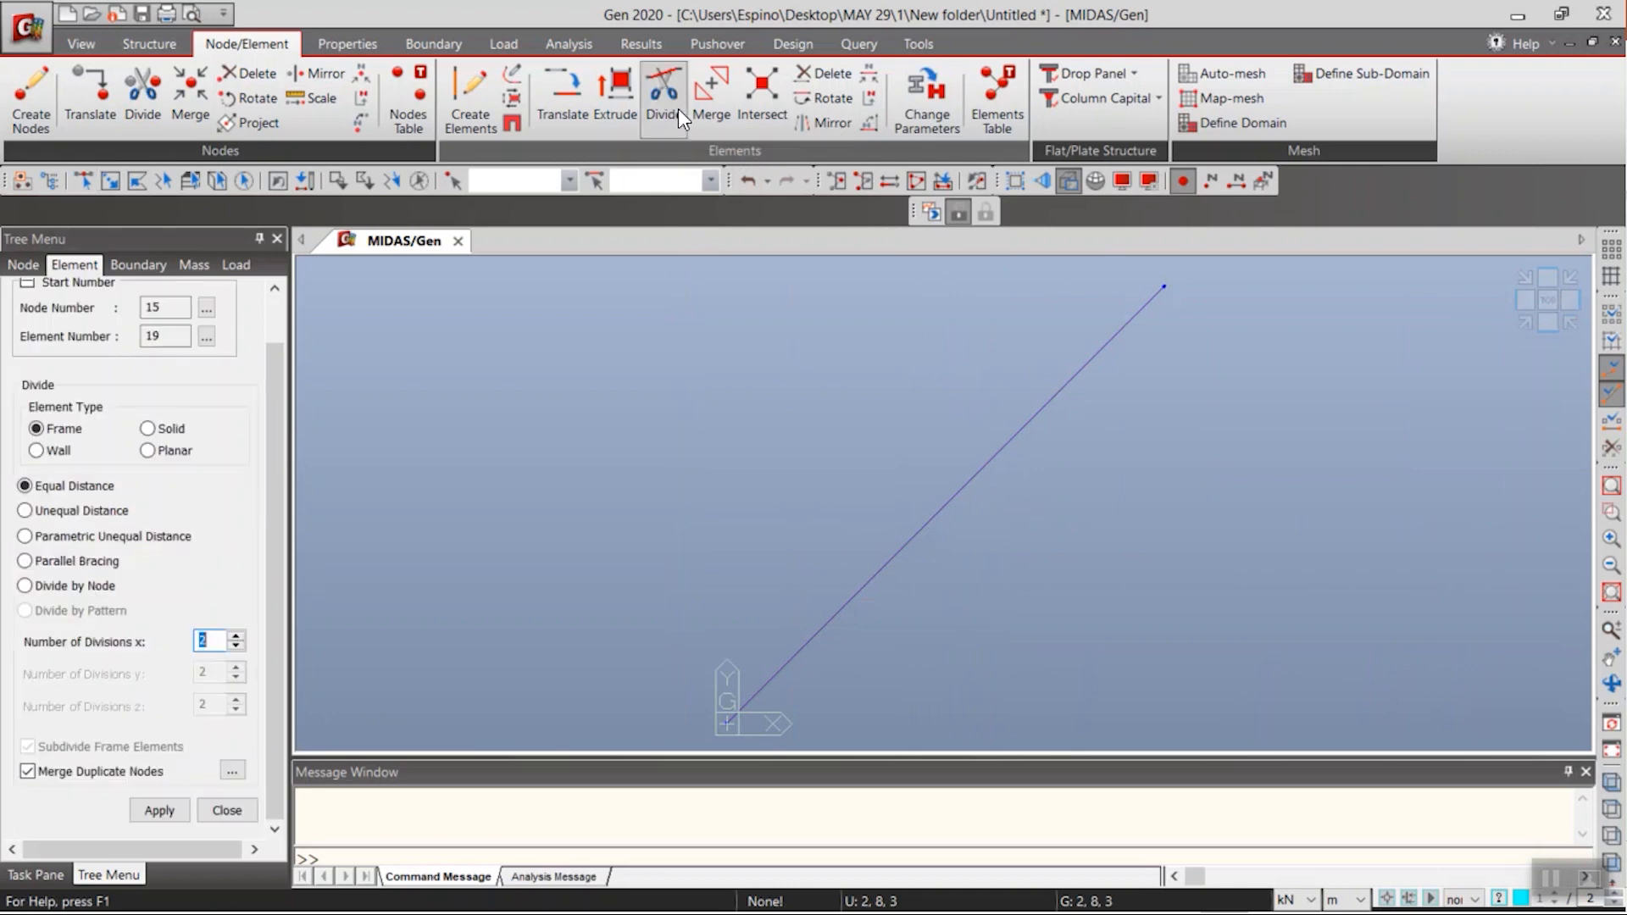
click(83, 514)
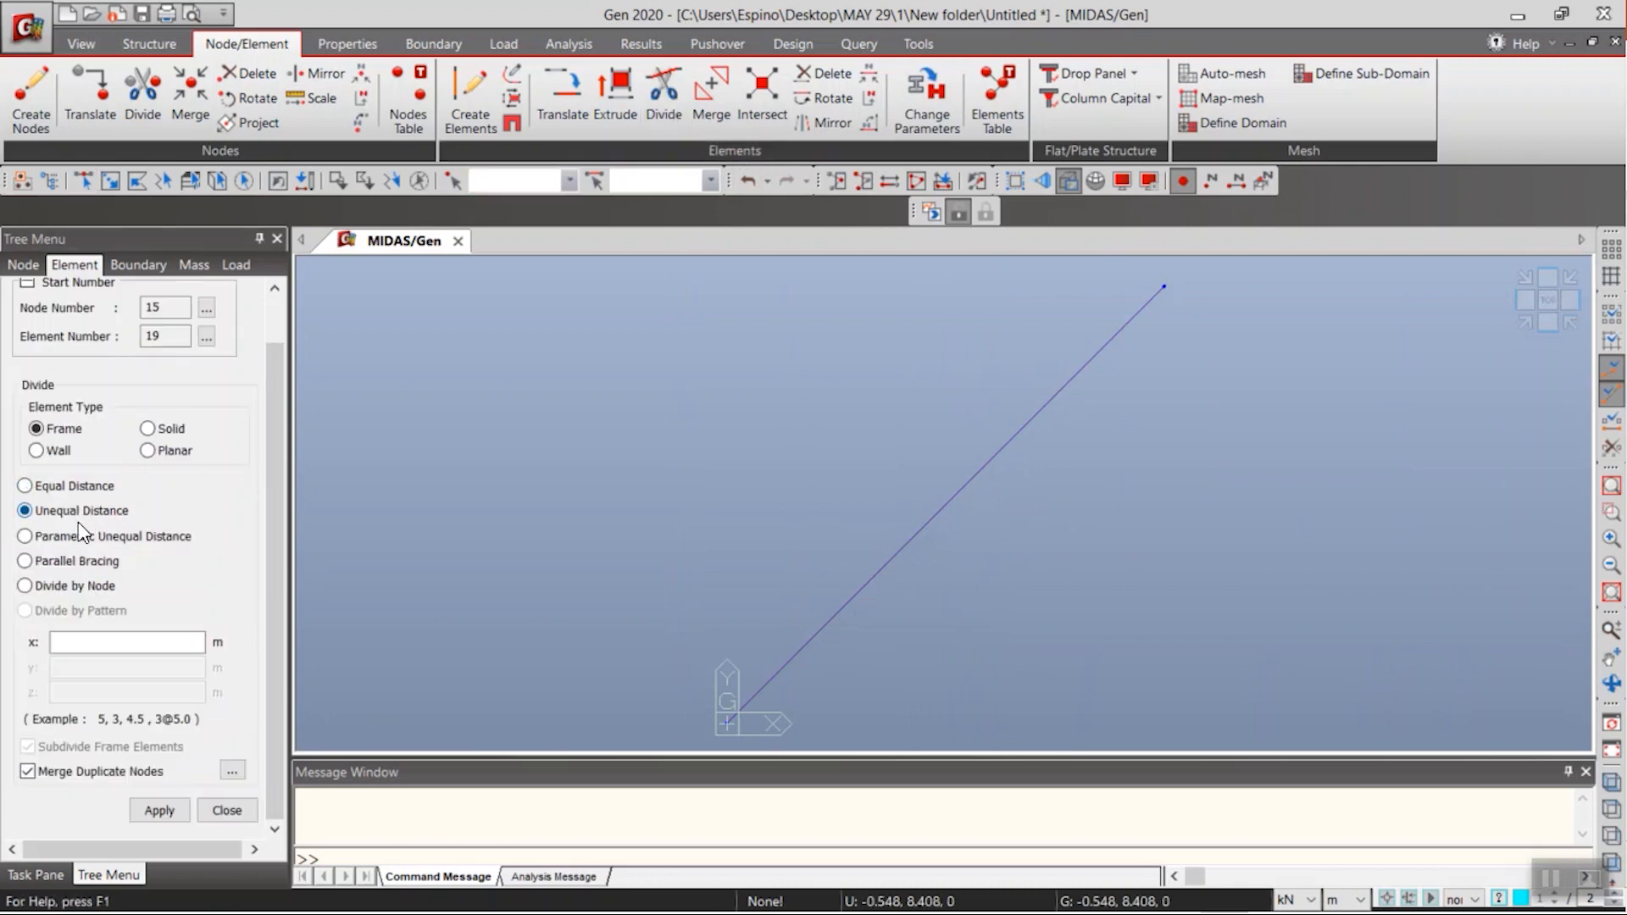
click(64, 642)
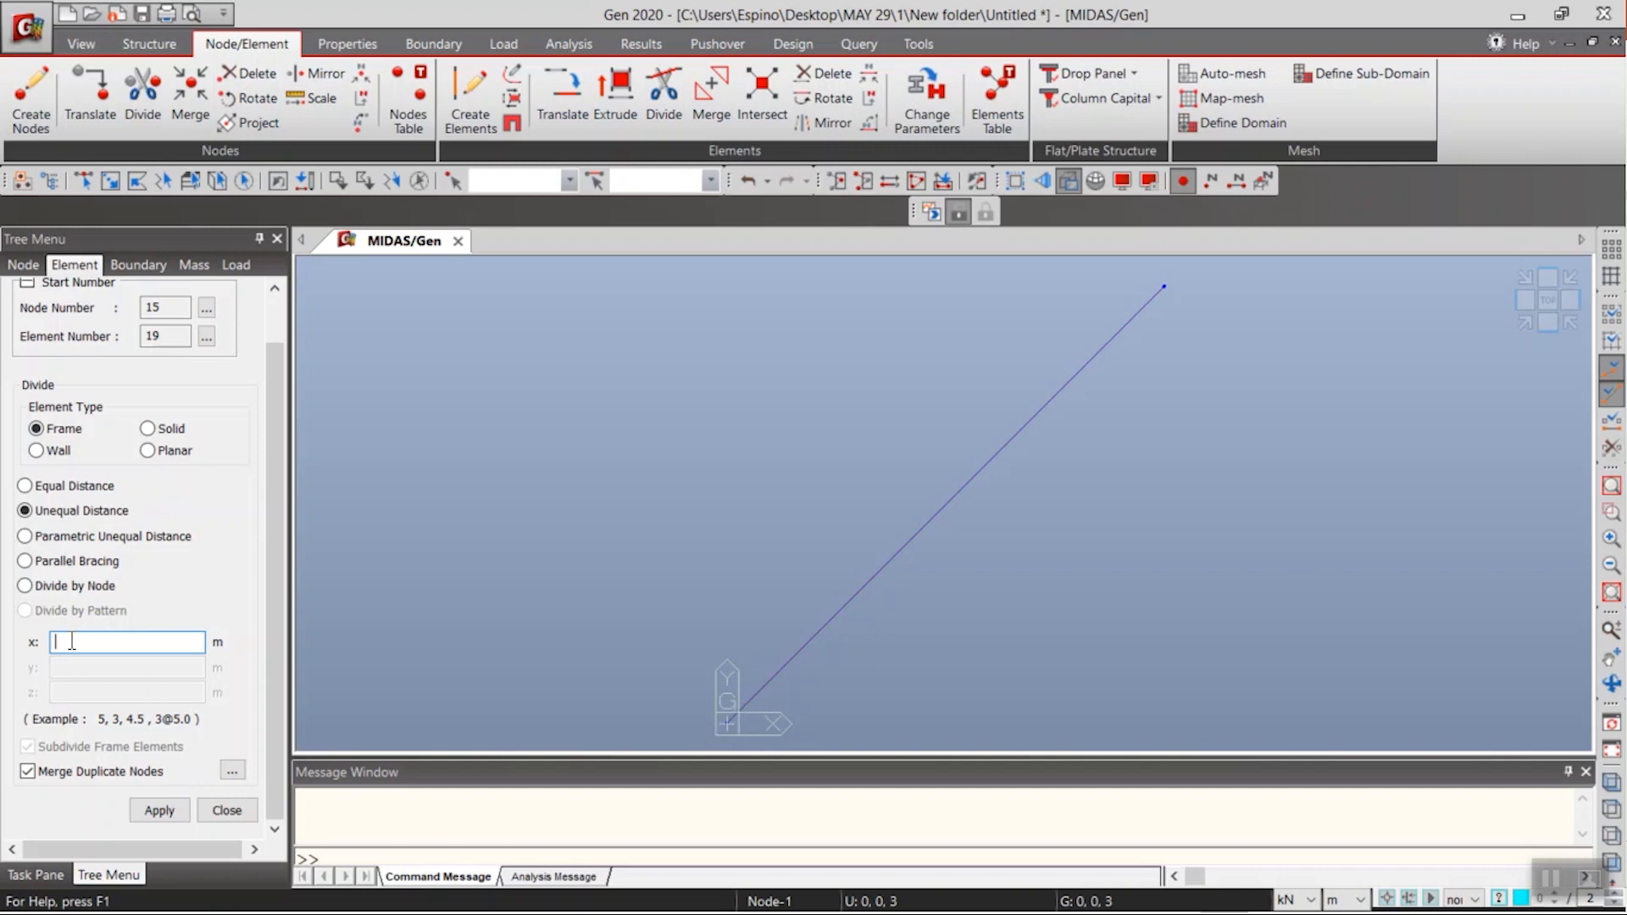
text(1,)
text(12@0.75)
click(159, 809)
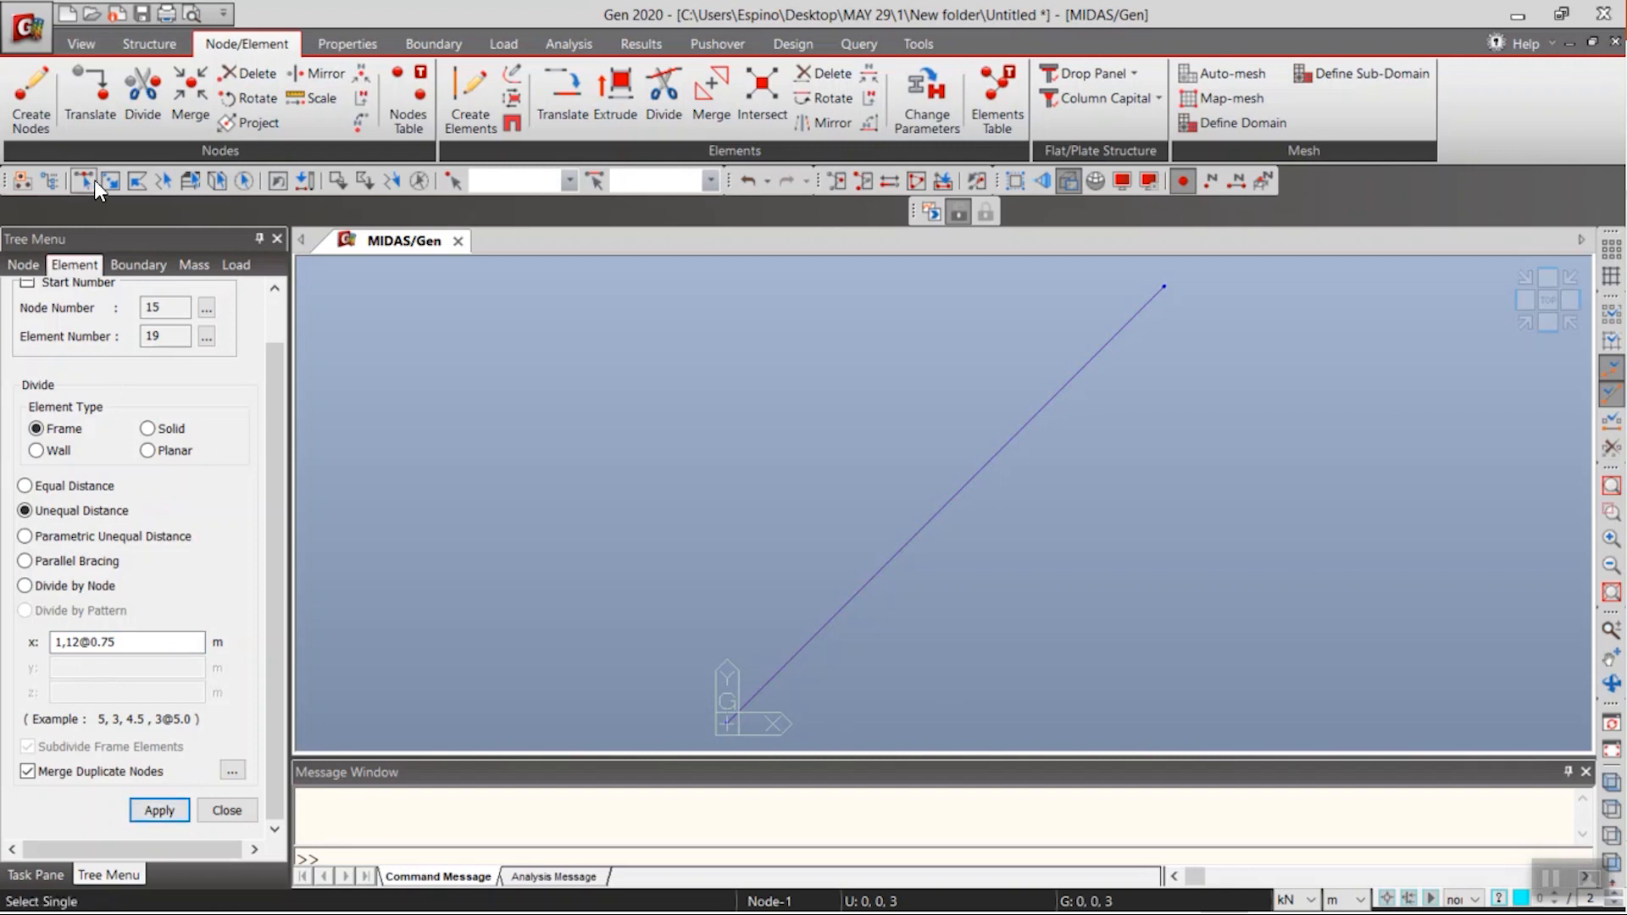
click(903, 547)
click(158, 809)
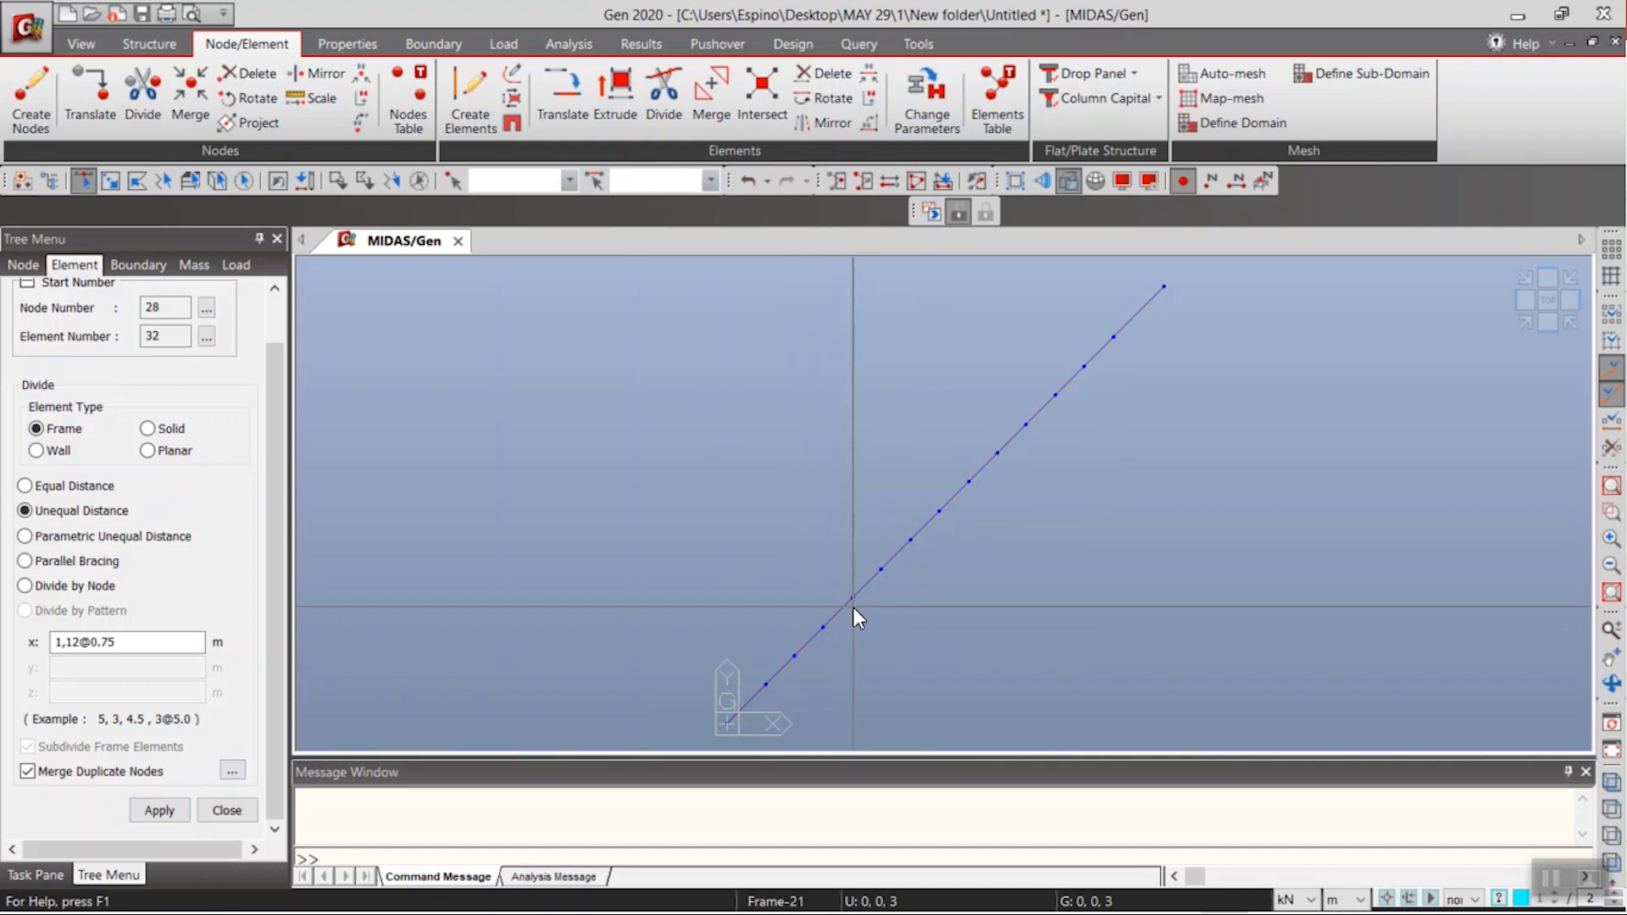
- Select all the intermediate division nodes along the diagonal, leaving out its two end nodes
drag(765, 681, 833, 643)
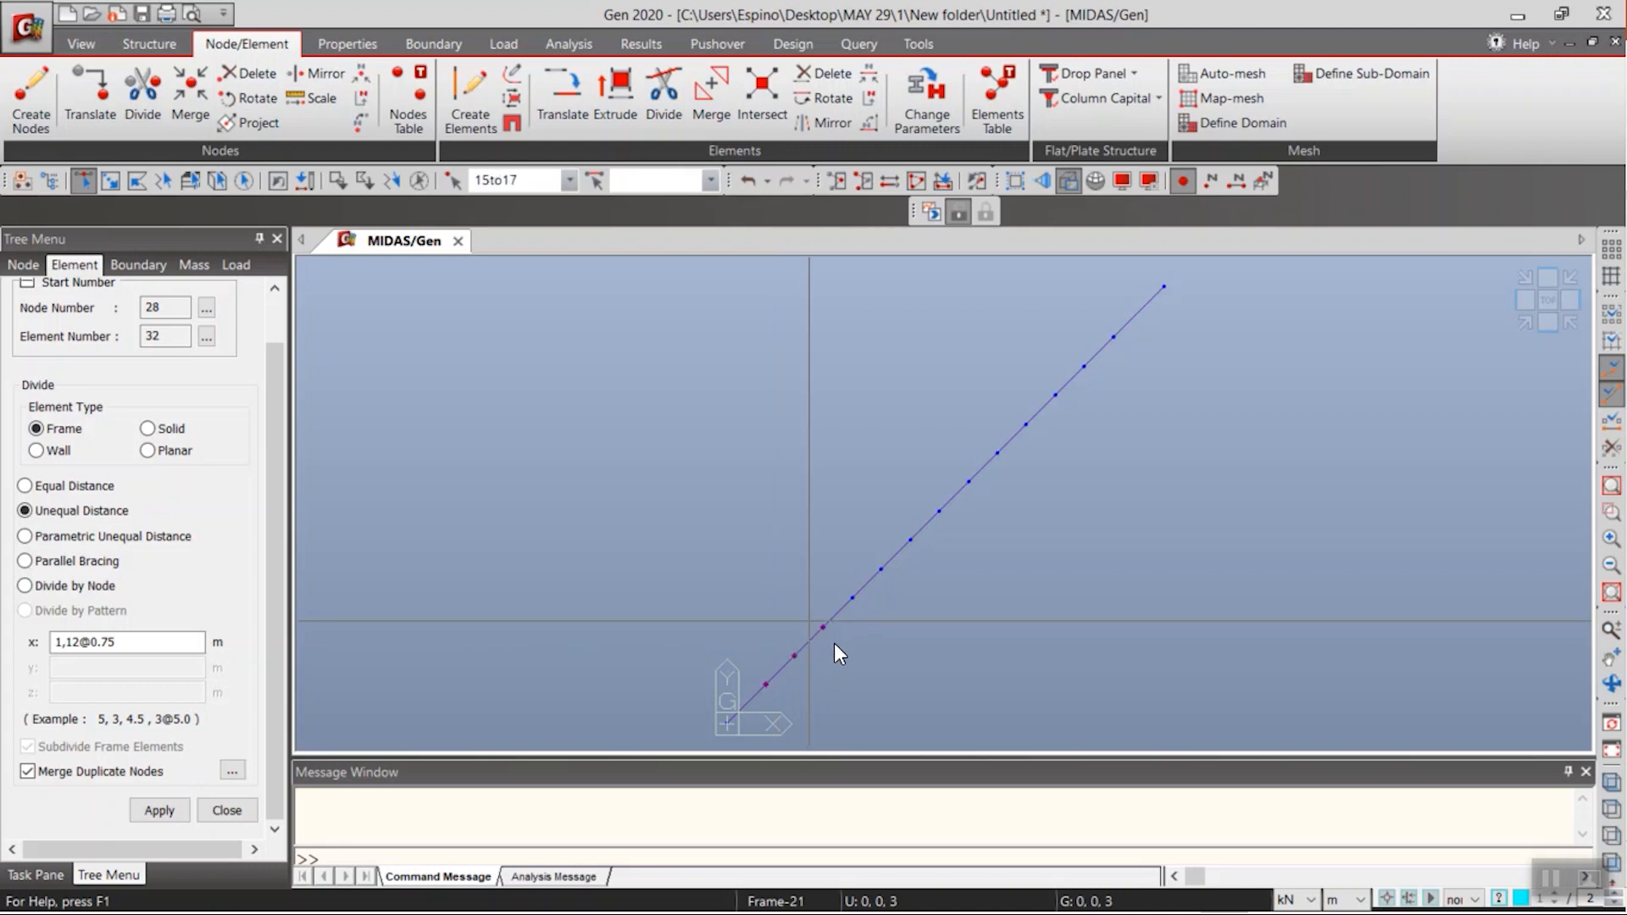
drag(846, 583, 890, 581)
drag(892, 518, 925, 562)
drag(932, 498, 948, 527)
drag(954, 460, 981, 501)
drag(986, 439, 1034, 435)
drag(1043, 377, 1103, 392)
drag(1106, 321, 1128, 364)
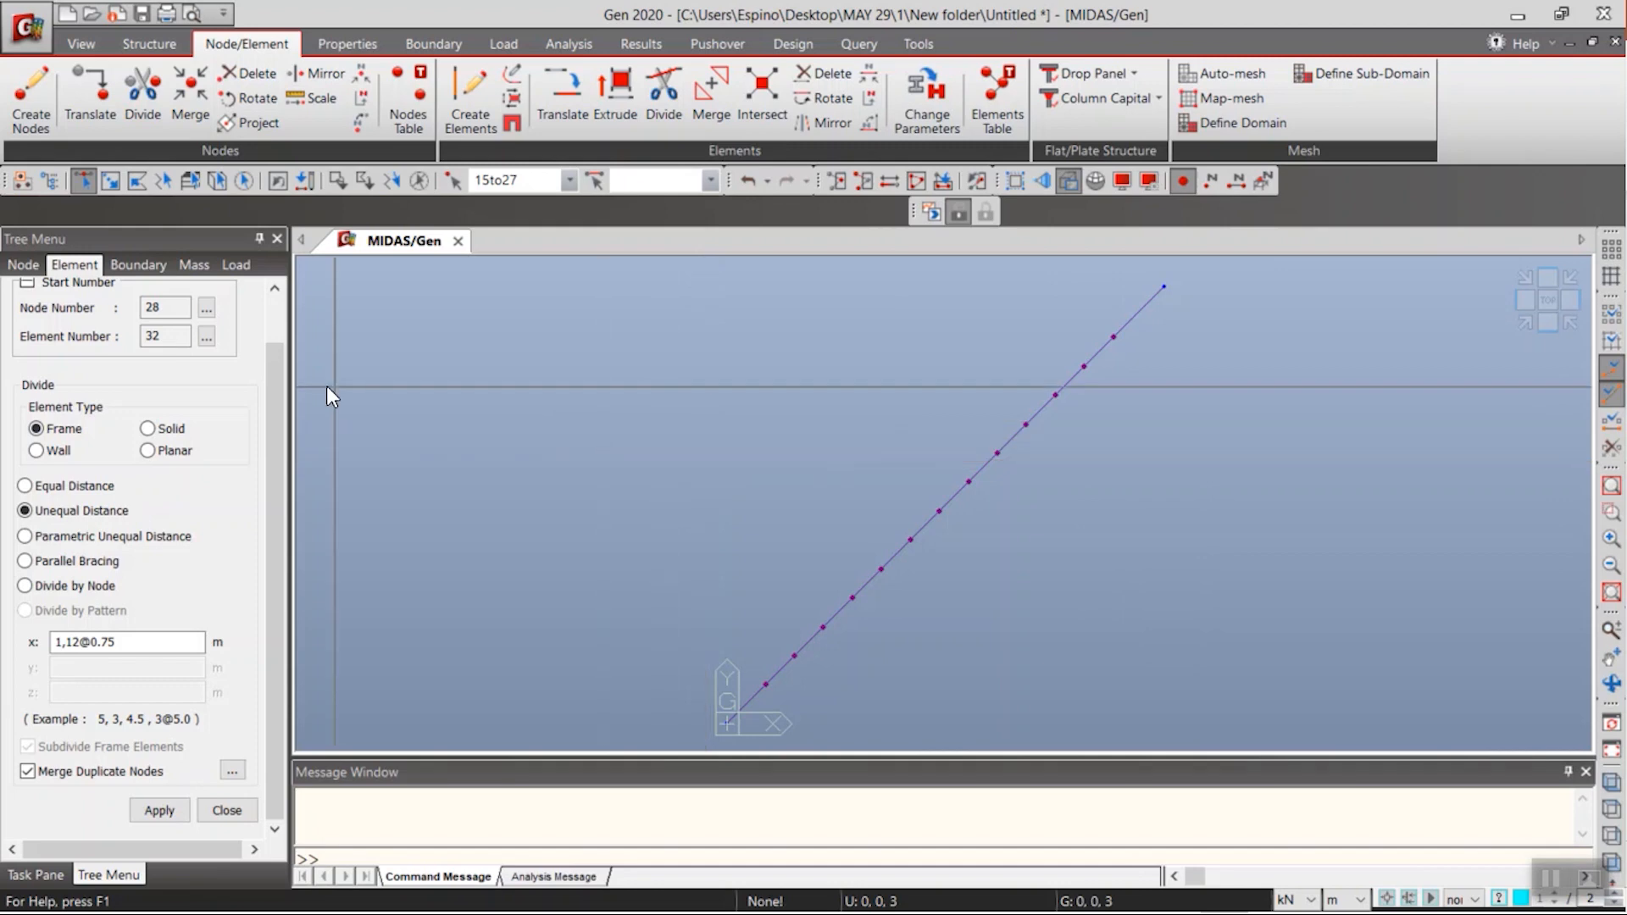
- Create a new structure group with its default name and assign the selected diagonal nodes to it
click(51, 179)
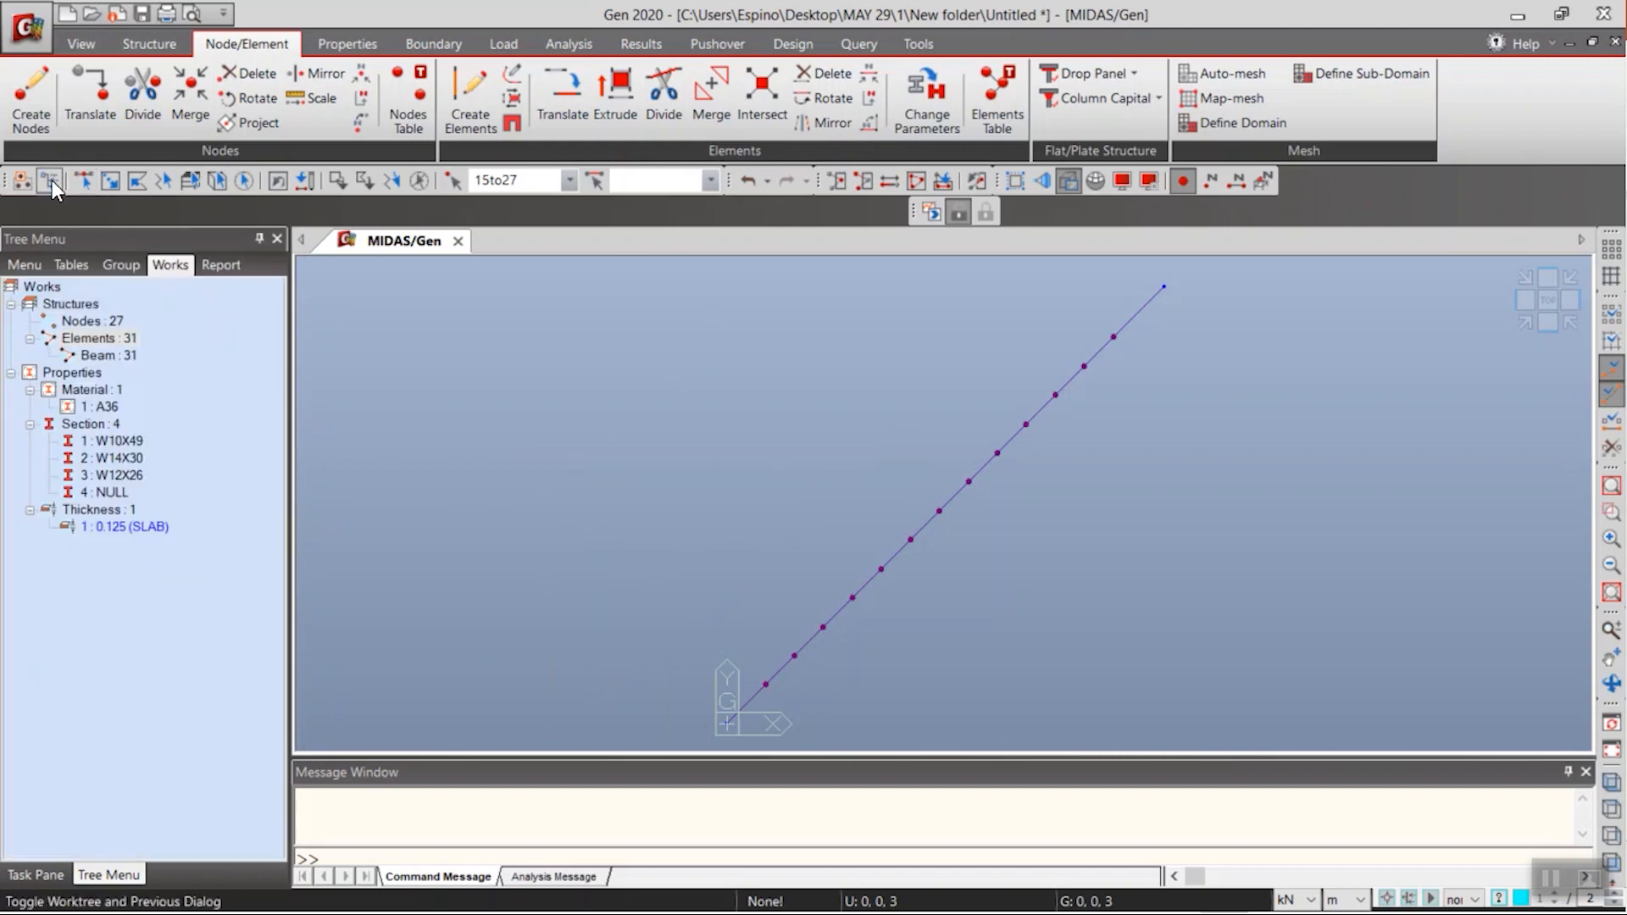
click(121, 265)
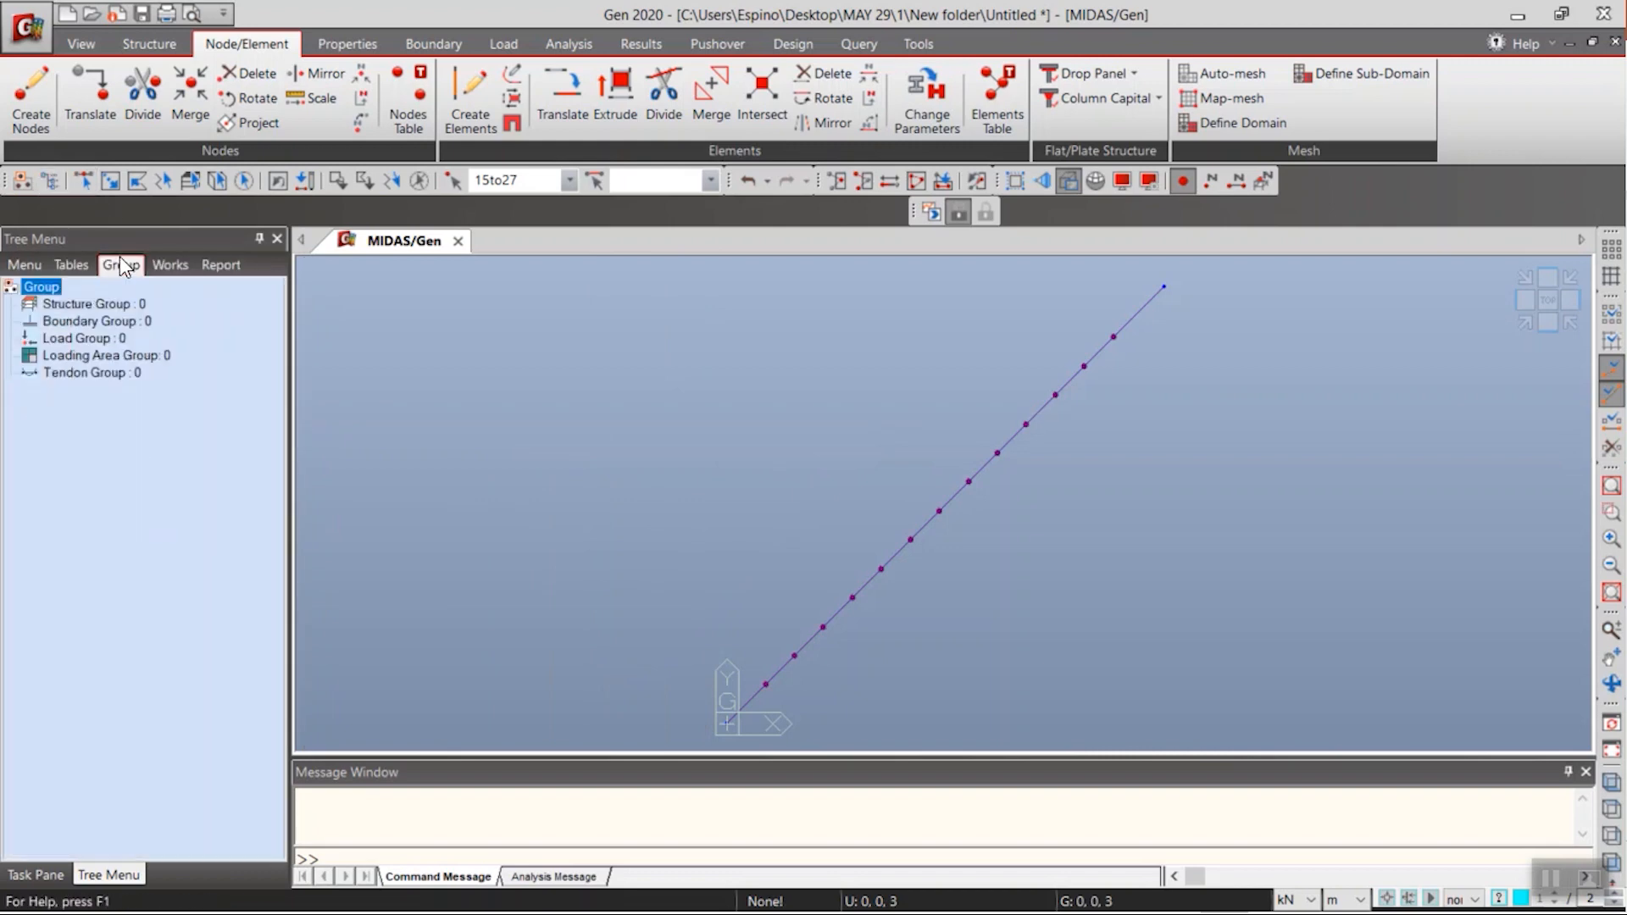
click(160, 266)
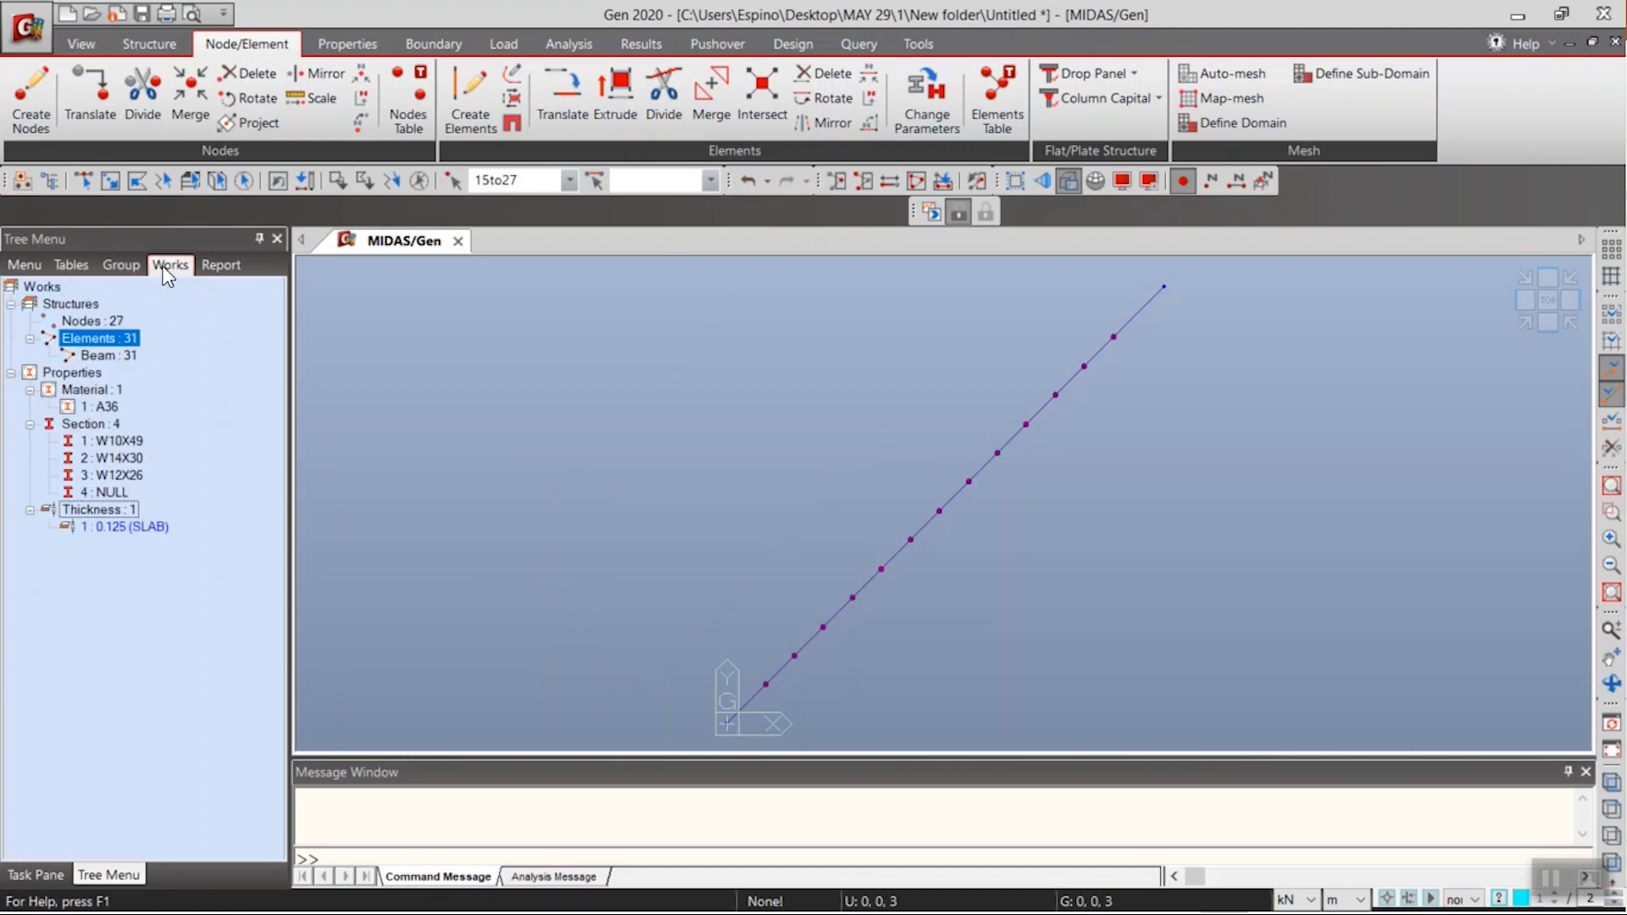
click(121, 267)
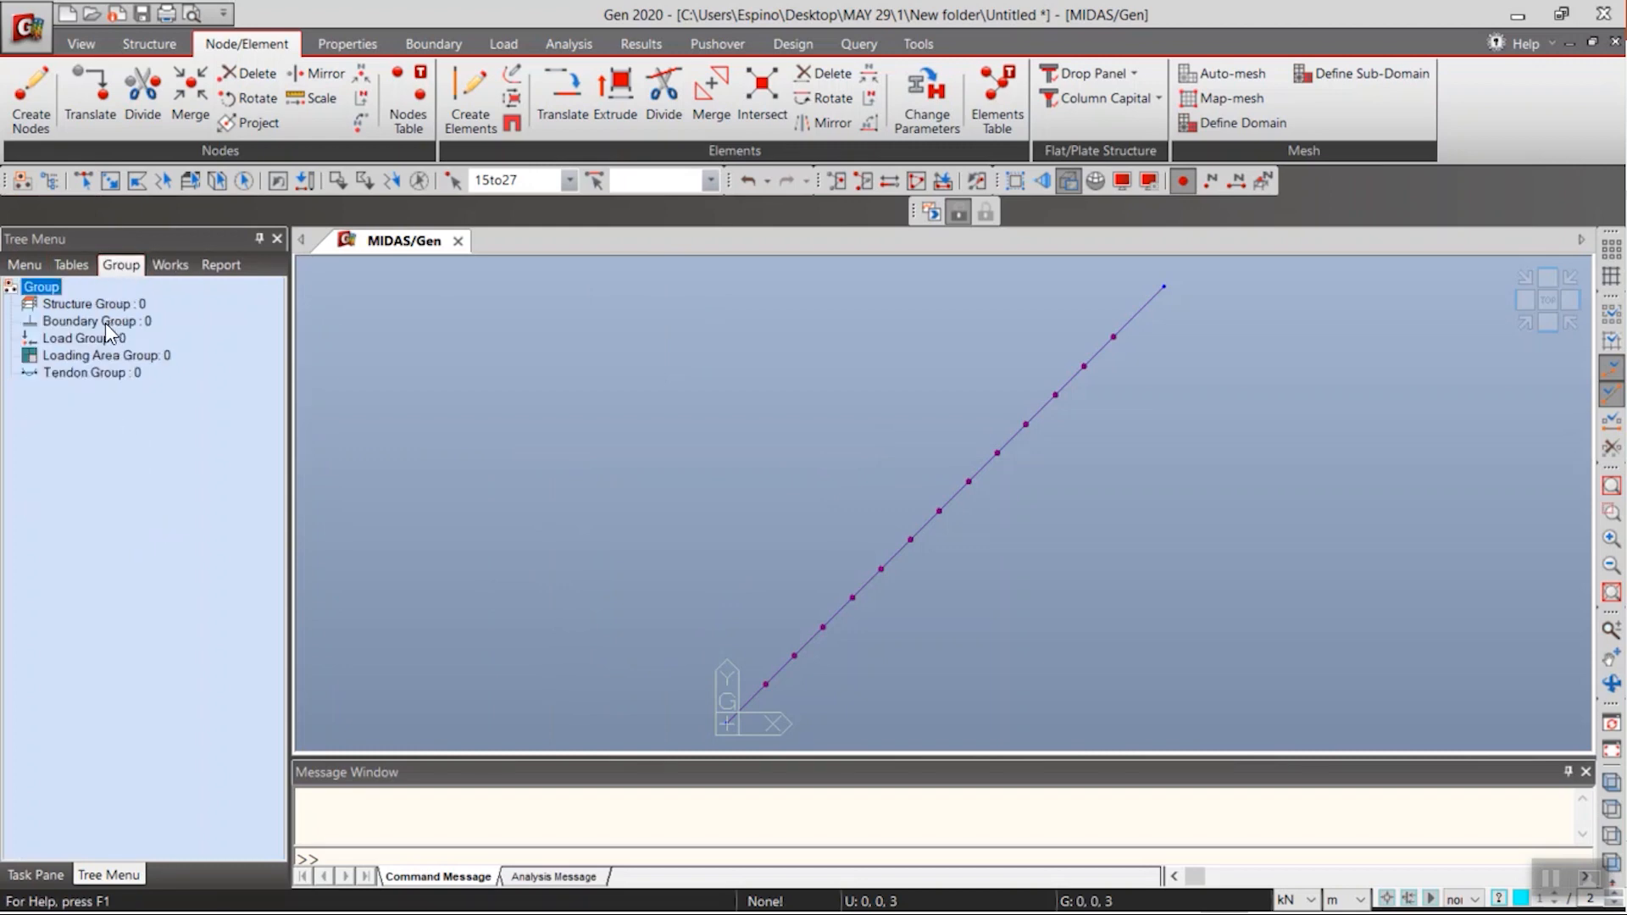
click(103, 302)
right_click(104, 302)
click(142, 315)
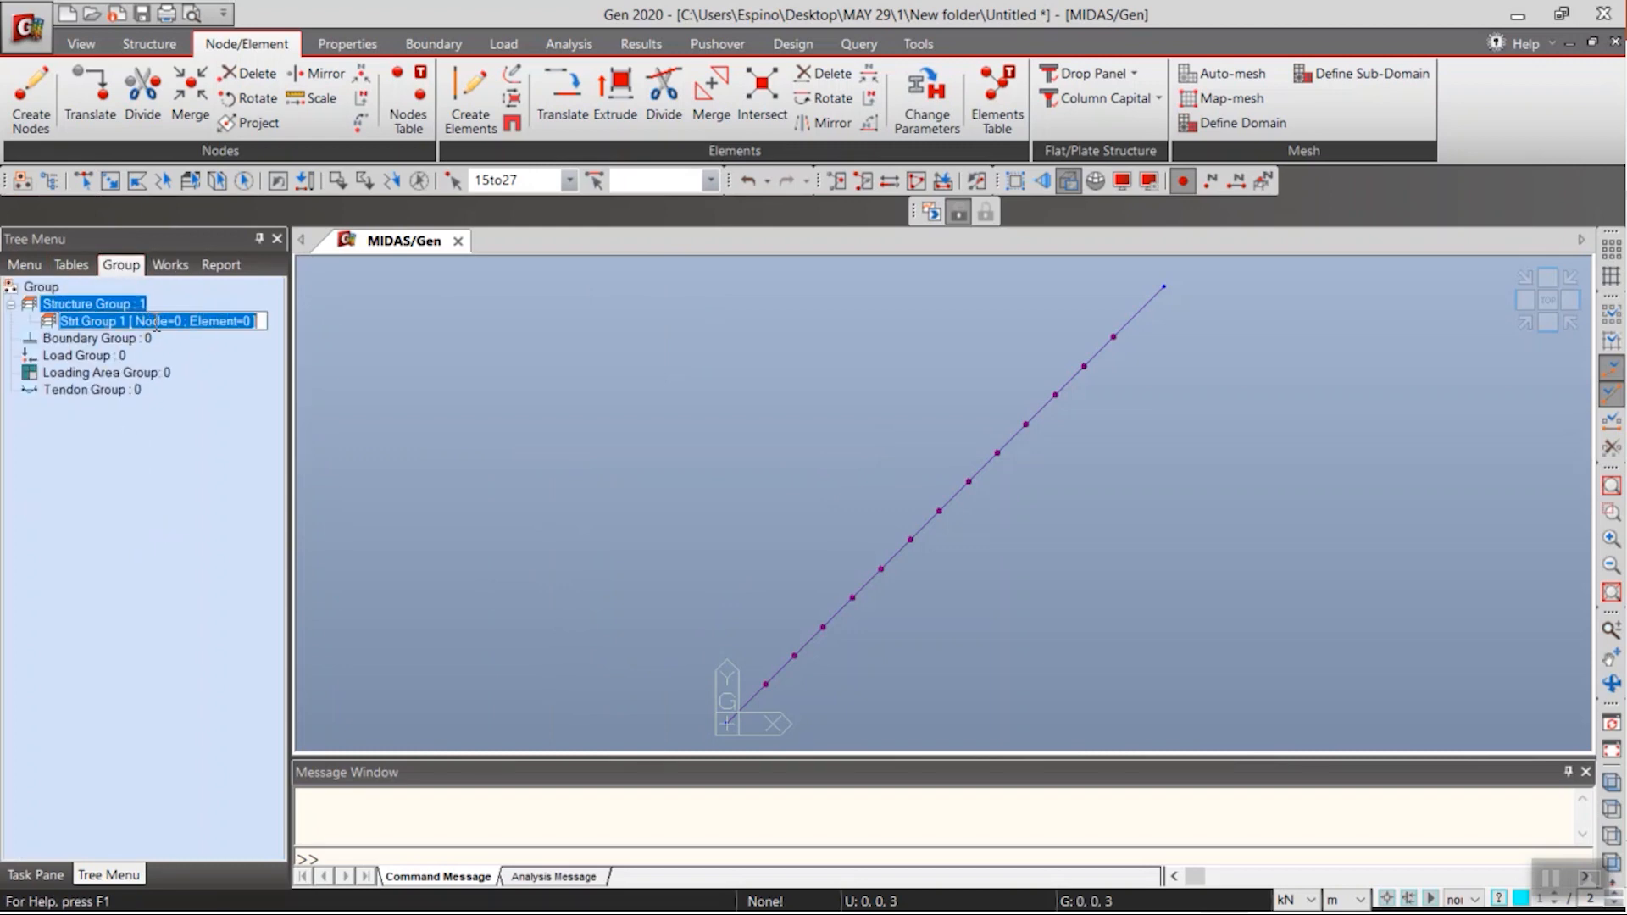
click(484, 389)
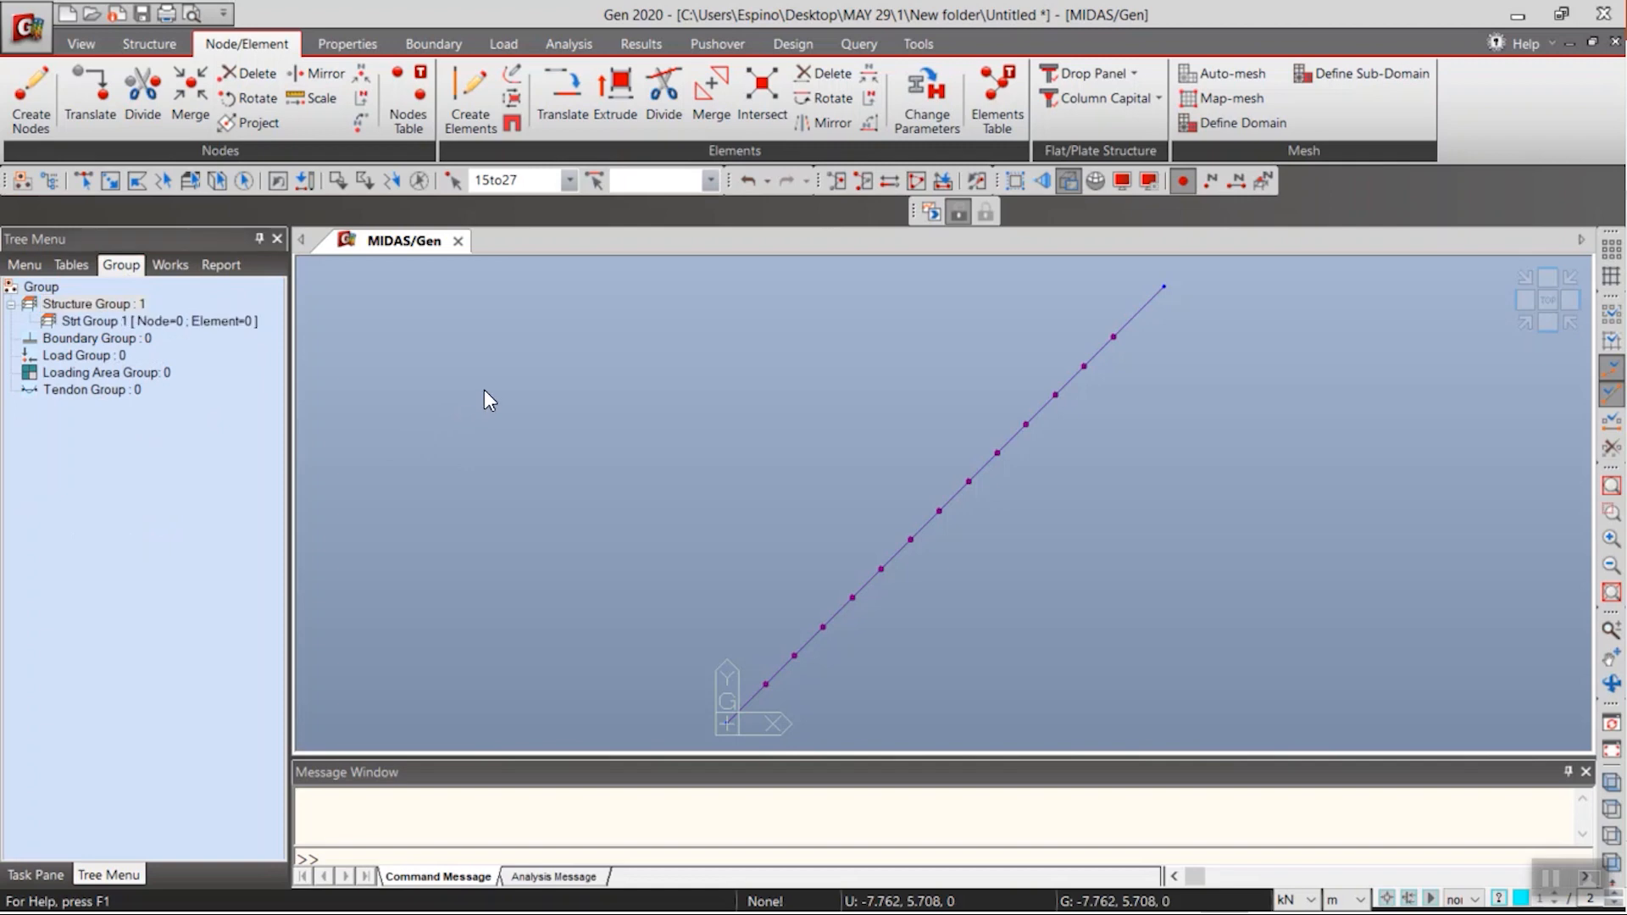
click(202, 322)
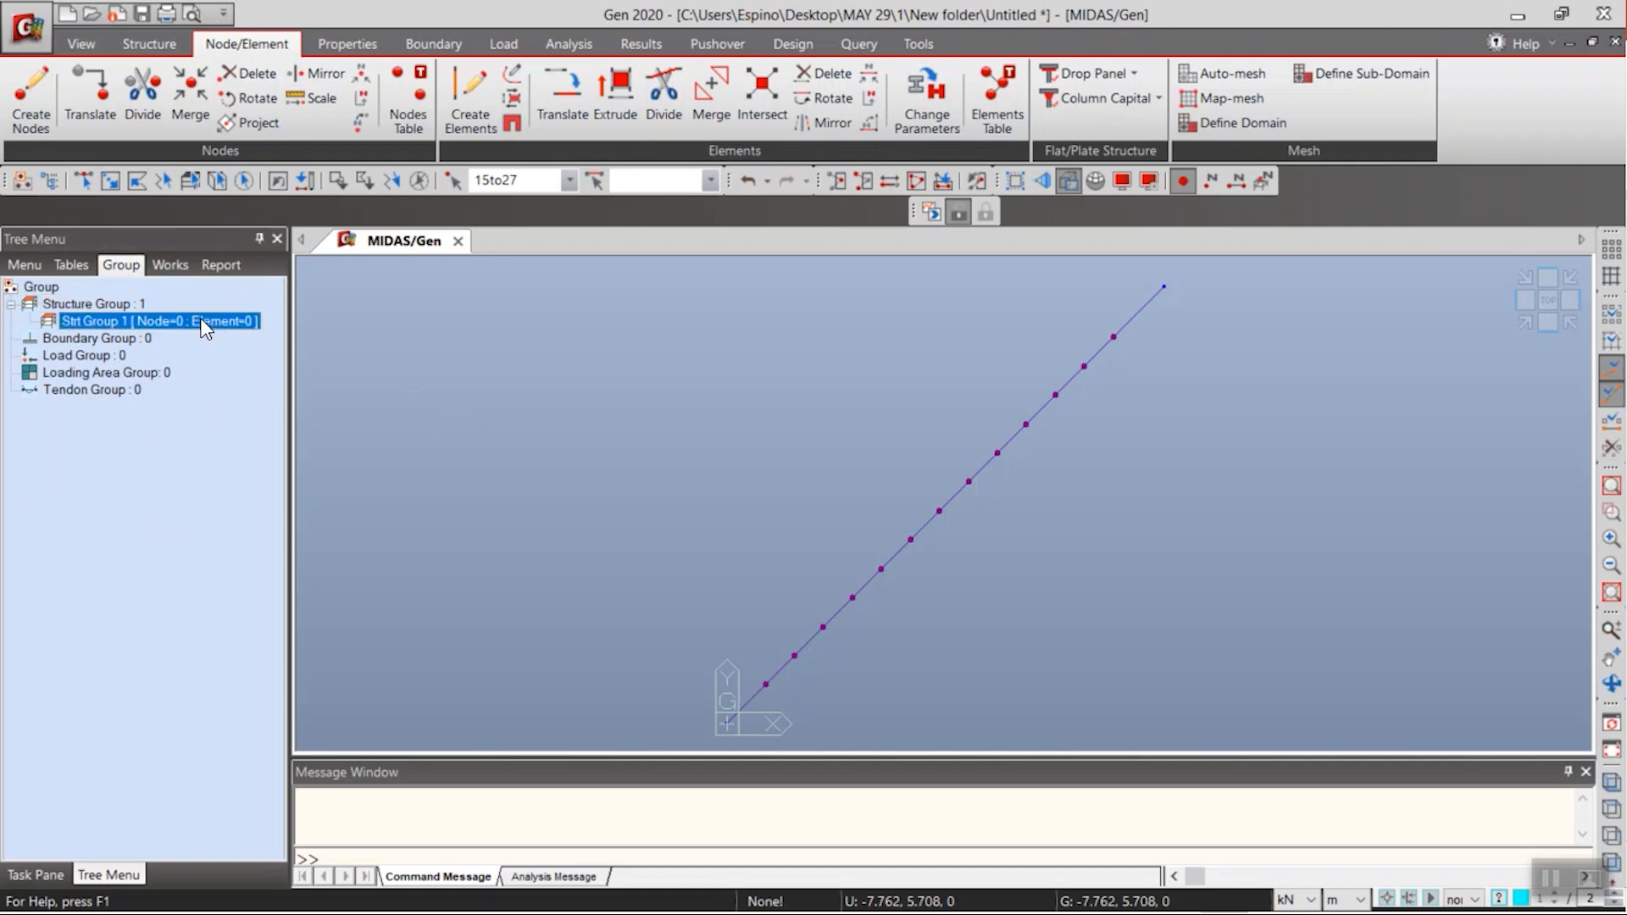
drag(363, 310, 362, 310)
double_click(189, 323)
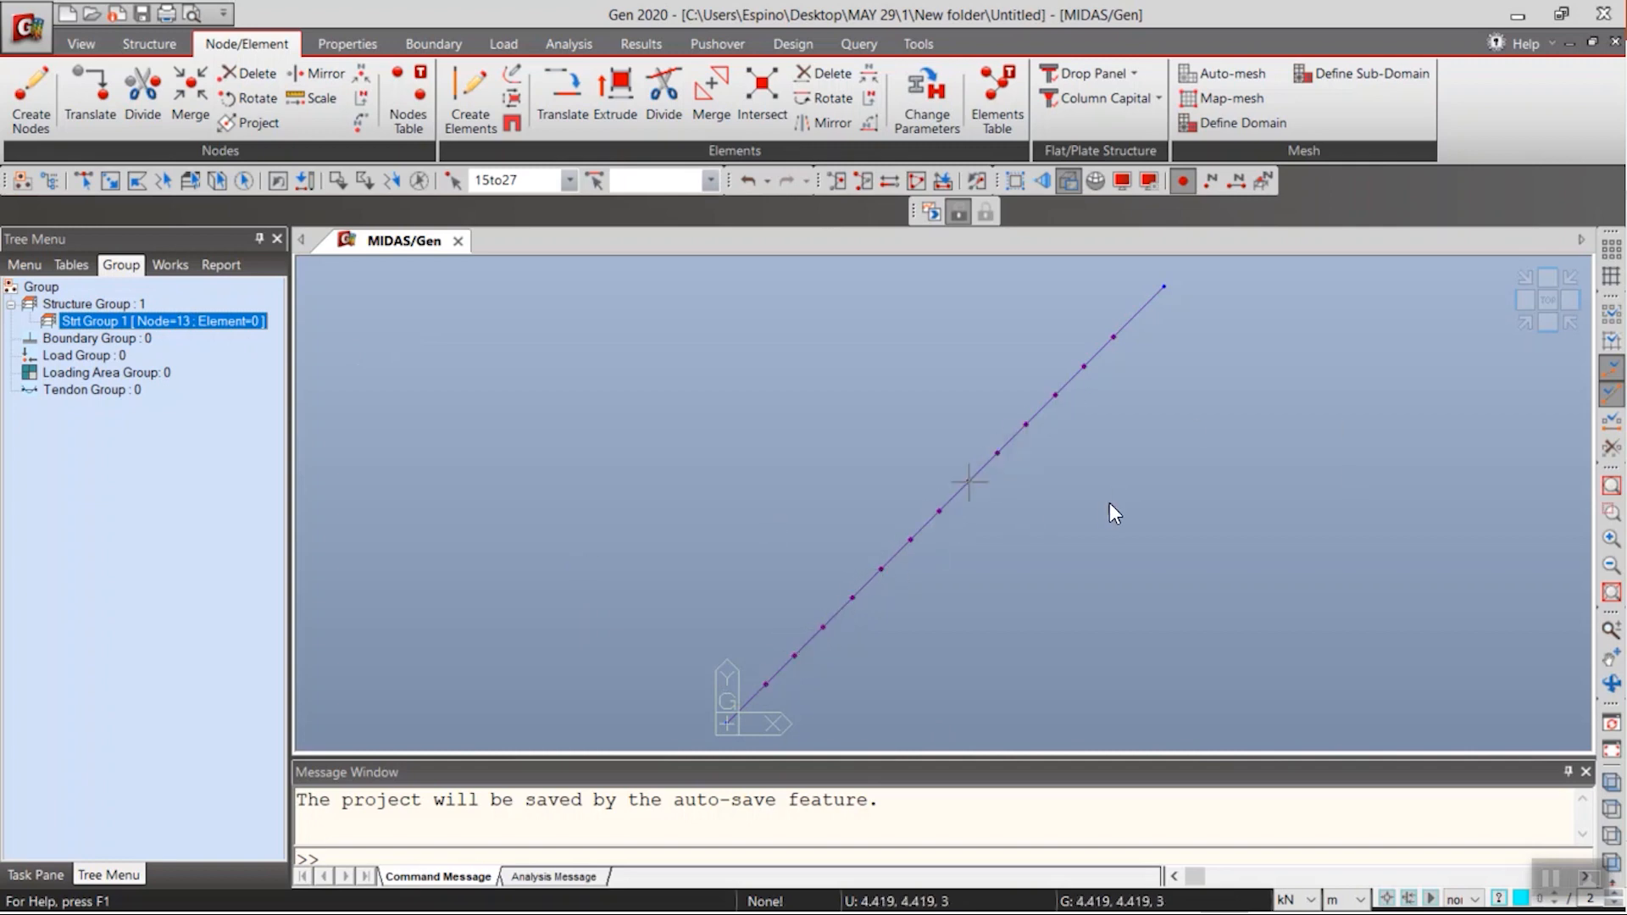
- Reactivate the whole structure in isometric view and clear the node selection
click(918, 180)
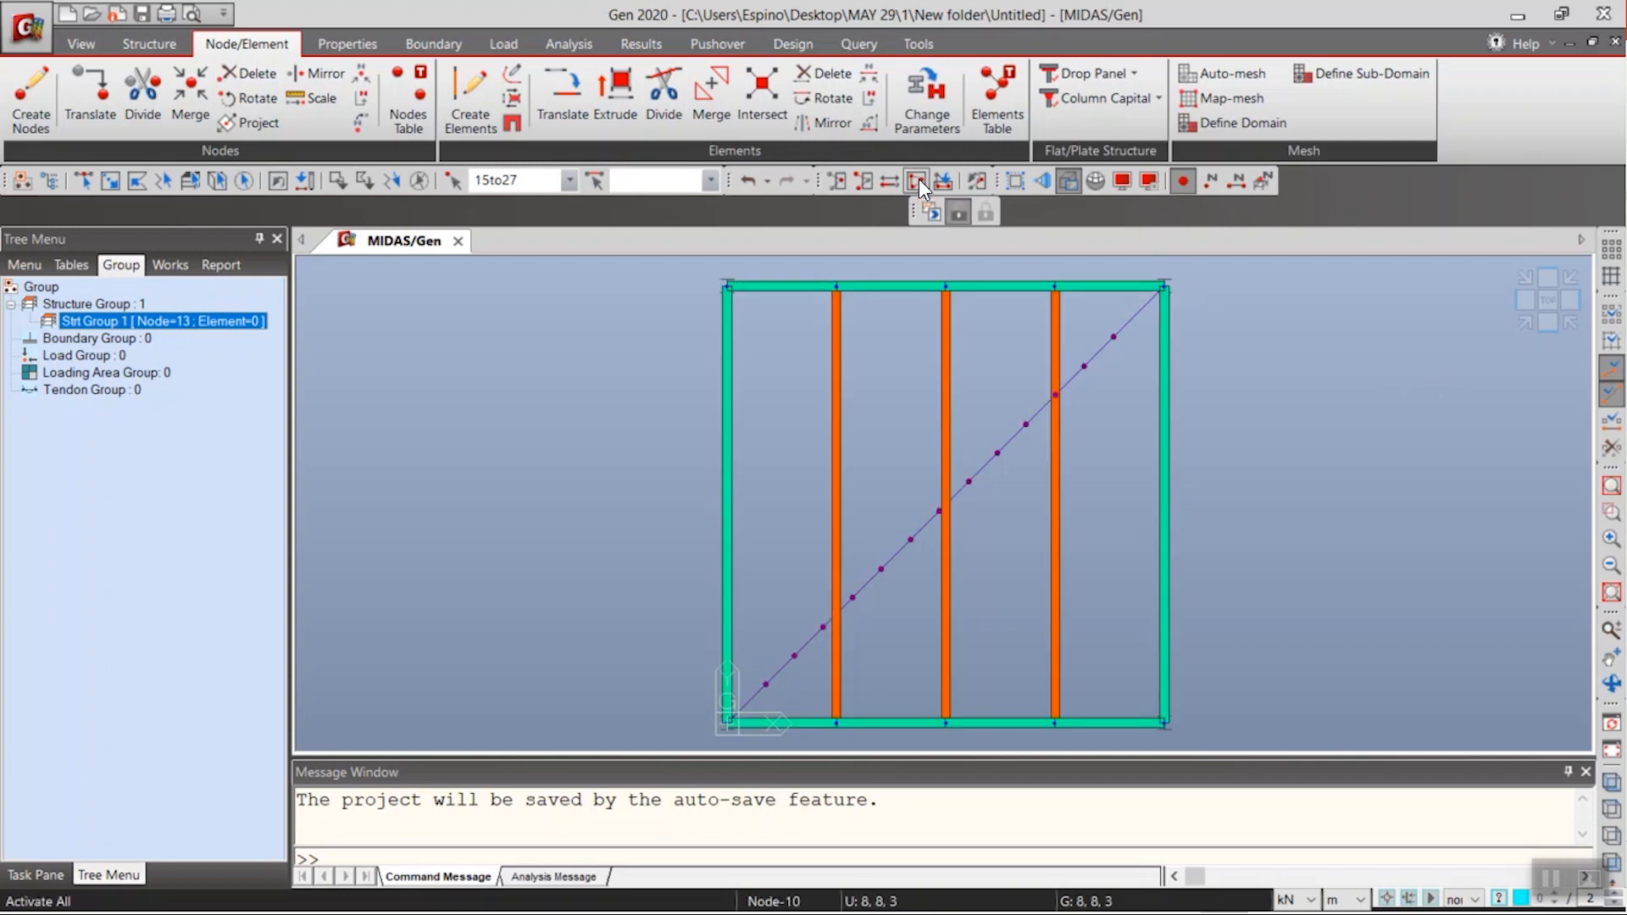
click(1523, 320)
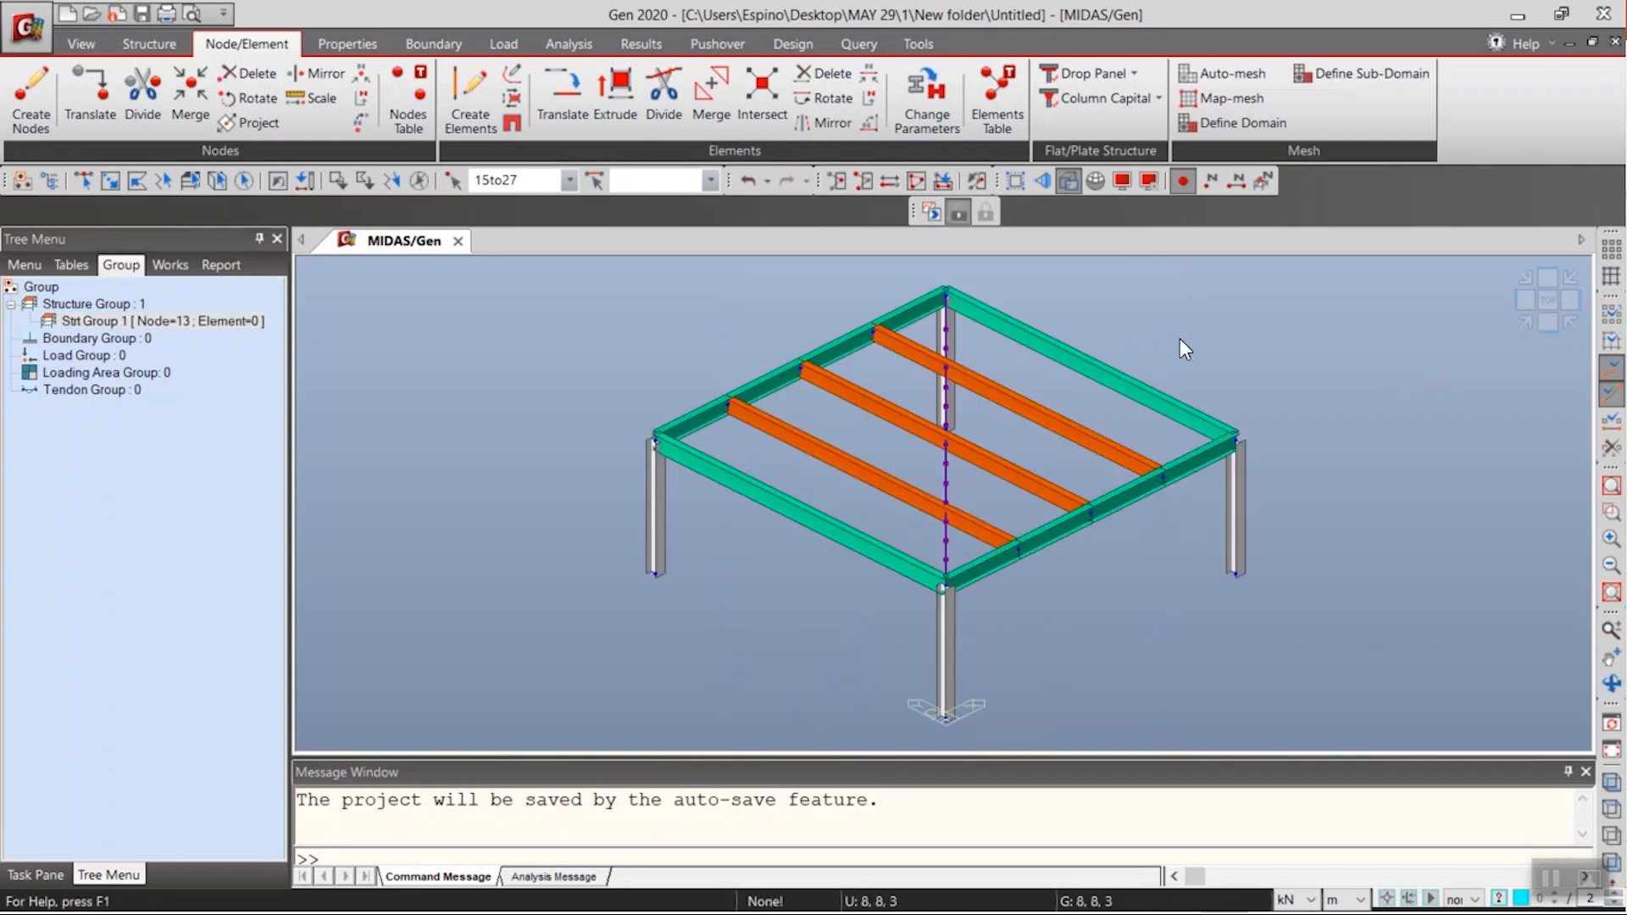
click(643, 361)
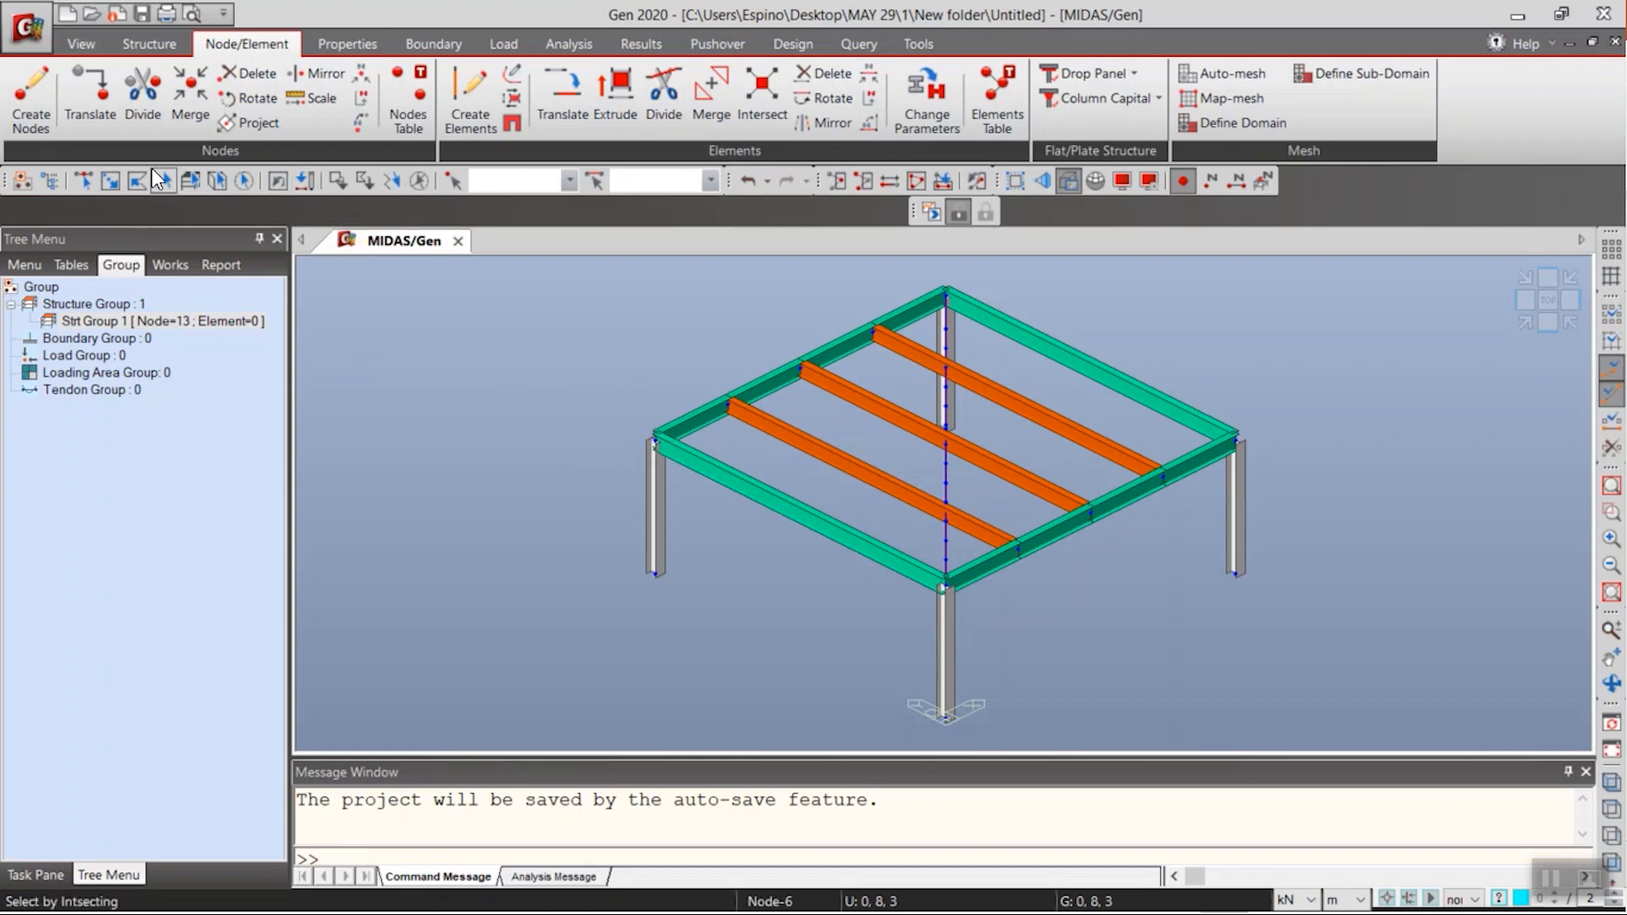
- Select the entire structure and intersect its elements so the diagonal and the beams share nodes at their crossings
click(84, 179)
drag(593, 272, 1391, 734)
click(763, 102)
click(158, 514)
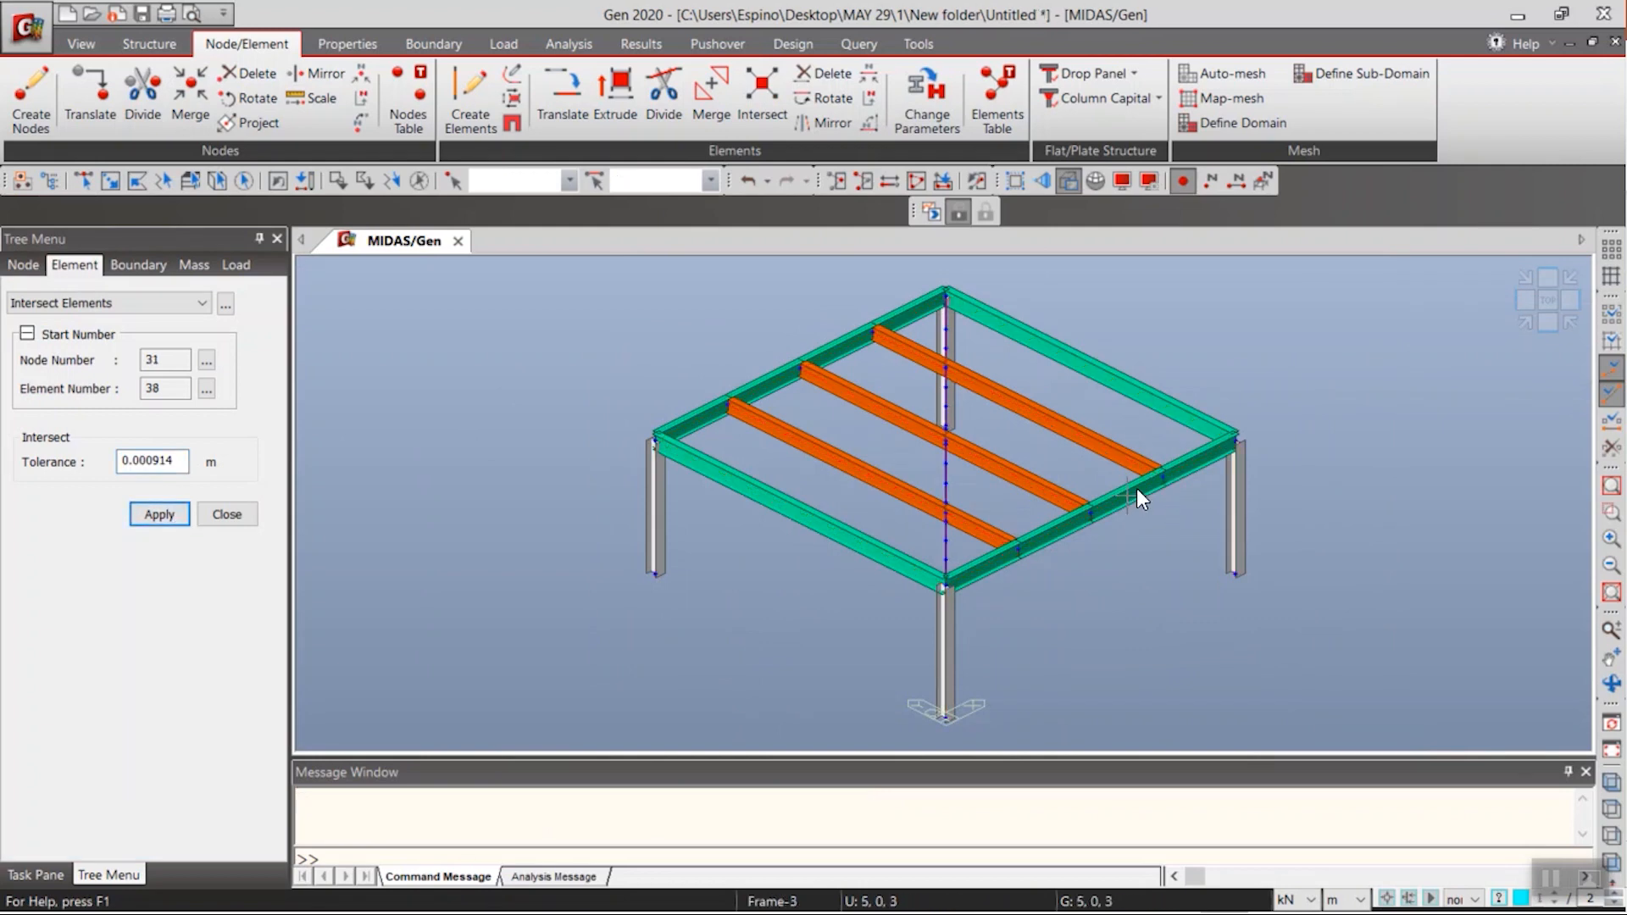
- Set up an auto-mesh of a planar area with a mesh size length of 0.2 m
mouse_move(1136, 491)
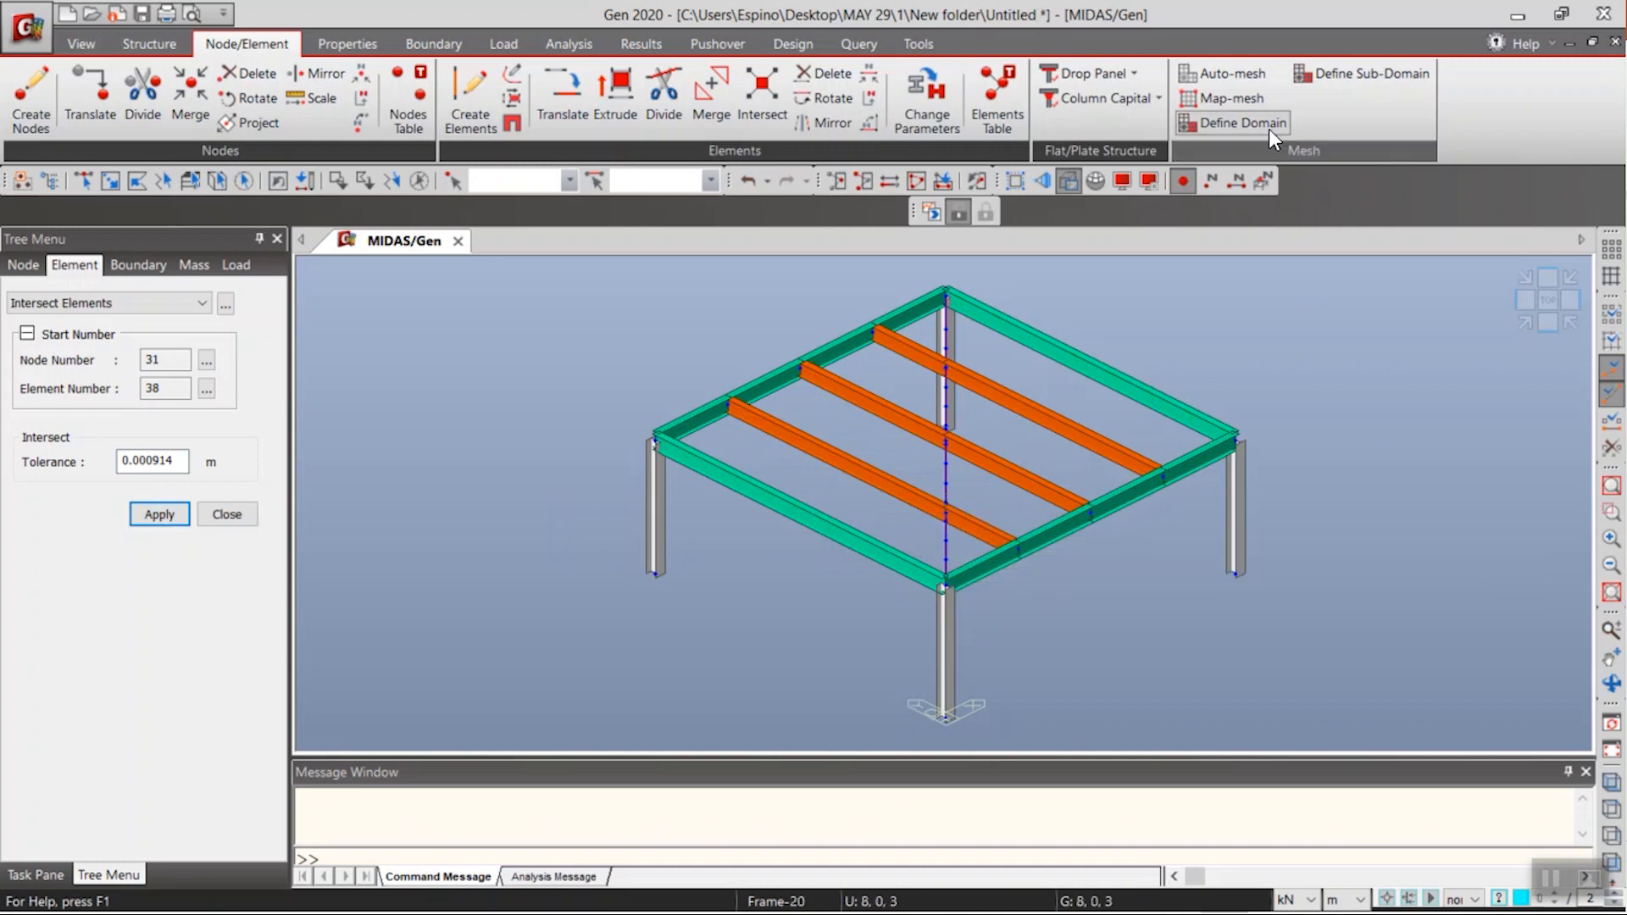
click(1223, 74)
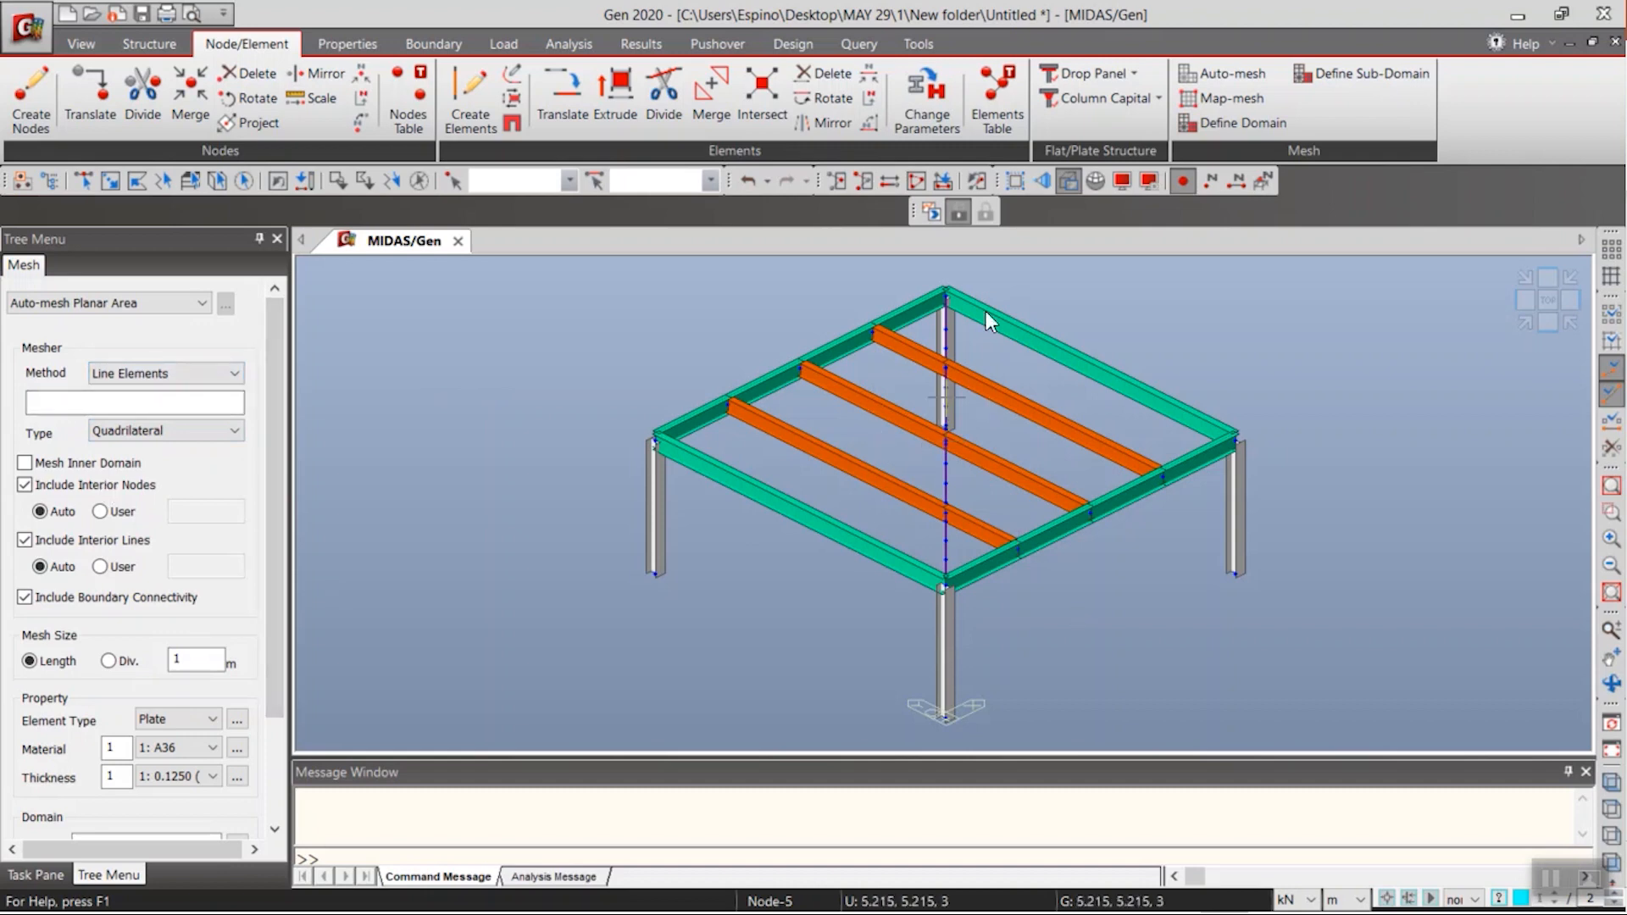
double_click(197, 659)
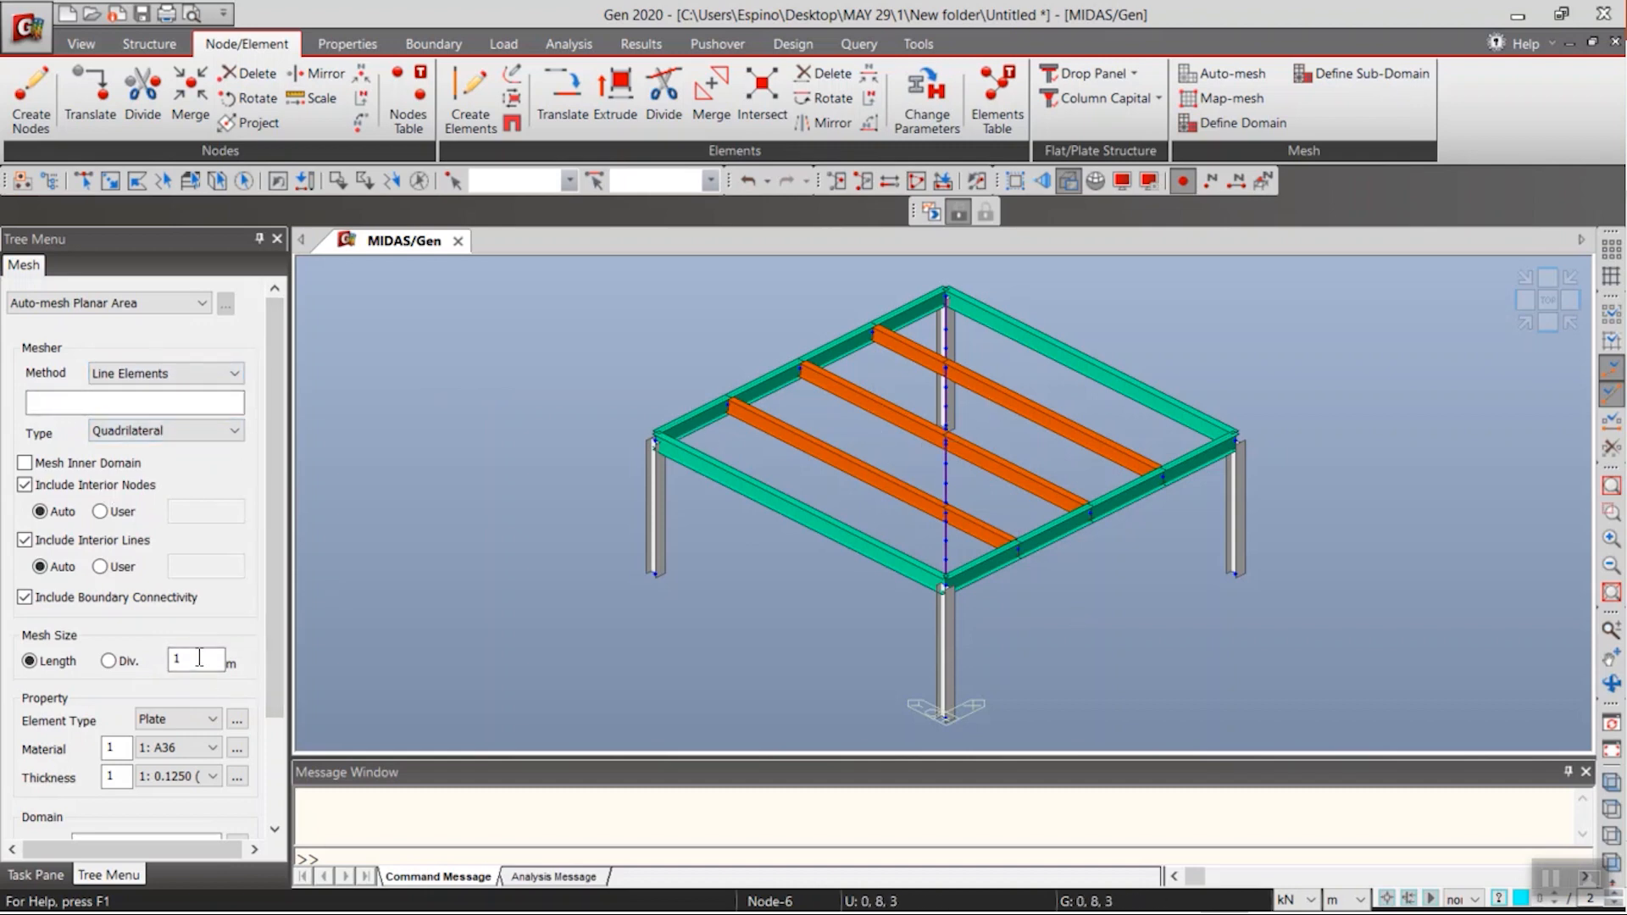
text(0.2)
drag(272, 638, 273, 734)
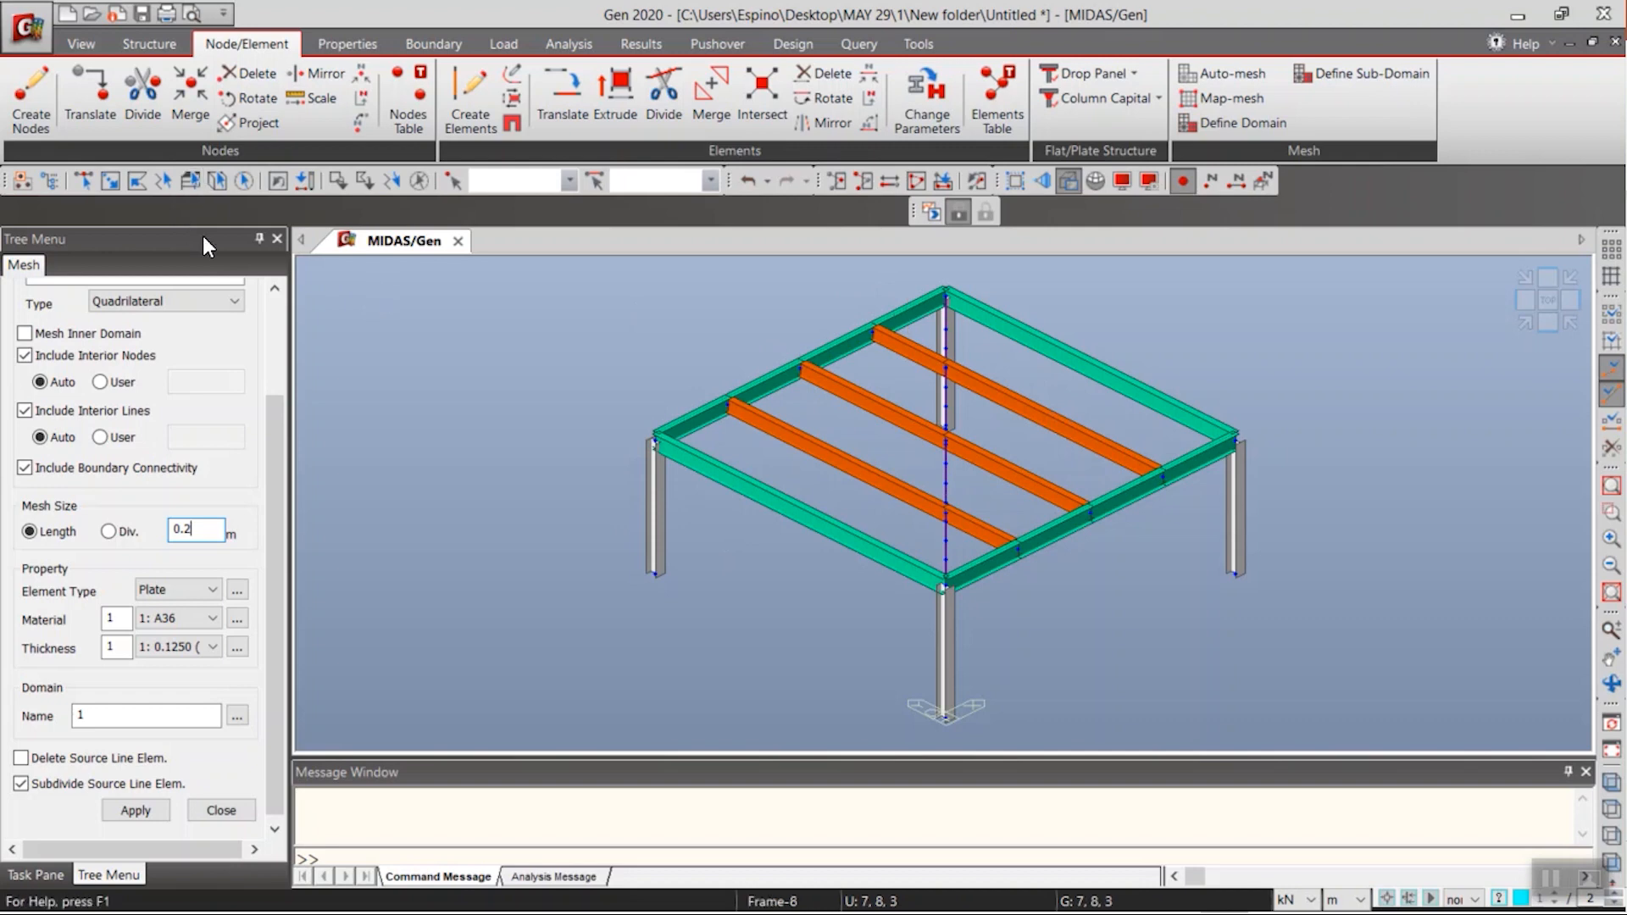
- Select everything on the XY plane at Z position 3 m and apply the auto-mesh to the selected line elements
click(193, 176)
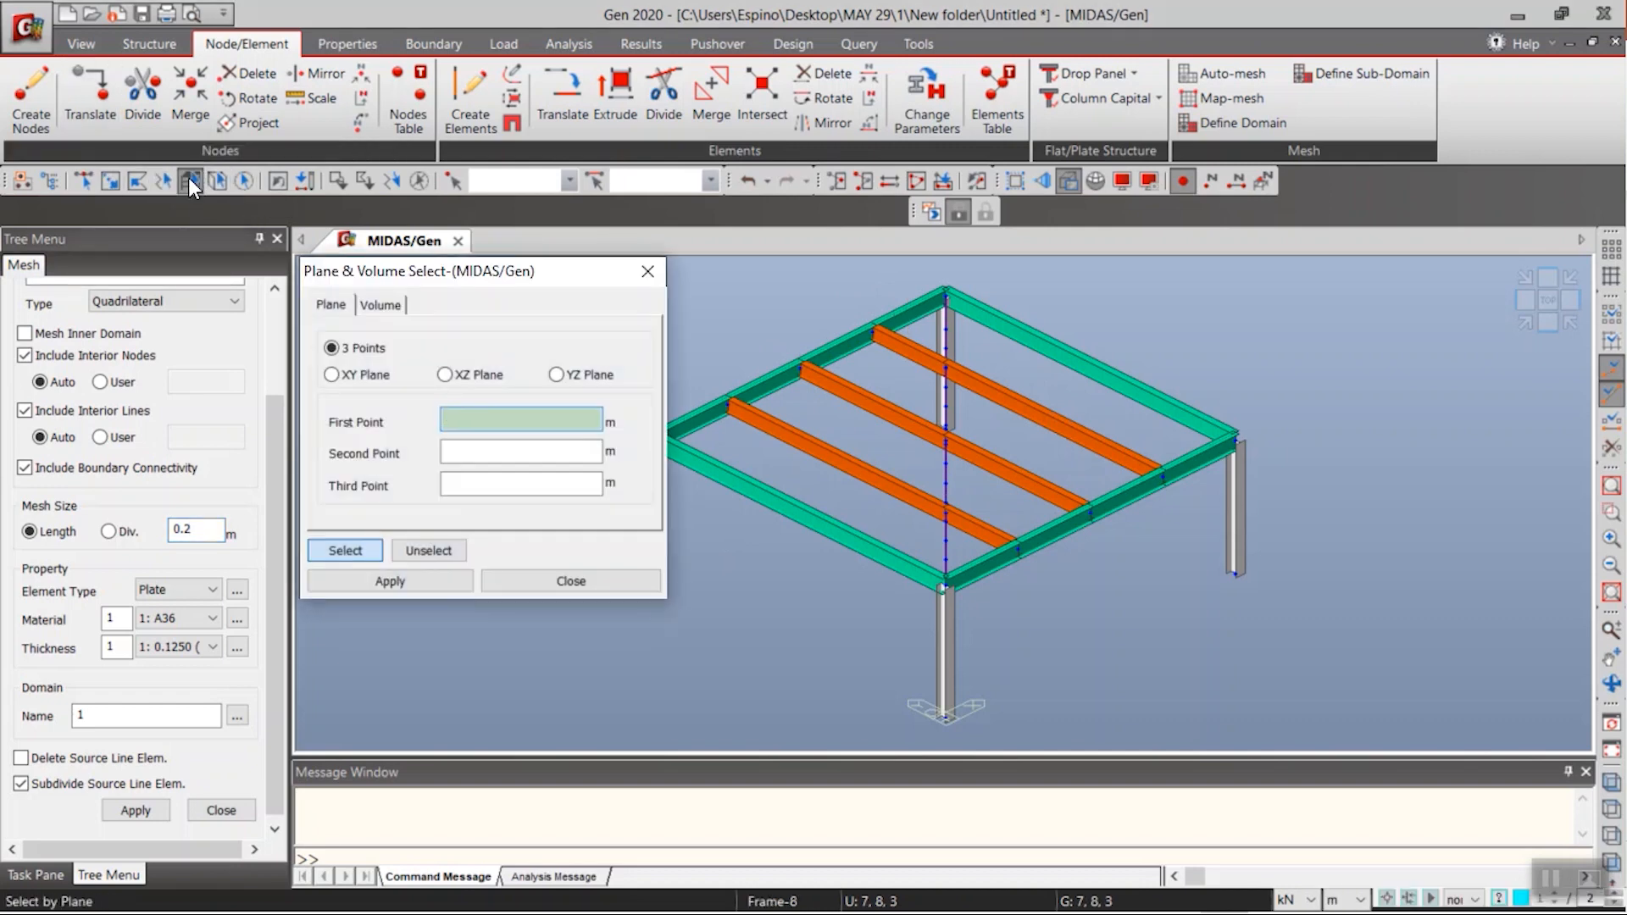
click(386, 379)
text(3)
click(1223, 436)
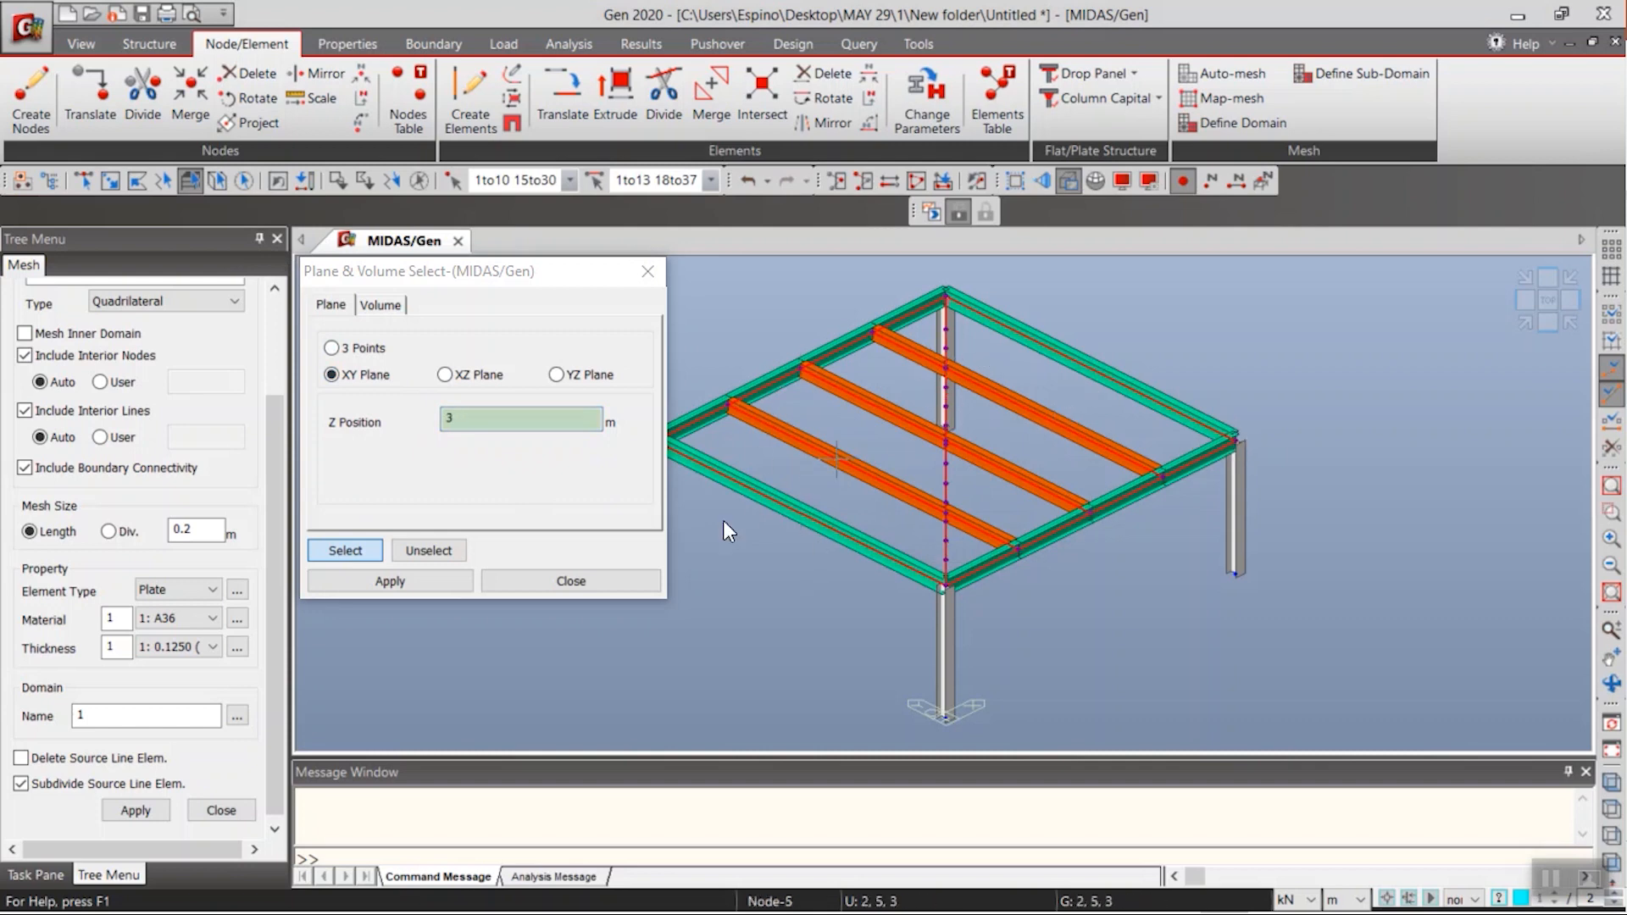
click(581, 578)
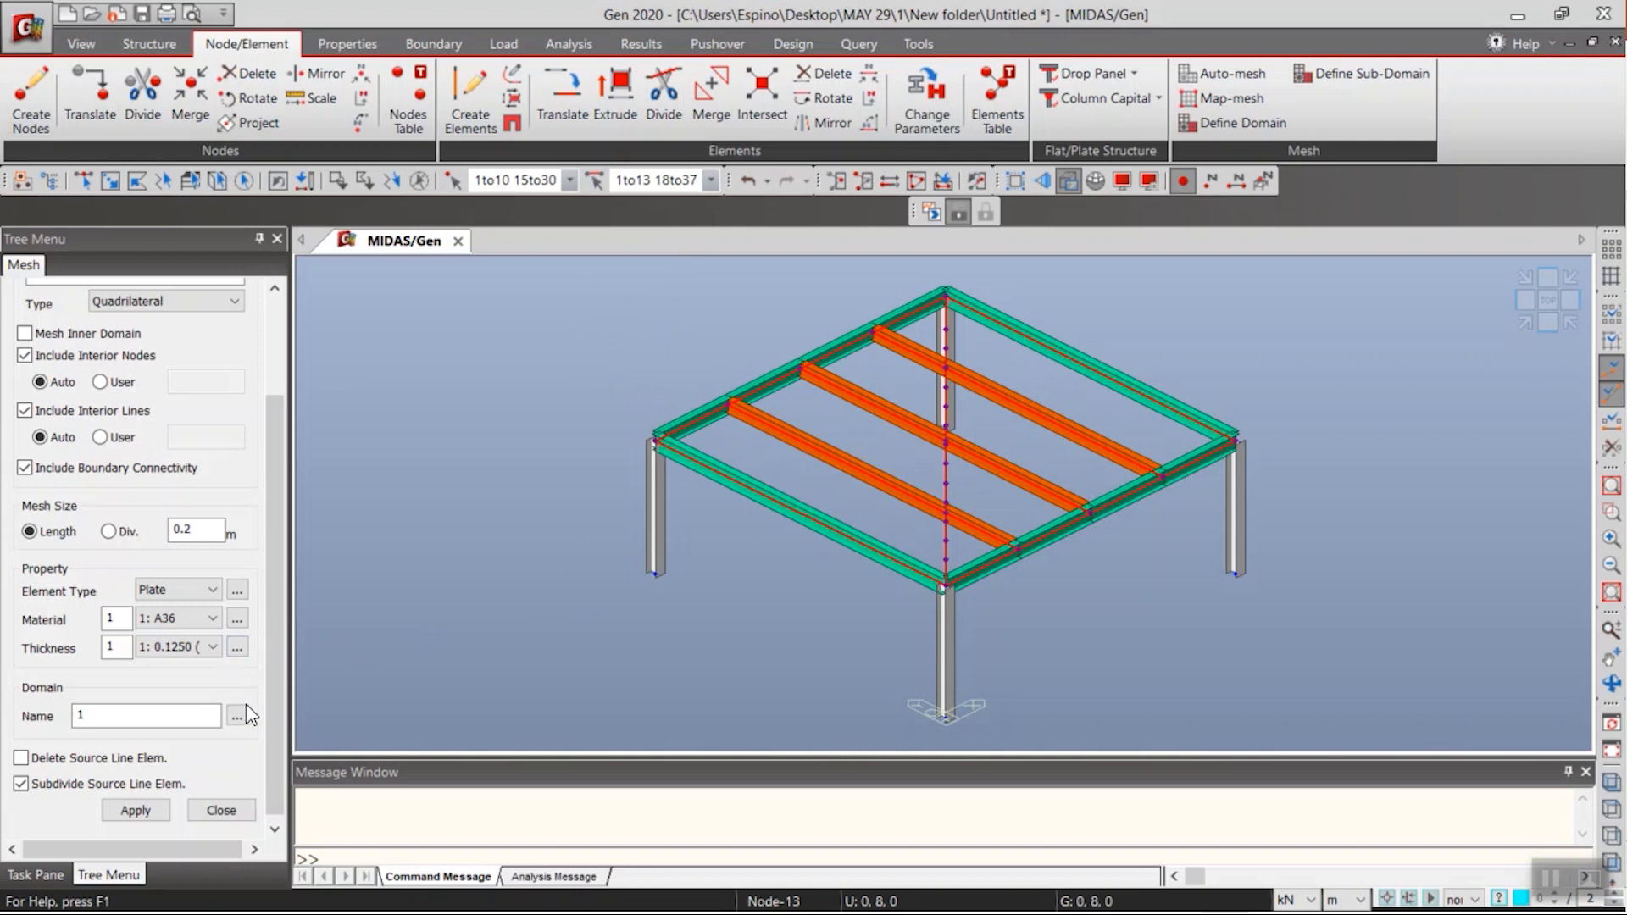
click(144, 806)
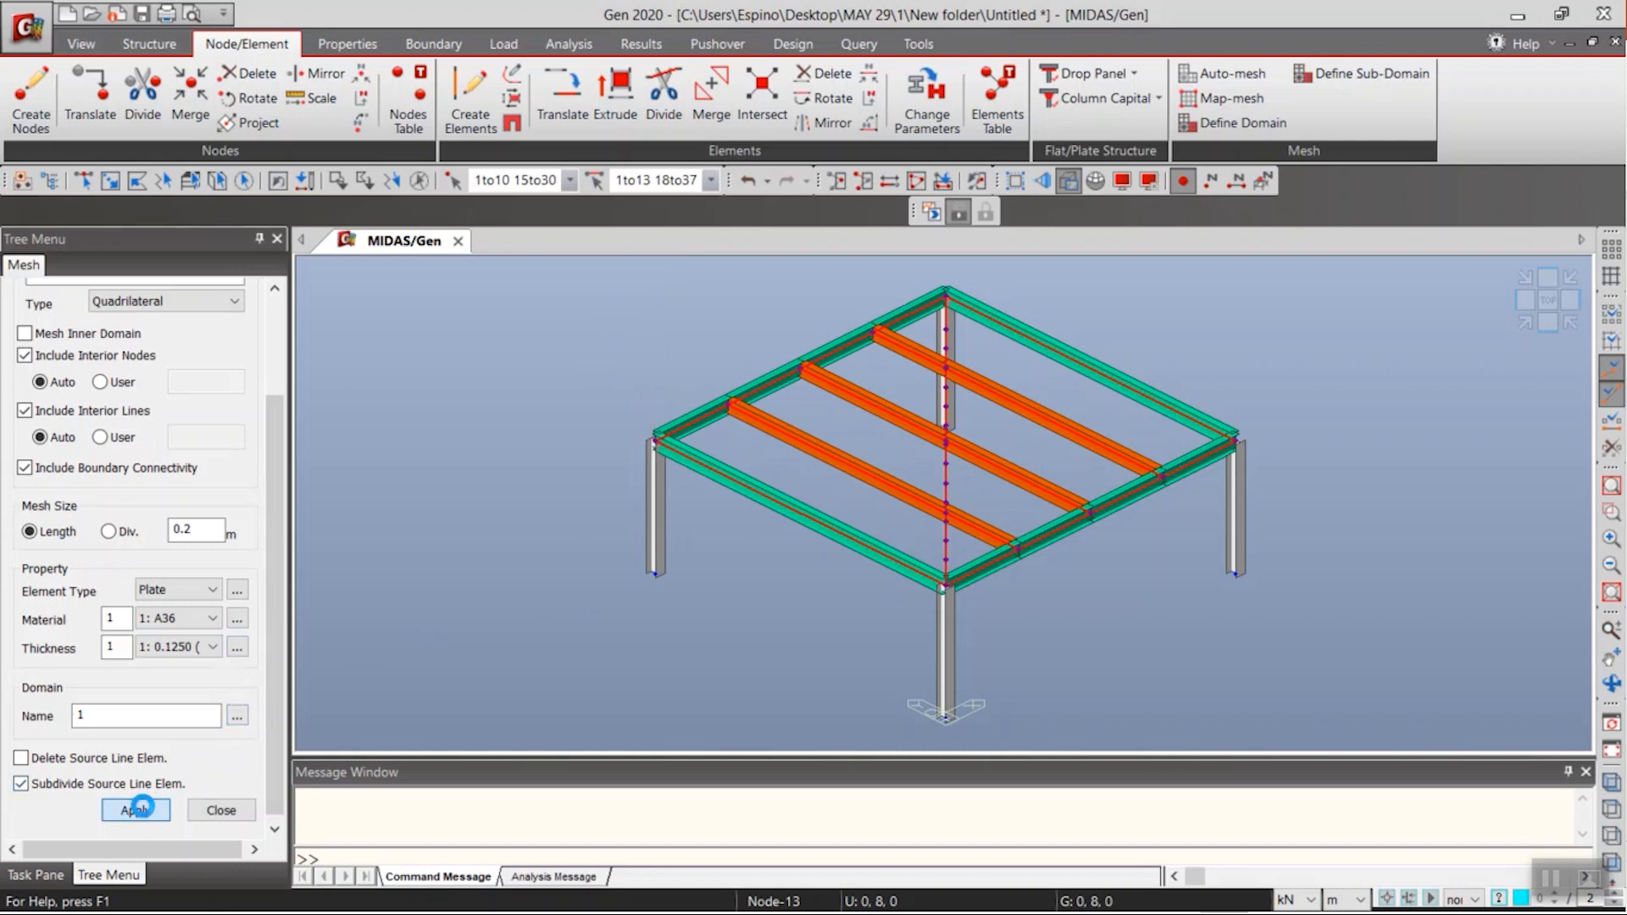
- Examine the generated slab mesh and switch to the front view of the frame
scroll(839, 550, up, 3)
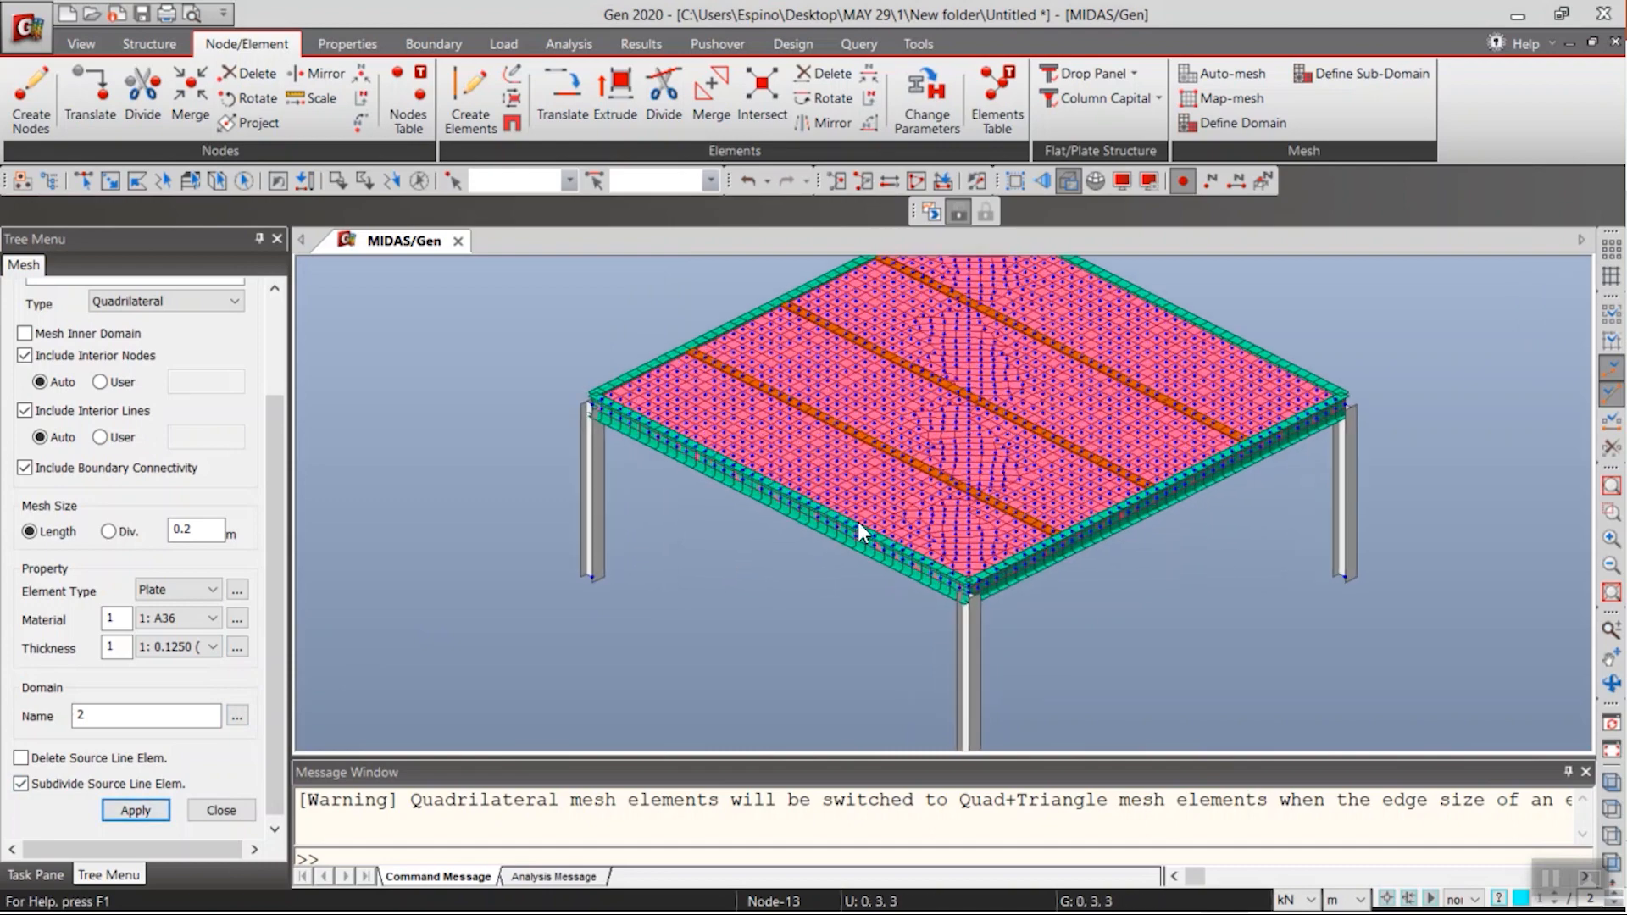
scroll(883, 479, down, 4)
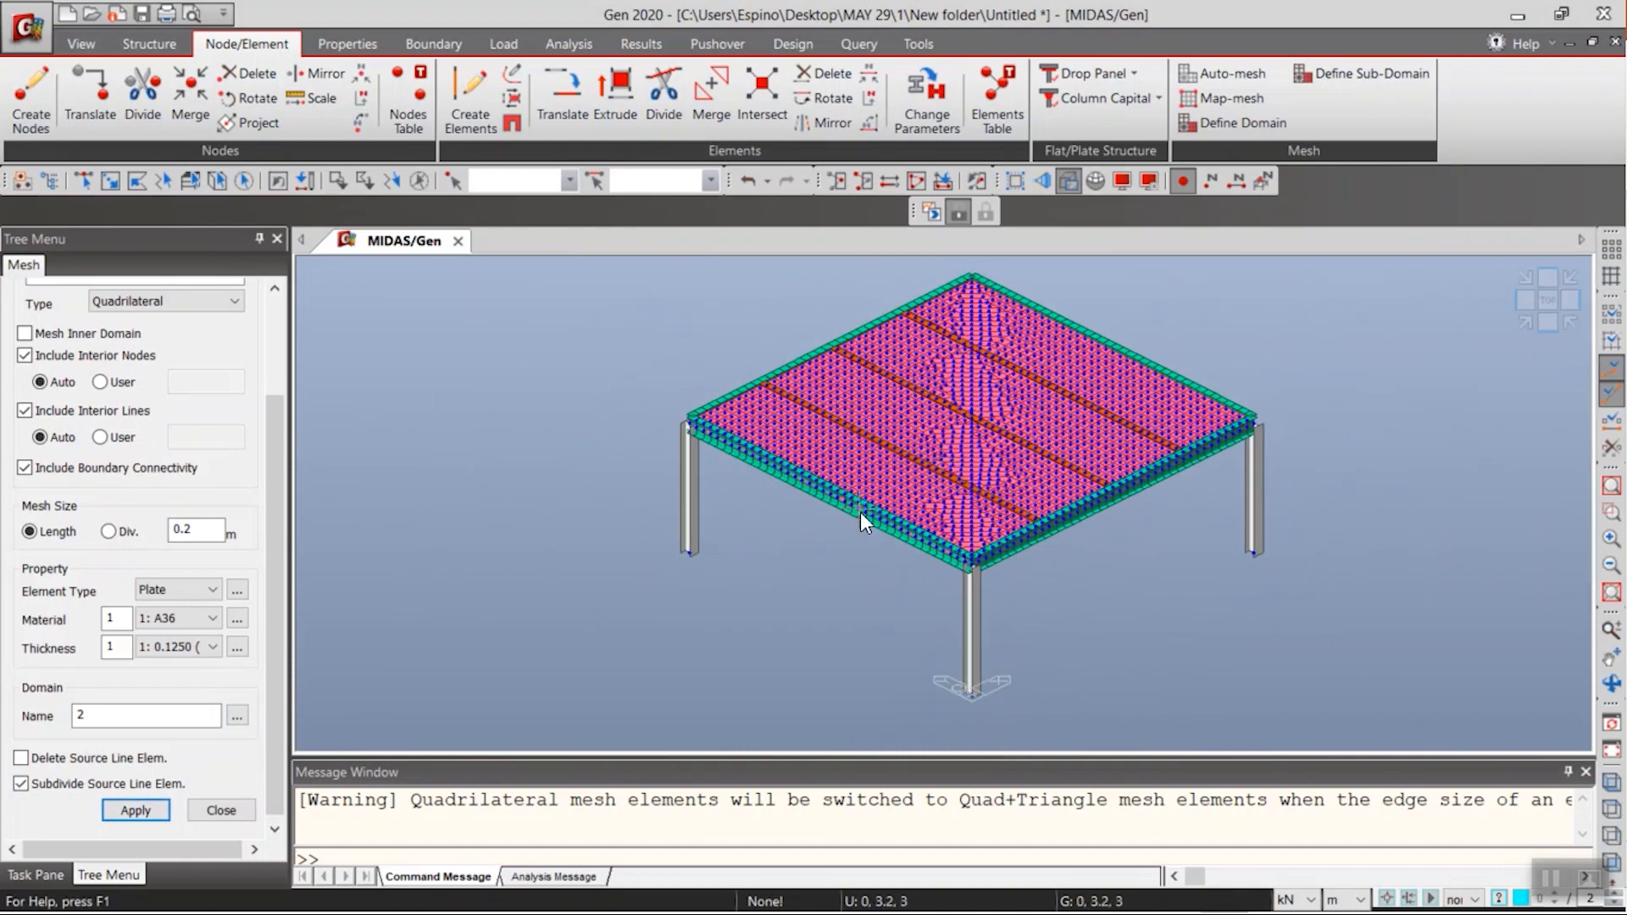
scroll(932, 509, up, 2)
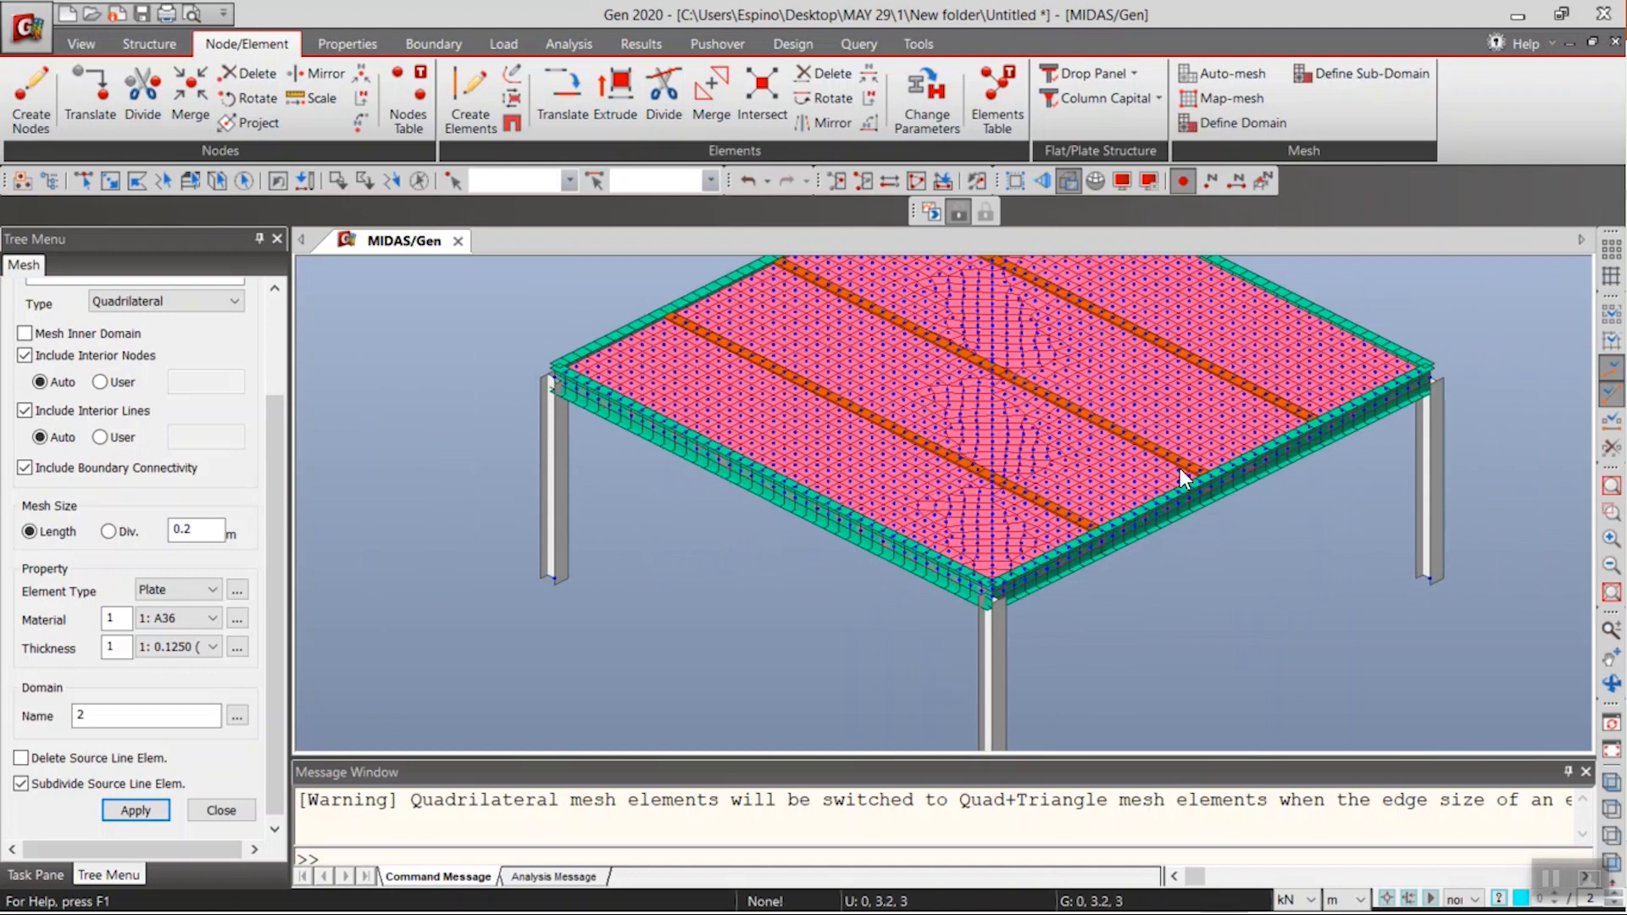
scroll(1180, 467, down, 4)
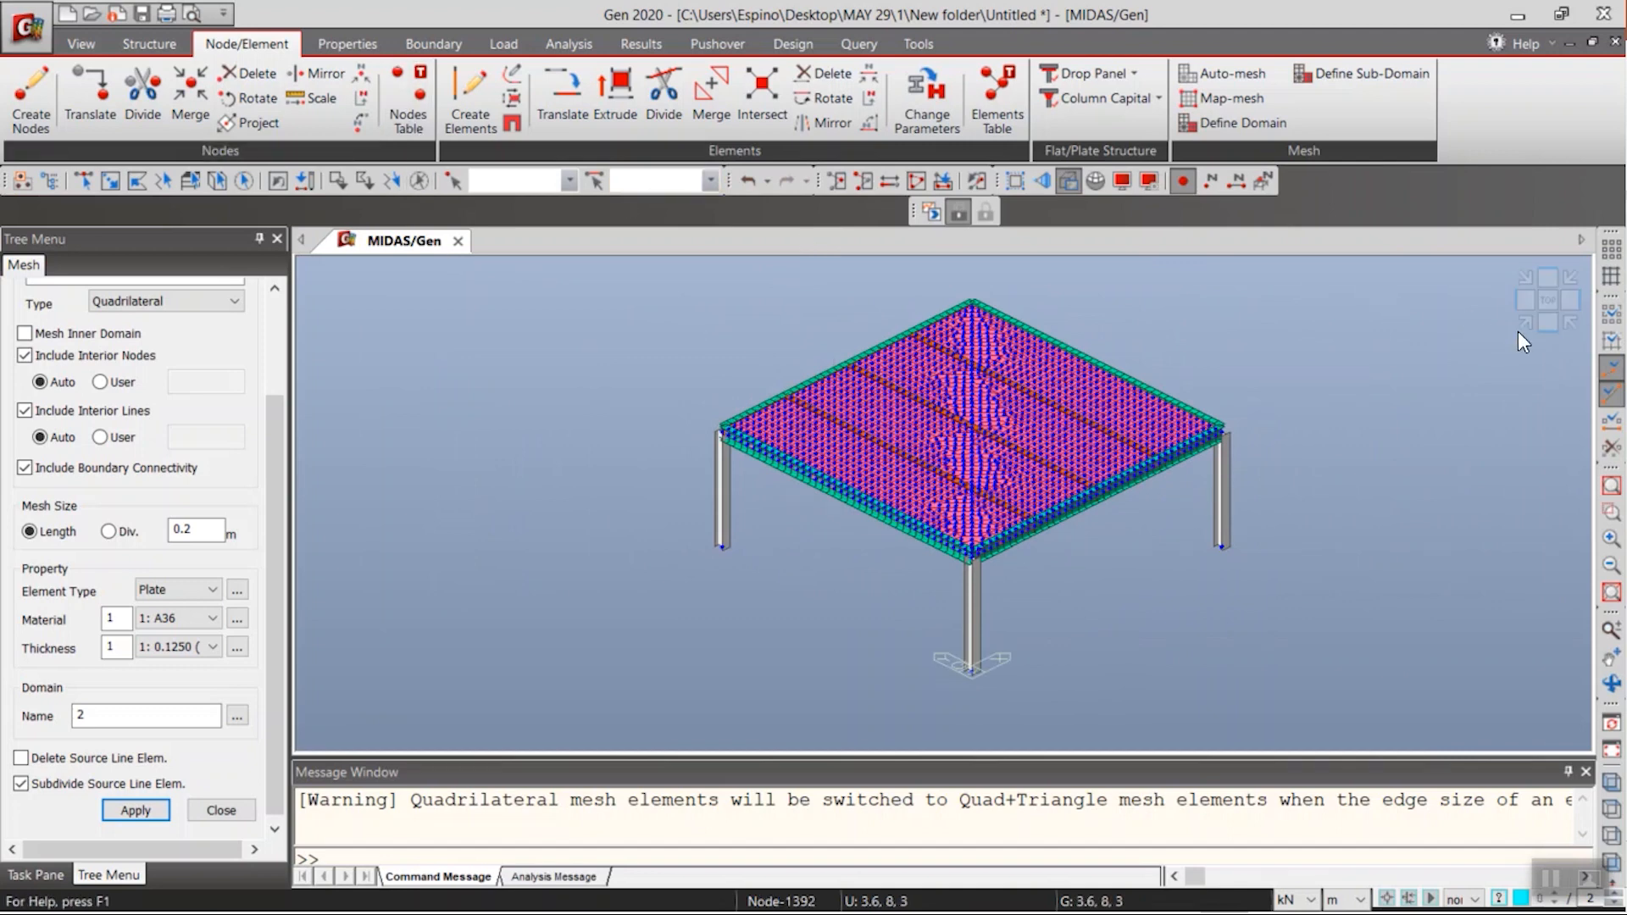
click(1543, 325)
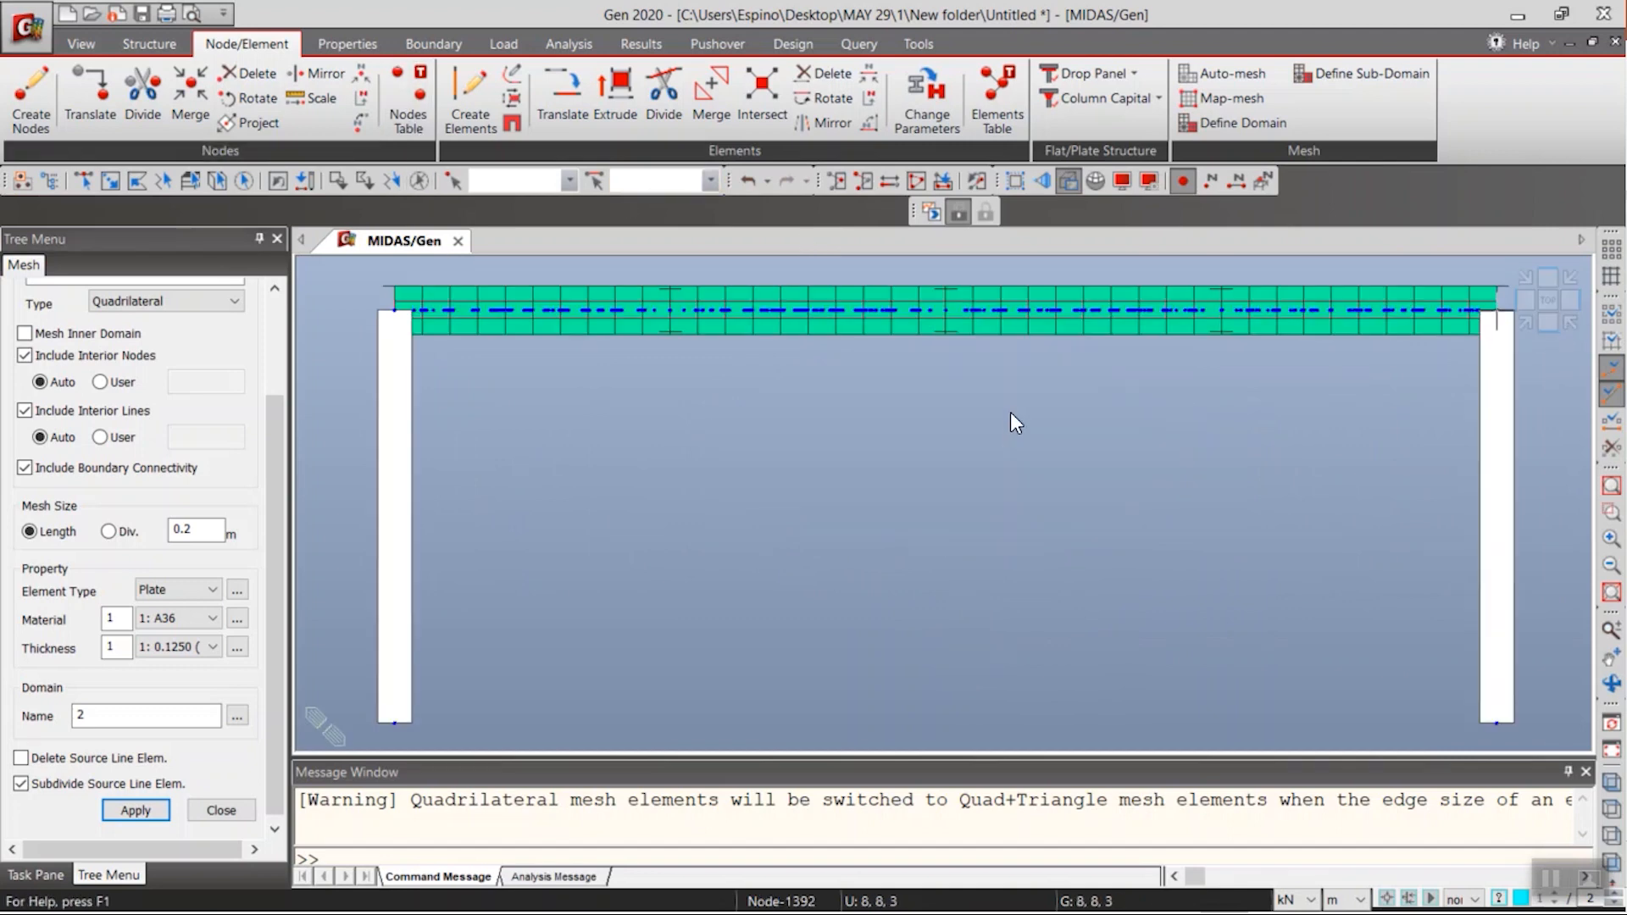
scroll(957, 458, down, 2)
middle_drag(852, 587, 850, 548)
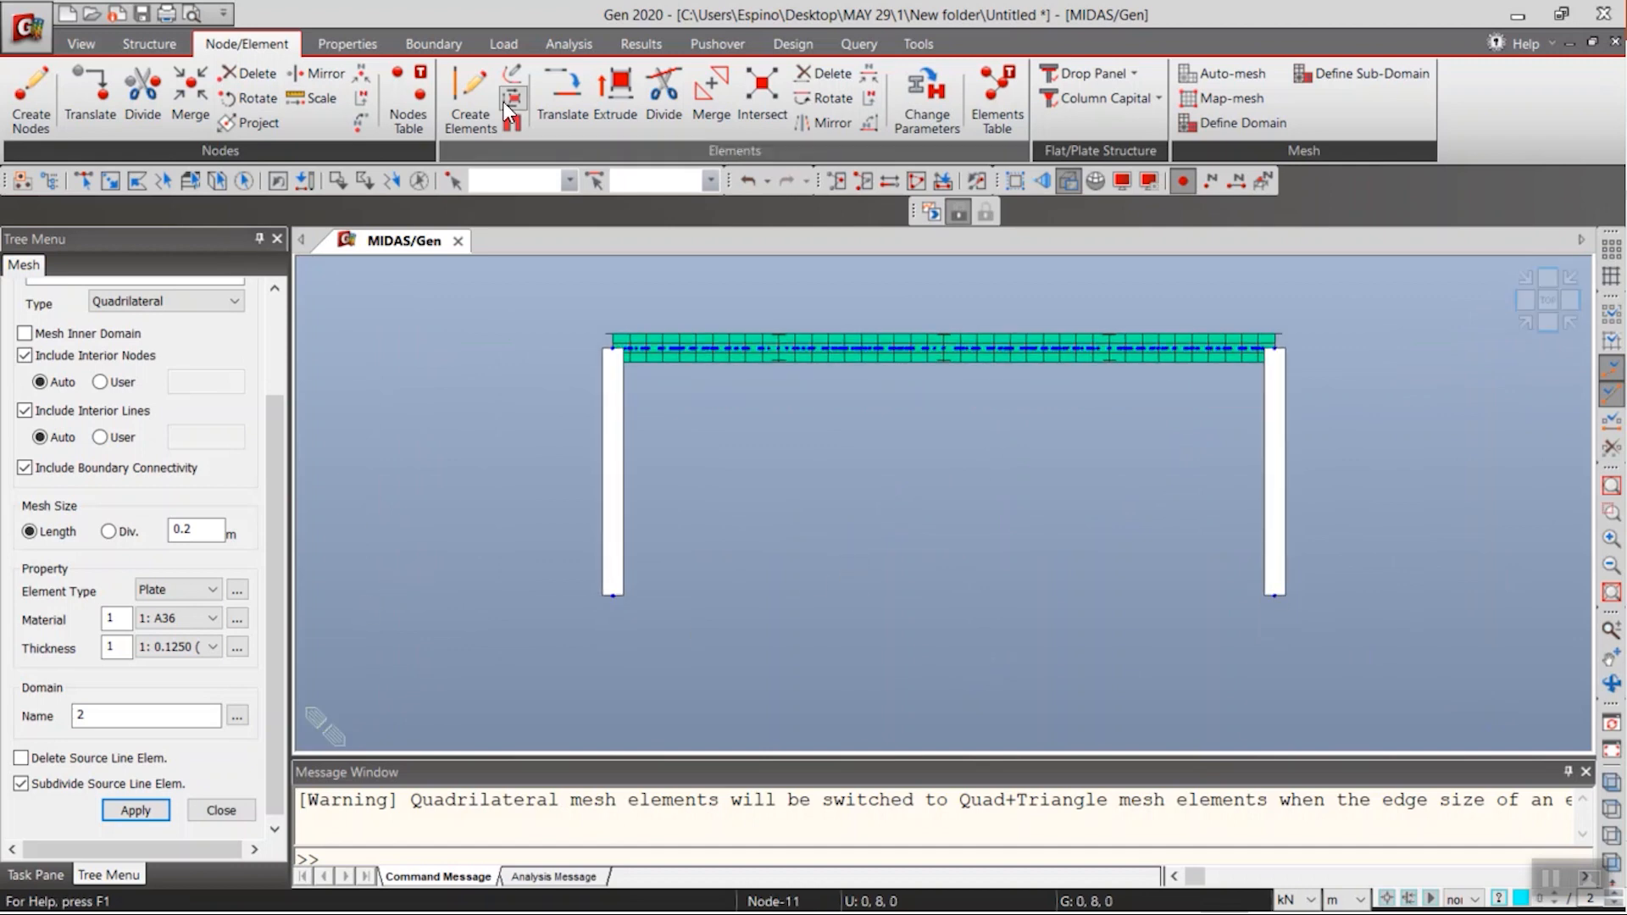
- Assign supports with D-ALL and R-ALL fixed to all column base nodes
click(443, 42)
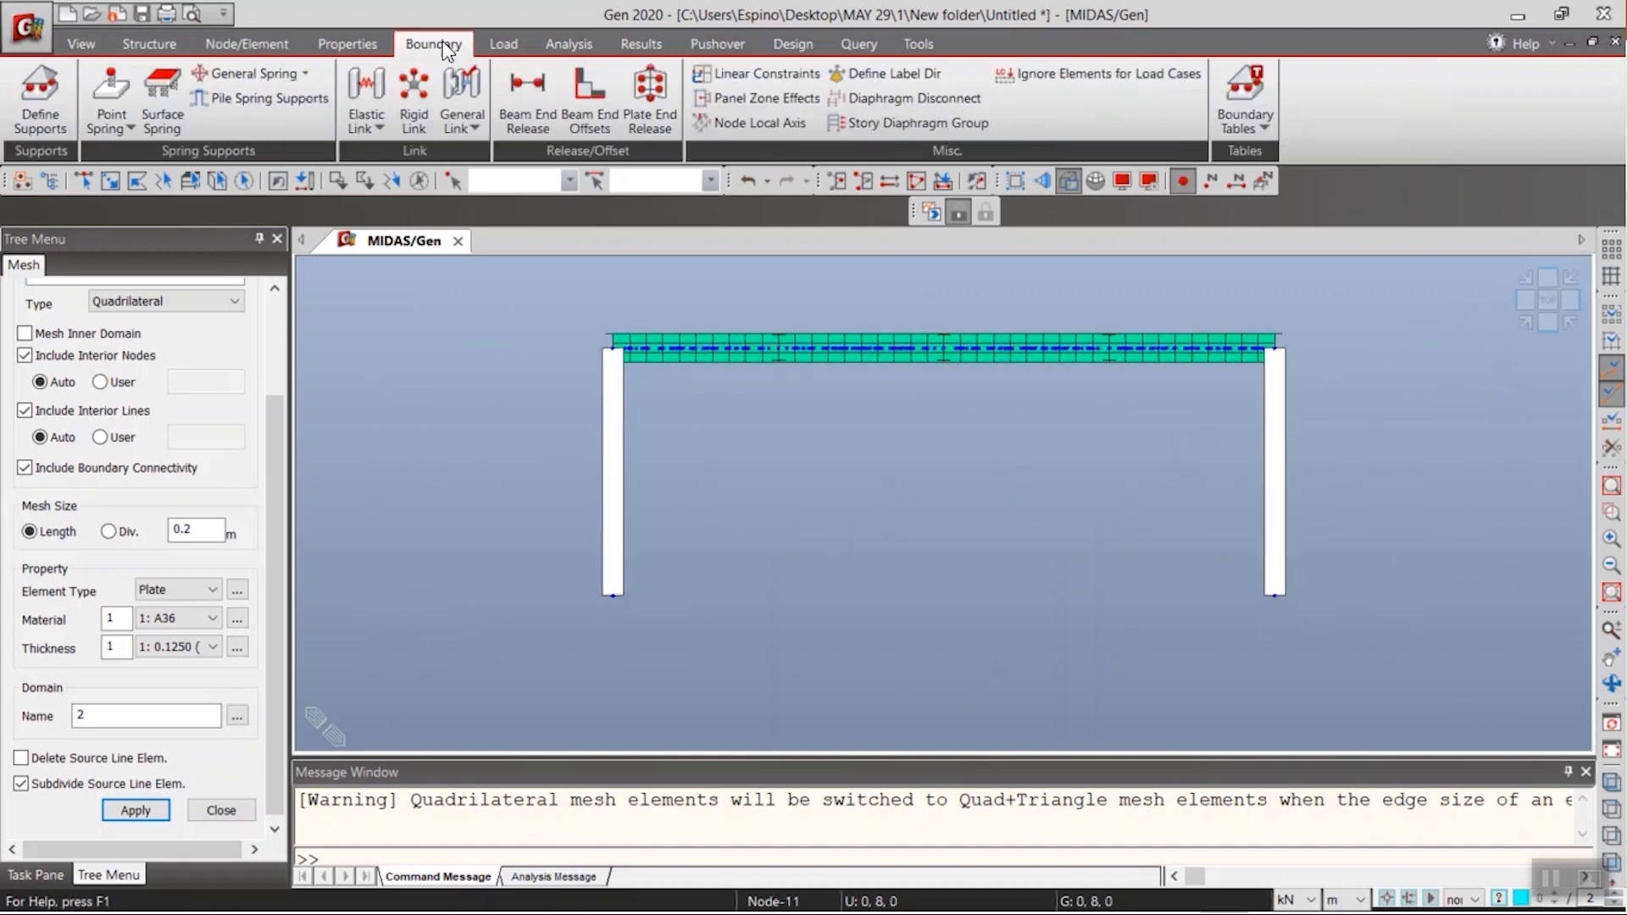
click(45, 122)
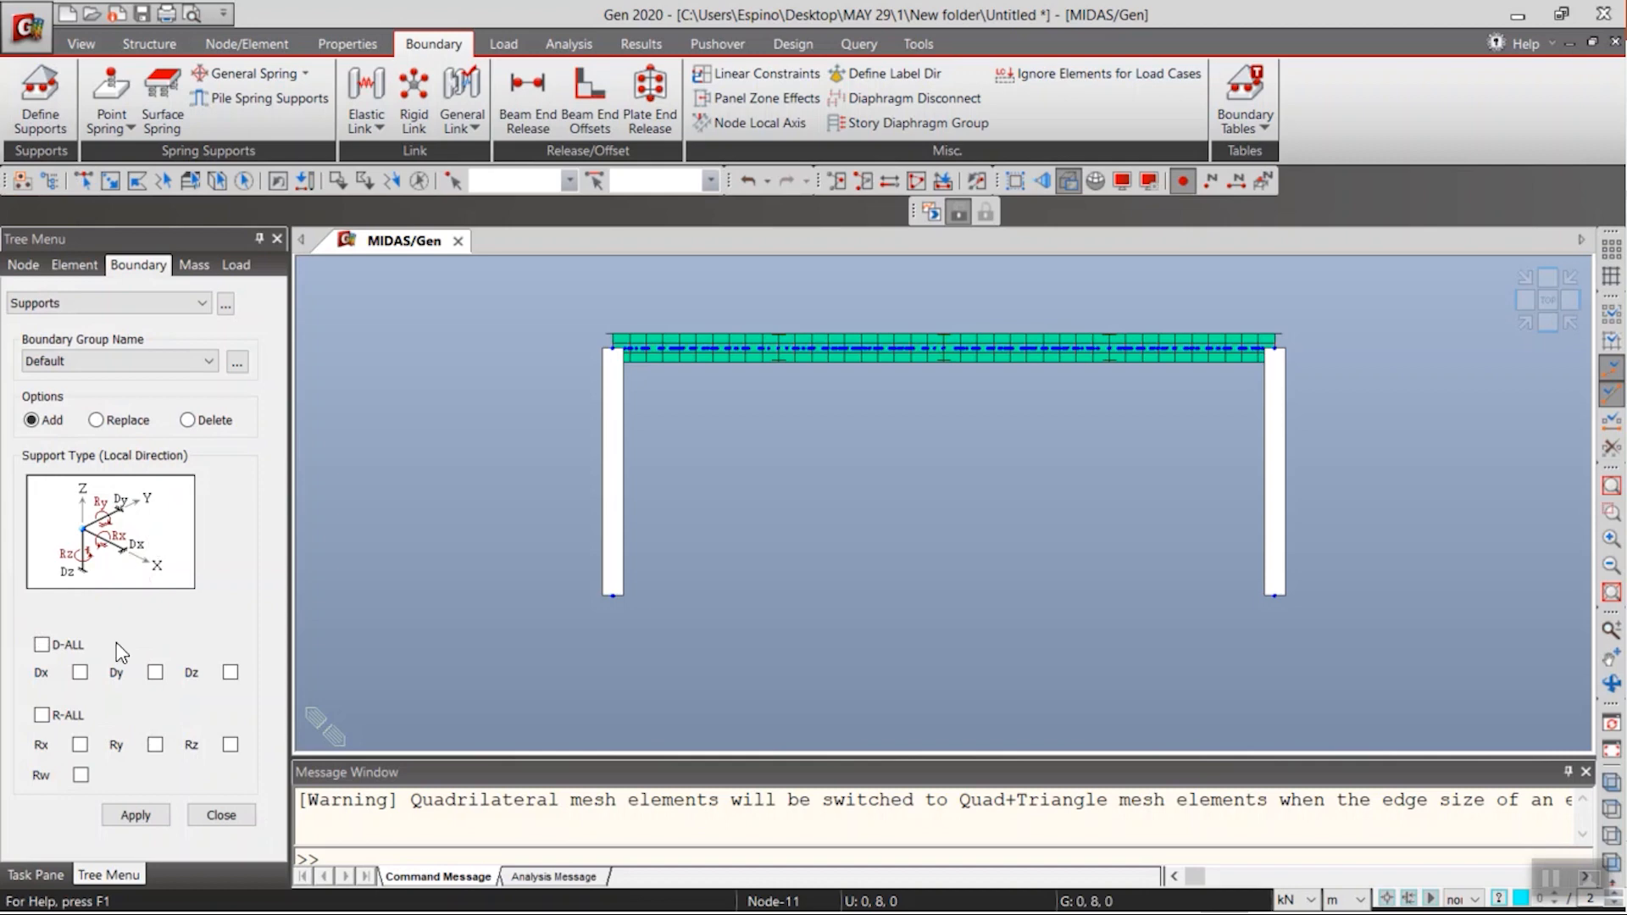
click(41, 714)
click(40, 646)
click(83, 179)
drag(490, 561, 1389, 705)
click(135, 814)
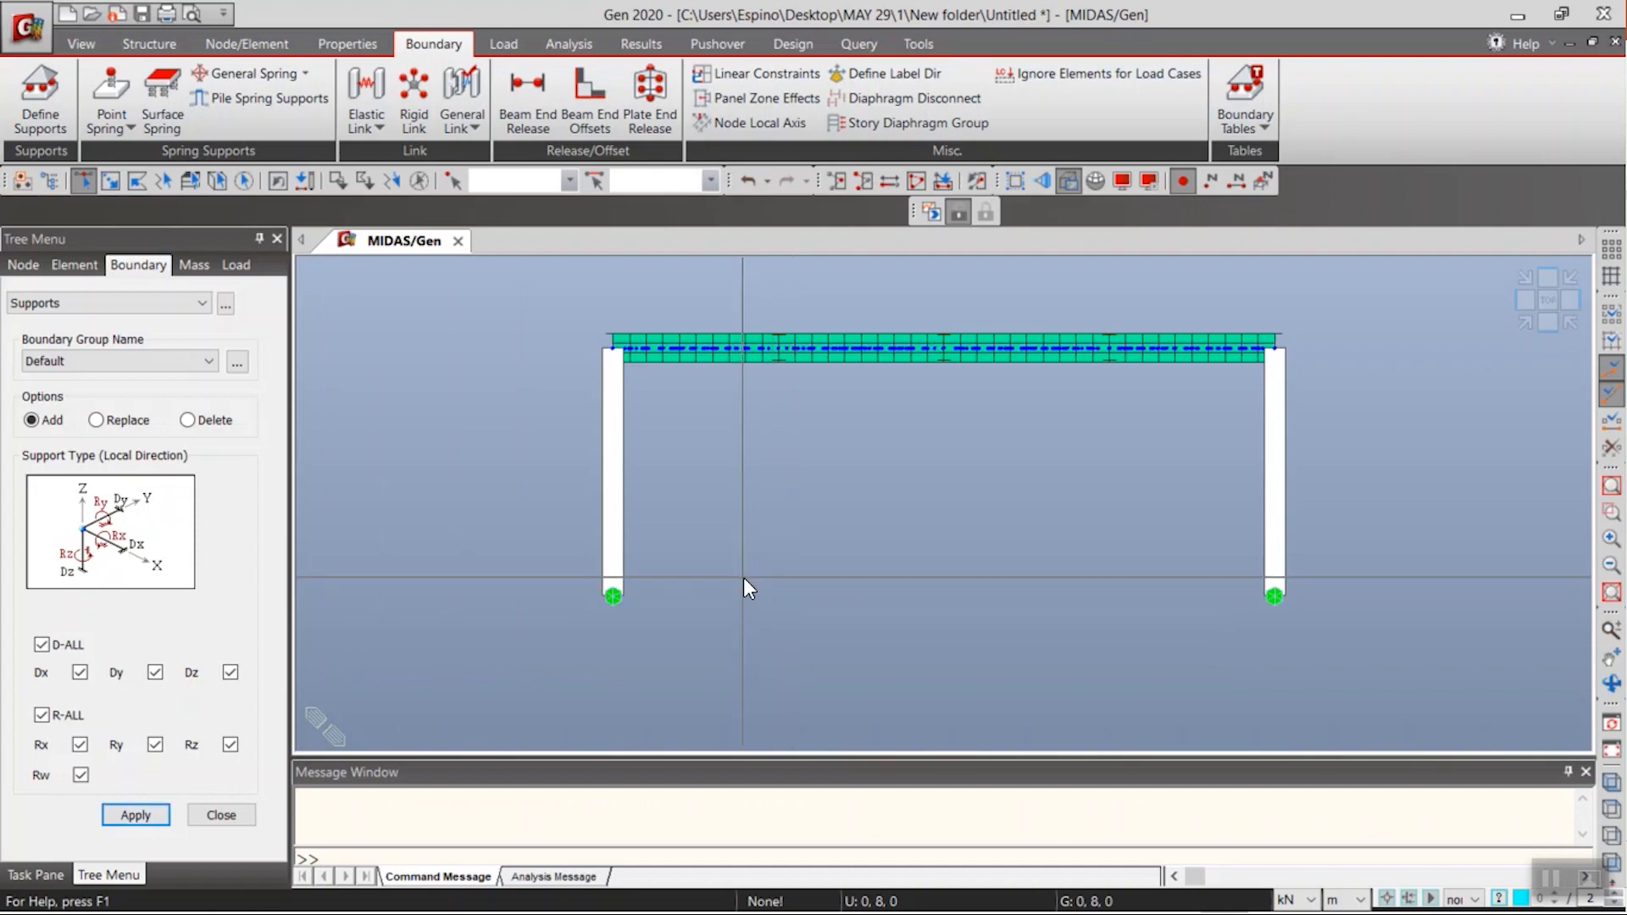
- Hide the node markers and show the model in isometric view with the hidden-surface display switched off
ctrl+middle_drag(689, 560, 747, 596)
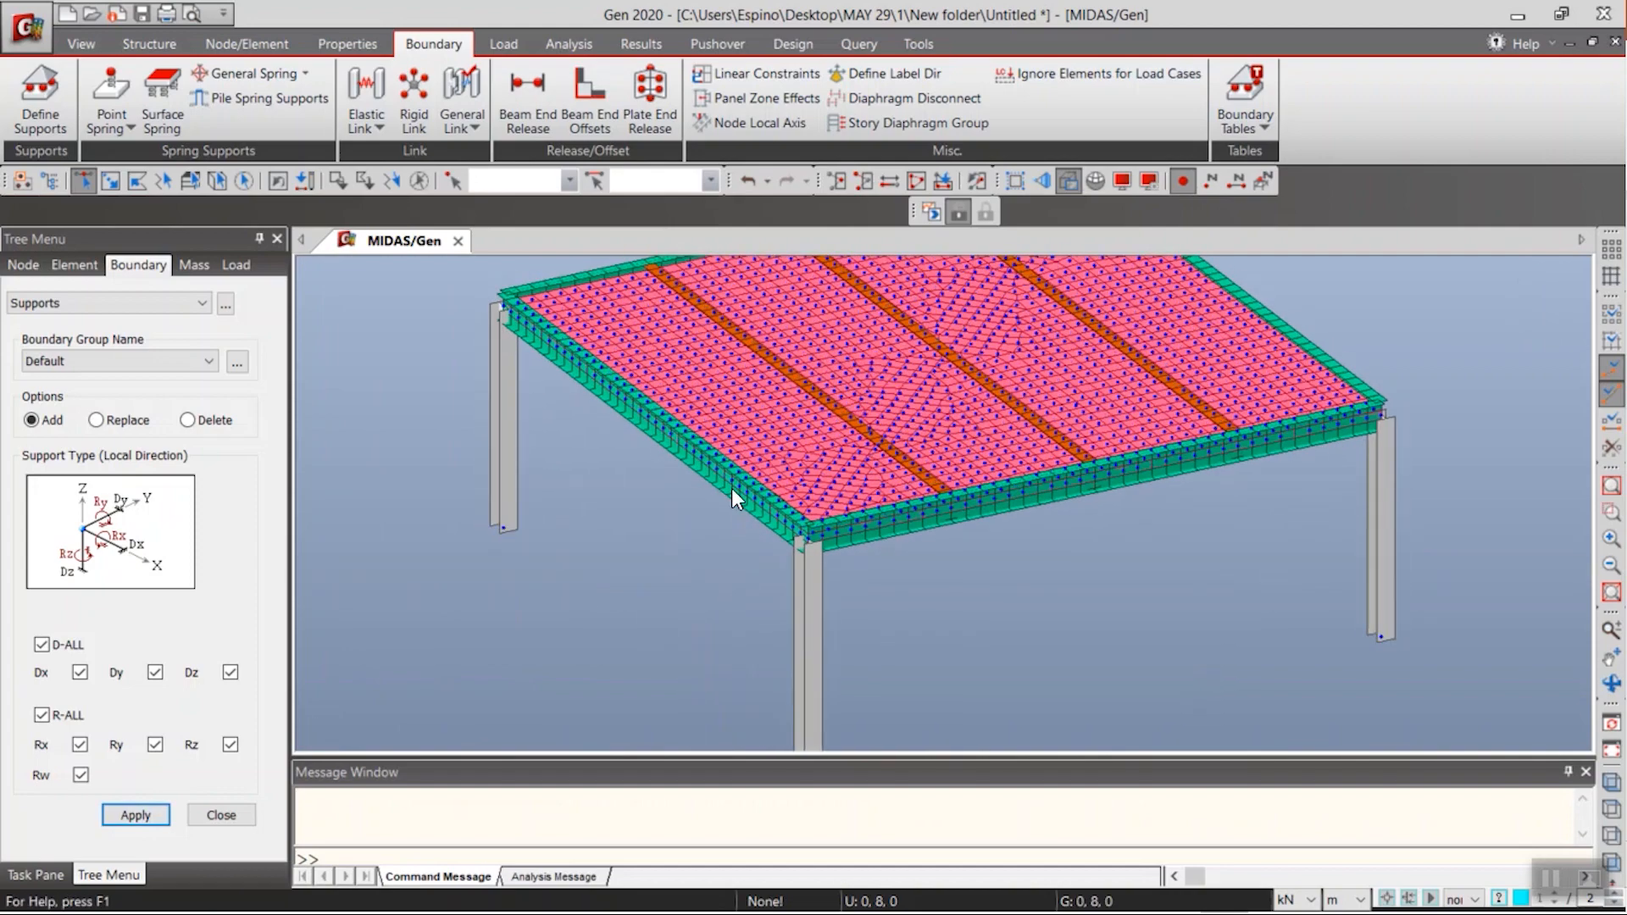
scroll(645, 559, down, 3)
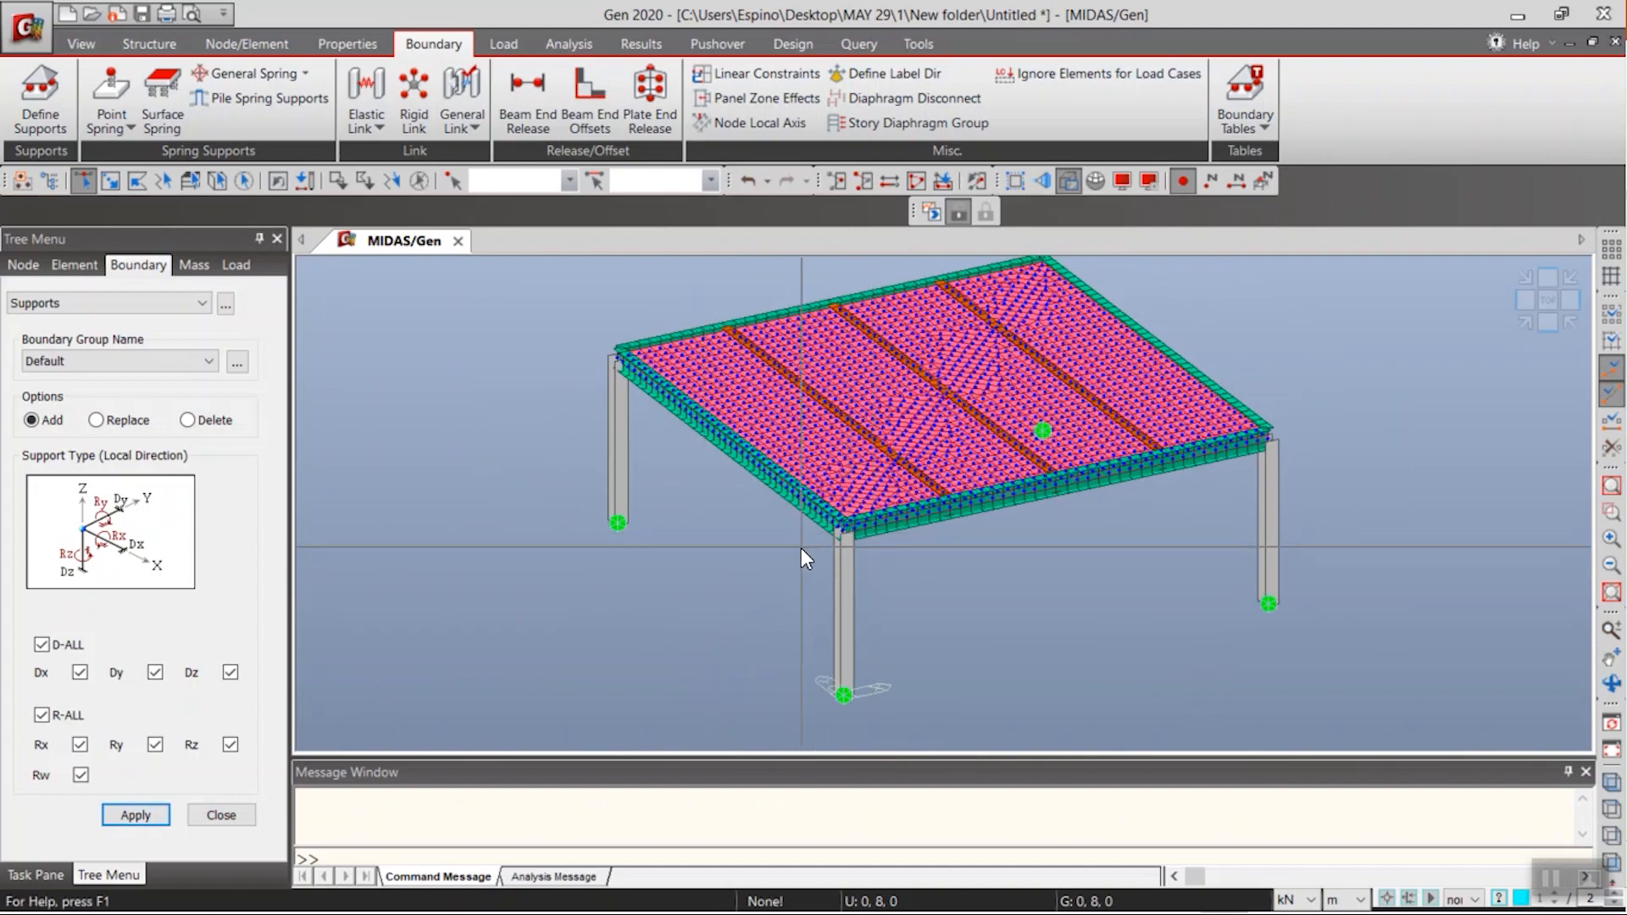
scroll(801, 547, up, 3)
mouse_move(1007, 518)
ctrl+middle_down()
mouse_move(988, 490)
mouse_move(1011, 503)
ctrl+middle_up()
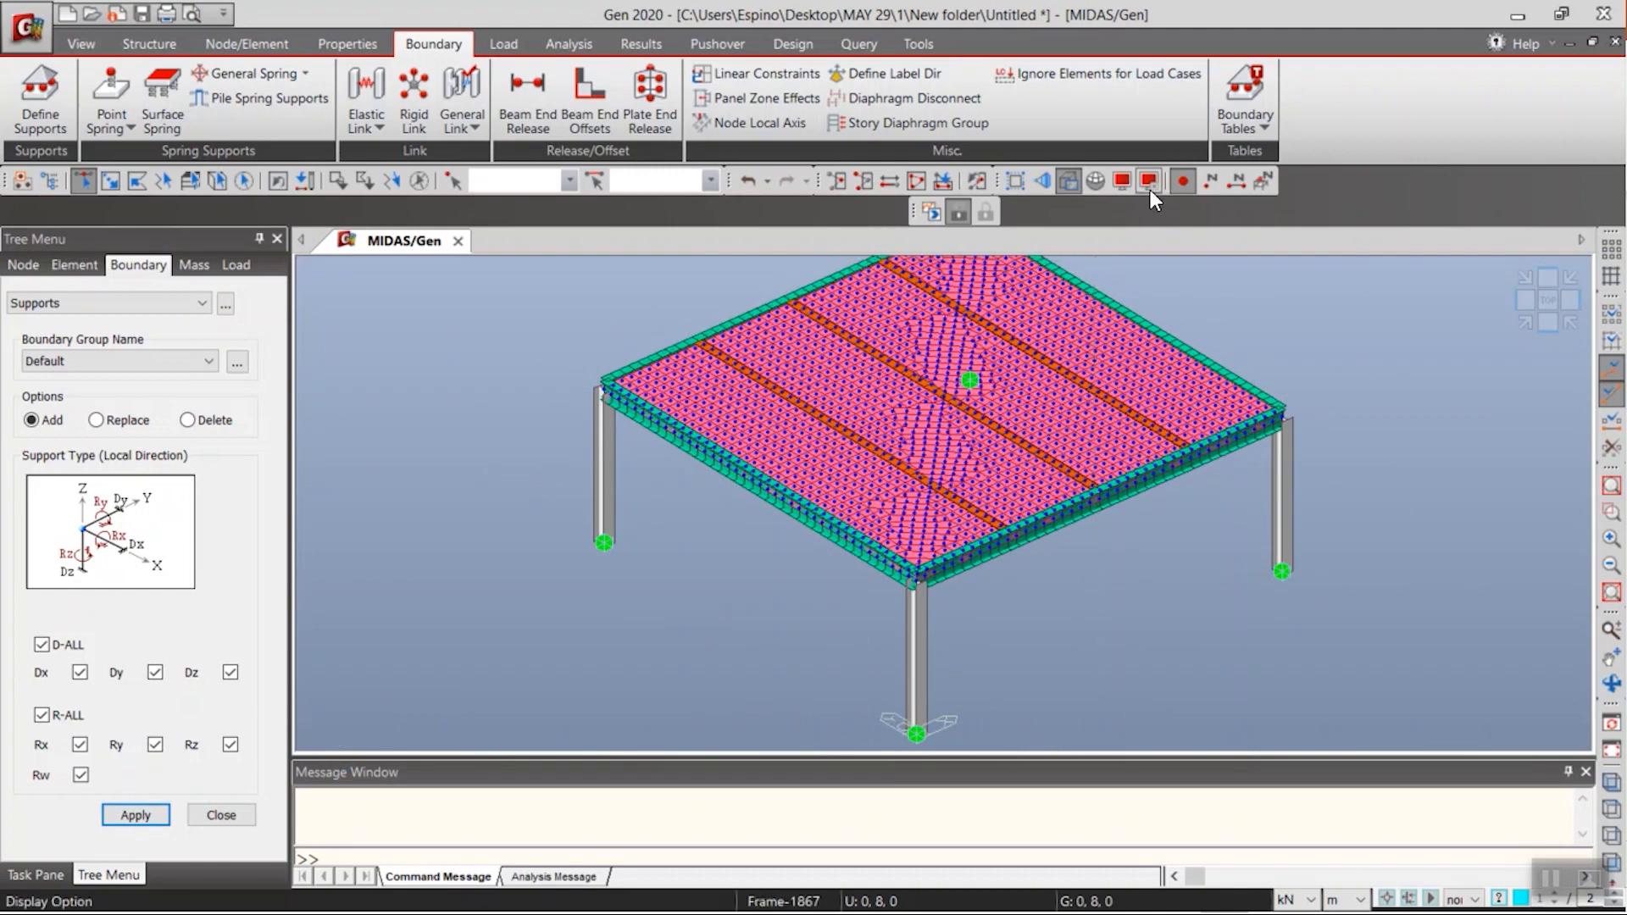
click(1182, 180)
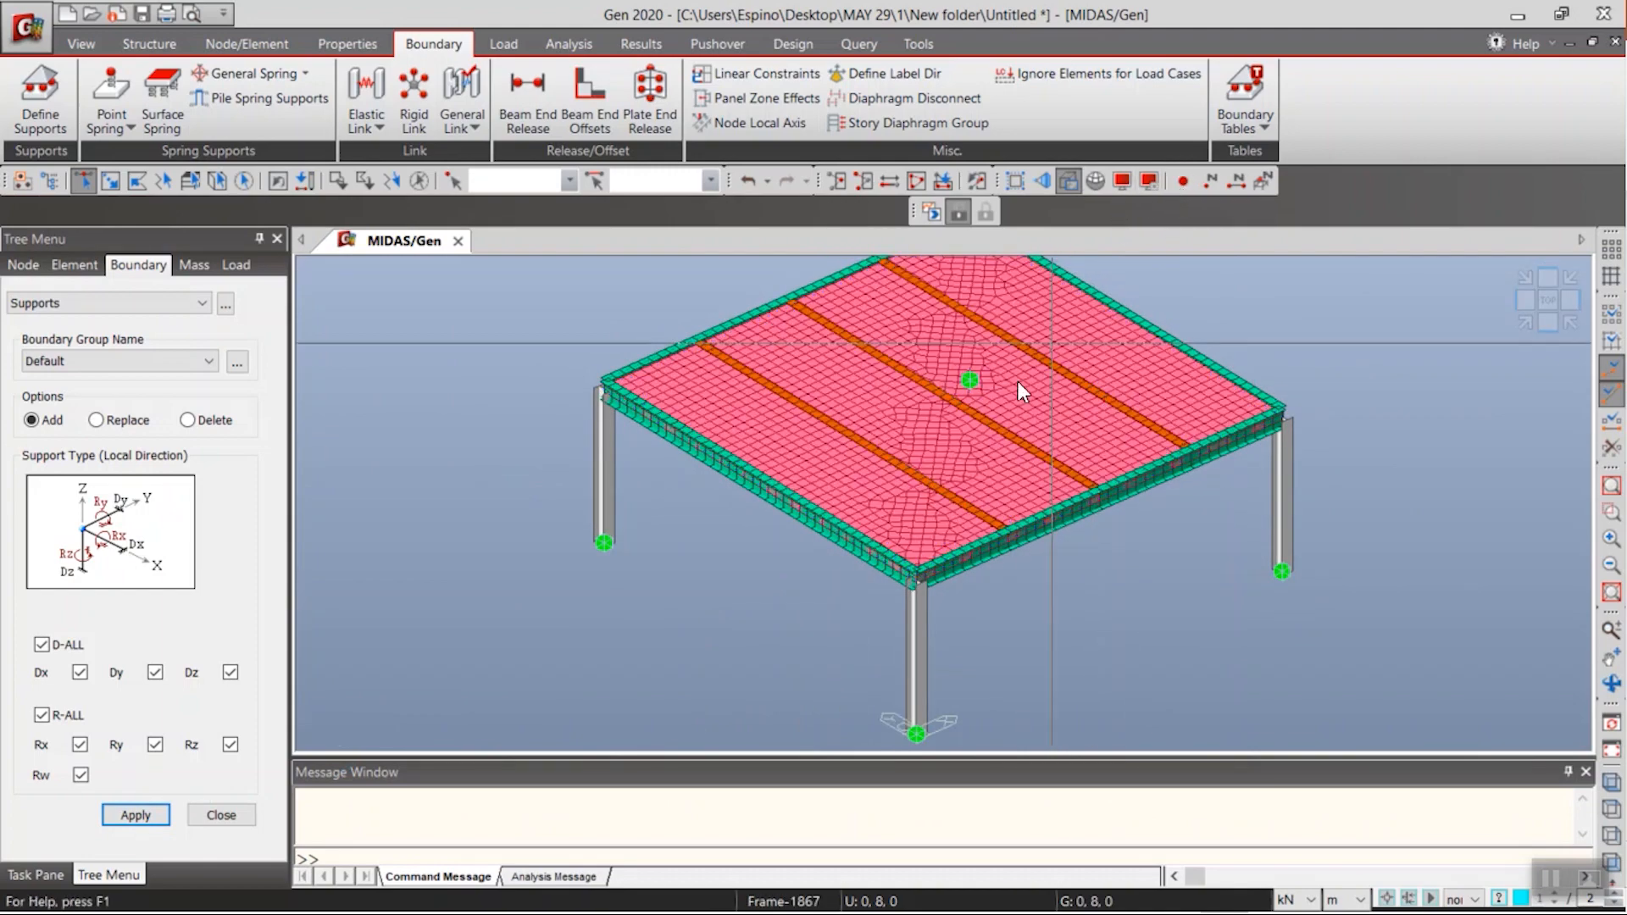
scroll(887, 480, down, 2)
ctrl+middle_drag(751, 483, 886, 502)
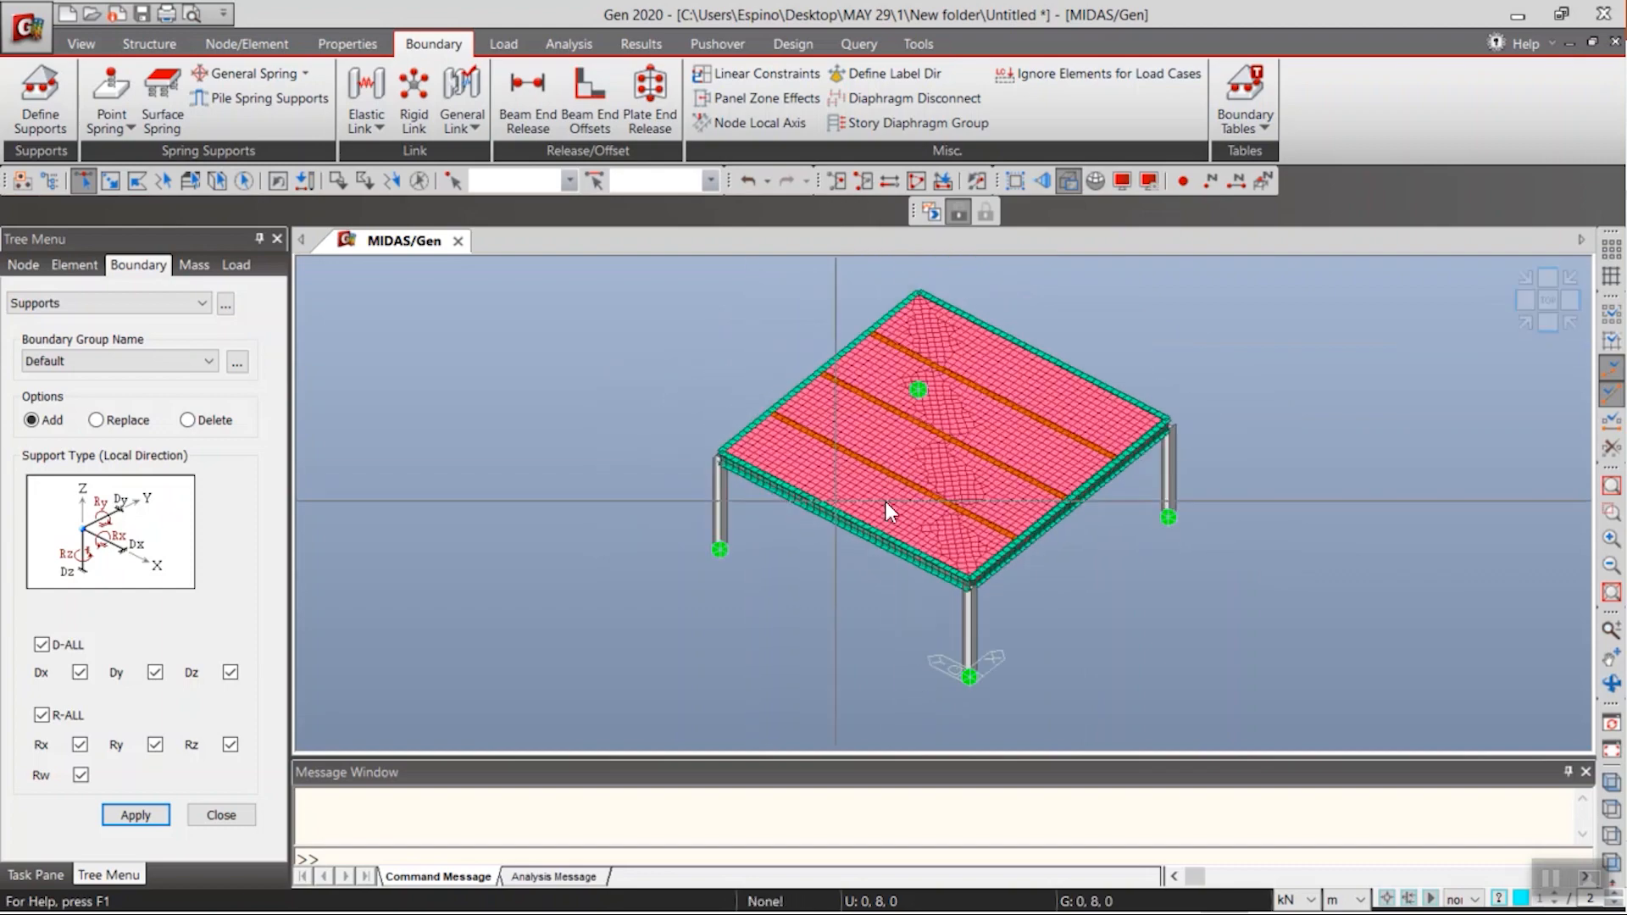
click(1520, 325)
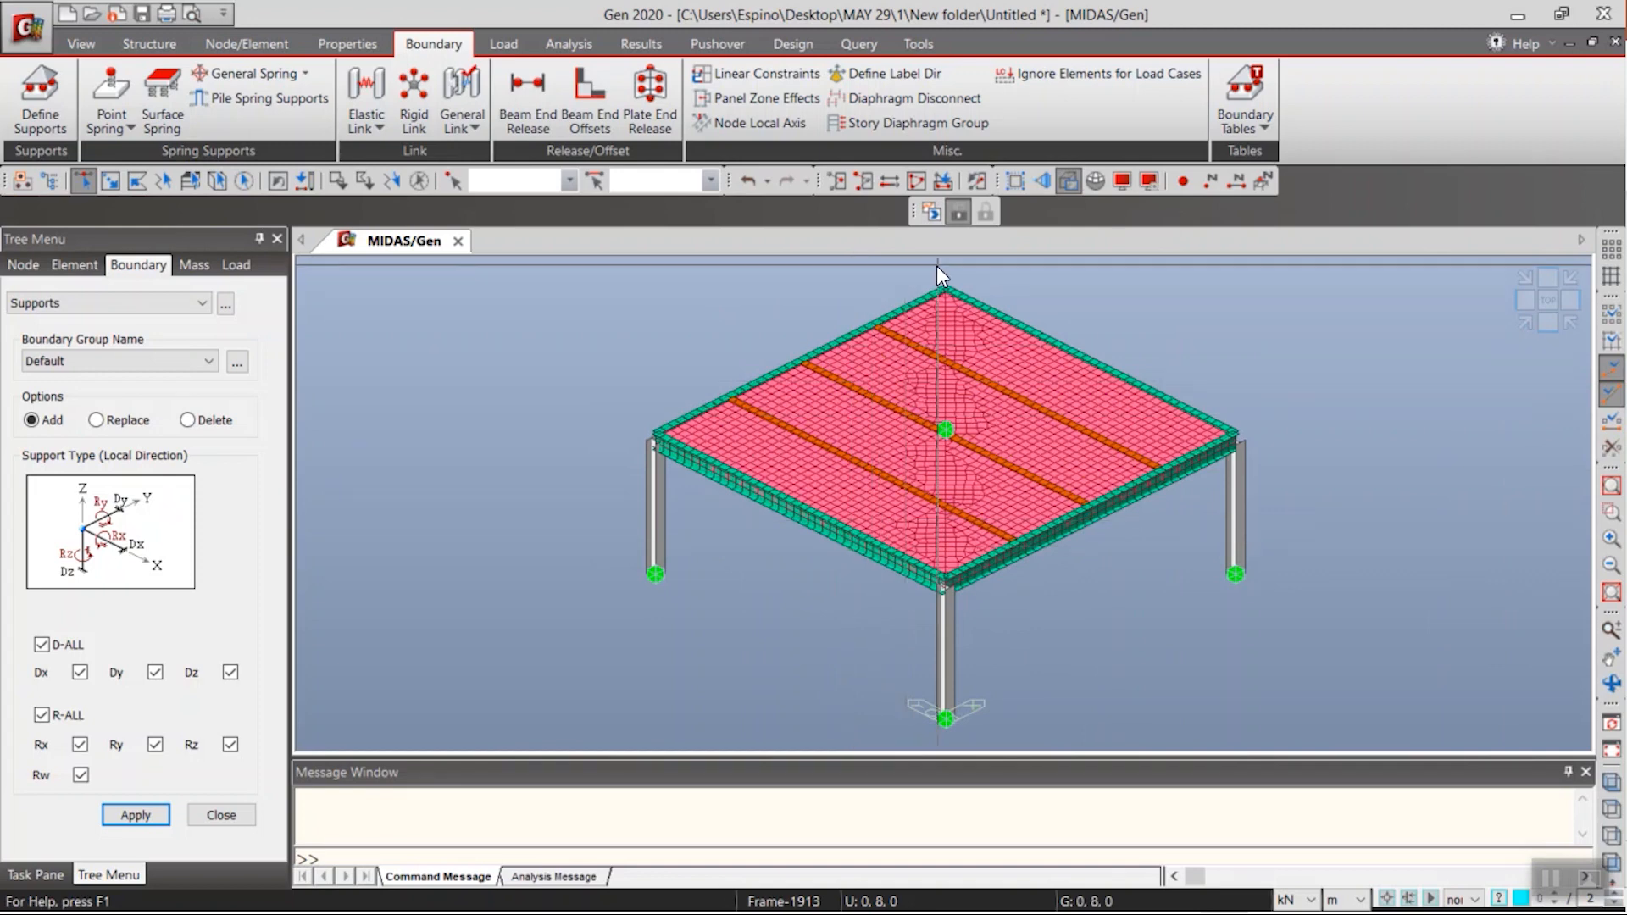
click(1065, 182)
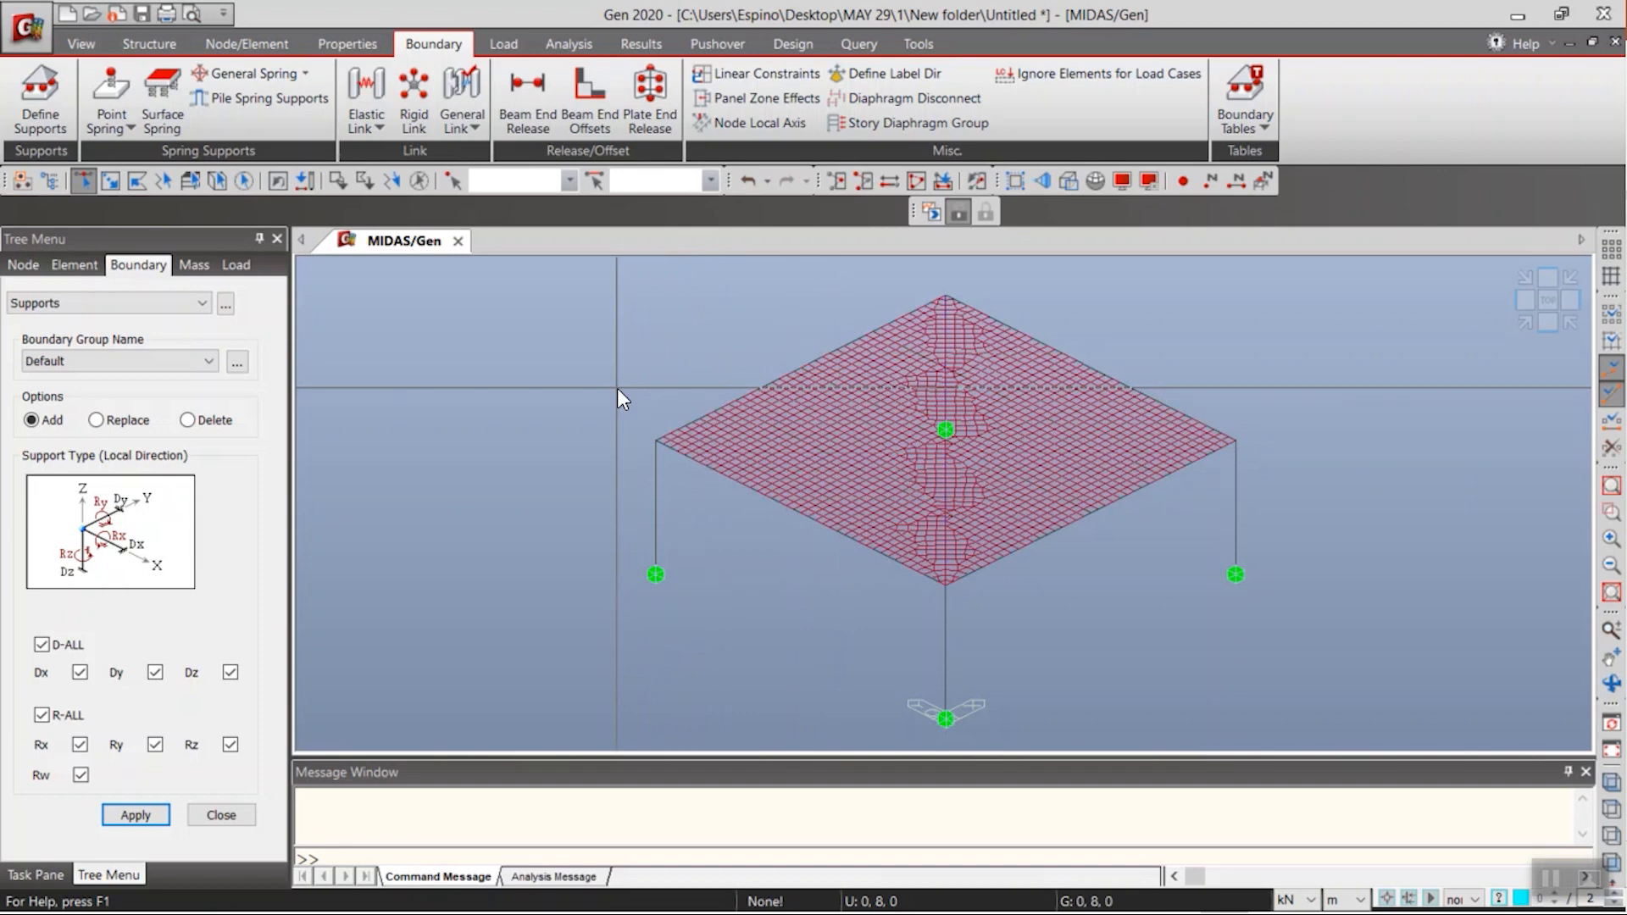
- Set up a Rigid Body type rigid link with node 6, at the slab corner above the column, as master node
click(412, 116)
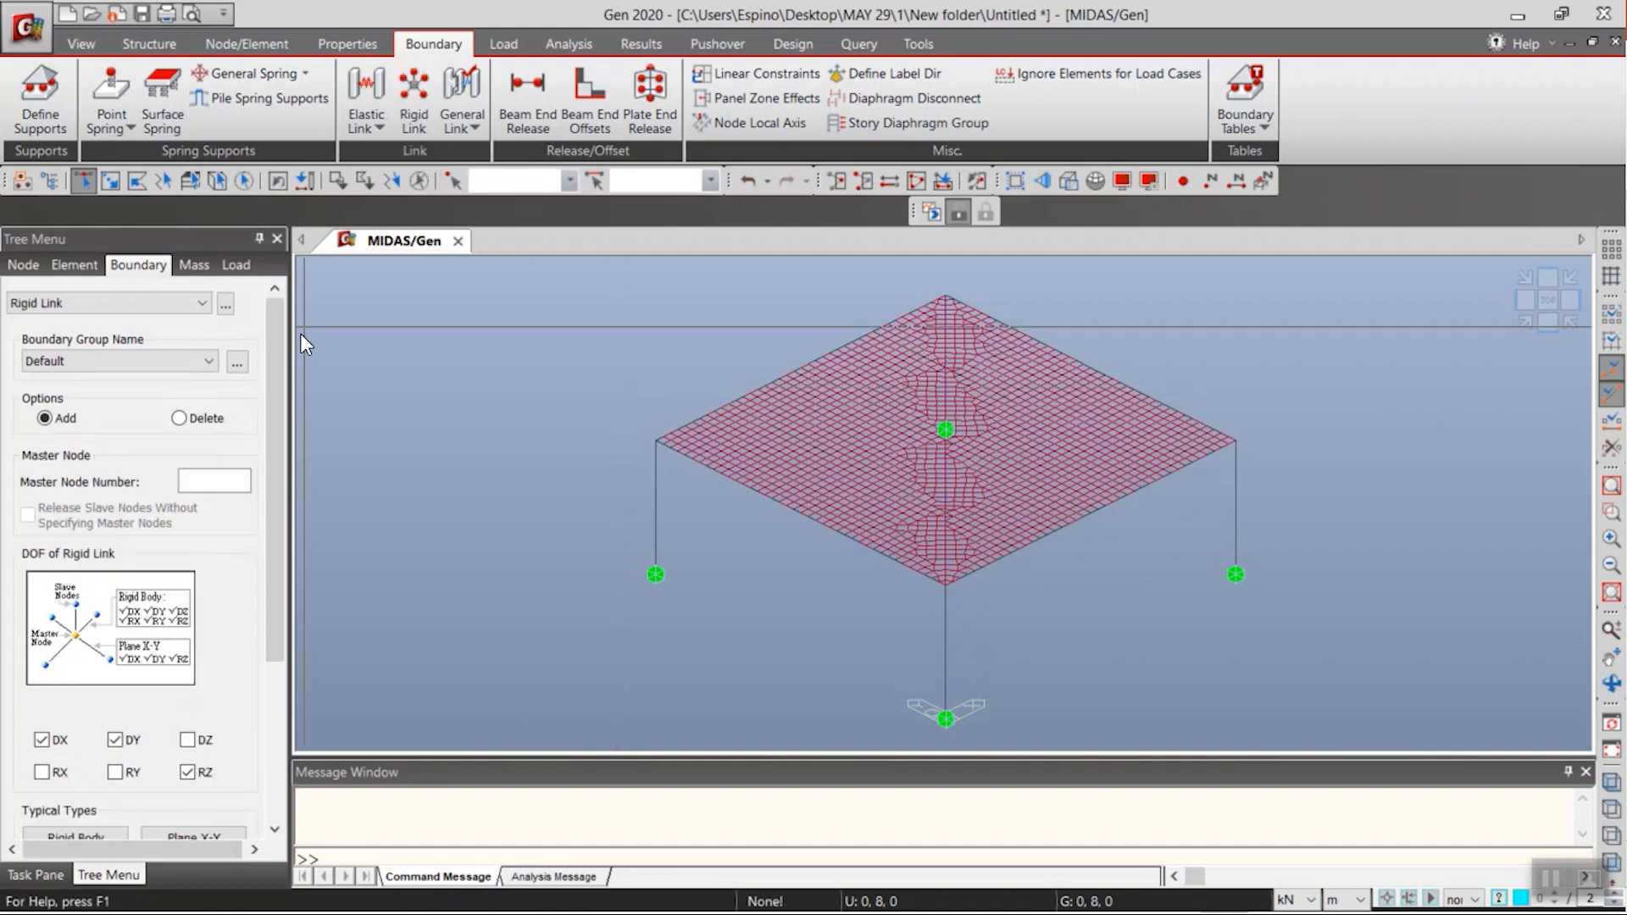
click(72, 839)
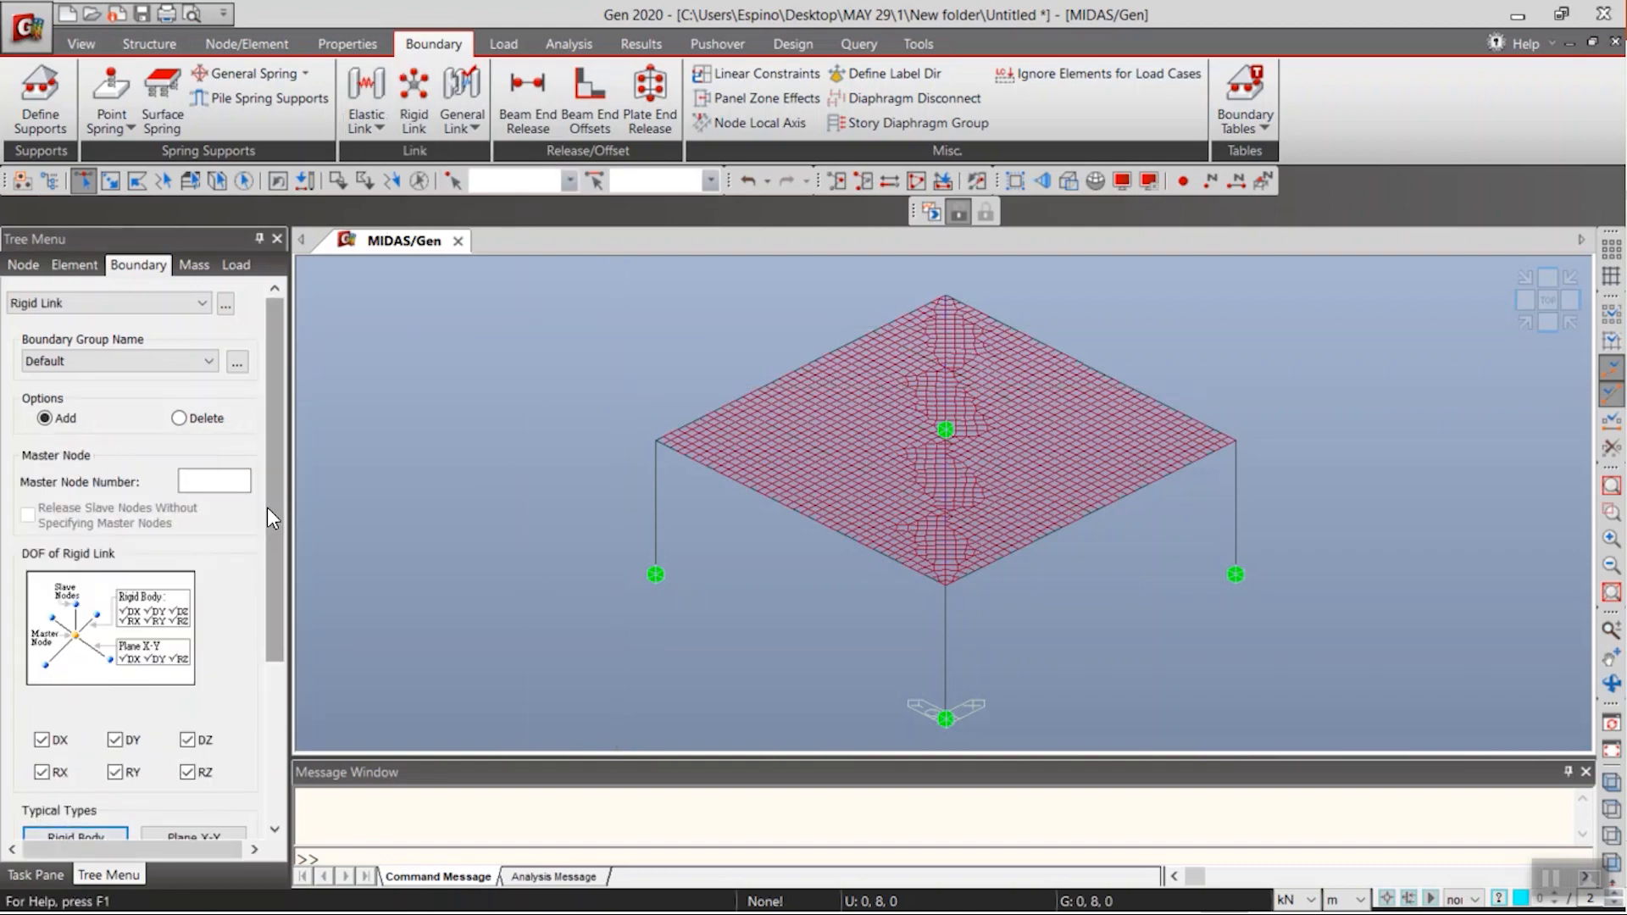
scroll(915, 452, up, 3)
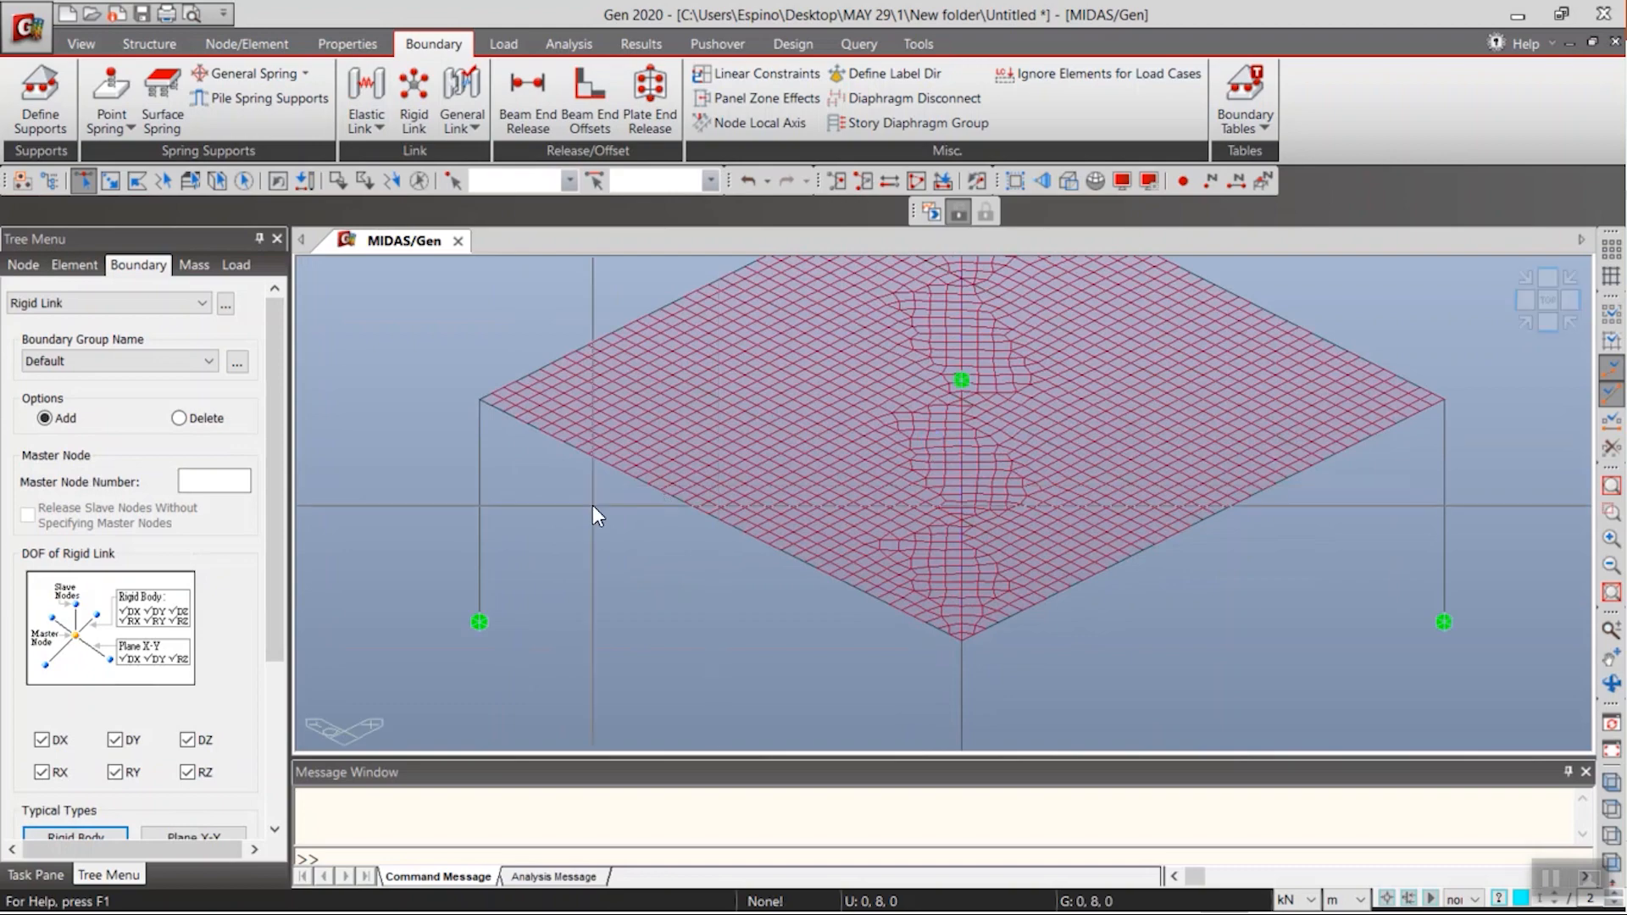
middle_drag(544, 521, 859, 571)
scroll(925, 515, up, 2)
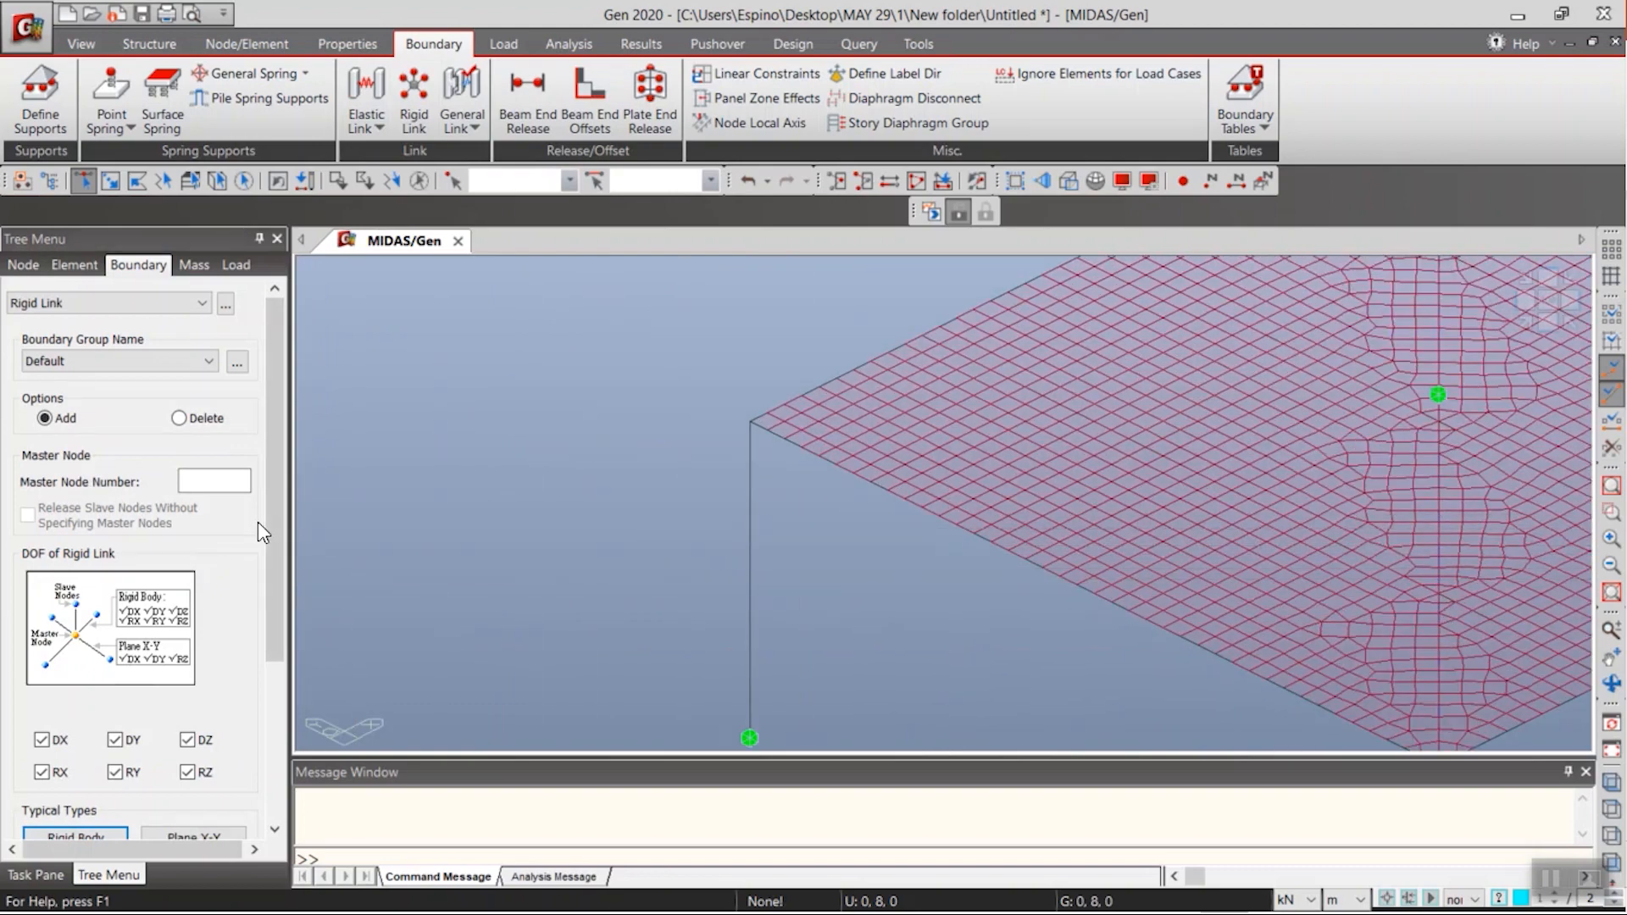
click(208, 481)
click(744, 424)
middle_drag(531, 523, 631, 479)
scroll(1161, 397, up, 2)
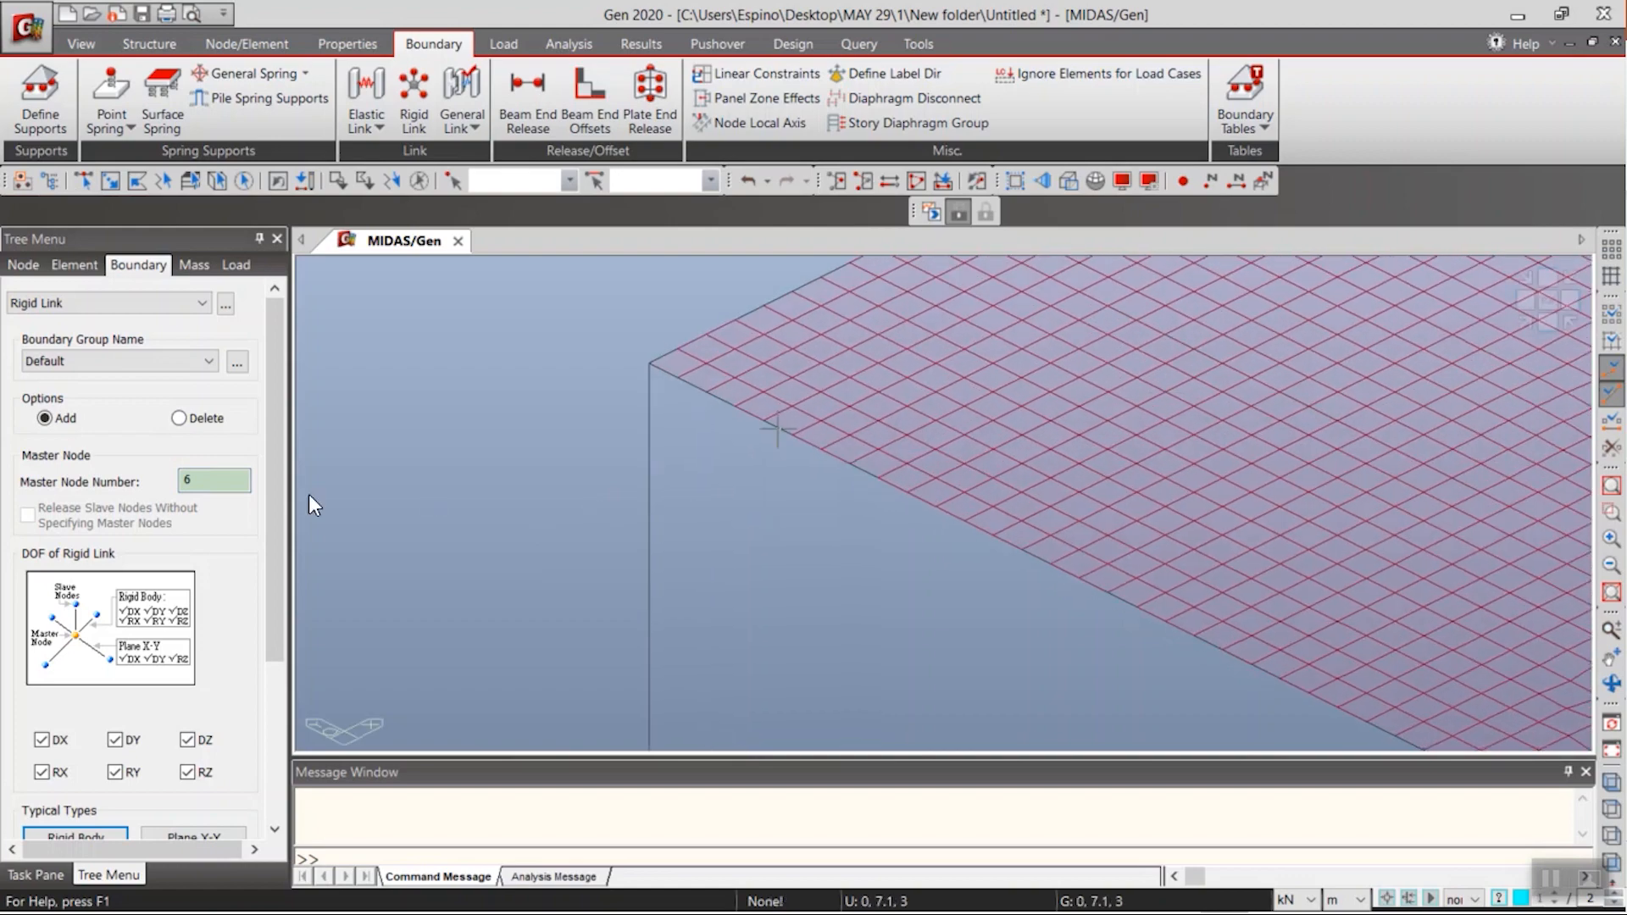
- Select the three mesh nodes around the corner at master node 6 and apply the rigid link to them
click(83, 181)
click(683, 352)
click(707, 364)
click(678, 373)
scroll(272, 676, down, 2)
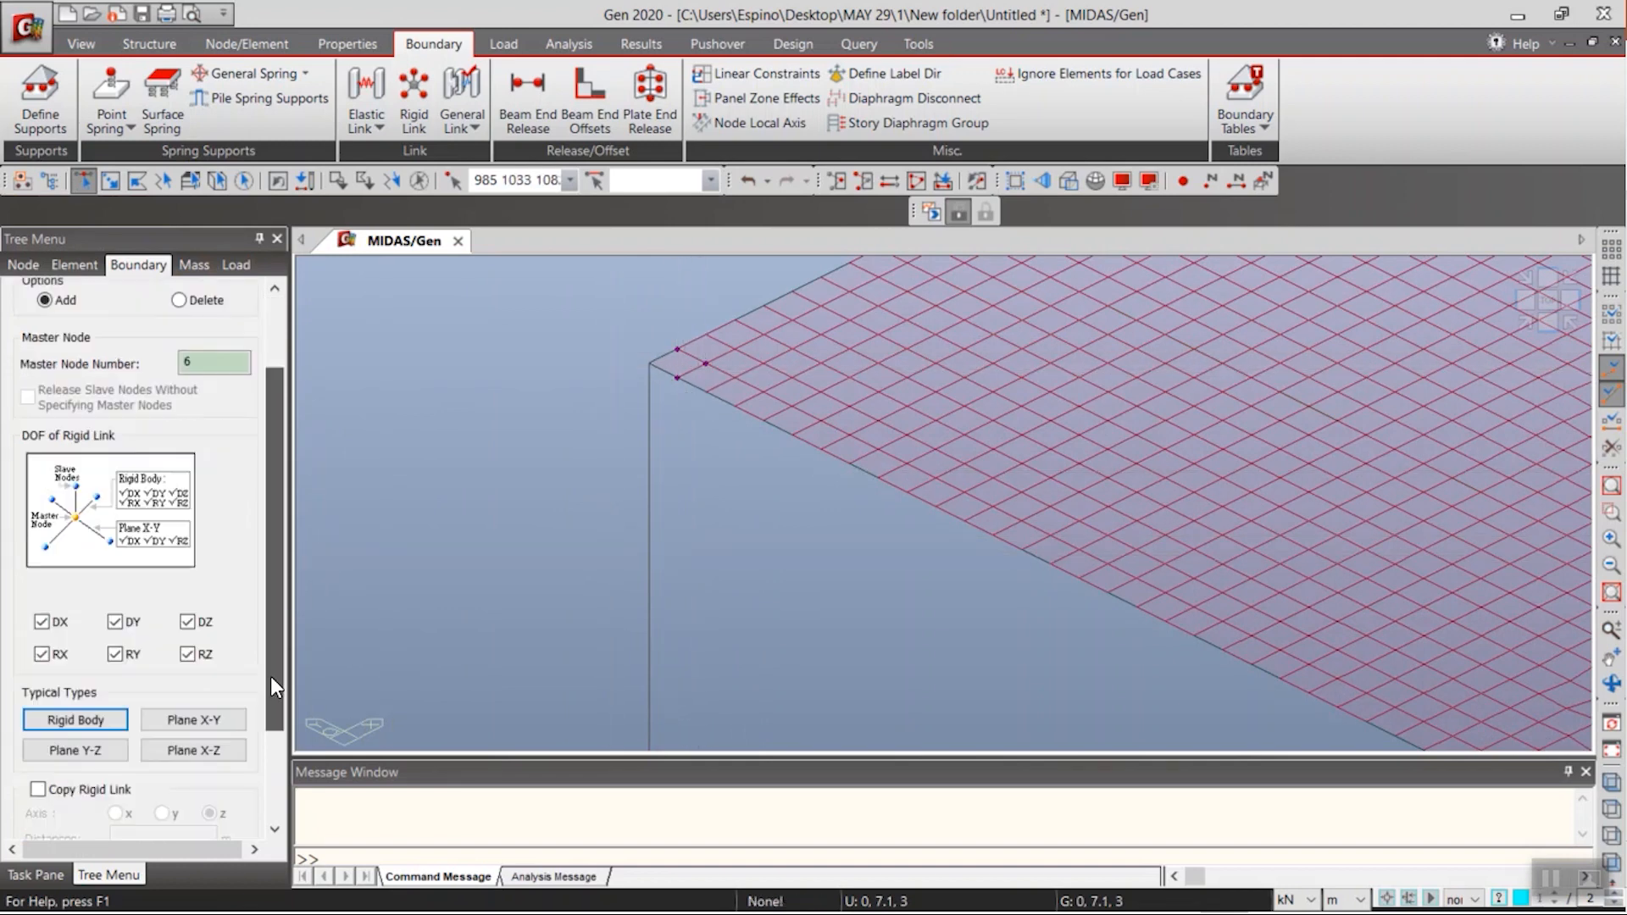
scroll(271, 676, down, 2)
click(140, 786)
- Examine the new rigid link at the slab corner and the remaining corners of the meshed slab
scroll(770, 521, up, 3)
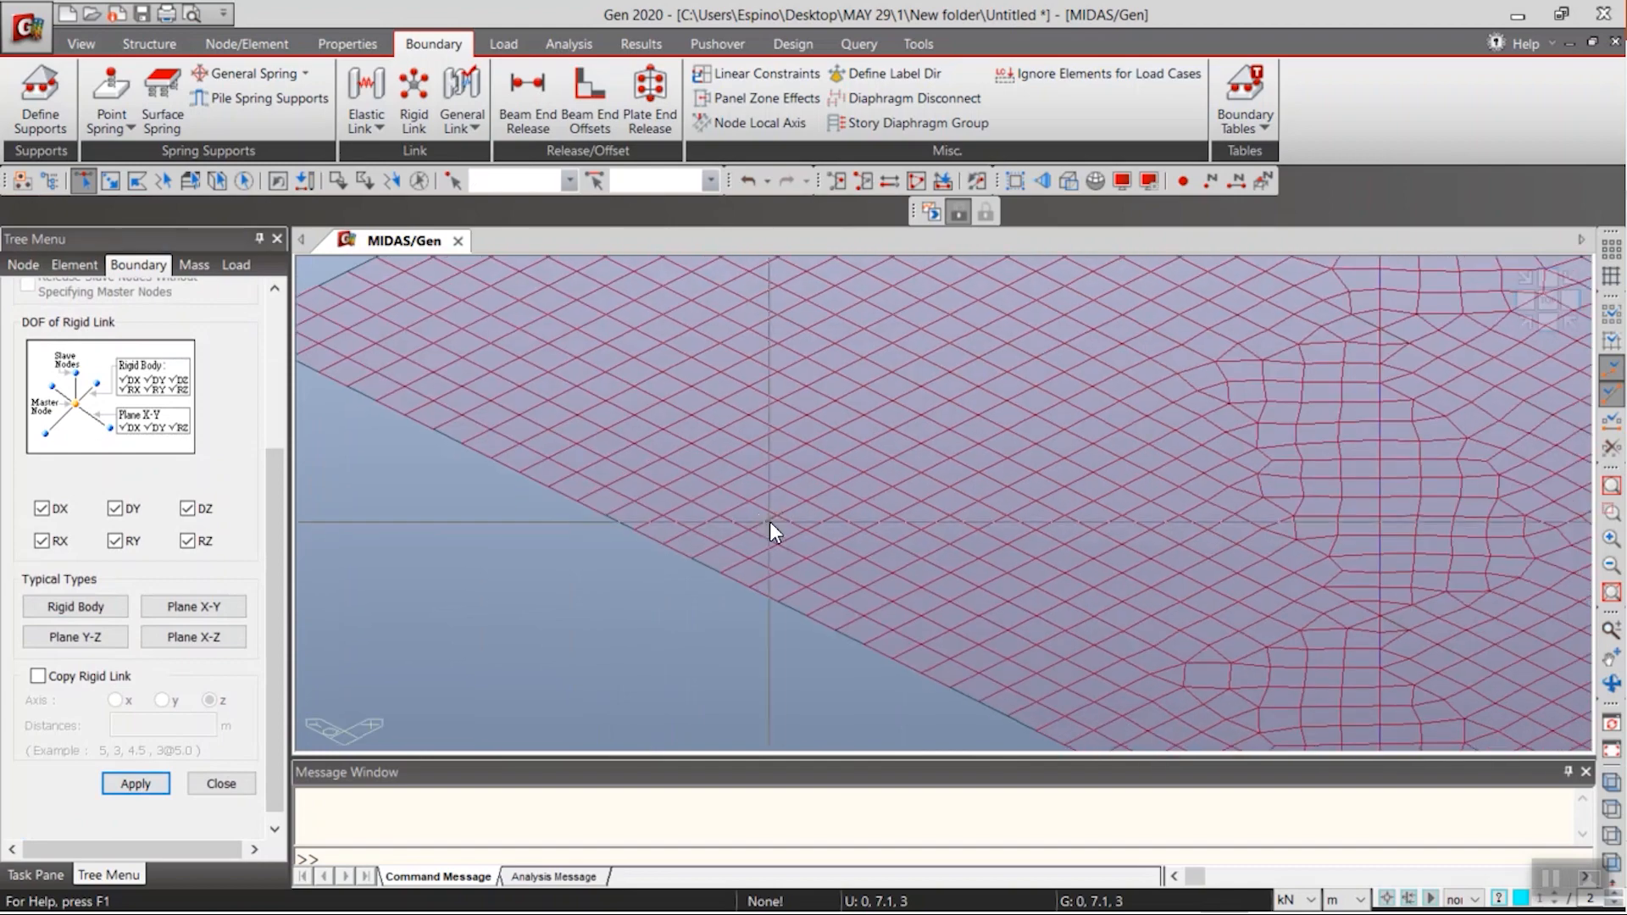
scroll(572, 587, down, 3)
scroll(567, 588, up, 2)
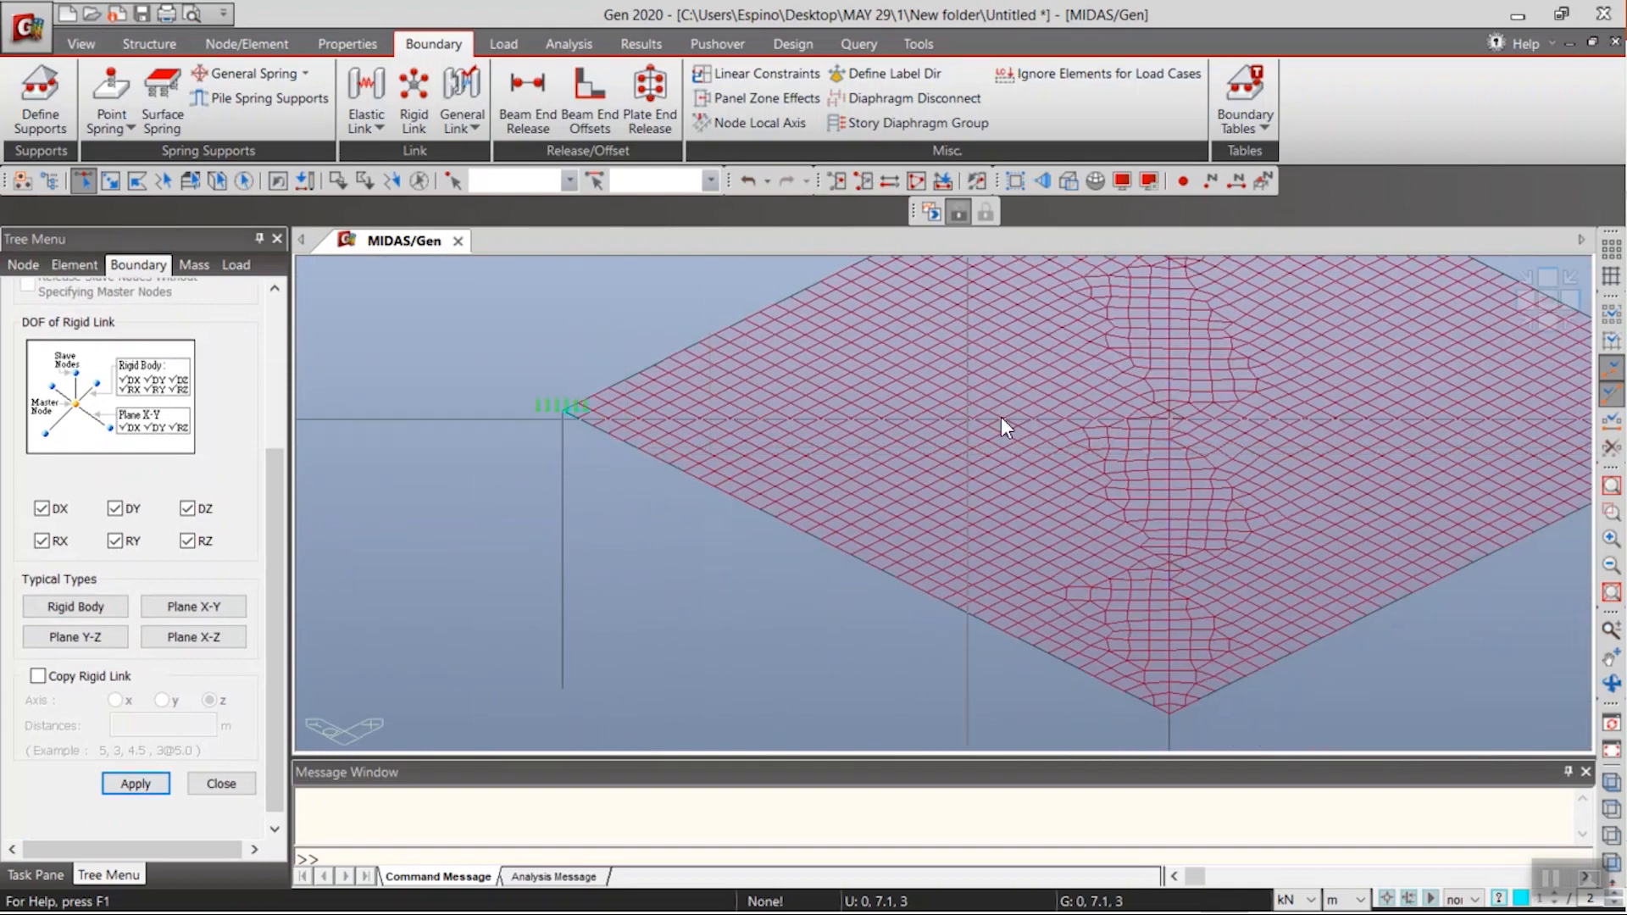
middle_drag(1289, 466, 919, 472)
middle_drag(1286, 429, 1133, 480)
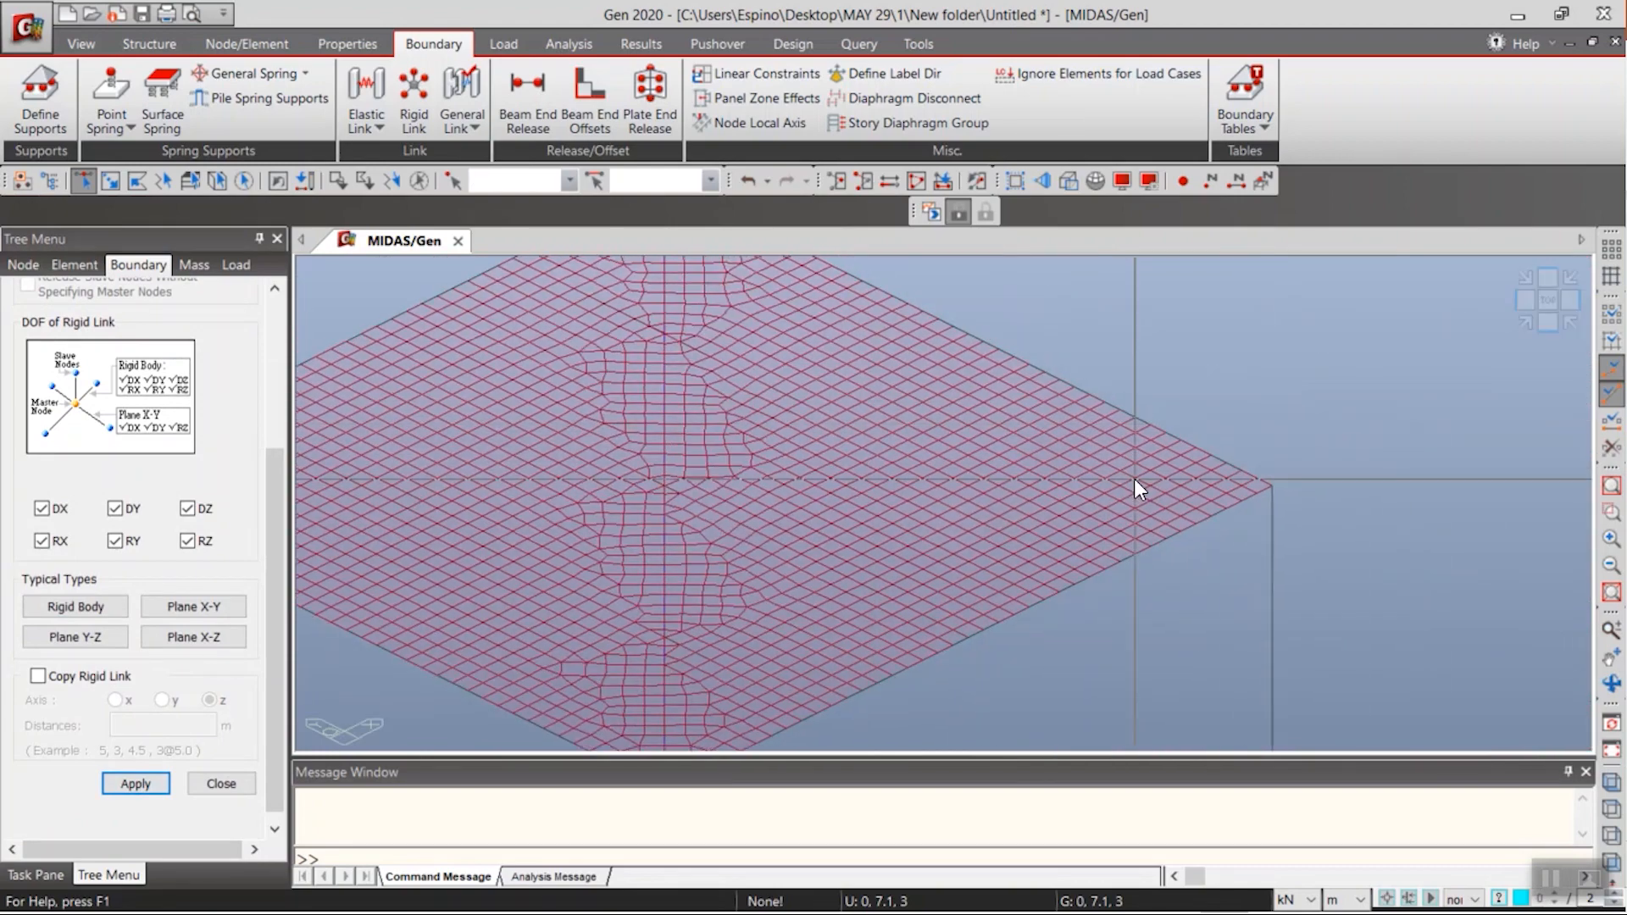
scroll(1102, 482, down, 2)
middle_drag(675, 483, 916, 503)
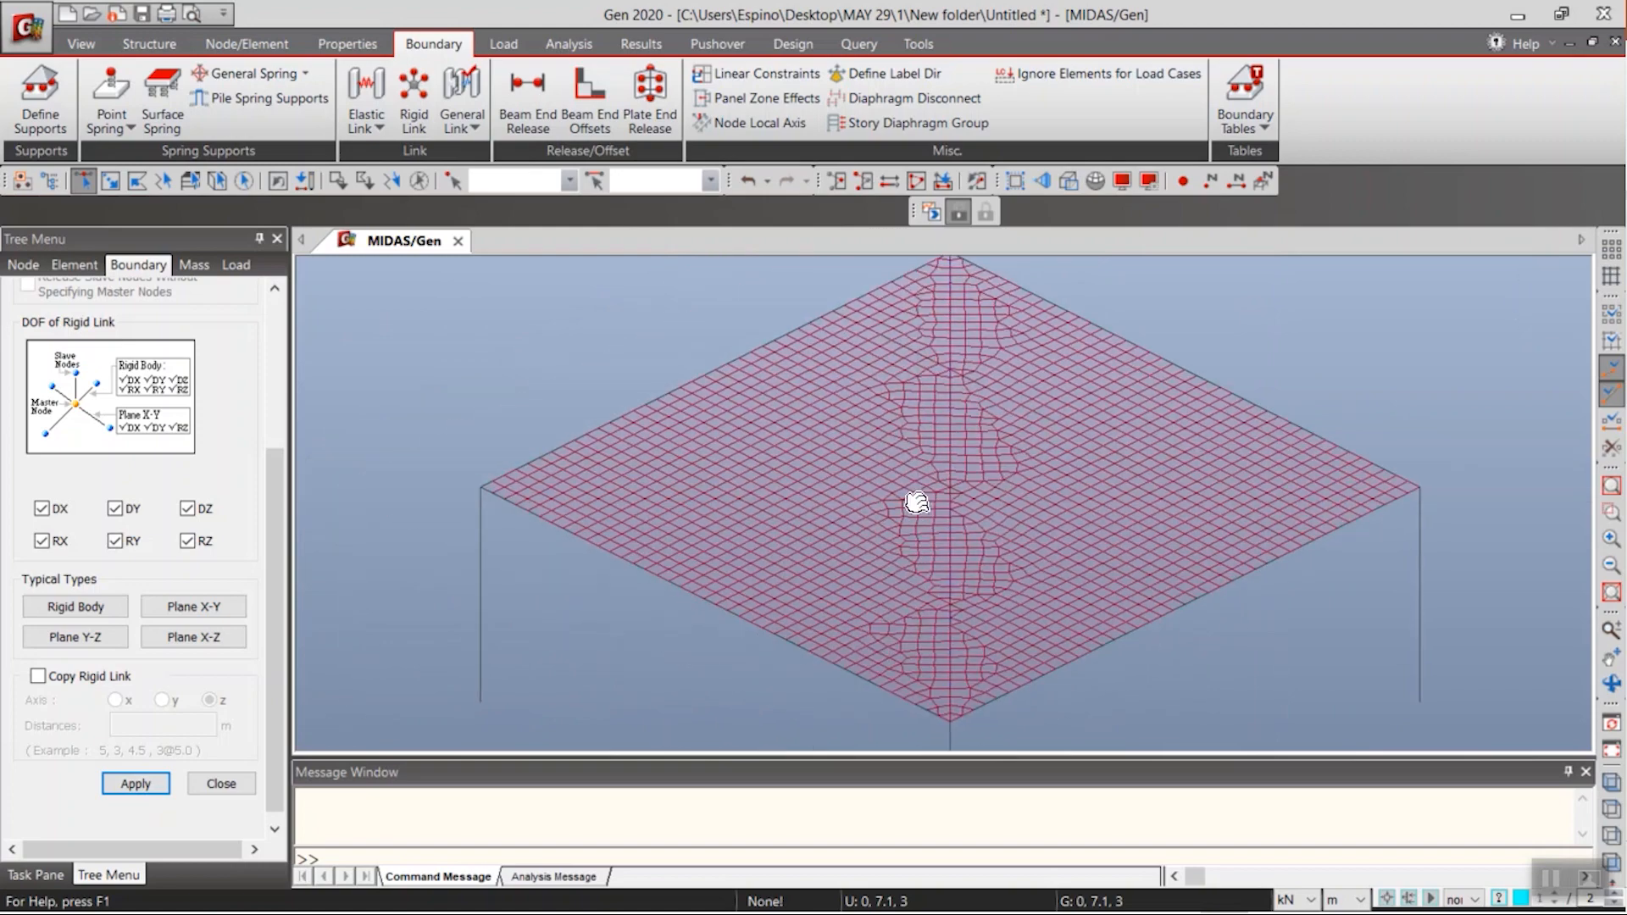
middle_drag(1129, 528, 974, 550)
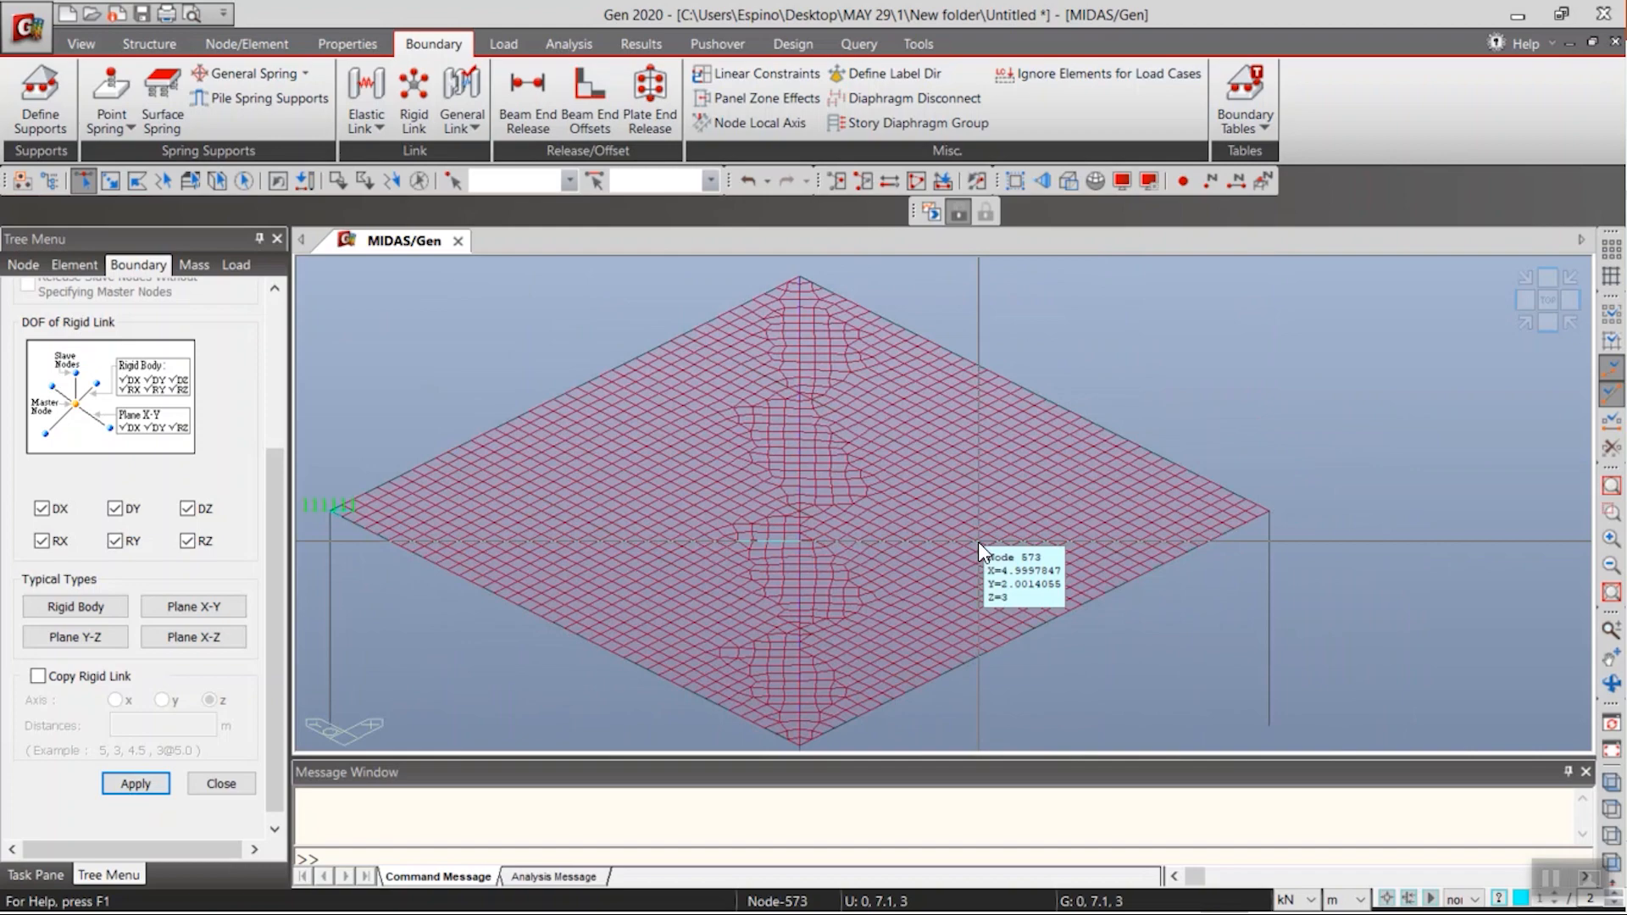
- Pick node 5 at the opposite slab corner as the master node of the next rigid link
scroll(1101, 540, up, 2)
middle_drag(1346, 529, 1099, 505)
scroll(932, 573, up, 2)
scroll(1376, 435, up, 3)
middle_drag(1206, 494, 1137, 485)
scroll(1136, 483, up, 3)
scroll(1282, 467, up, 1)
scroll(1283, 468, up, 1)
middle_drag(1400, 427, 1111, 430)
scroll(1096, 470, up, 3)
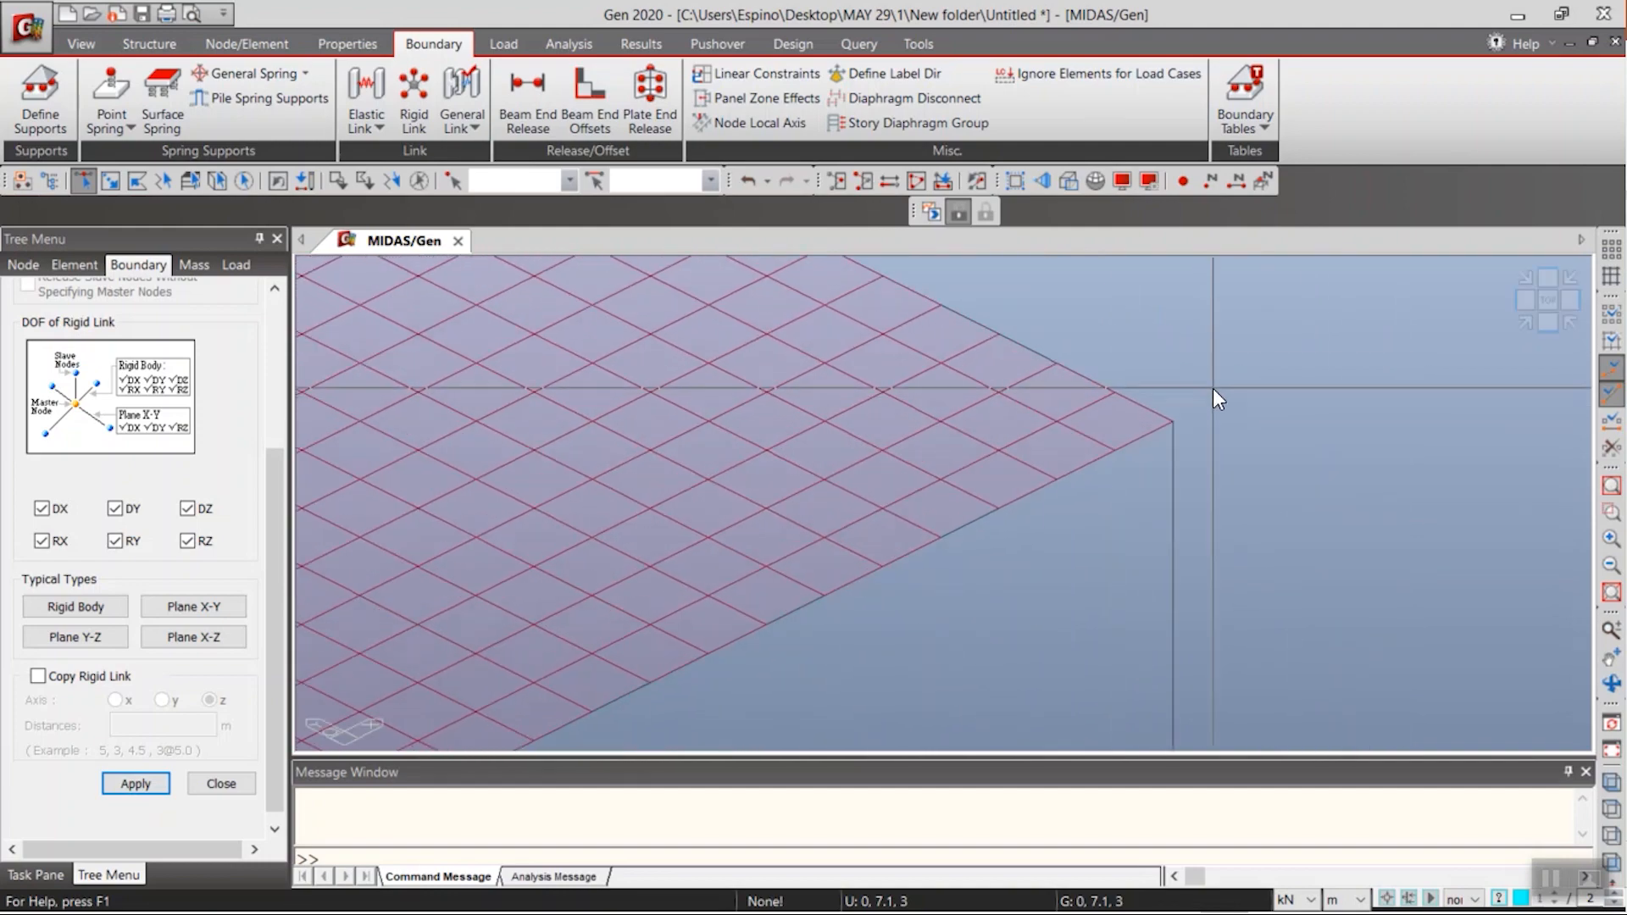
drag(278, 512, 319, 282)
click(216, 480)
click(1163, 424)
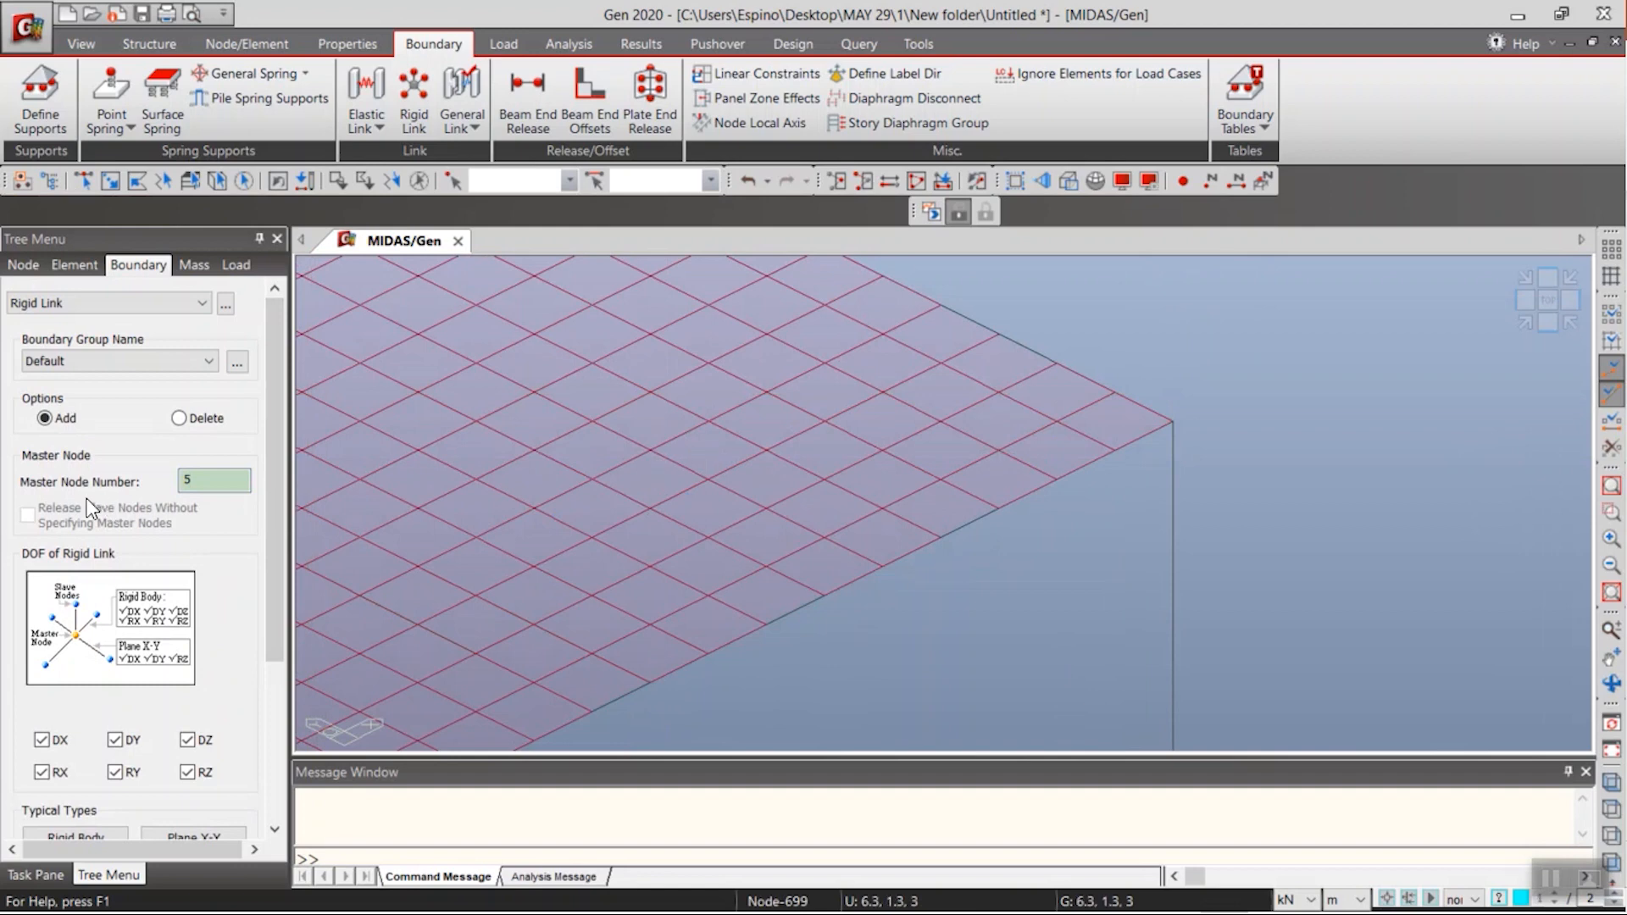
- Select the three mesh nodes around the corner at master node 5 and apply the rigid link to them
click(83, 180)
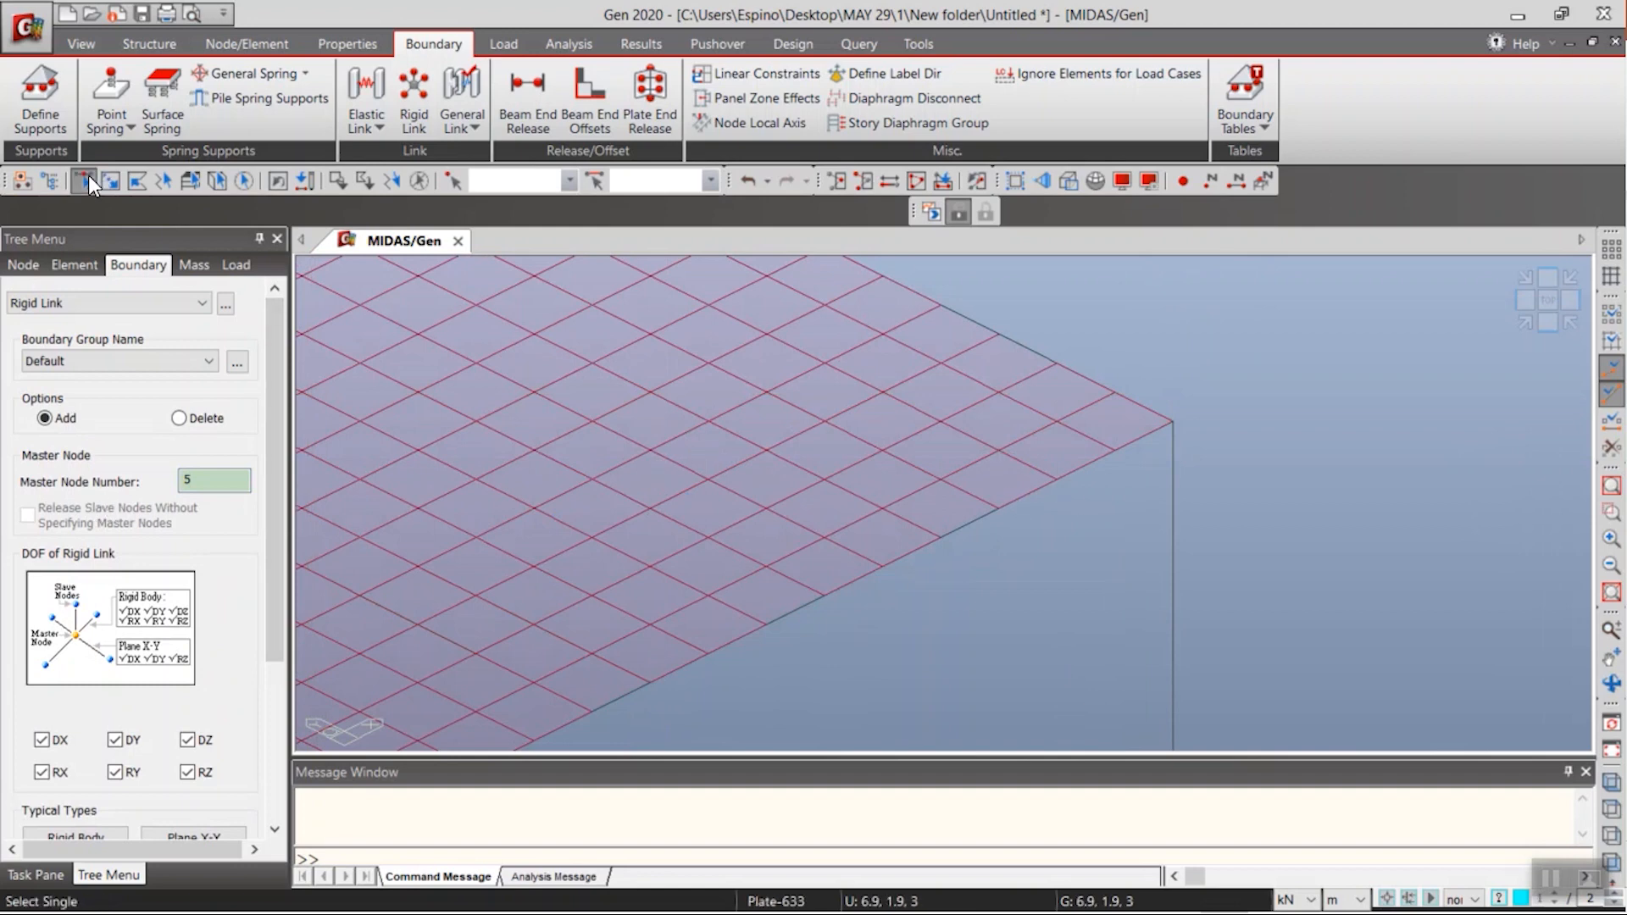
click(1113, 394)
click(1056, 420)
click(1114, 451)
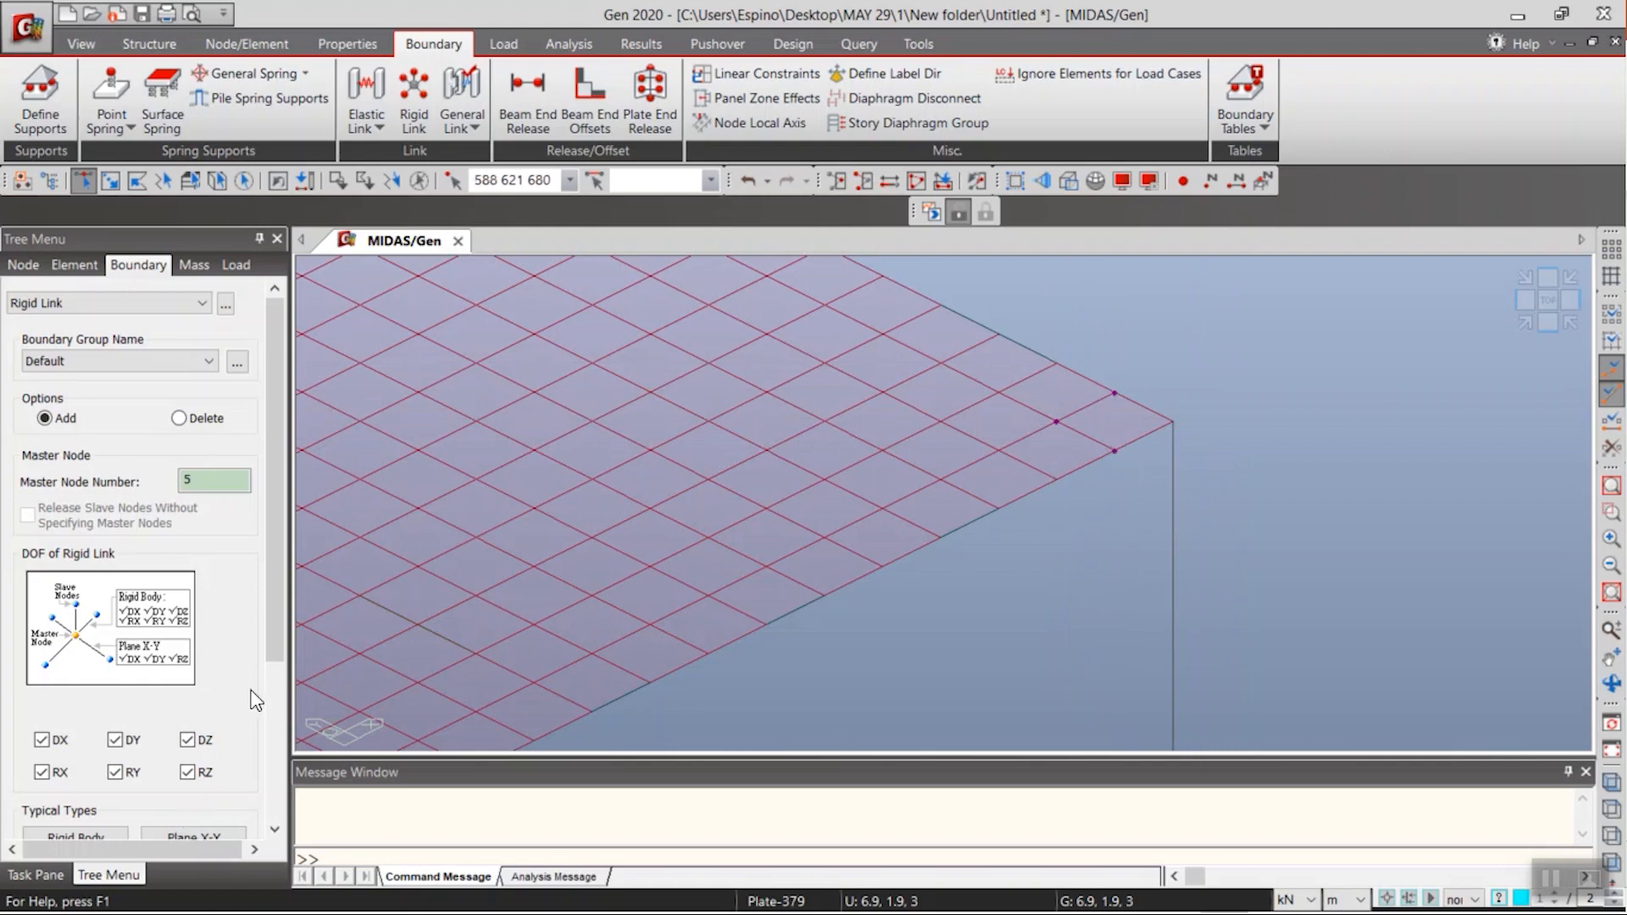
scroll(254, 700, down, 5)
click(135, 802)
- Pick node 1 at the next unlinked slab corner as the master node of the rigid link
scroll(836, 555, down, 2)
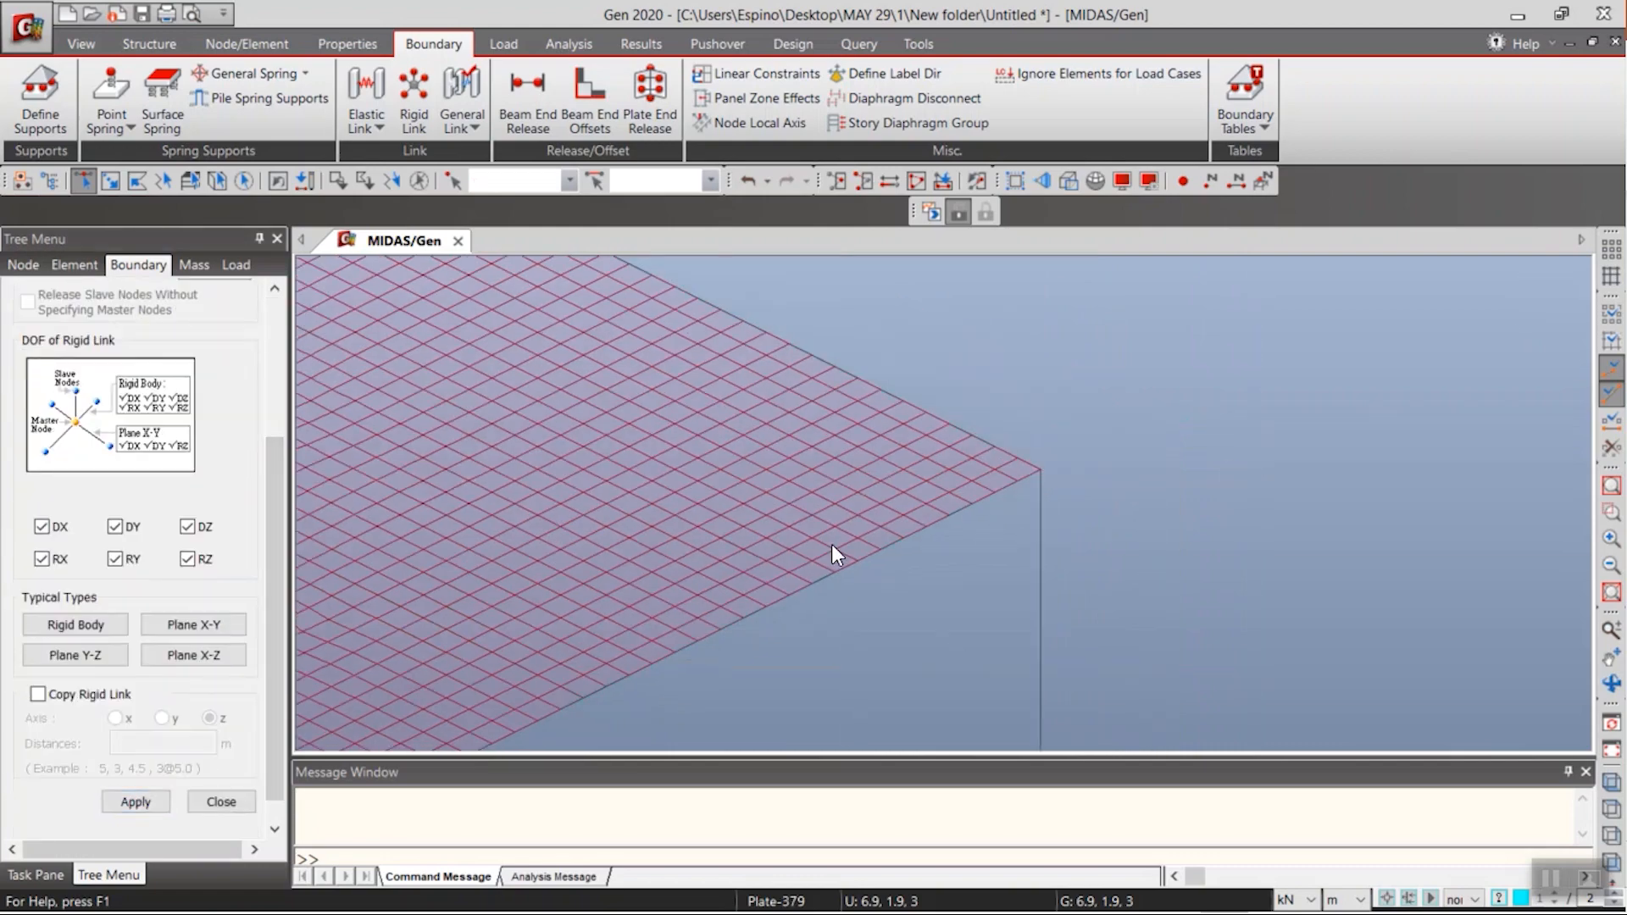
scroll(837, 555, down, 3)
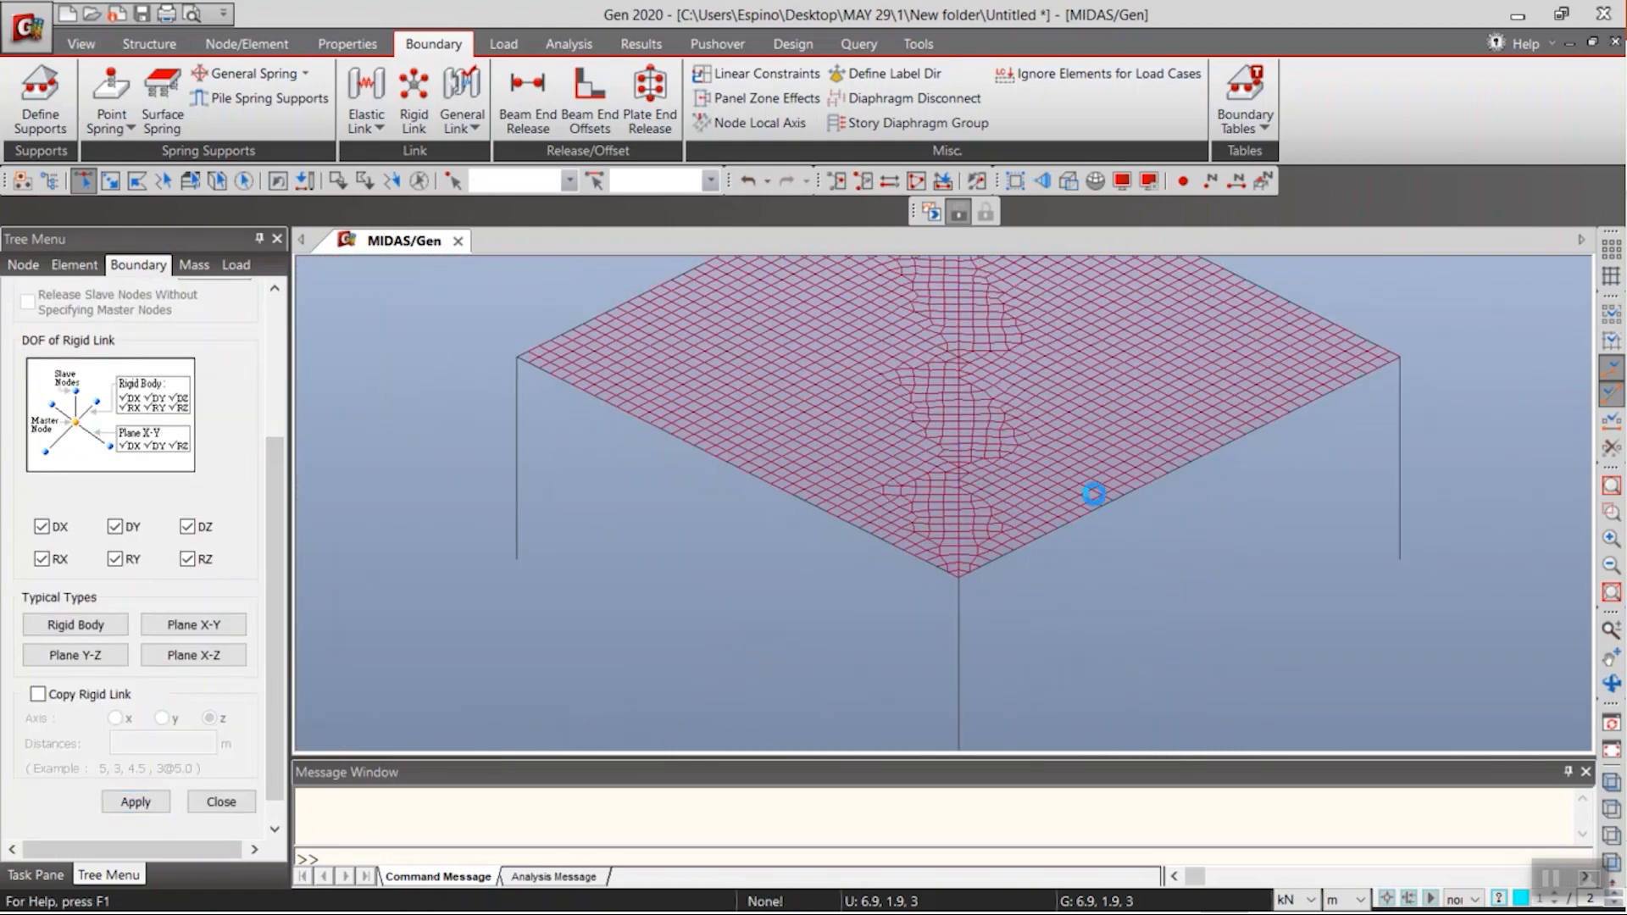
scroll(916, 614, up, 3)
ctrl+middle_drag(1032, 582, 868, 665)
middle_drag(868, 665, 1150, 640)
scroll(823, 500, up, 2)
middle_drag(749, 506, 988, 610)
scroll(900, 494, up, 2)
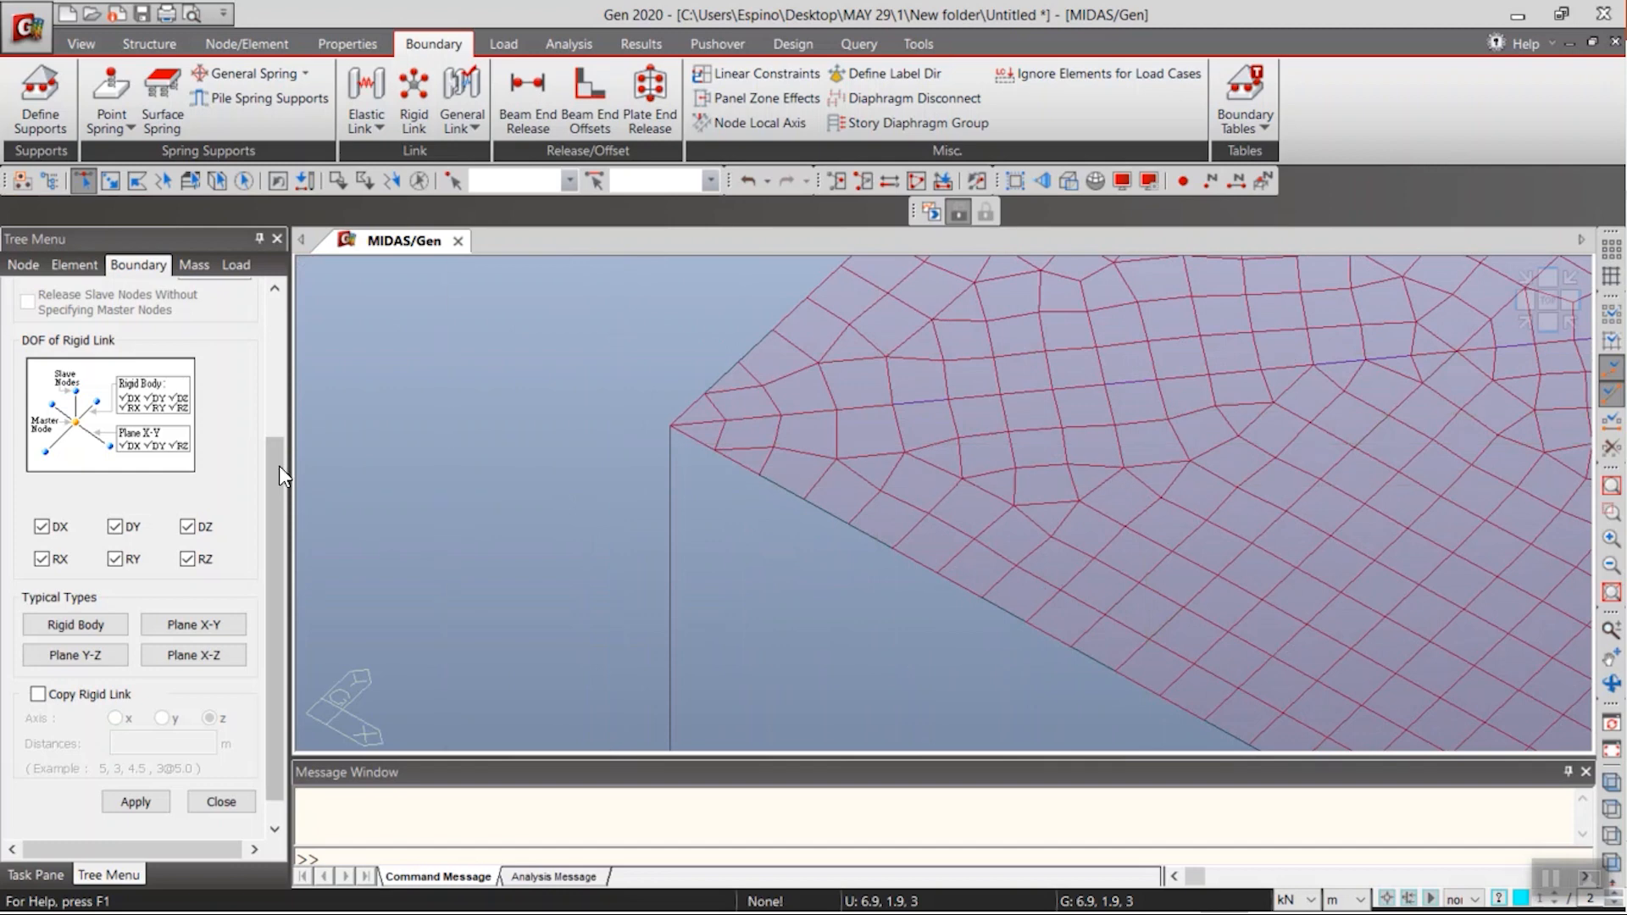
scroll(270, 363, up, 5)
click(204, 481)
text(5)
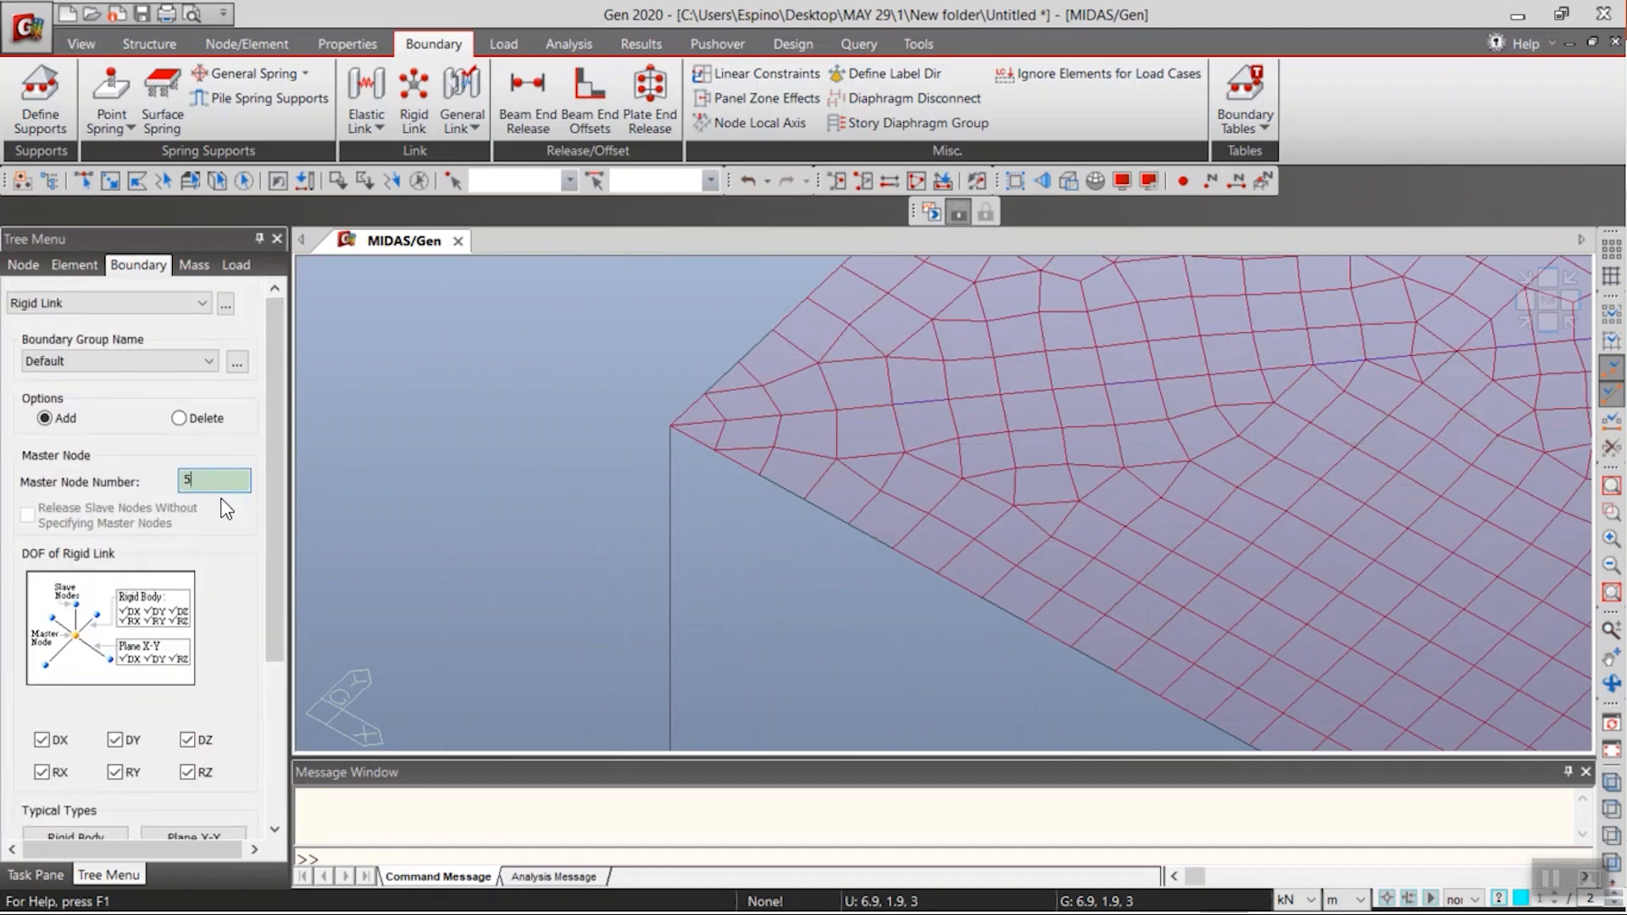
click(670, 425)
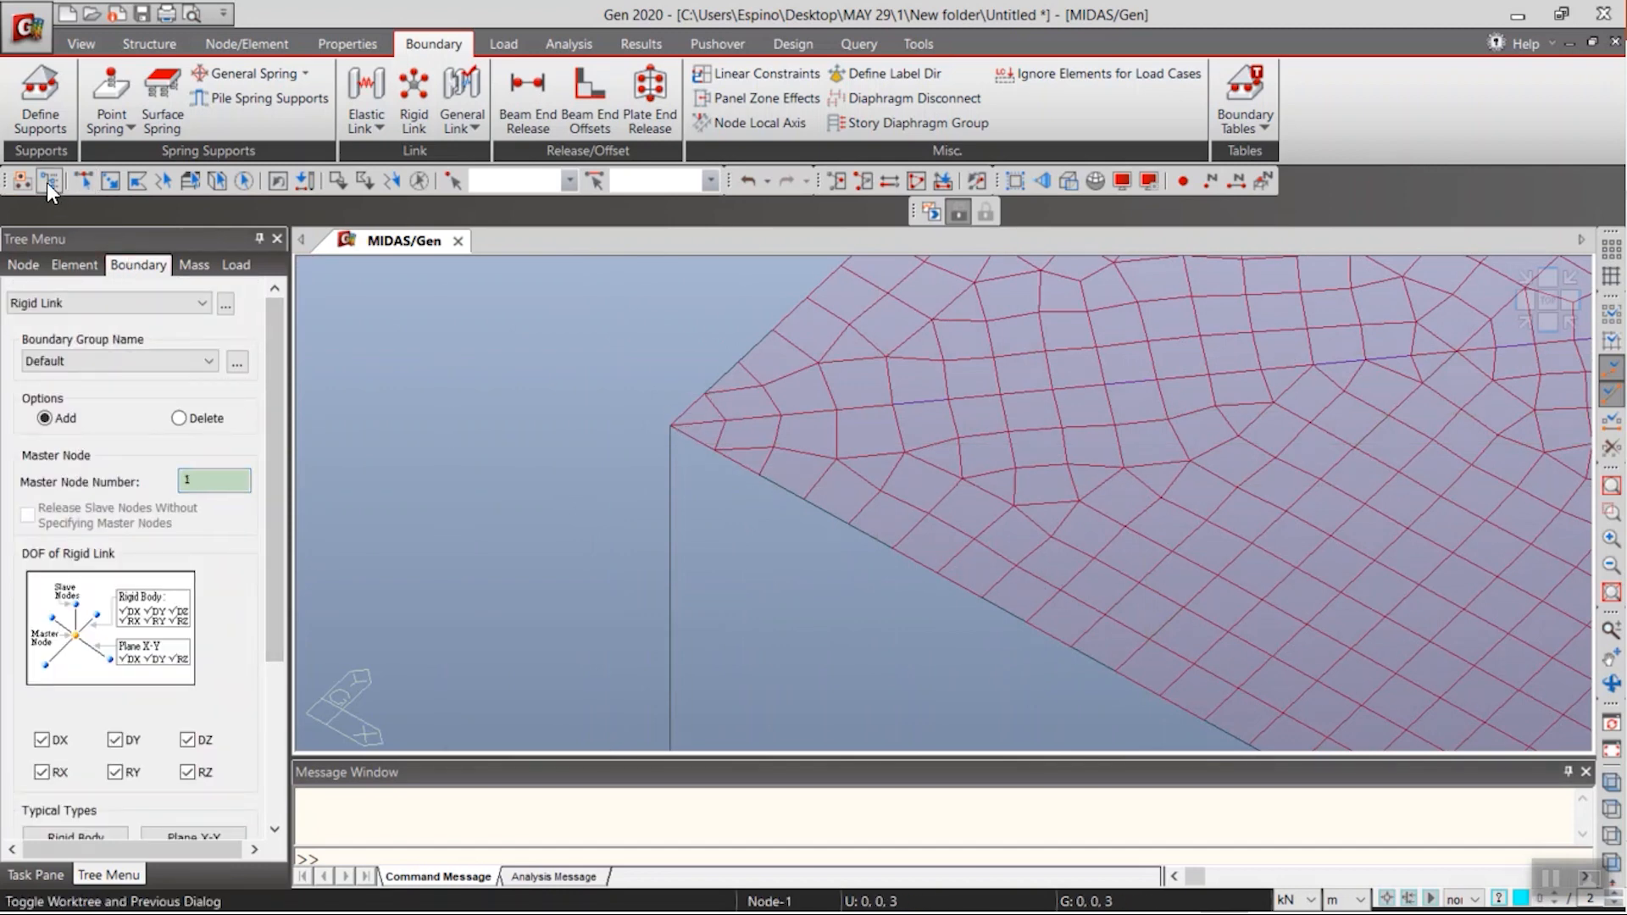
- Select the three mesh nodes around the corner at master node 1 and apply the rigid link to them
click(83, 181)
click(724, 419)
click(714, 449)
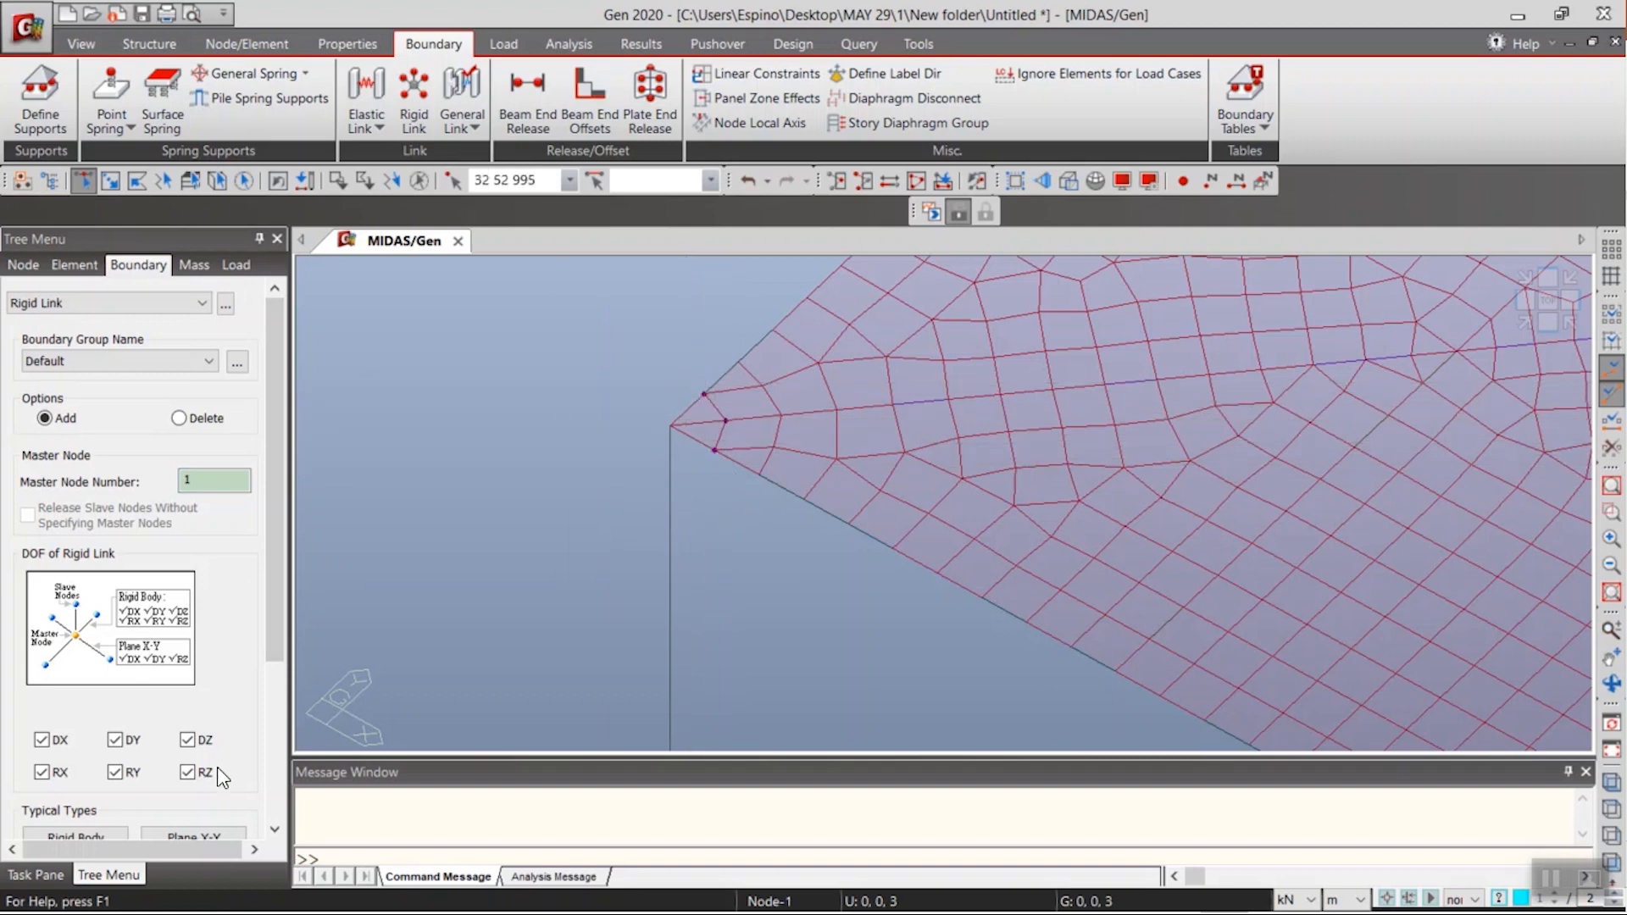
scroll(222, 761, down, 3)
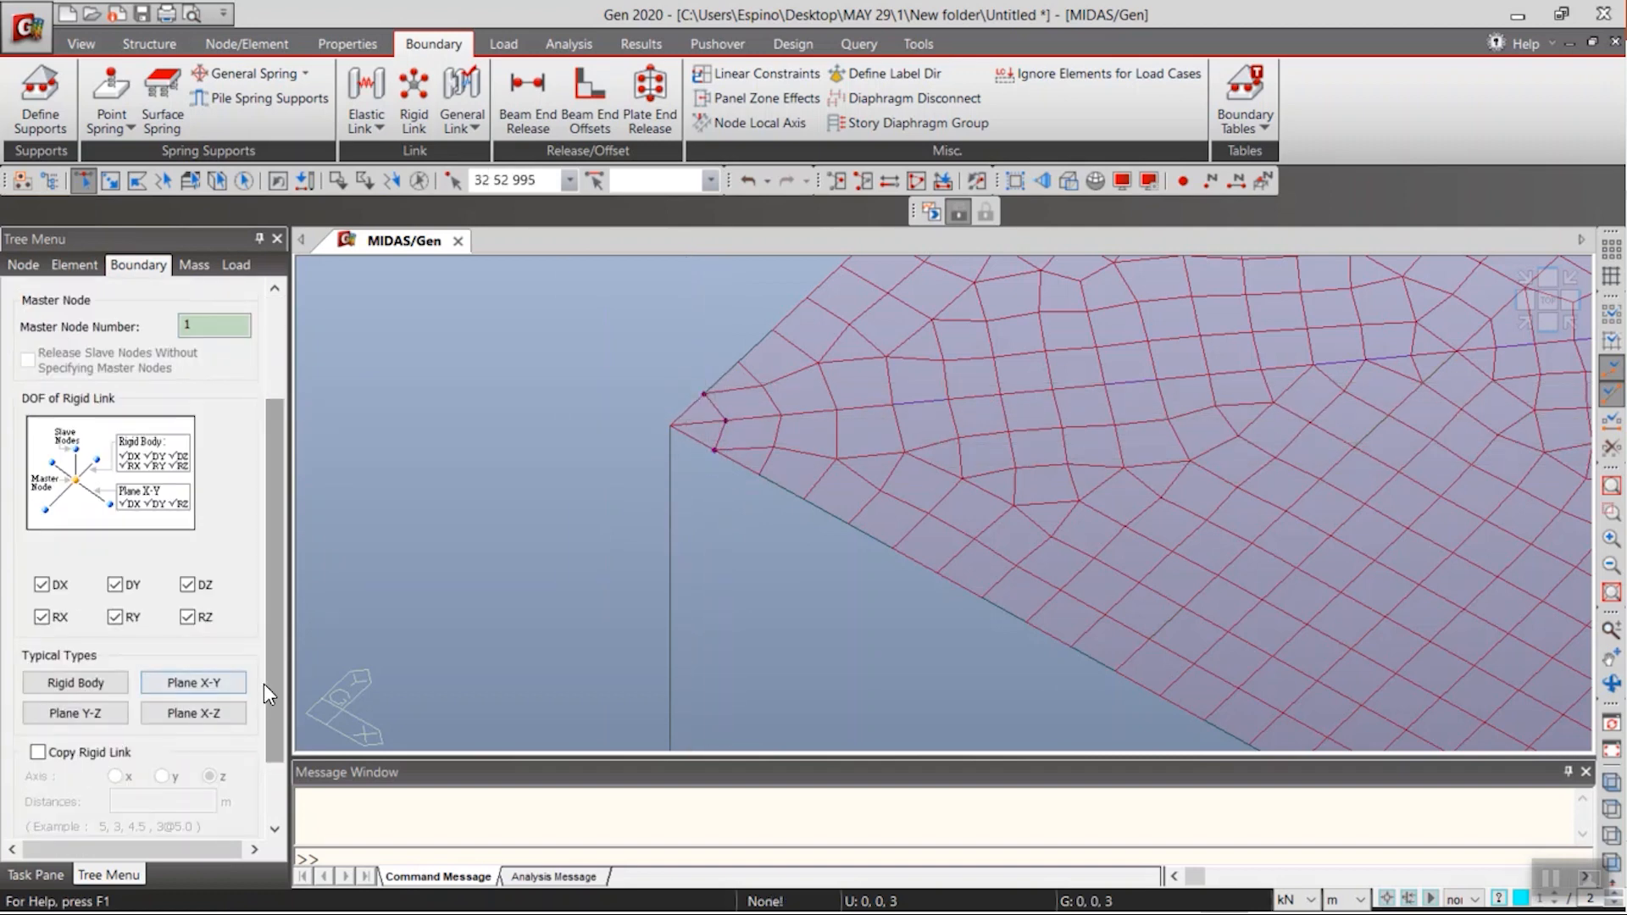
scroll(264, 678, down, 2)
click(126, 767)
- Pick node 10 at the last unlinked slab corner as the master node of the rigid link
scroll(694, 583, down, 3)
middle_drag(1355, 511, 498, 583)
scroll(1150, 438, up, 4)
scroll(933, 521, up, 2)
drag(276, 492, 289, 288)
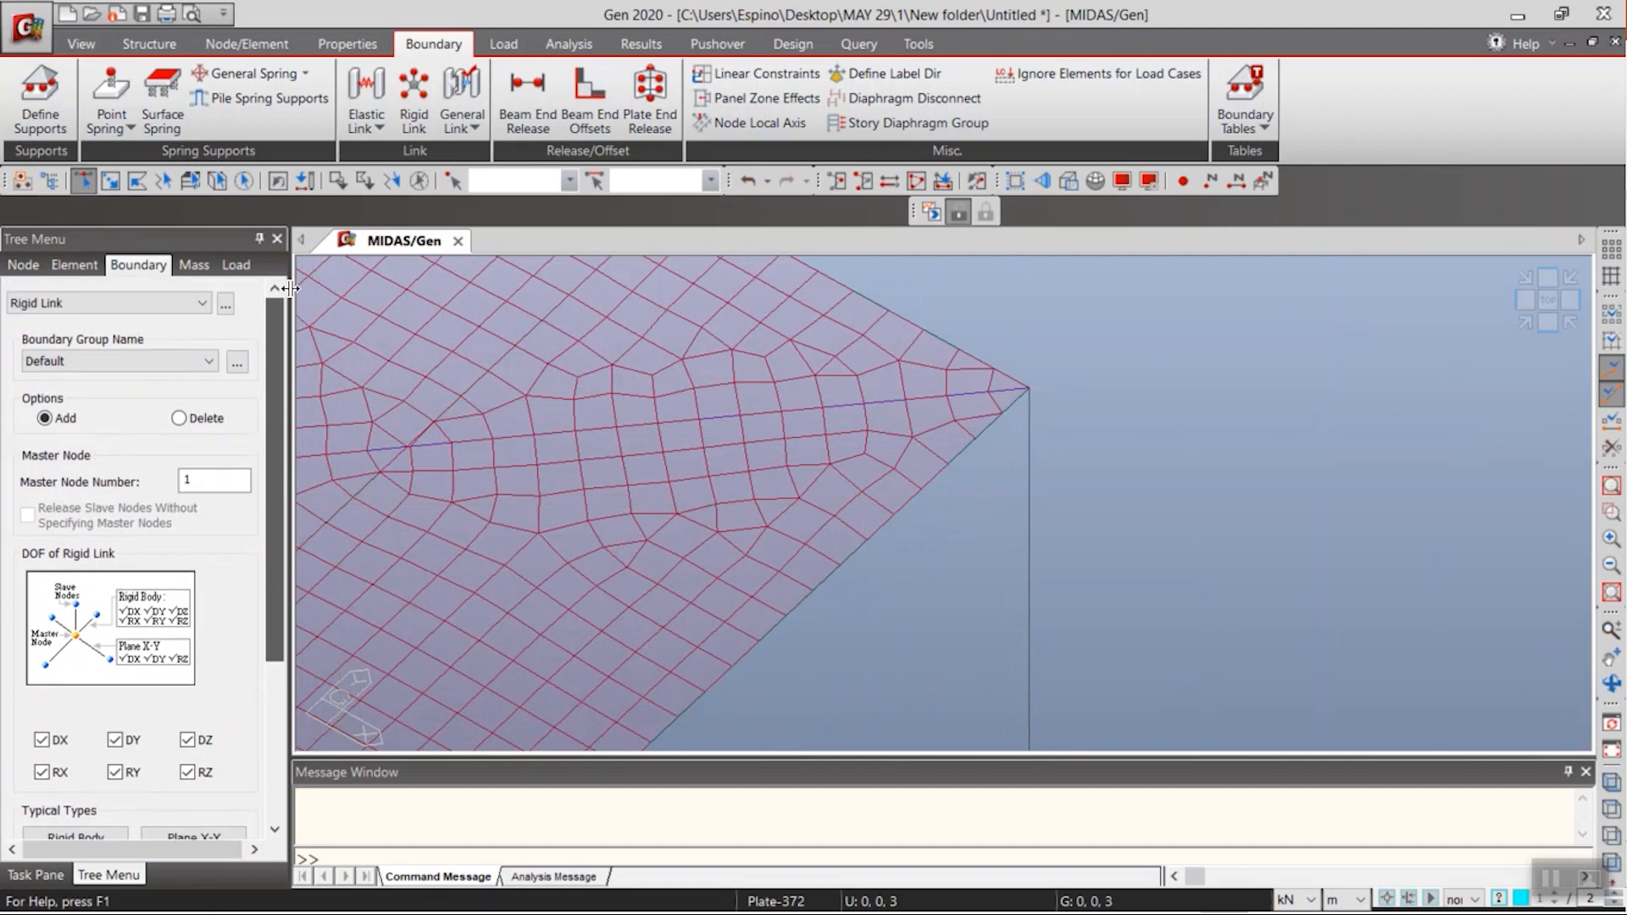
click(236, 485)
click(1032, 394)
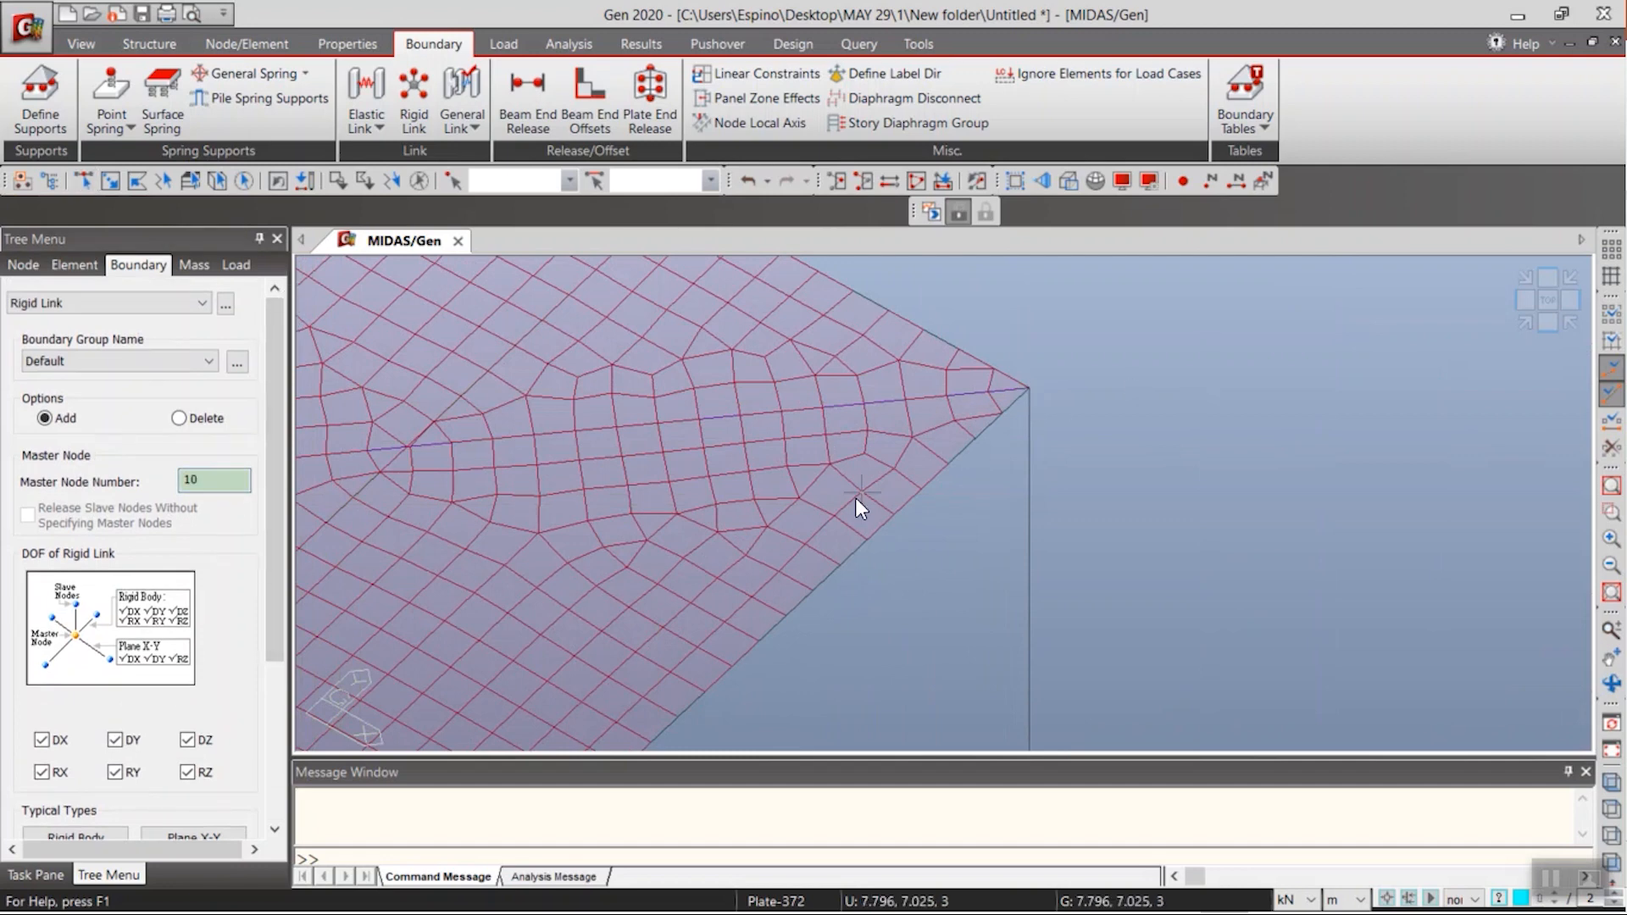
- Select the three mesh nodes around the corner at master node 10, apply the rigid link, and show the whole model in isometric view
click(78, 180)
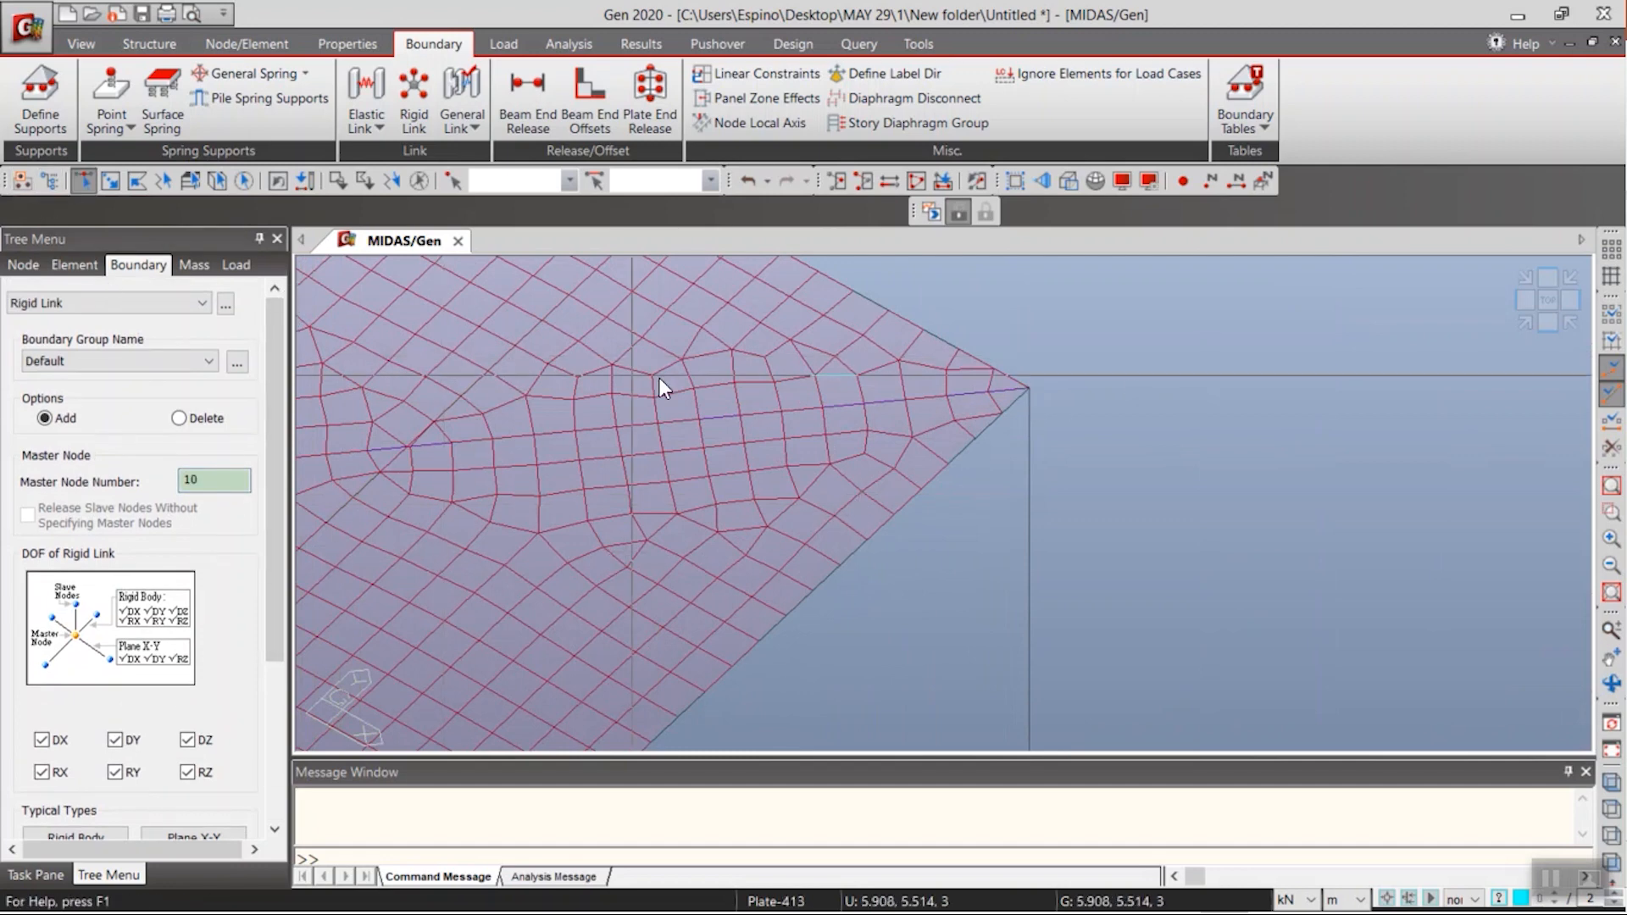
drag(1006, 370, 995, 400)
drag(992, 410, 1009, 424)
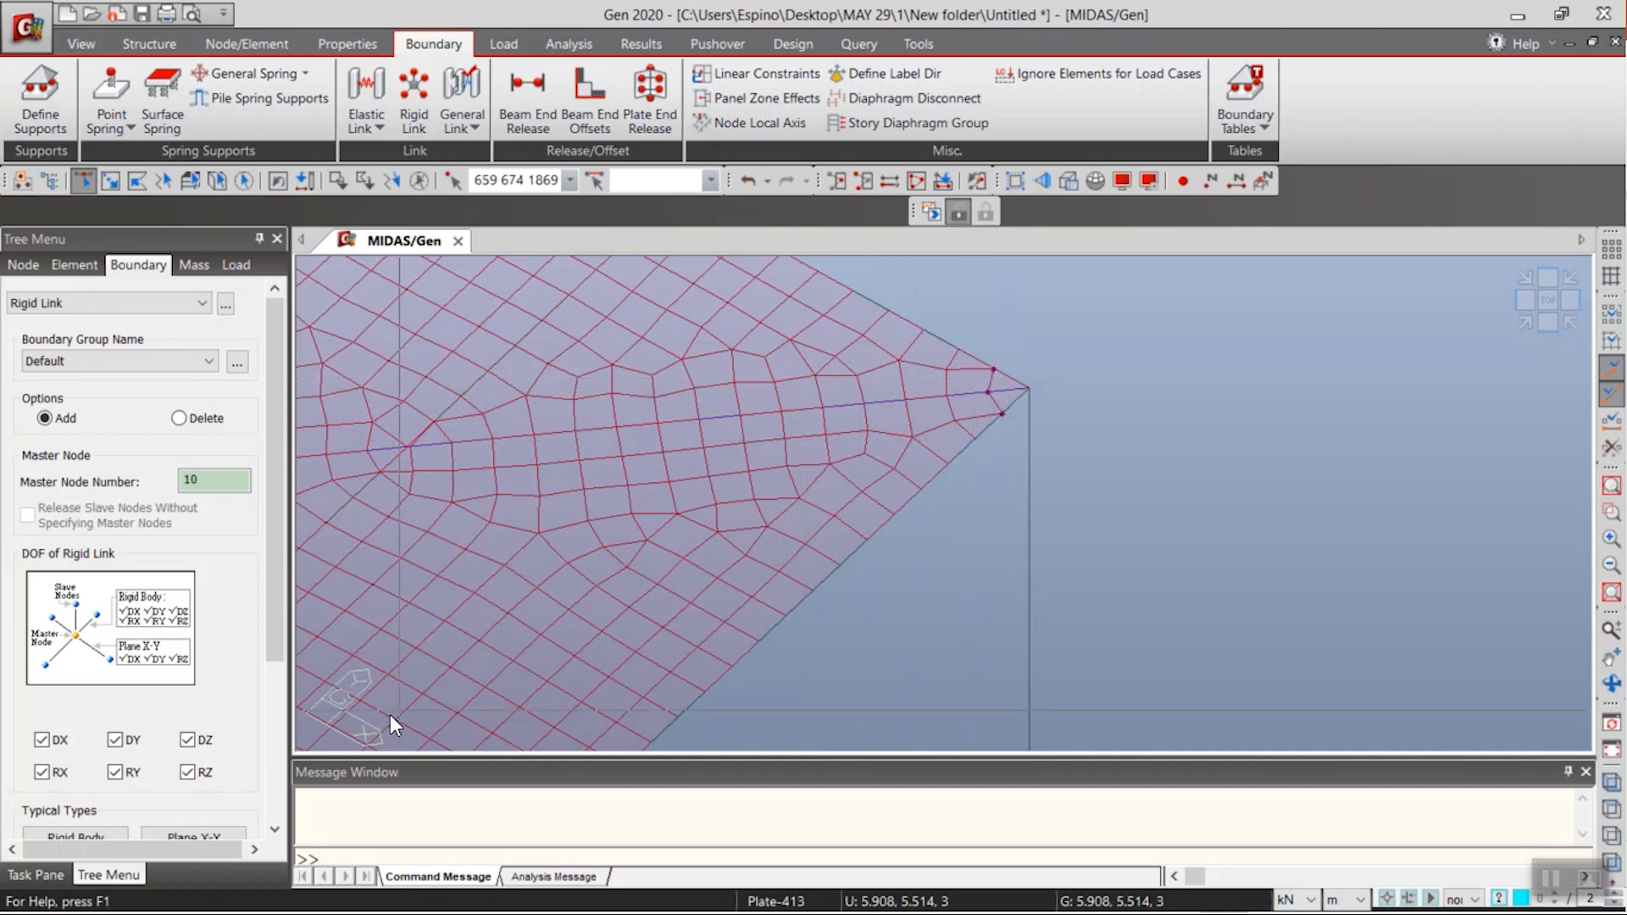
drag(278, 615, 278, 772)
click(136, 772)
scroll(628, 632, down, 2)
click(1569, 321)
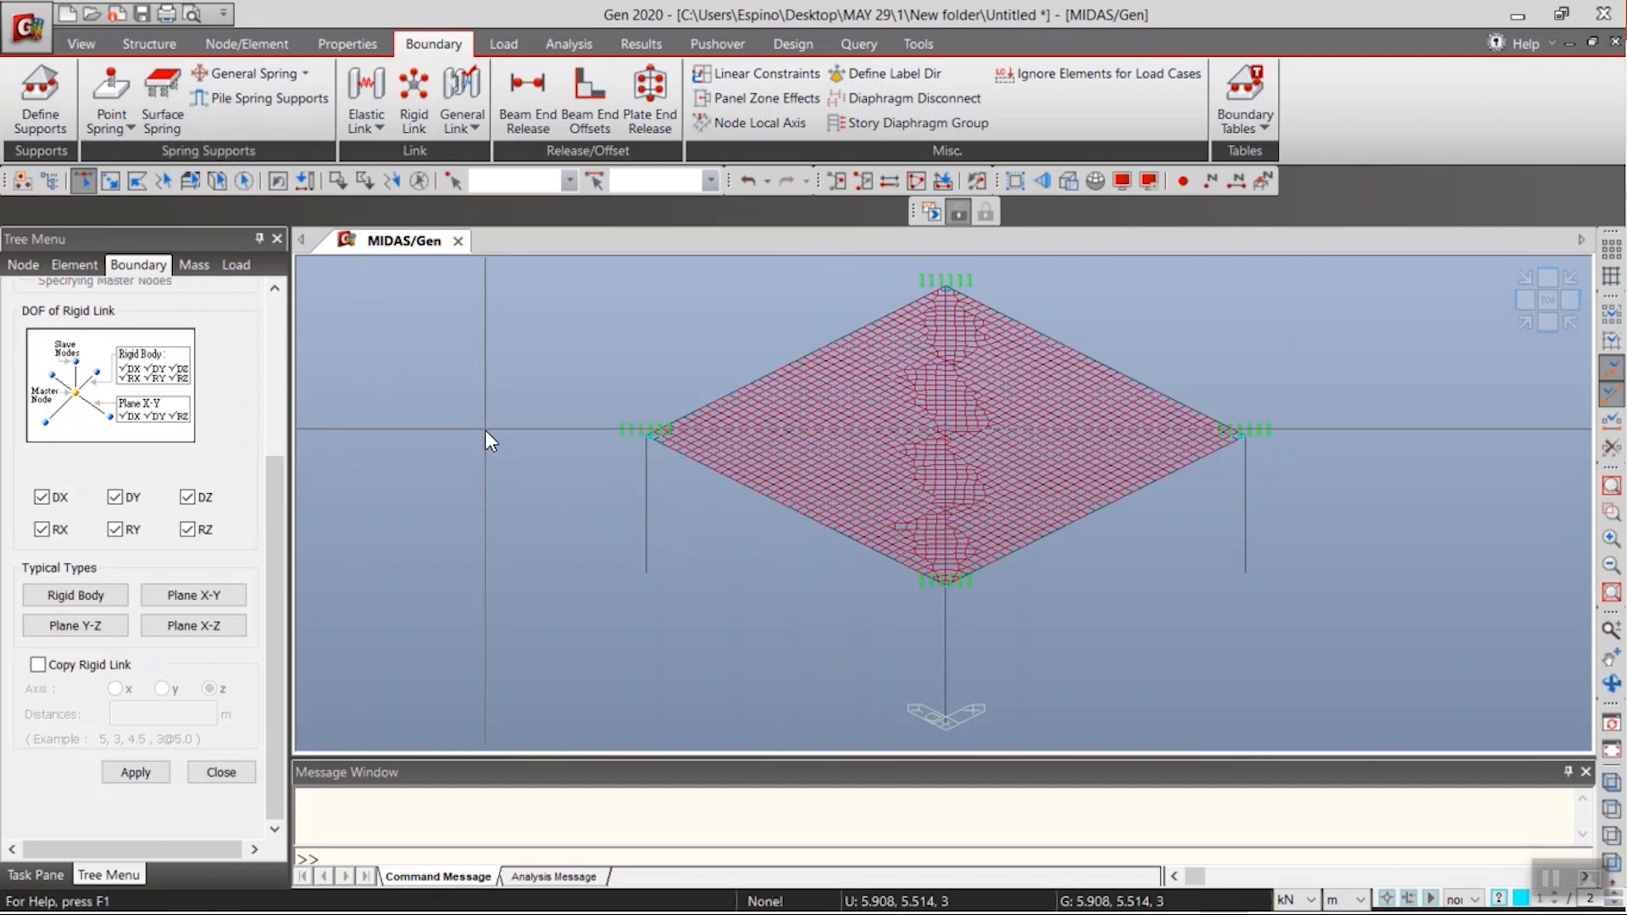
- Configure the structure type to convert self-weight into masses in the Z direction only
click(160, 47)
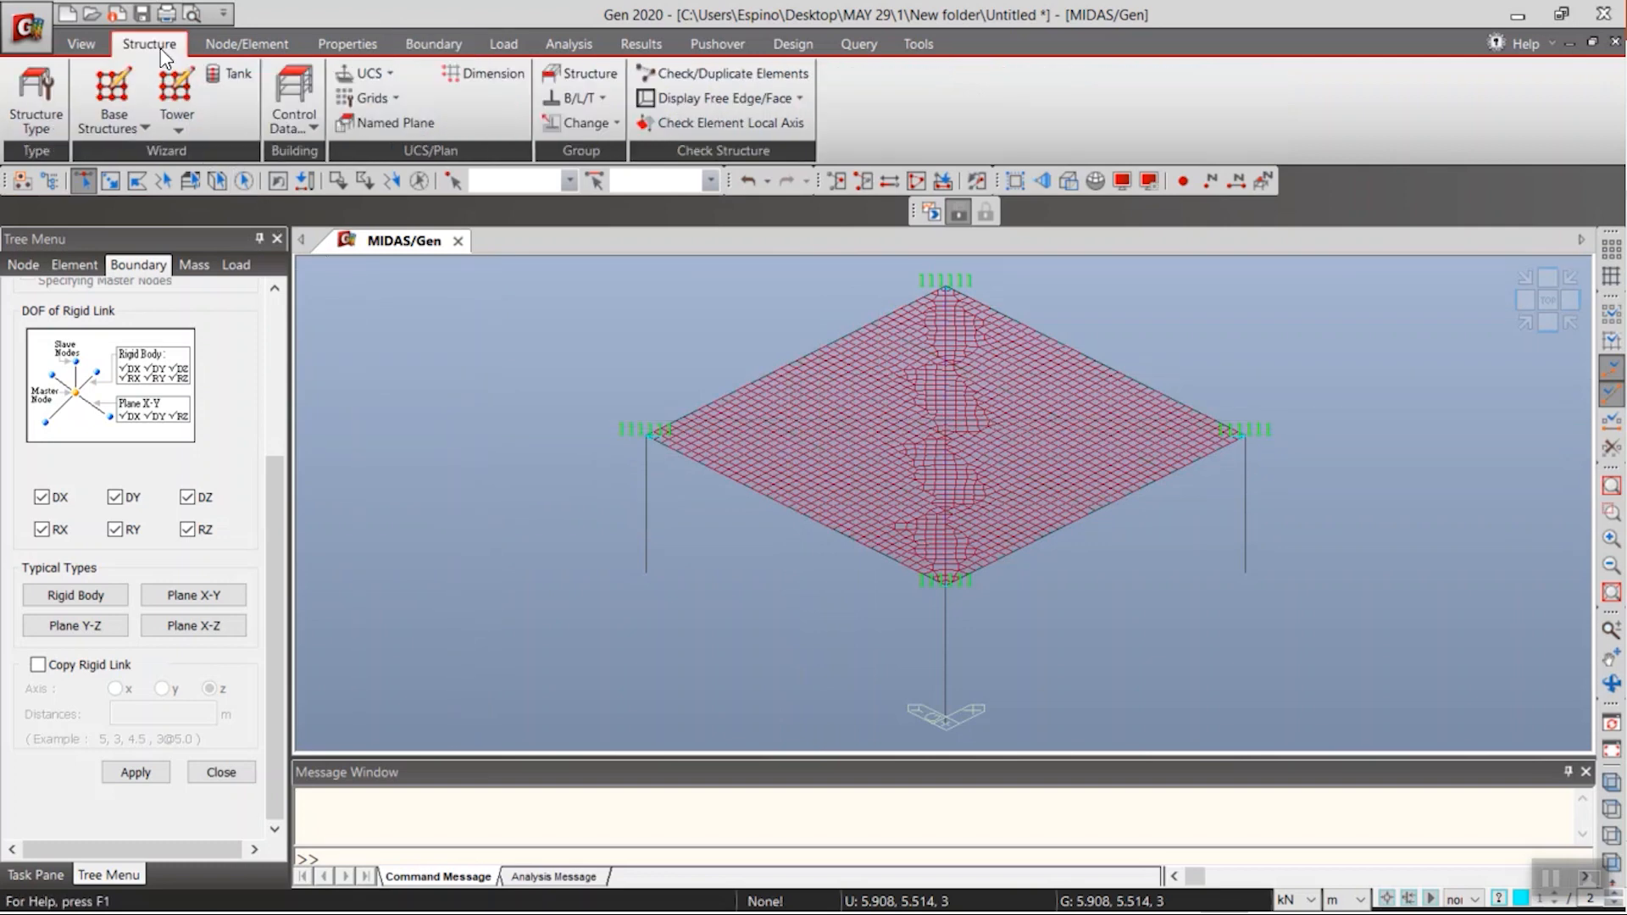
click(39, 133)
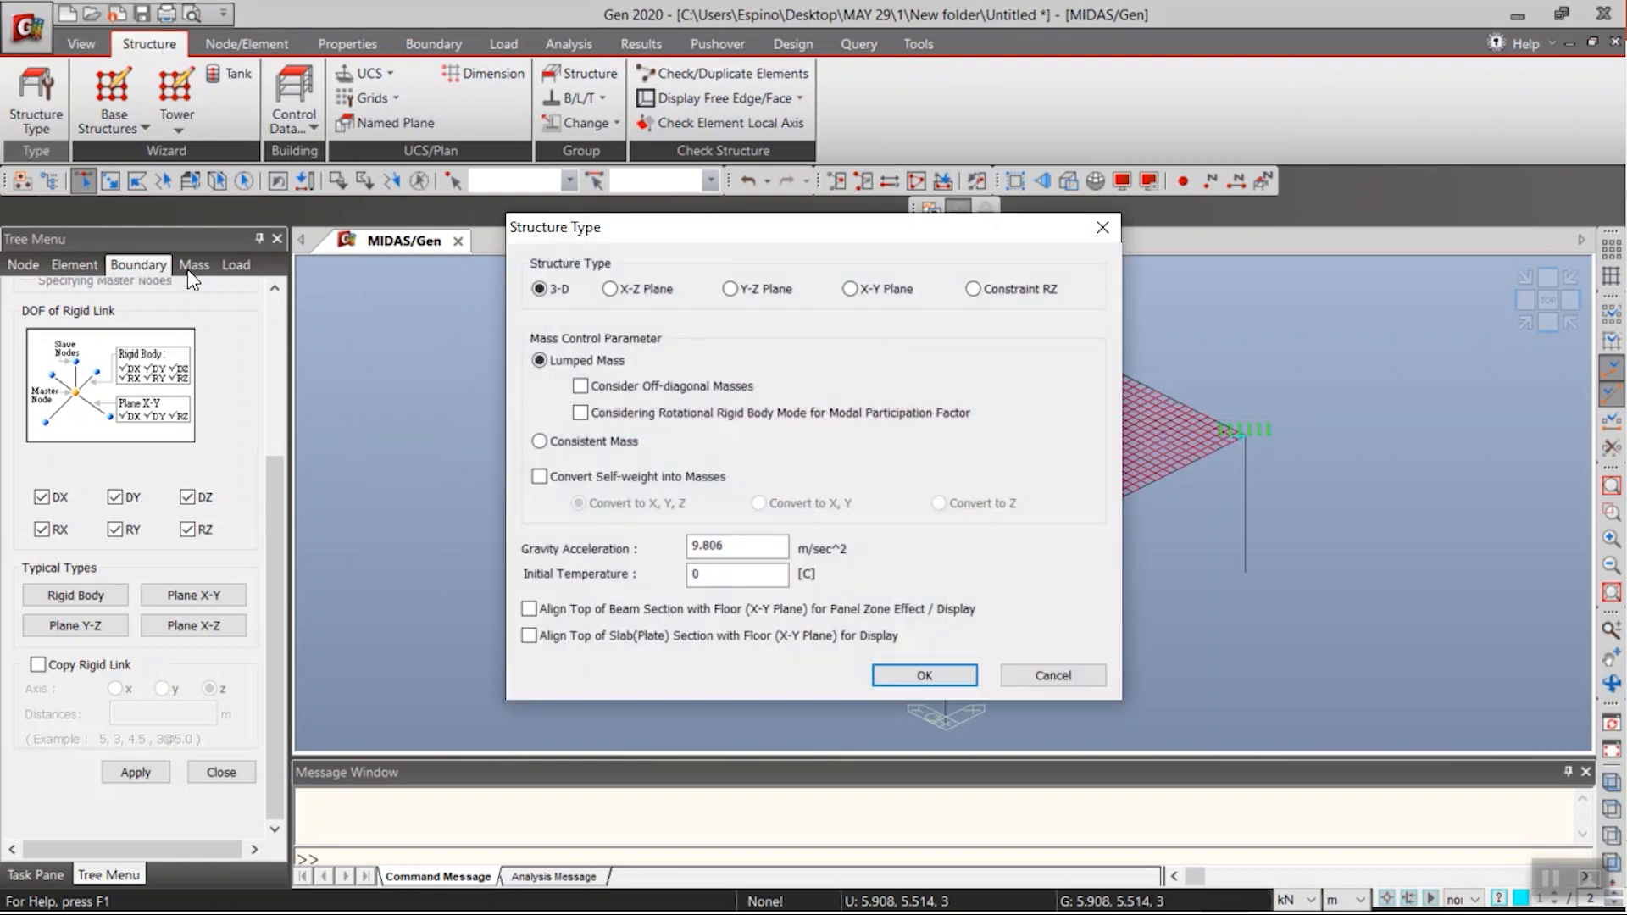
click(648, 480)
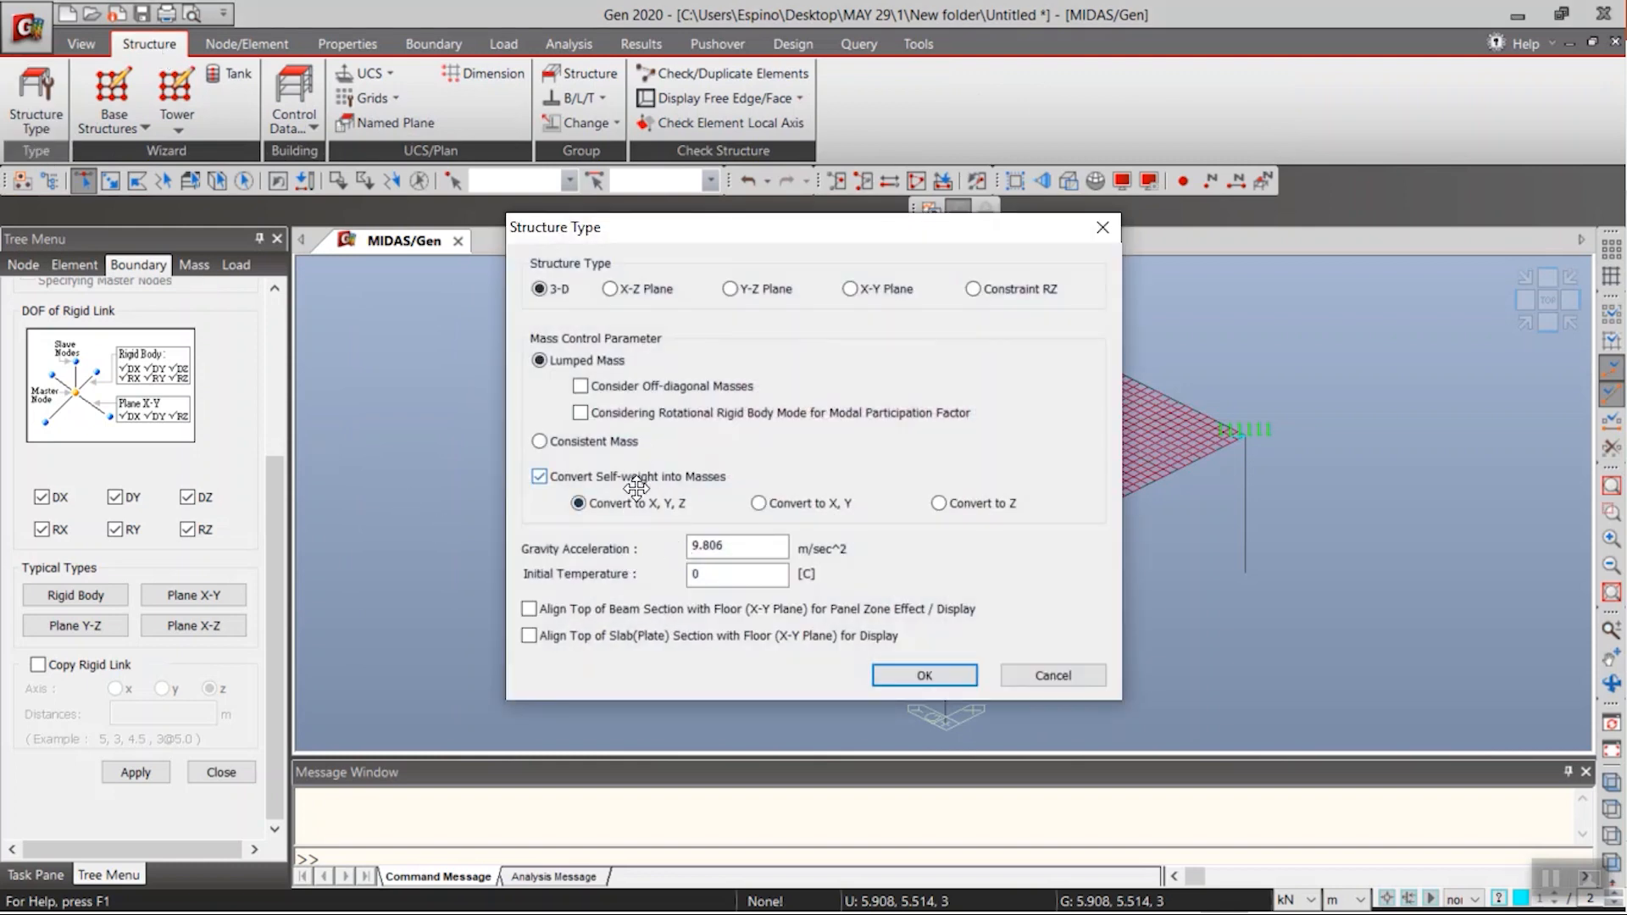
click(984, 516)
click(915, 673)
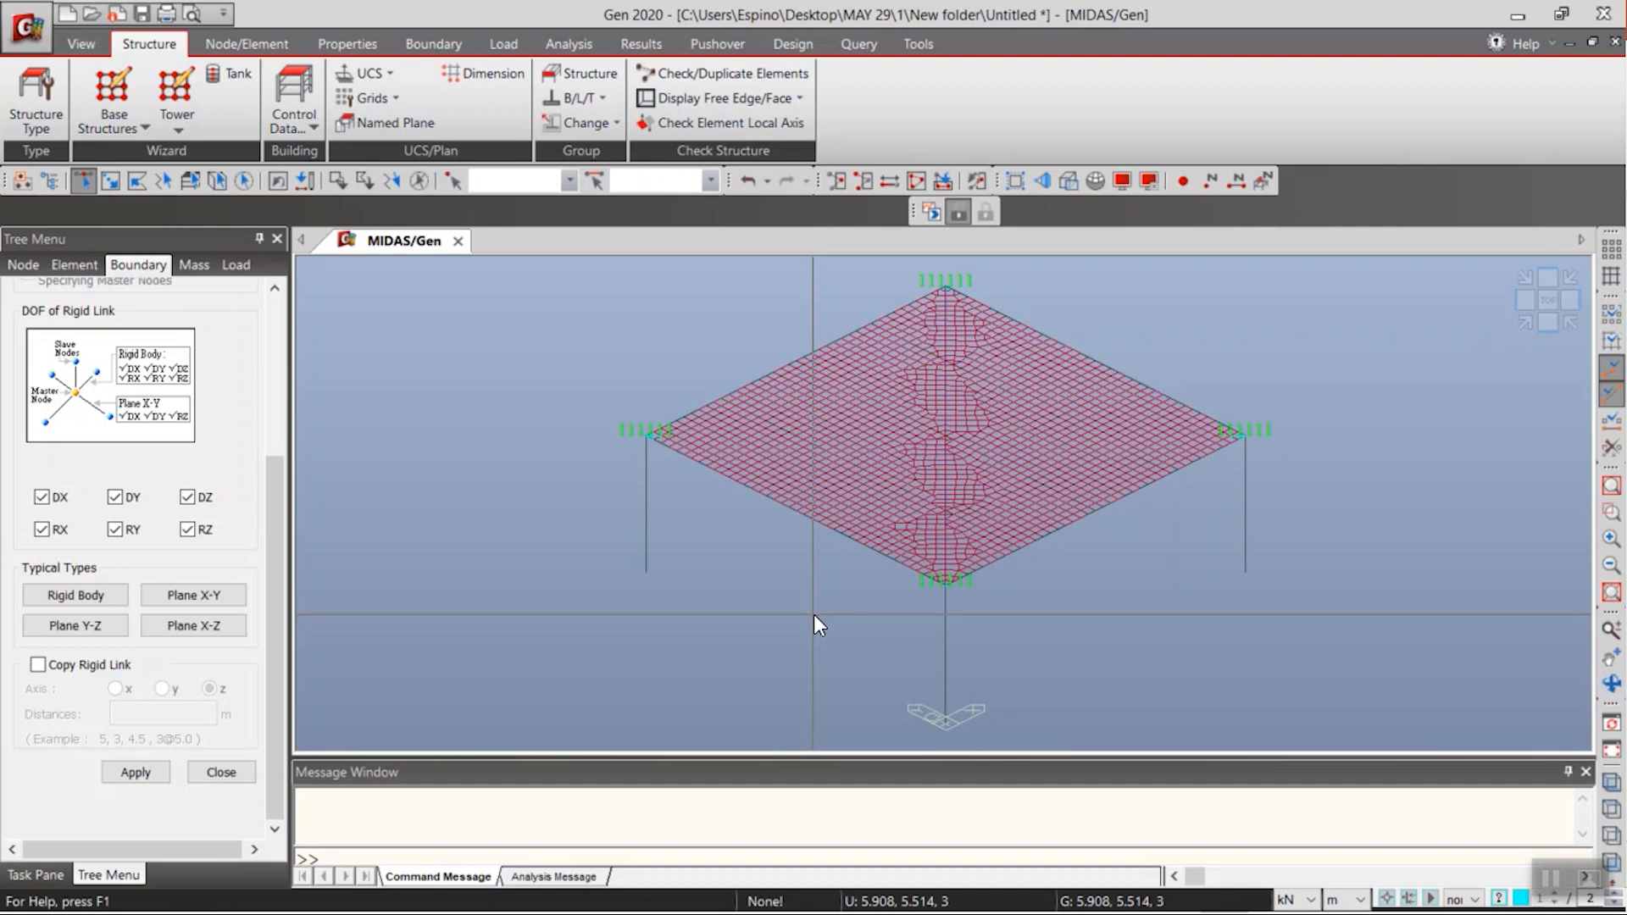
- Add a static load case named SIDL of type Dead Load (D)
click(514, 47)
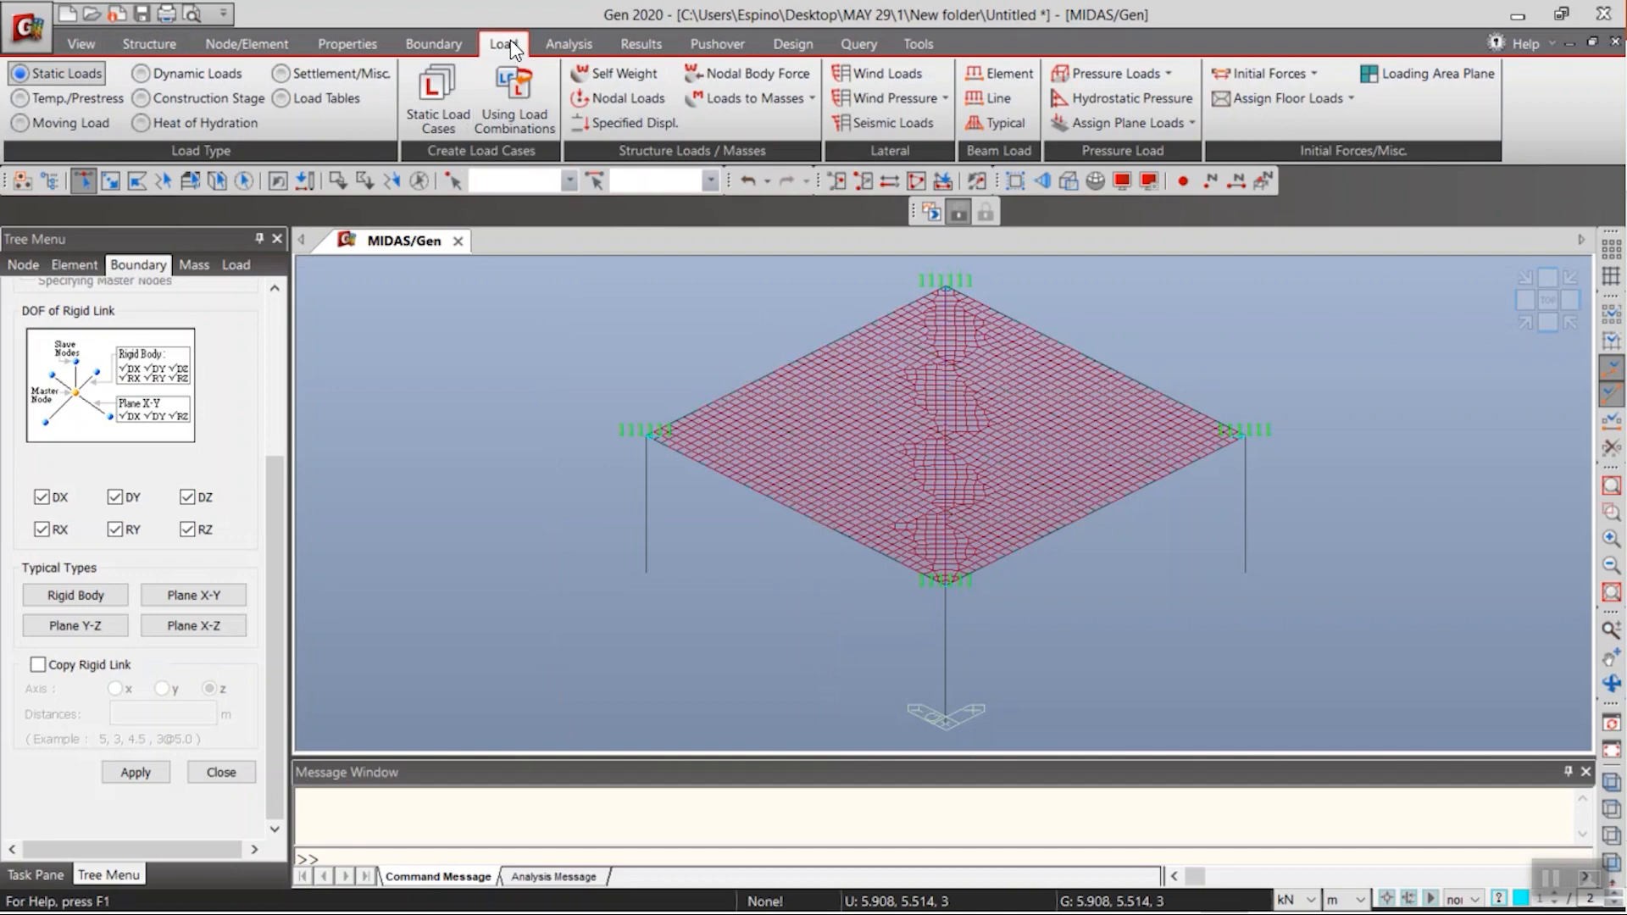
click(442, 103)
drag(360, 19, 654, 280)
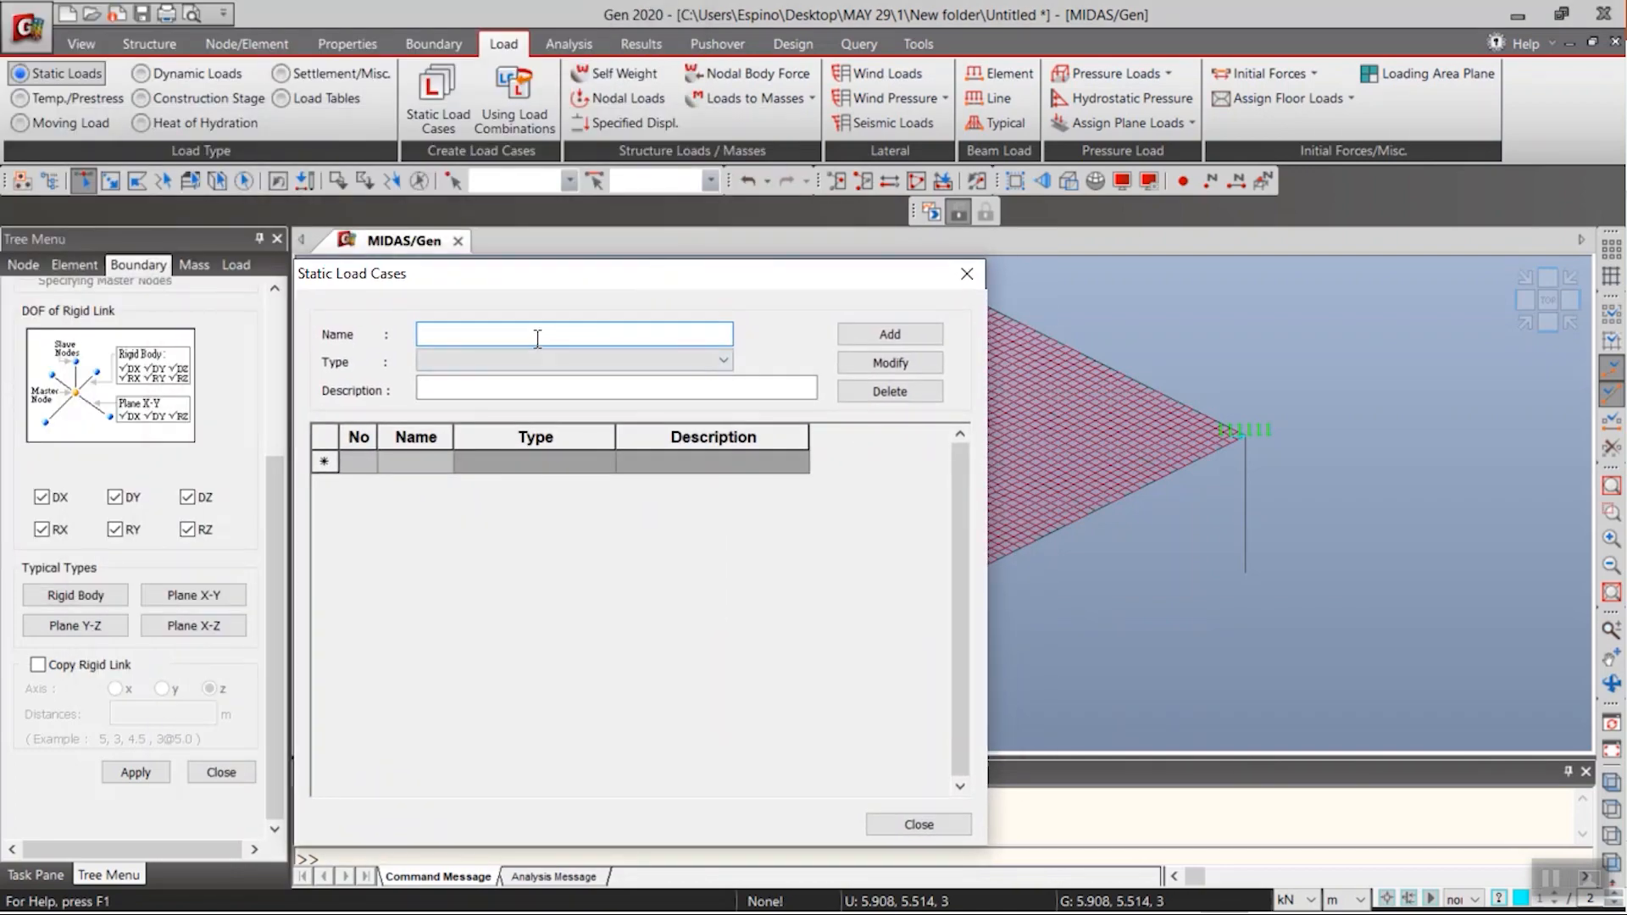
click(452, 335)
text(SIDL)
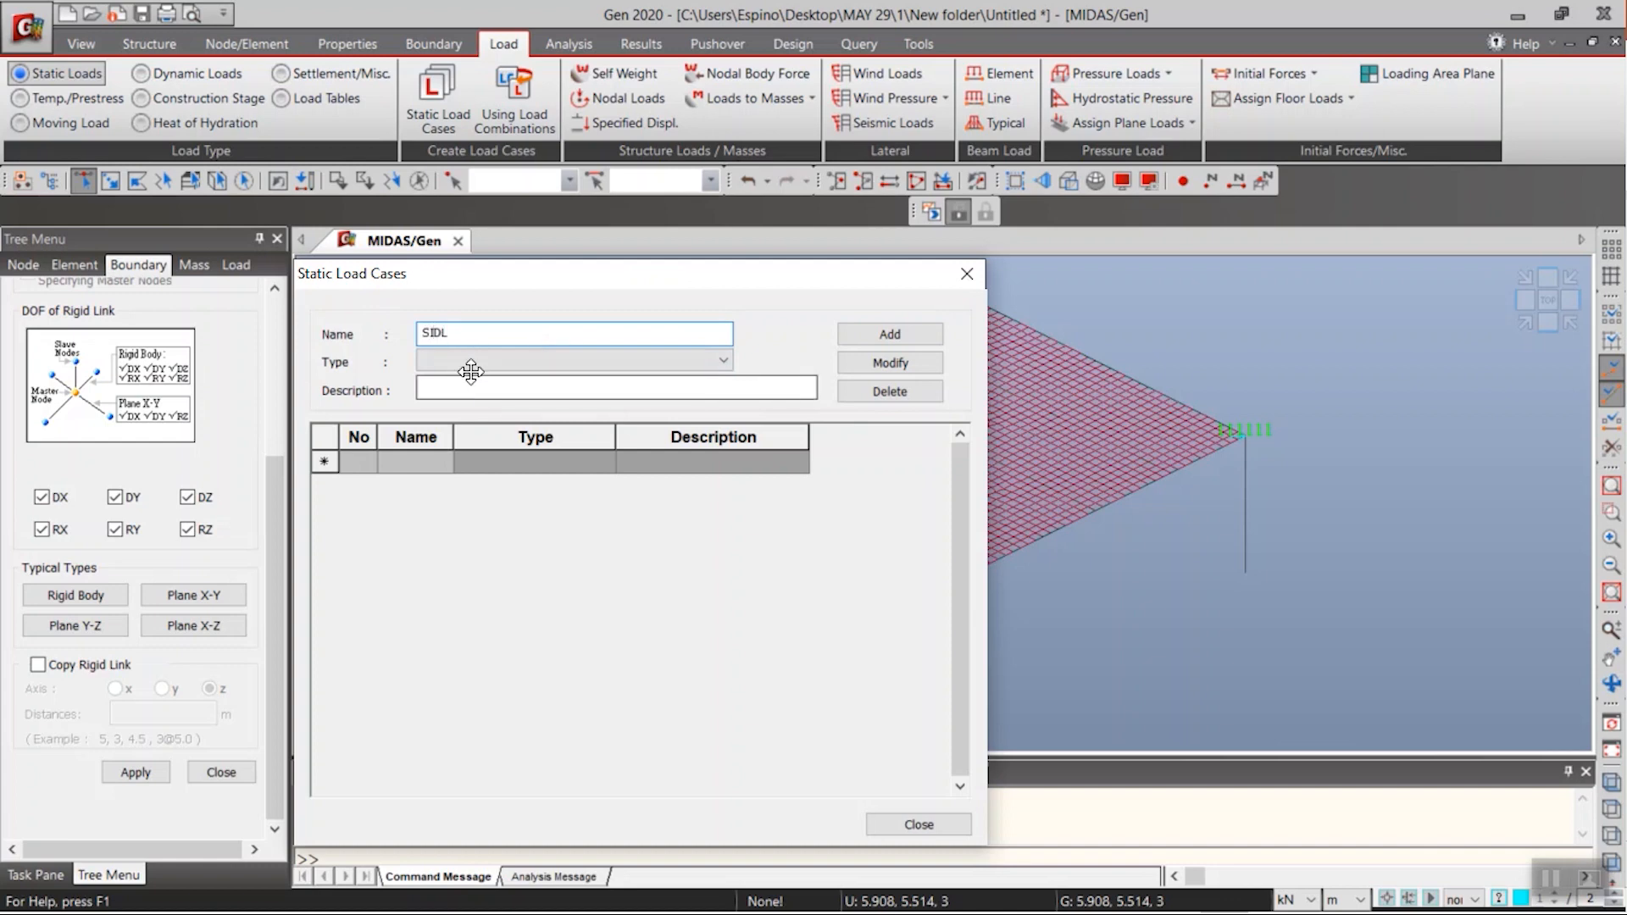
click(461, 362)
click(460, 394)
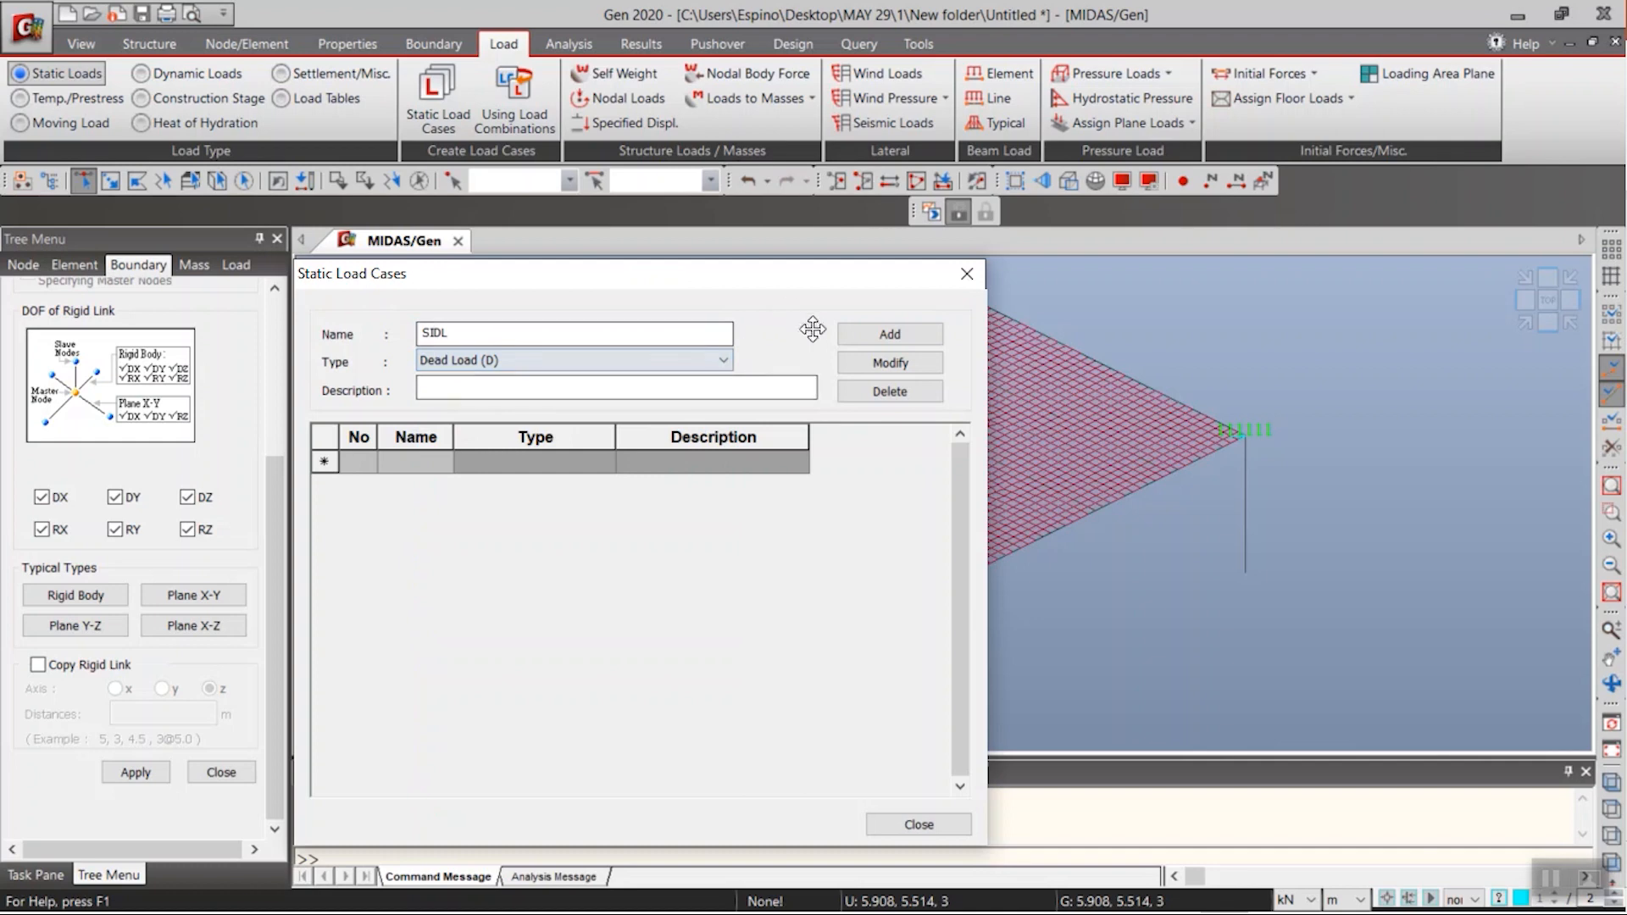
click(866, 335)
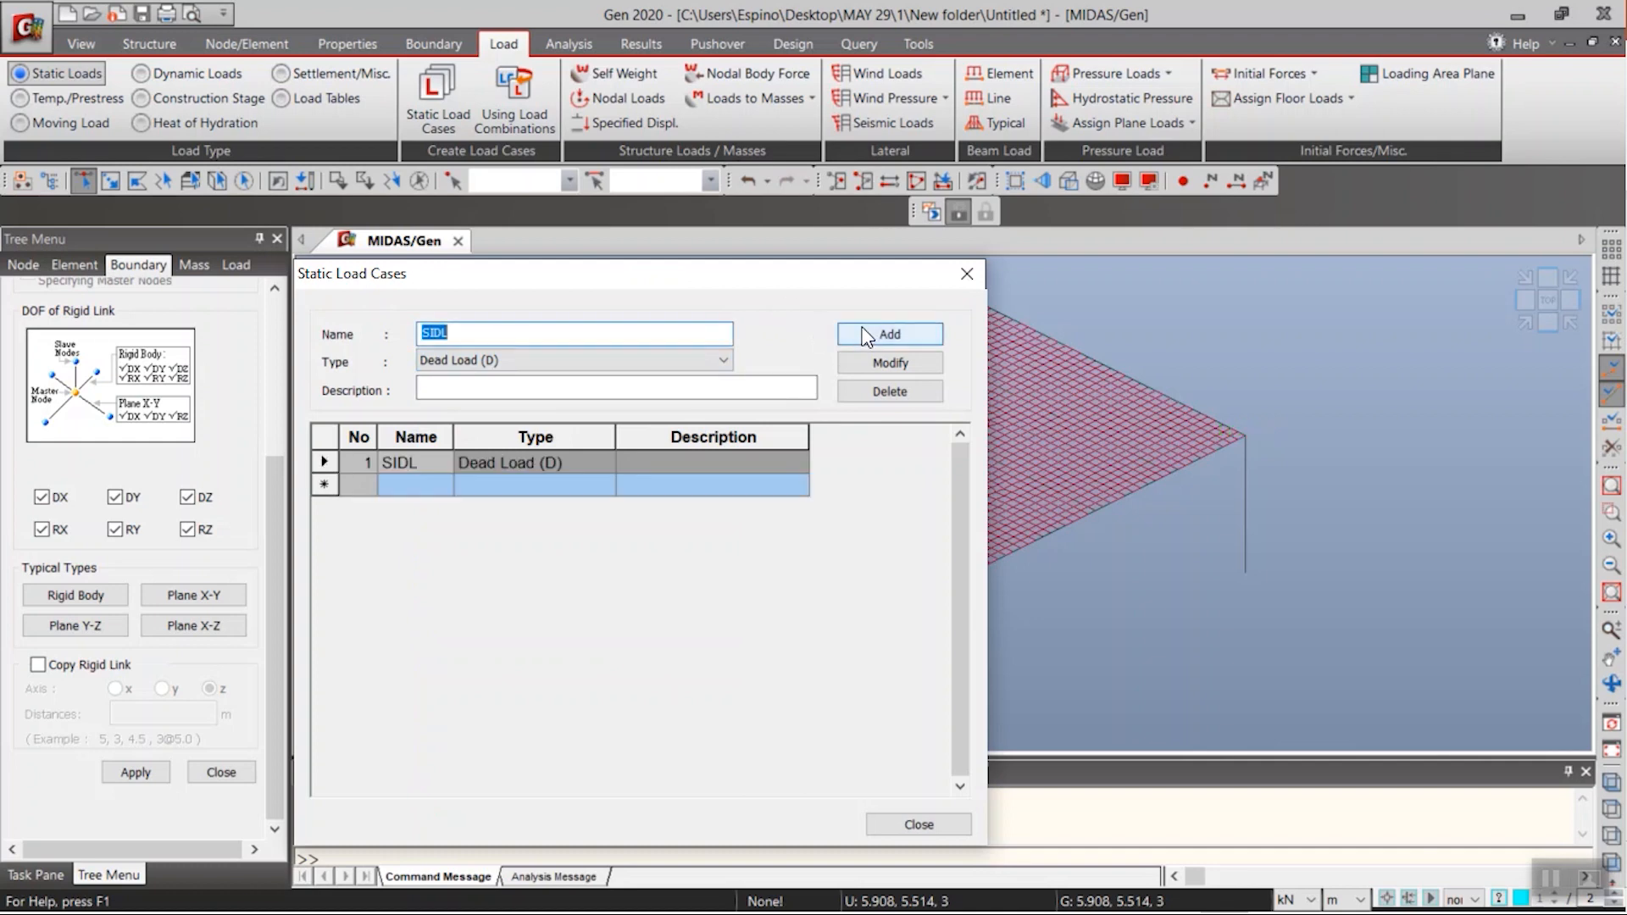
click(883, 819)
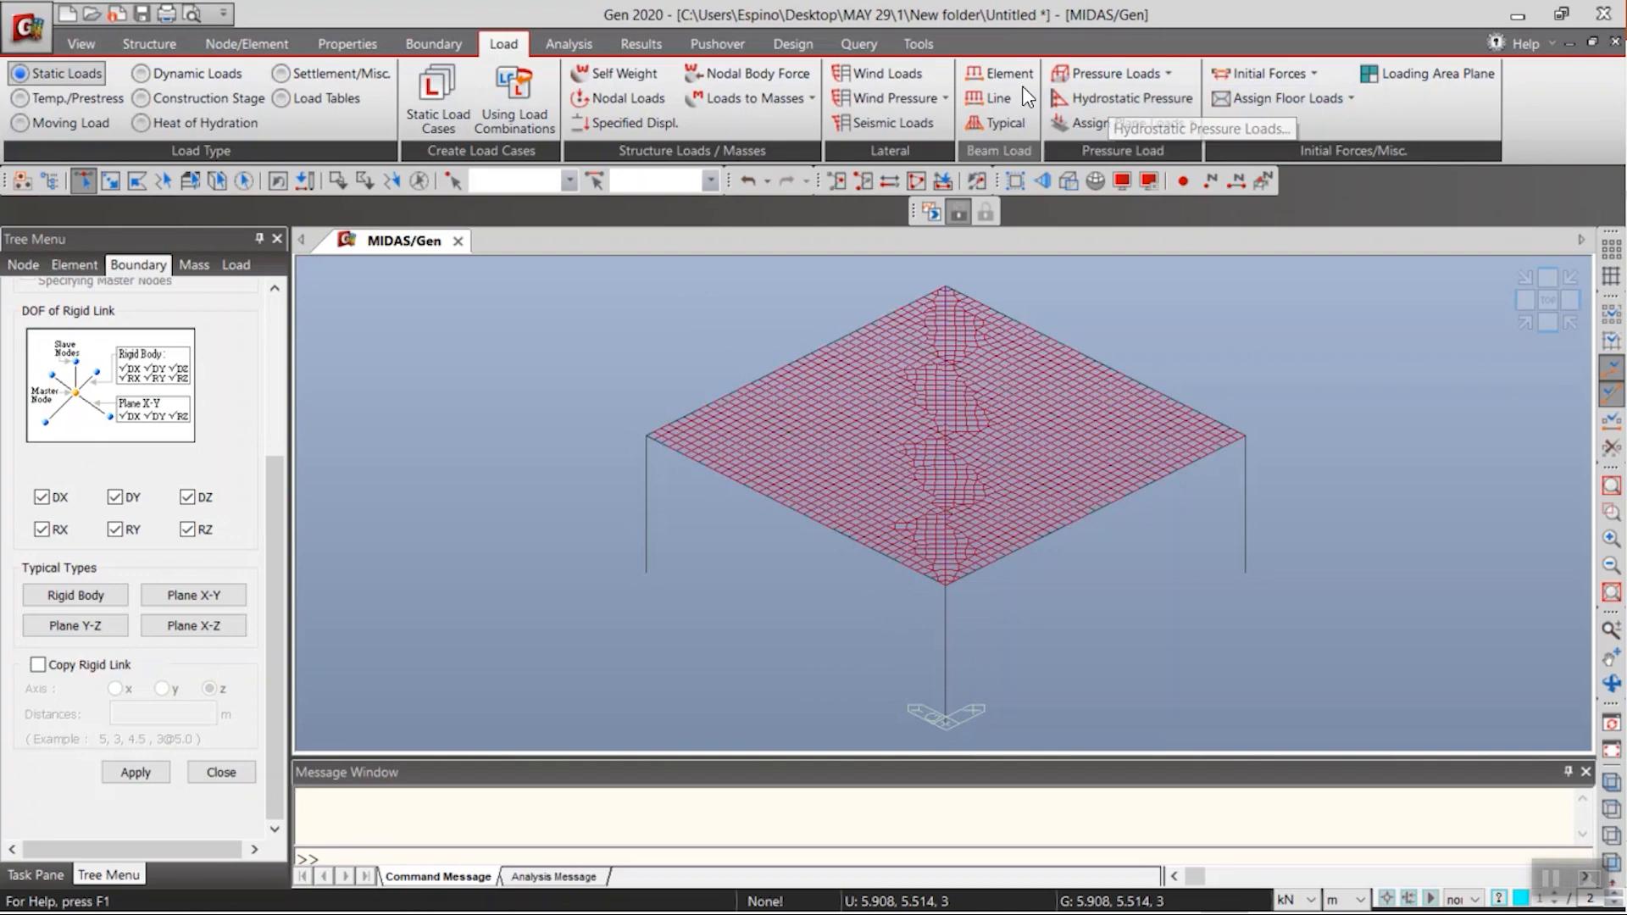
- Define a pressure load type named FINISHING LOAD with a uniform plate pressure of -2.54 kN/m^2 in load case SIDL
click(1167, 74)
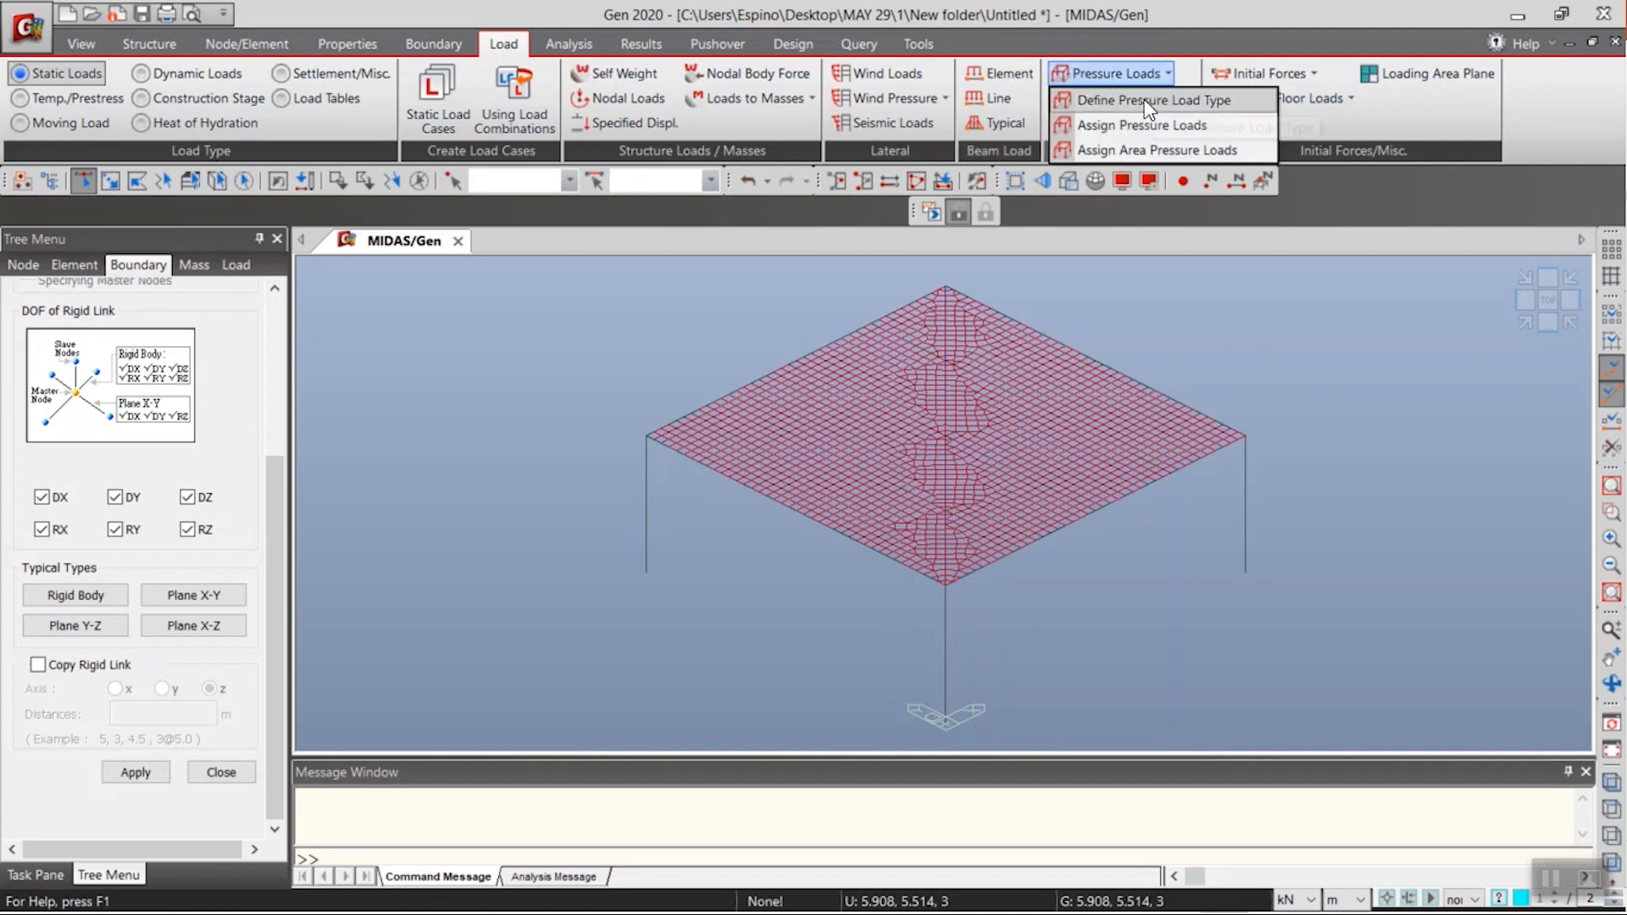
click(1145, 101)
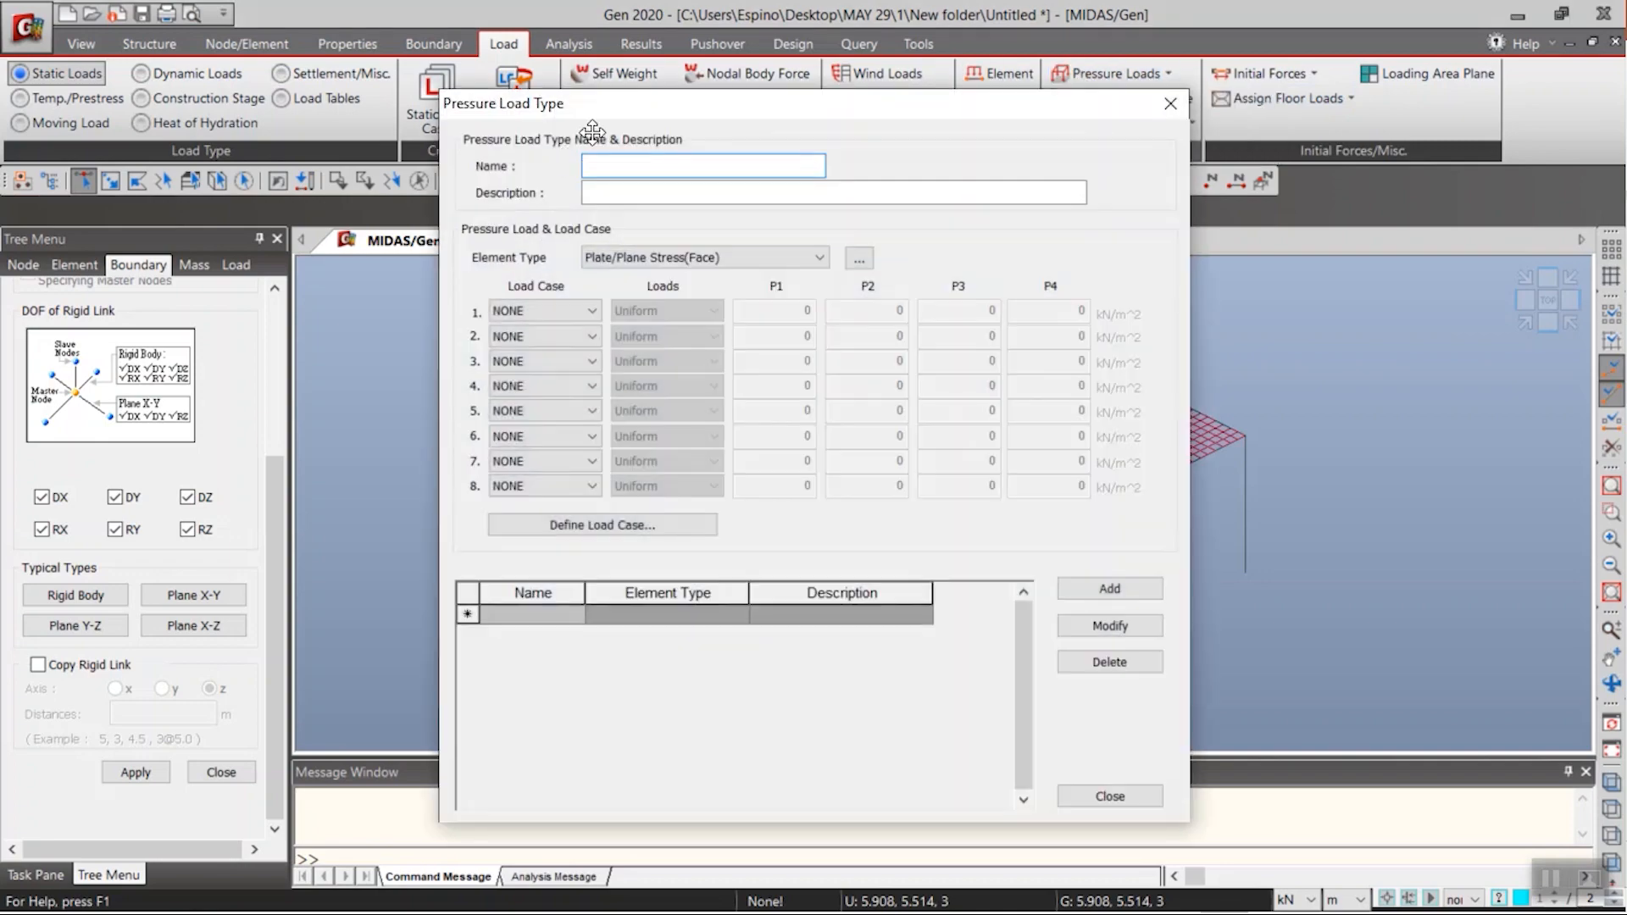
drag(592, 131, 465, 155)
text(F)
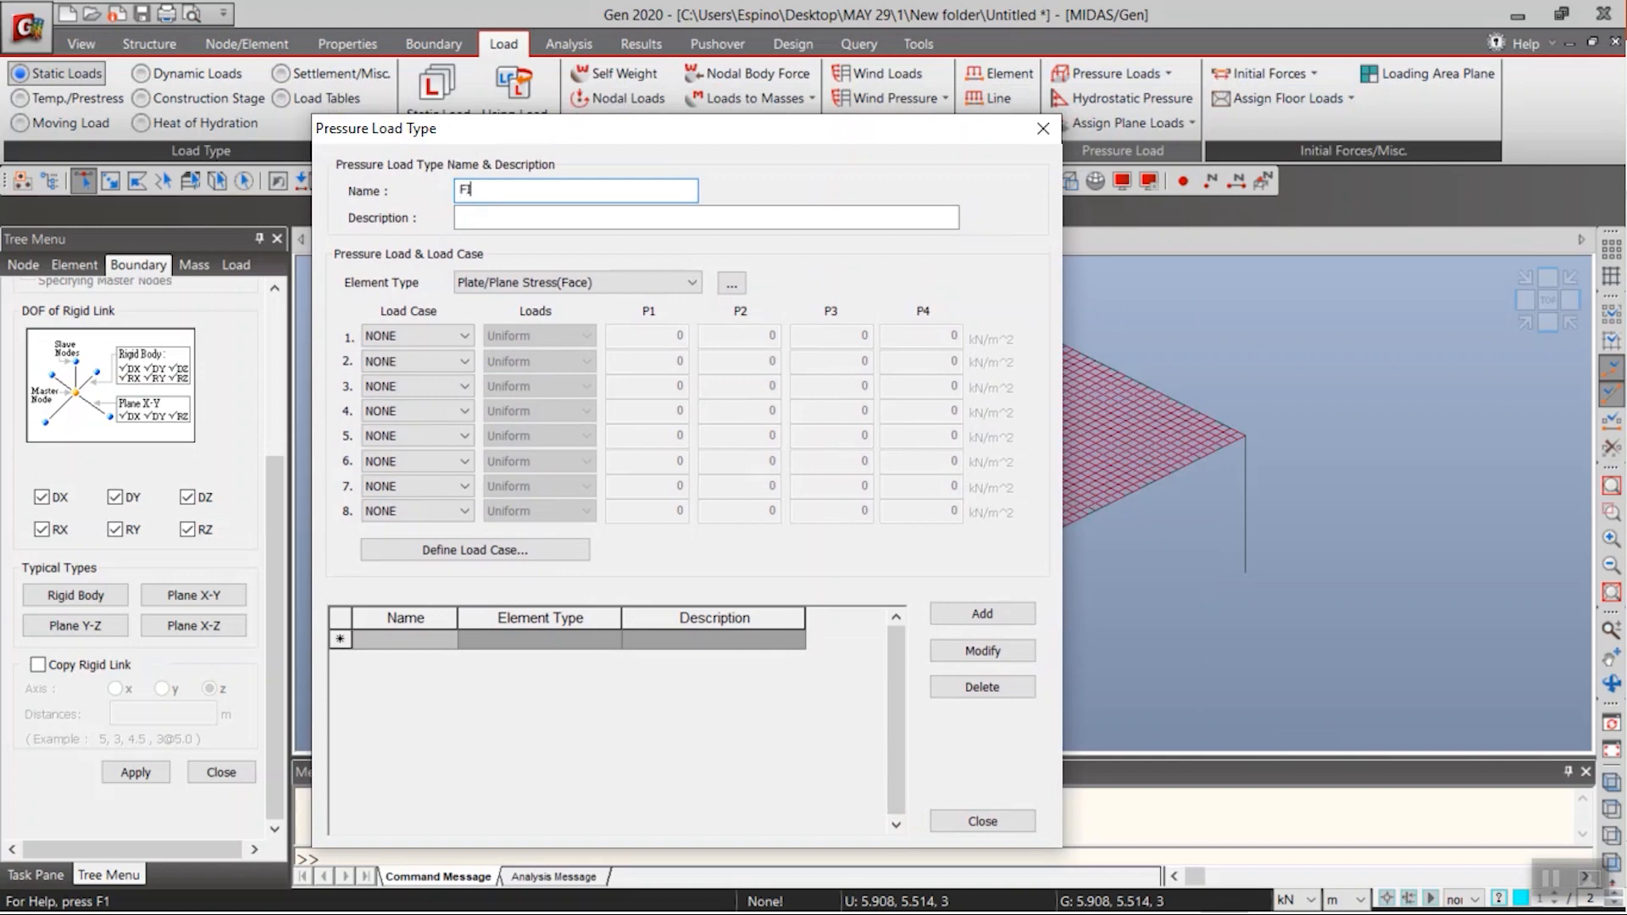
text(INISHING LOAD)
click(416, 335)
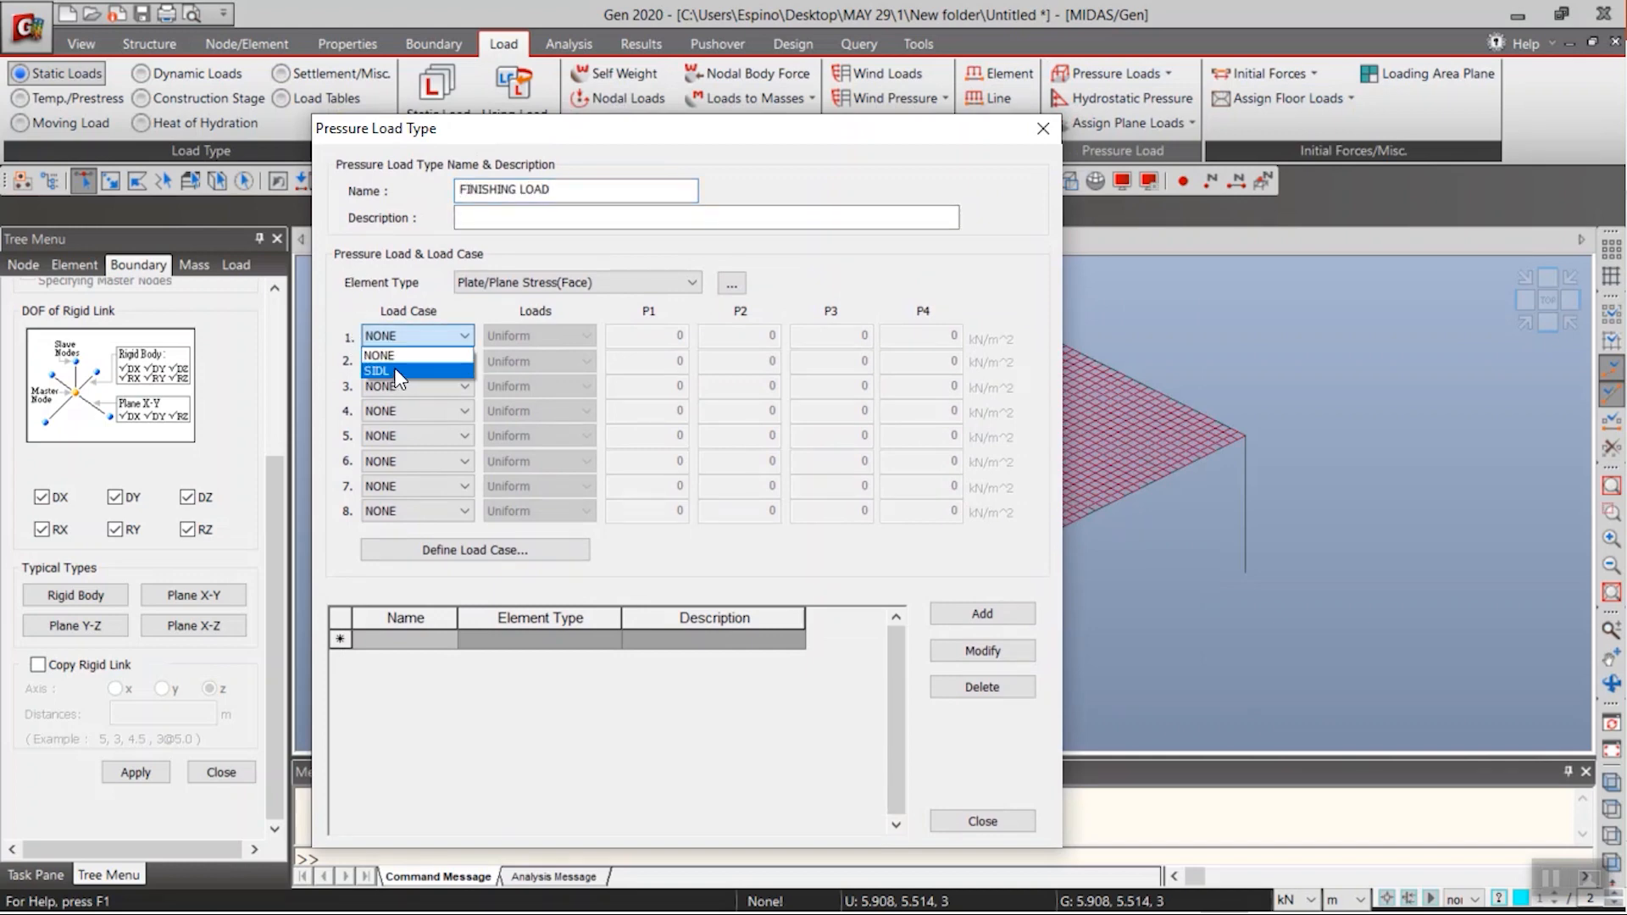
click(395, 371)
click(662, 336)
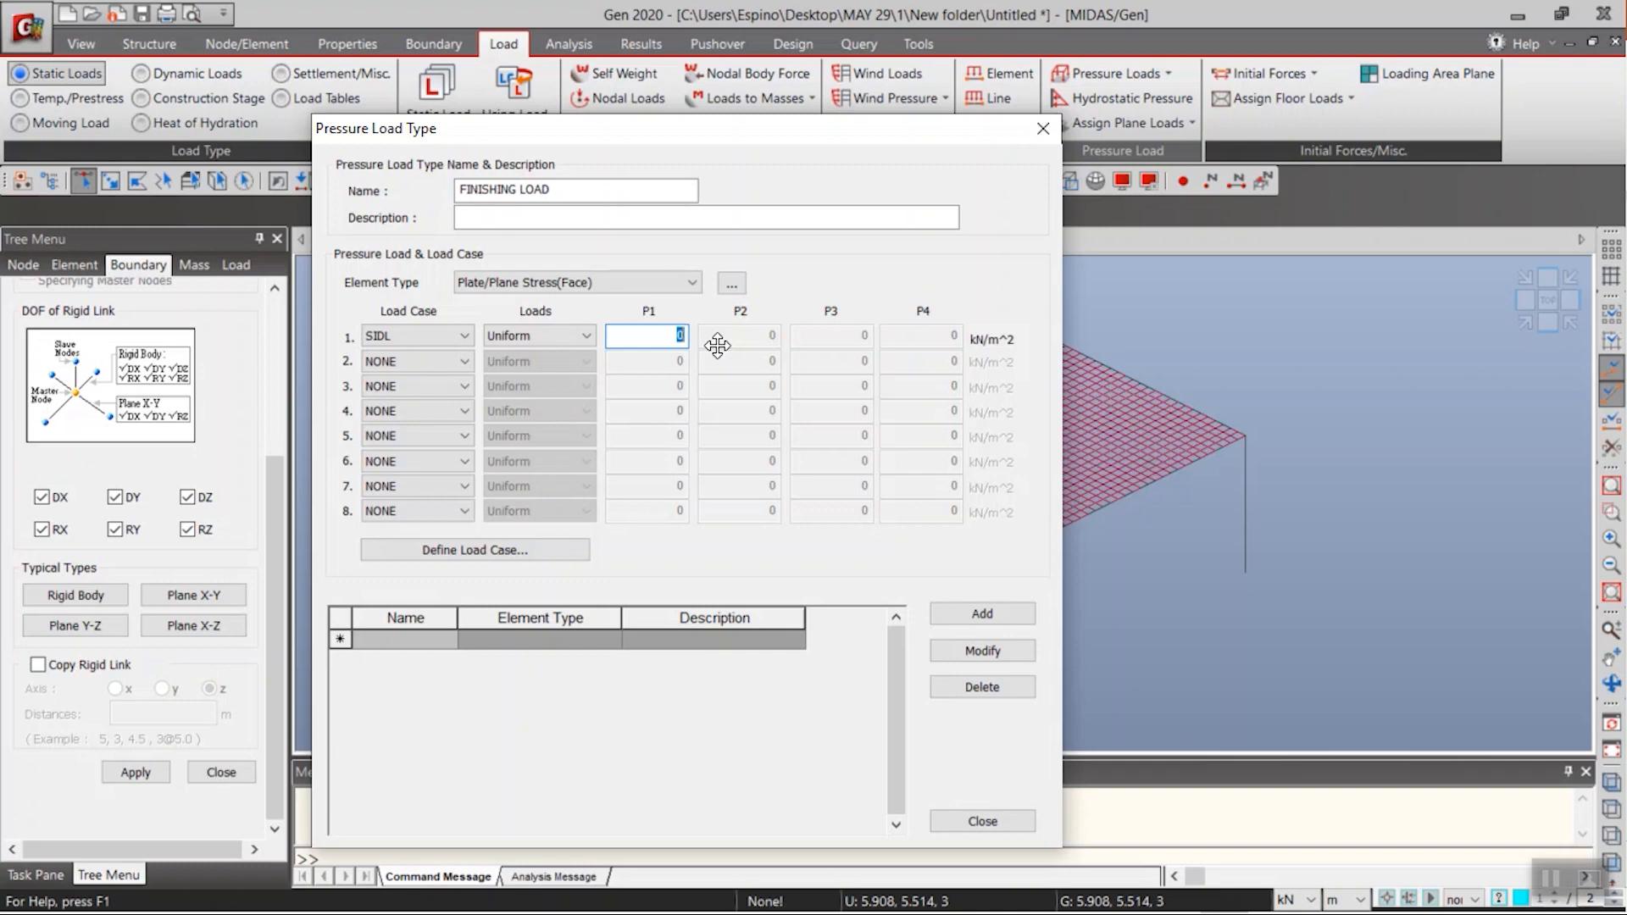
key(BackSpace)
text(-2.54)
click(949, 612)
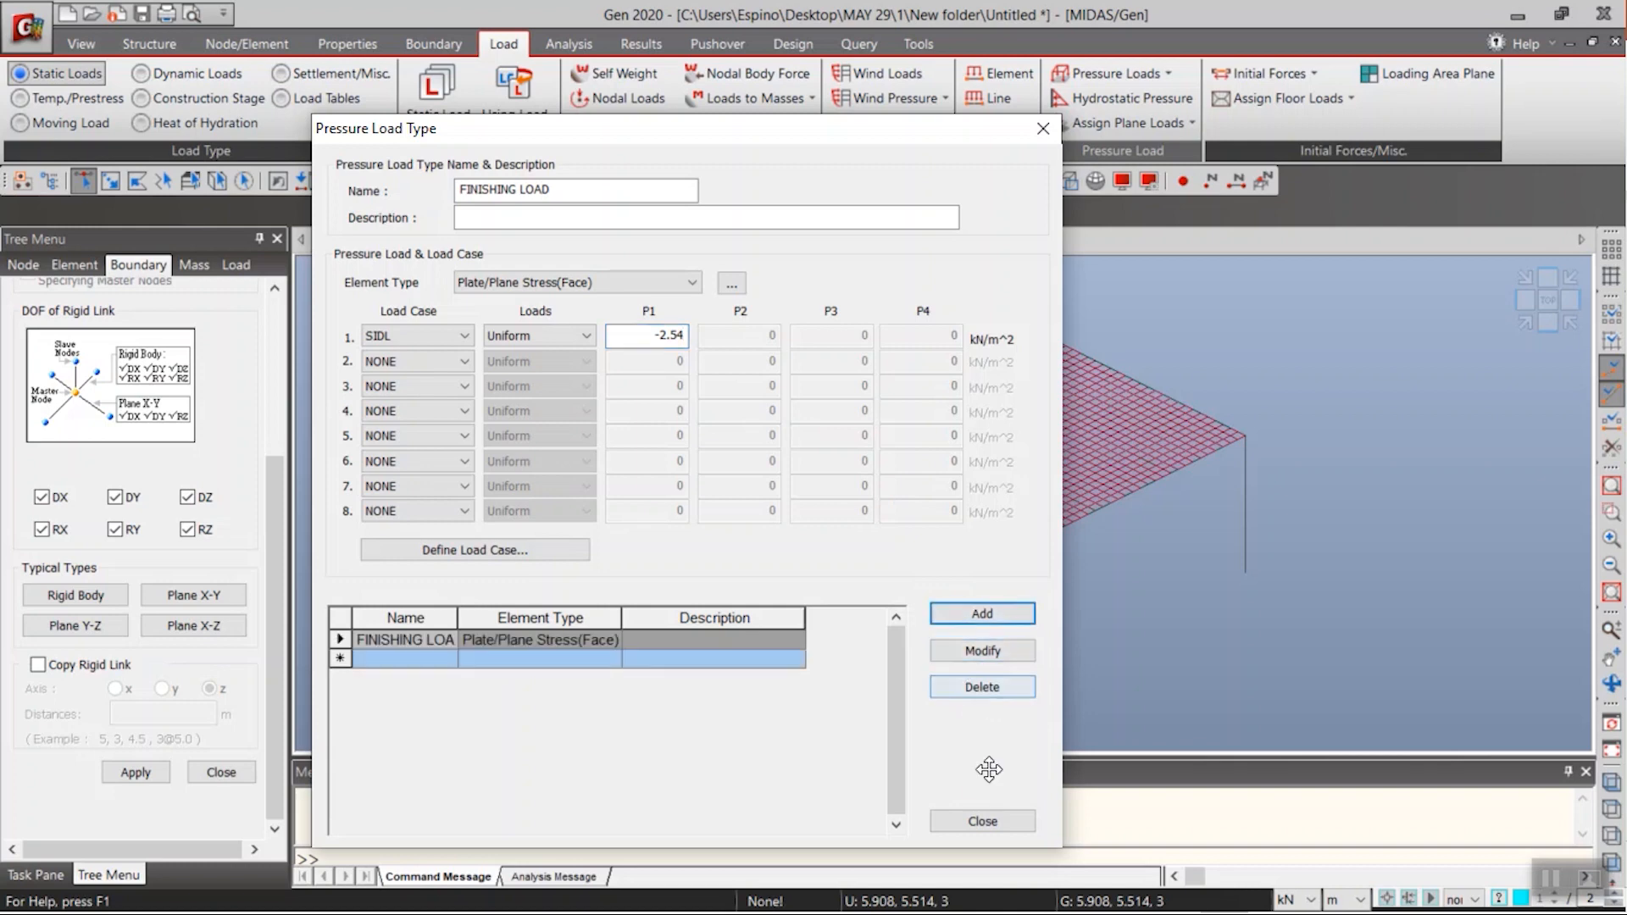
click(980, 821)
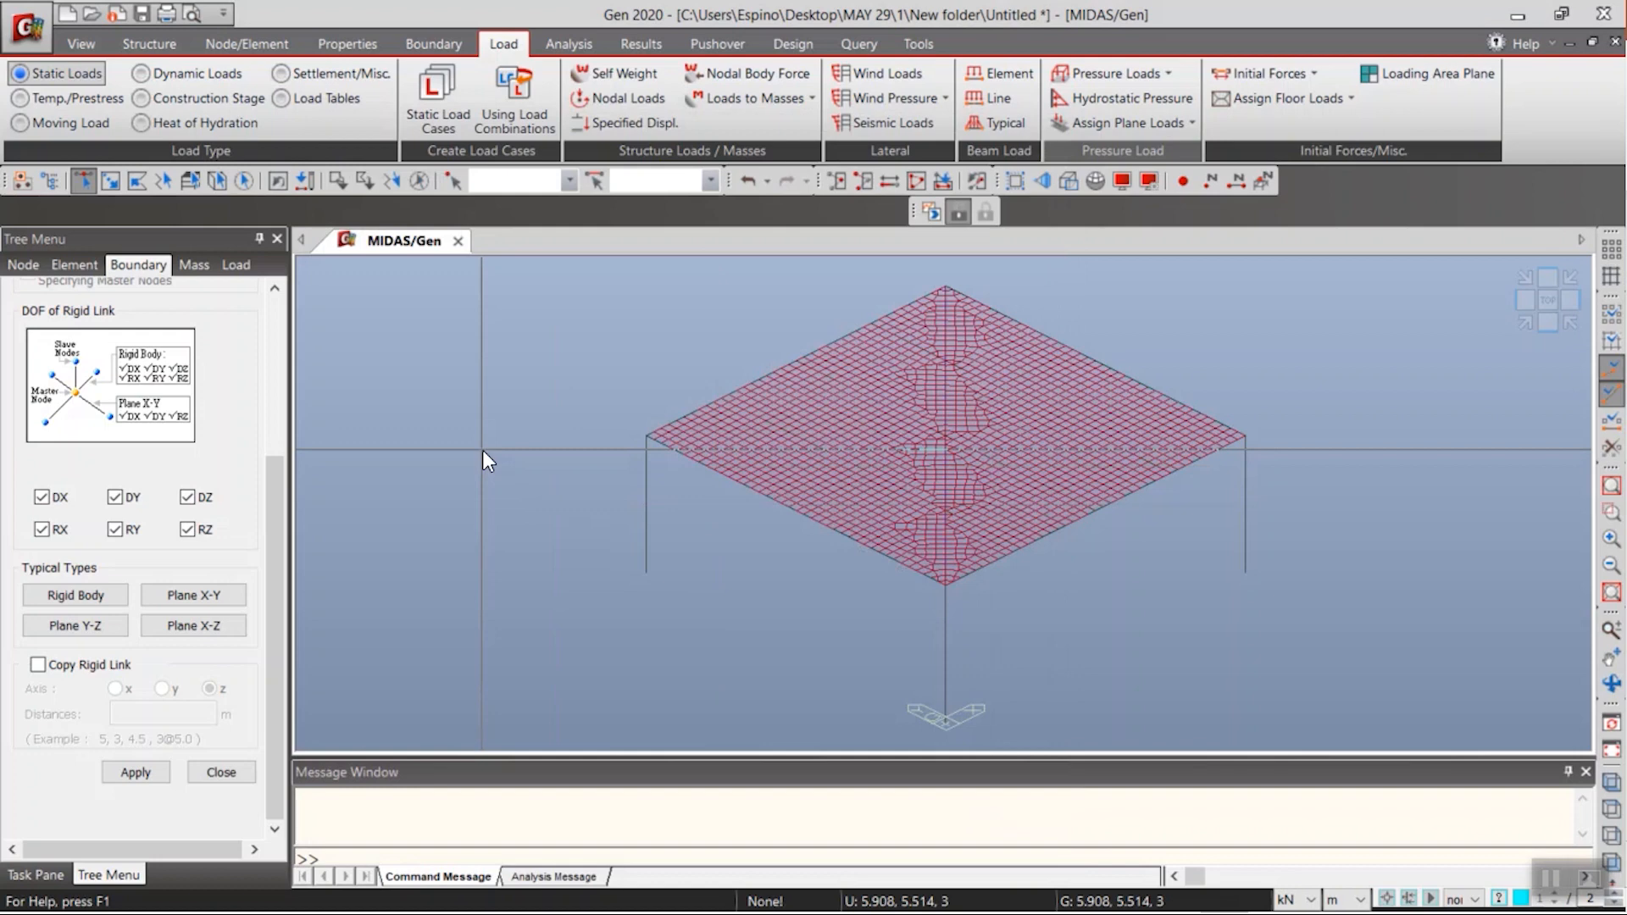
- Add self-weight to load case SIDL with a Z factor of -1
click(637, 78)
double_click(98, 694)
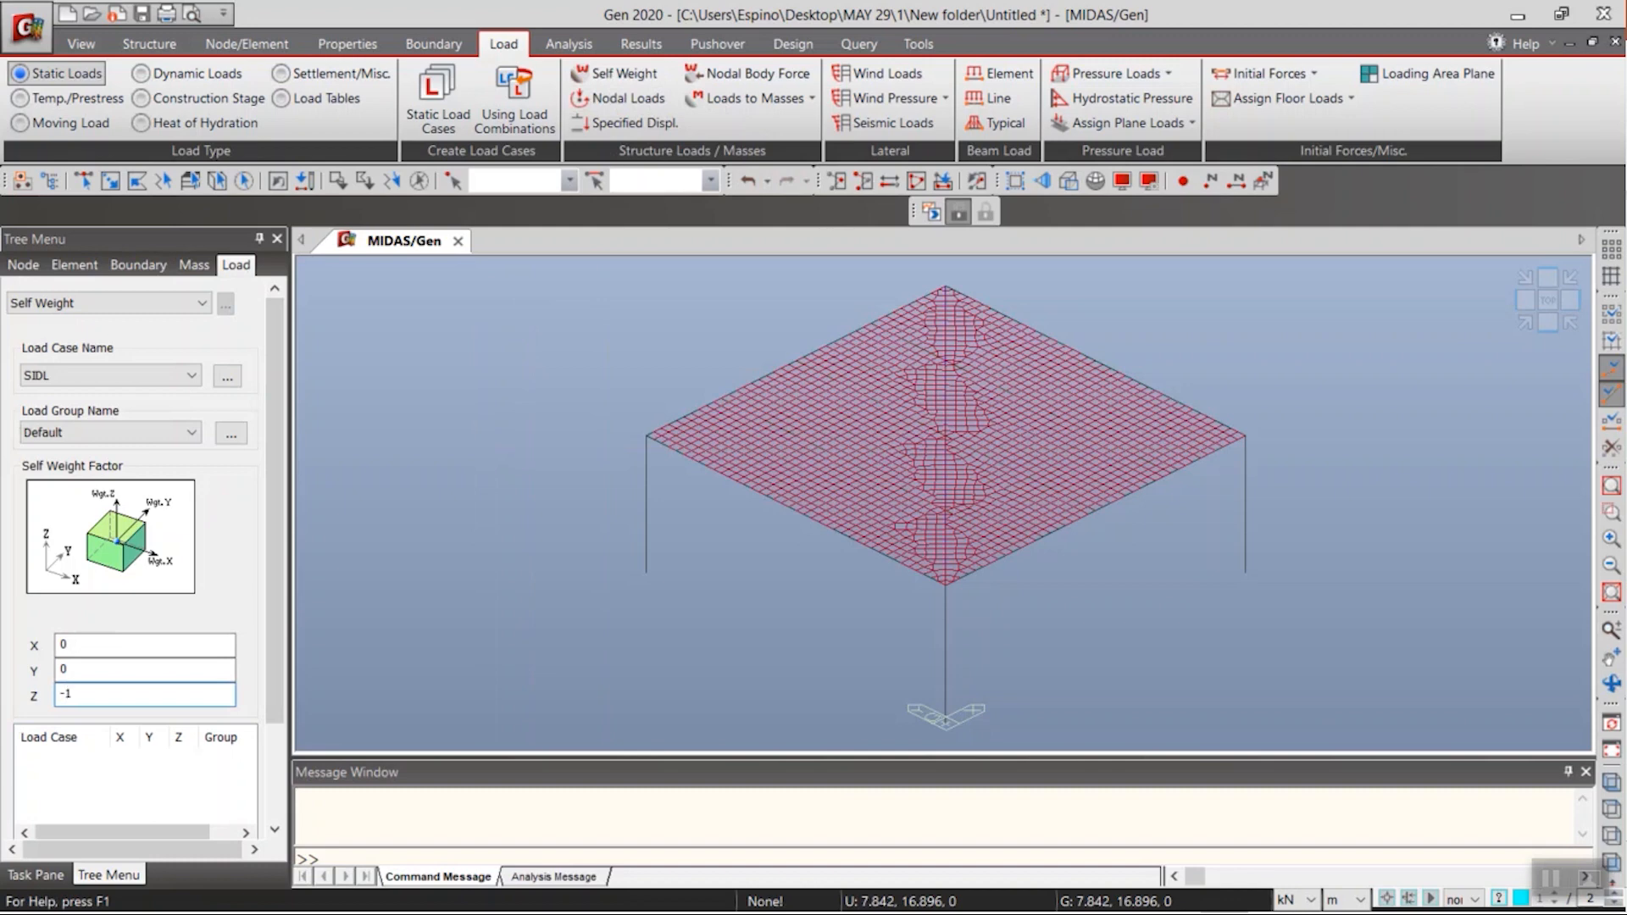
drag(269, 679, 231, 770)
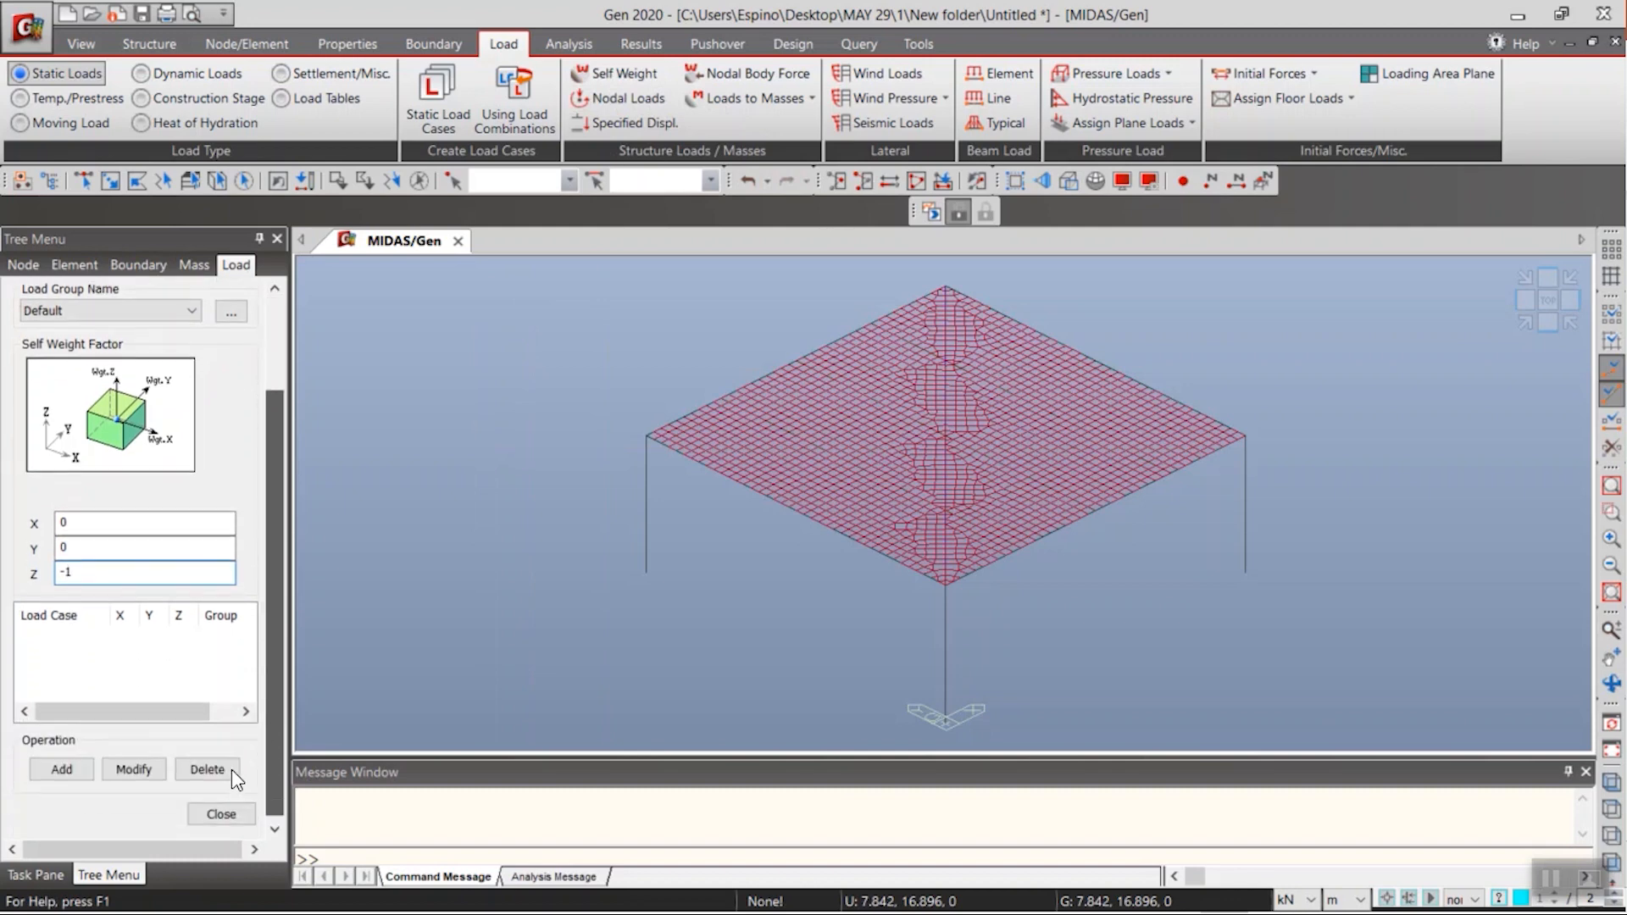
click(68, 769)
drag(273, 649, 284, 451)
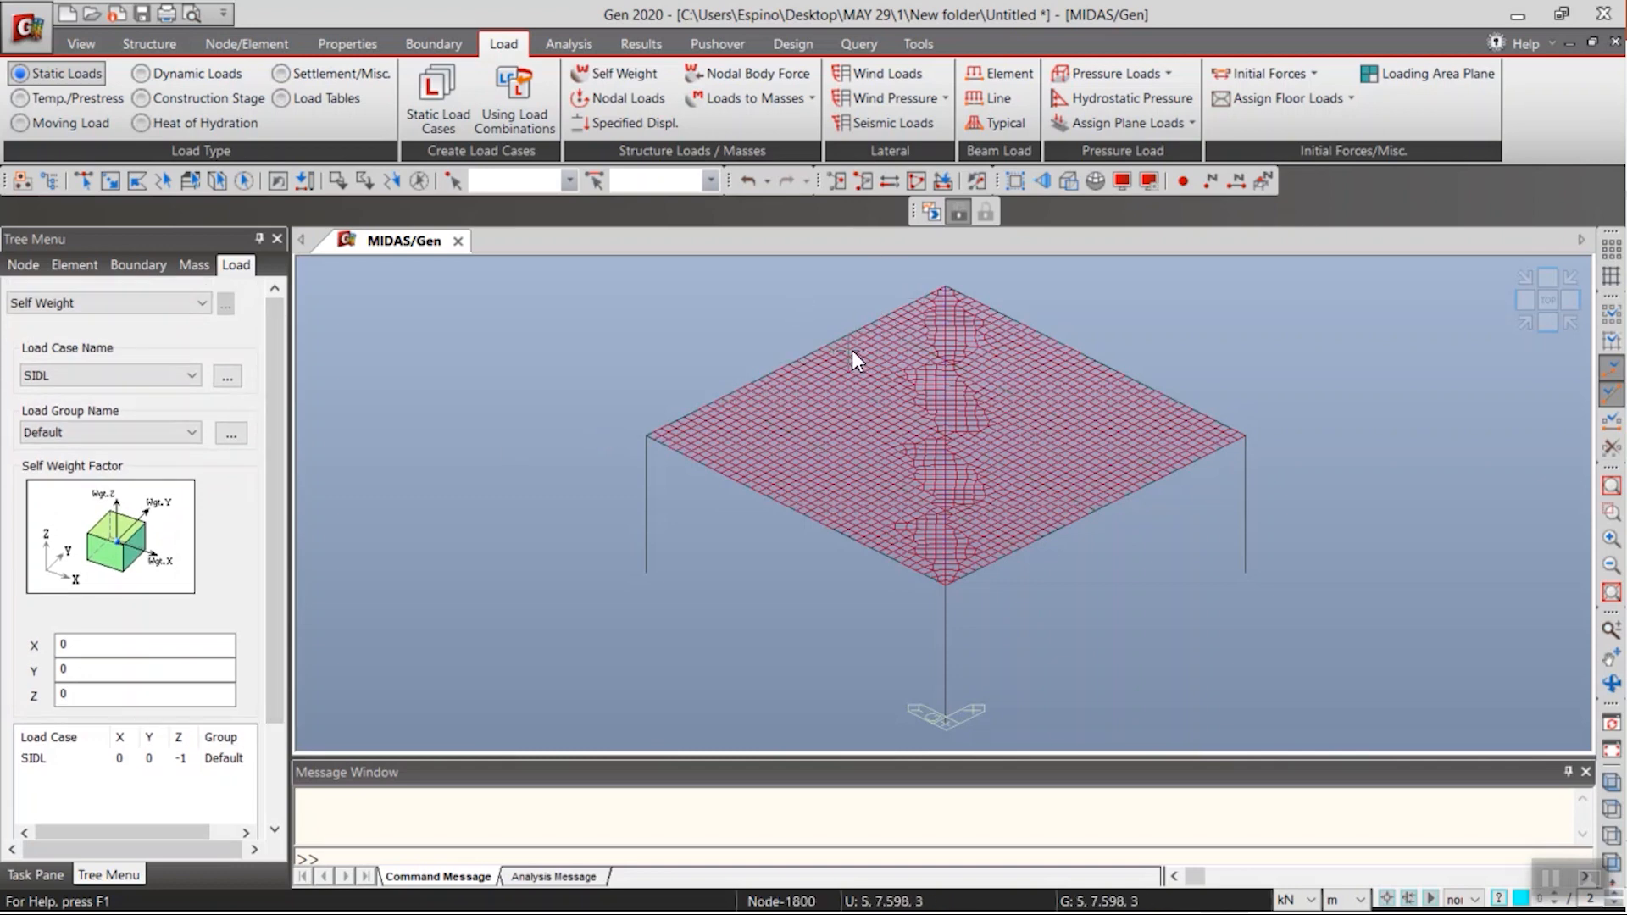
- Set up pressure load assignment by load type, using FINISHING LOAD in the Default load group with the Add option
mouse_move(853, 352)
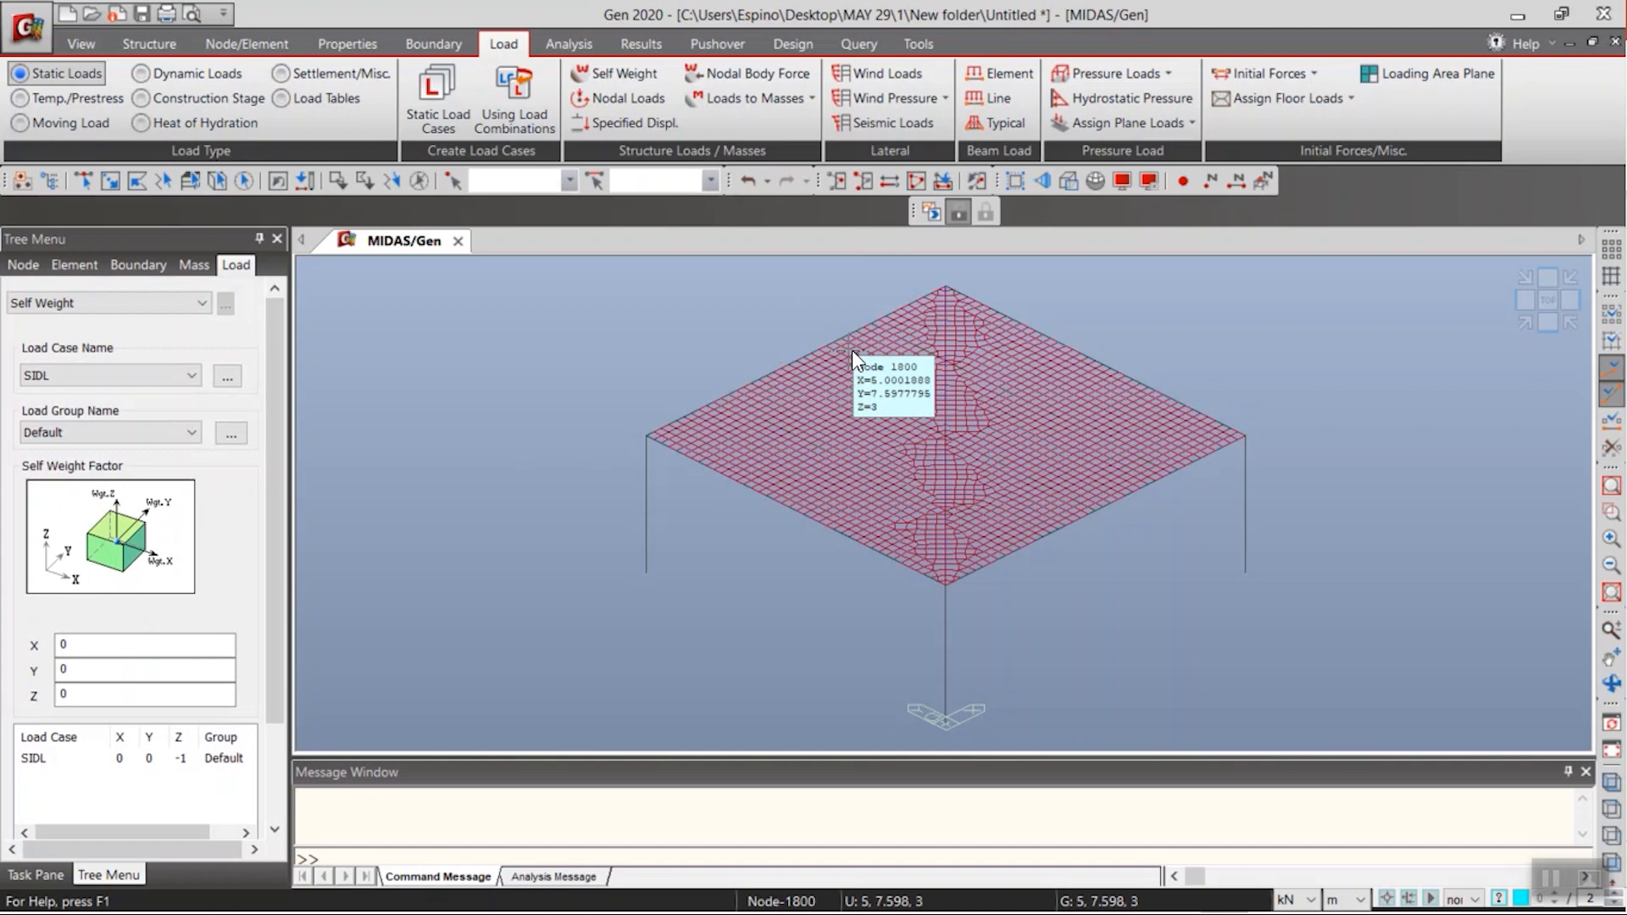
click(1105, 78)
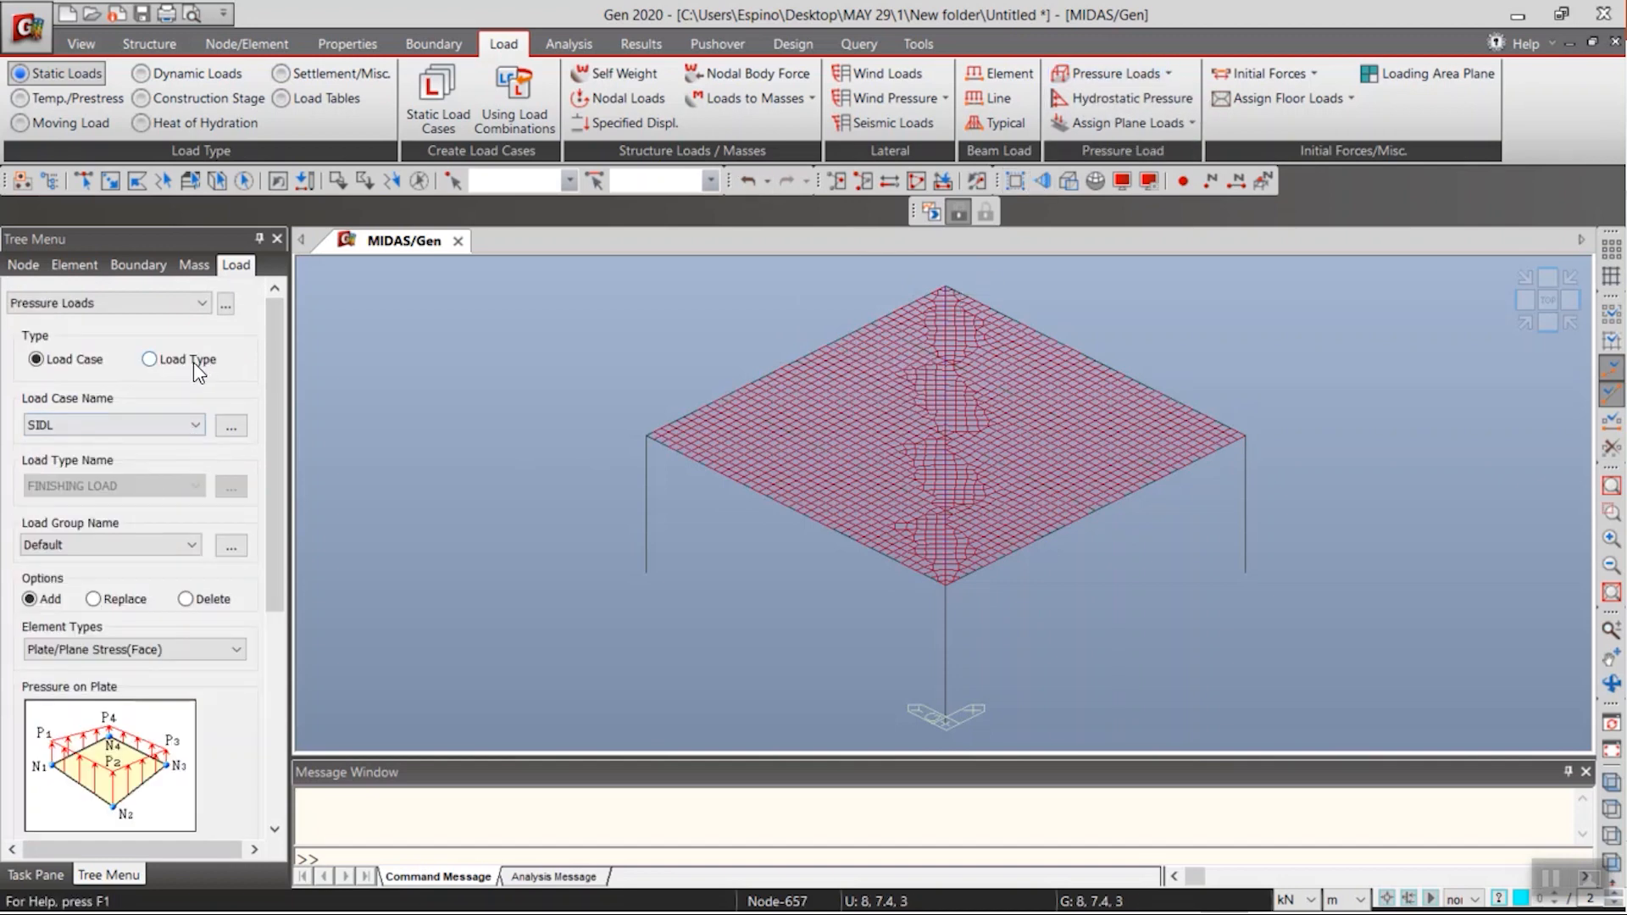
click(193, 359)
click(127, 486)
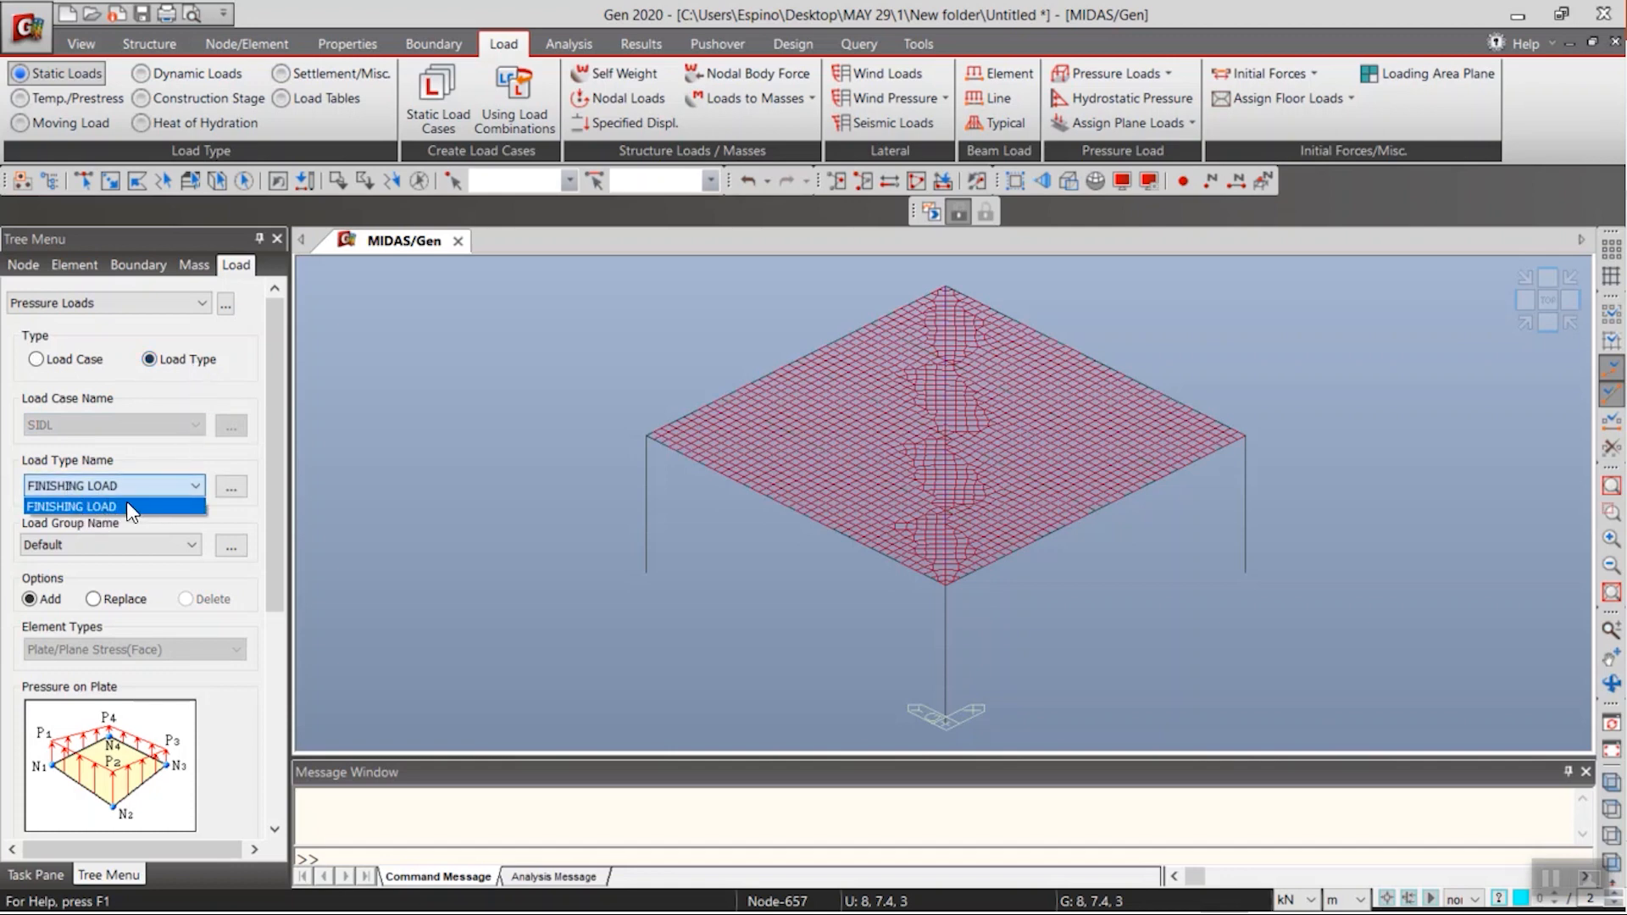
click(116, 446)
drag(271, 487, 268, 438)
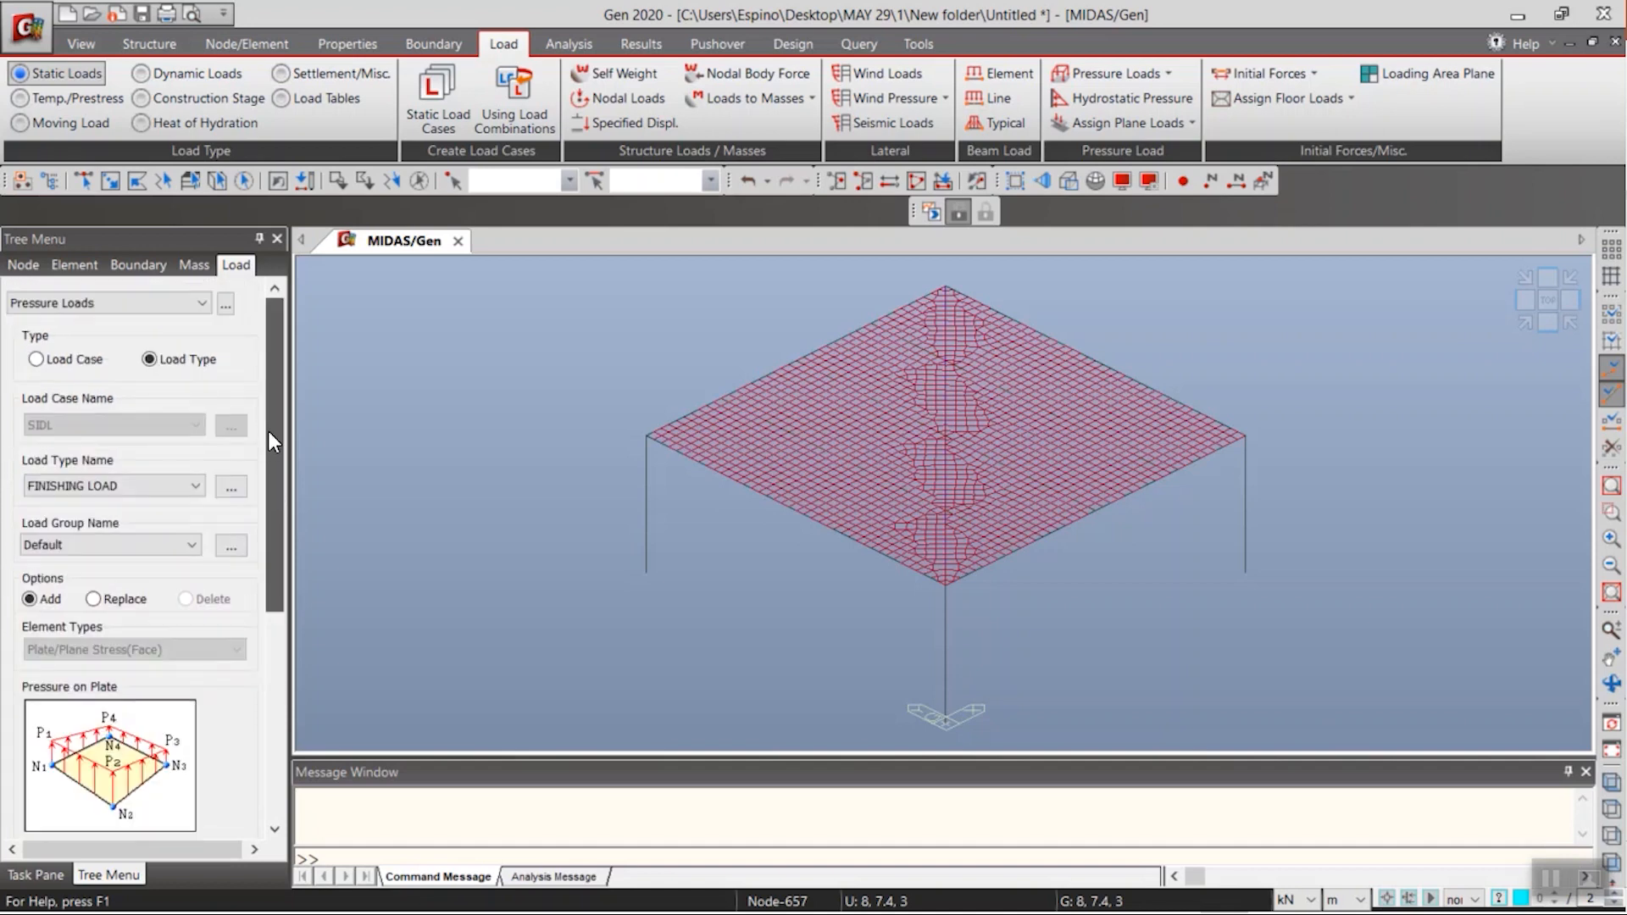
- Select the slab on the XY plane at Z = 3 m and apply the FINISHING LOAD pressure to its elements
click(191, 181)
click(368, 374)
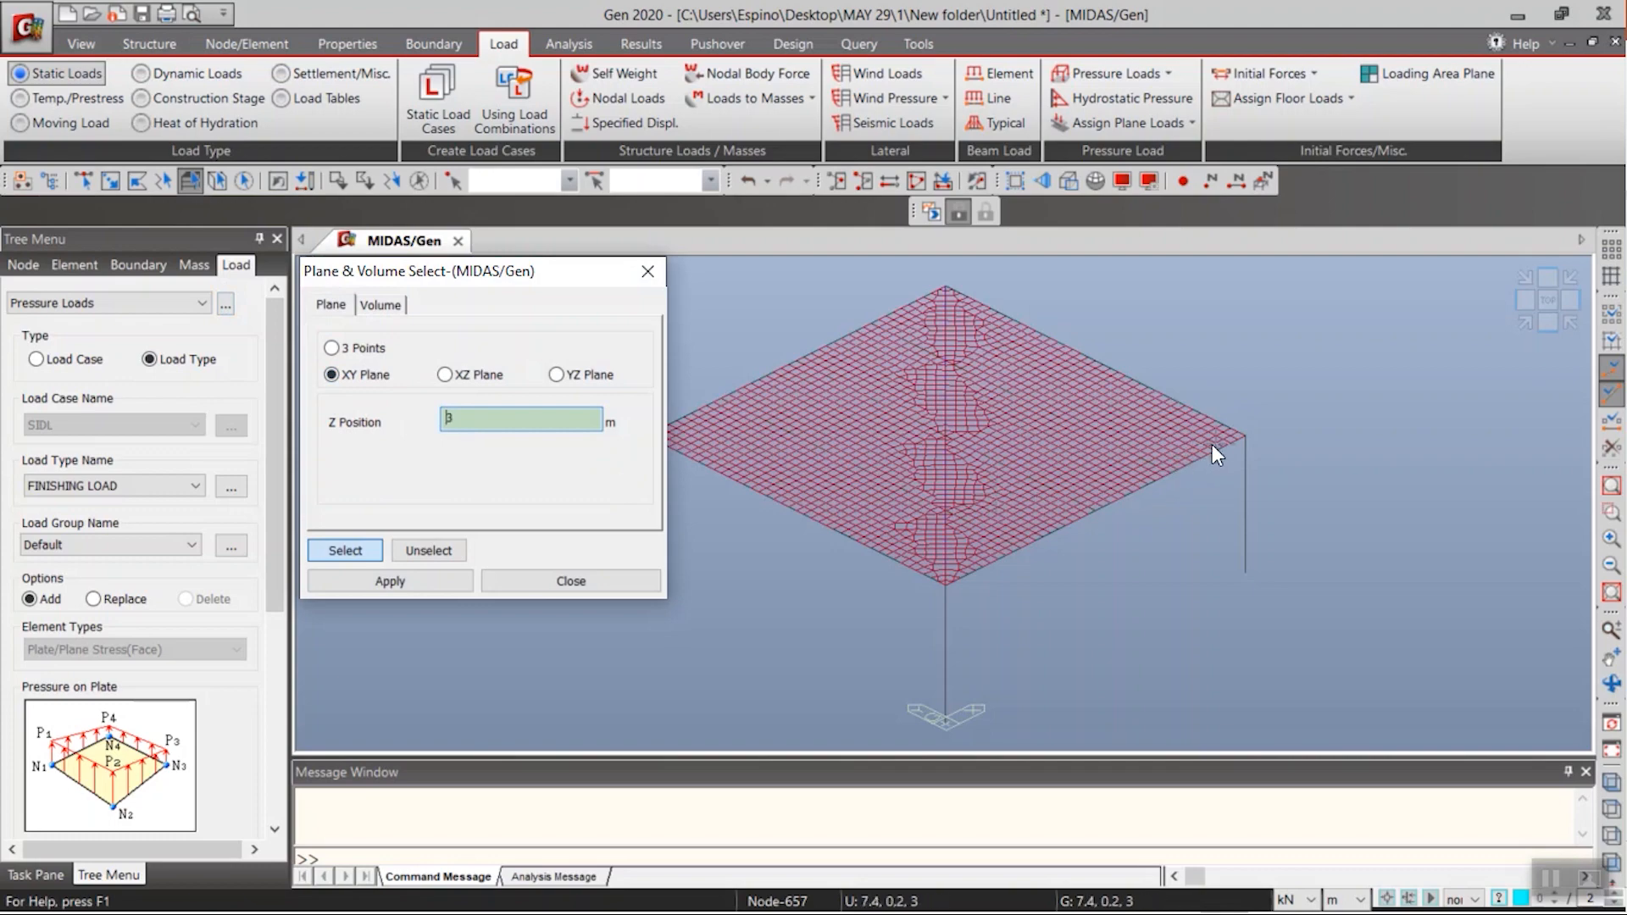
click(1256, 438)
click(1255, 443)
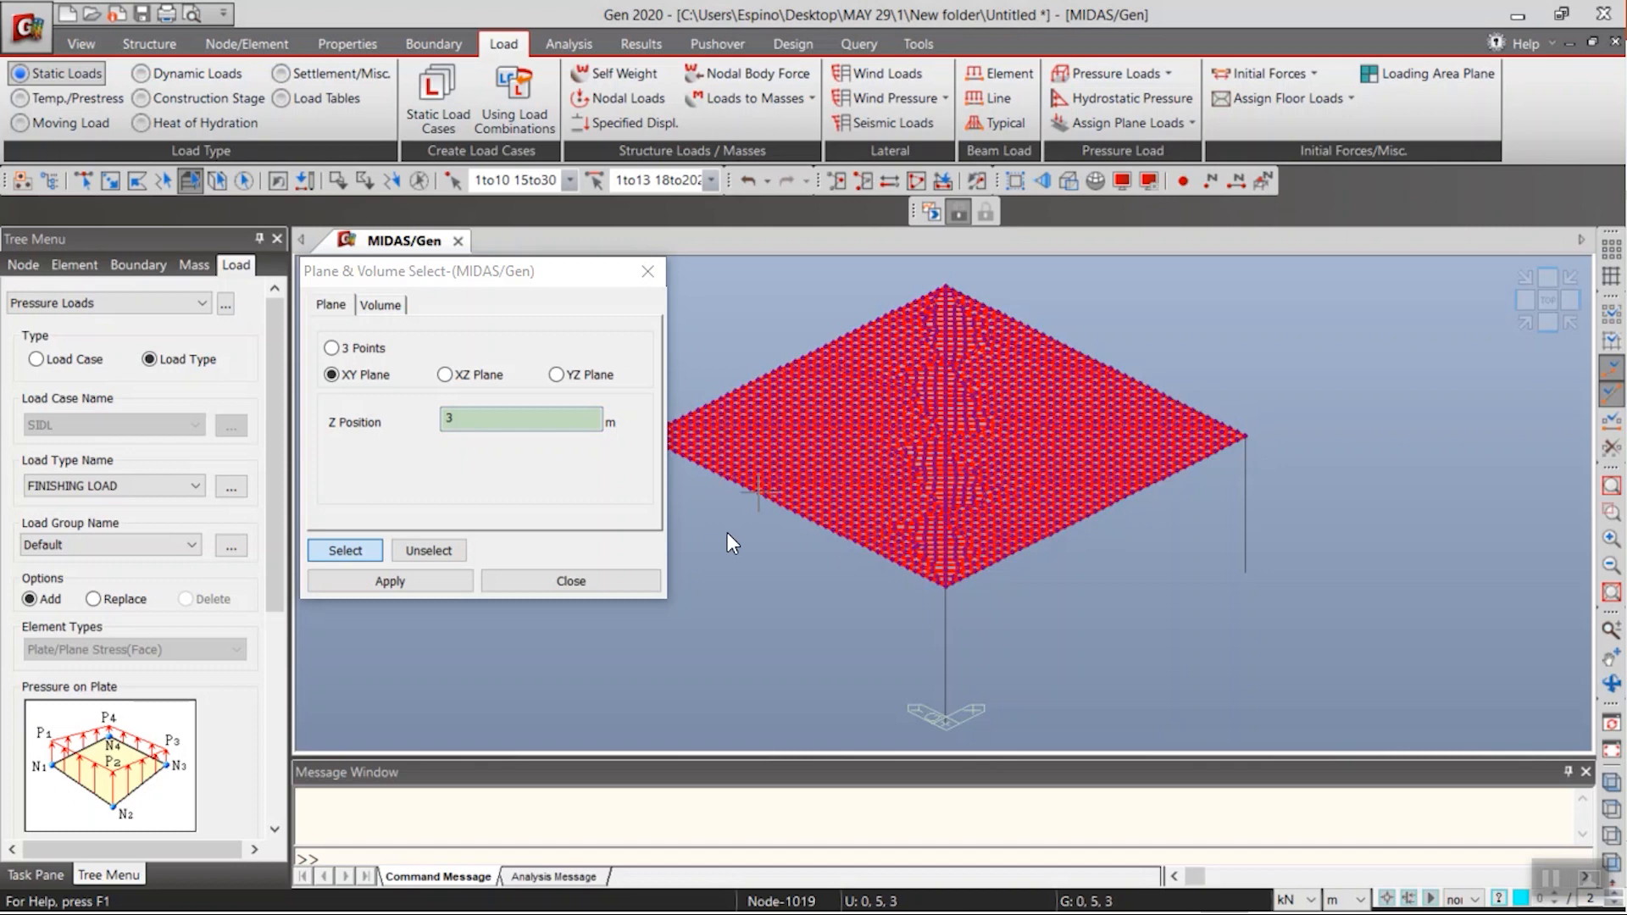
click(372, 584)
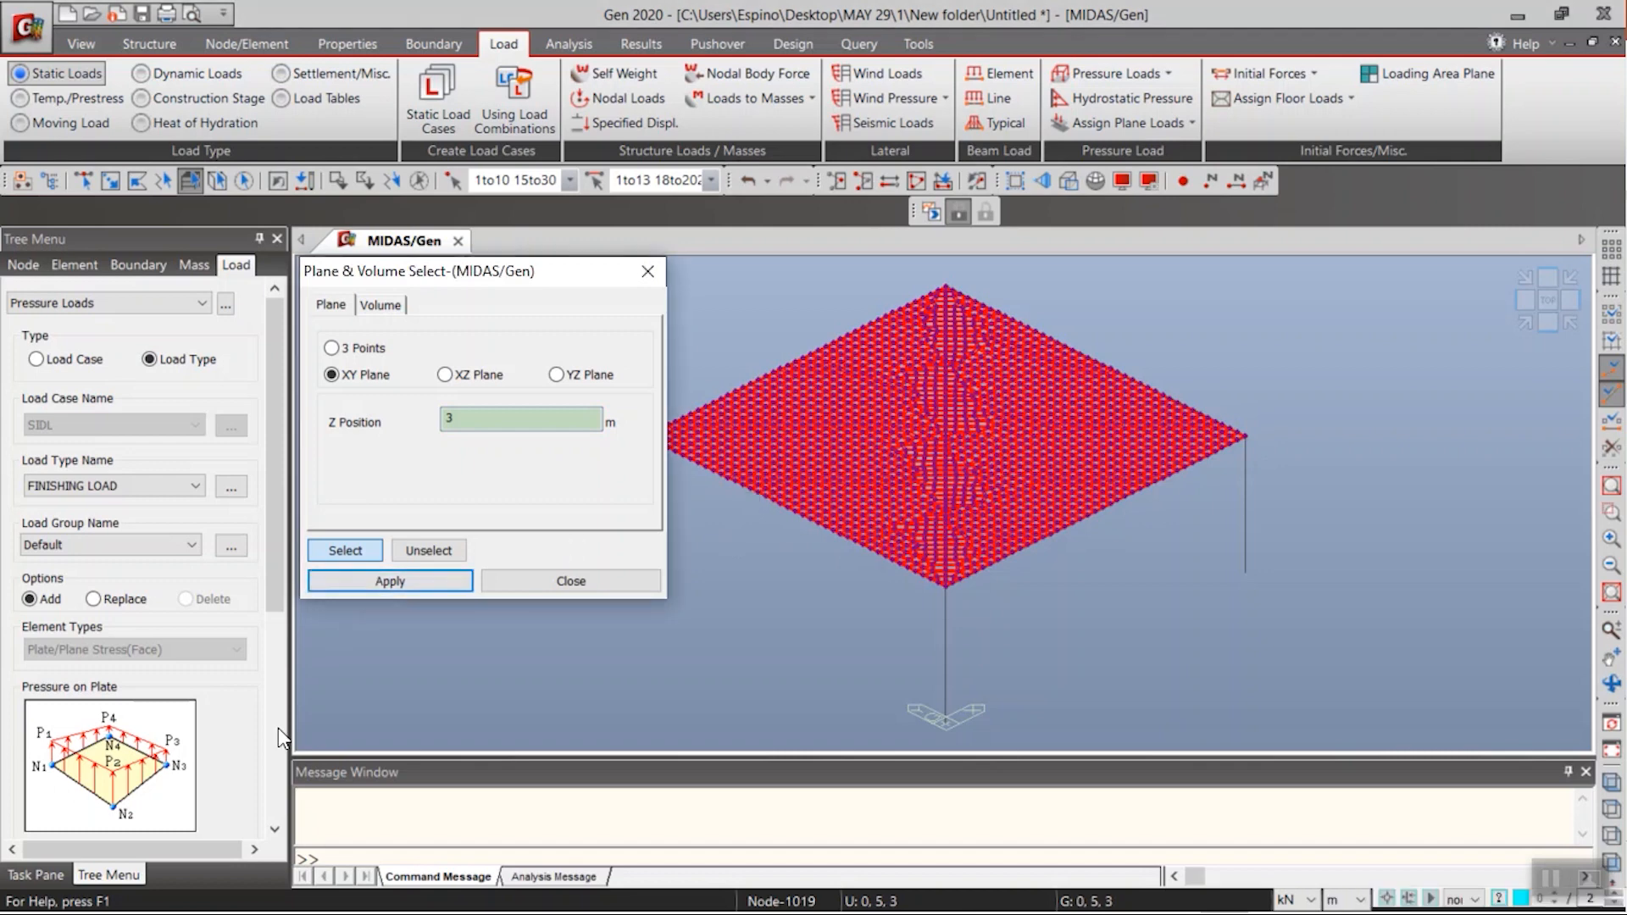
click(573, 582)
drag(273, 535, 269, 776)
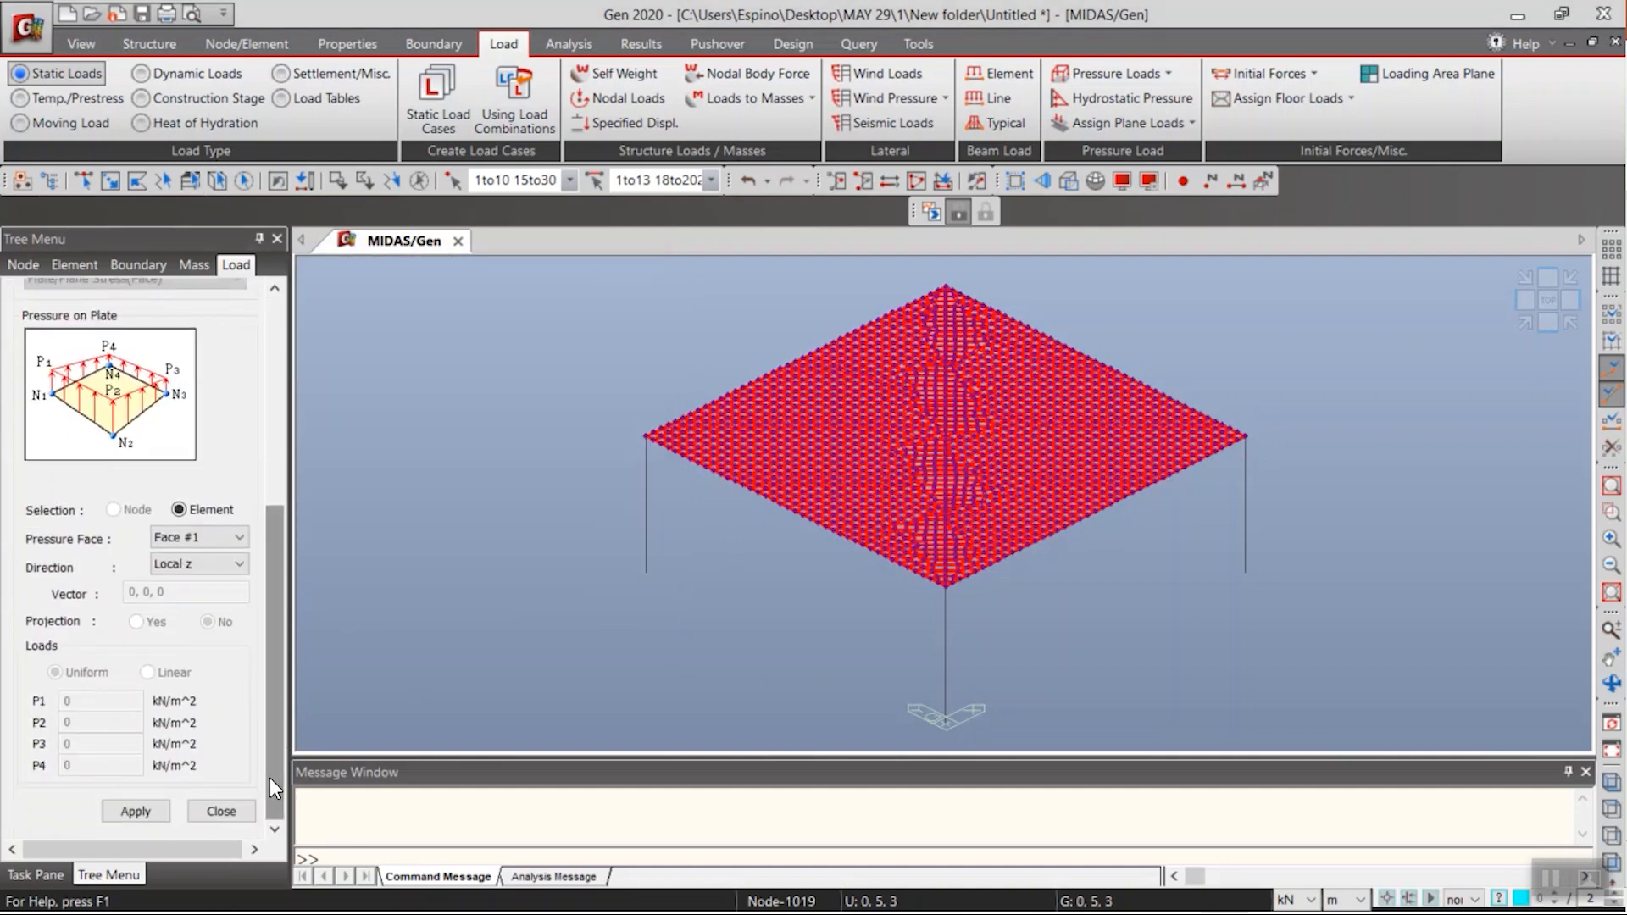
click(136, 811)
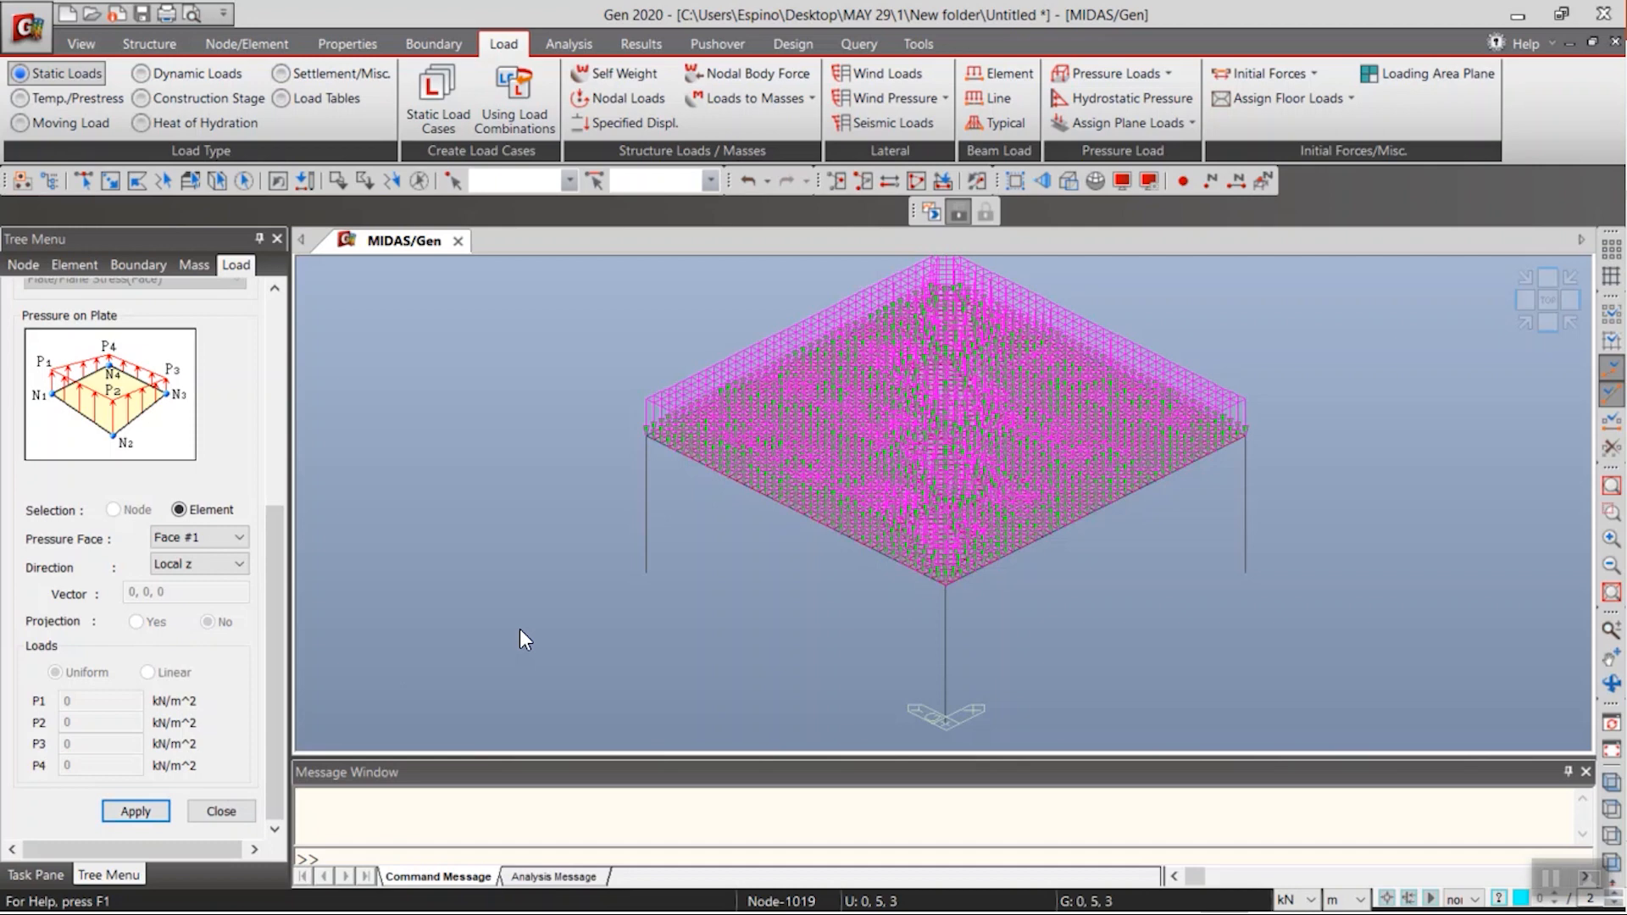
- Convert load case SIDL to masses in the Z direction with a scale factor of 1
click(744, 104)
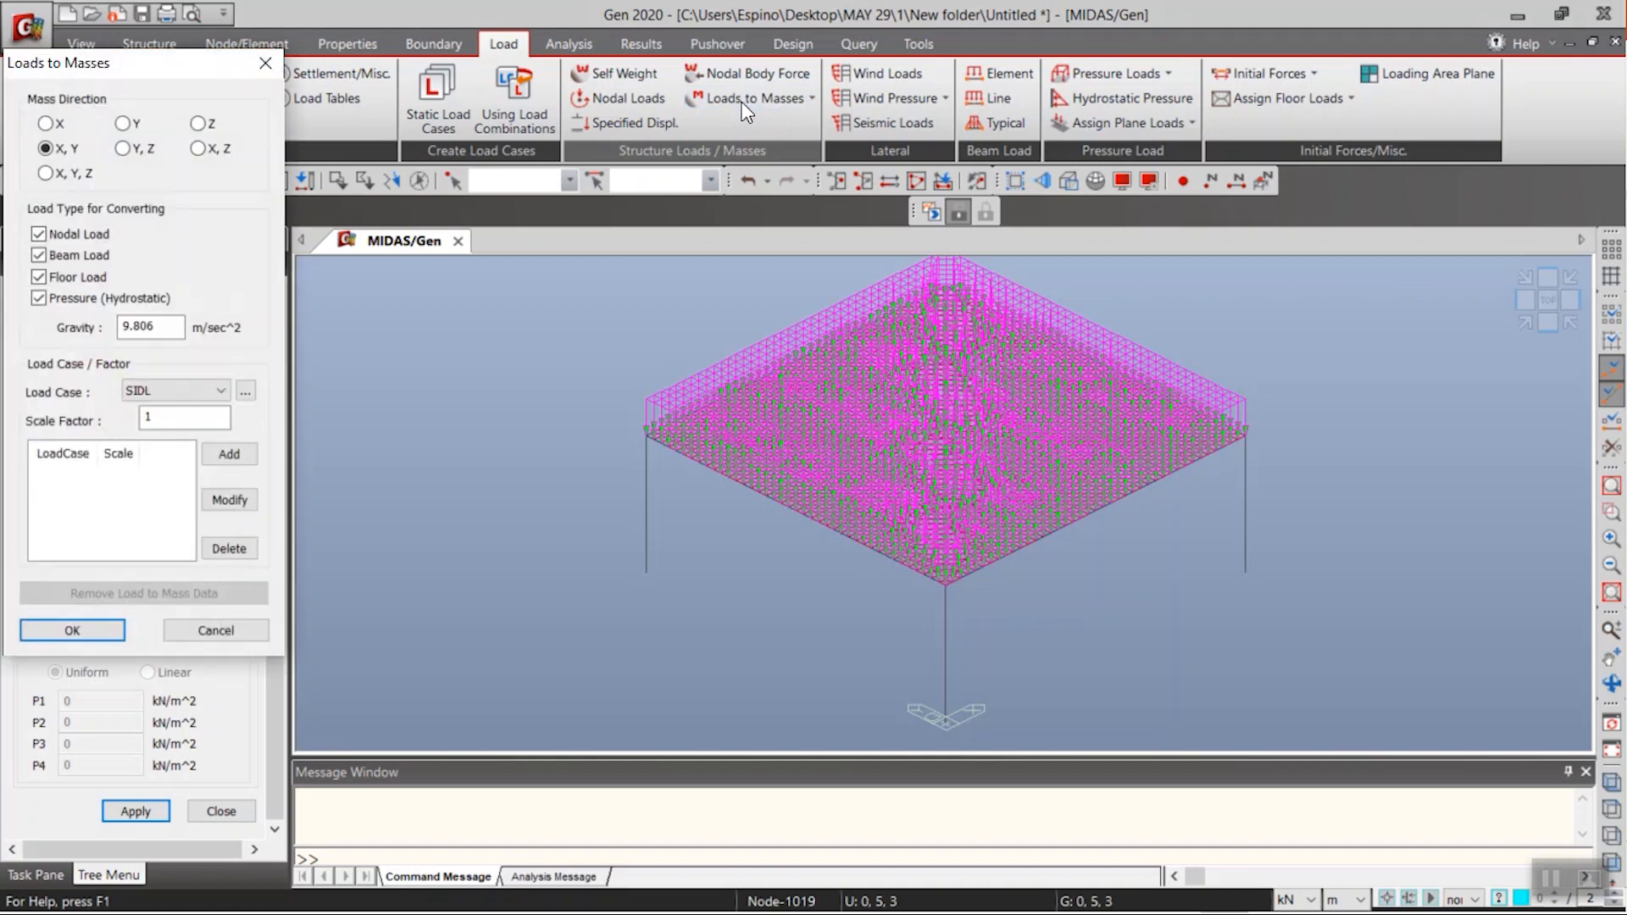
click(203, 123)
click(226, 457)
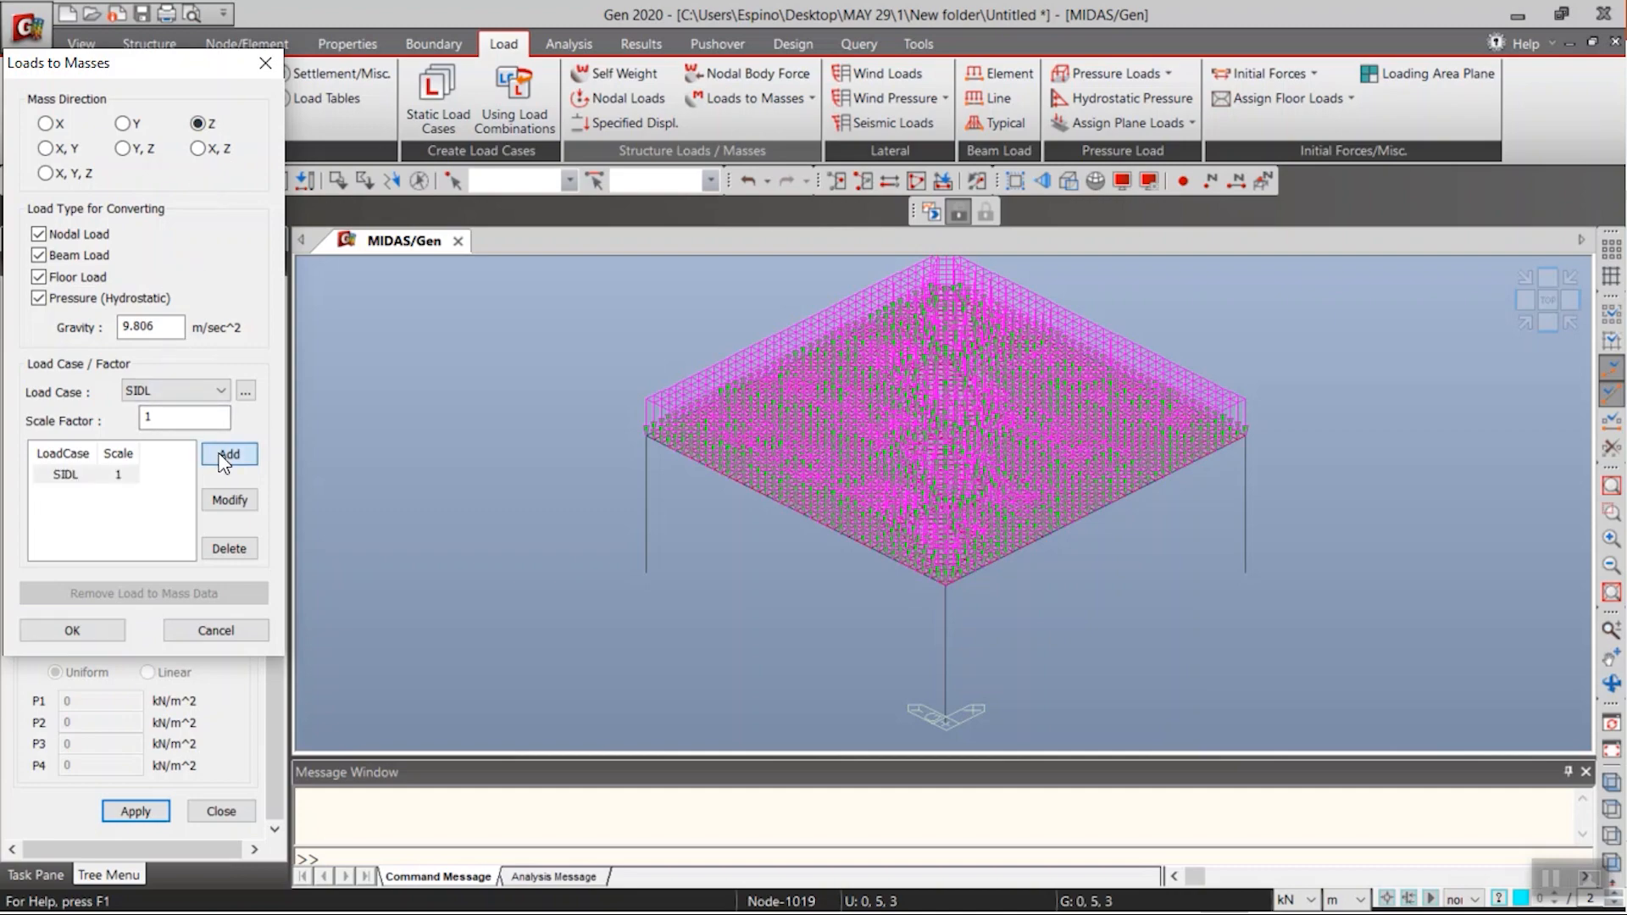
click(88, 631)
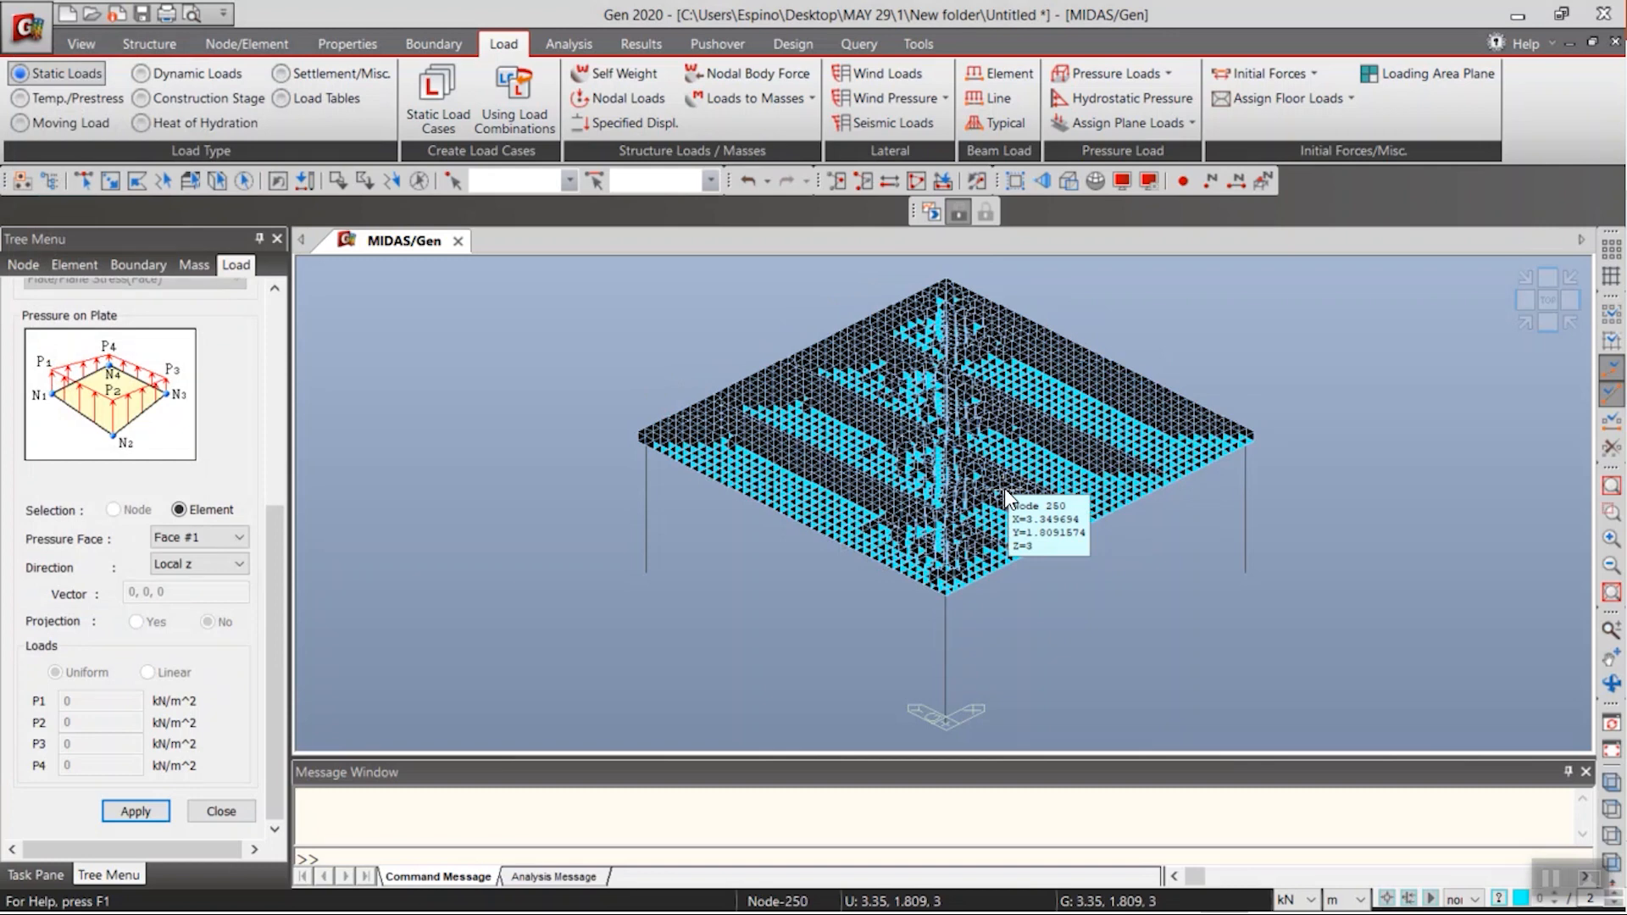
- Configure eigenvalue analysis with Eigen Vectors, Subspace Iteration and 15 frequencies, and run the analysis
click(569, 58)
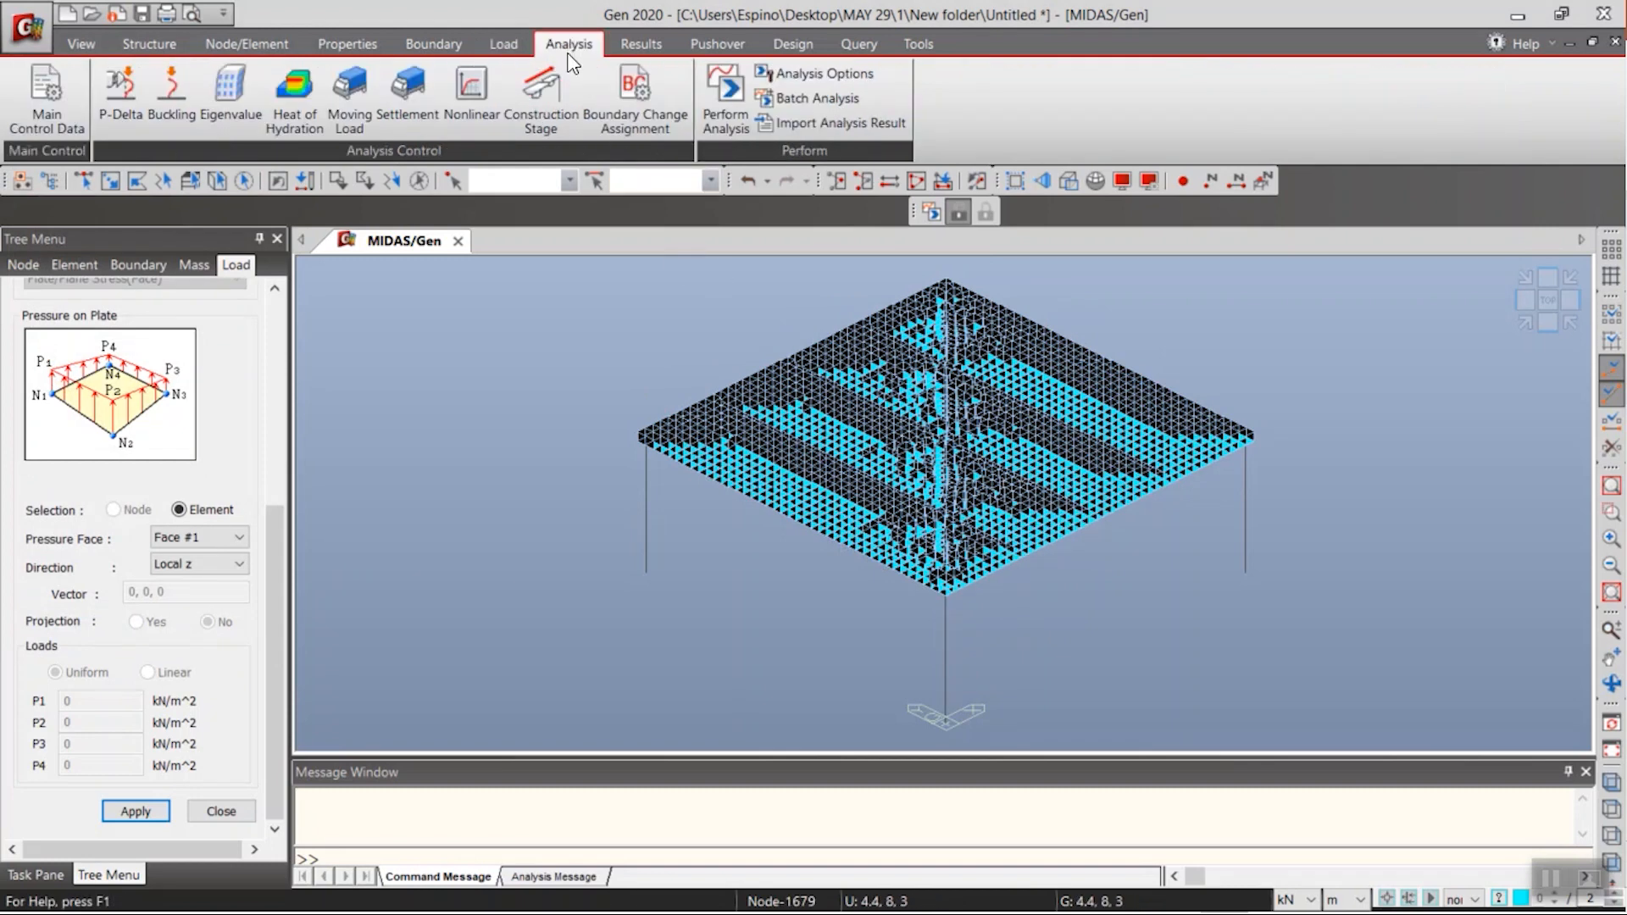
click(221, 109)
drag(387, 67, 666, 262)
click(442, 342)
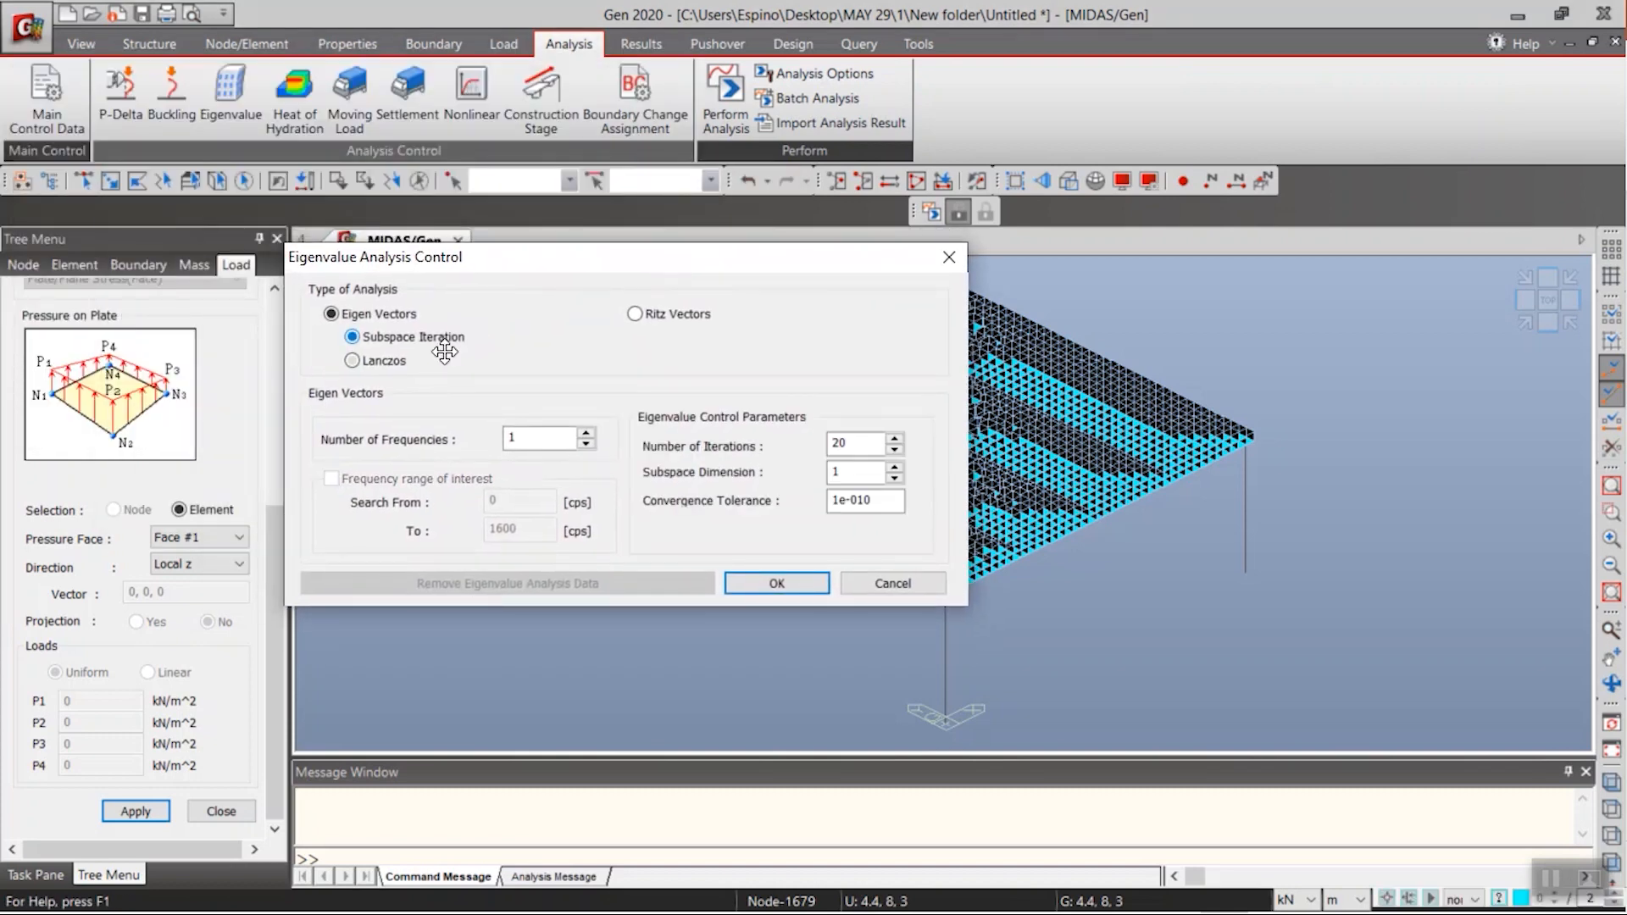
click(557, 434)
text(5)
click(750, 582)
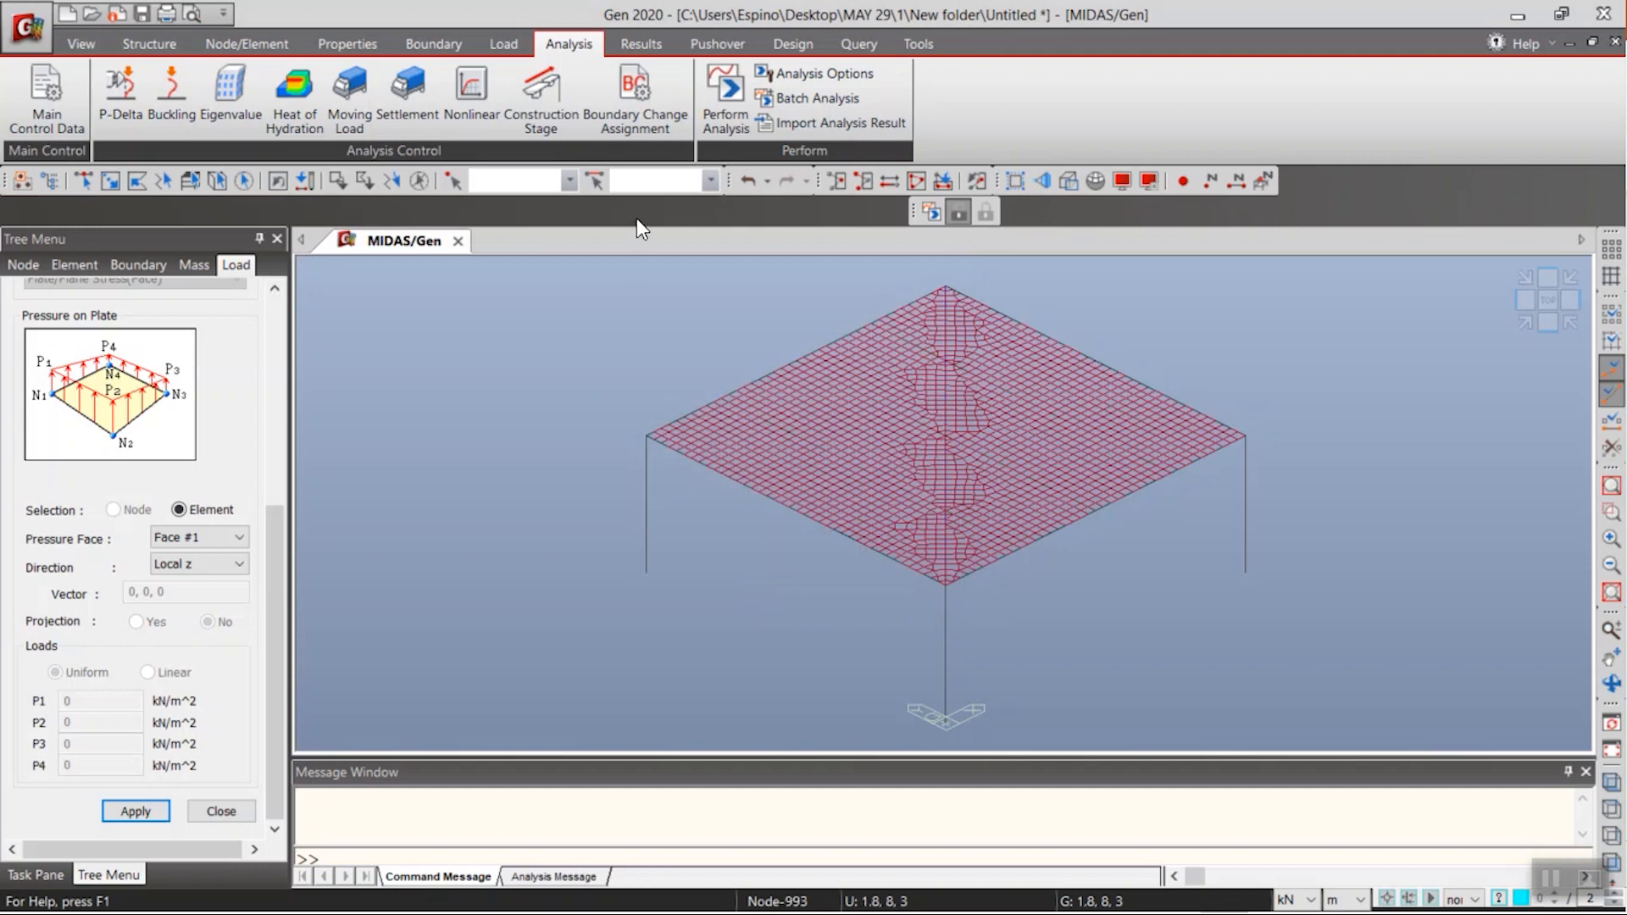
click(724, 118)
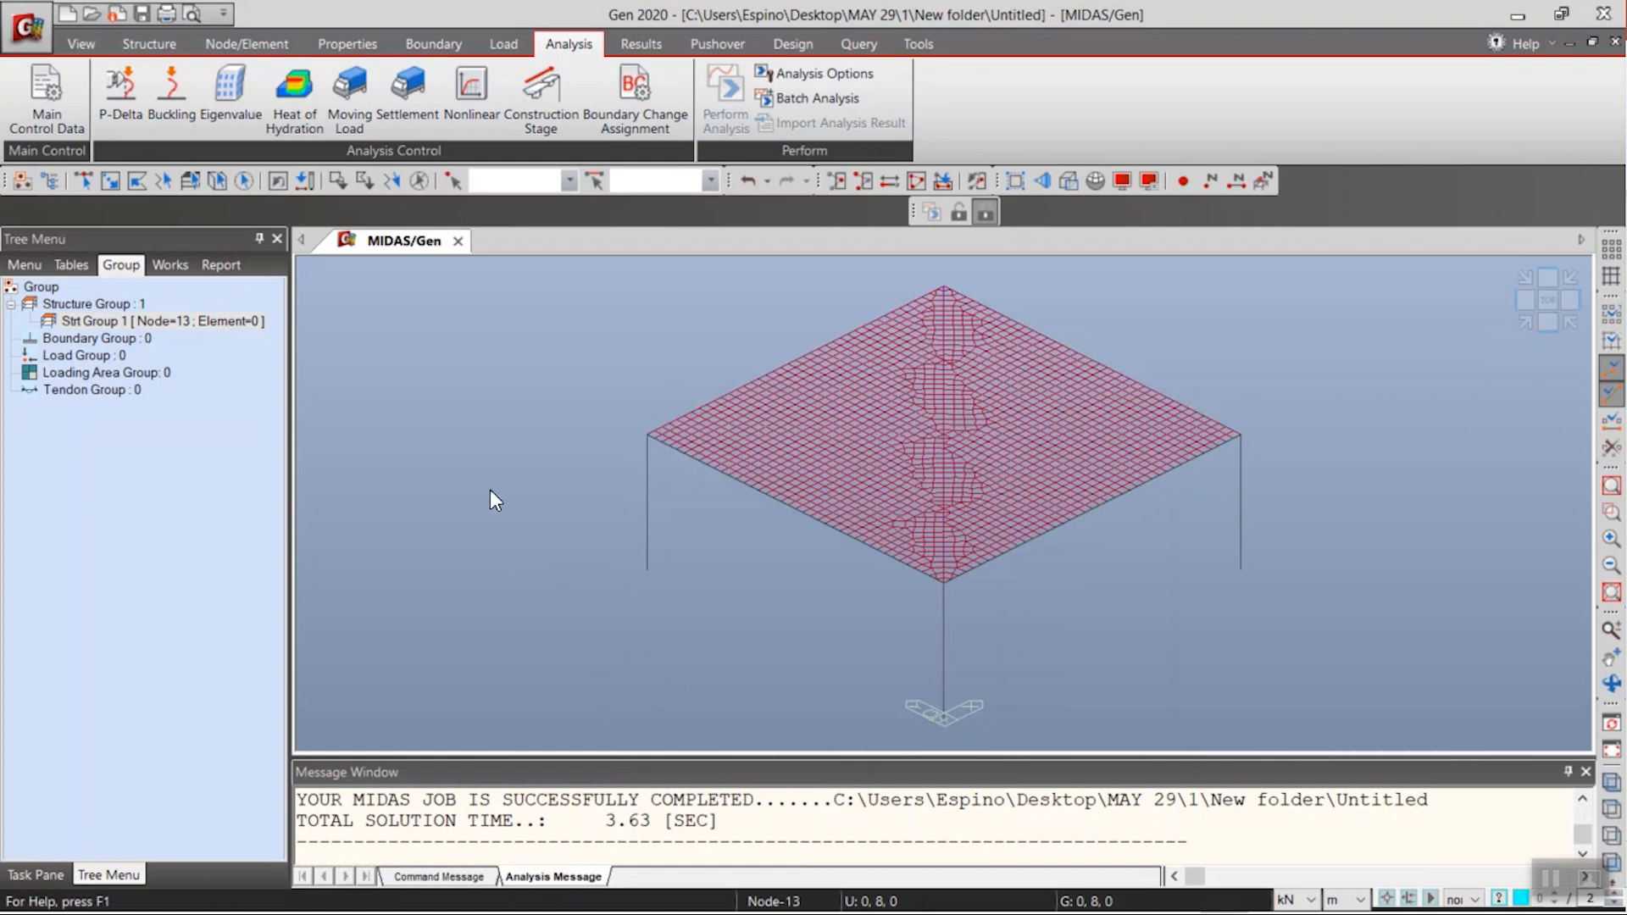
- Display the vibration mode shape of Mode 1 as a contour with the Md-XYZ component
click(644, 49)
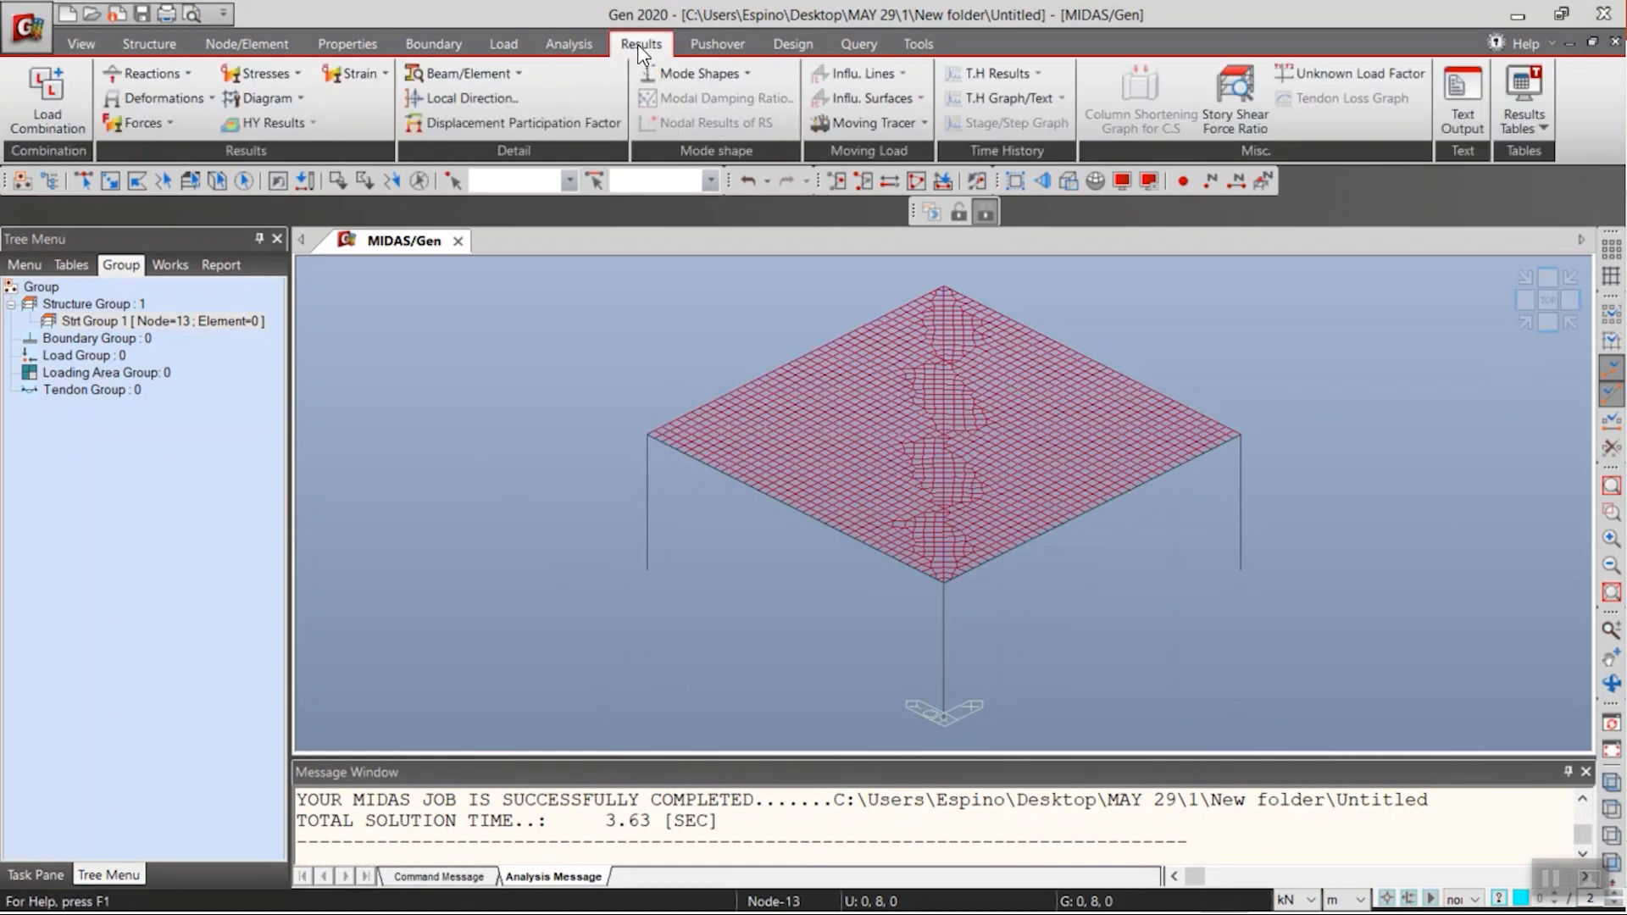
click(665, 76)
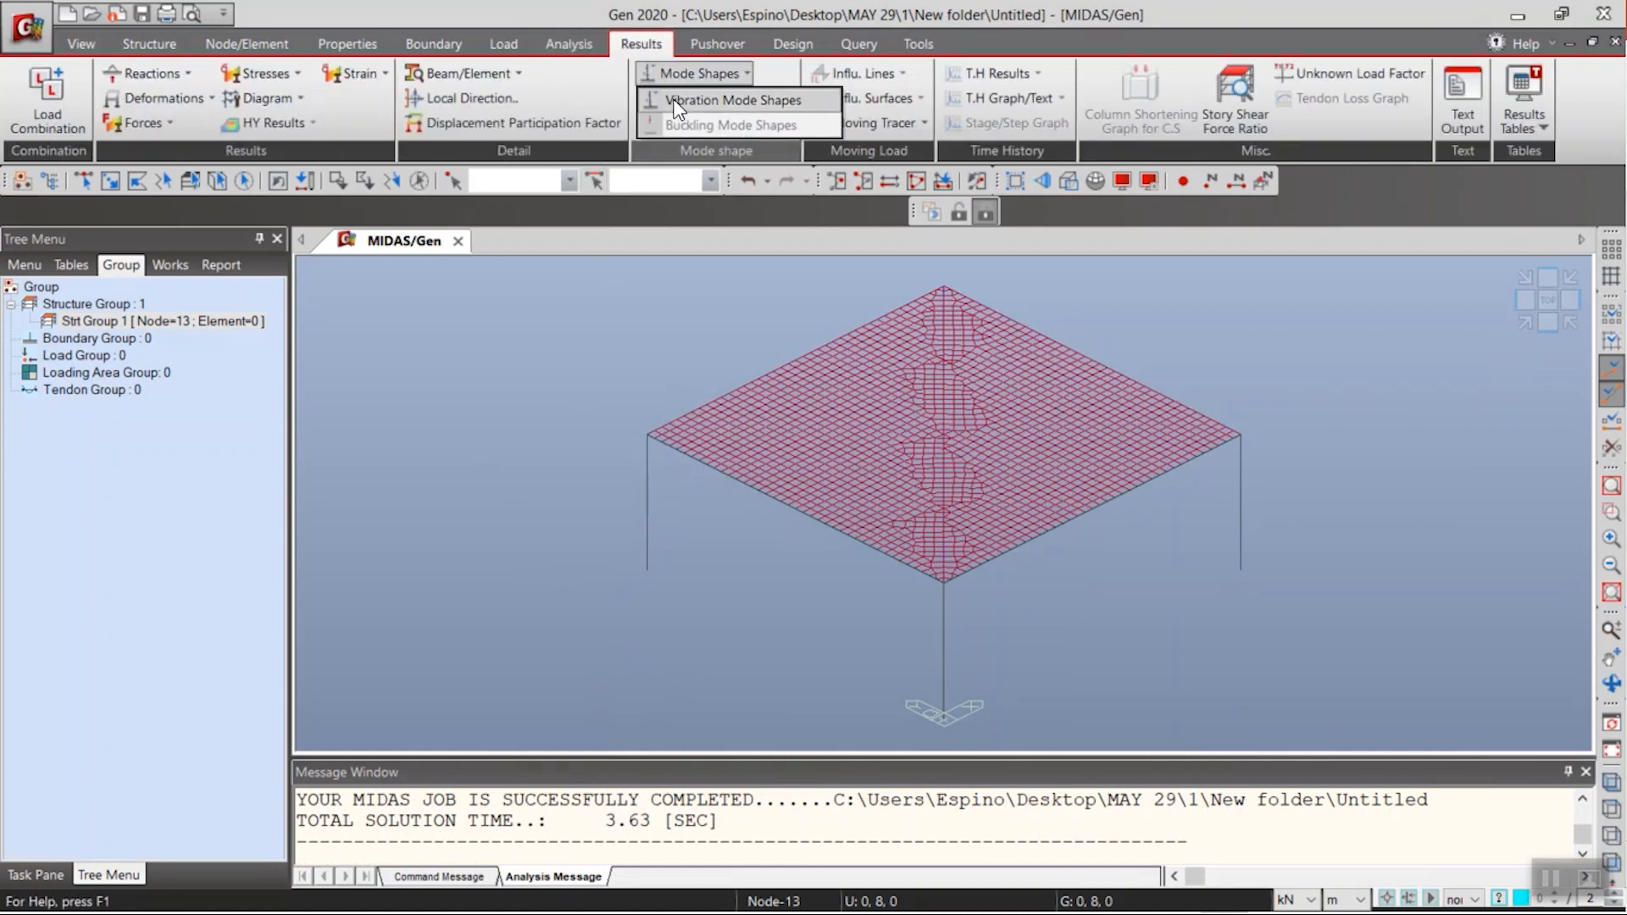
click(732, 100)
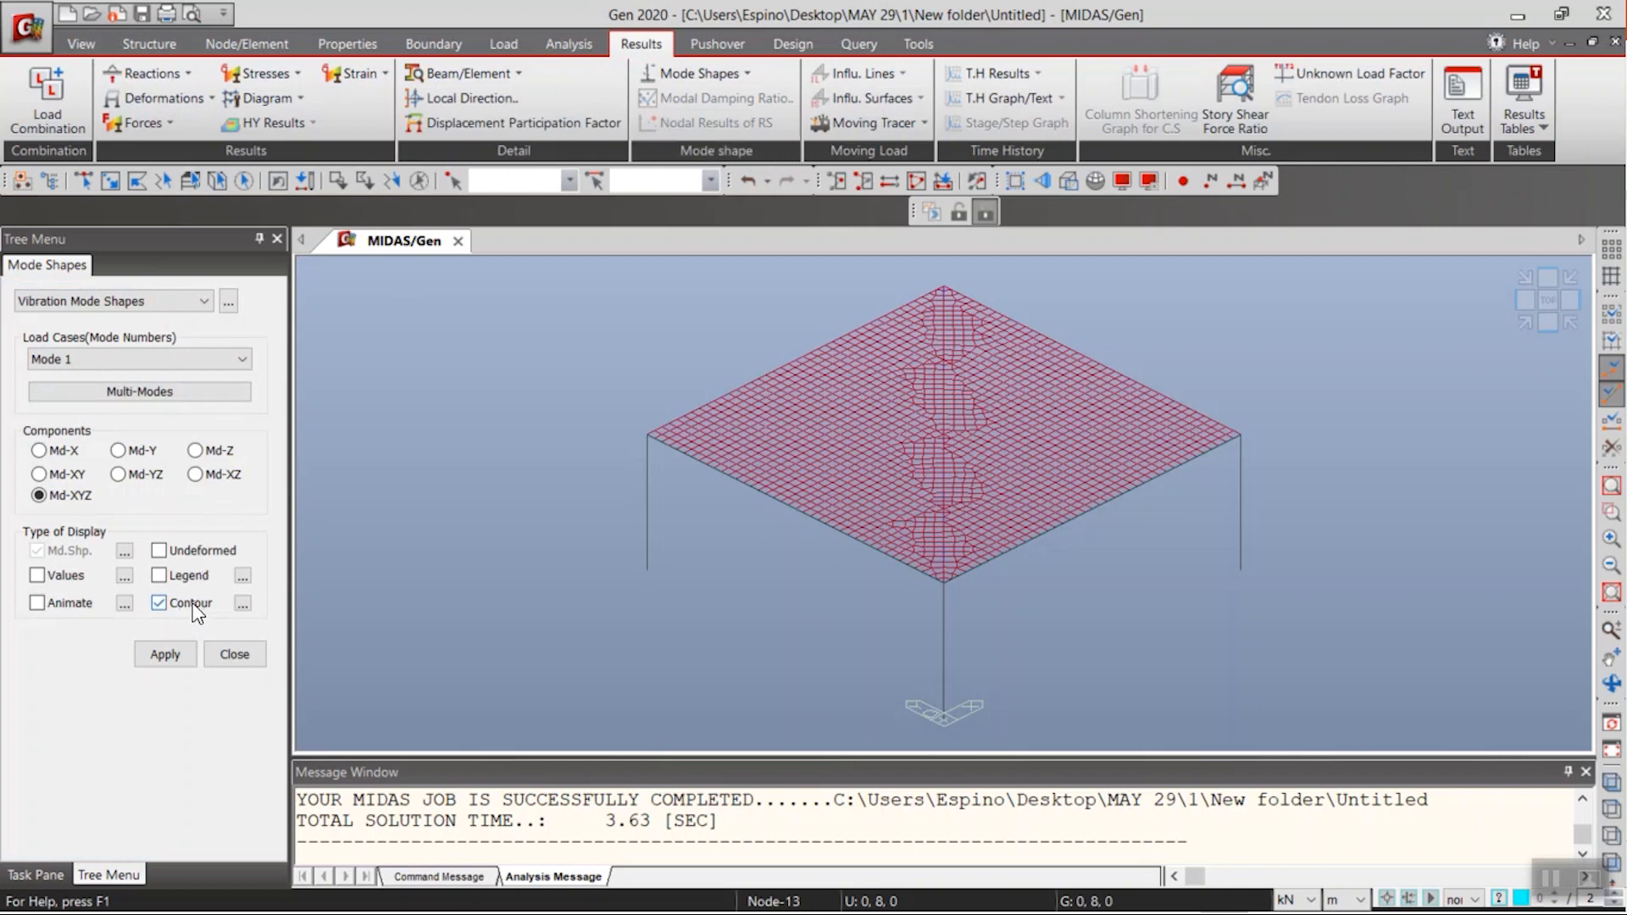
click(176, 654)
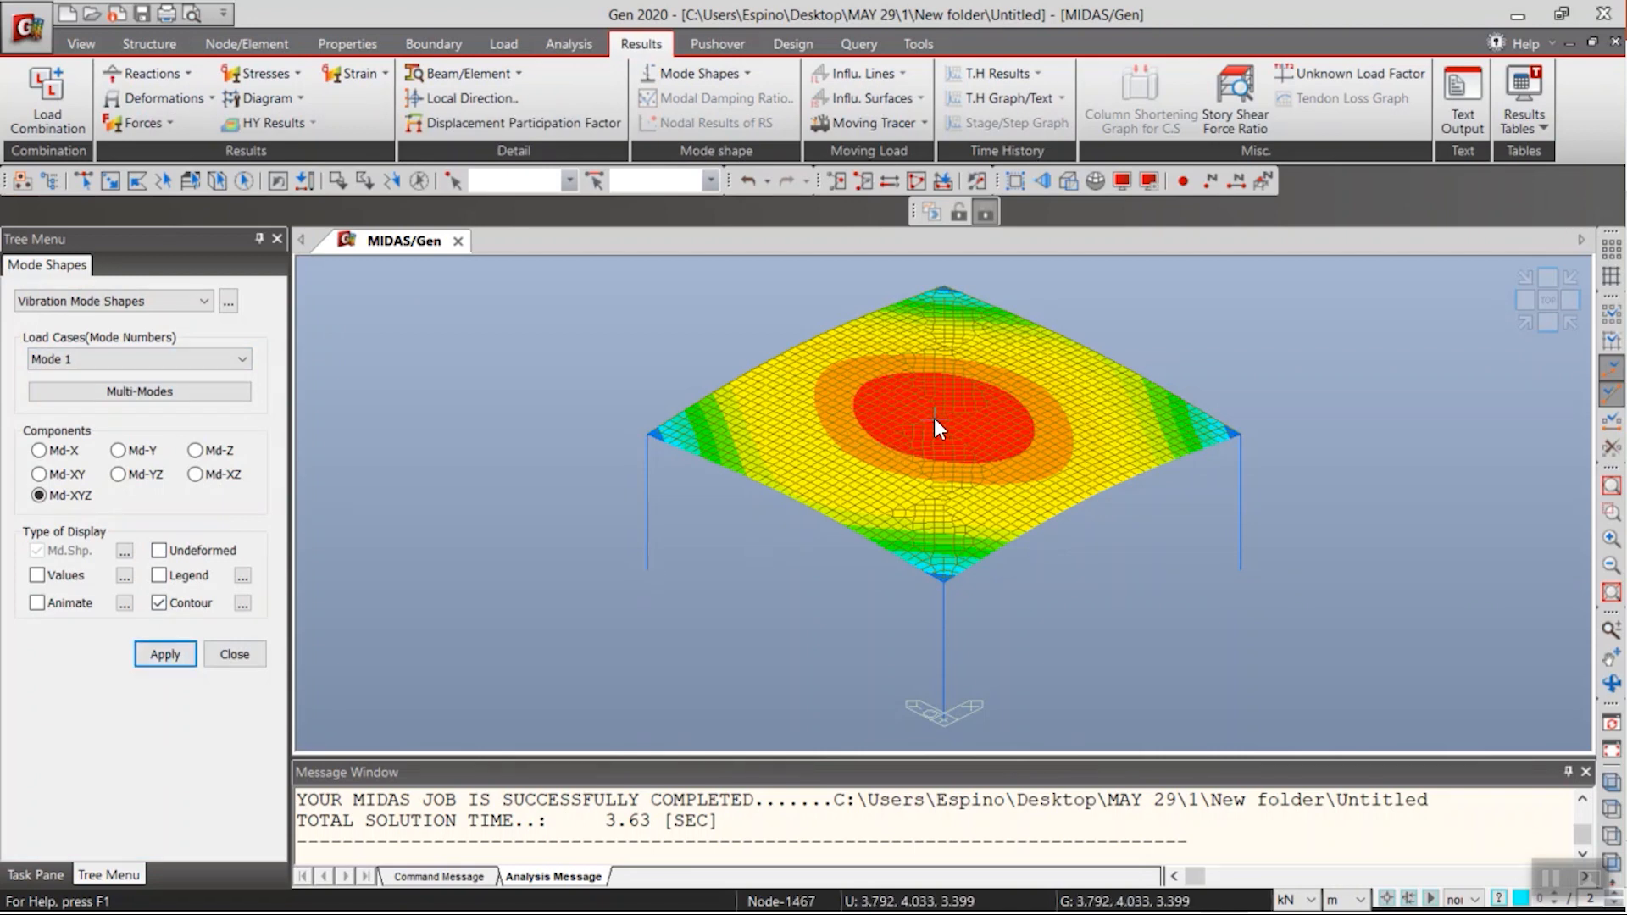
- Display the contoured vibration mode shapes of Mode 2 and Mode 4
click(91, 361)
click(89, 398)
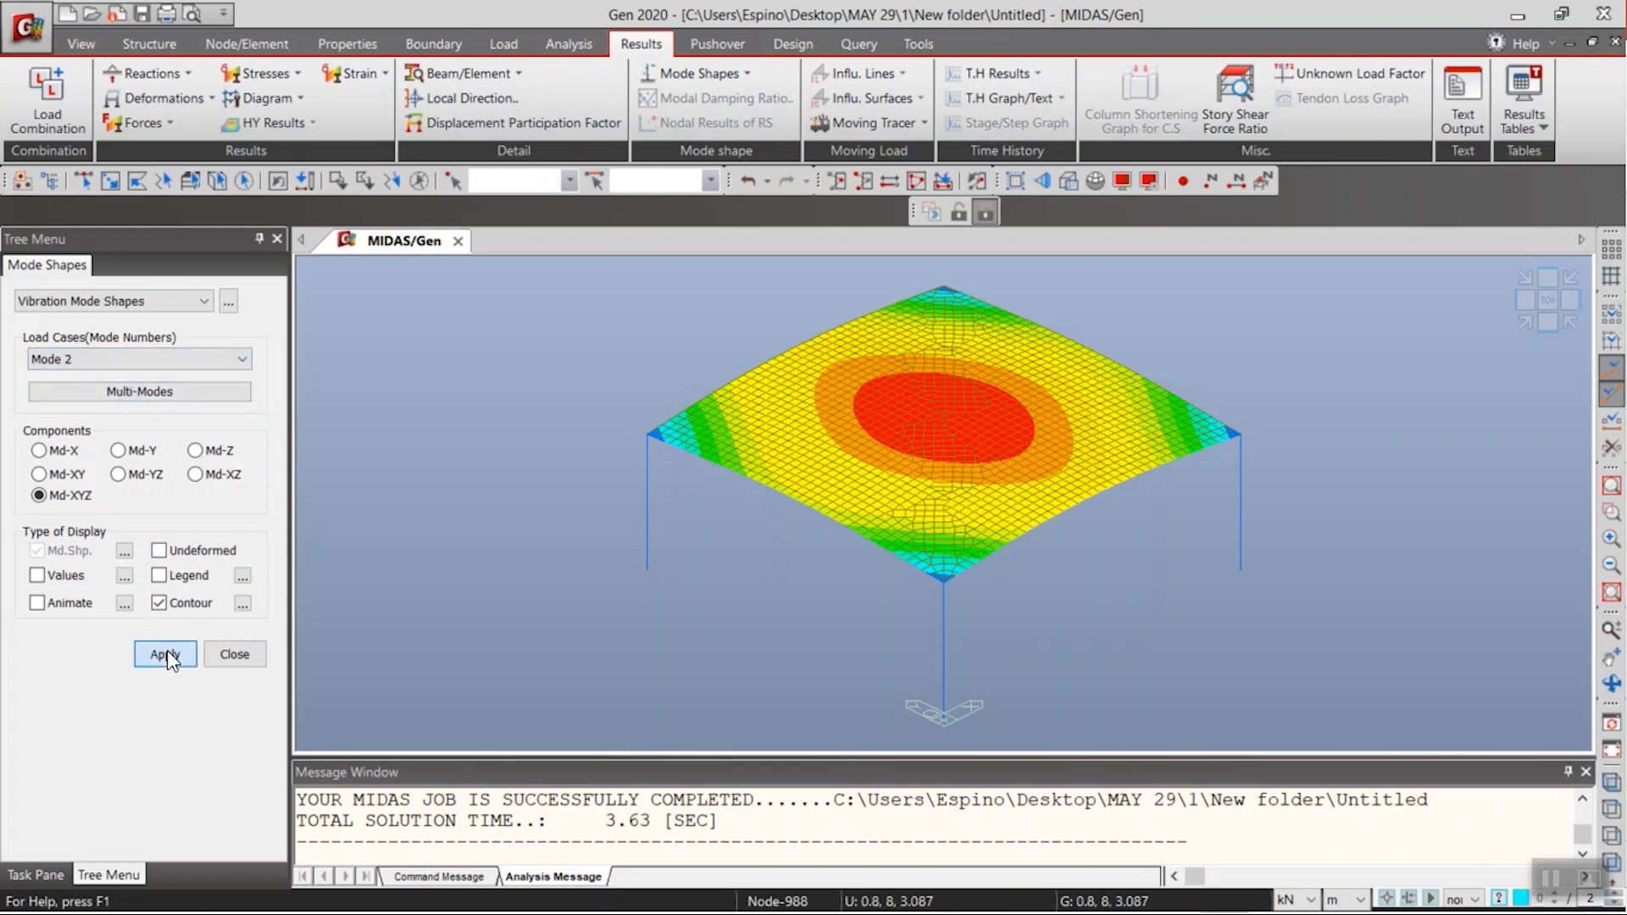
click(165, 653)
click(146, 359)
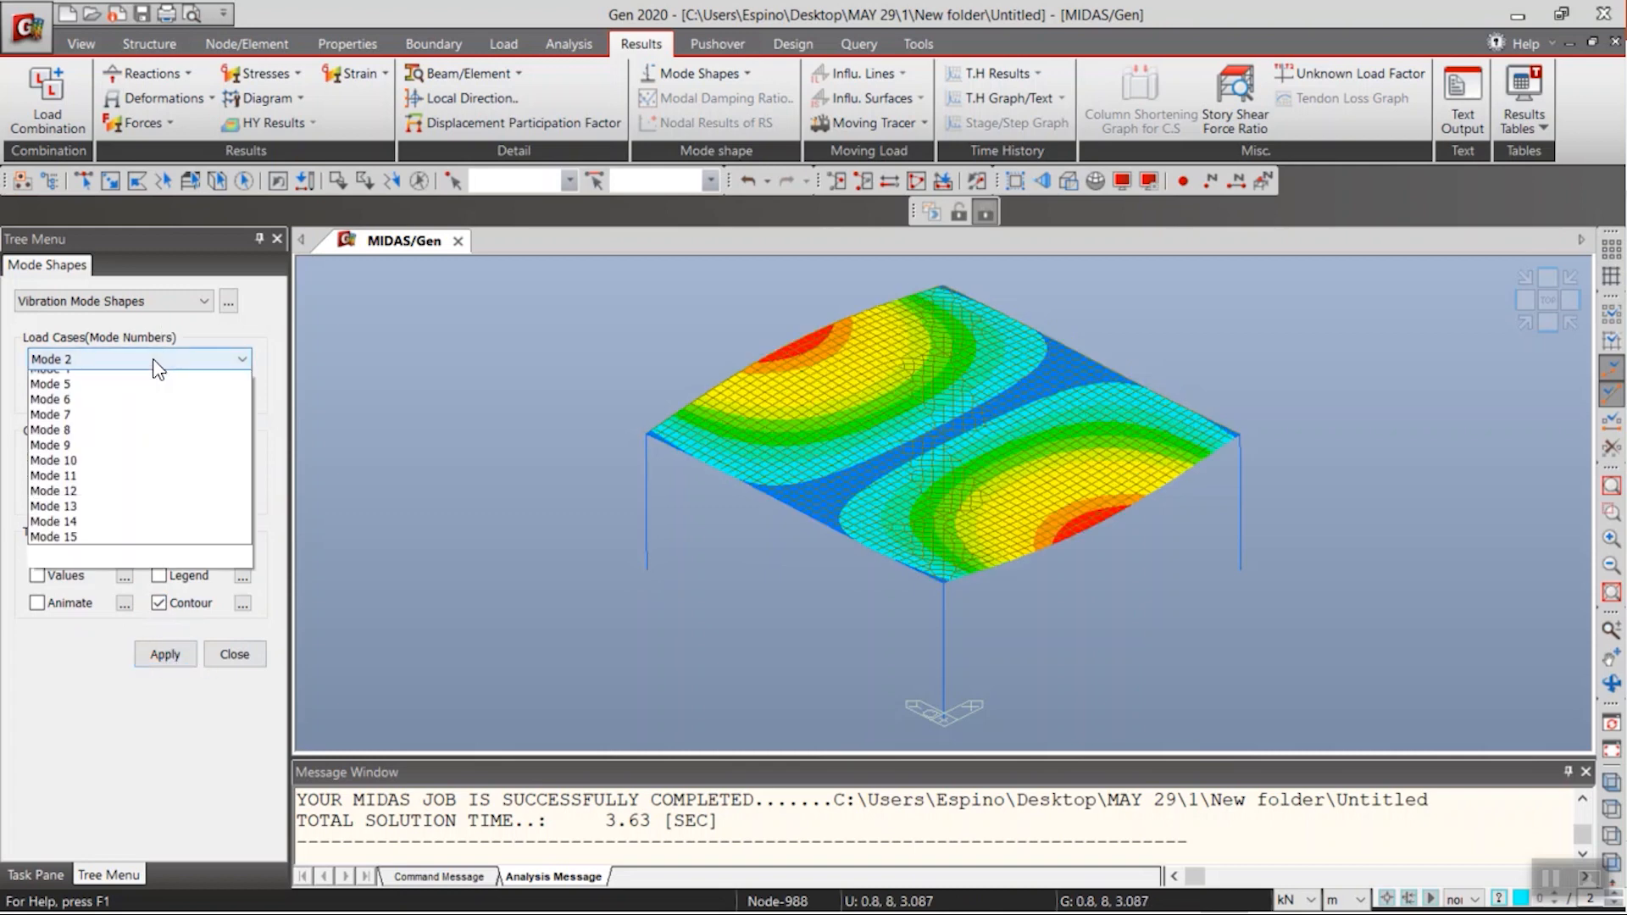
click(135, 410)
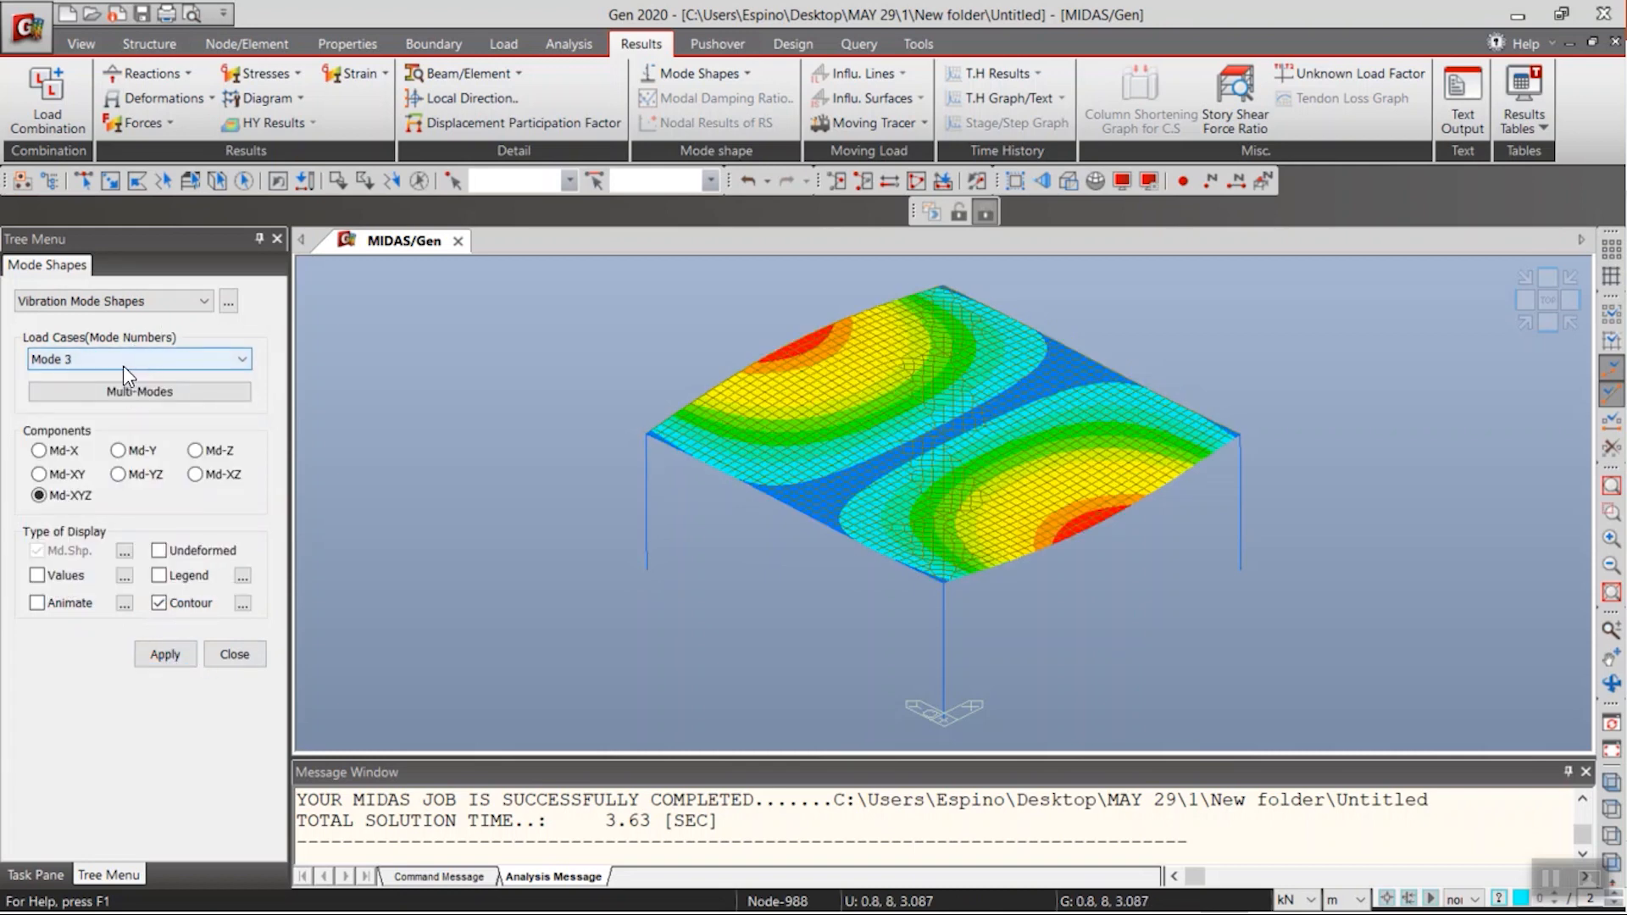
click(124, 364)
click(101, 424)
click(160, 653)
- Display the contoured vibration mode shapes of Mode 6 and Mode 5
click(135, 360)
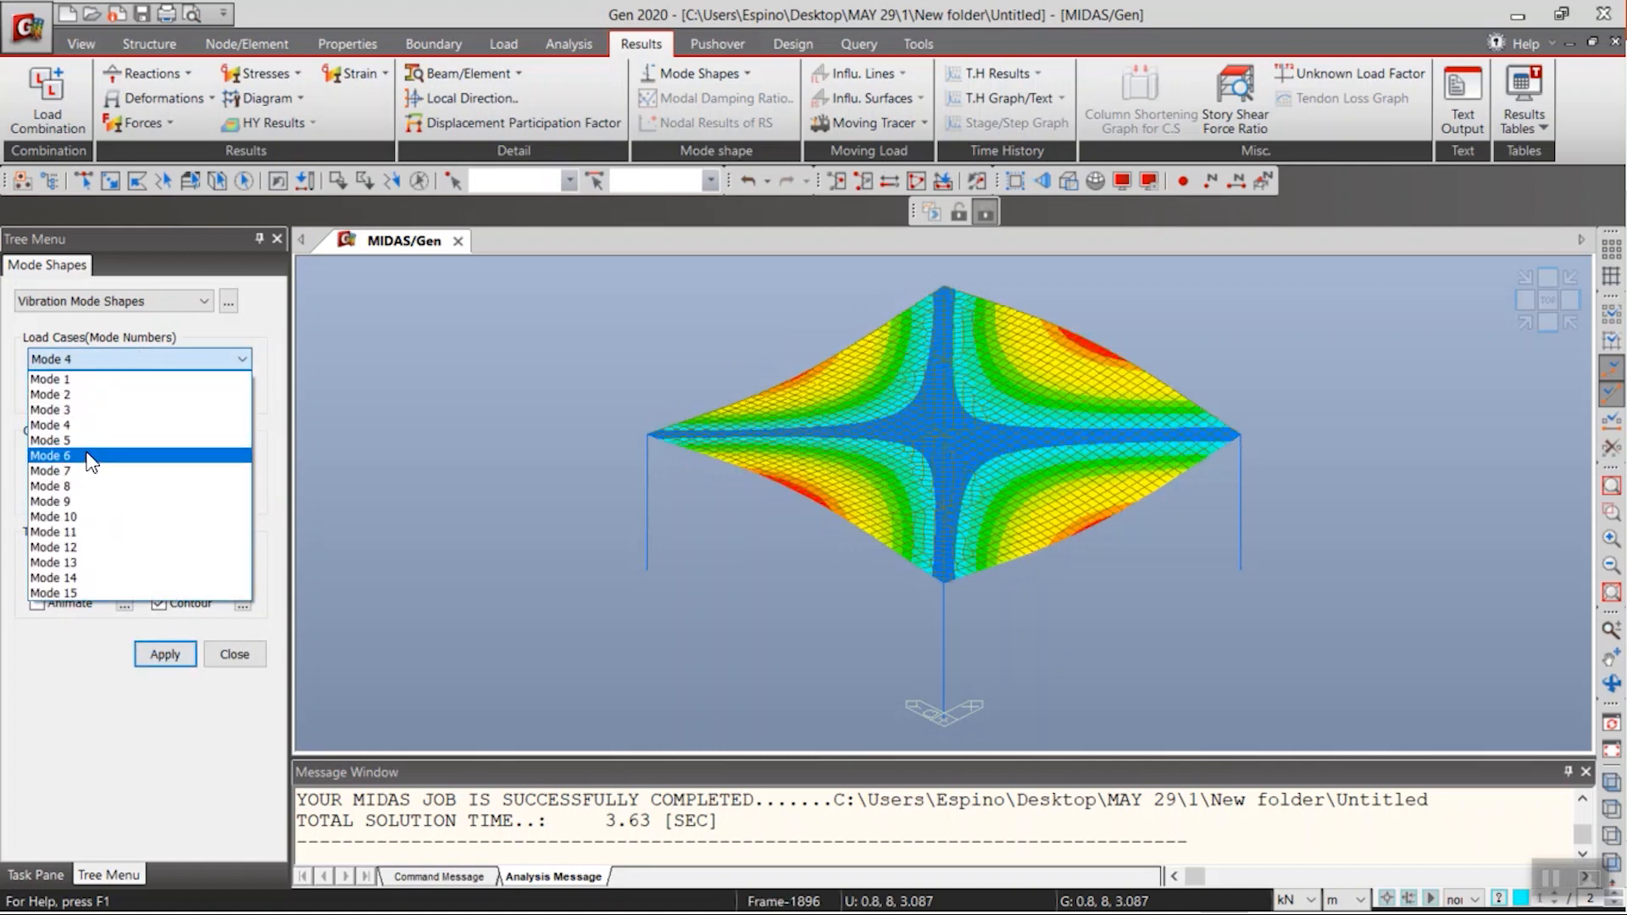
click(93, 456)
click(153, 648)
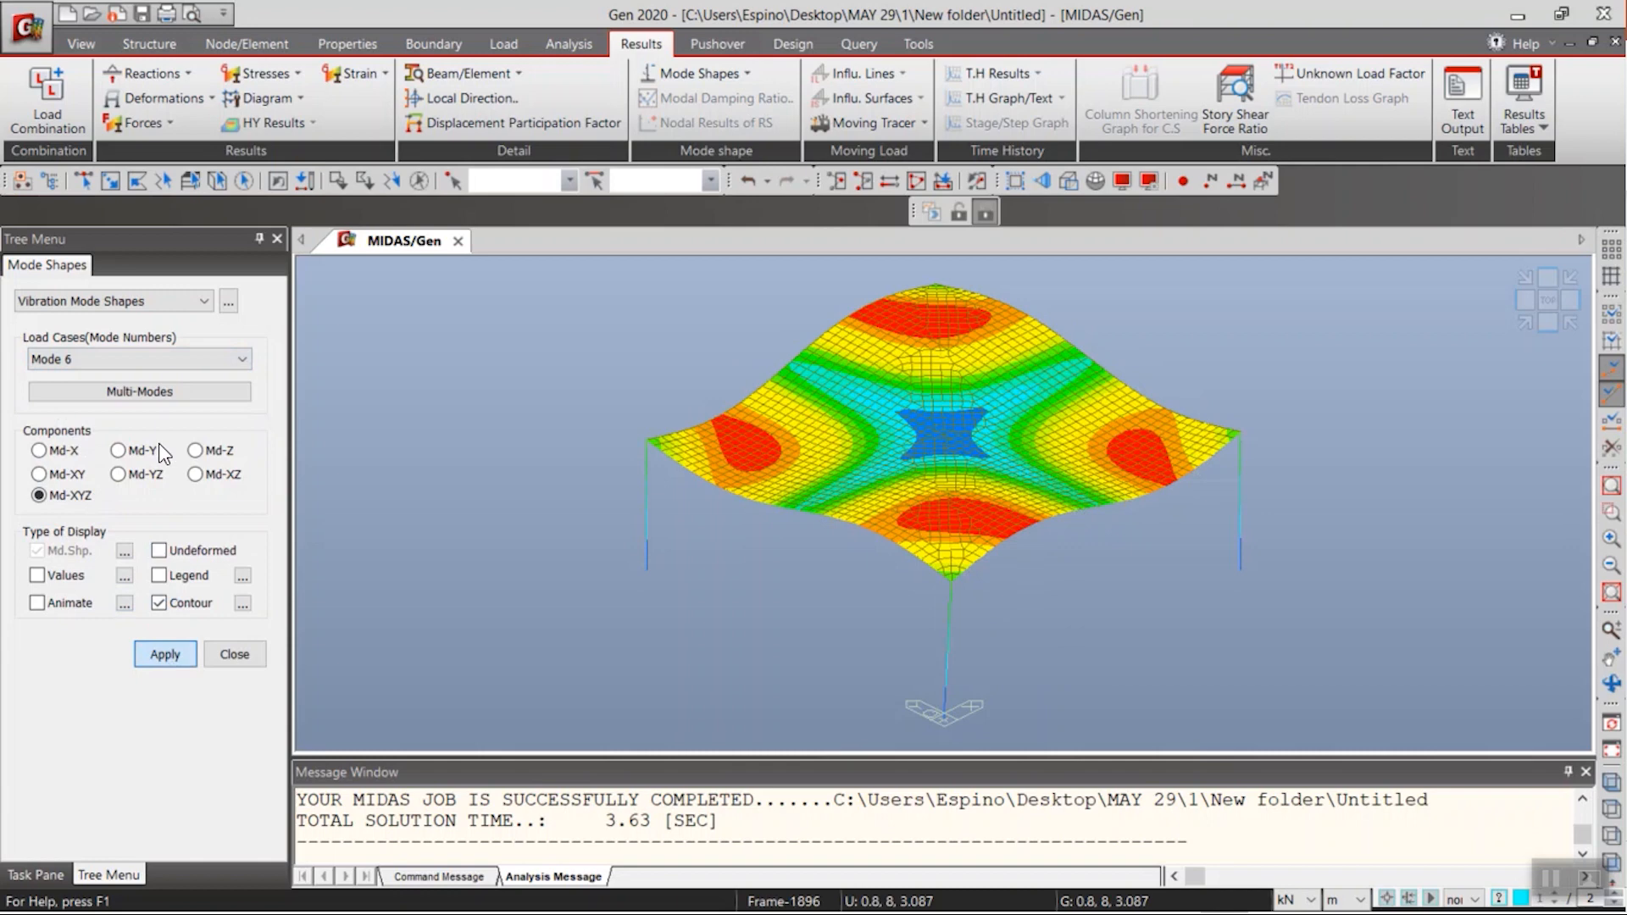
click(137, 361)
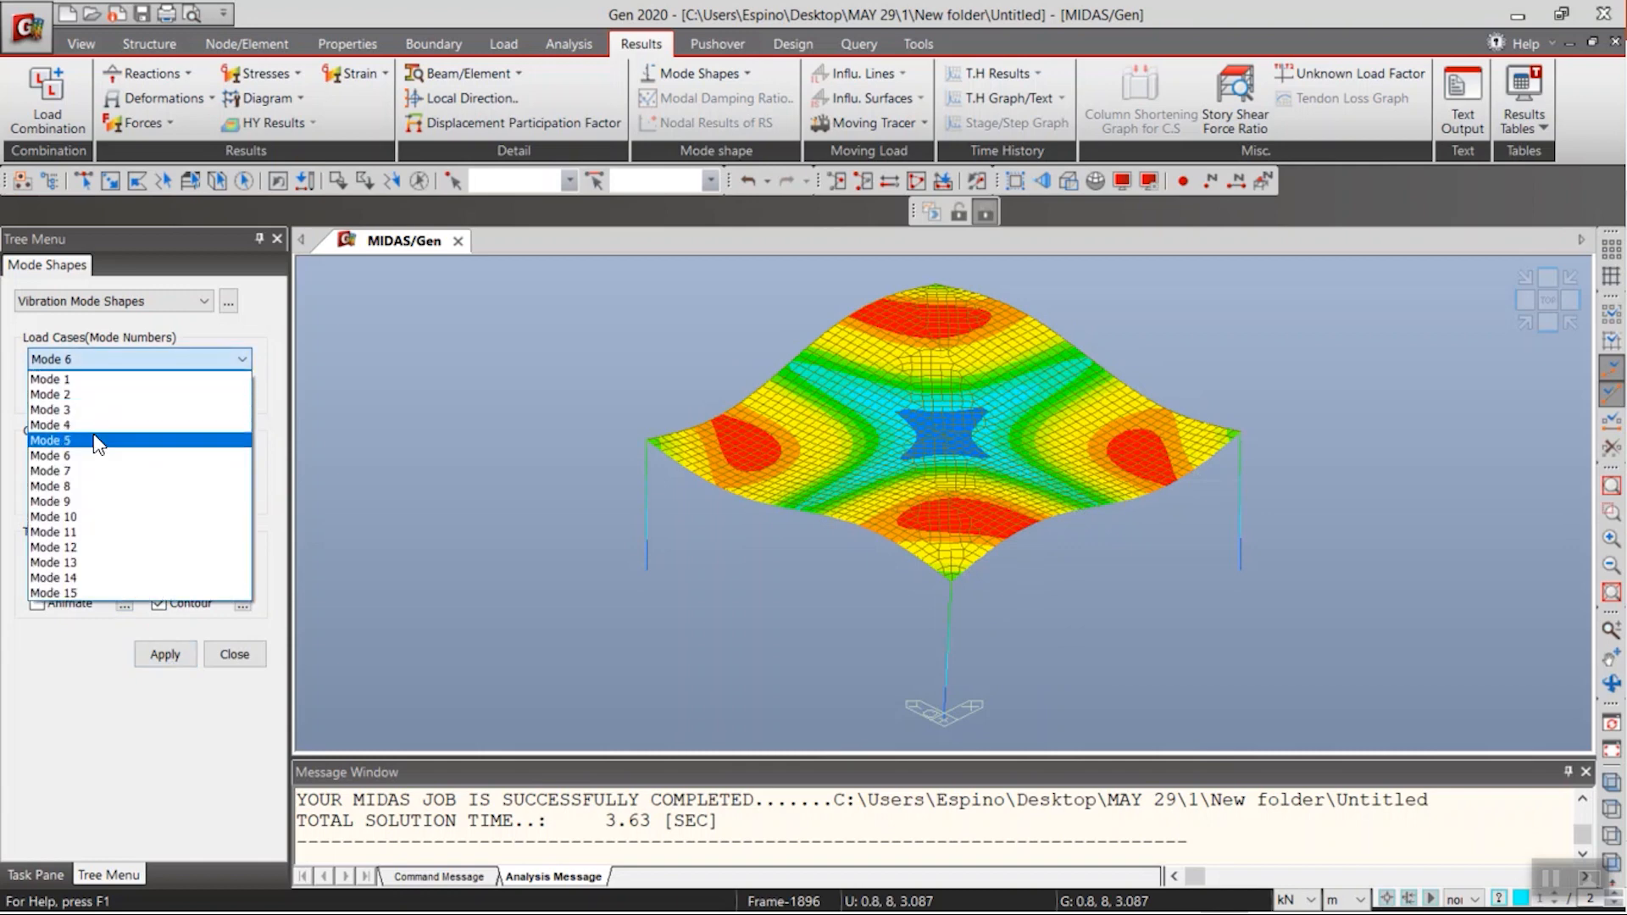
click(96, 443)
click(163, 657)
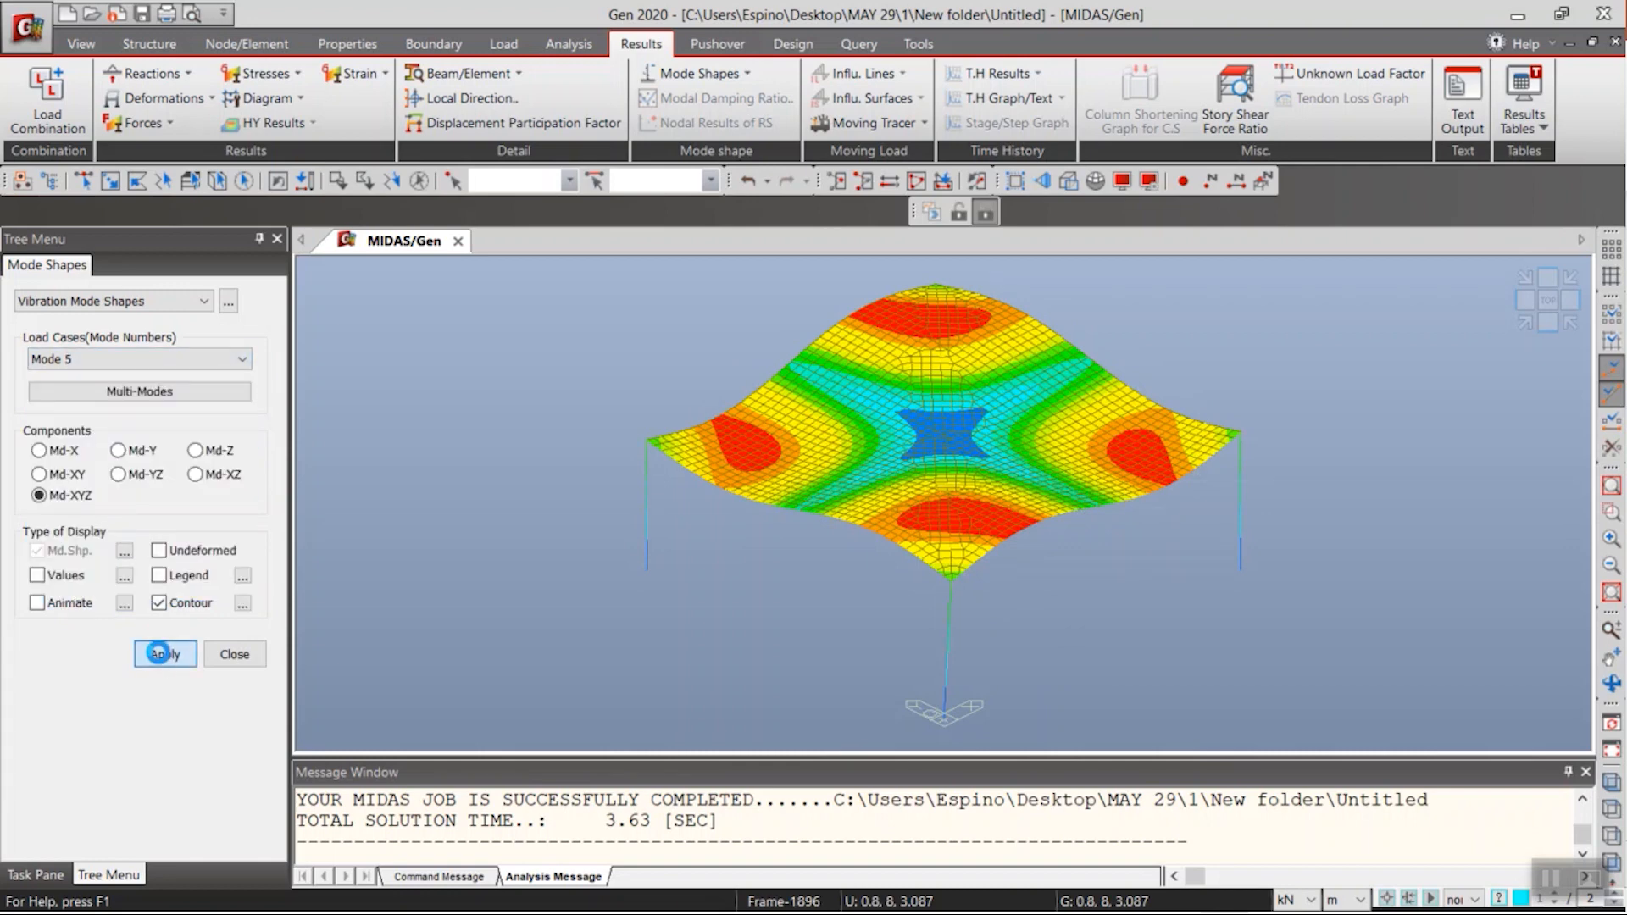
ctrl+middle_drag(874, 668, 831, 672)
- Display the contoured vibration mode shapes of Mode 7 and Mode 15
click(121, 360)
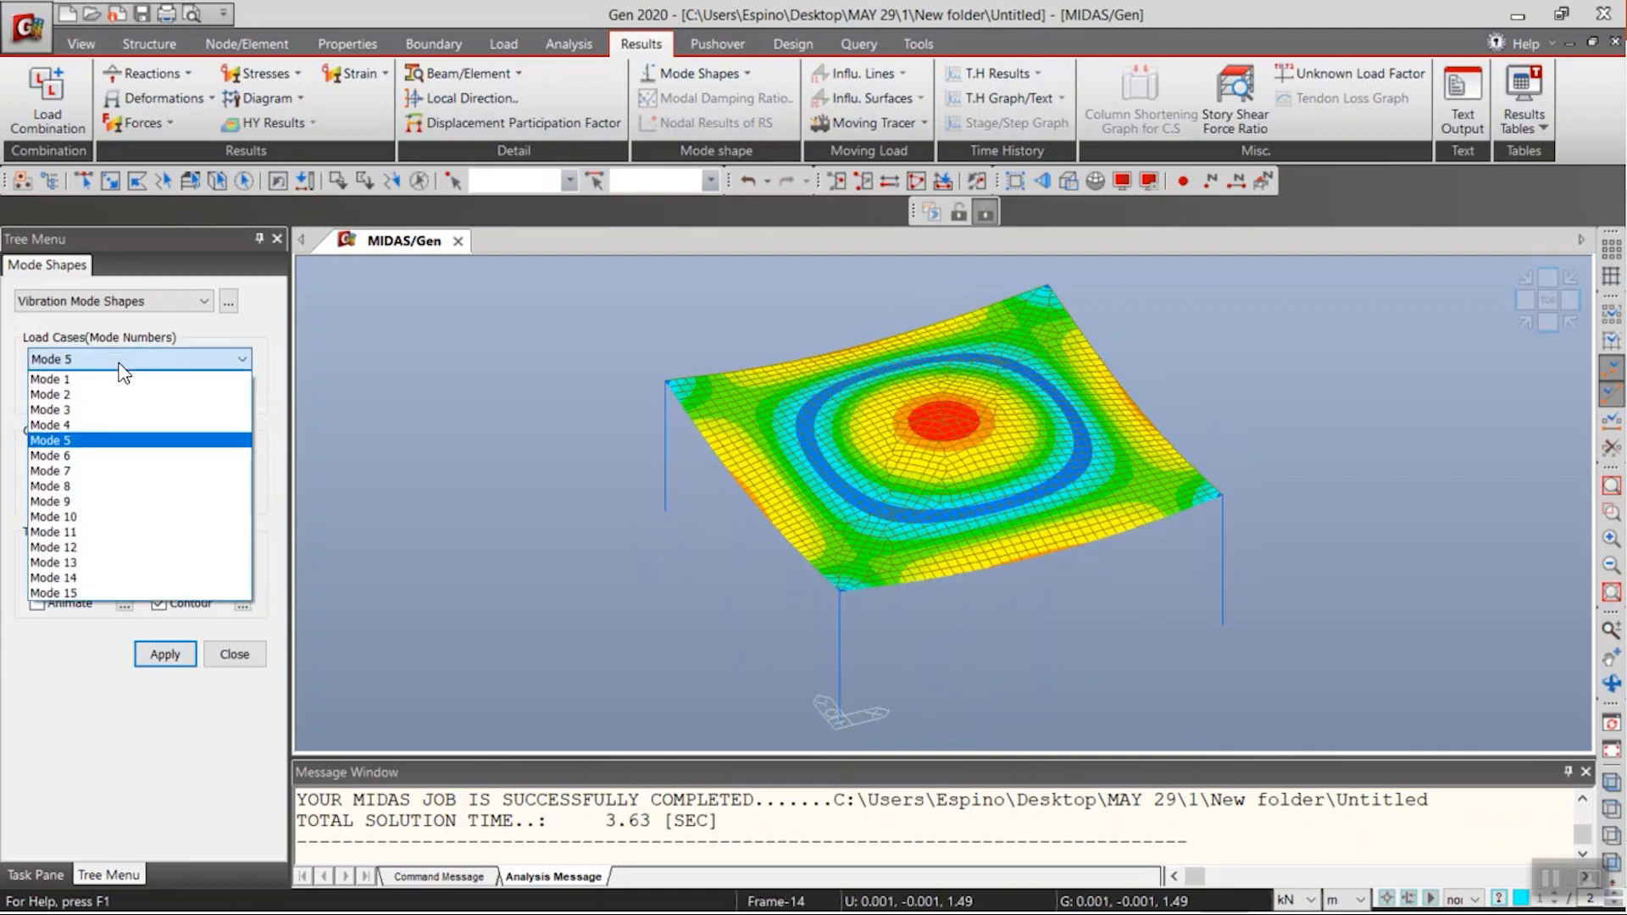
click(85, 470)
click(165, 654)
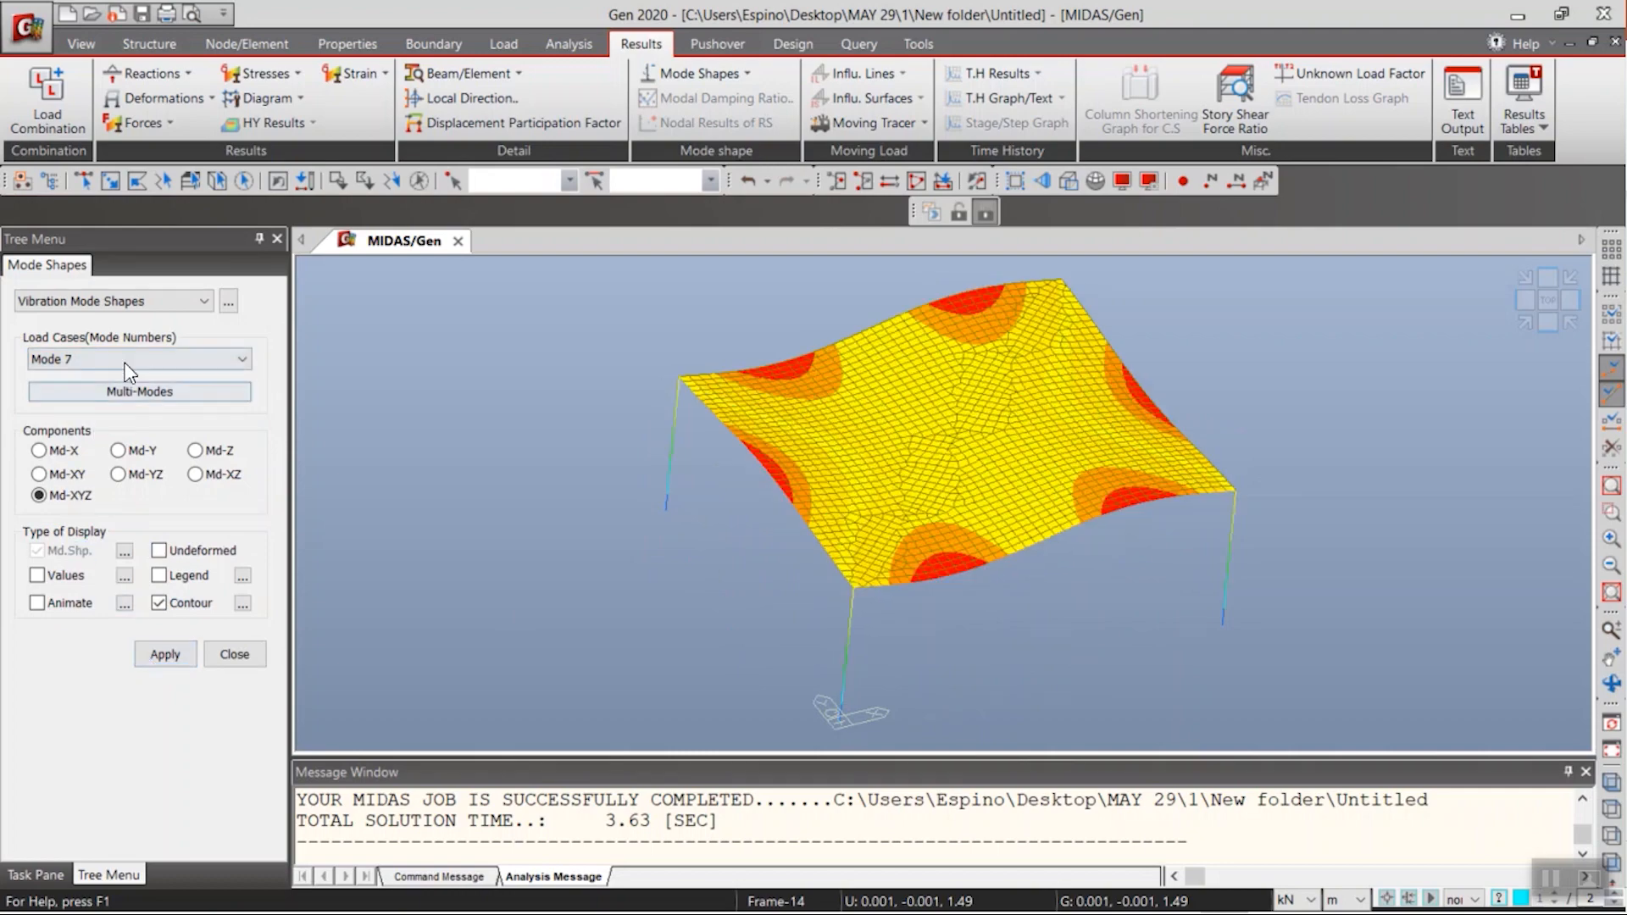
click(128, 363)
click(127, 597)
click(162, 654)
- Display the contoured vibration mode shape of Mode 13 and examine the slab from another angle
click(105, 361)
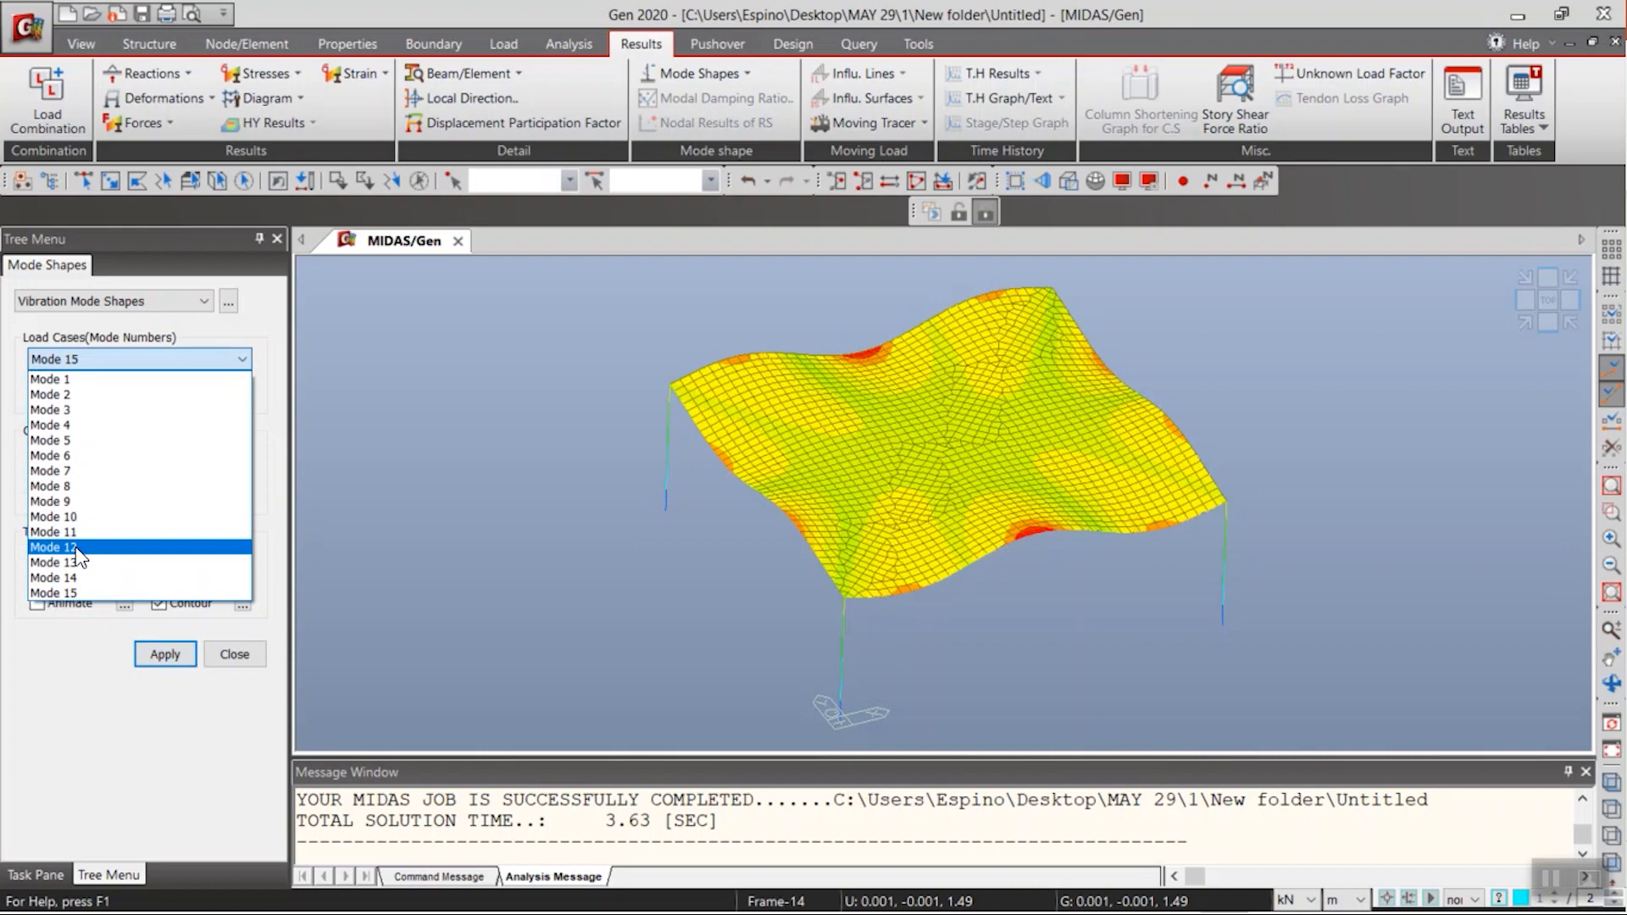
click(76, 548)
click(85, 359)
click(65, 562)
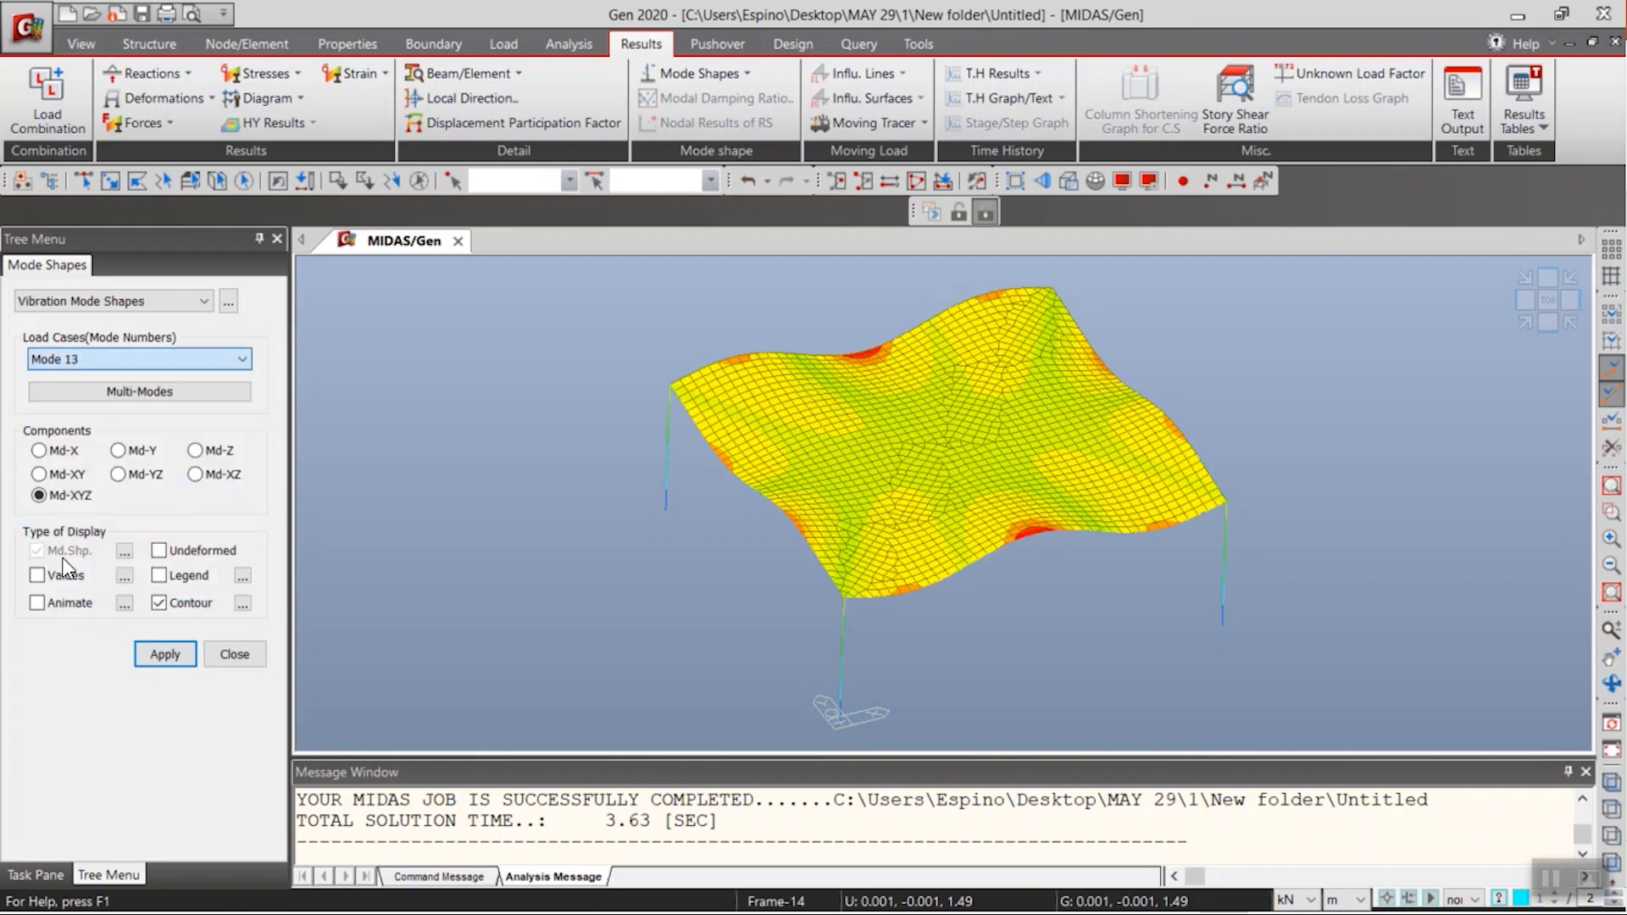
click(163, 652)
ctrl+middle_drag(624, 562, 571, 564)
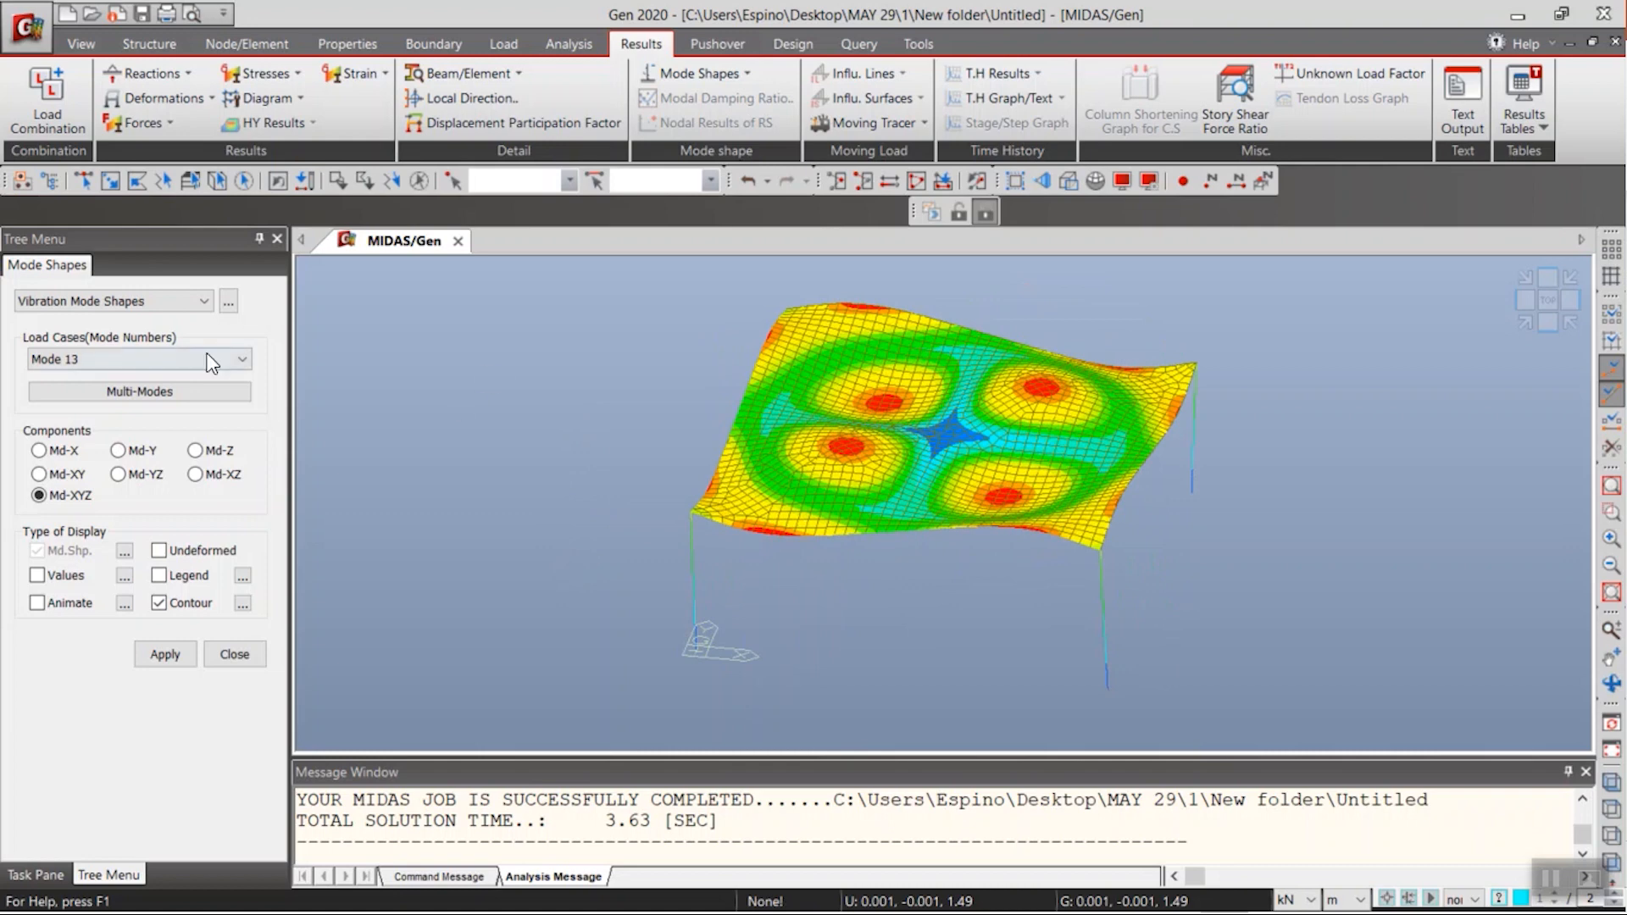
- Open the eigenvalue mode results table to examine the frequencies, periods and modal participation masses
click(235, 306)
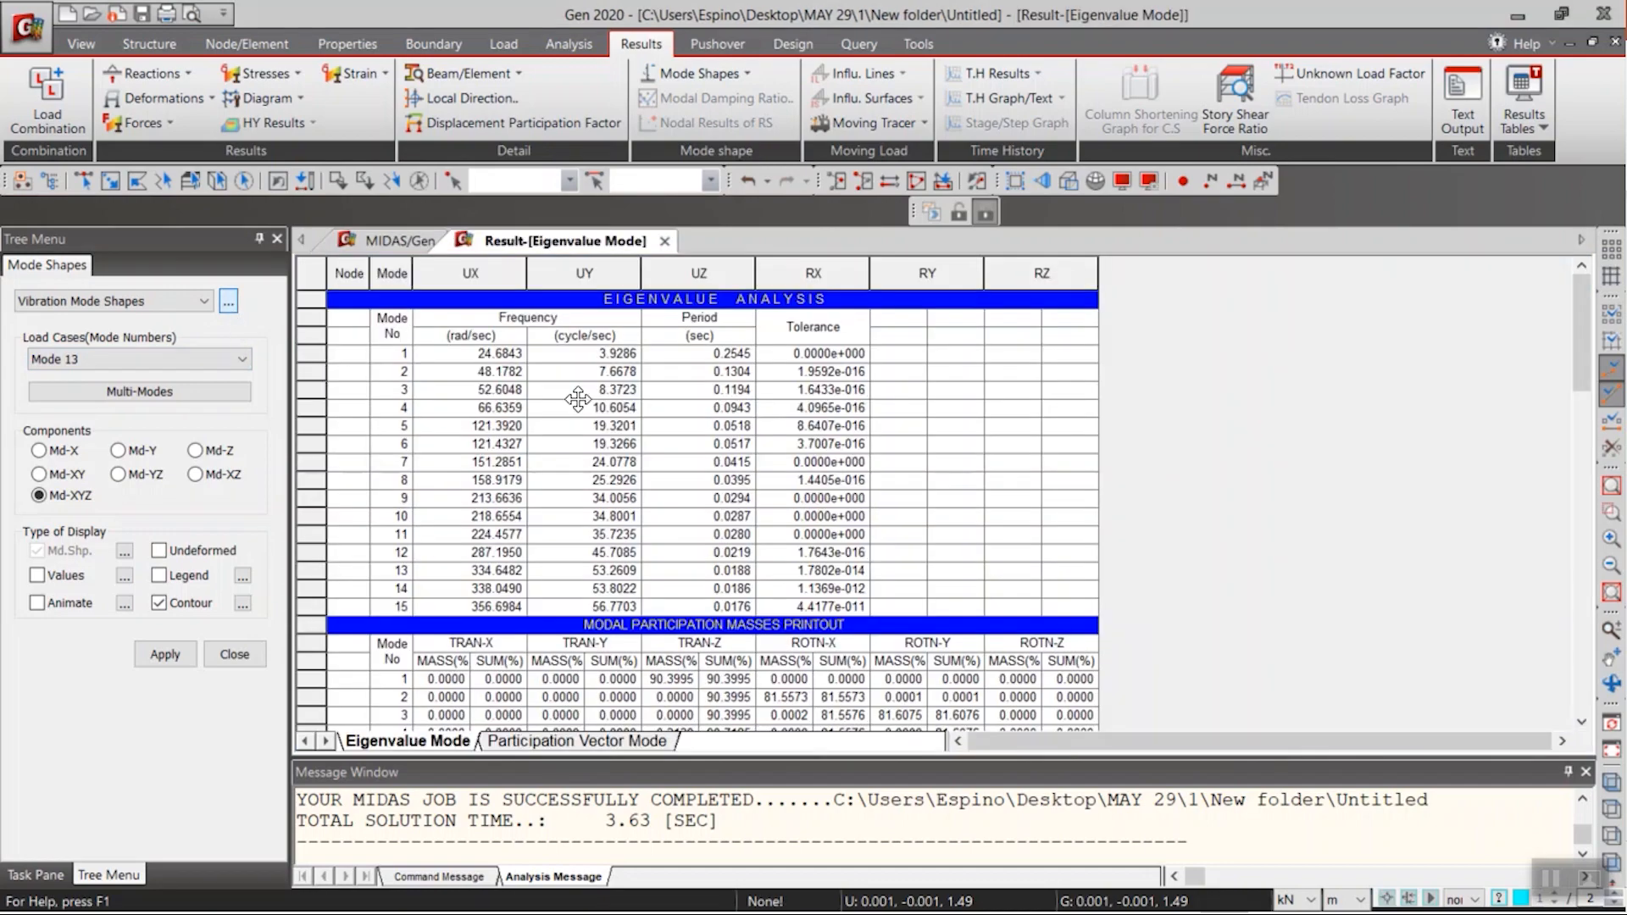
click(938, 628)
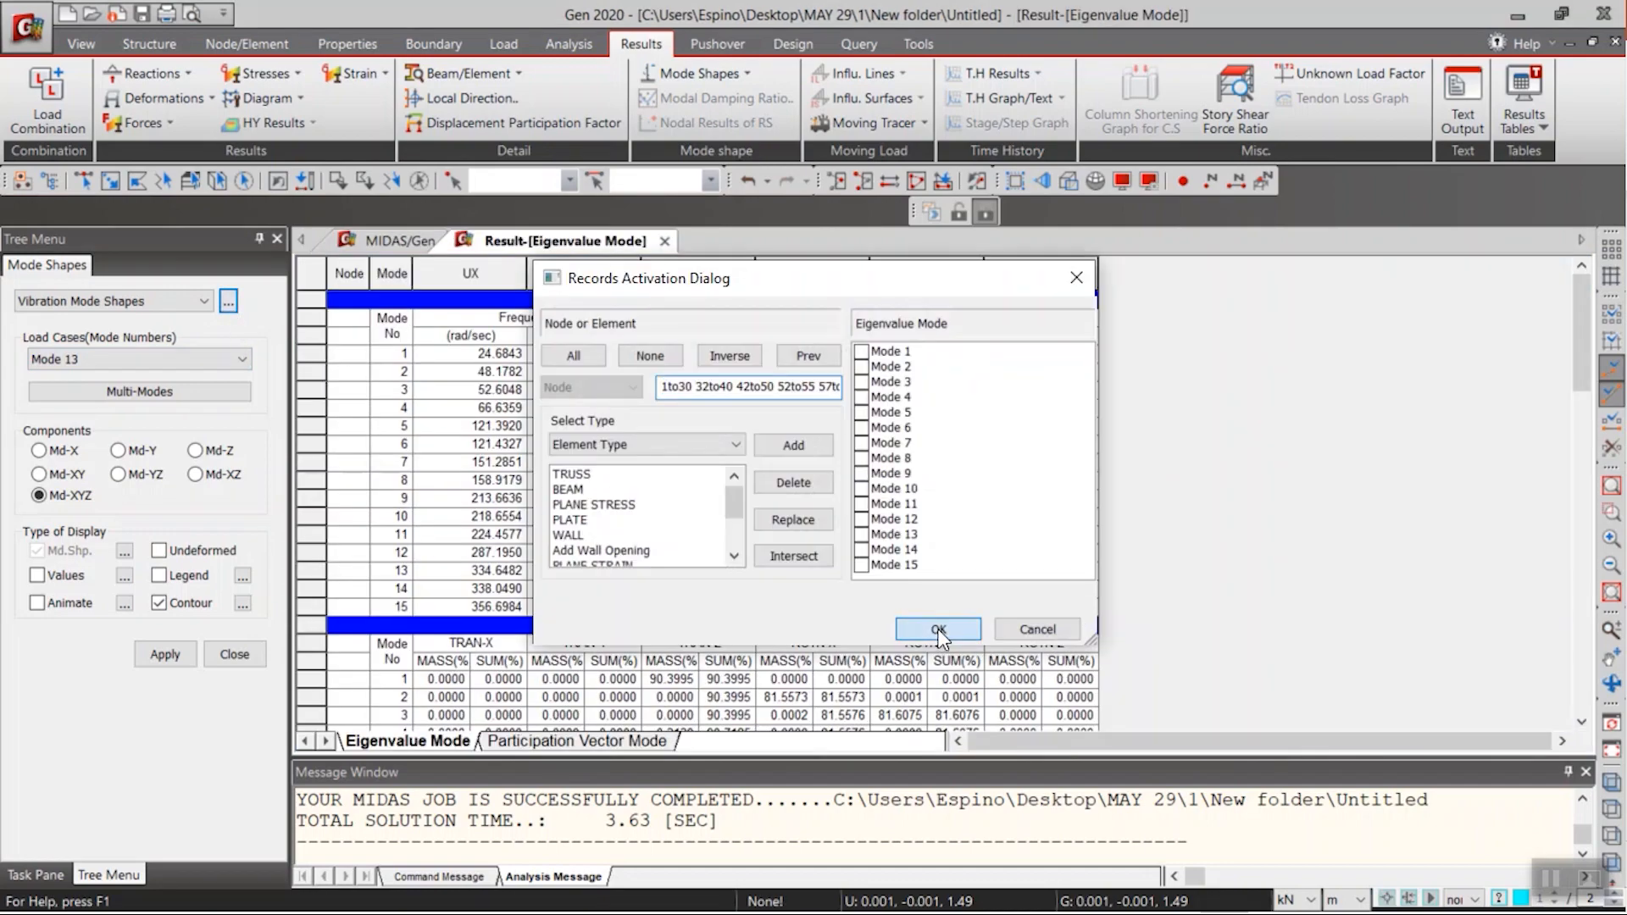
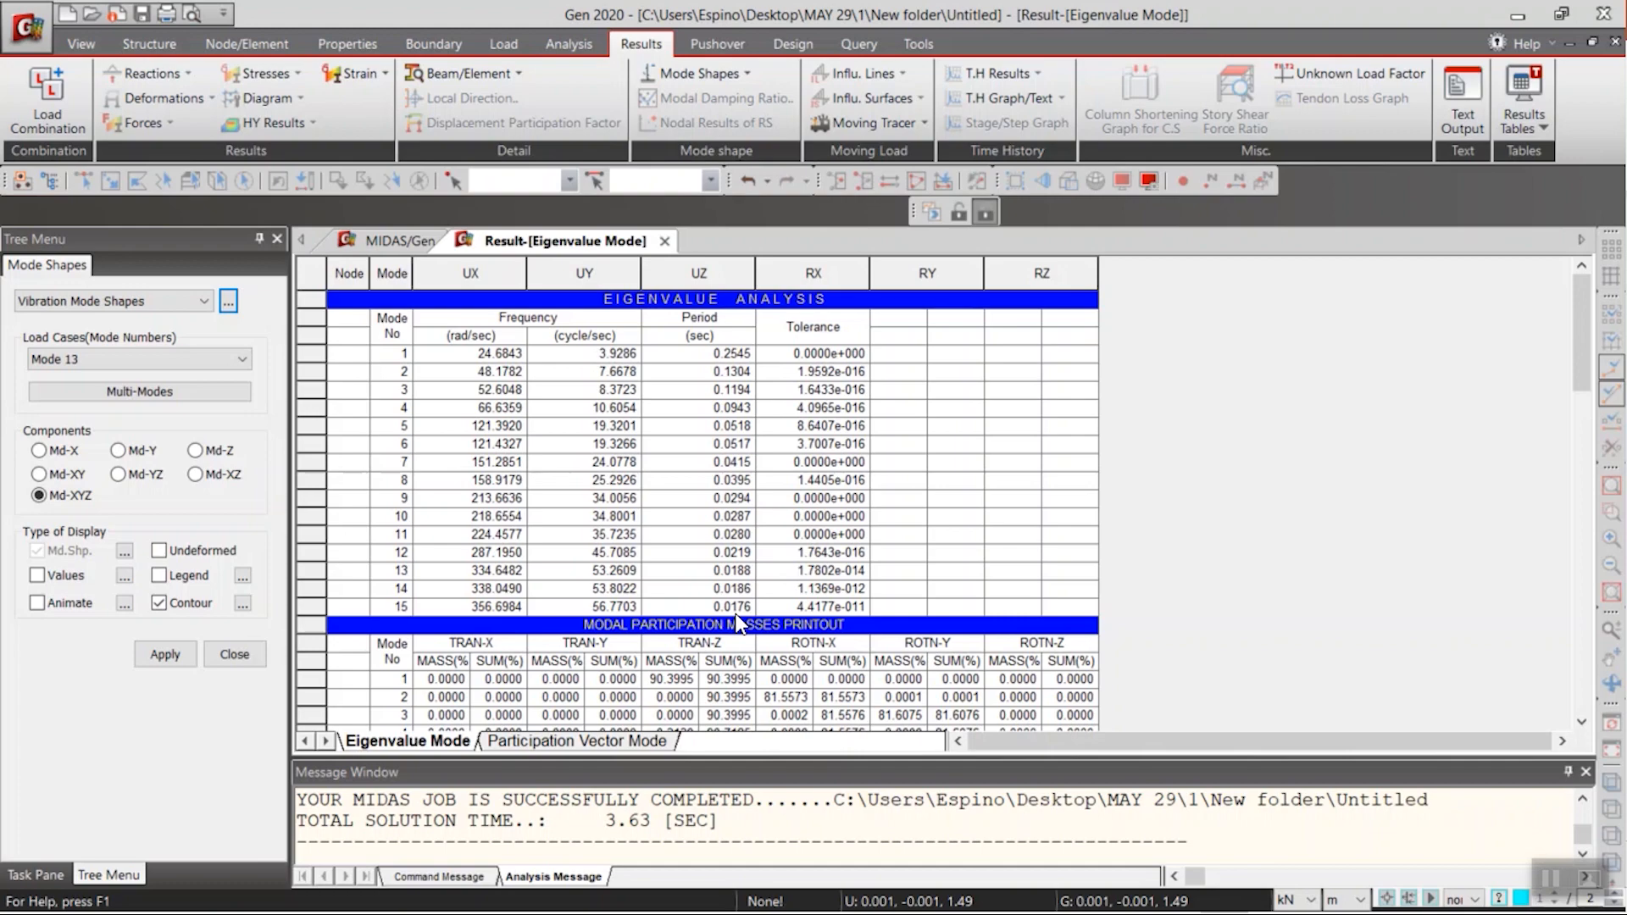
- Close the eigenvalue results table, return the model to preprocessing mode and start a new time history function
click(664, 241)
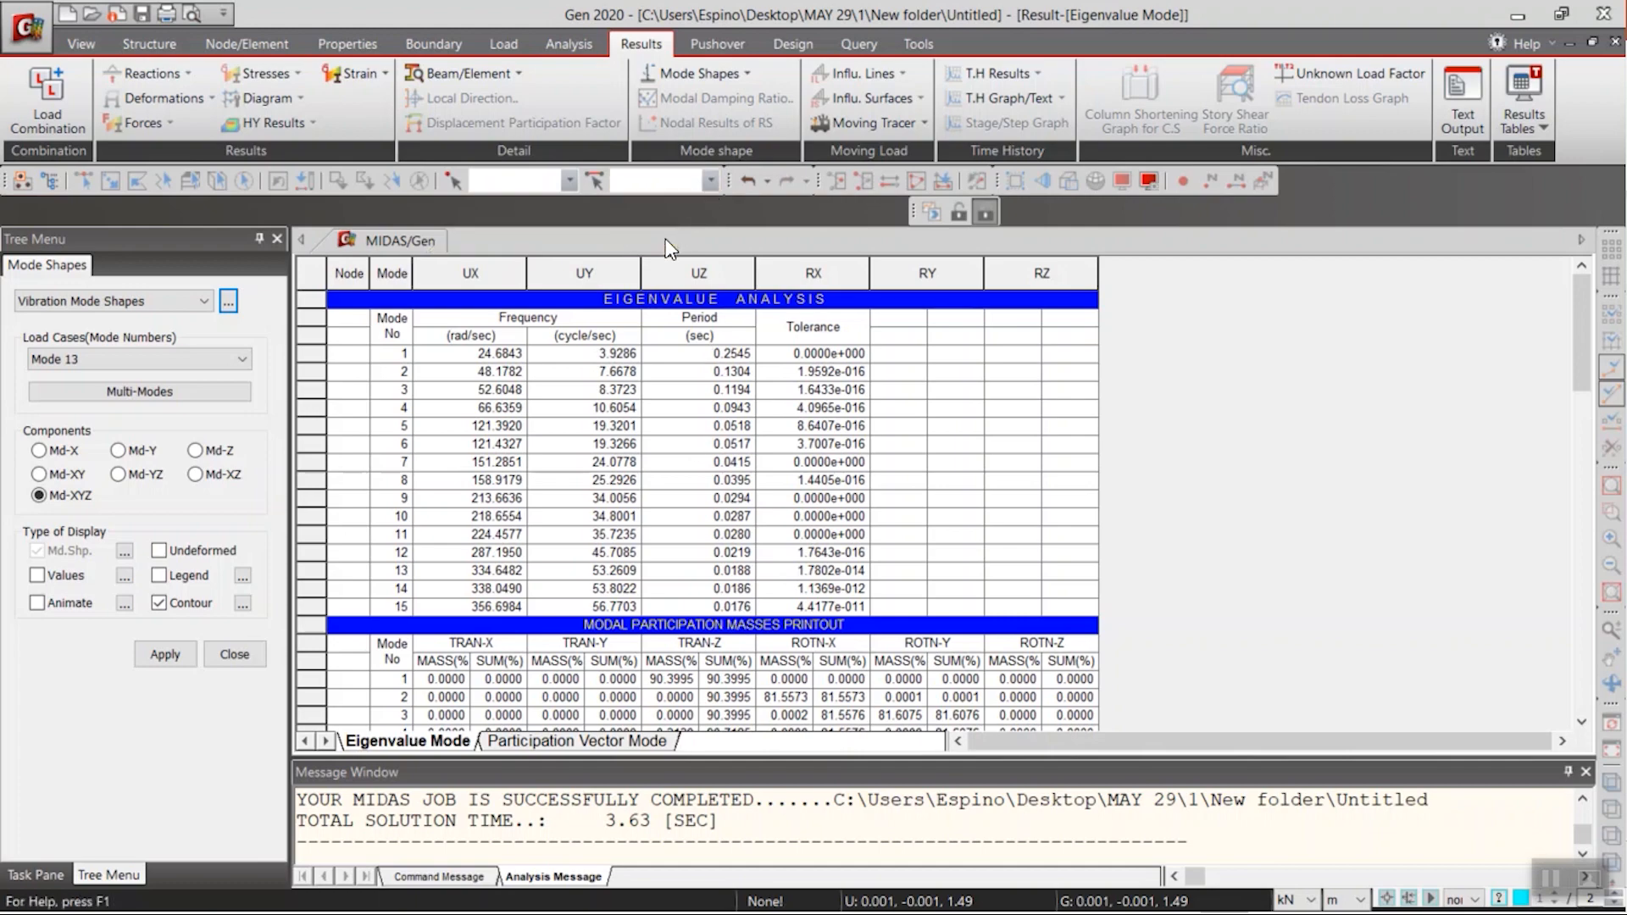
click(962, 215)
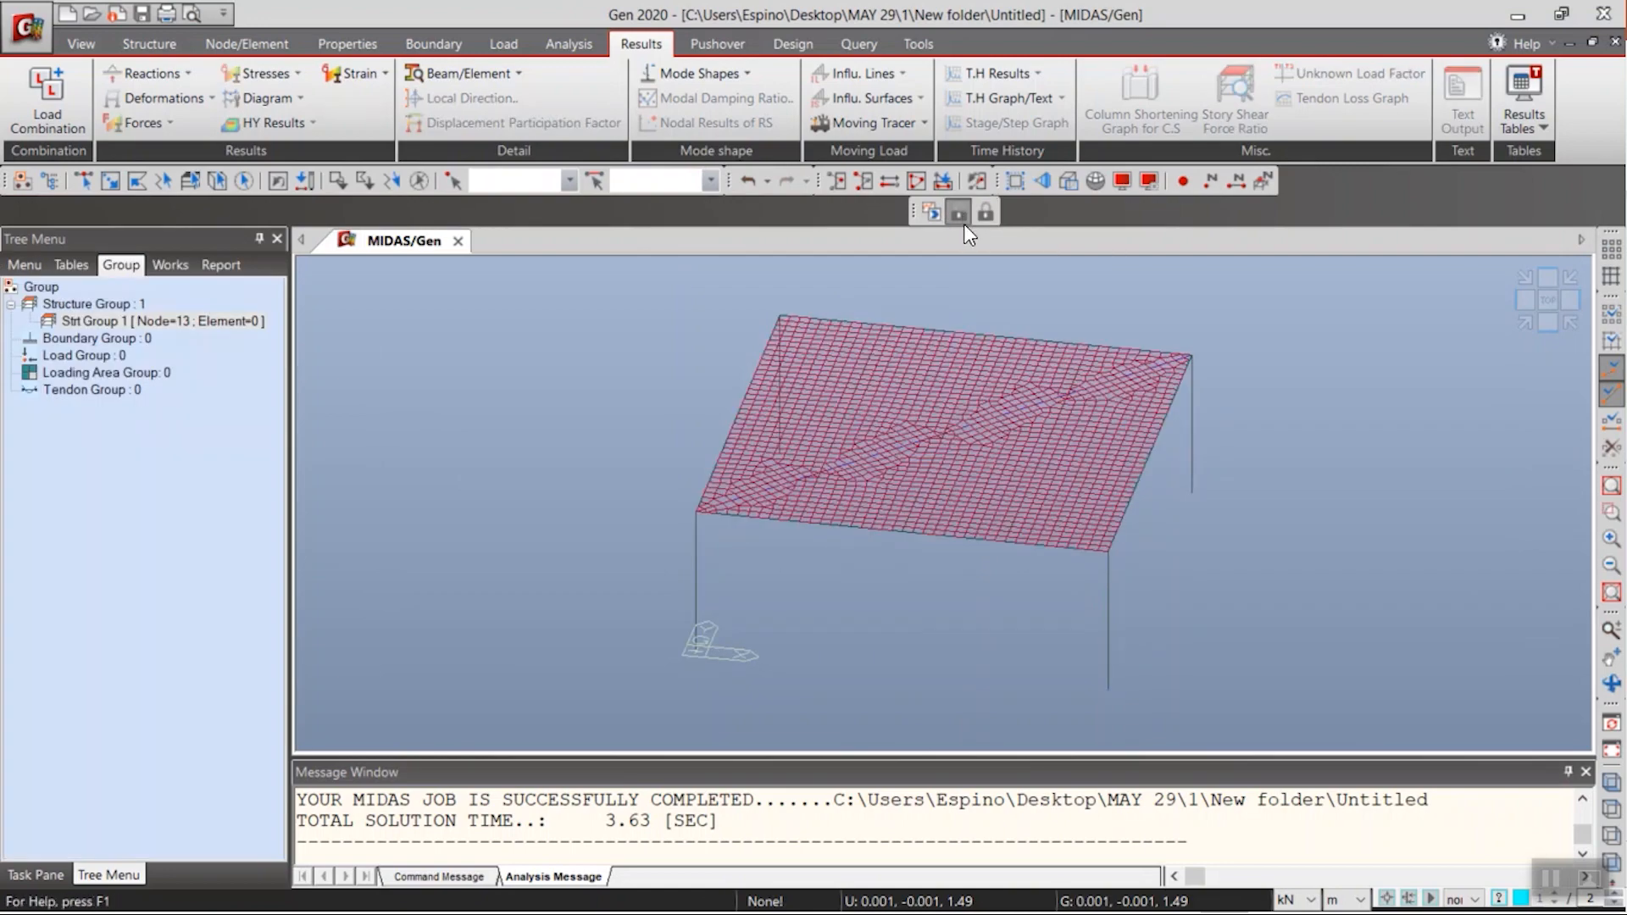
click(513, 44)
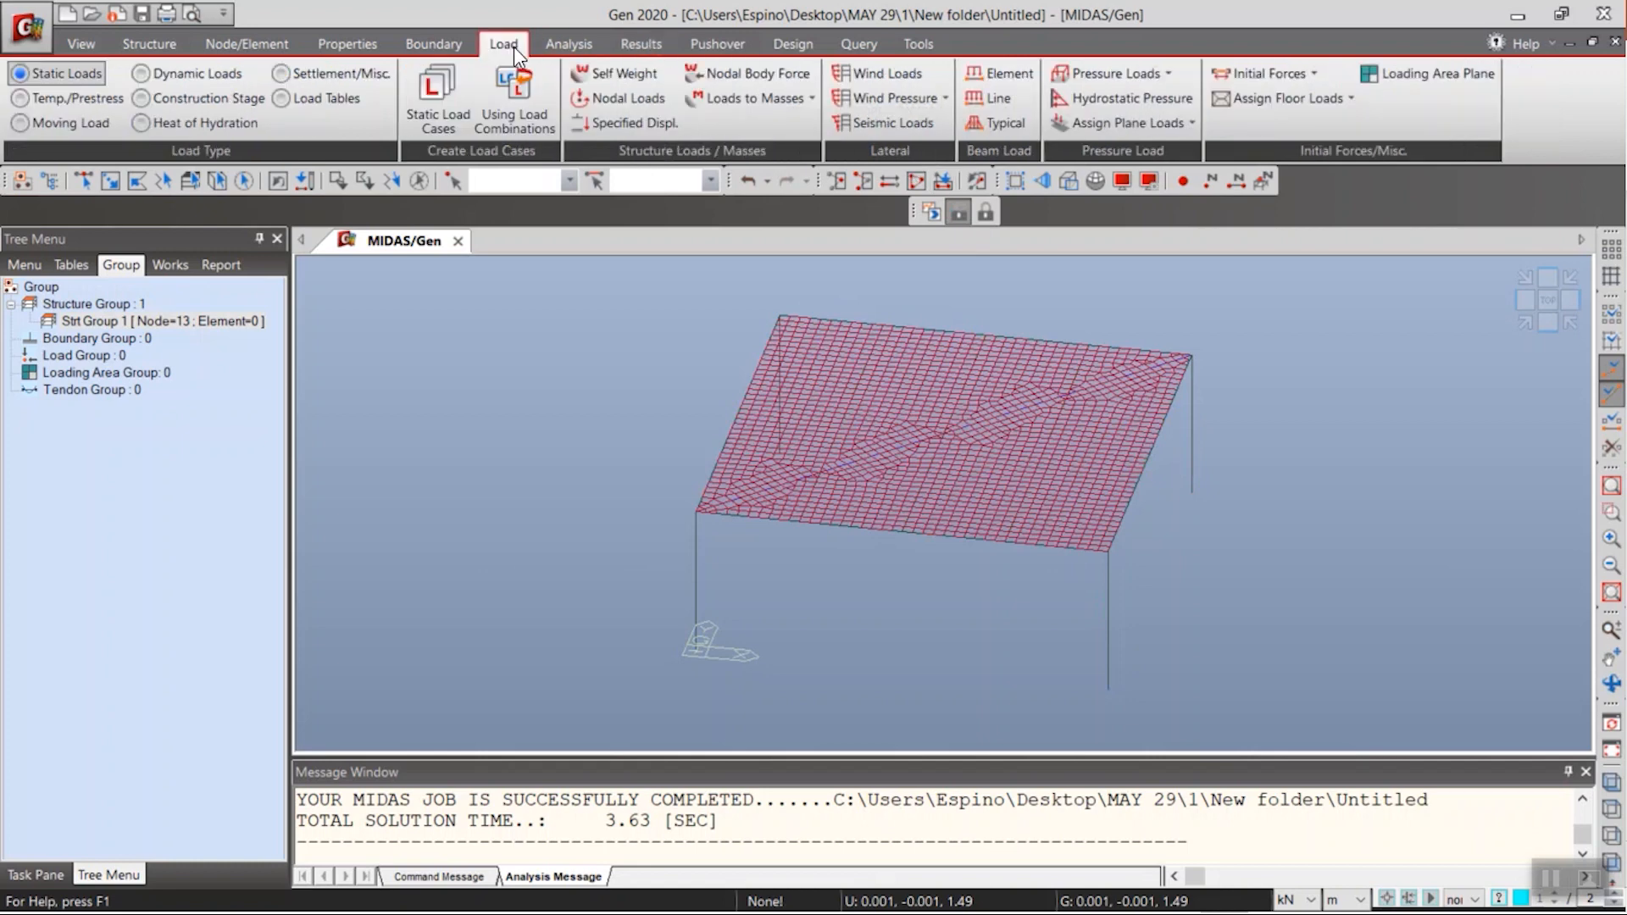
click(219, 74)
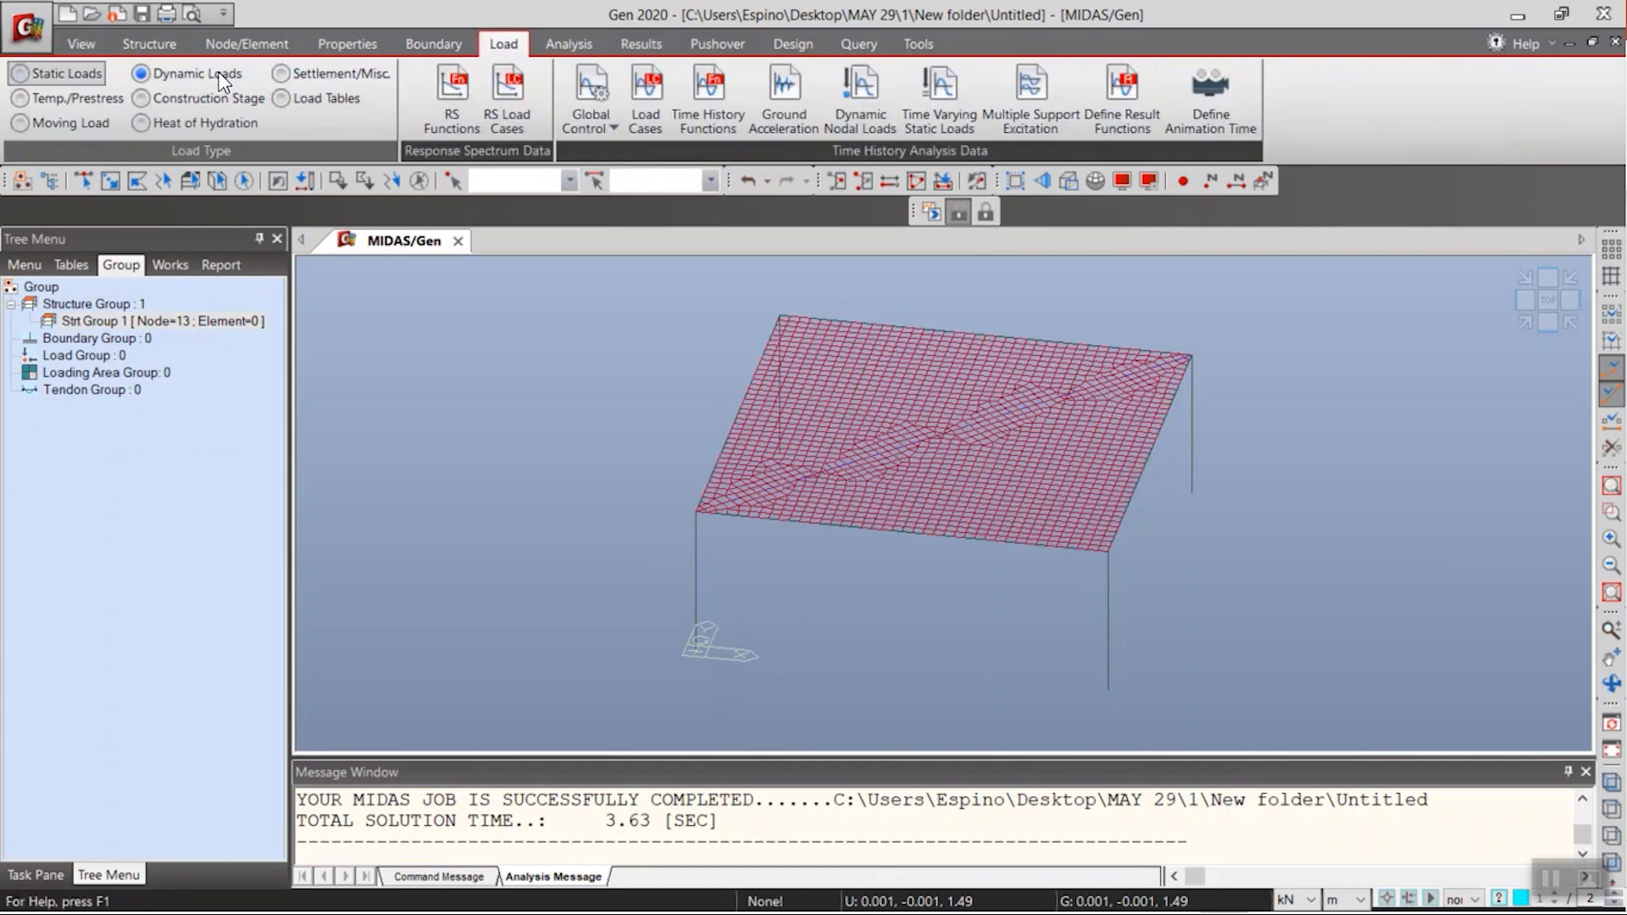
click(718, 118)
drag(415, 63, 690, 292)
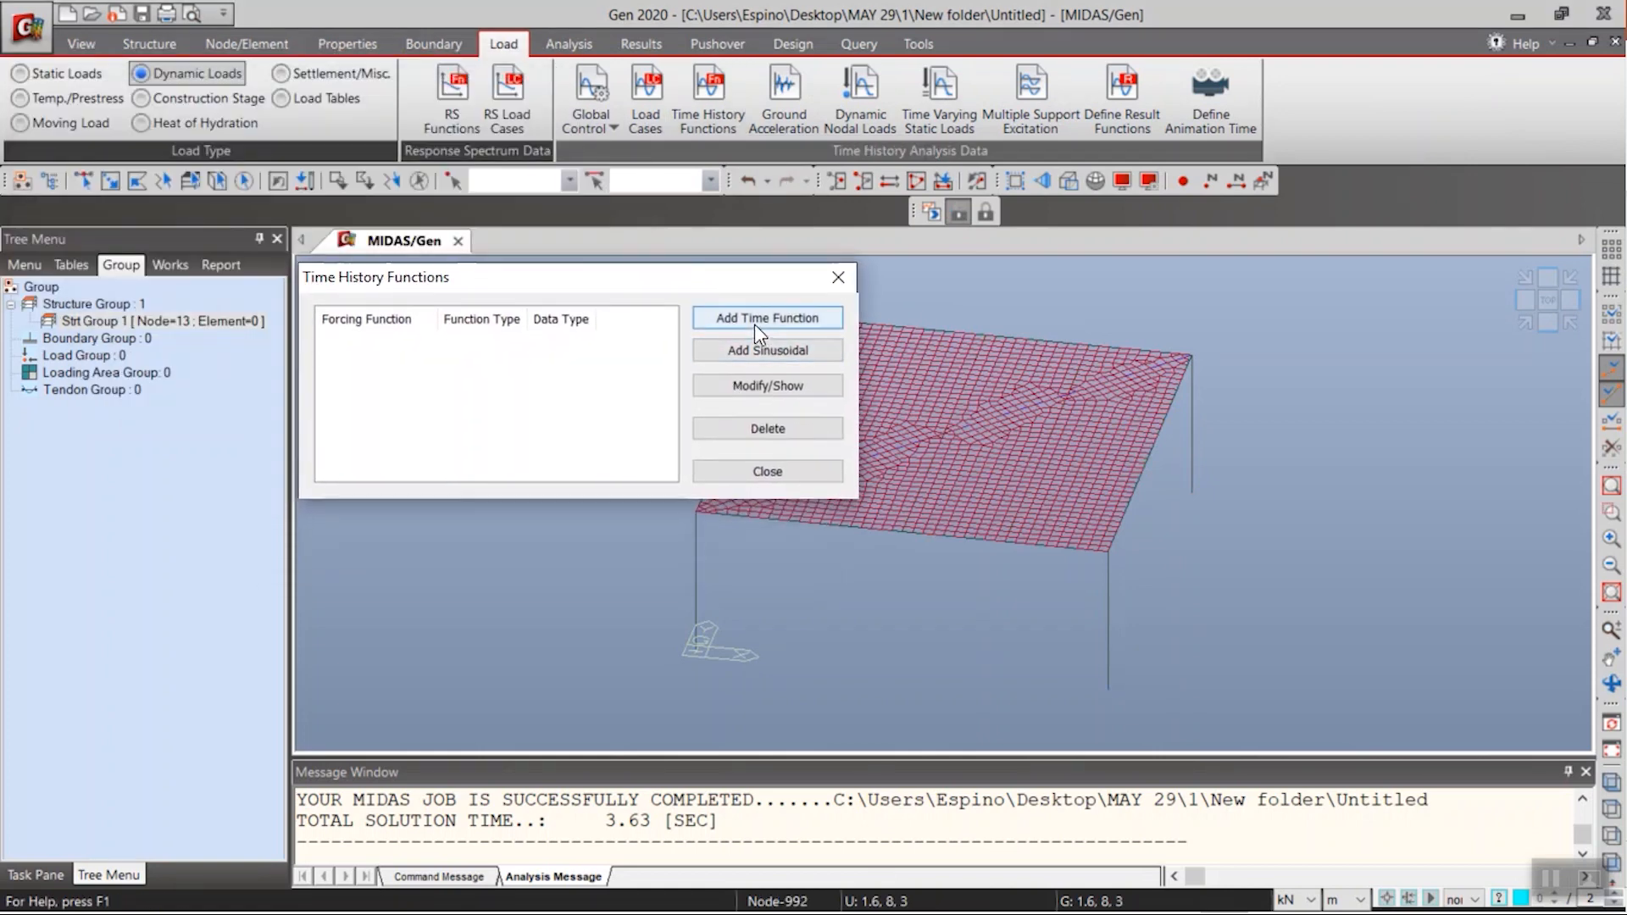
click(754, 323)
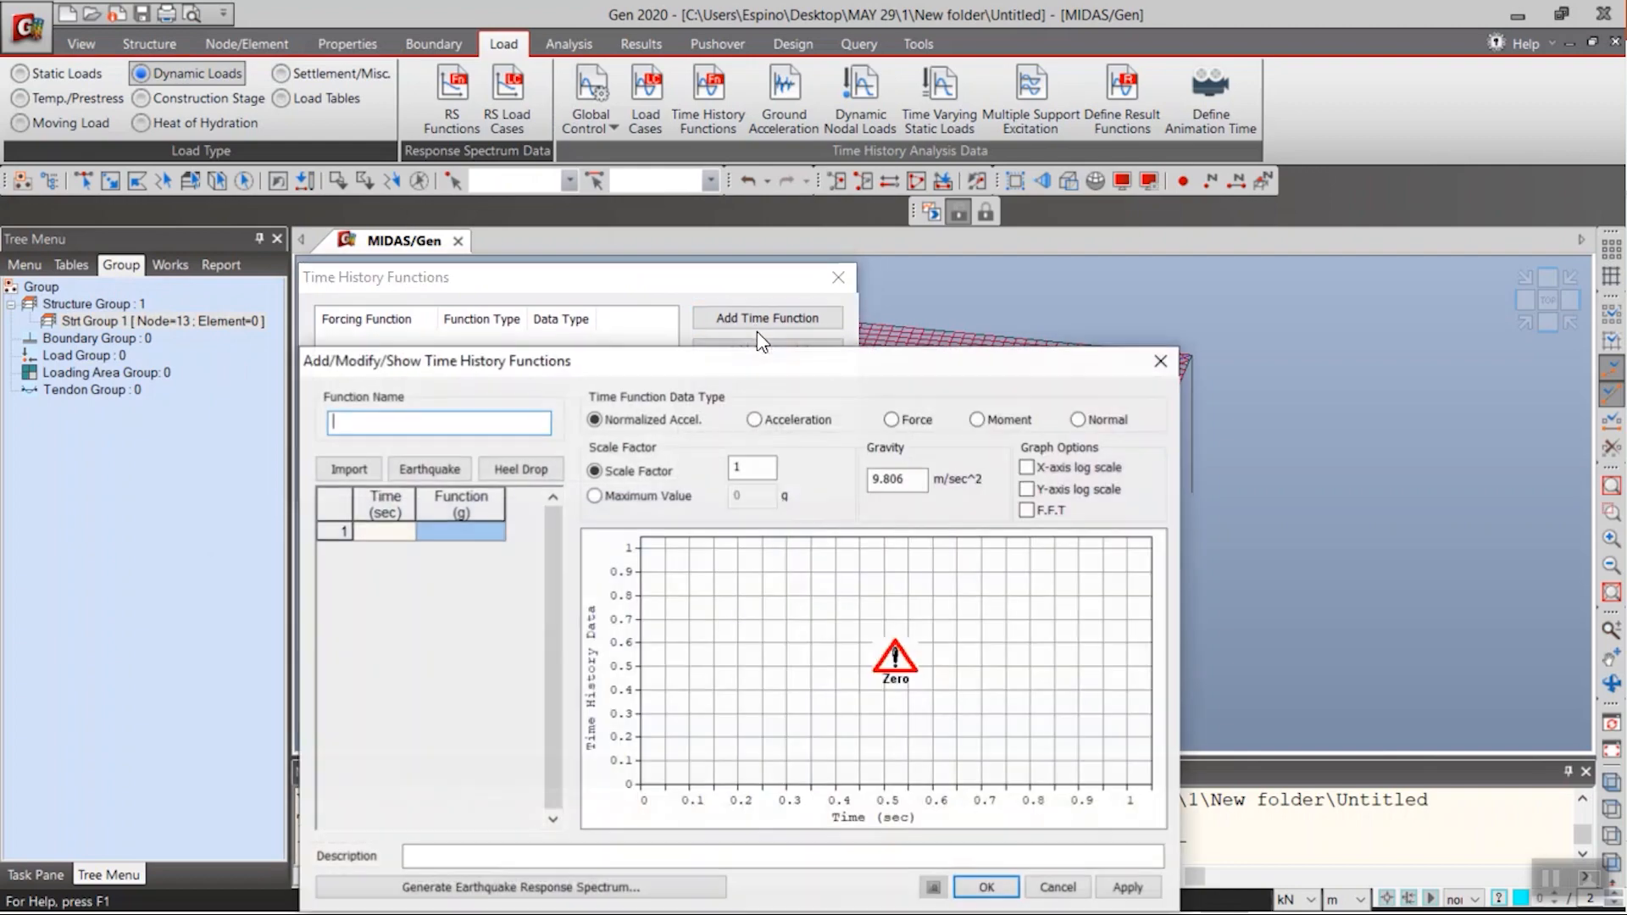
drag(828, 354, 832, 258)
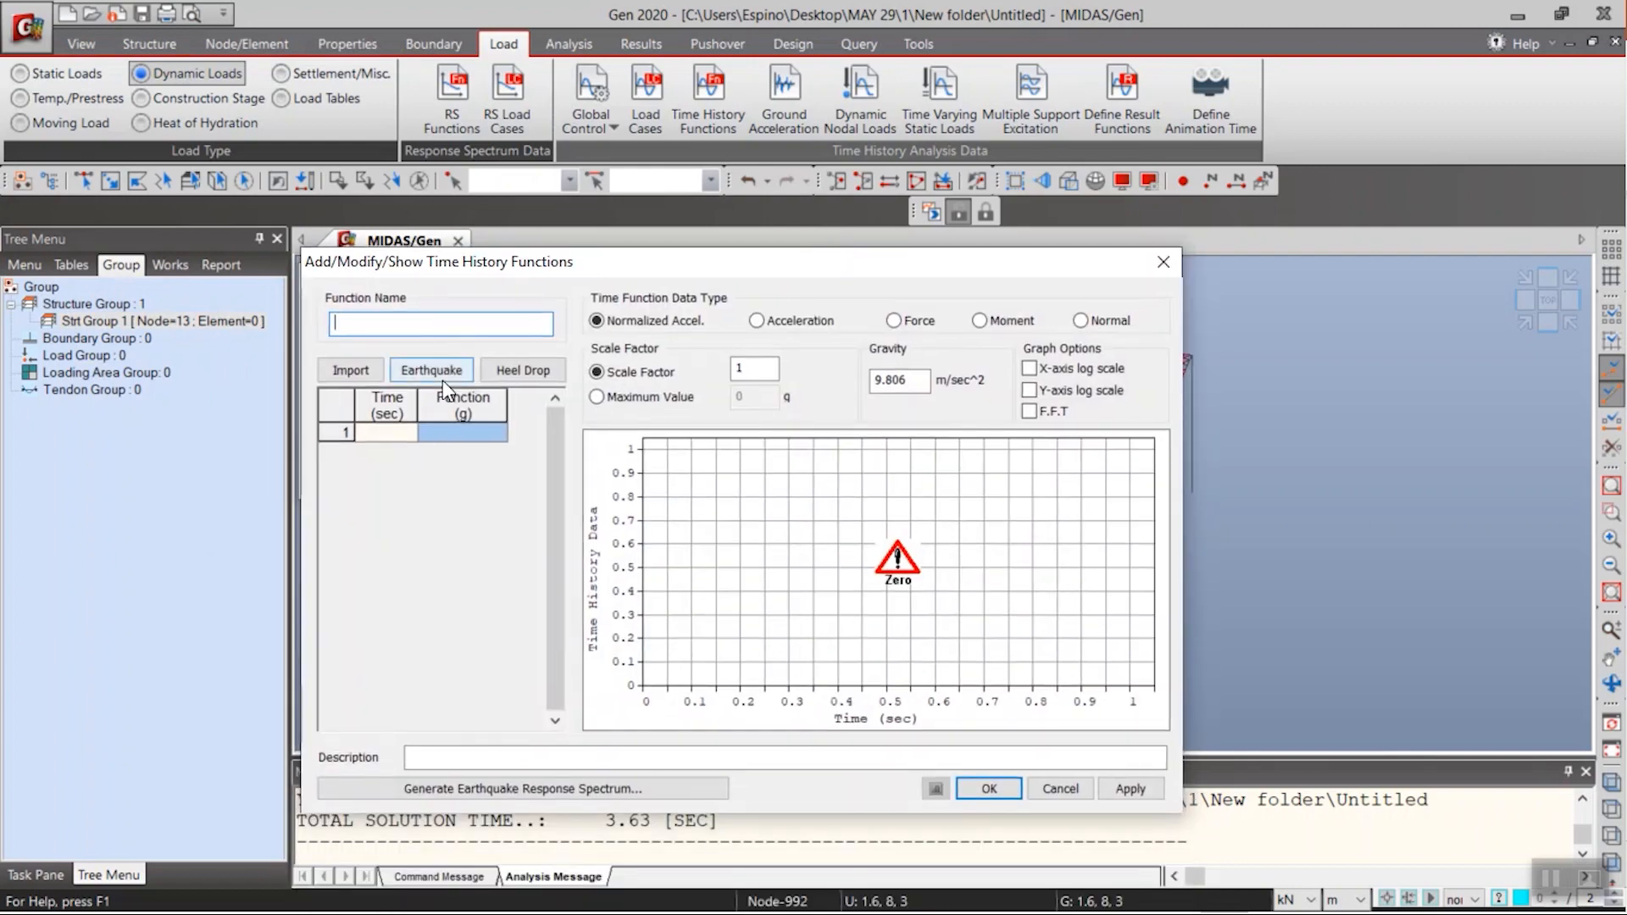
- Generate a Walking-discont.(AIJ) heel drop load with fs of 1.9643 Hz and examine its time-force table
click(525, 373)
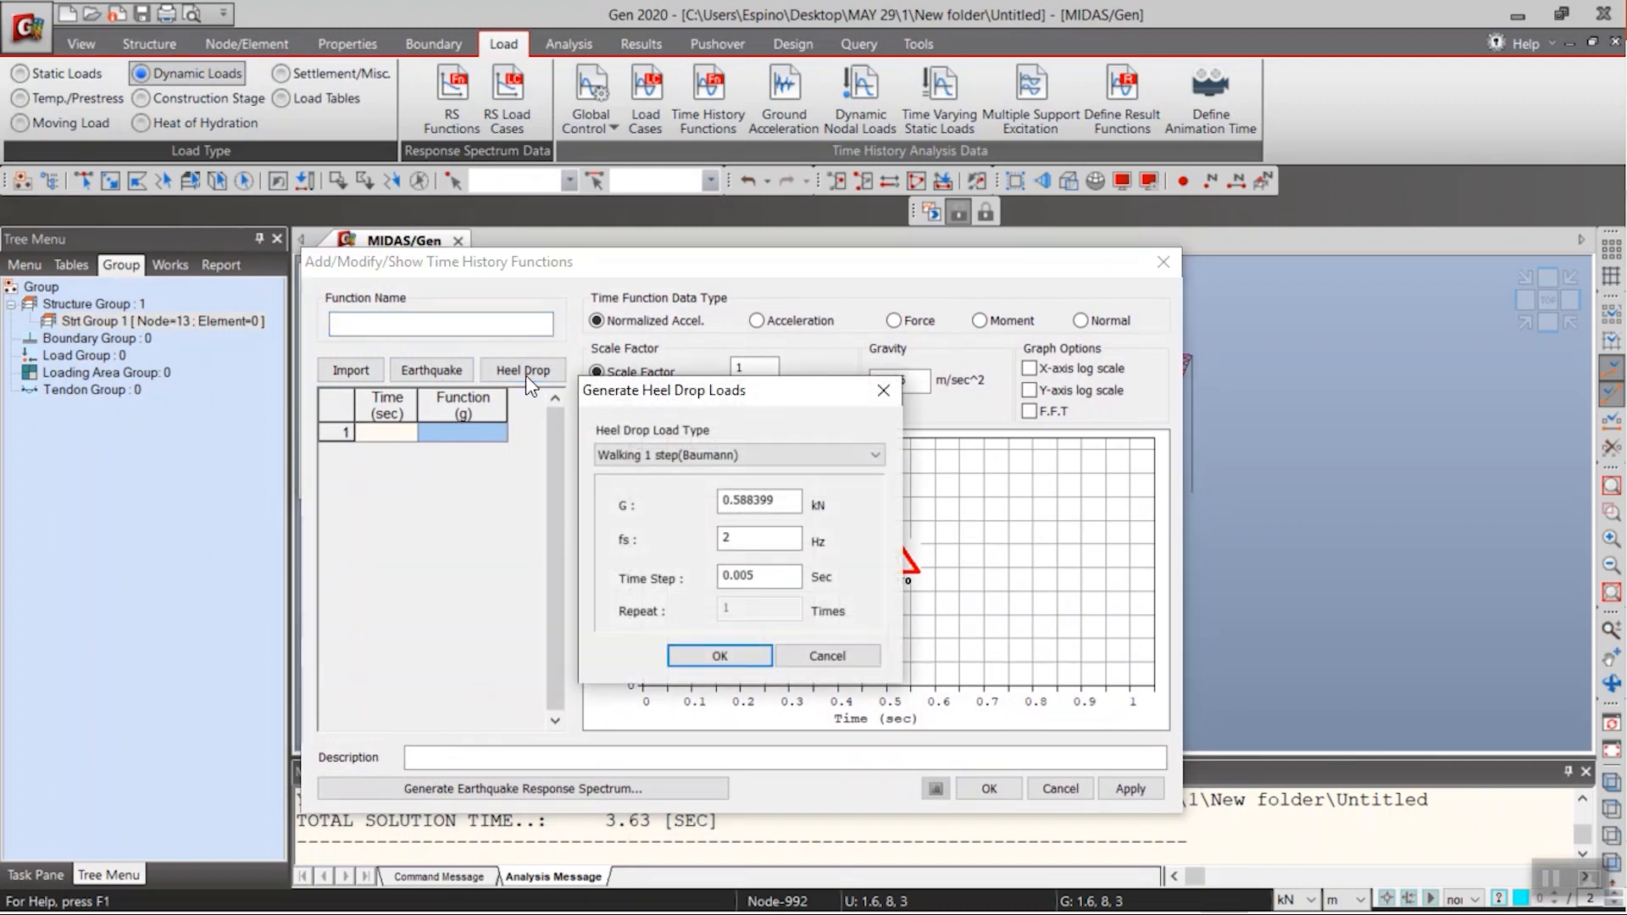
click(649, 455)
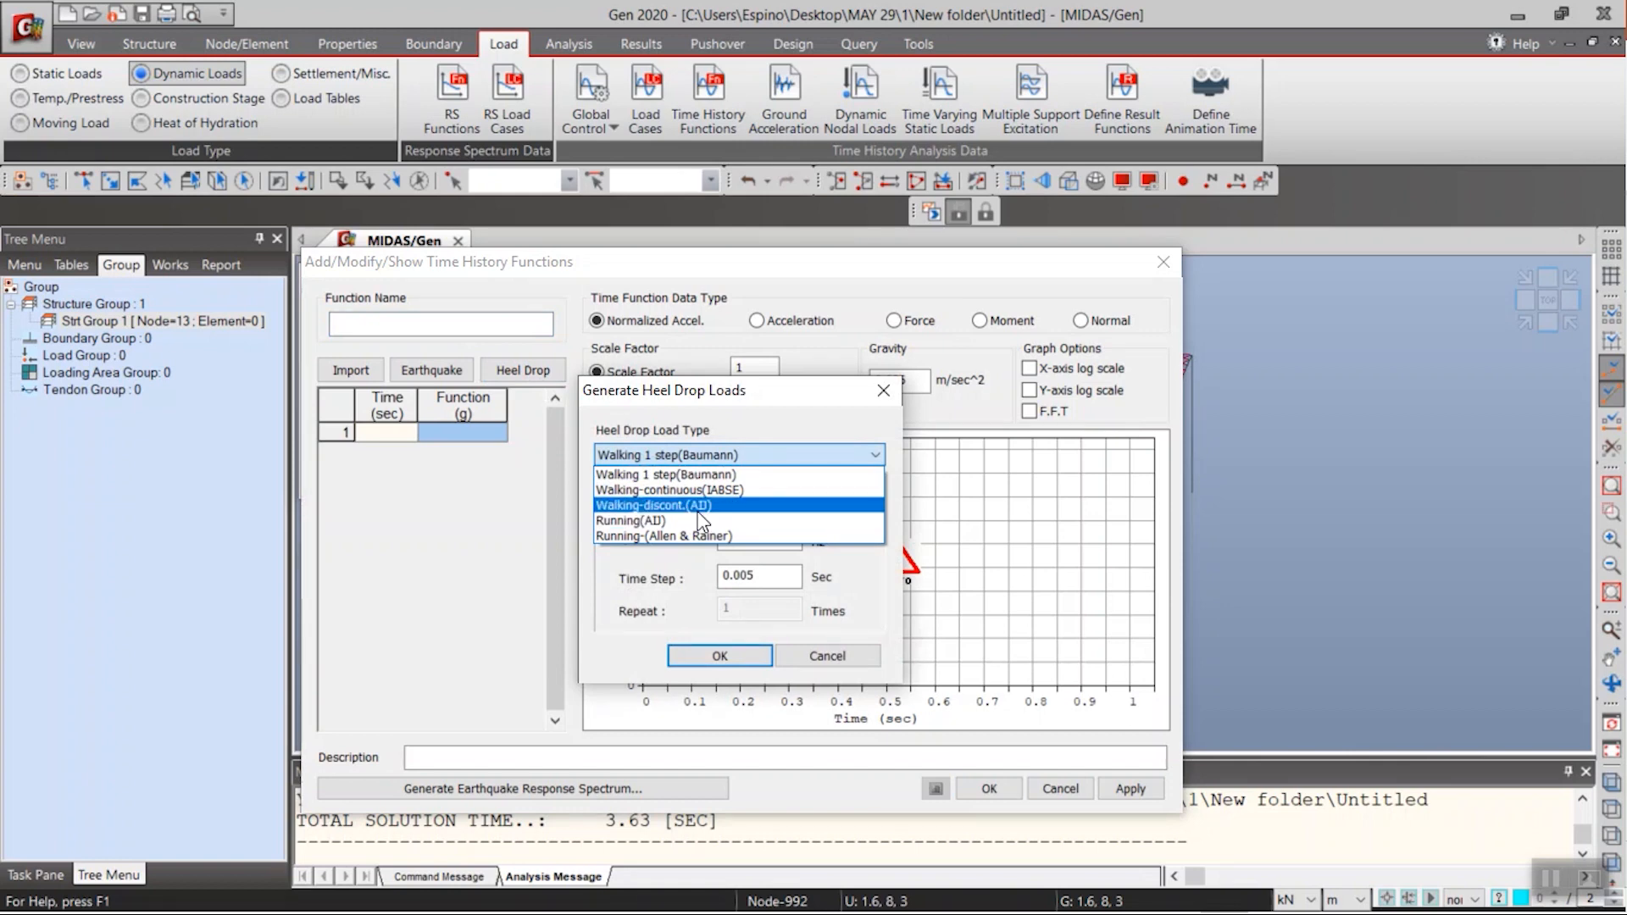
click(698, 507)
click(715, 459)
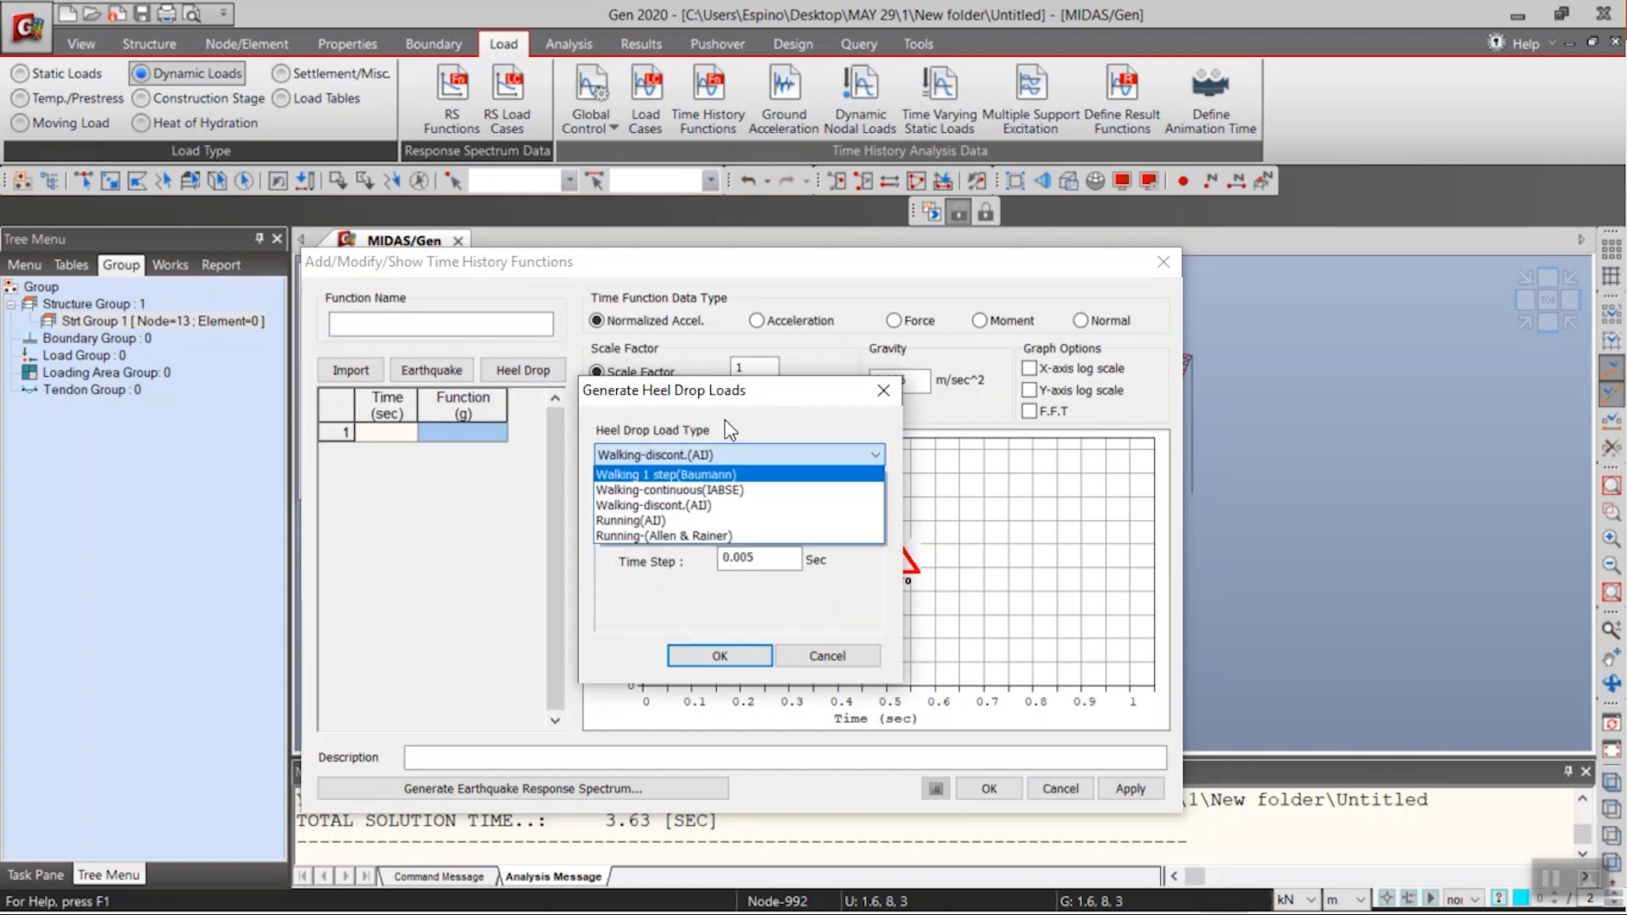
click(727, 505)
drag(732, 515, 707, 521)
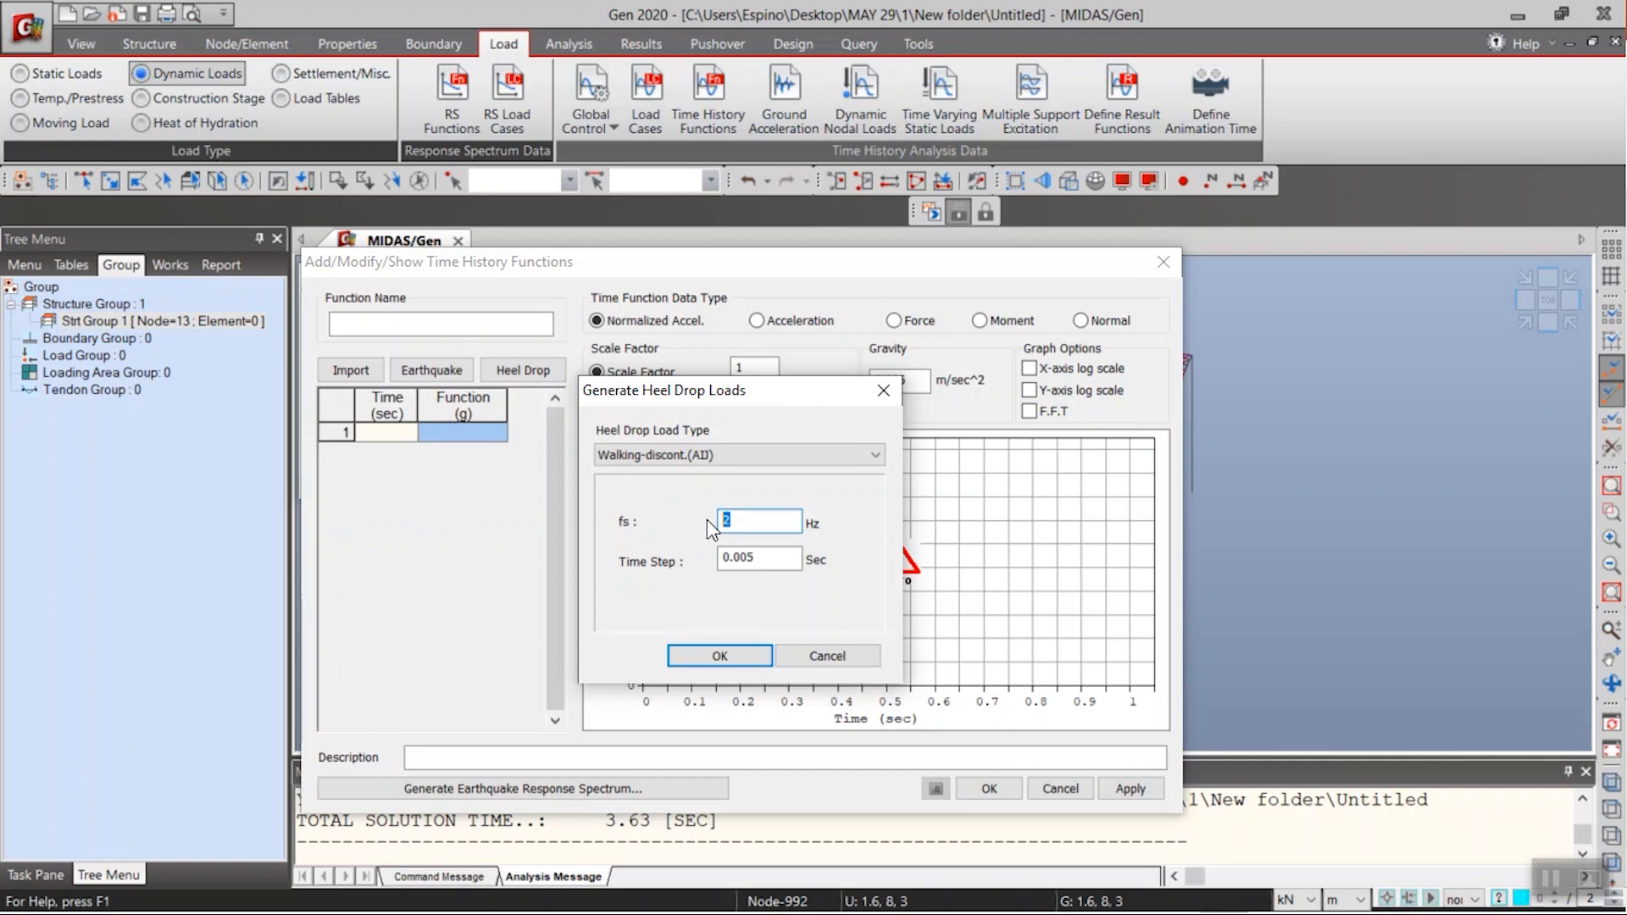
text(1.9643)
key(BackSpace)
key(BackSpace)
key(BackSpace)
key(BackSpace)
key(BackSpace)
key(BackSpace)
text(1.9643)
click(742, 658)
drag(553, 434, 547, 729)
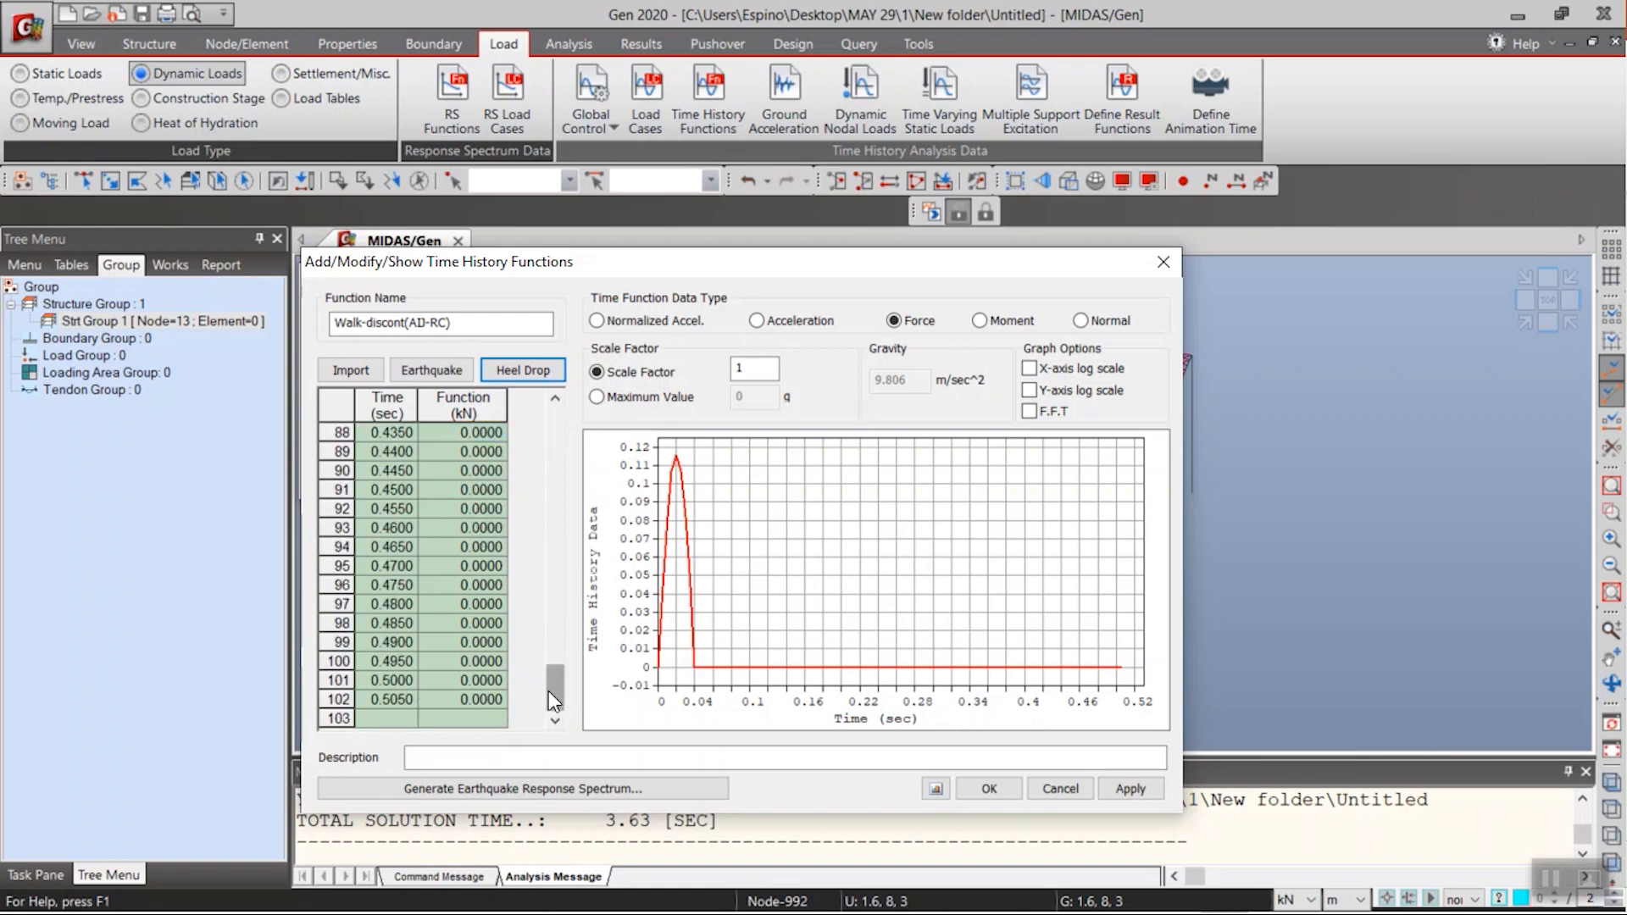
drag(559, 685, 556, 424)
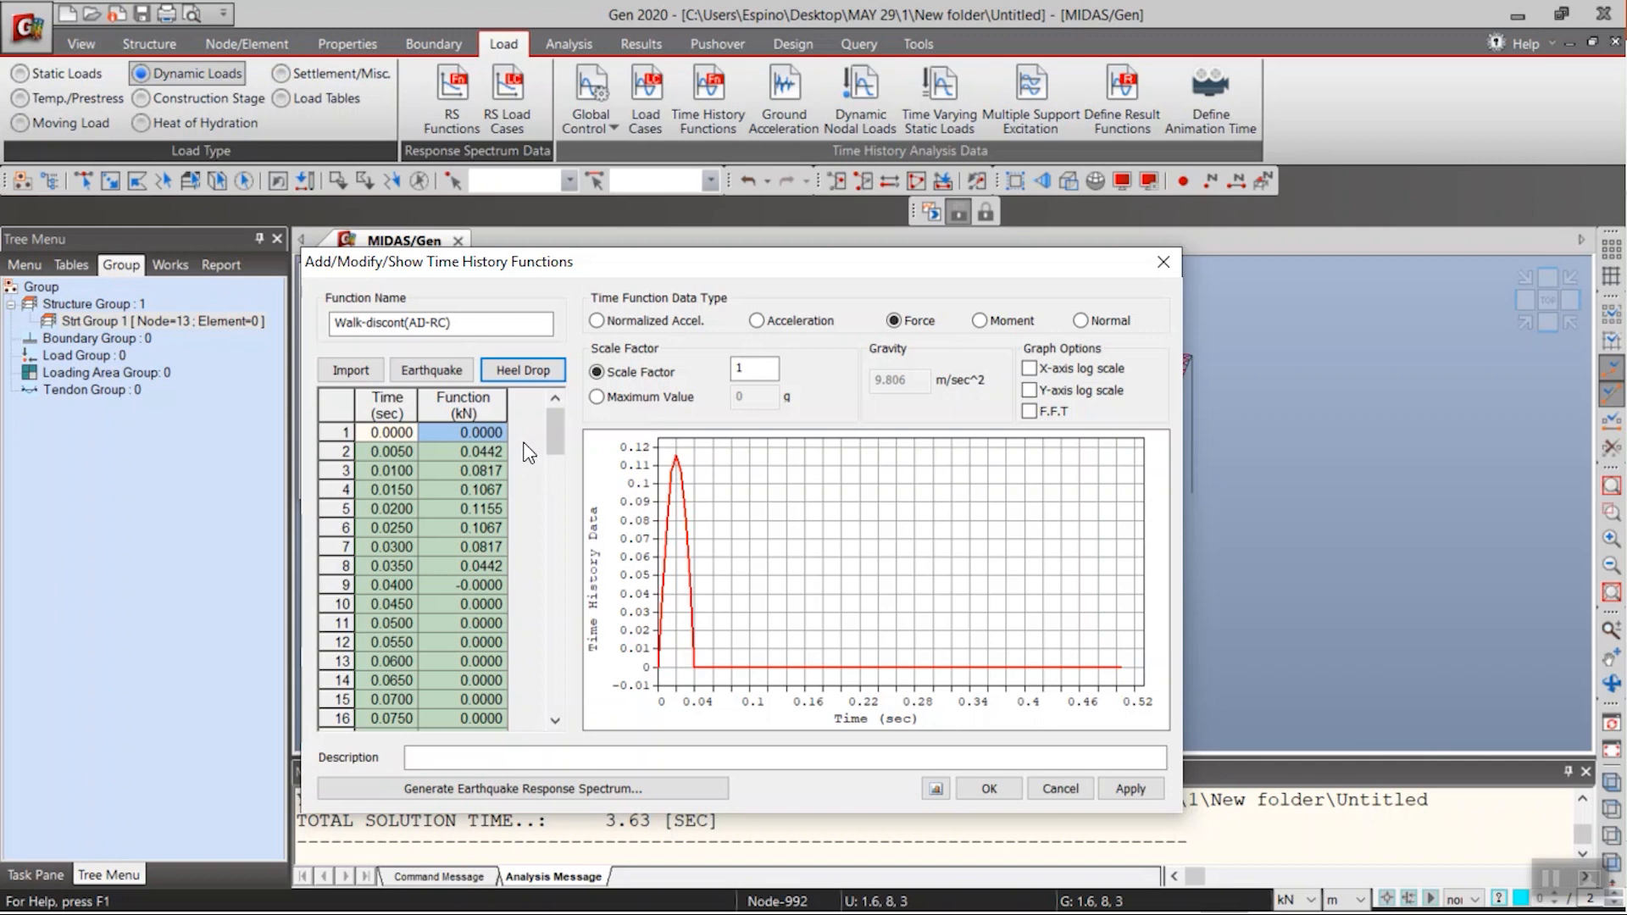
- Regenerate the Walking-discont.(AIJ) heel drop load with fs of 1.9643 Hz and a time step of 0.002 sec
click(520, 373)
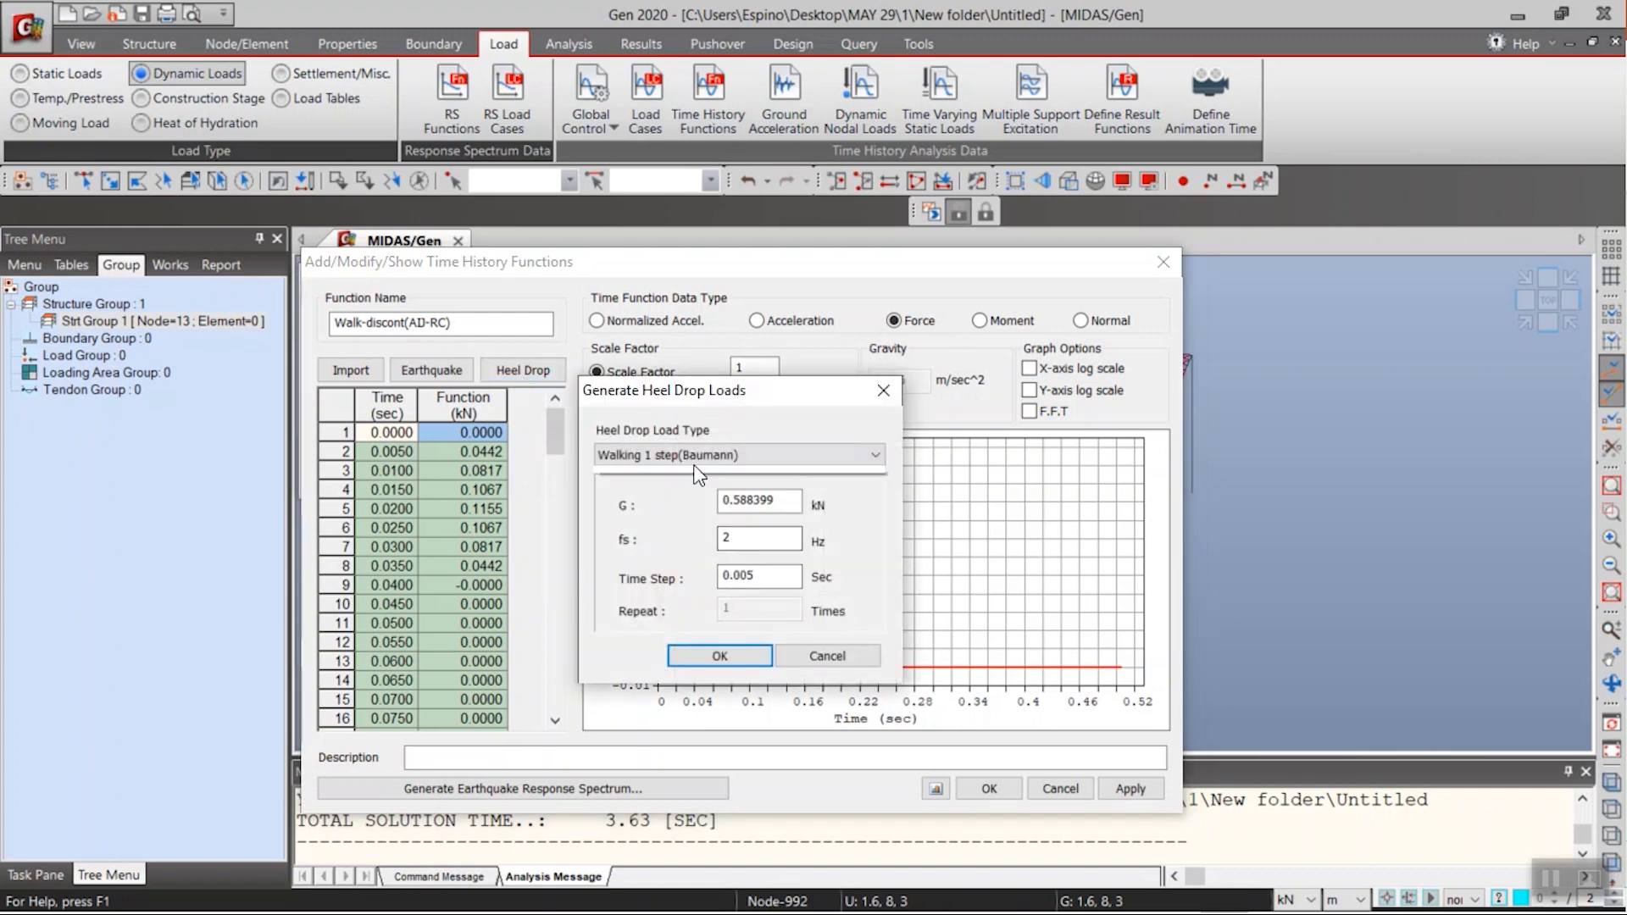
click(682, 455)
click(652, 504)
click(759, 522)
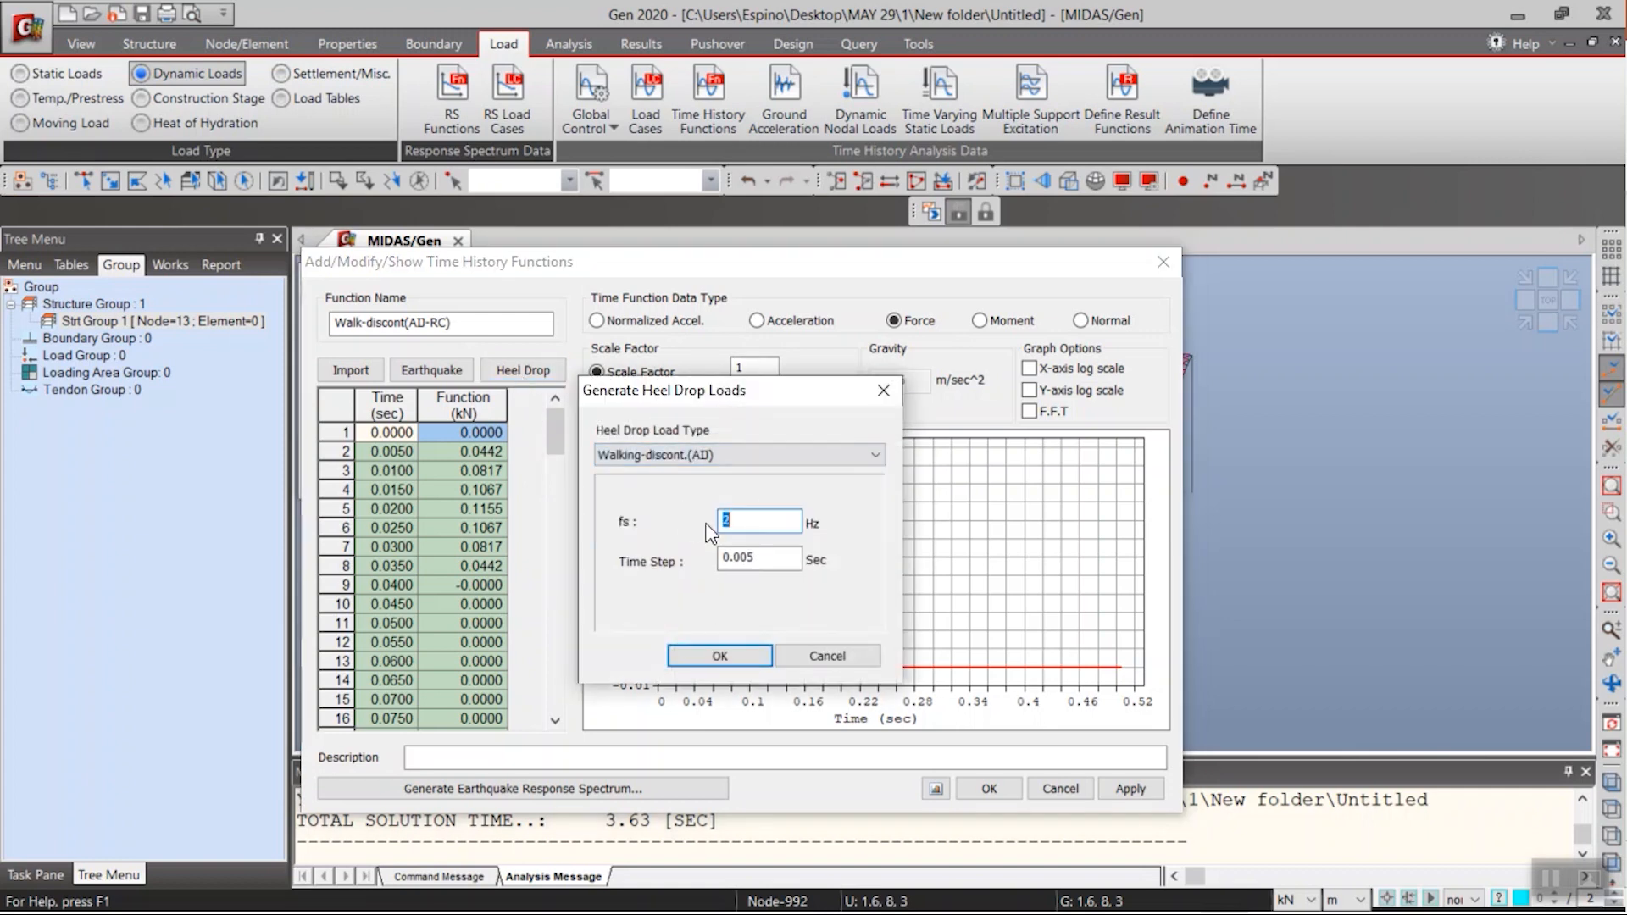
drag(753, 523, 690, 520)
text(1.9643)
click(755, 559)
key(BackSpace)
text(2)
click(721, 655)
- Check the end of the function's time table and save the walking force function, accepting deletion of the analysis results
drag(555, 419, 549, 729)
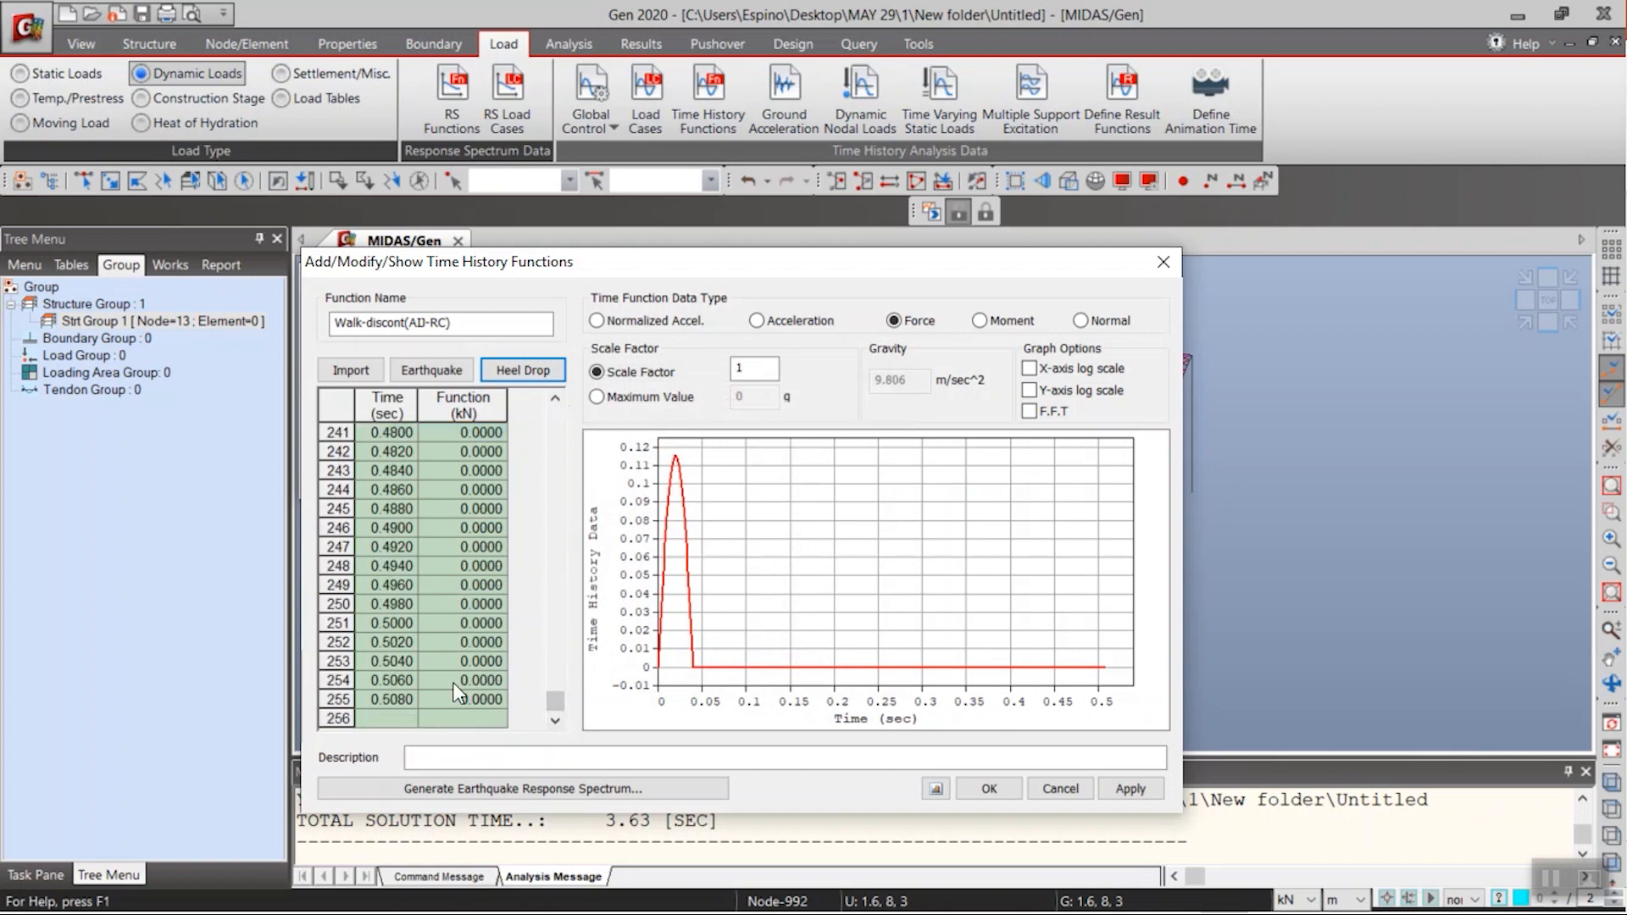
drag(376, 696, 463, 702)
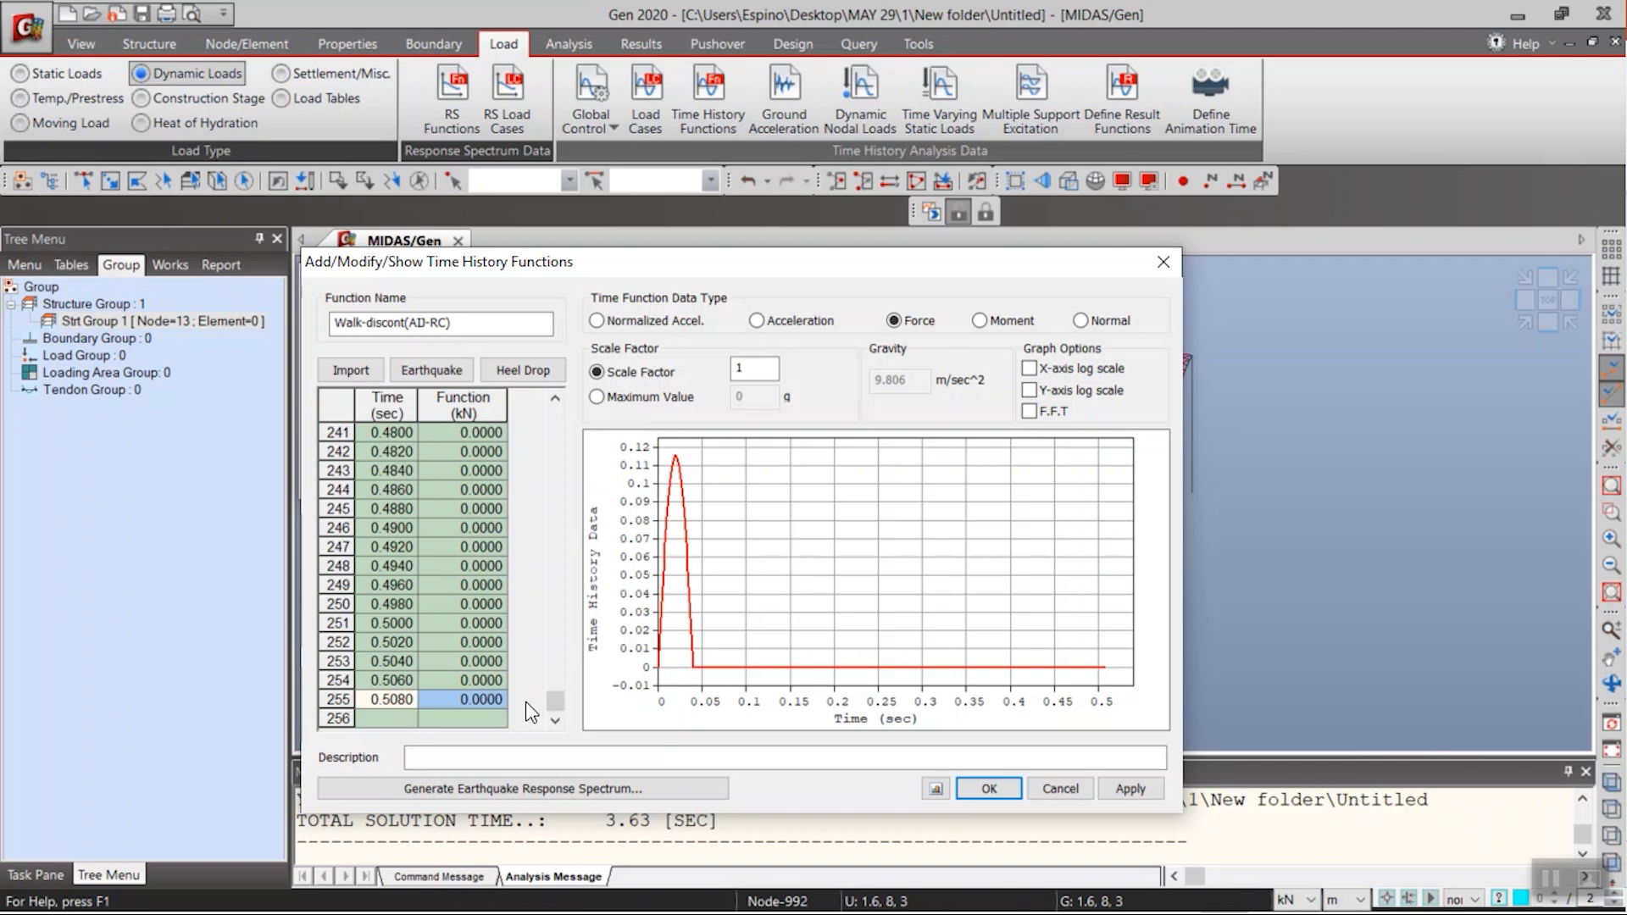
click(1129, 789)
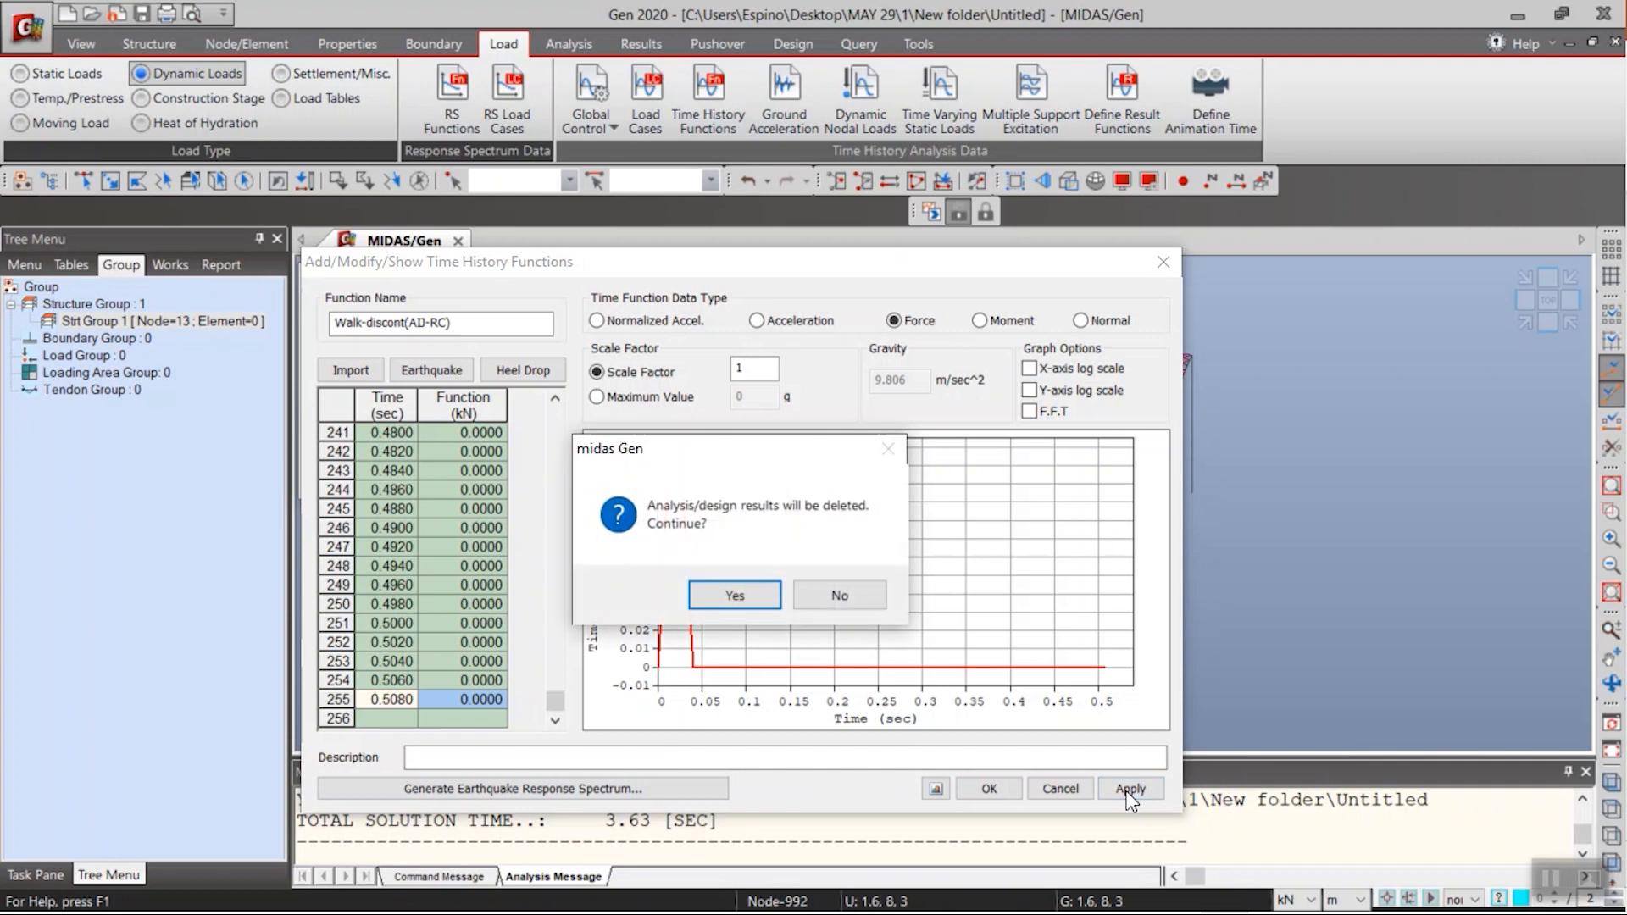
click(736, 596)
click(1059, 789)
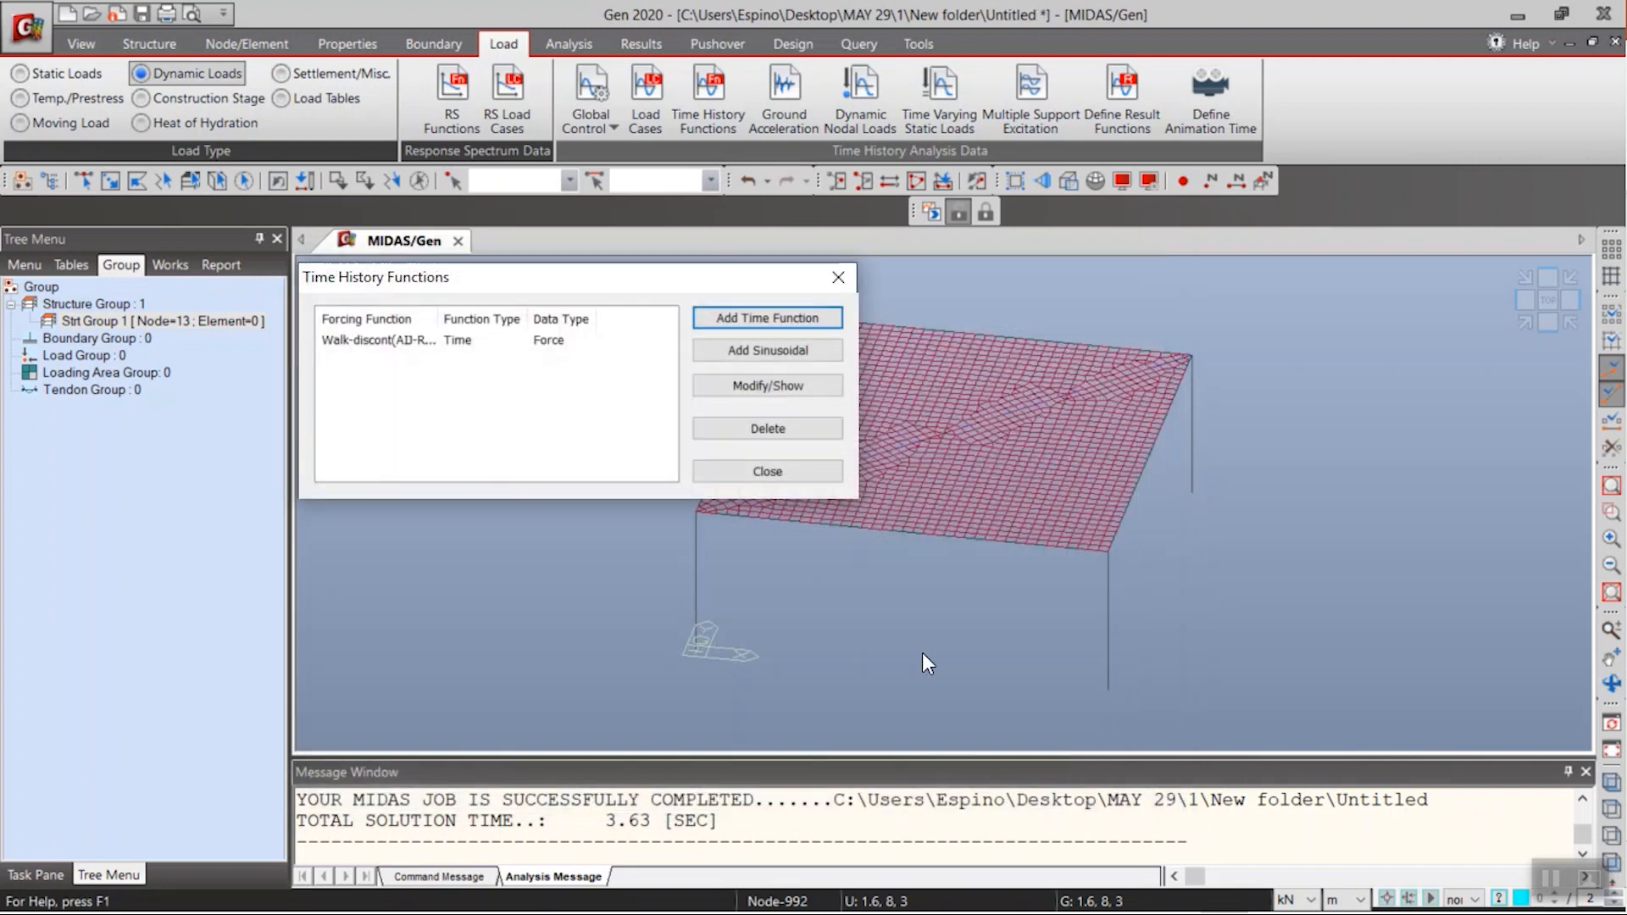
click(769, 467)
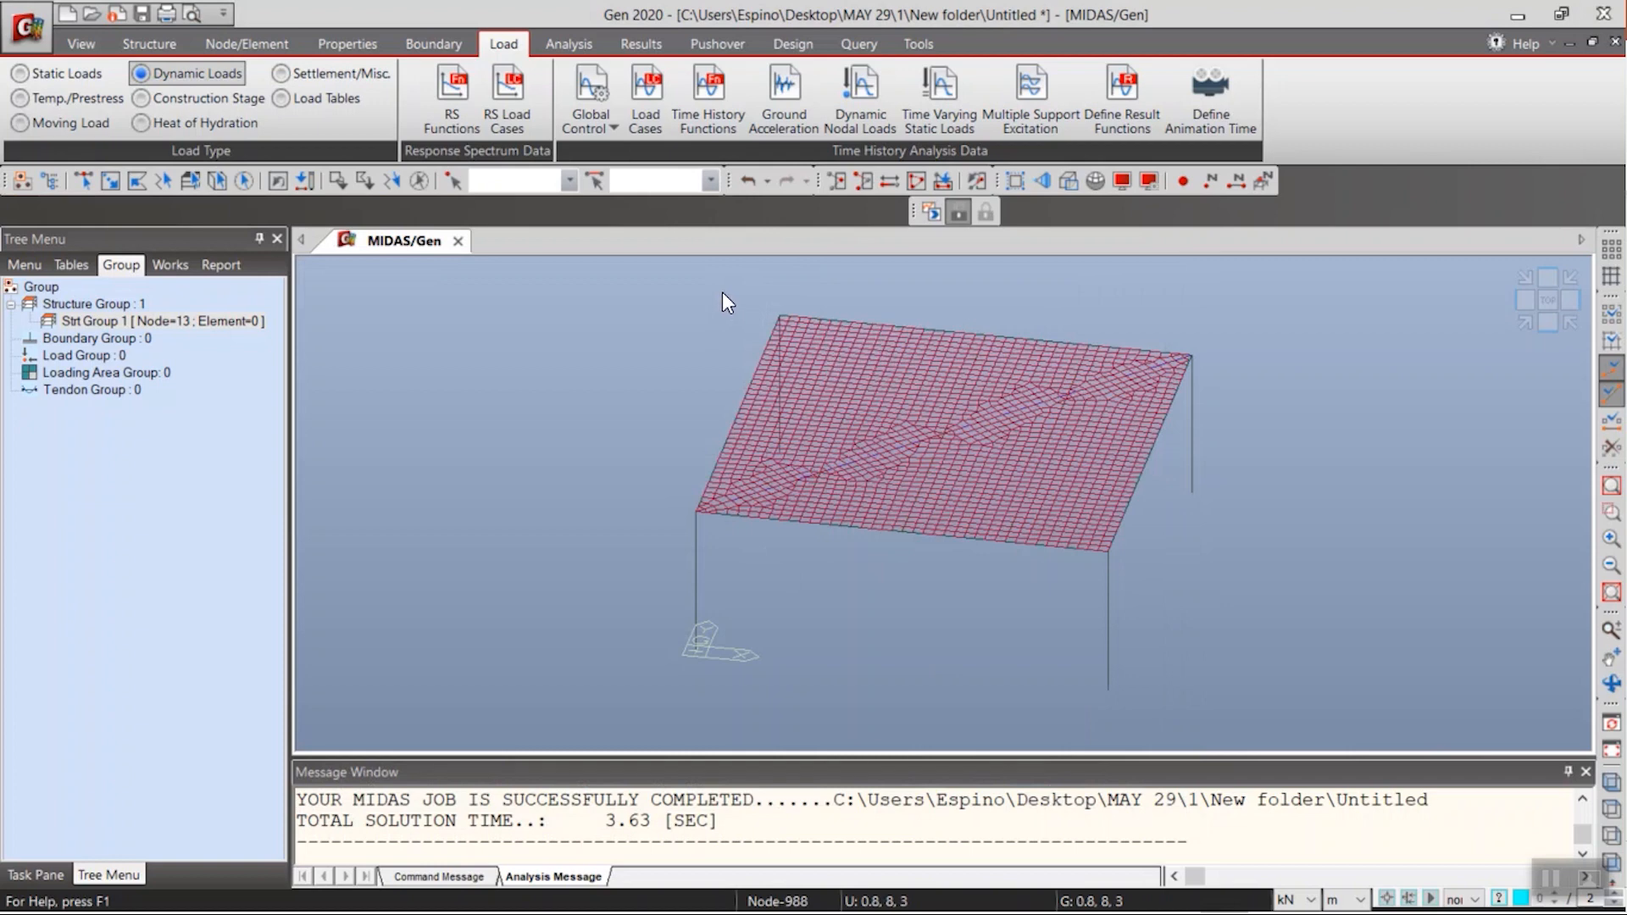
- Open the time history load cases list and review the eigenvalue analysis control settings from it
click(648, 105)
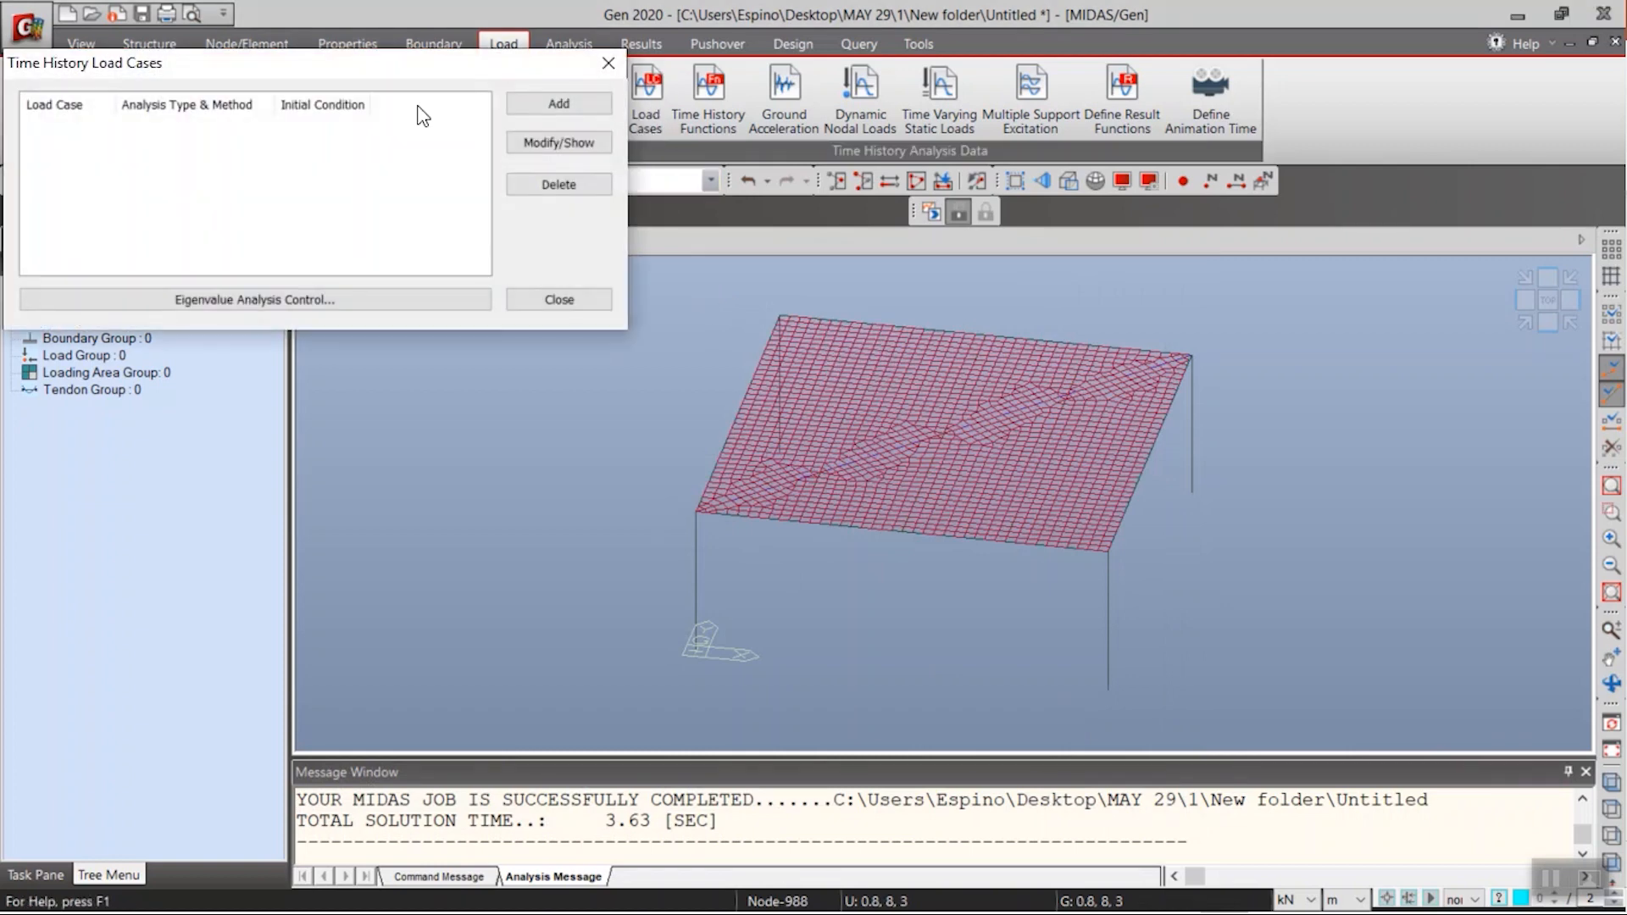
drag(408, 82, 725, 345)
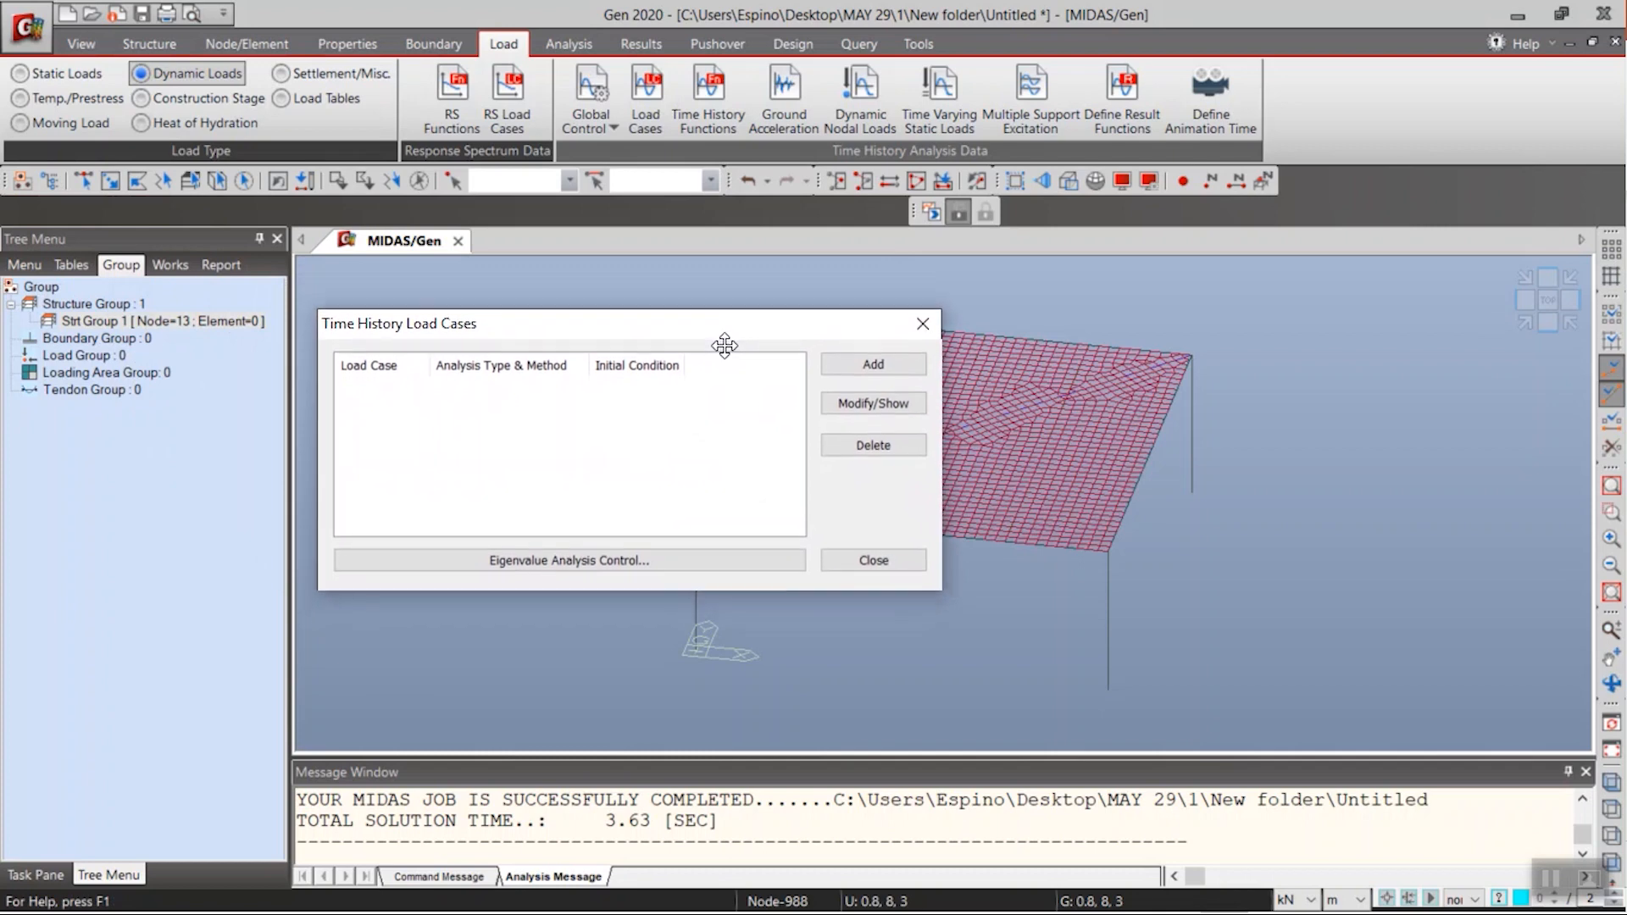
click(511, 560)
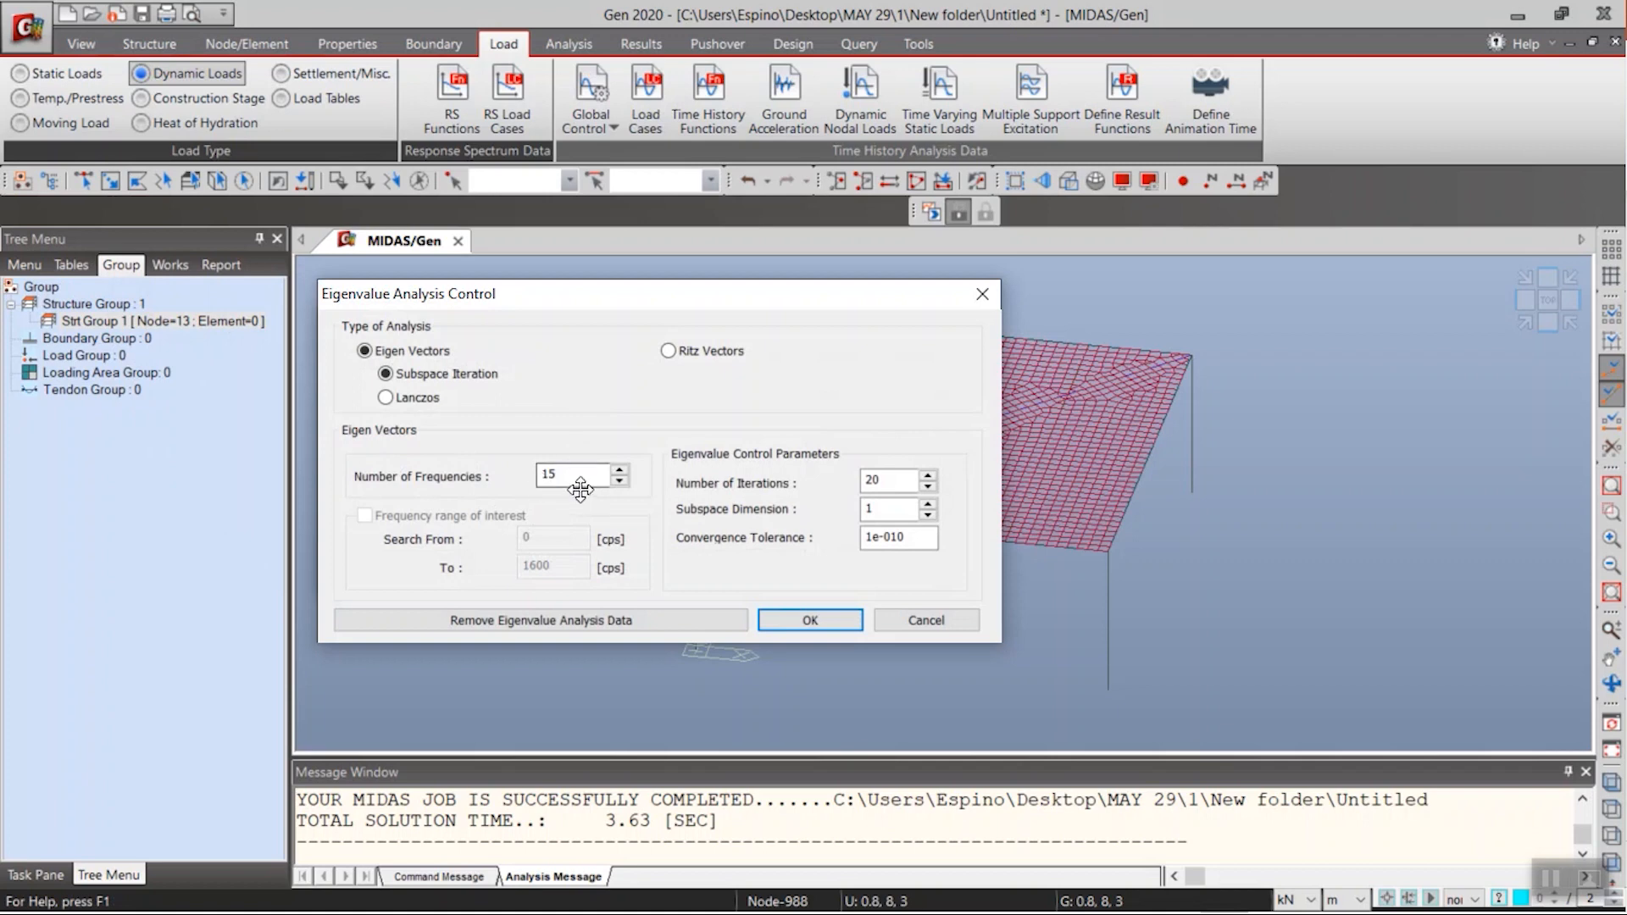
click(803, 623)
- Add a time history load case named PEDESTRIAN LOAD with an end time of 8 sec and a time increment of 0.002 sec
click(881, 364)
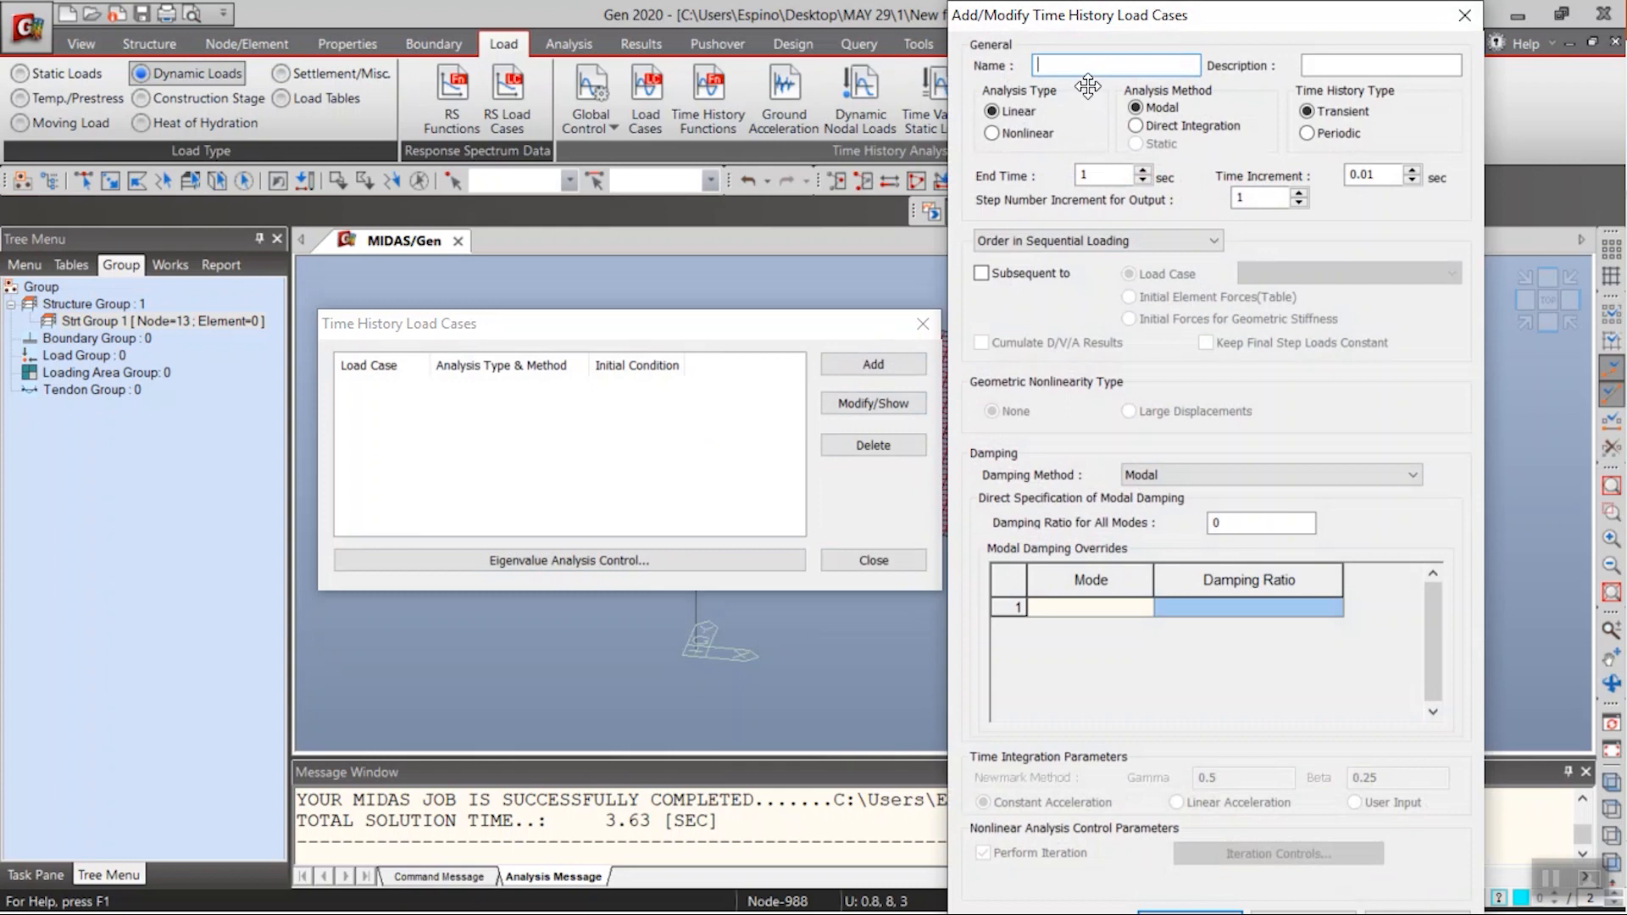
text(PEDESTRIAN LOAD)
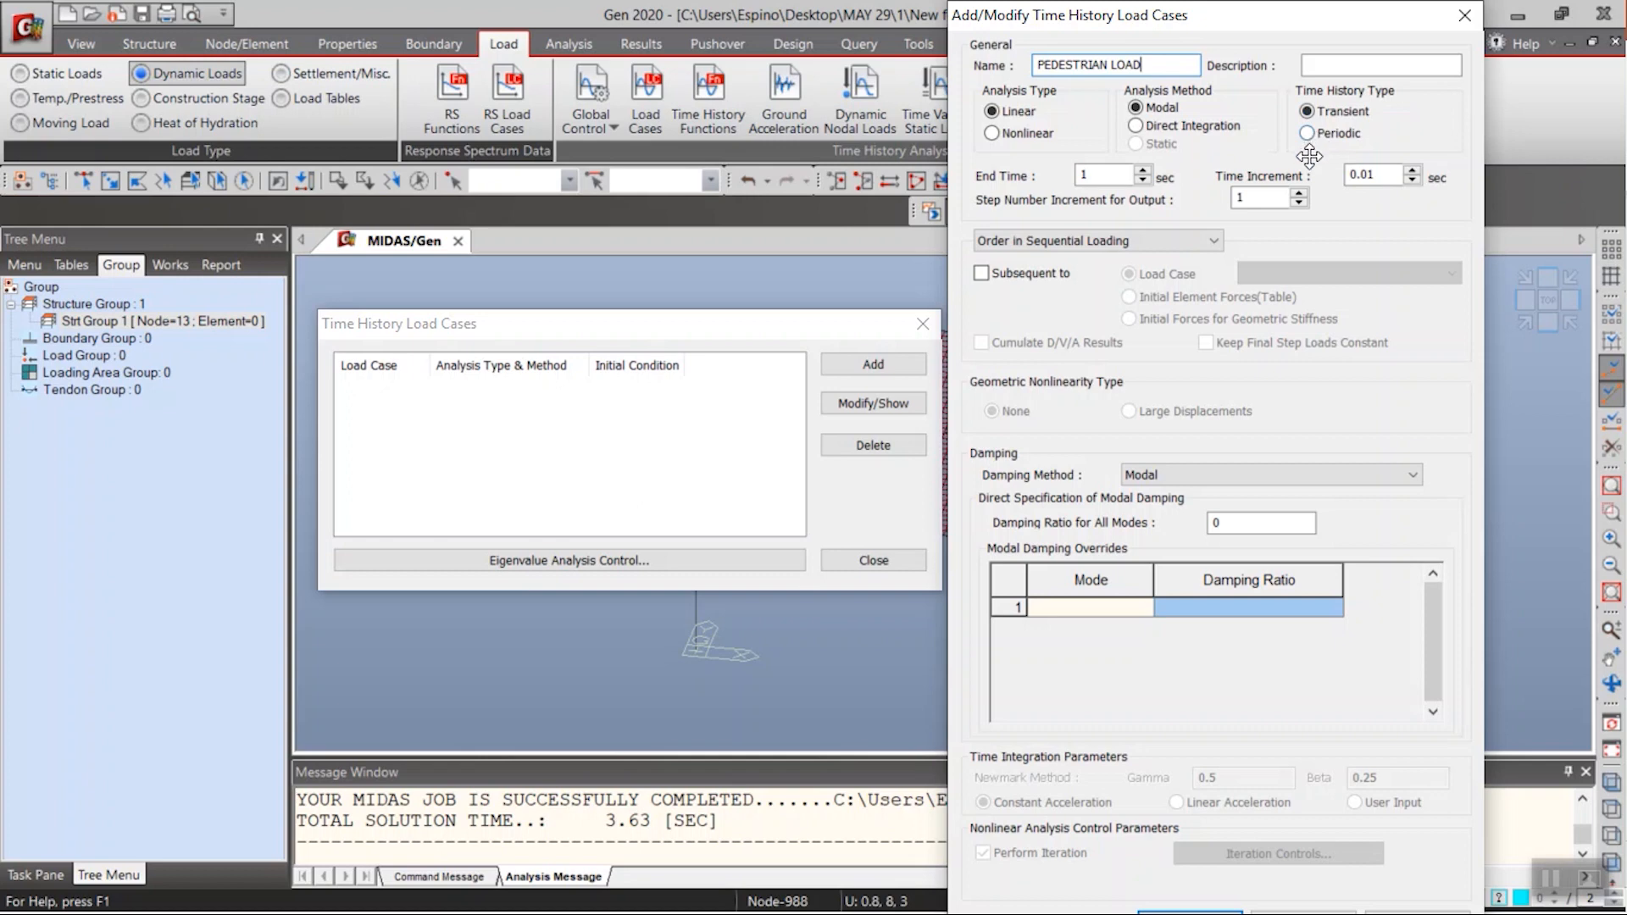
double_click(1101, 175)
click(1084, 176)
text(8)
click(1387, 178)
key(BackSpace)
text(02)
- Set the load case's damping ratio for all modes to 0.05 with modal damping and save the load case
click(1217, 476)
click(1218, 476)
double_click(1227, 522)
text(0.05)
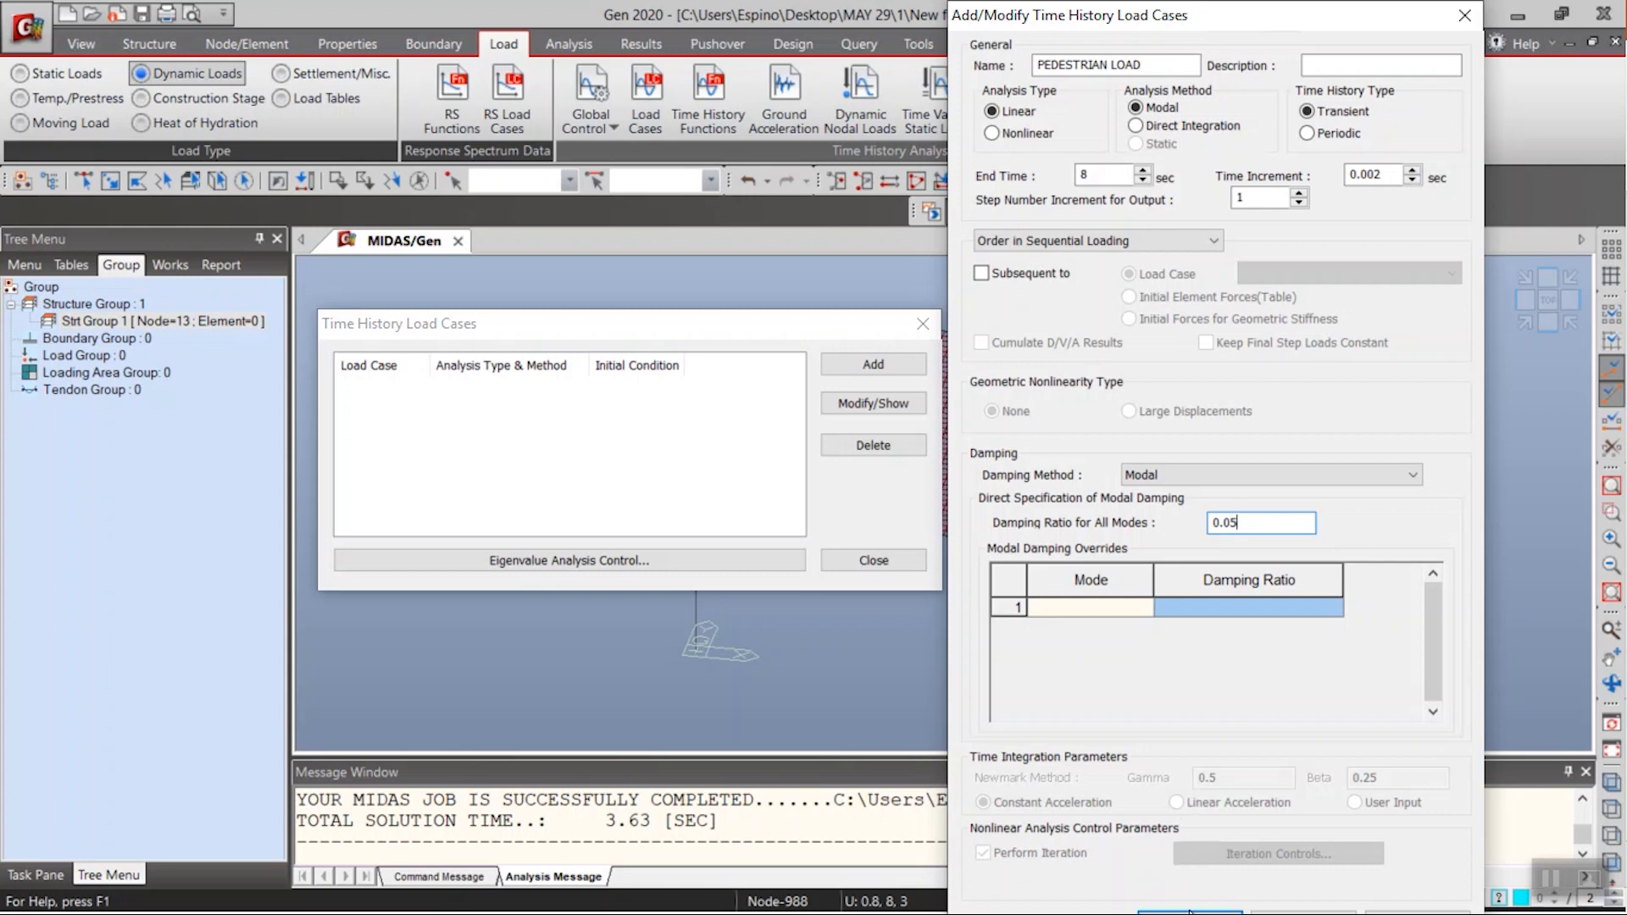
click(1189, 911)
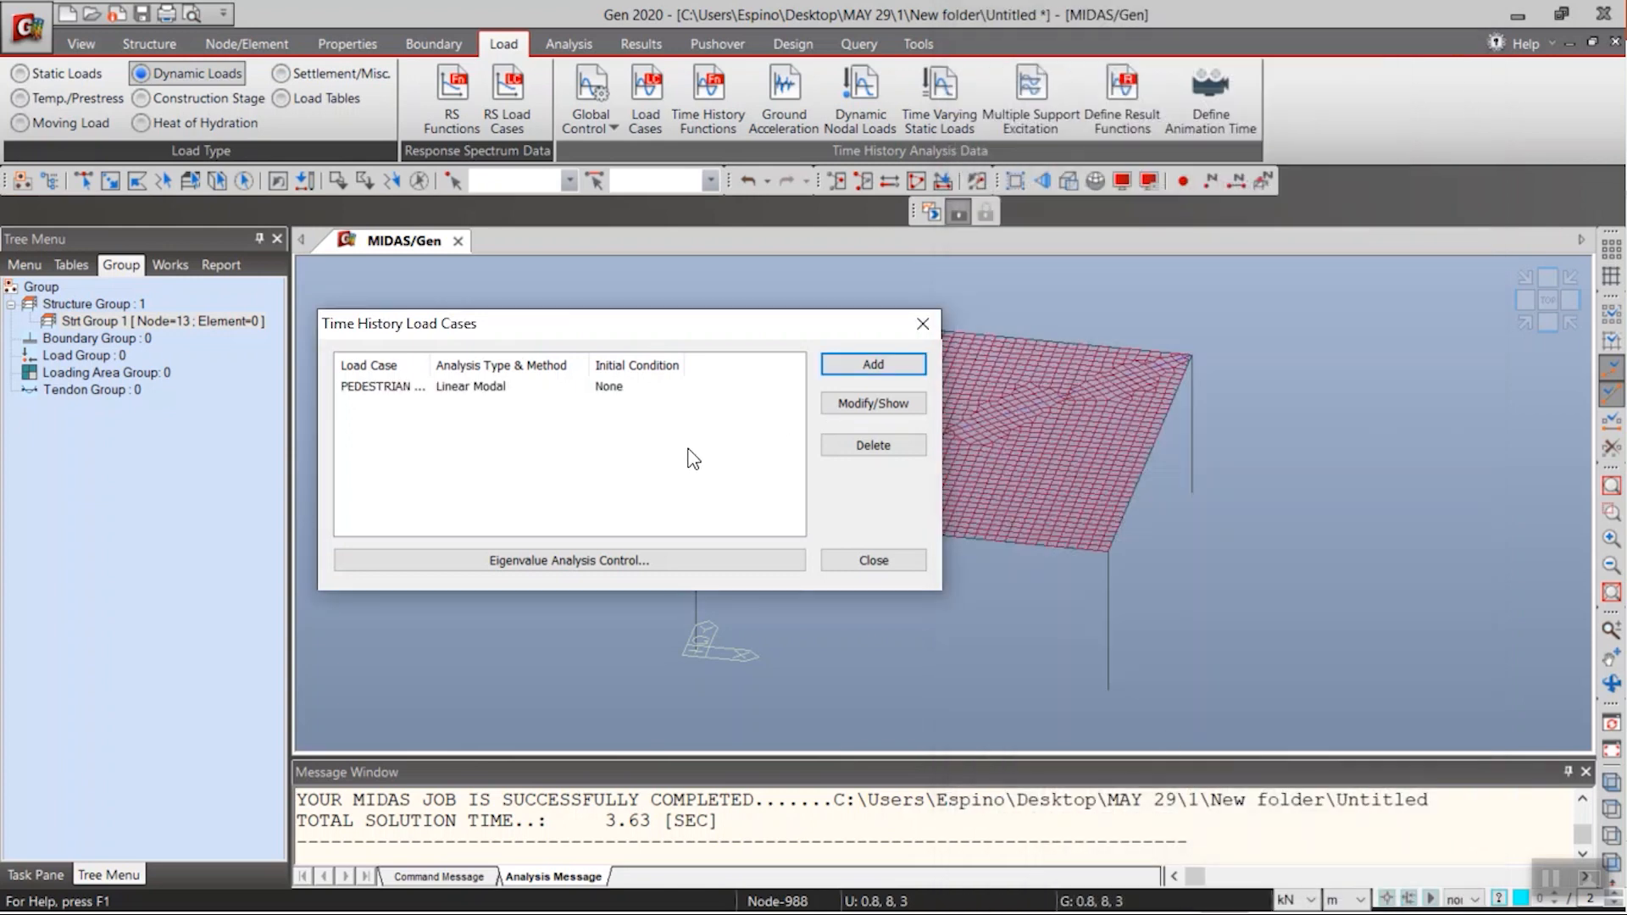
click(877, 563)
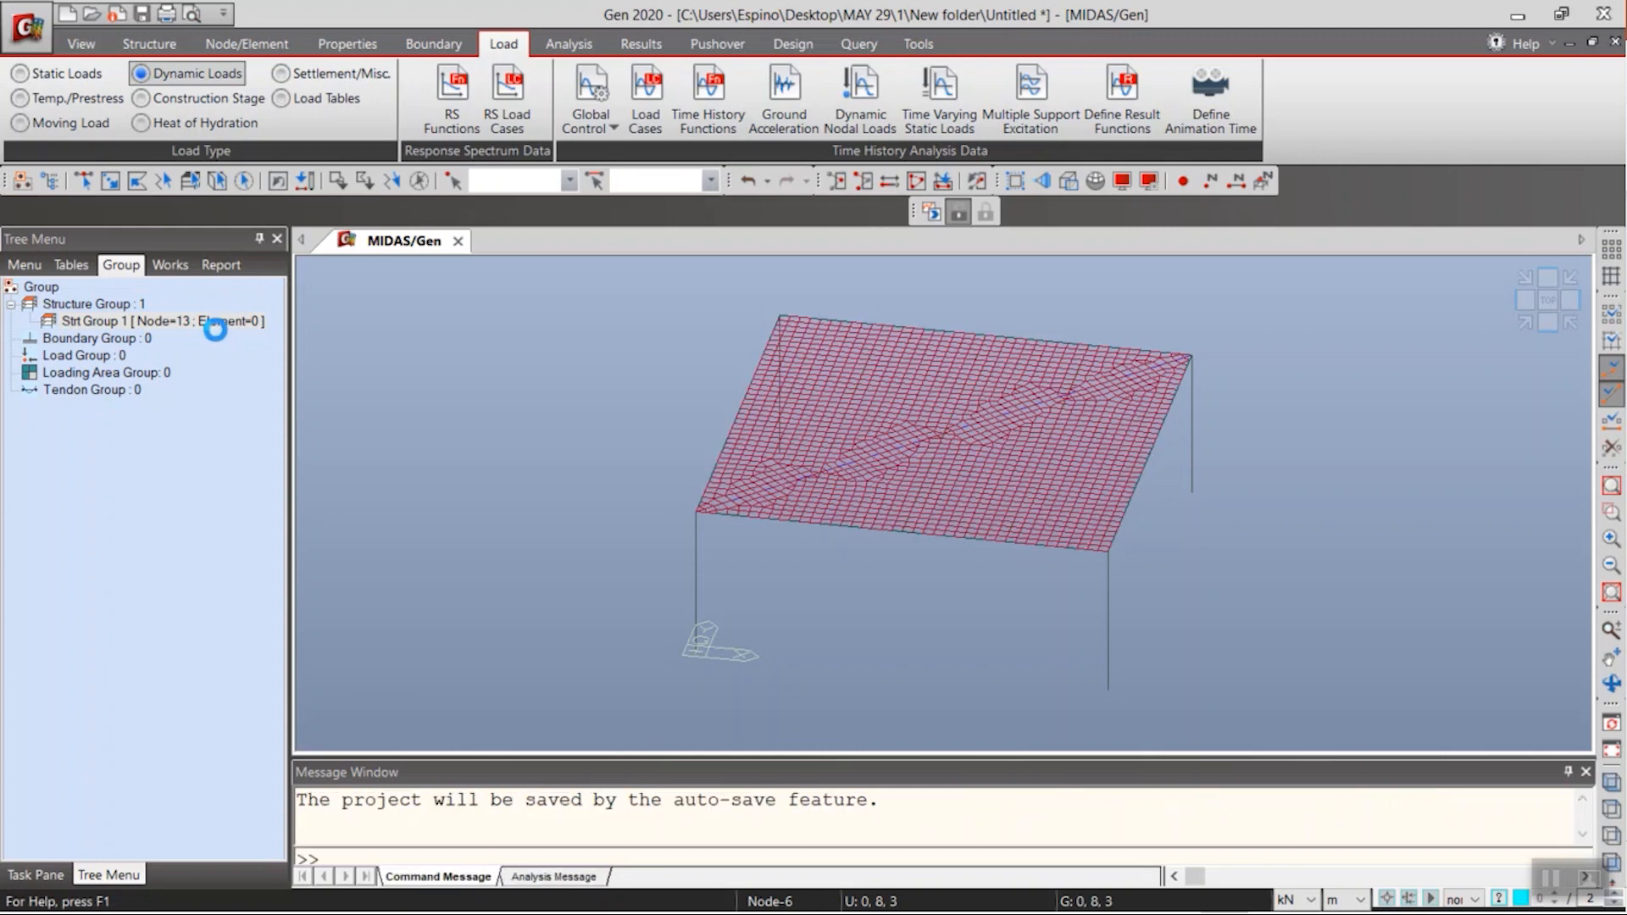
- Activate only structure group Strt Group 1 so that the rest of the model is hidden
click(199, 324)
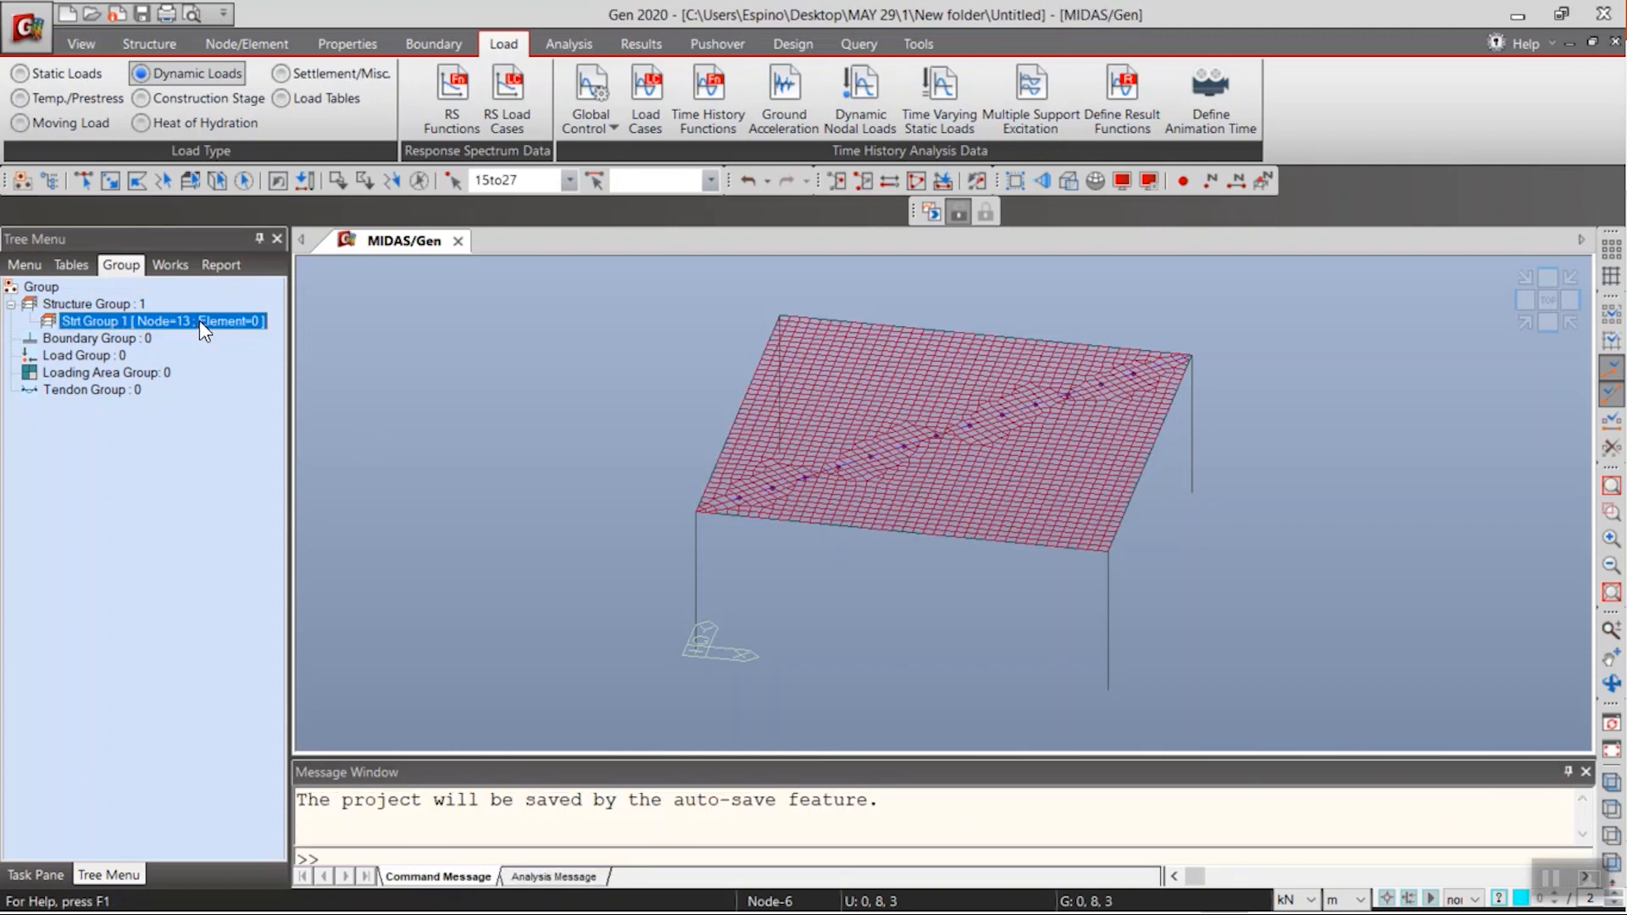
right_click(200, 321)
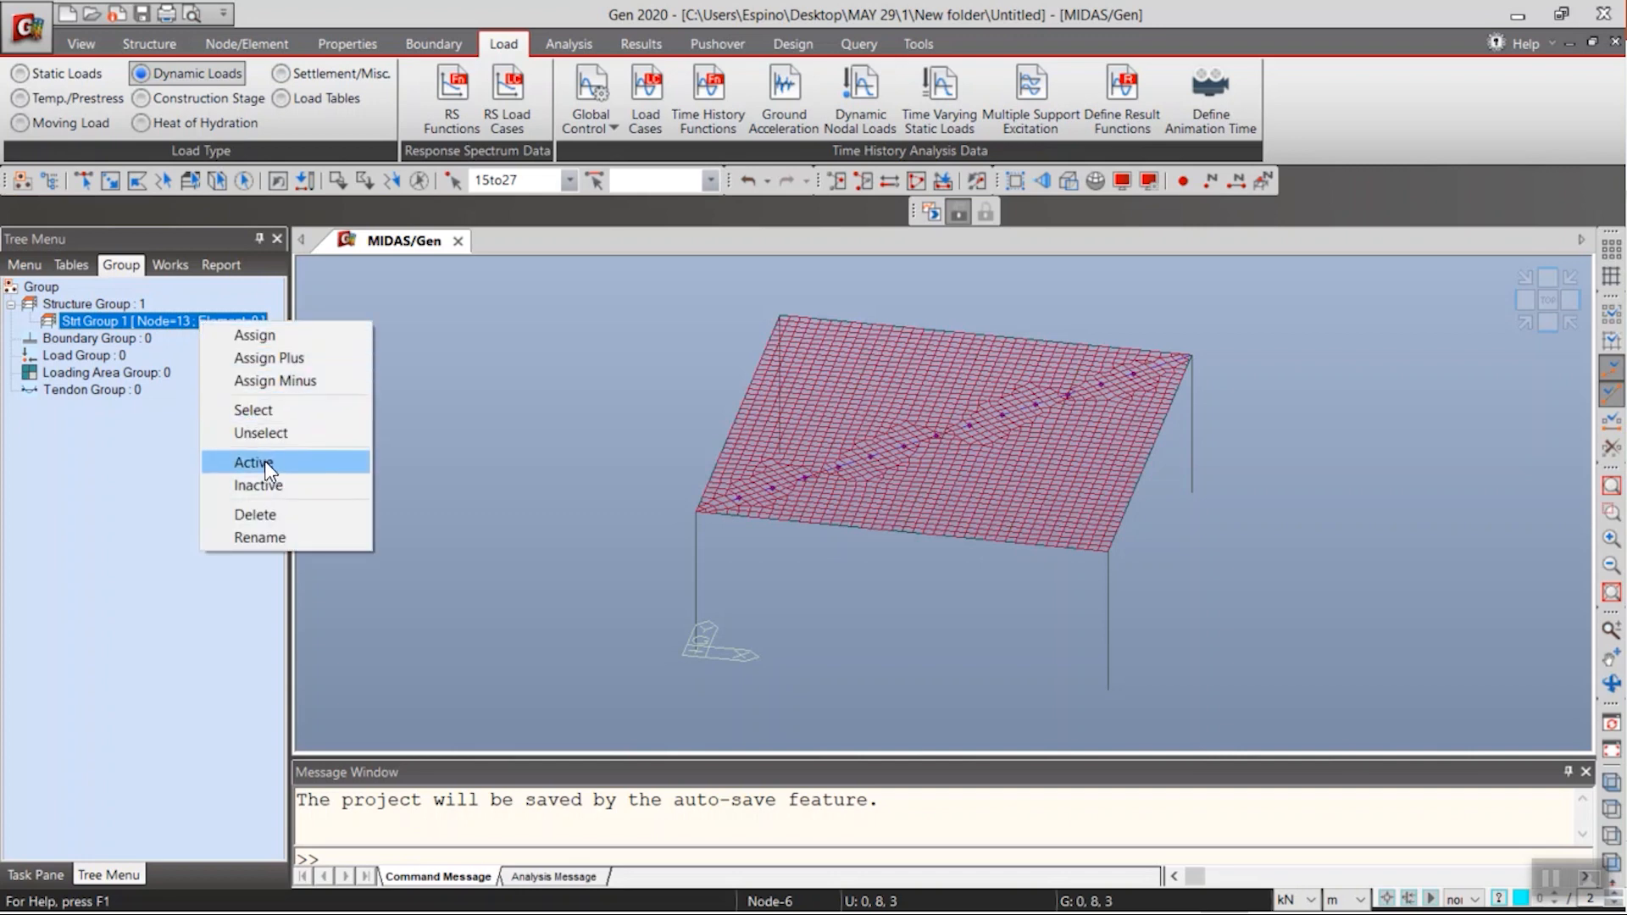
right_click(131, 317)
right_click(130, 317)
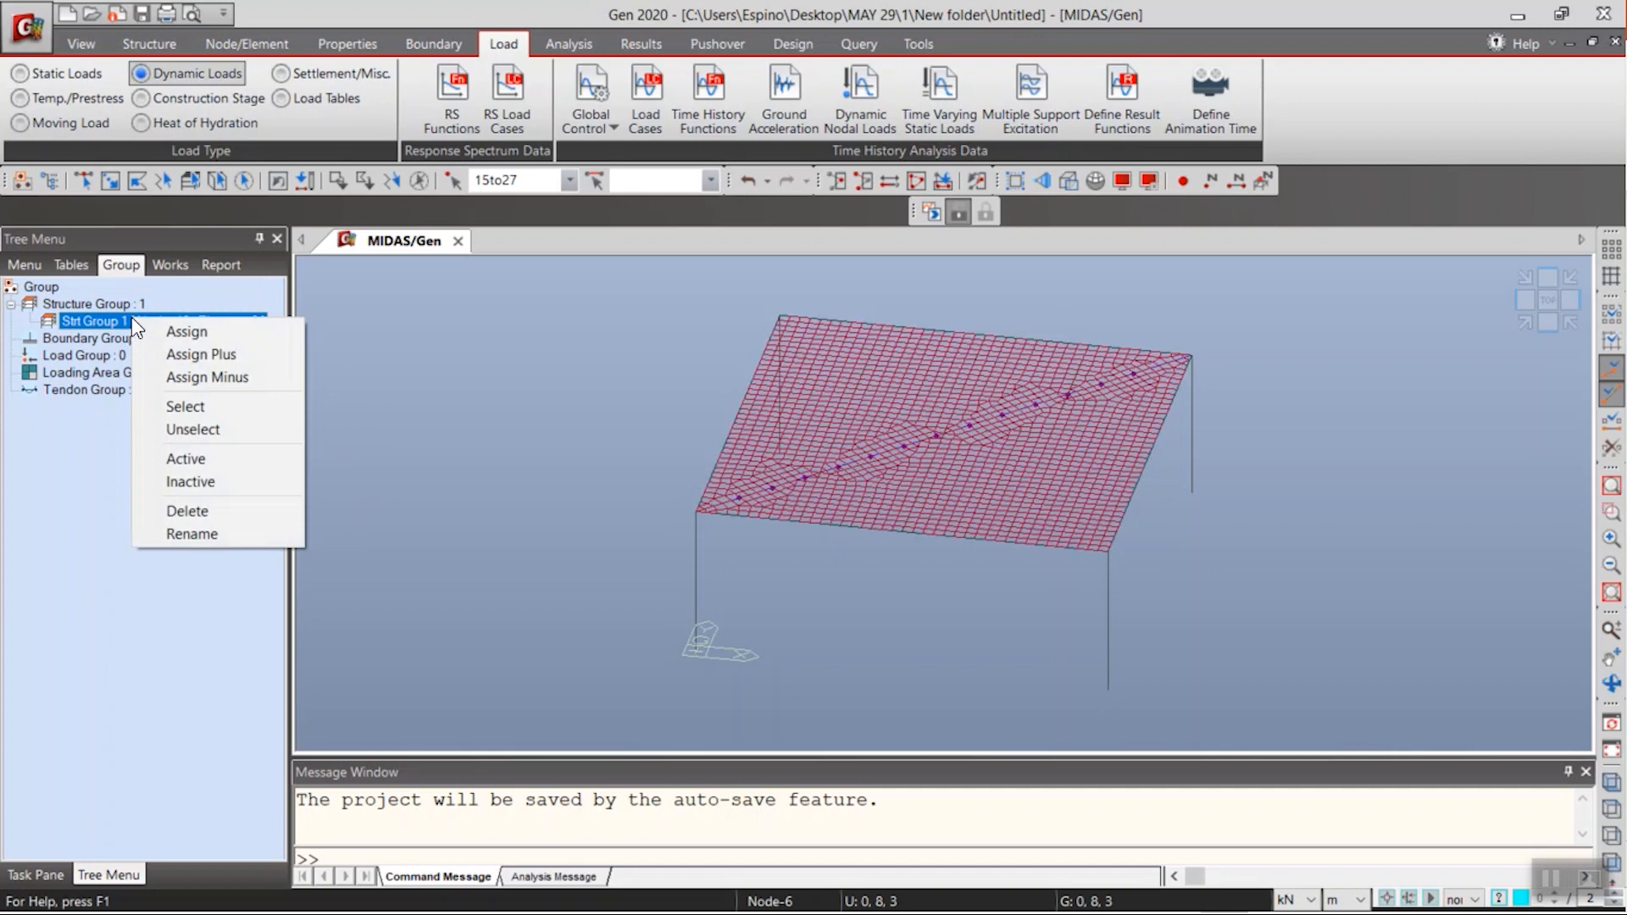
click(181, 459)
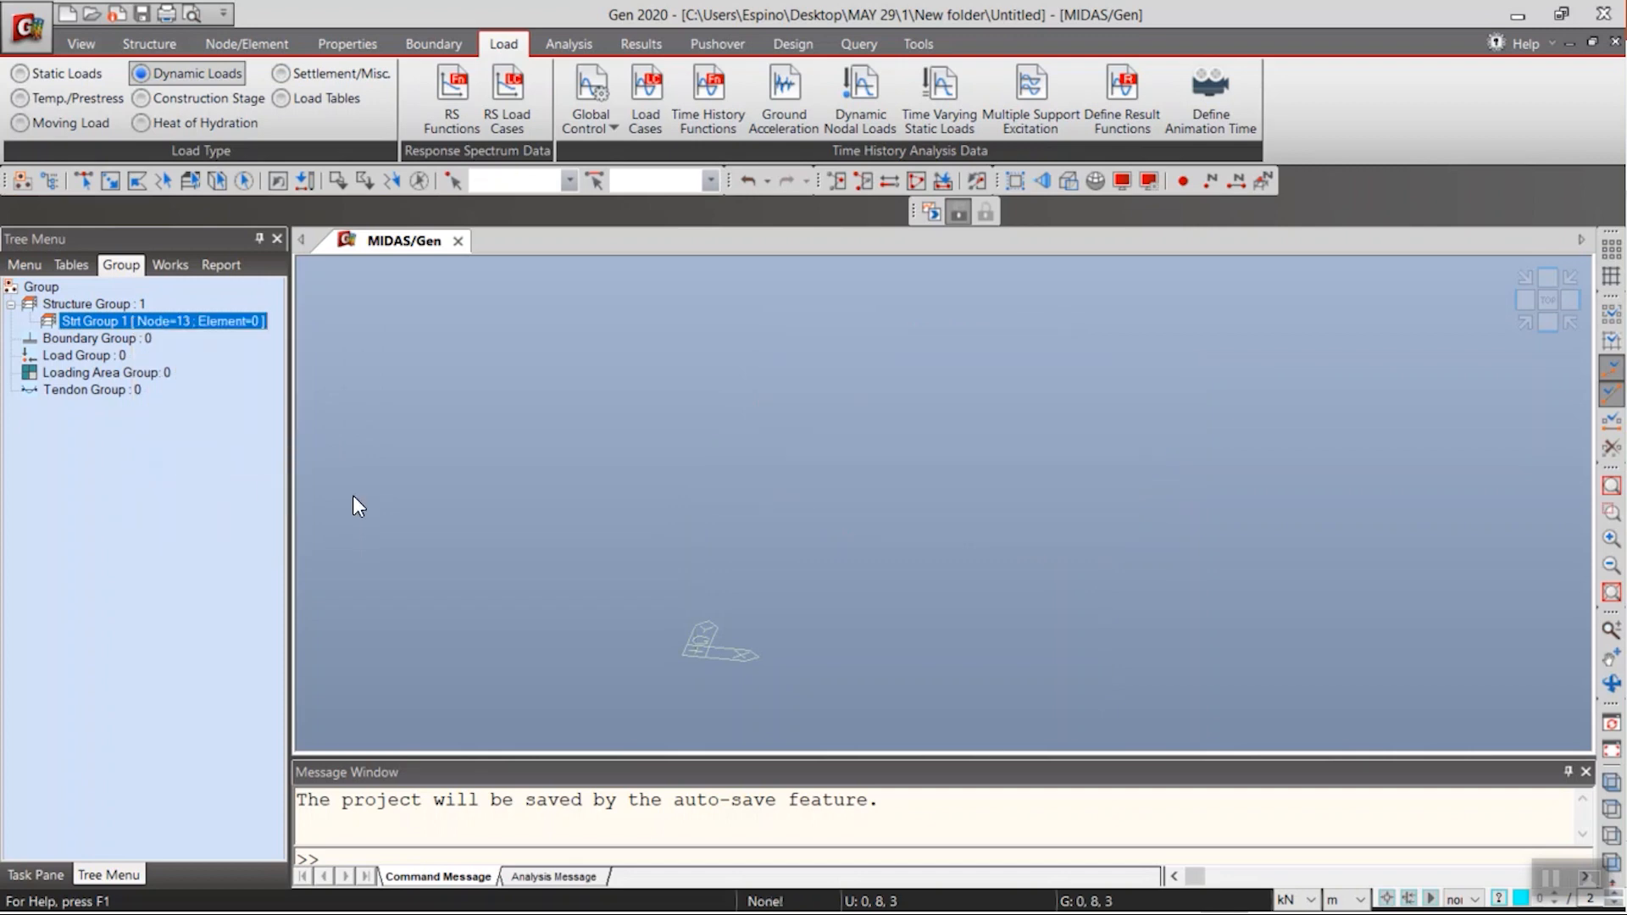
- Display the nodes of the active group together with their node numbers
click(1174, 181)
scroll(1031, 503, up, 5)
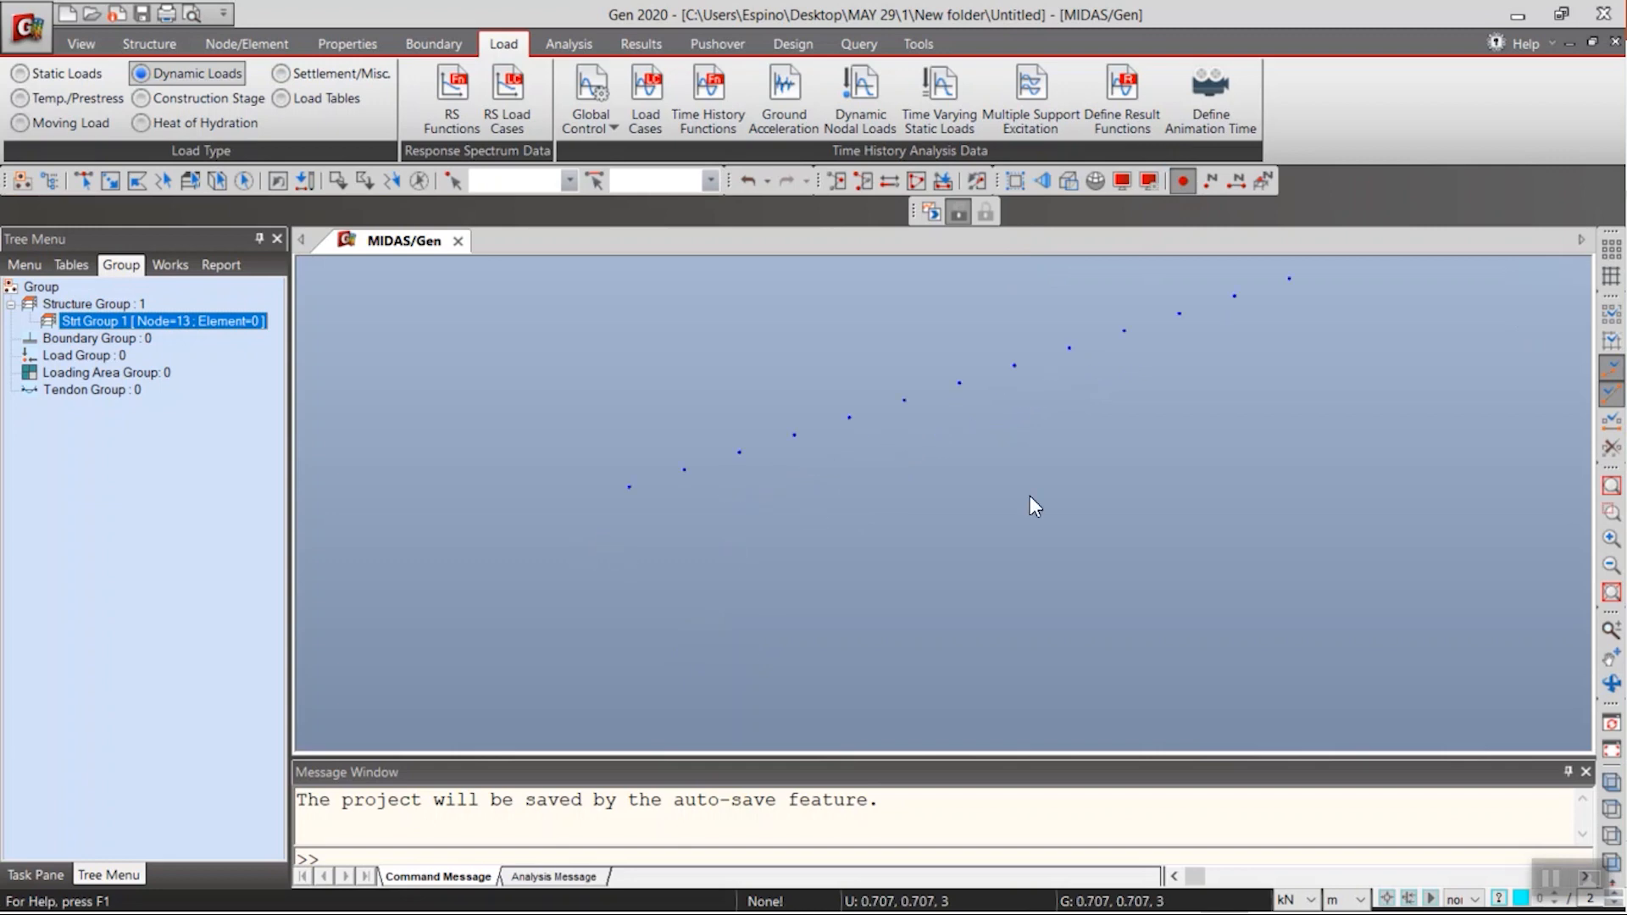
middle_drag(942, 415, 960, 495)
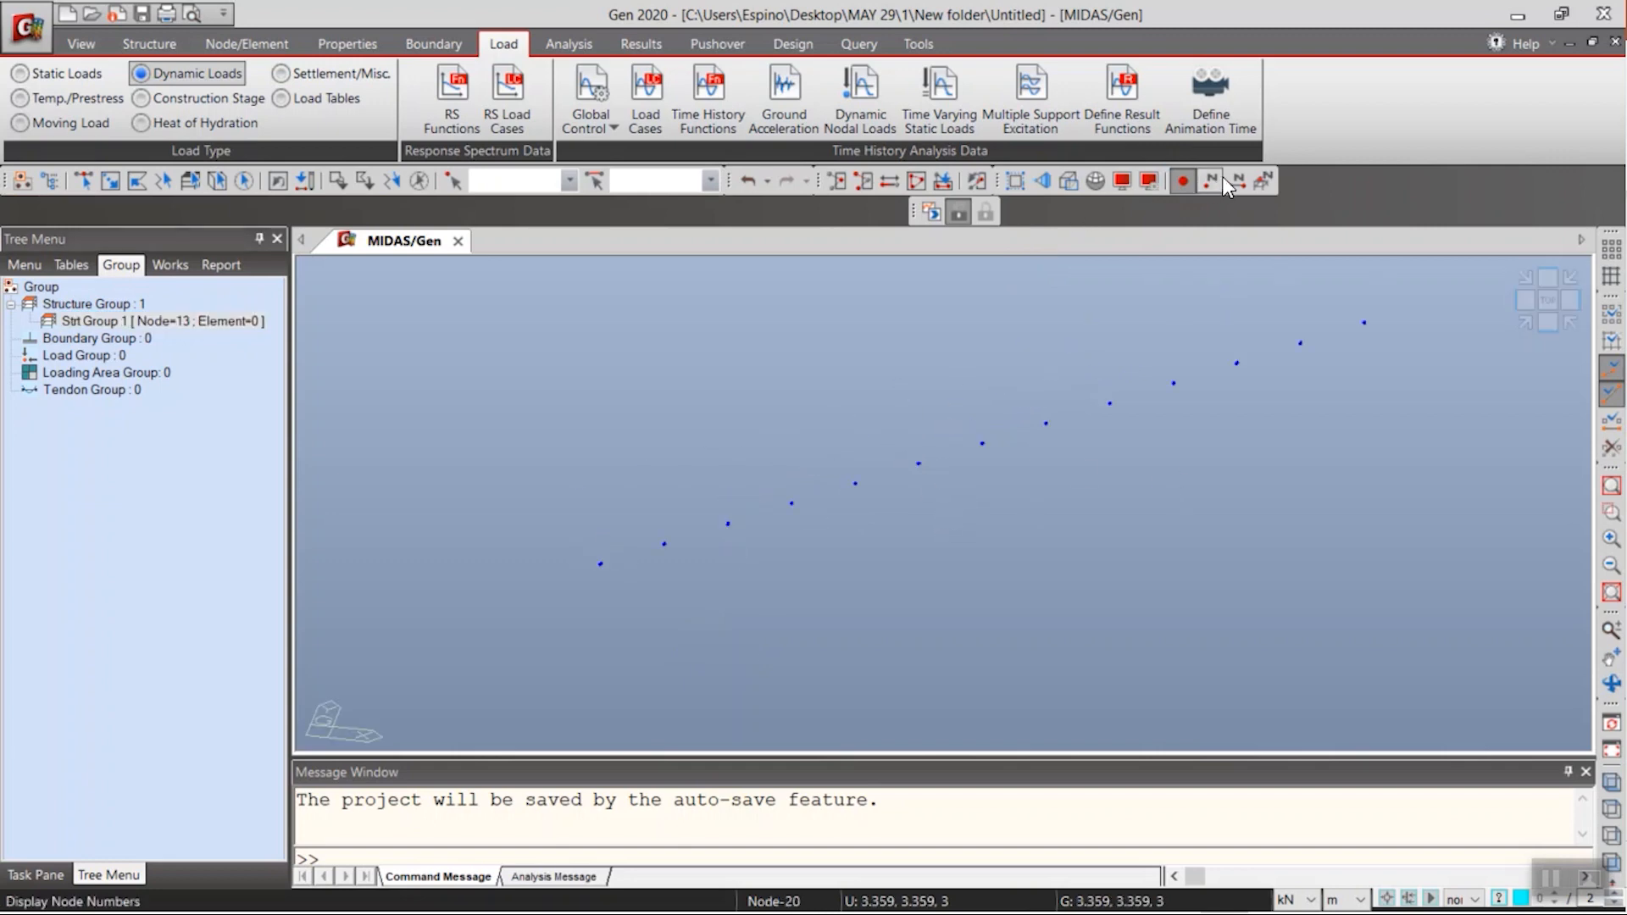
scroll(868, 503, down, 1)
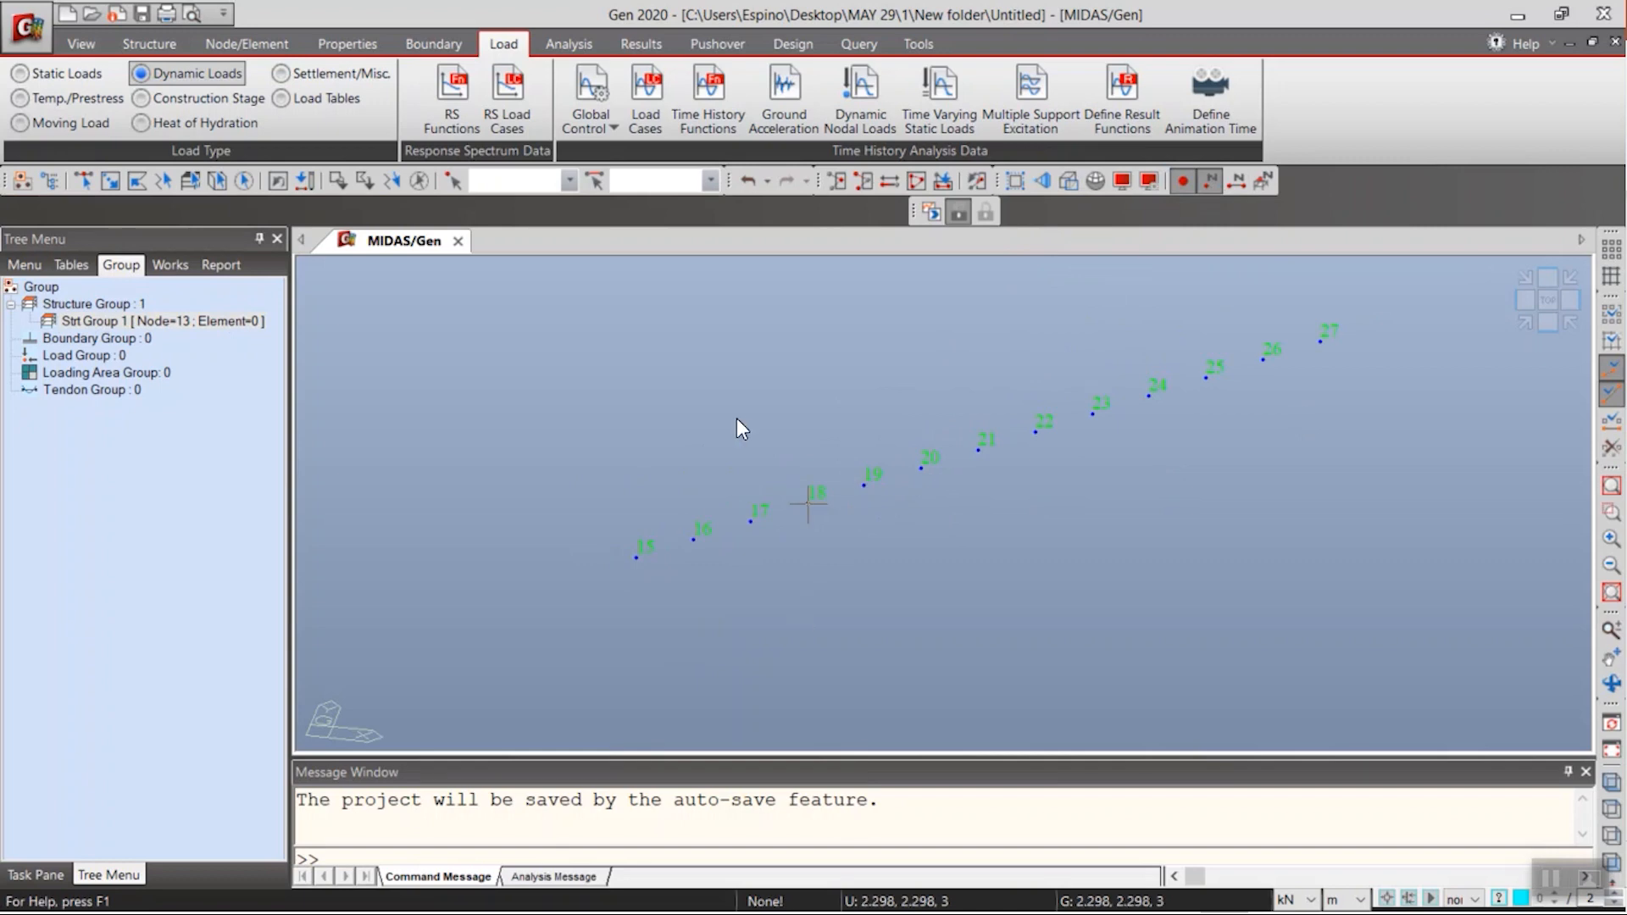
- Start defining dynamic nodal loads for load case PEDESTRIAN LOAD, using the Walk-discont function in the Z direction
mouse_move(808, 503)
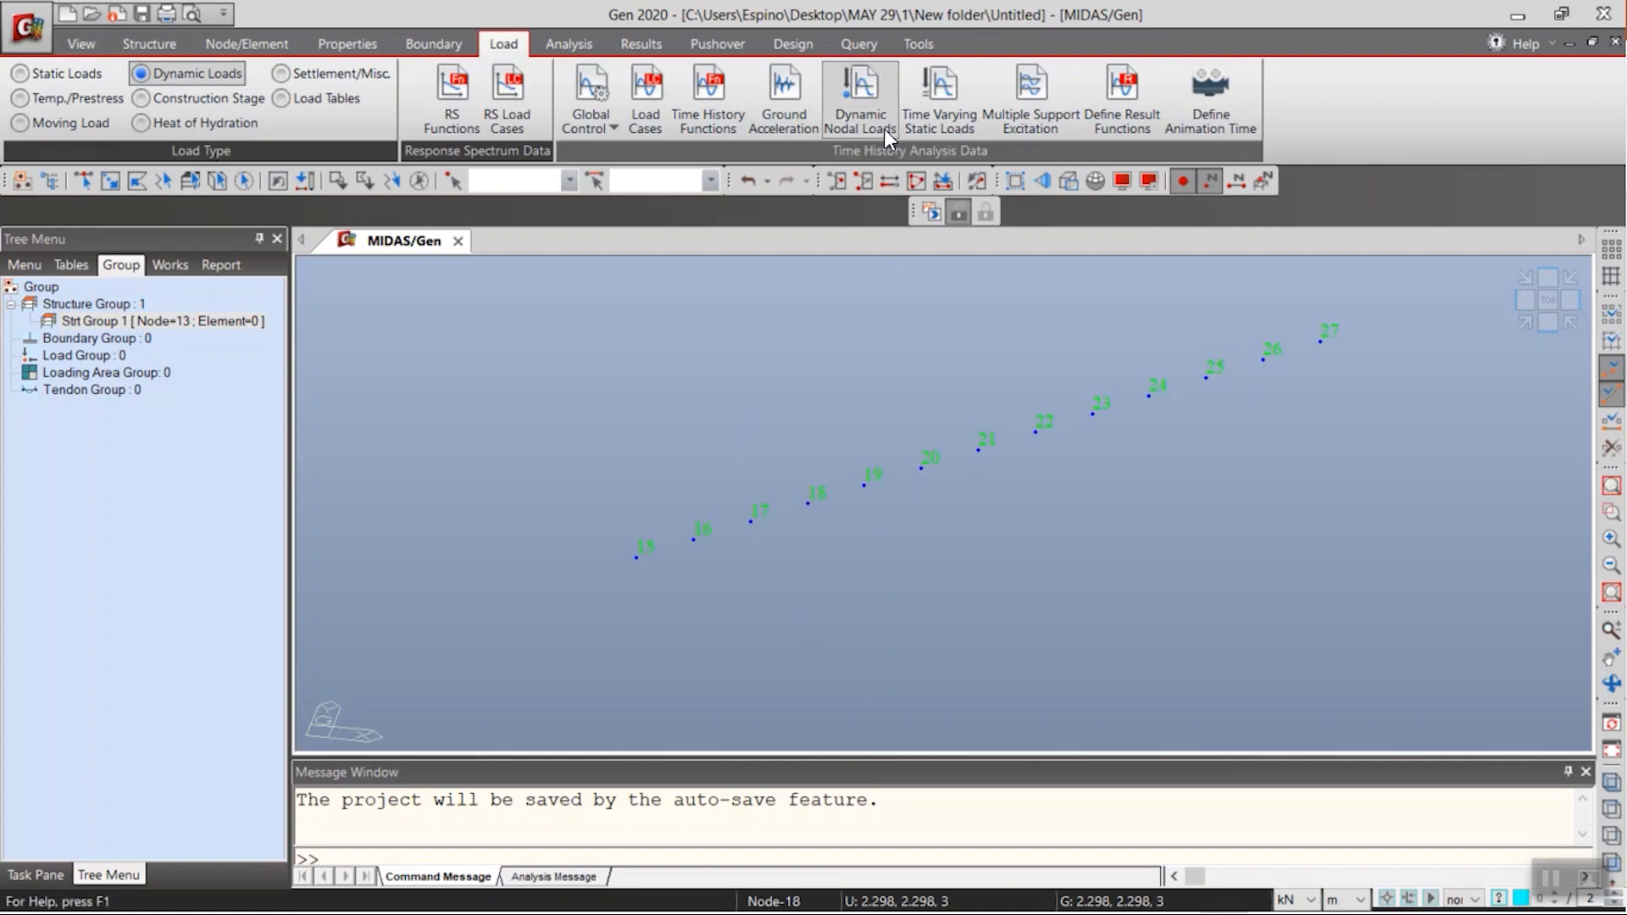
click(857, 119)
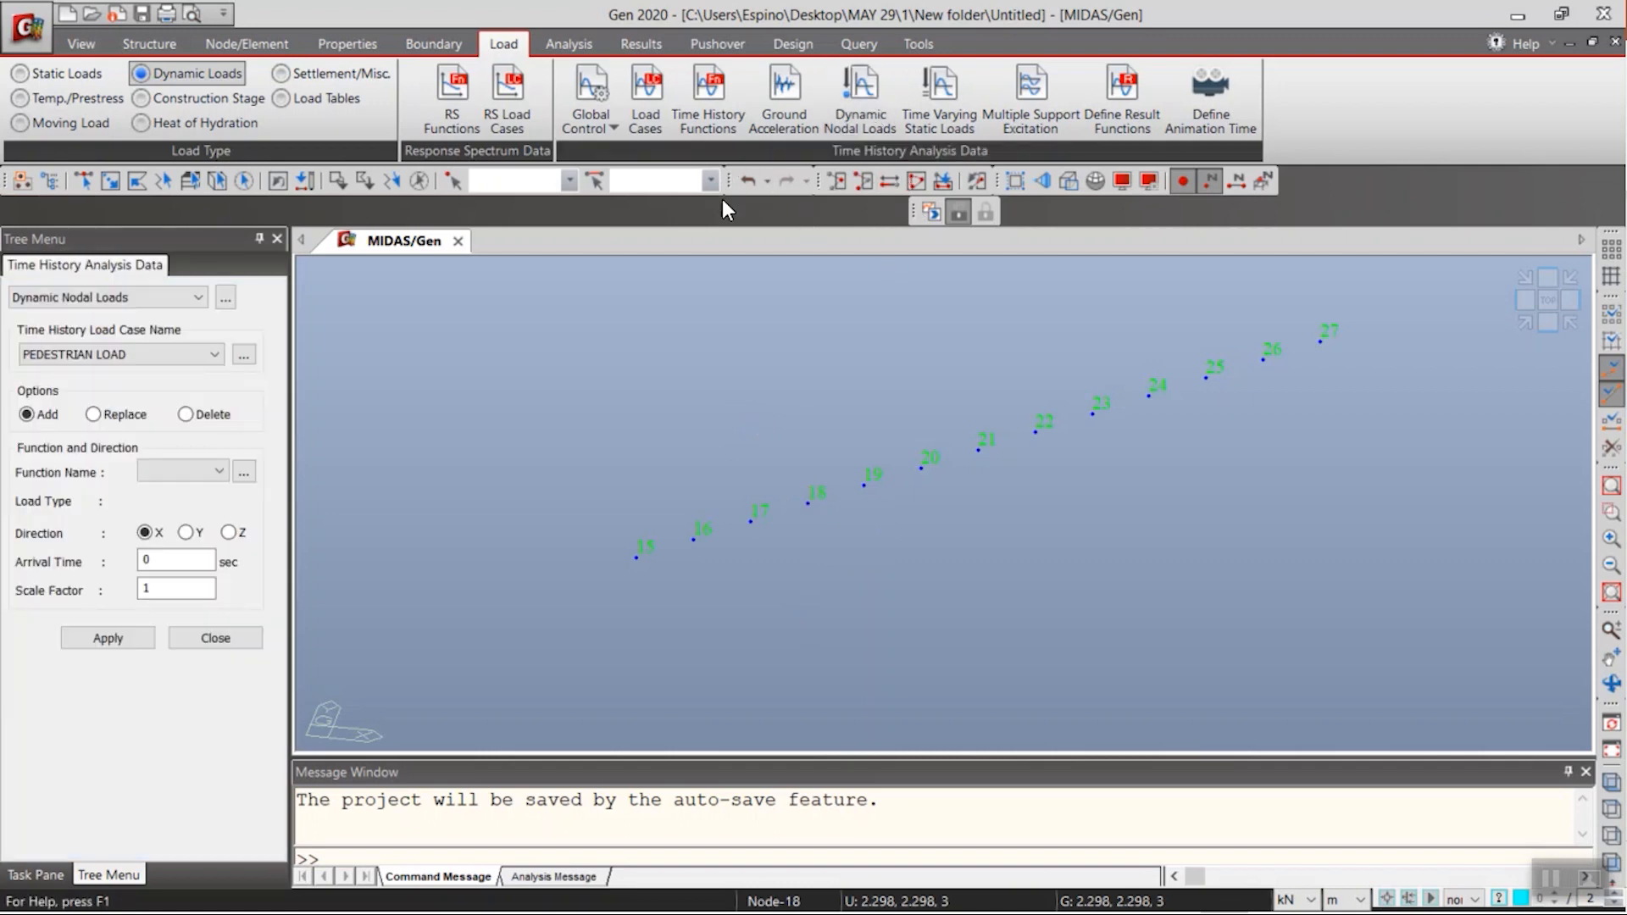
click(215, 356)
click(215, 356)
click(217, 471)
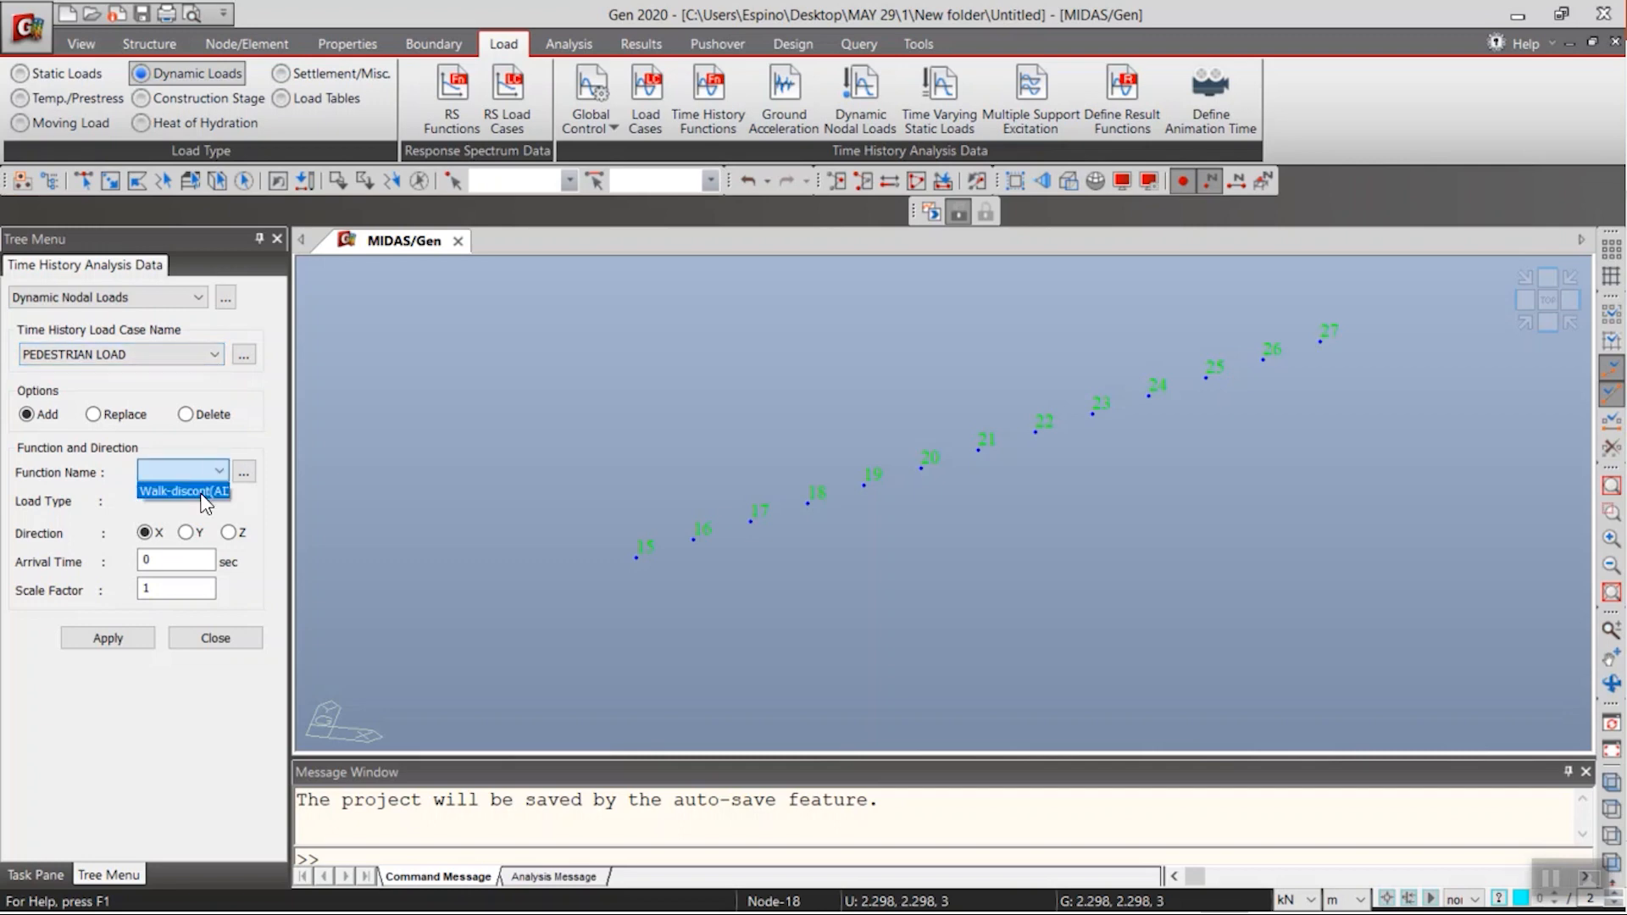
click(202, 494)
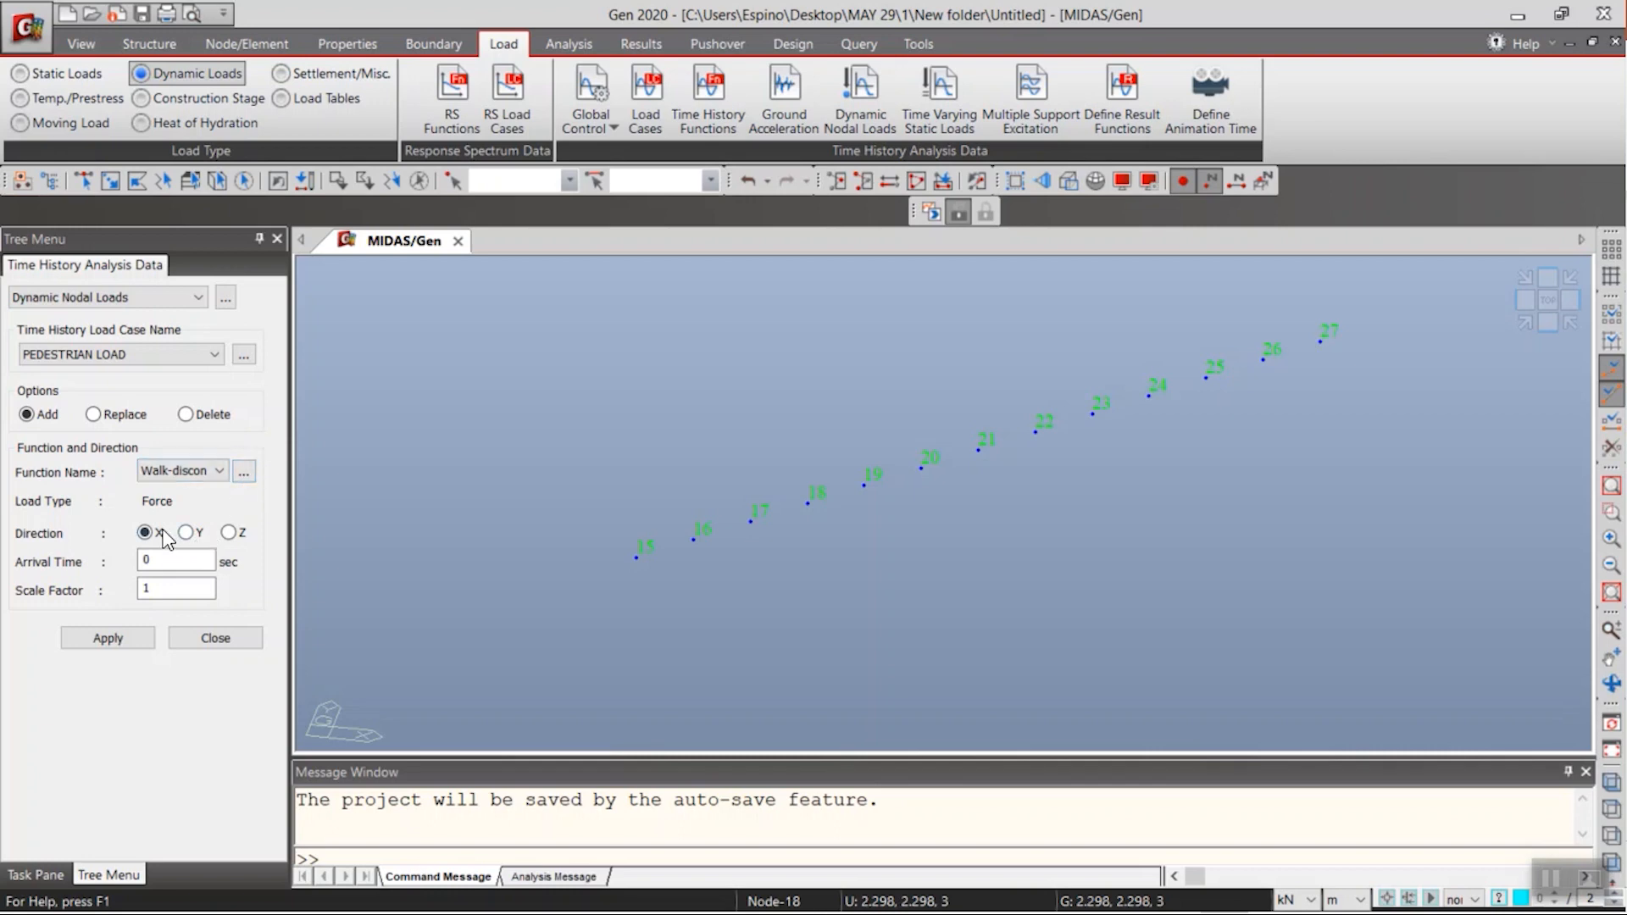
click(228, 532)
- Add the walking load to node 15 with an arrival time of 0 sec and a scale factor of -1
click(174, 560)
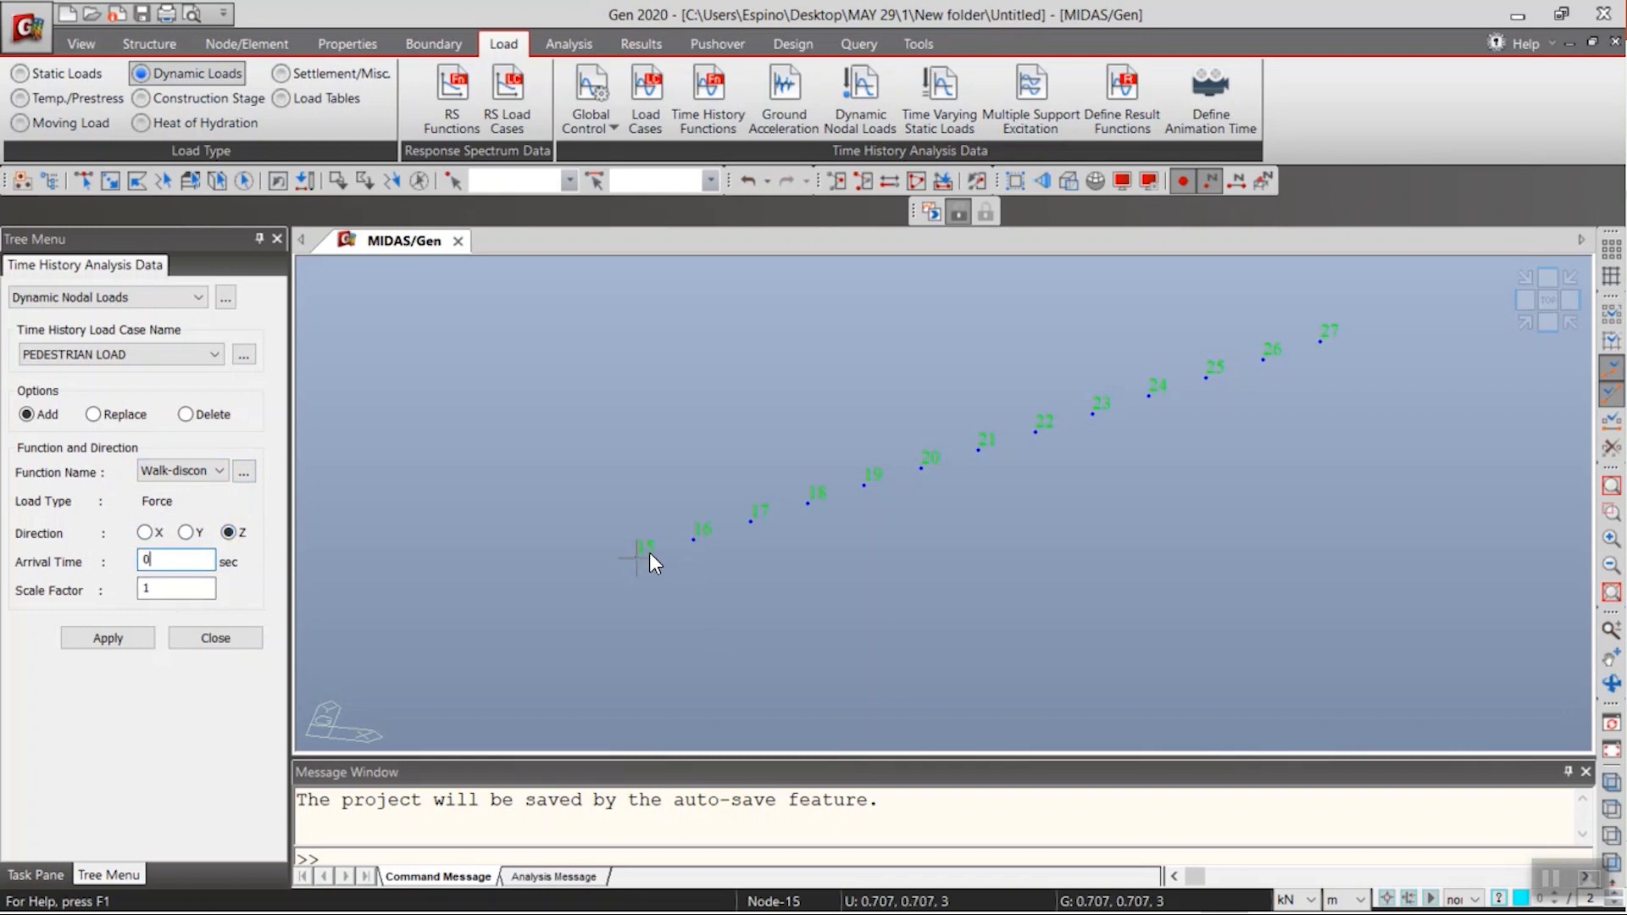
drag(159, 591, 114, 596)
text(-1)
click(121, 643)
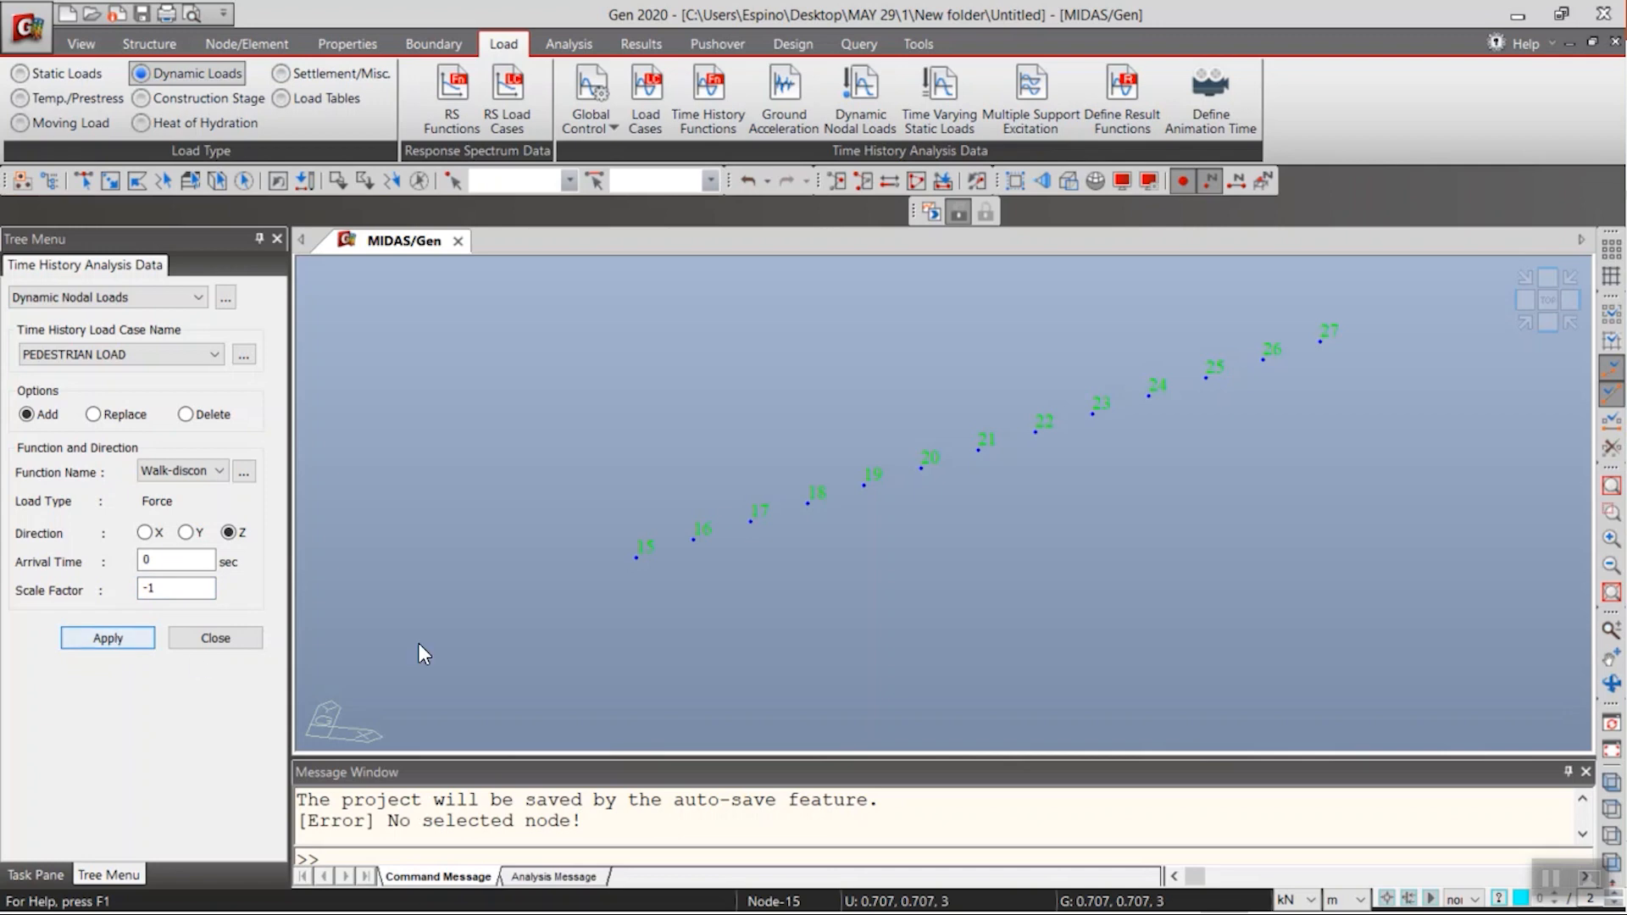
click(84, 181)
click(636, 557)
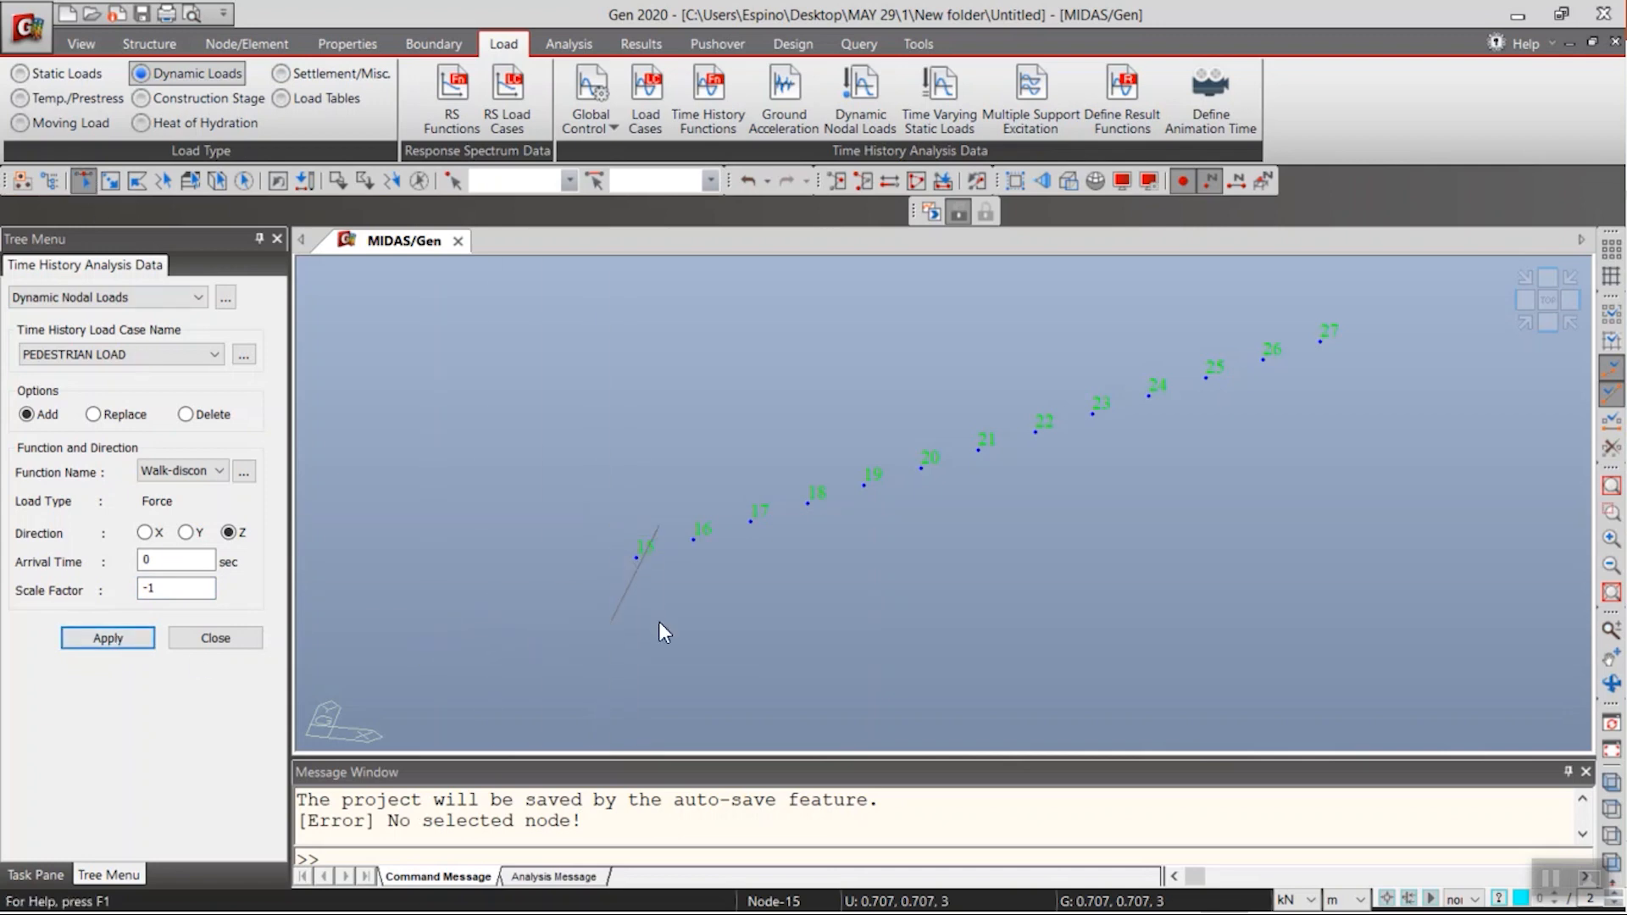
click(108, 639)
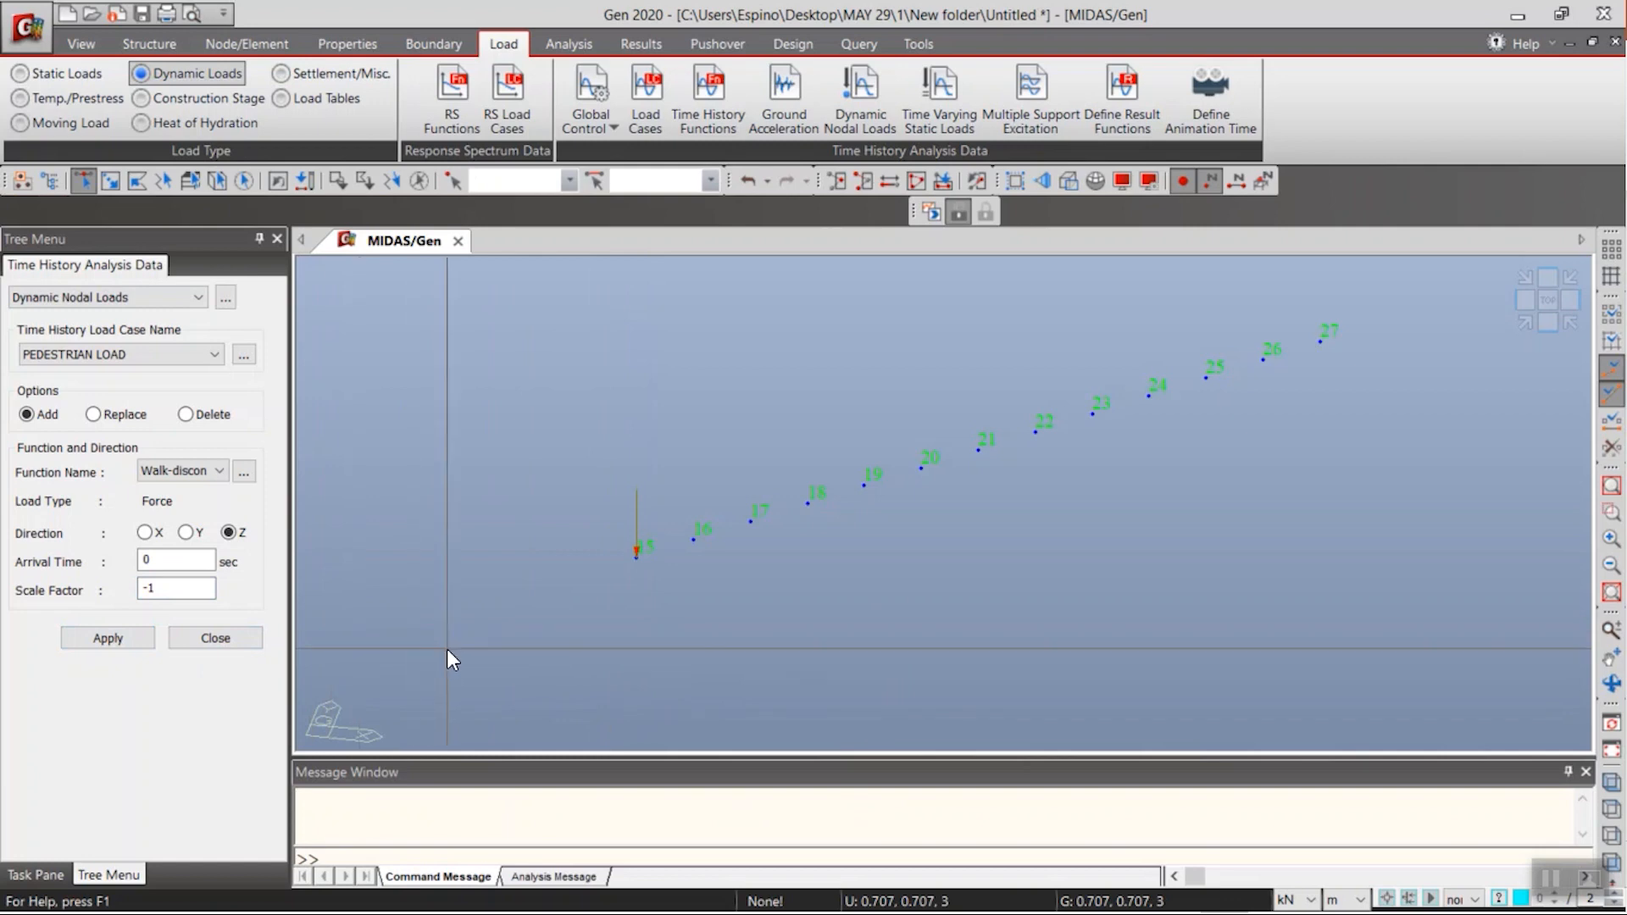
- Add the same walking load to node 16 with an arrival time of 0.508 sec
click(693, 540)
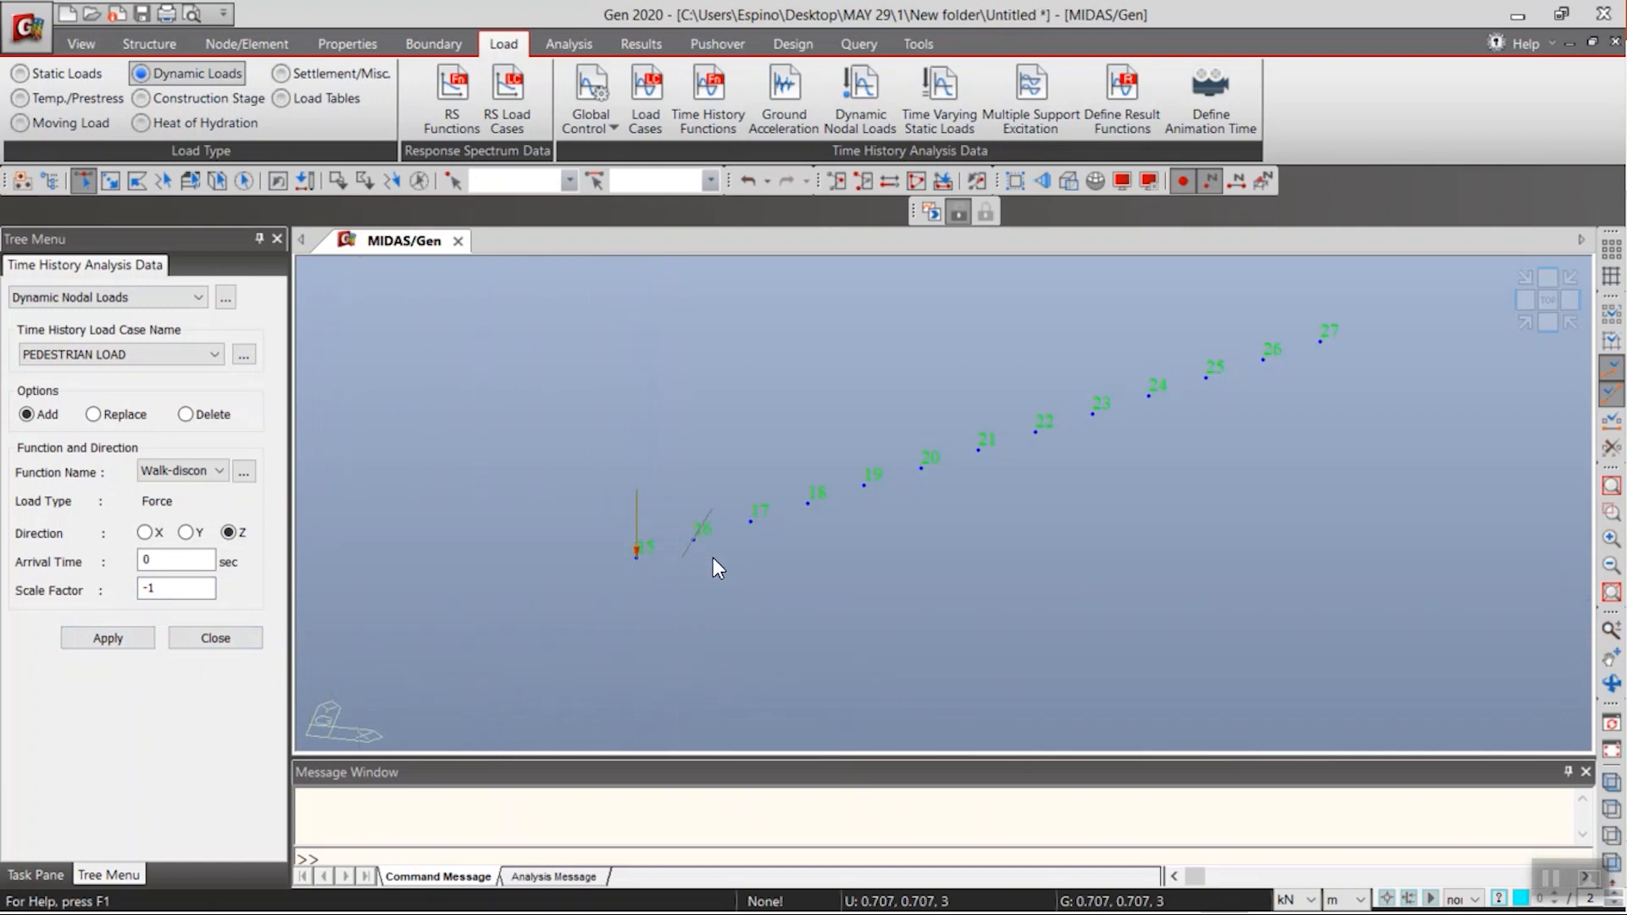
click(178, 560)
text(.508)
click(113, 644)
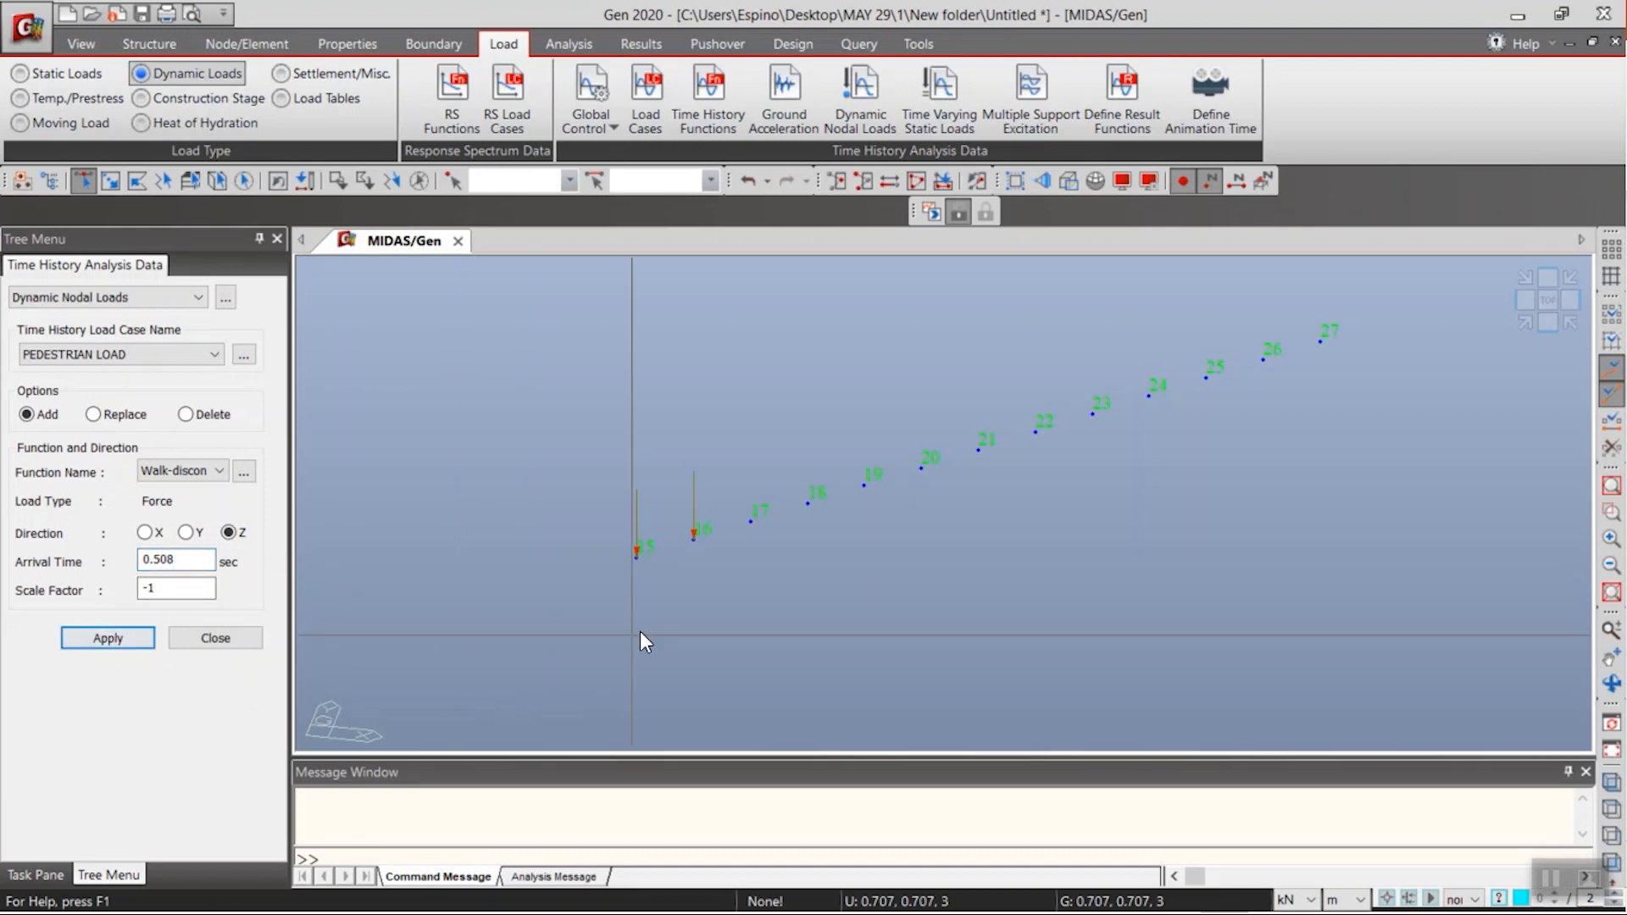
- Add the walking load to node 17 with an arrival time of 1.016 sec
click(751, 521)
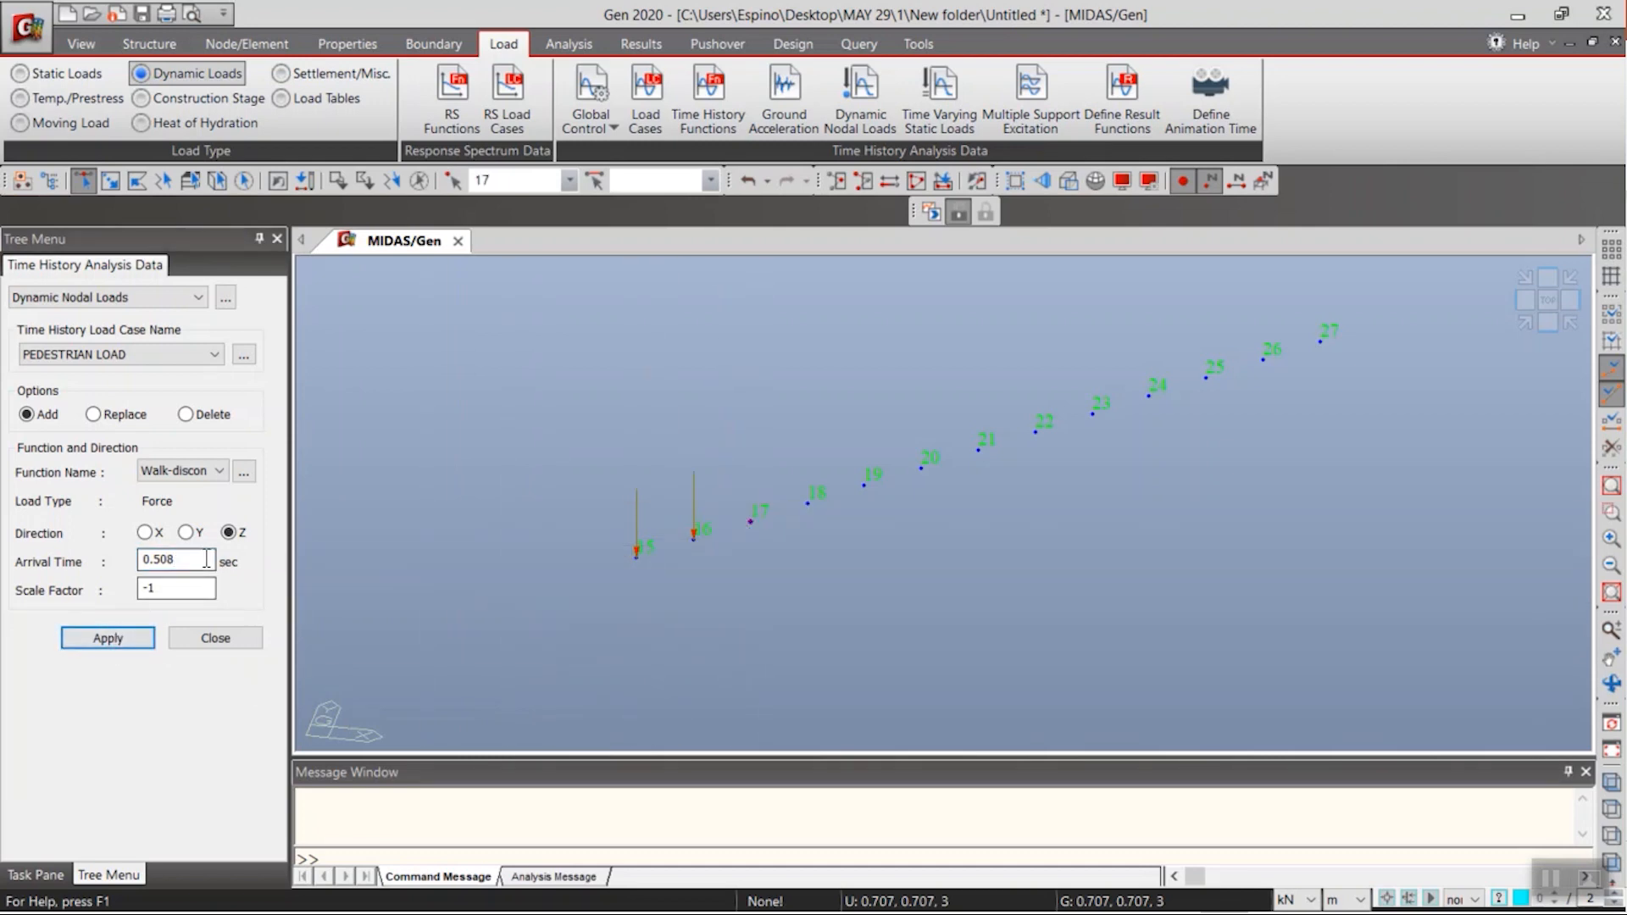
key(BackSpace)
key(BackSpace)
key(BackSpace)
key(BackSpace)
key(BackSpace)
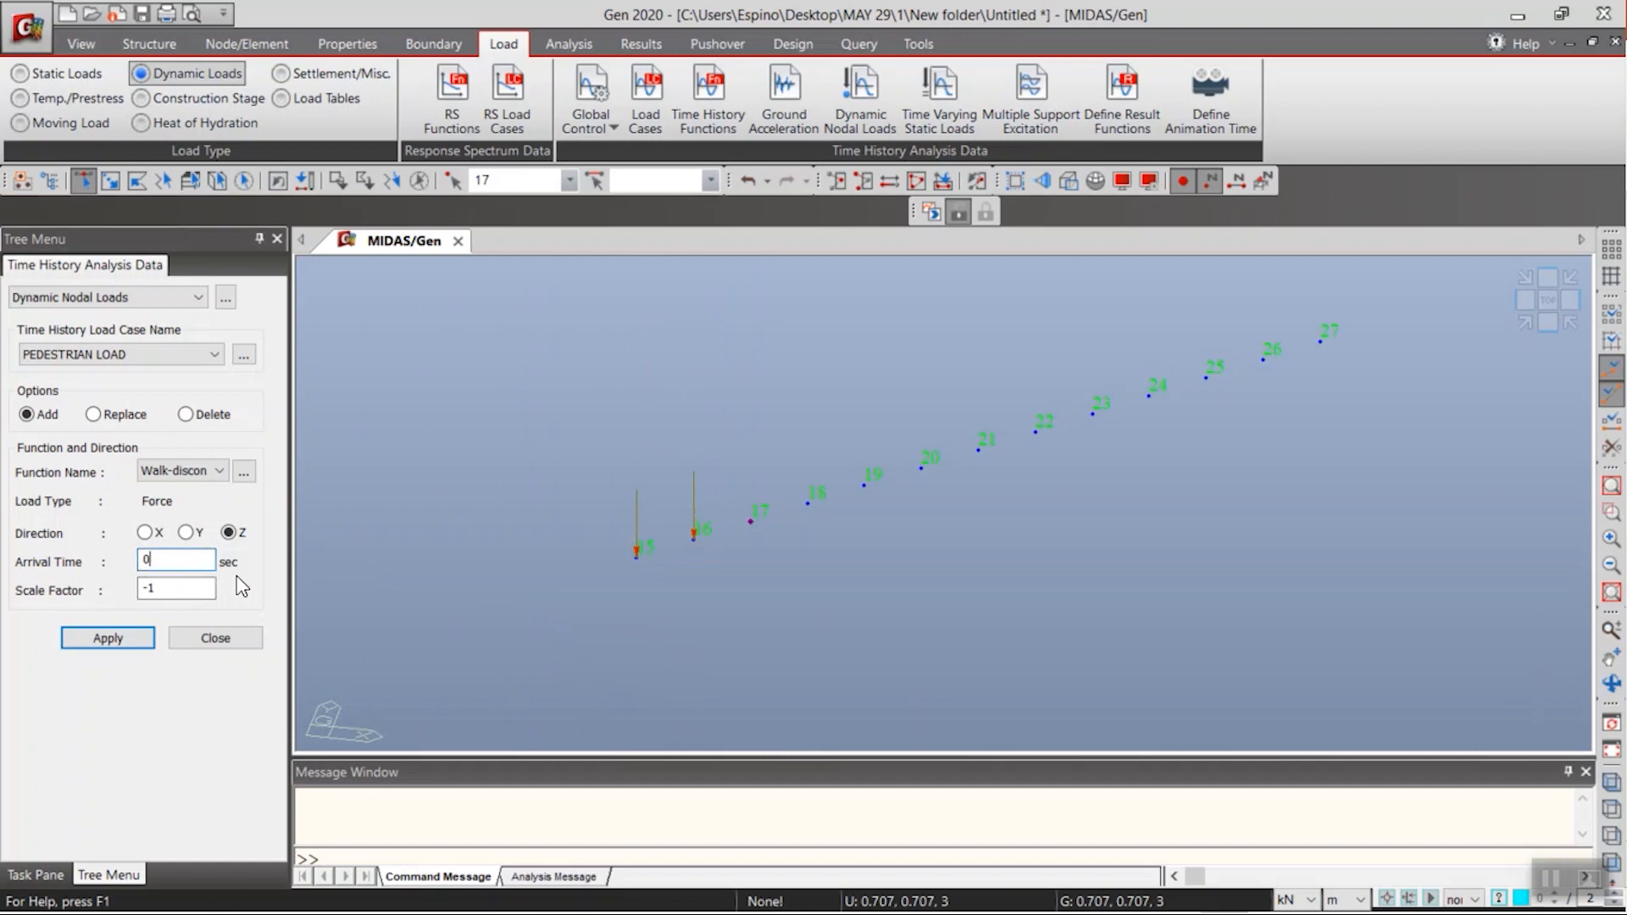
text(1.016)
click(145, 636)
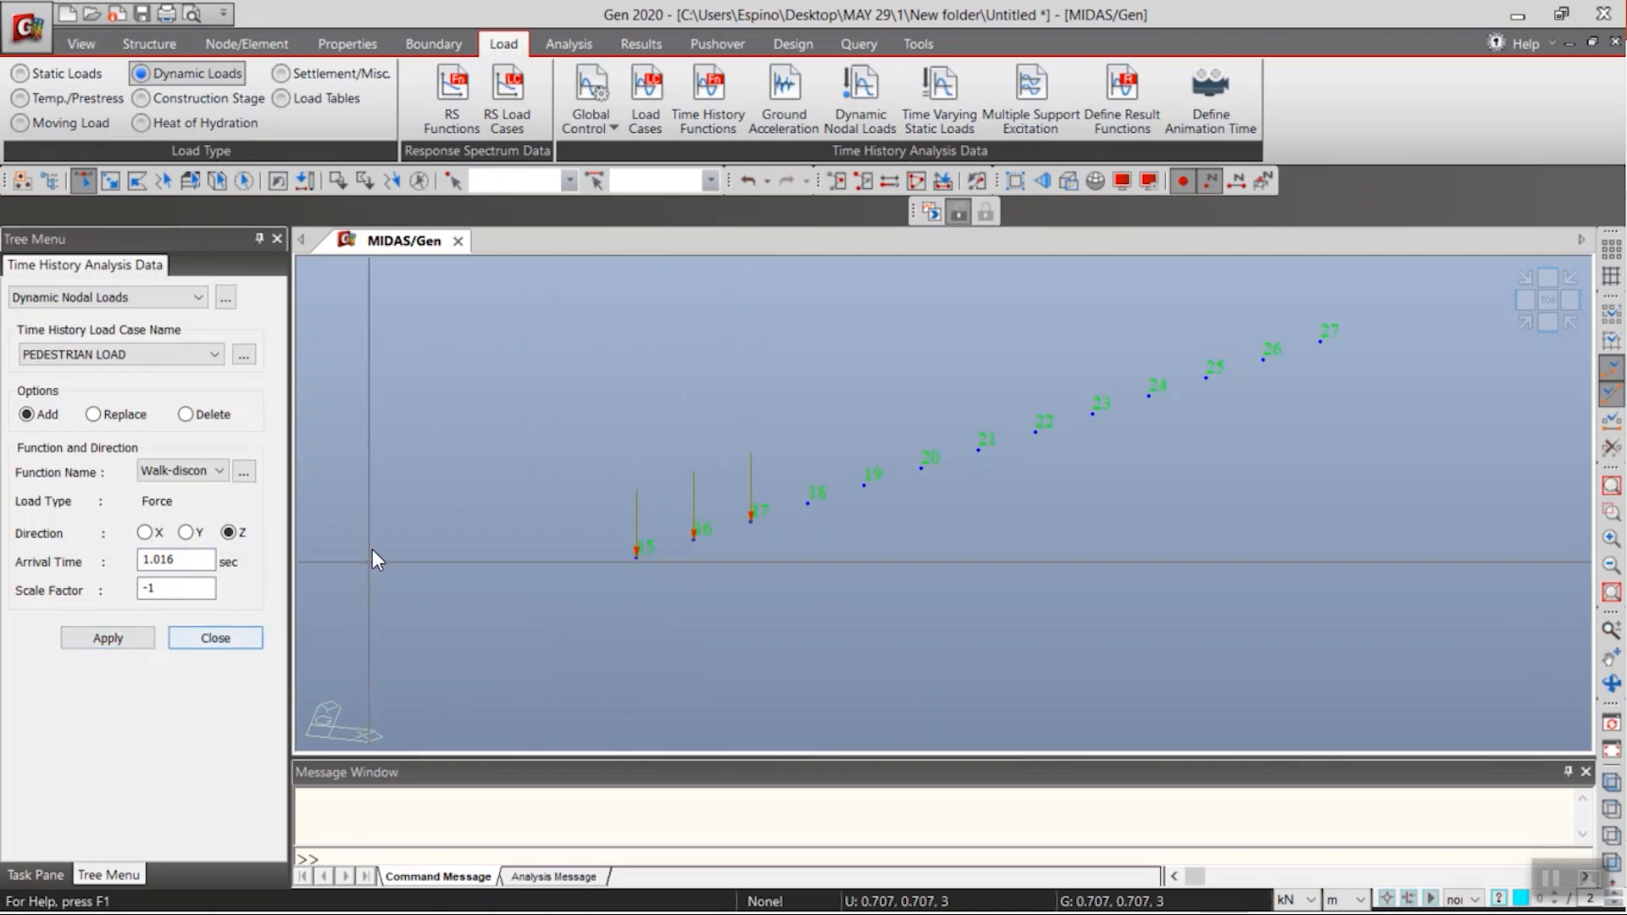
- Open the Dynamic Nodal Loads table and copy the rows for nodes 15 to 17
click(314, 104)
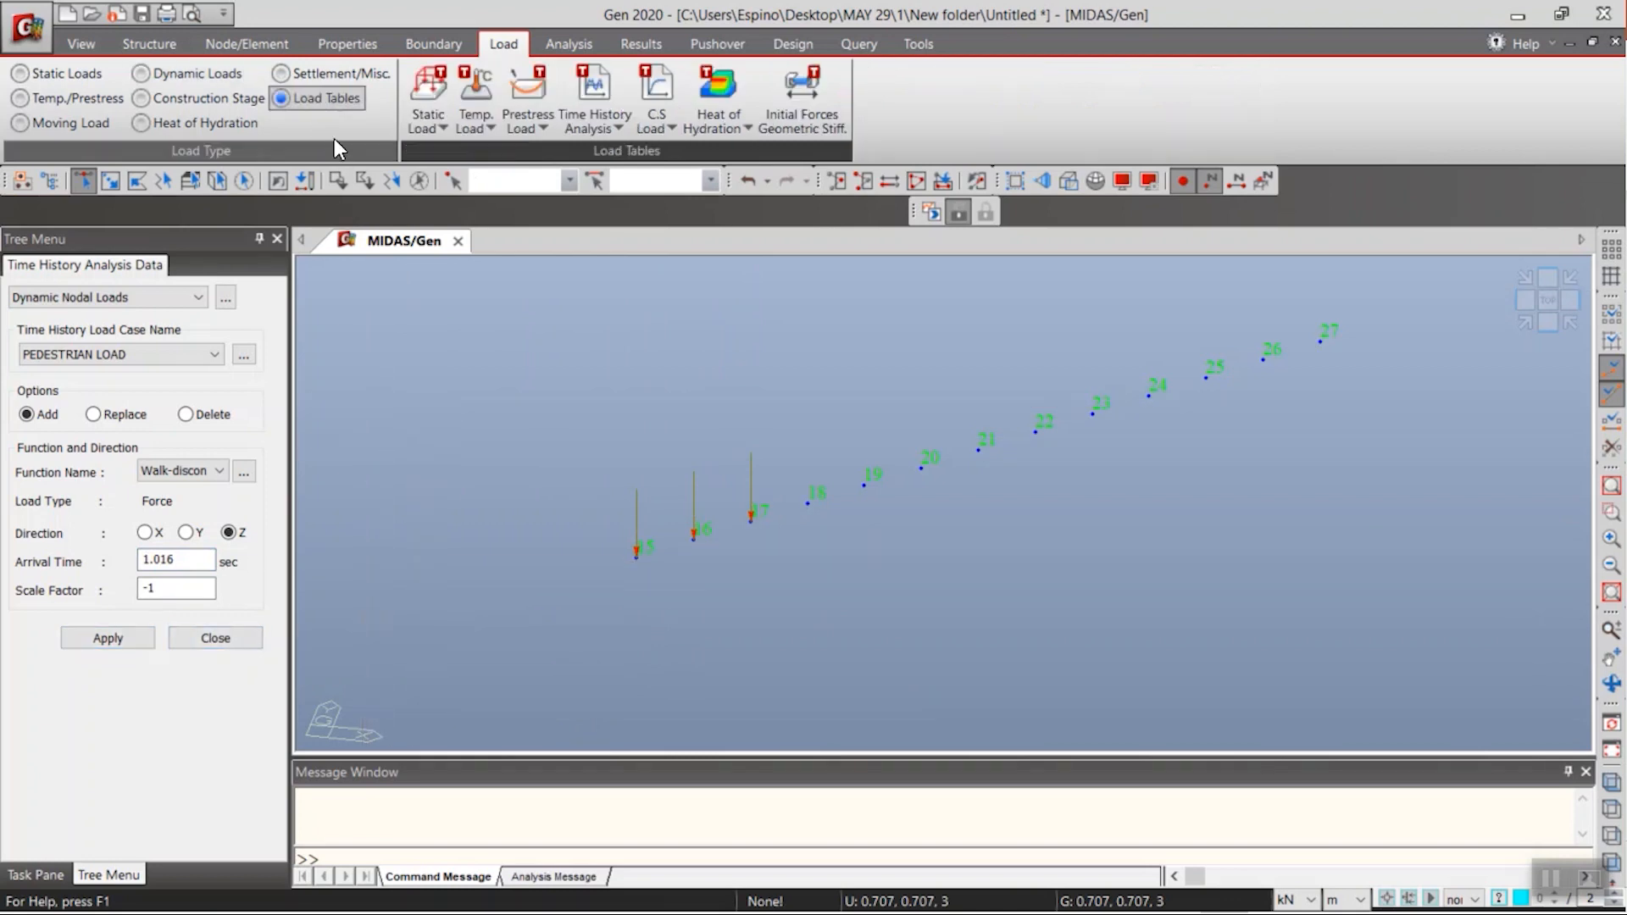
click(433, 123)
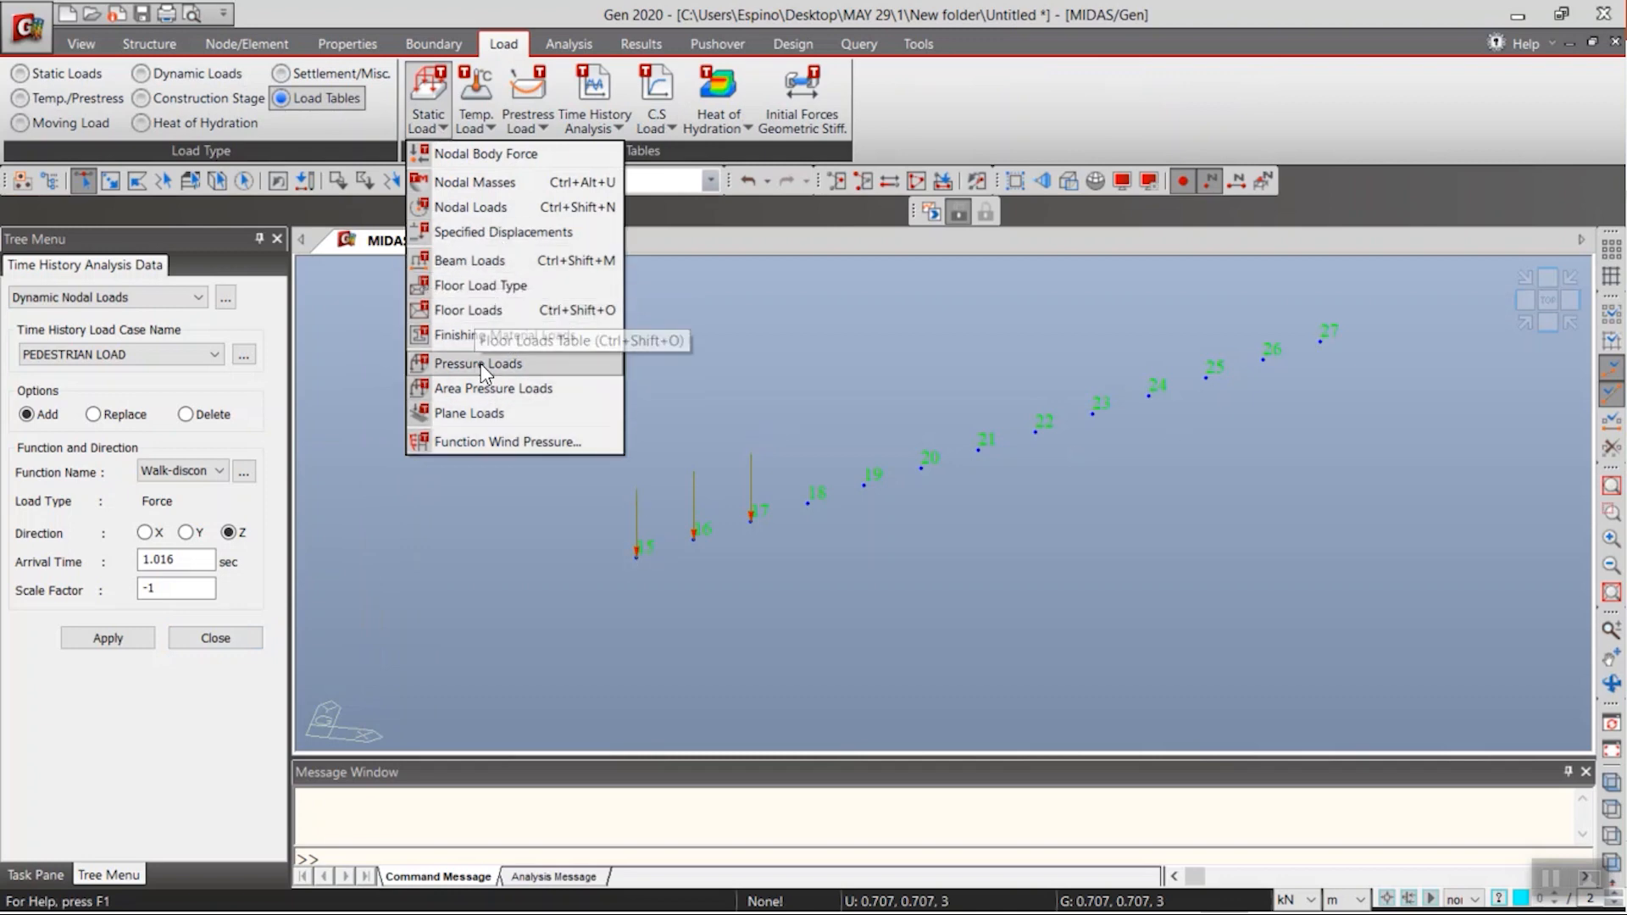
click(593, 127)
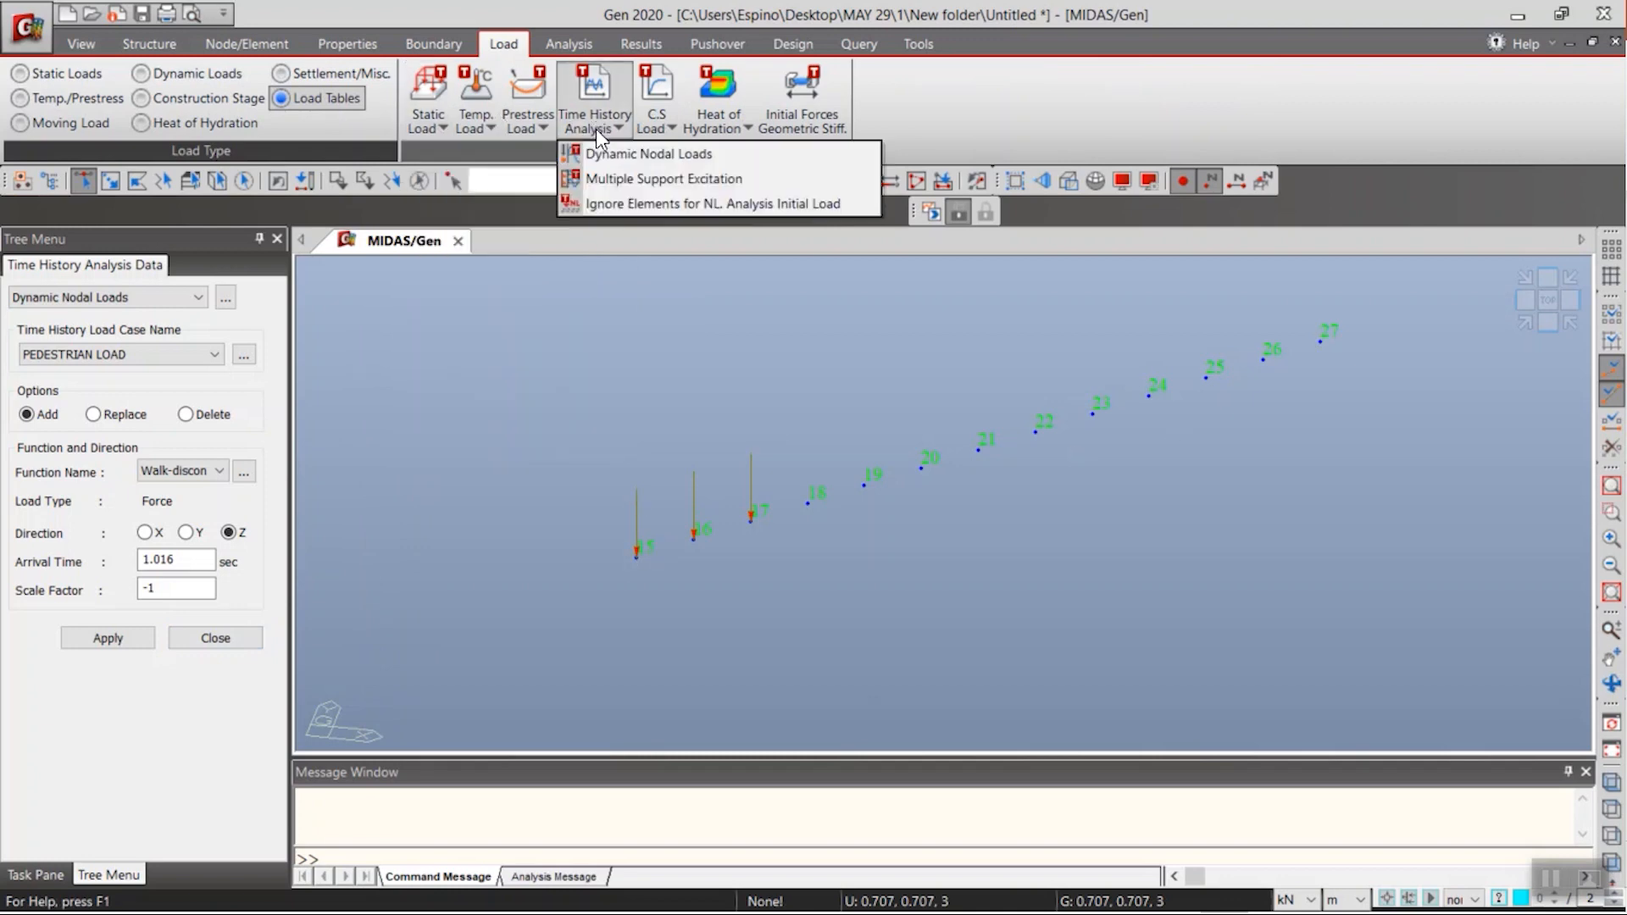
click(601, 151)
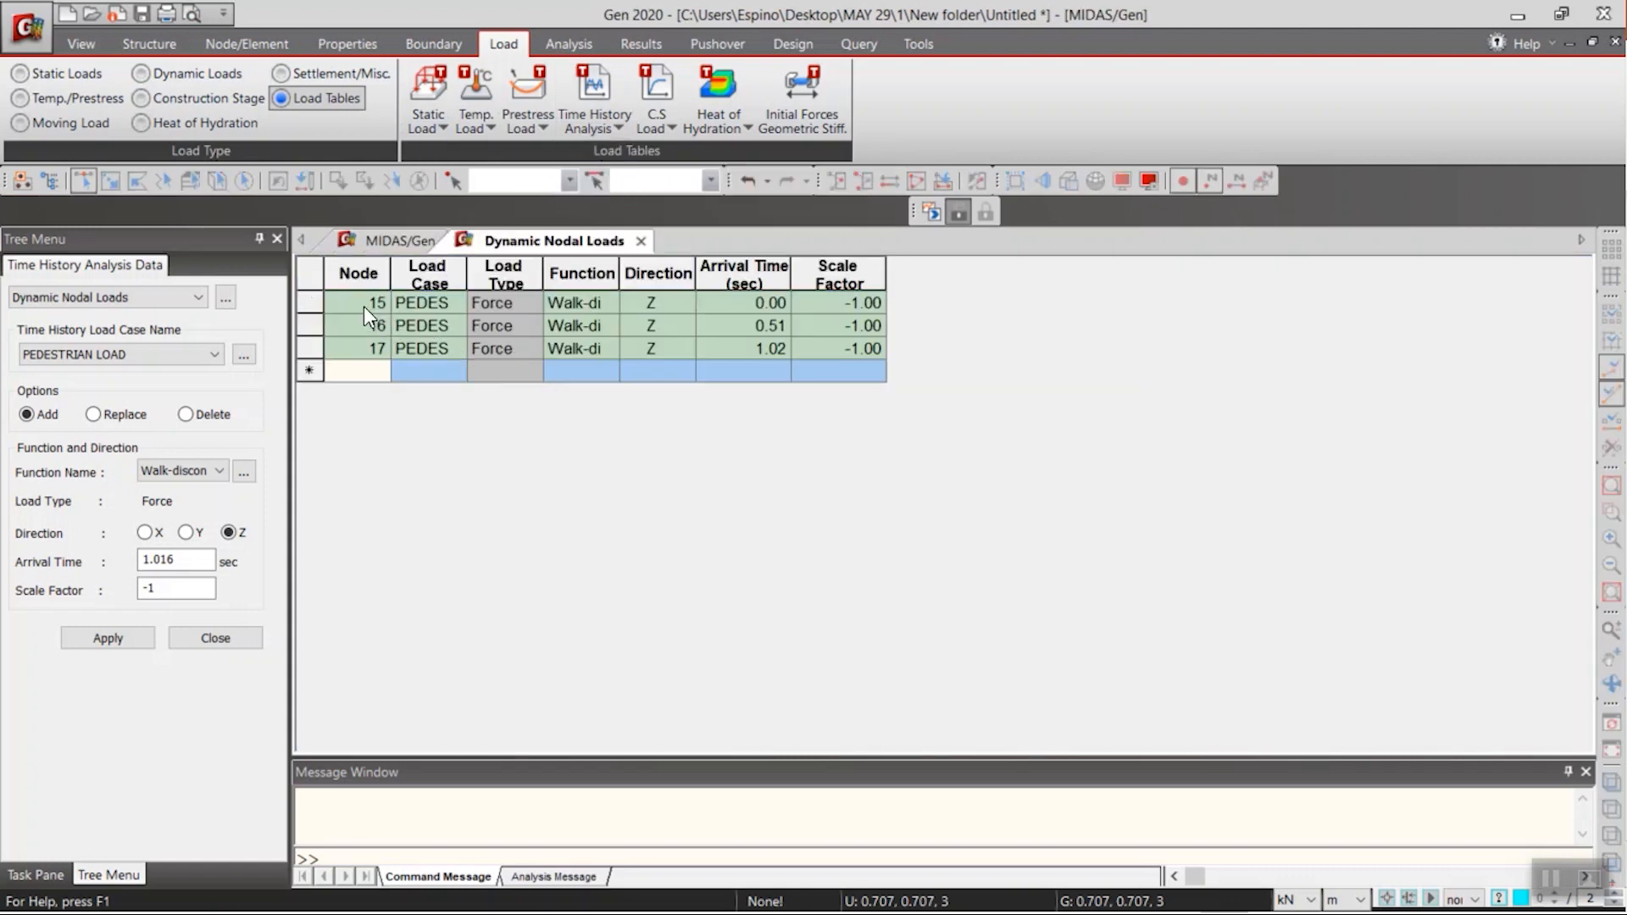
drag(363, 306, 827, 354)
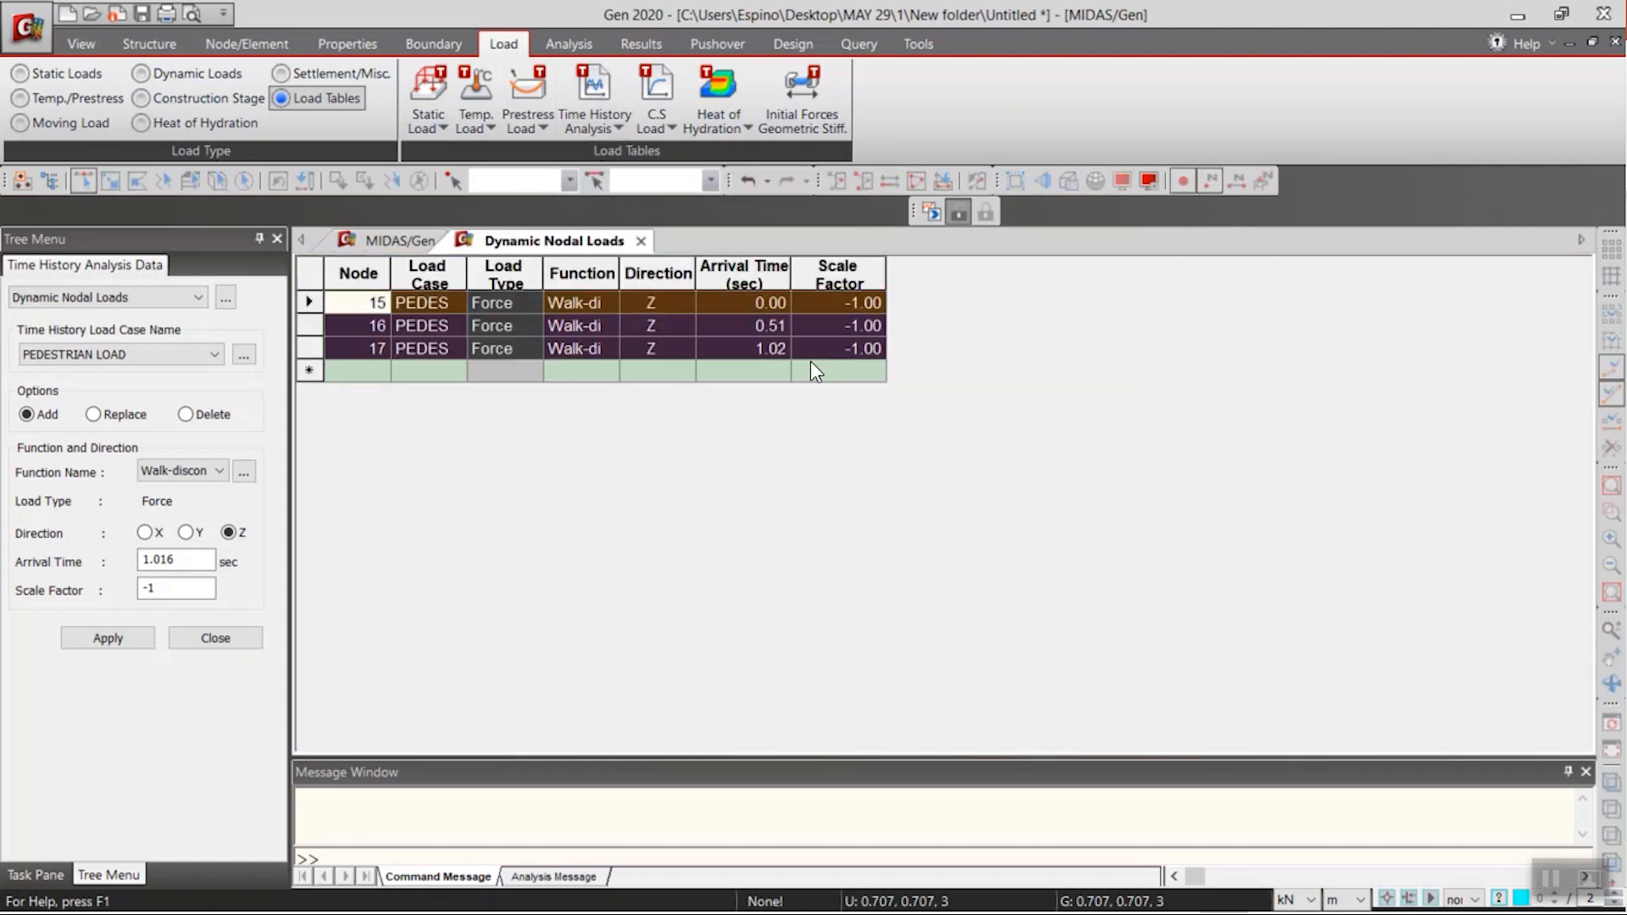
- Switch to Book1 in Excel and close the Document Recovery pane, keeping the recovered files
key(alt+Tab)
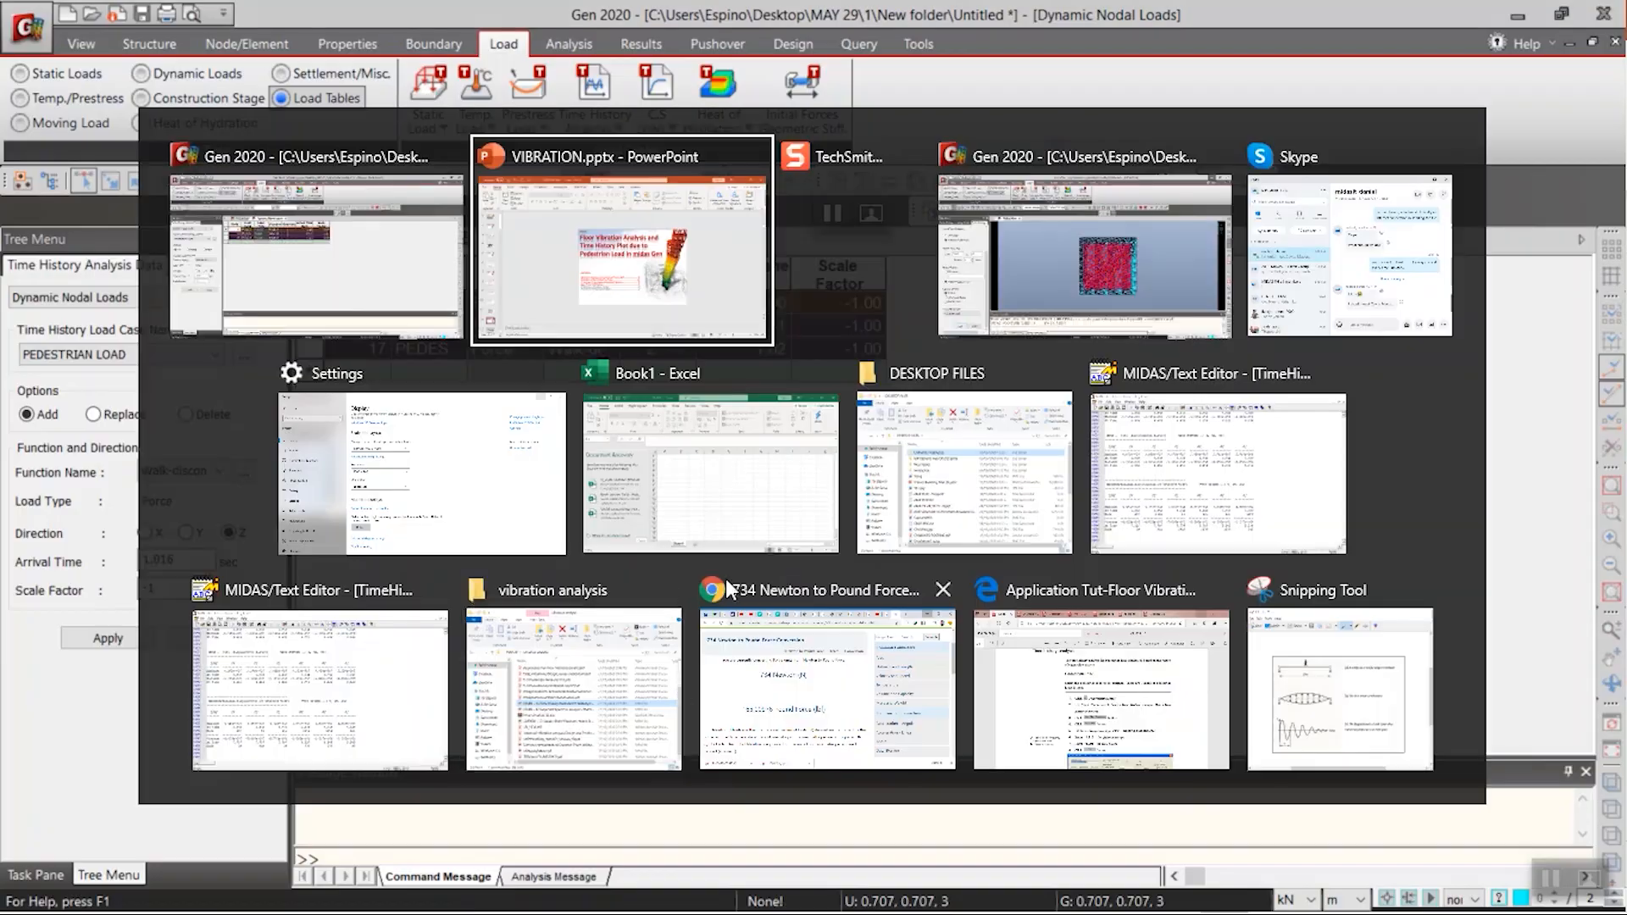
key(alt+Tab)
click(684, 441)
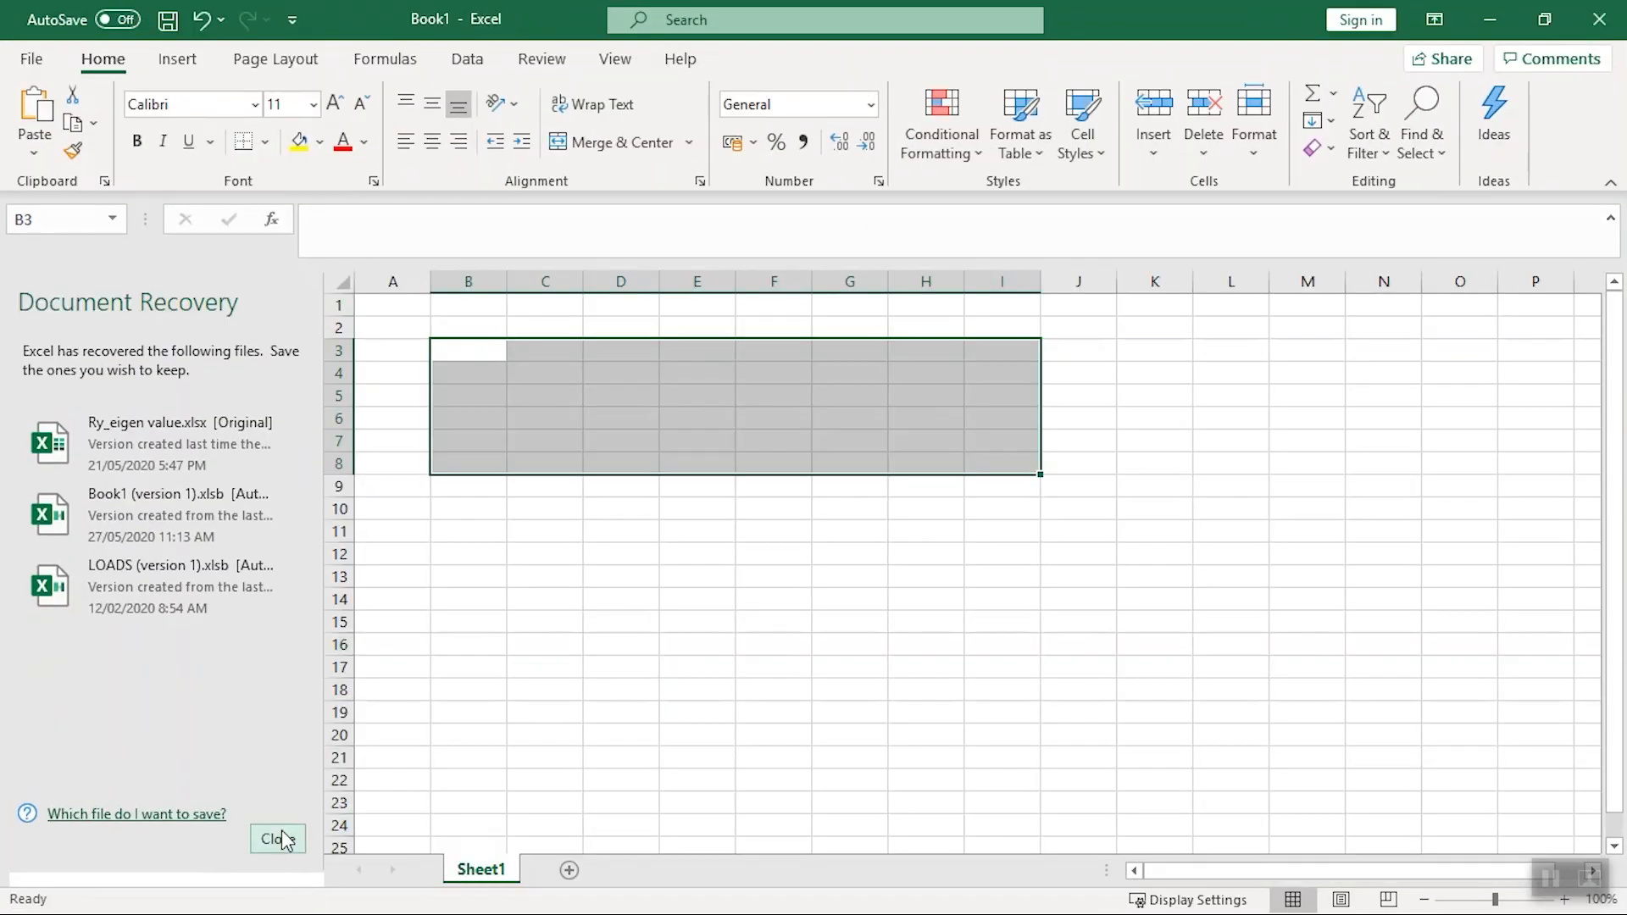
click(278, 839)
click(437, 326)
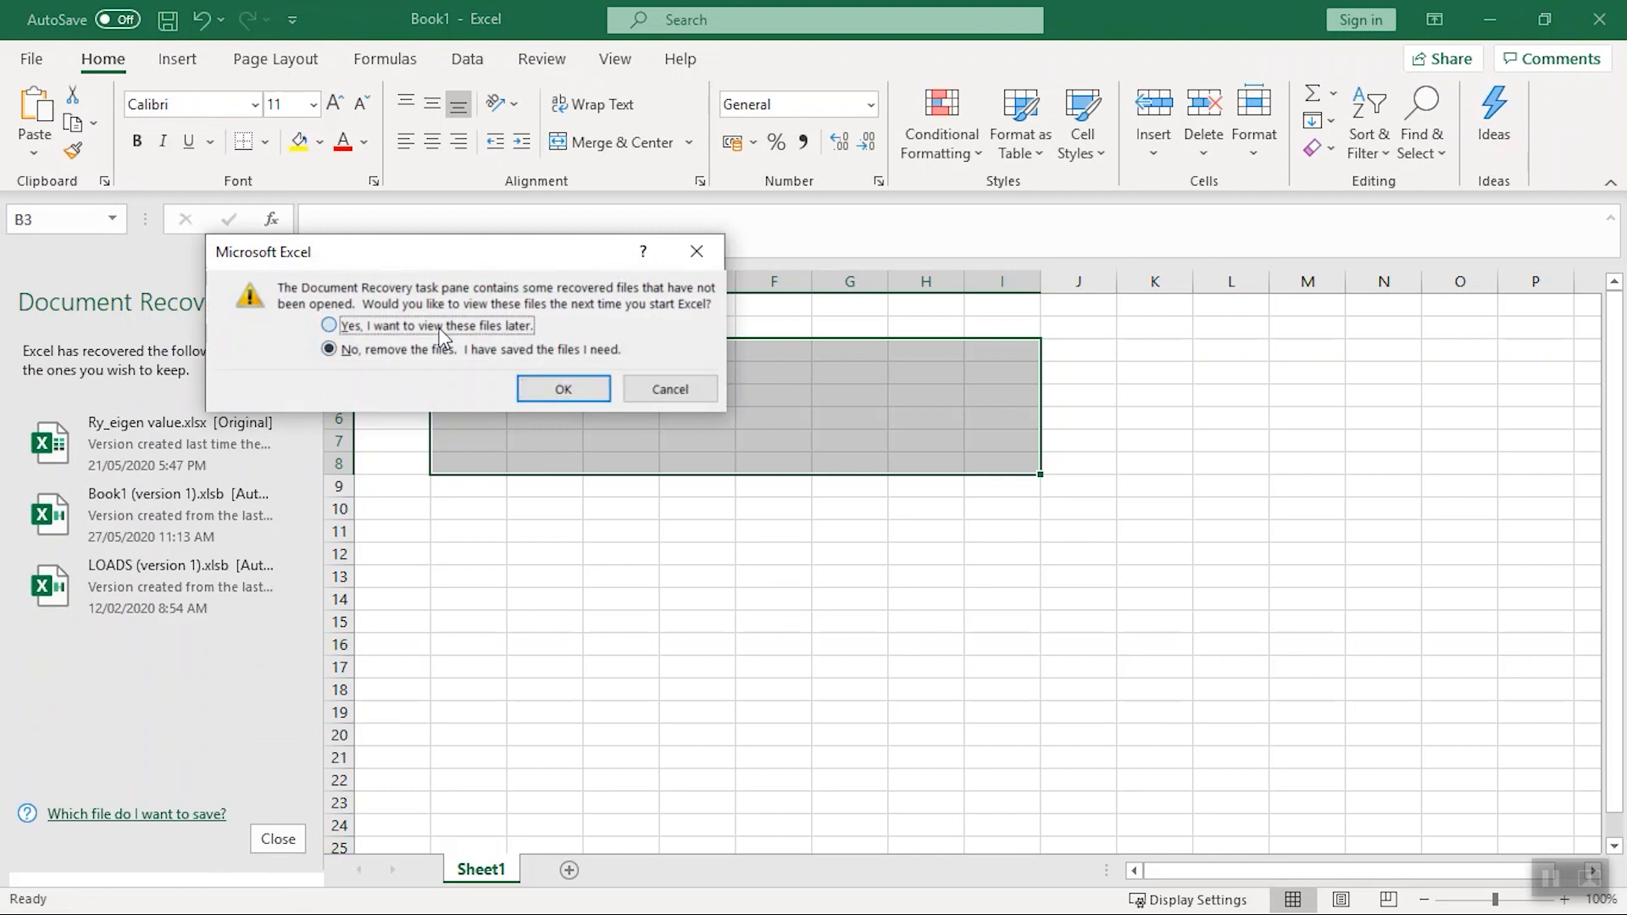
click(530, 388)
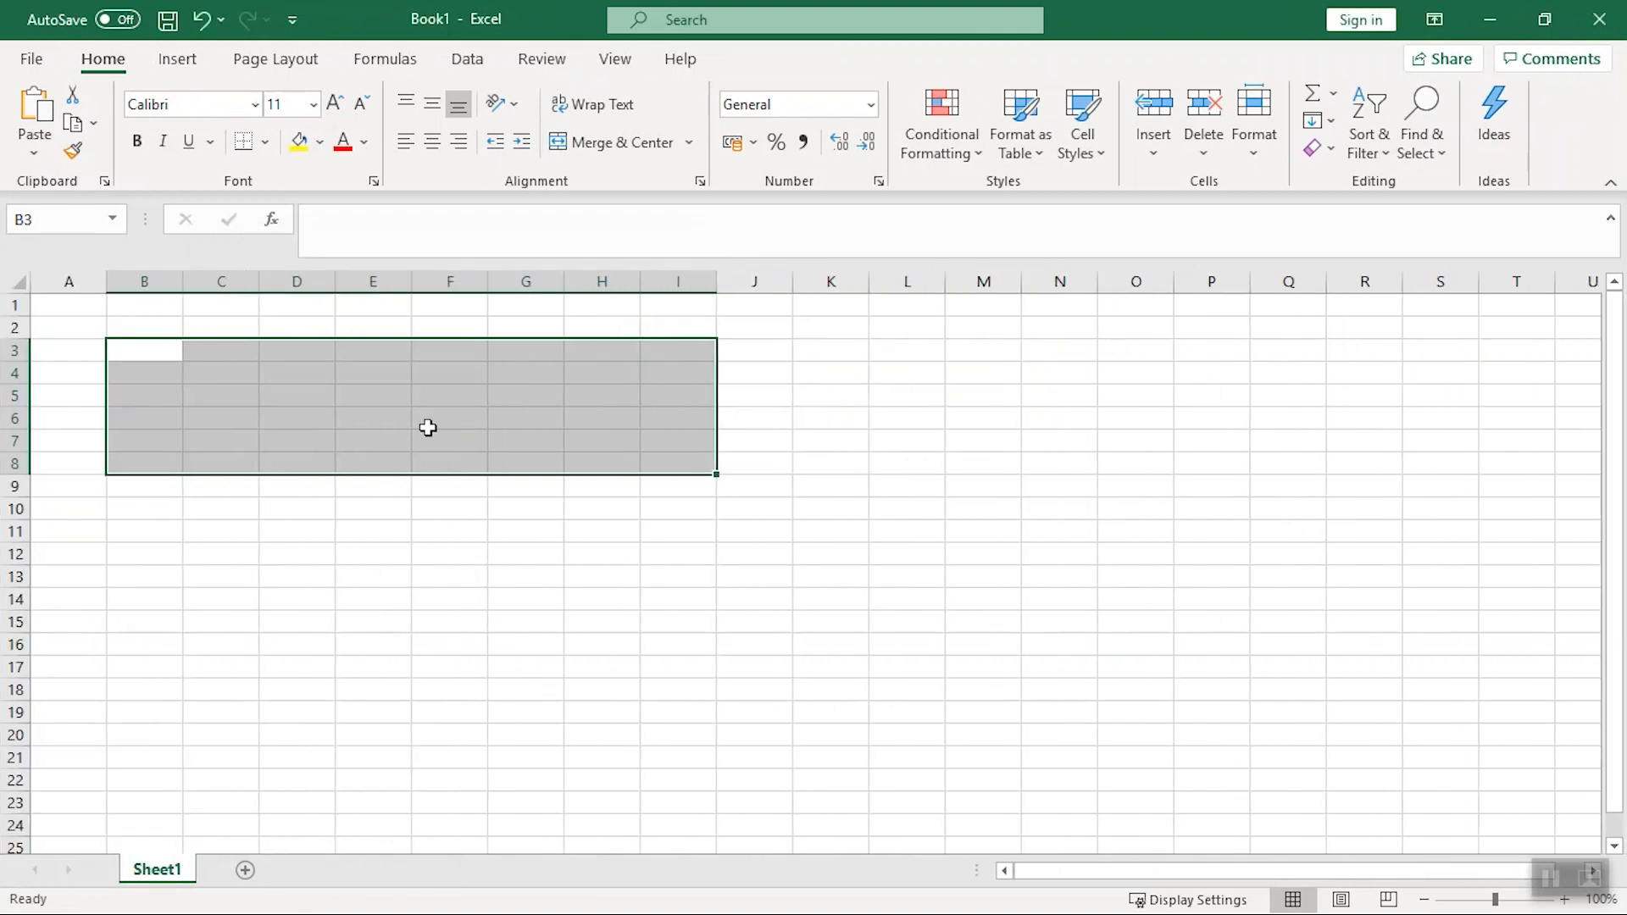
- Paste the copied load rows into the sheet starting at cell B3
click(188, 369)
click(154, 349)
key(ctrl+v)
click(265, 526)
- Fill the load data down to row 15, extending to node 27 with arrival times up to 6.12 and scale factor -1
drag(140, 351, 455, 352)
drag(251, 351, 445, 631)
drag(534, 350, 575, 631)
drag(631, 350, 640, 631)
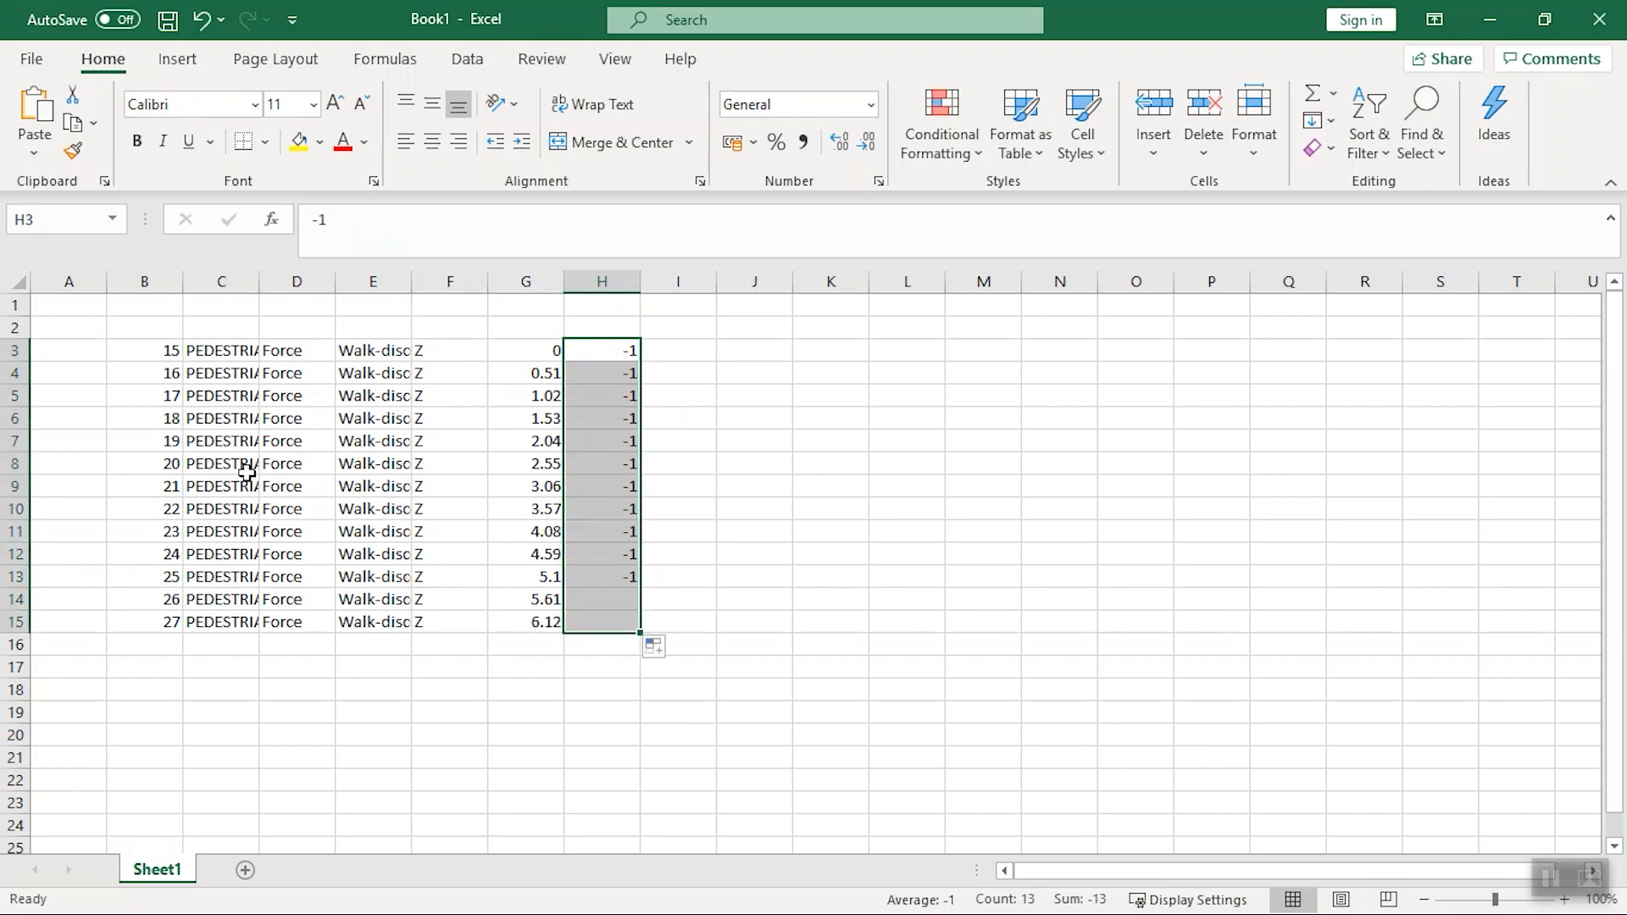
- Copy the rows for nodes 18 to 27, switch to midas Gen, paste them into the Dynamic Nodal Loads table and close it
drag(164, 423, 599, 626)
key(ctrl+c)
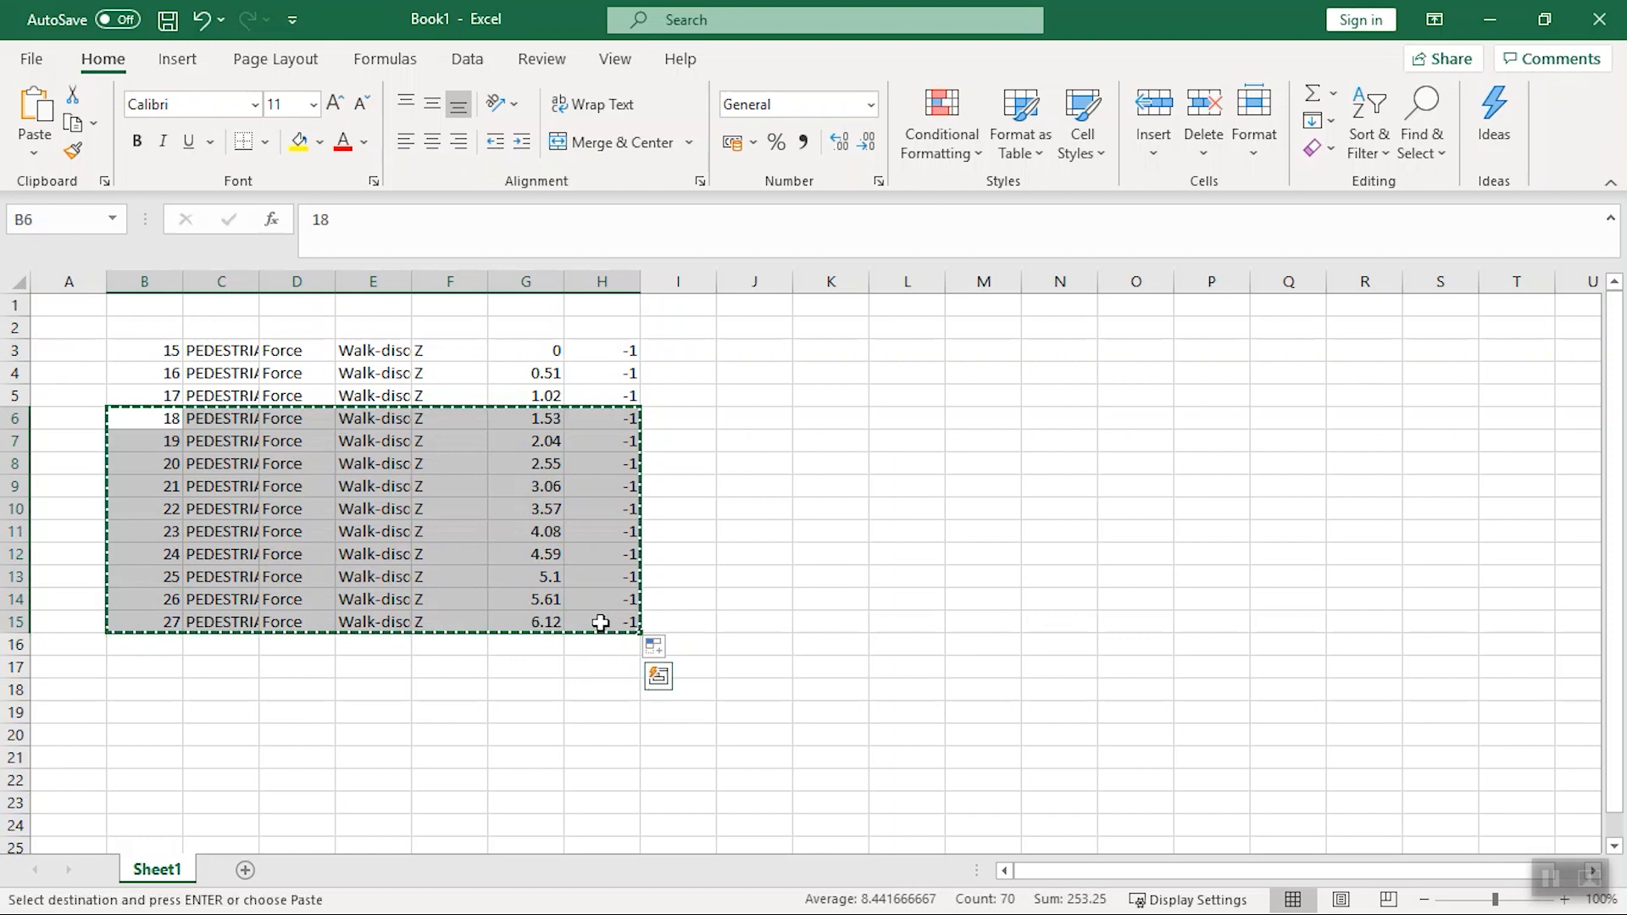
click(1489, 20)
key(alt+Tab)
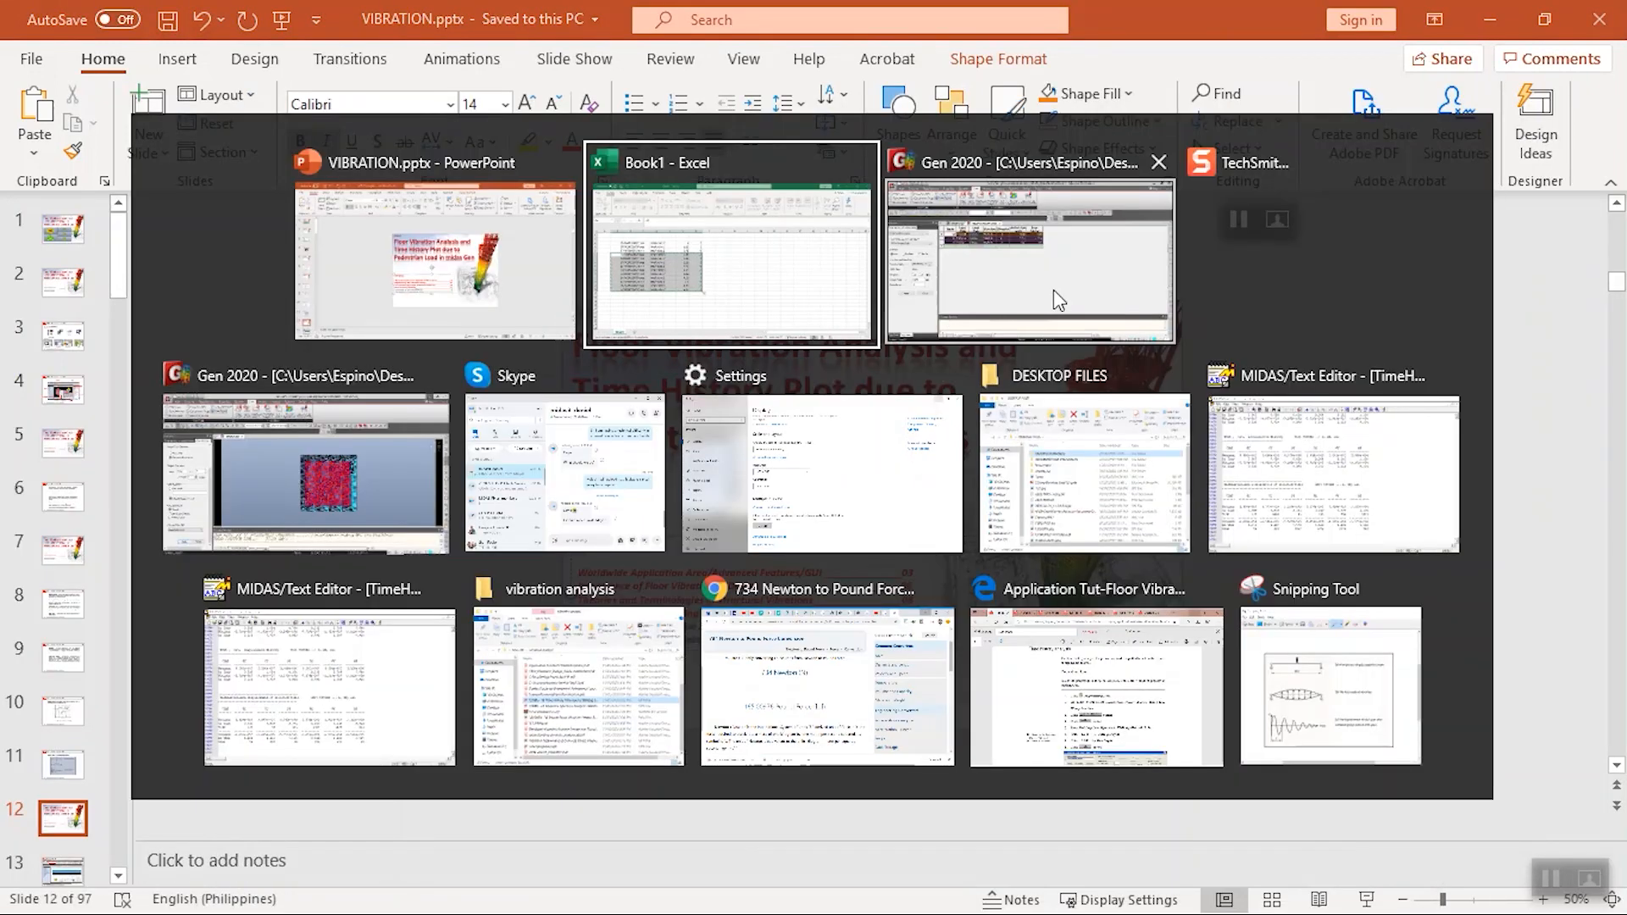
click(1053, 257)
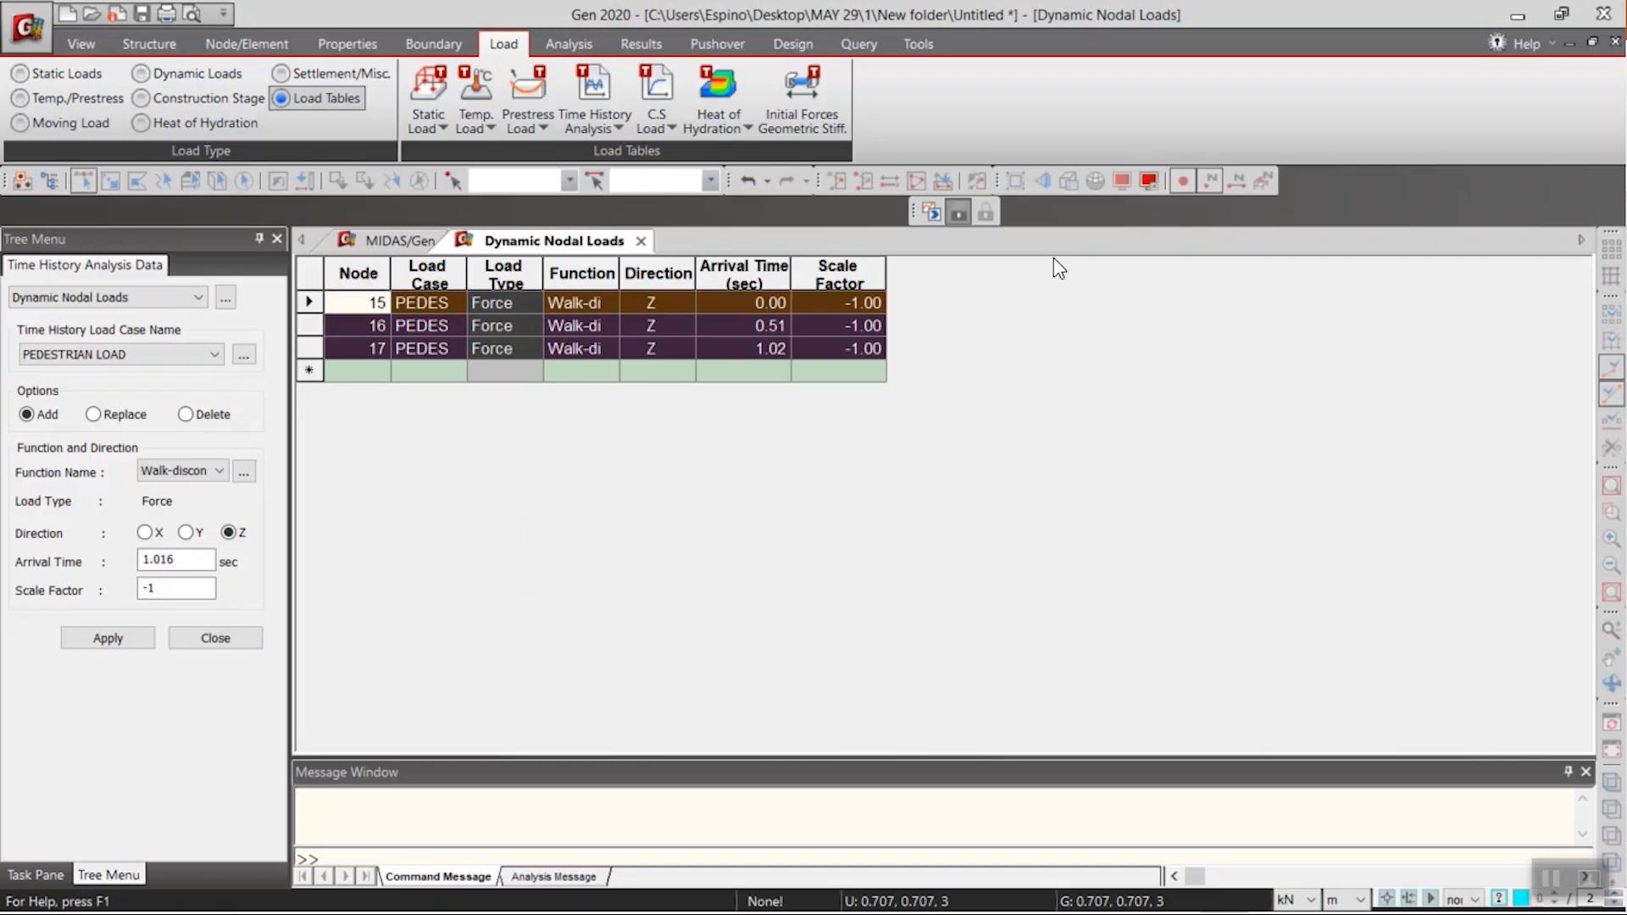
click(378, 379)
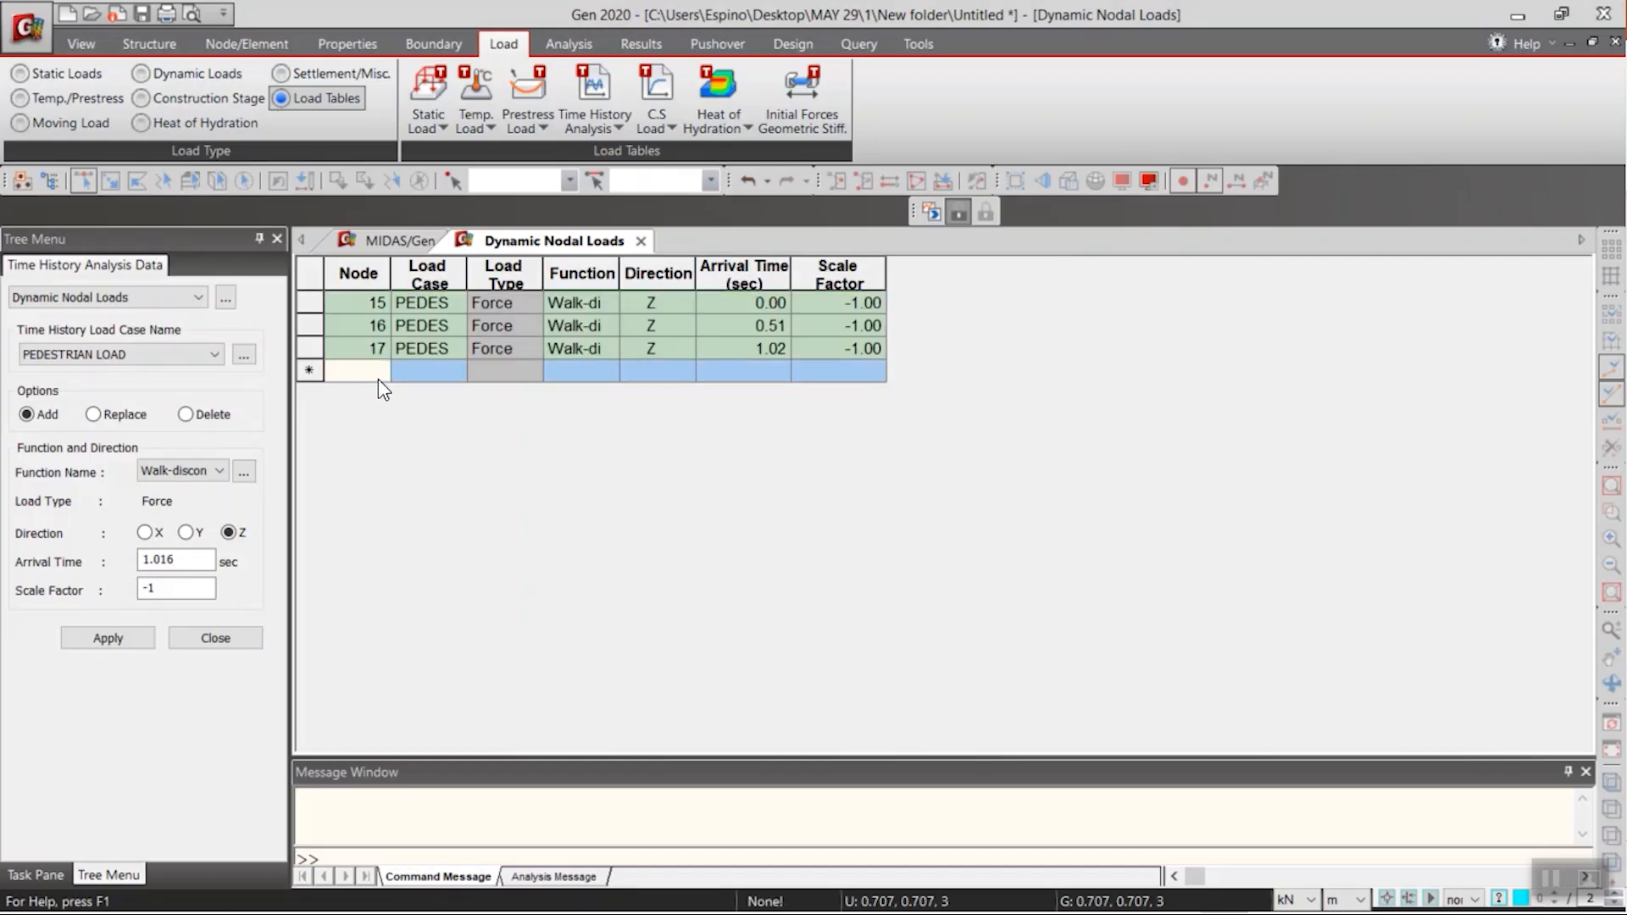
key(ctrl+v)
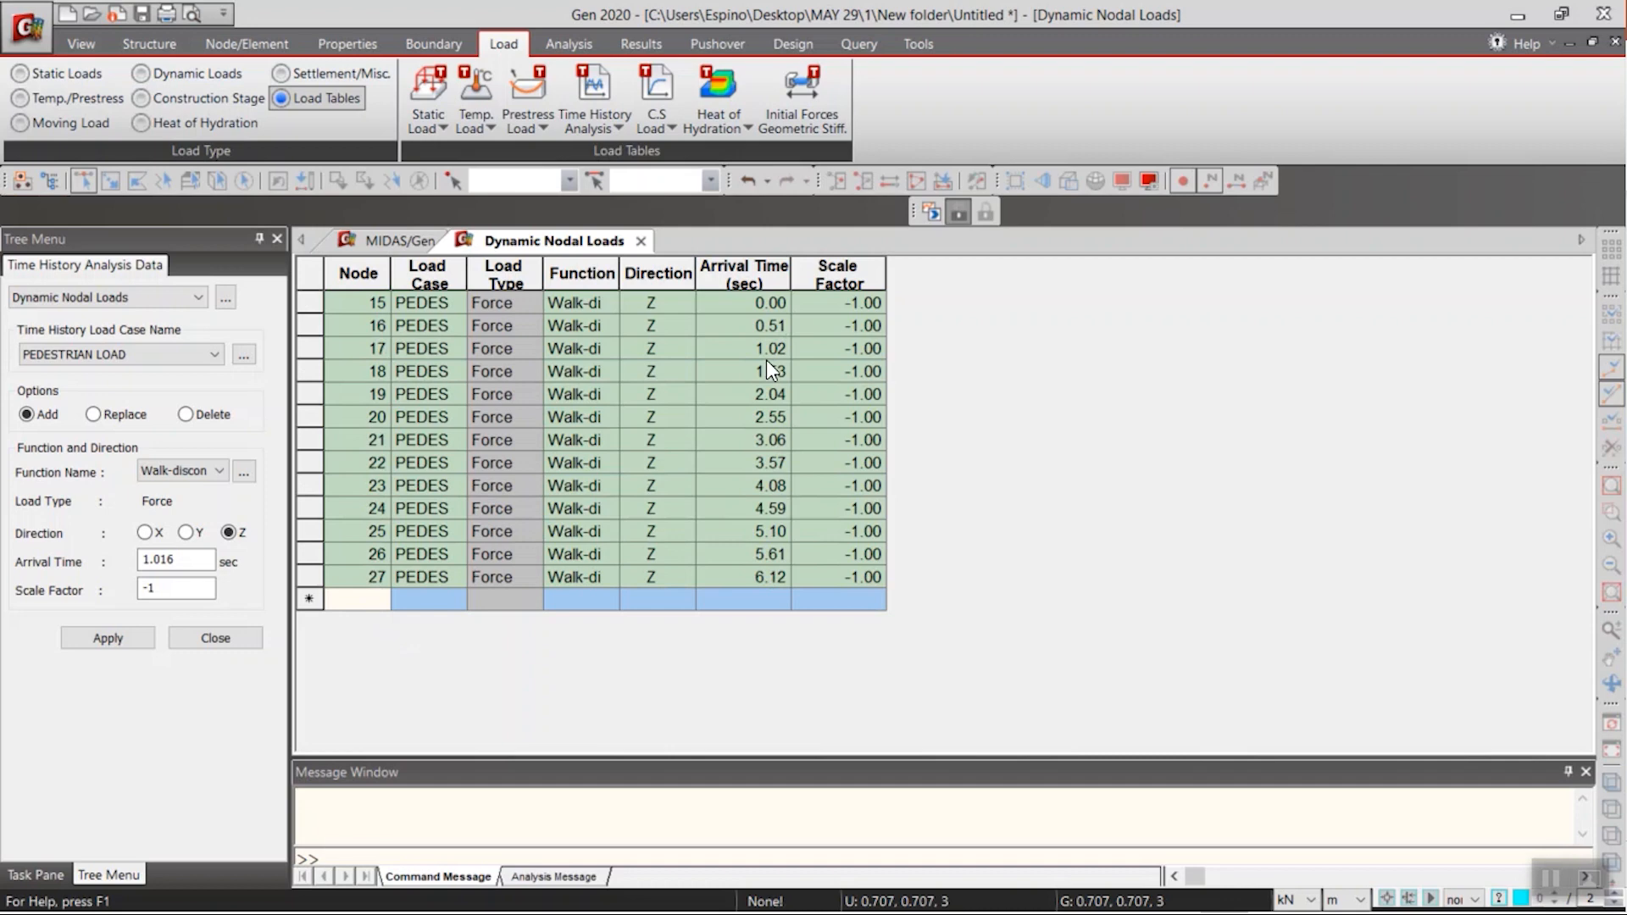
click(642, 241)
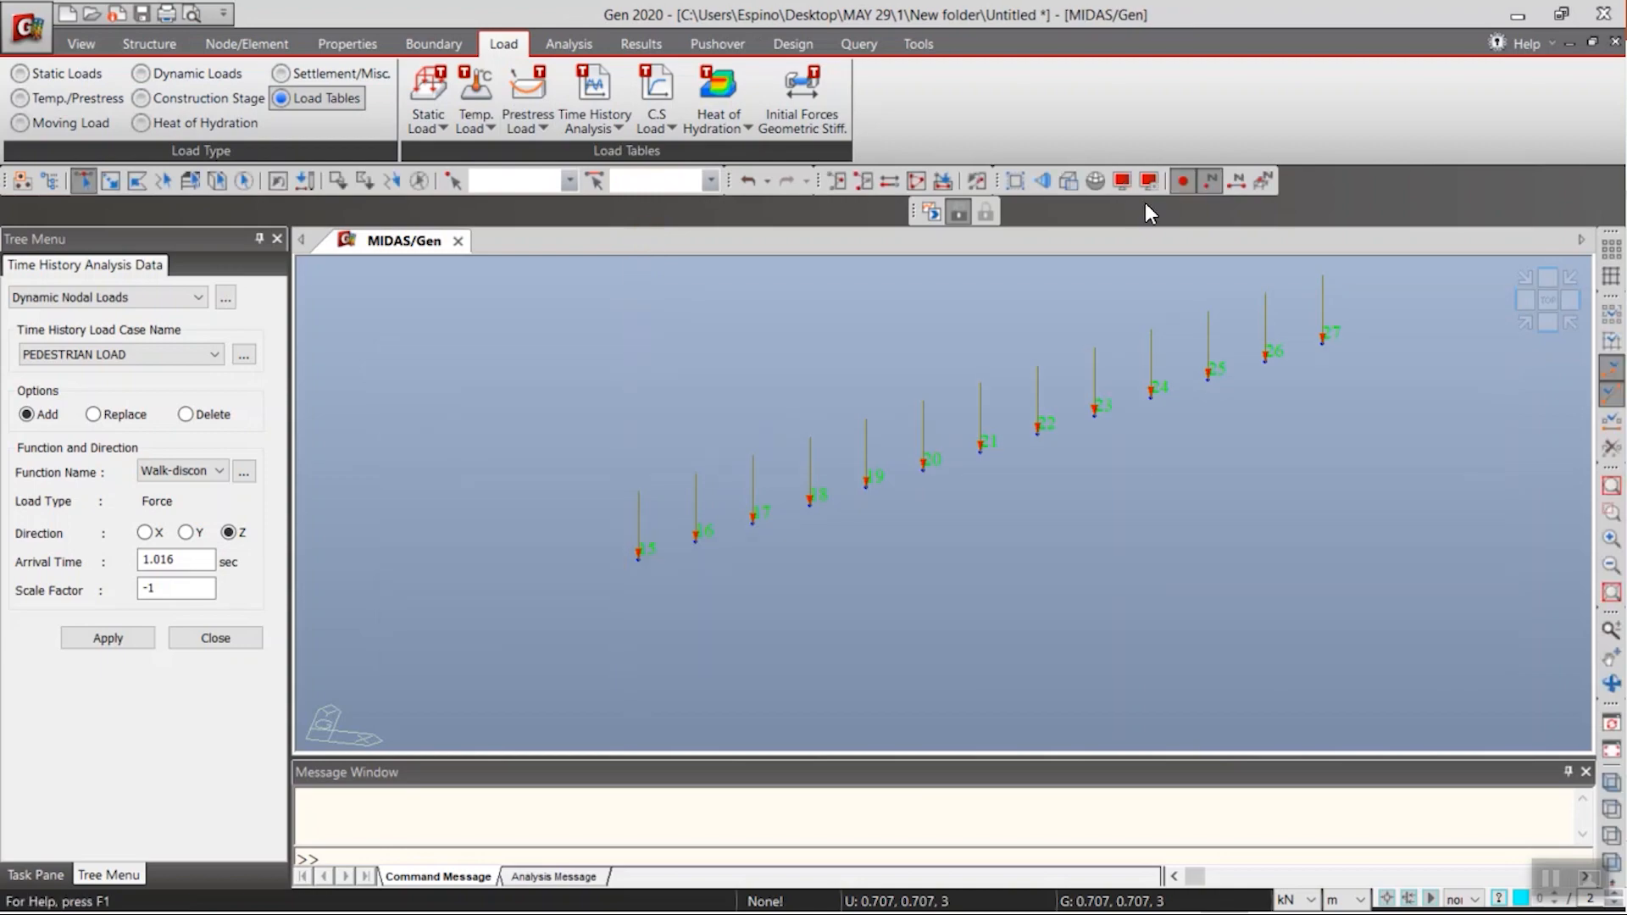
- Activate the whole model again and hide the nodes and node numbers
click(915, 182)
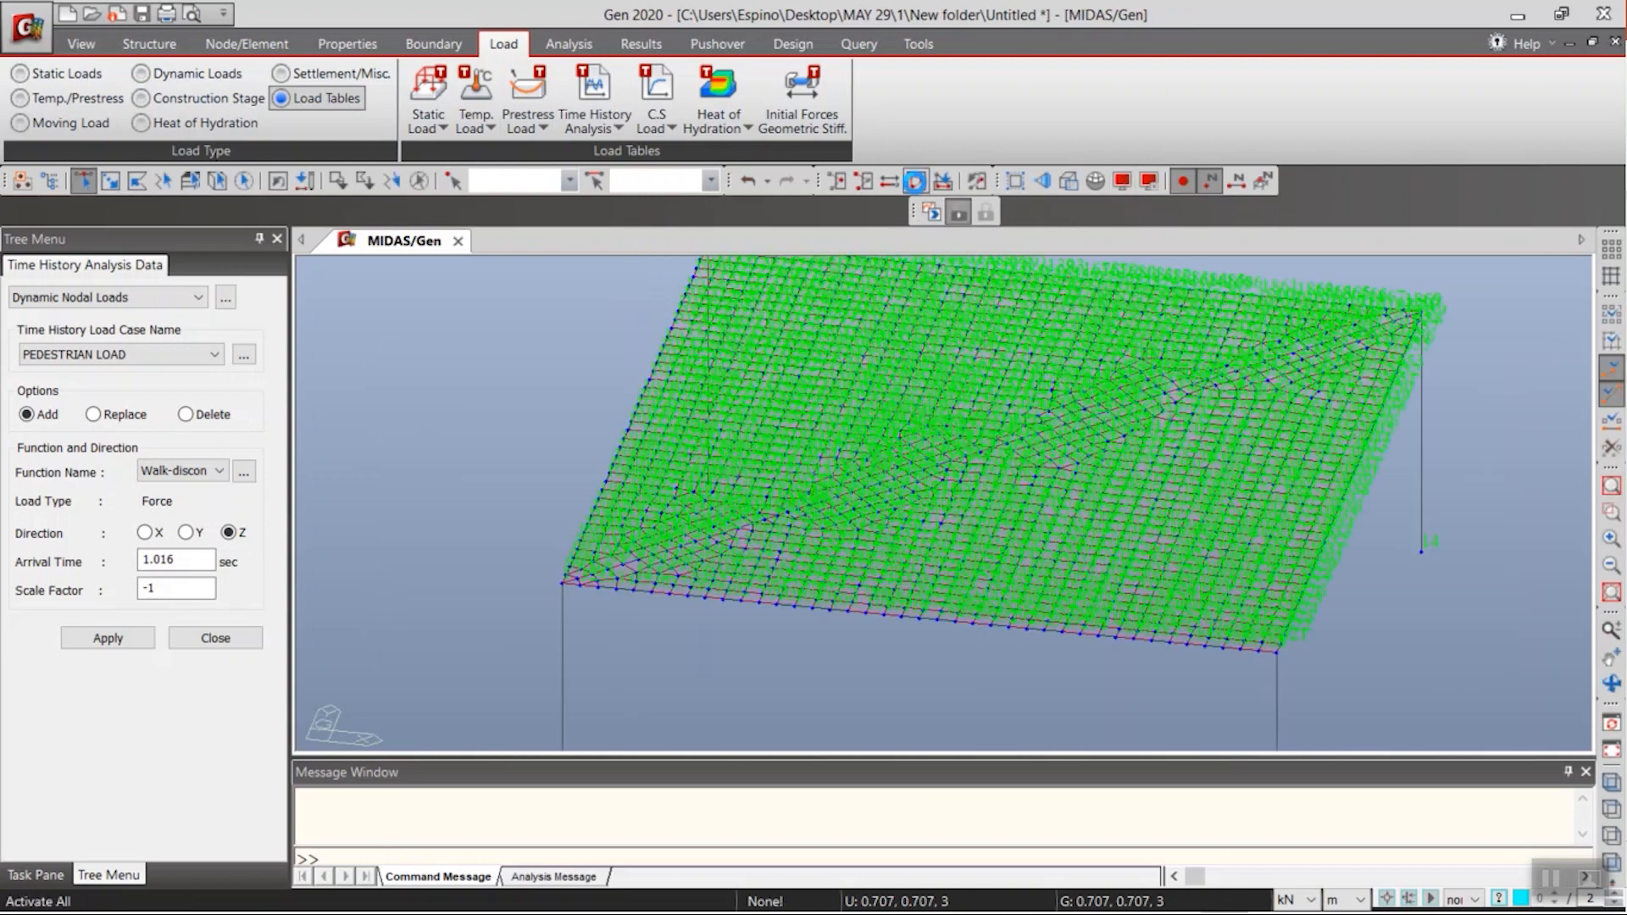
scroll(923, 398, down, 1)
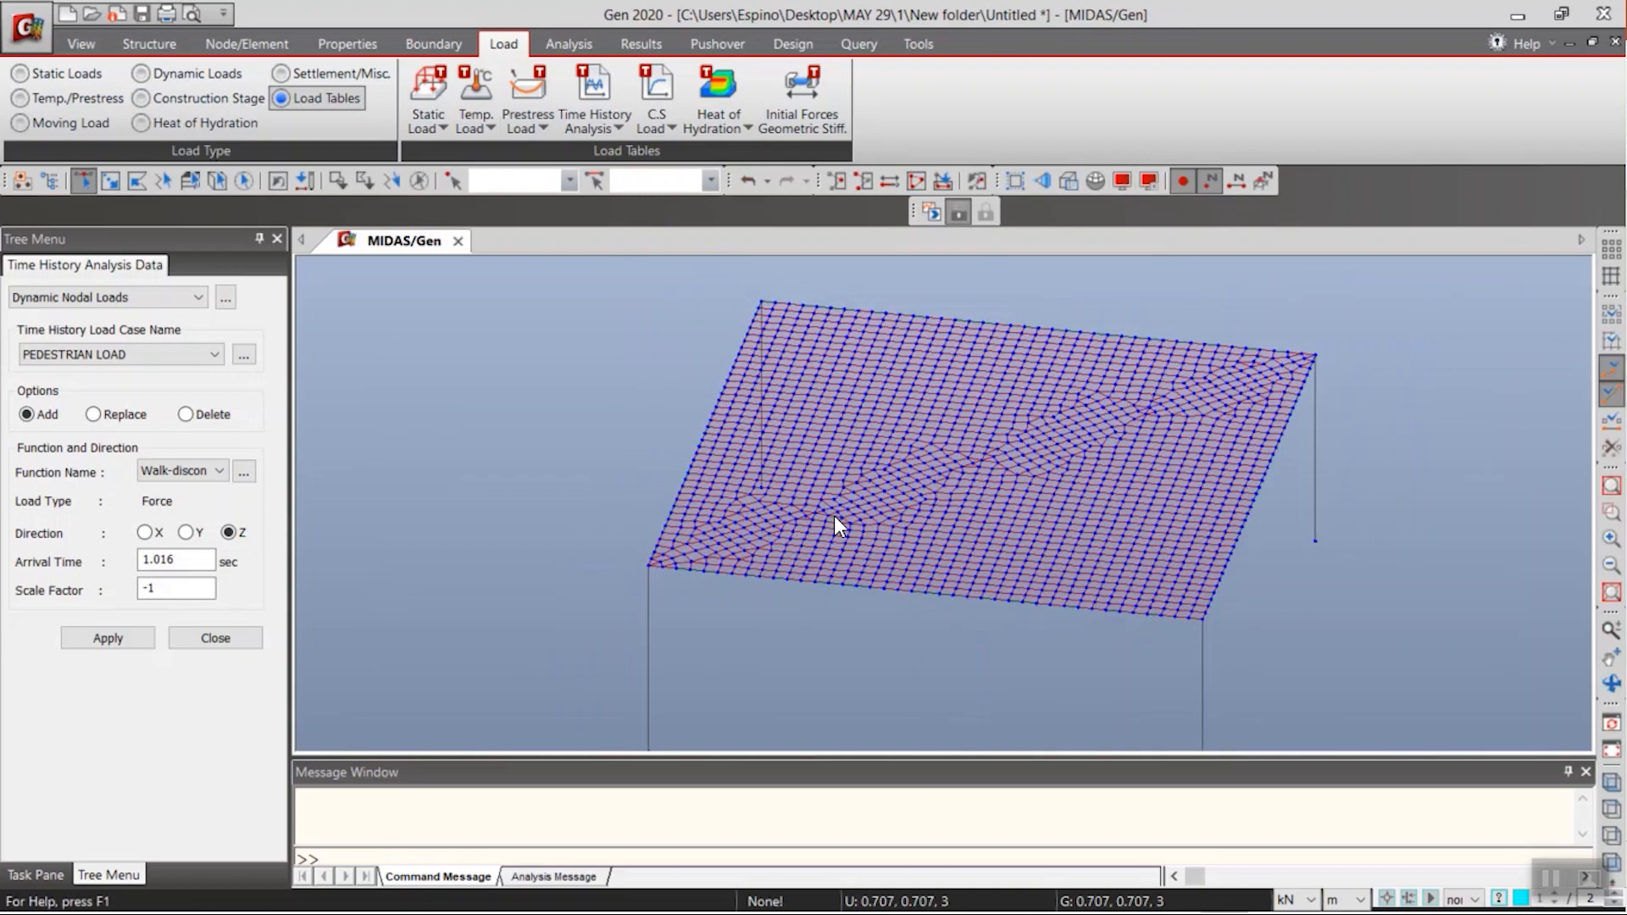
click(1210, 181)
click(1179, 182)
ctrl+middle_drag(1076, 474, 1056, 439)
ctrl+middle_drag(838, 462, 875, 509)
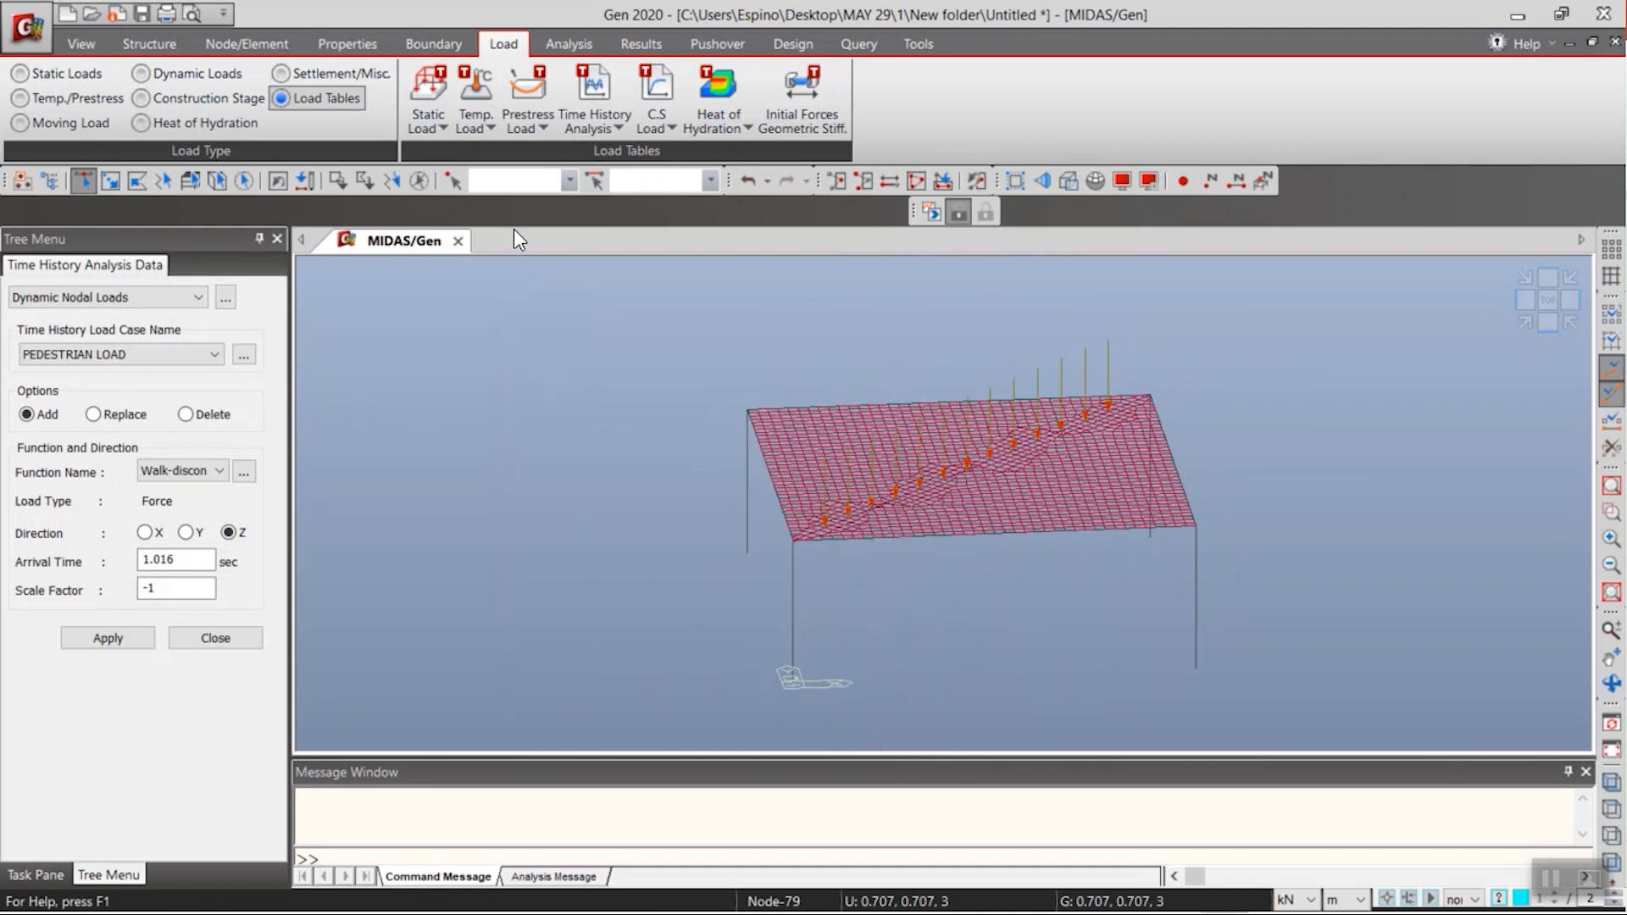
- Perform the analysis of the model with the pedestrian walking loads
click(567, 40)
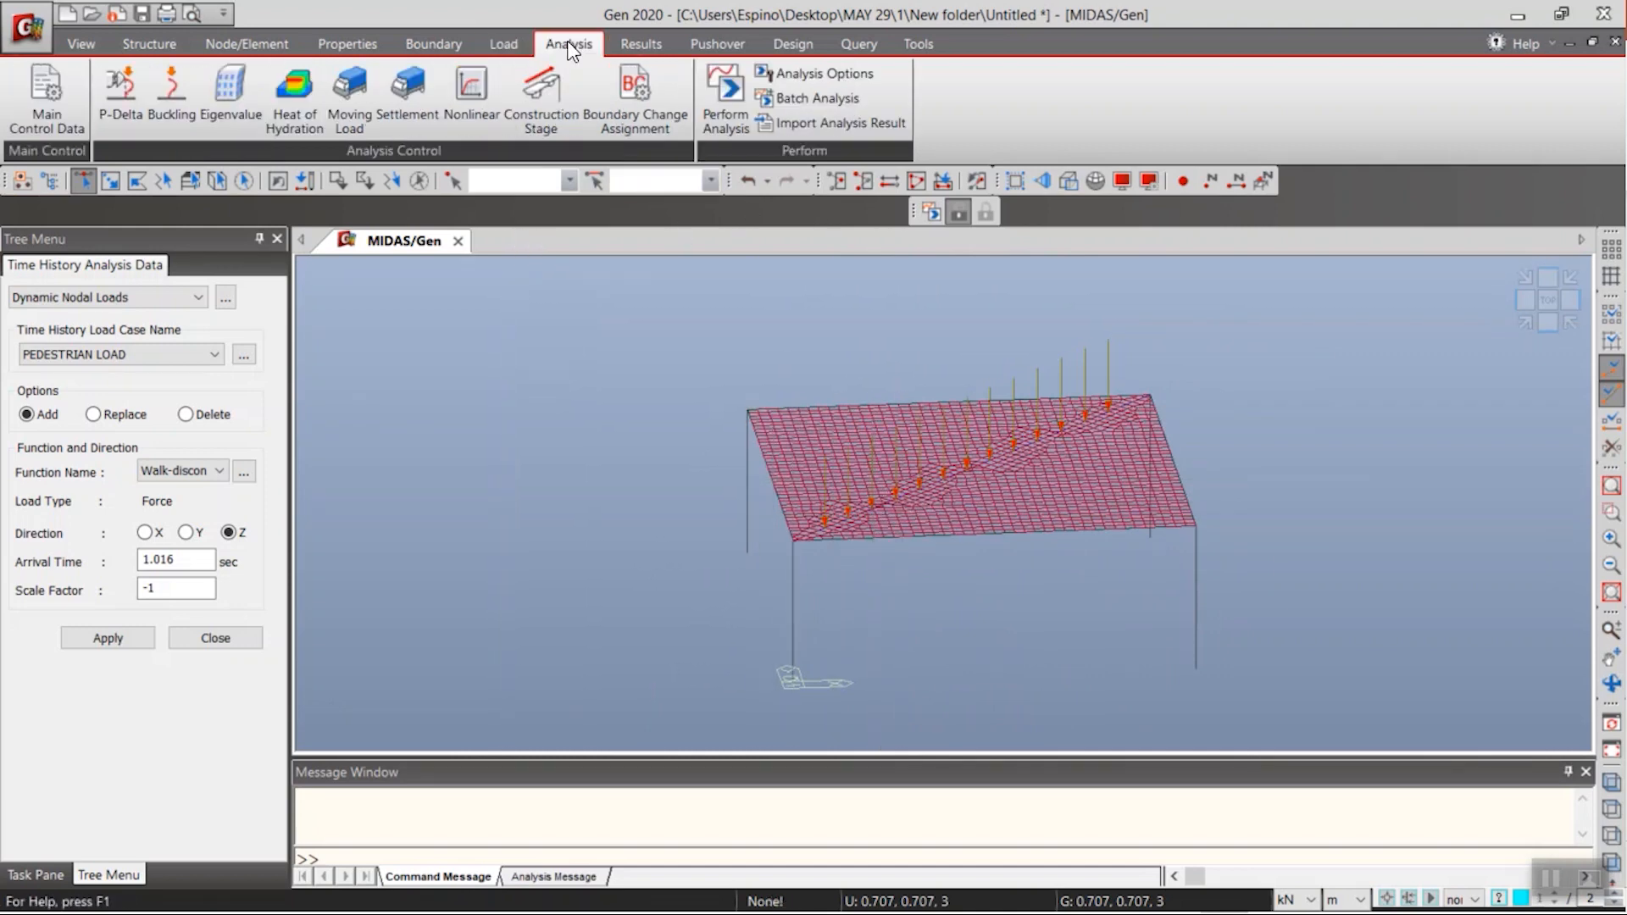
click(726, 120)
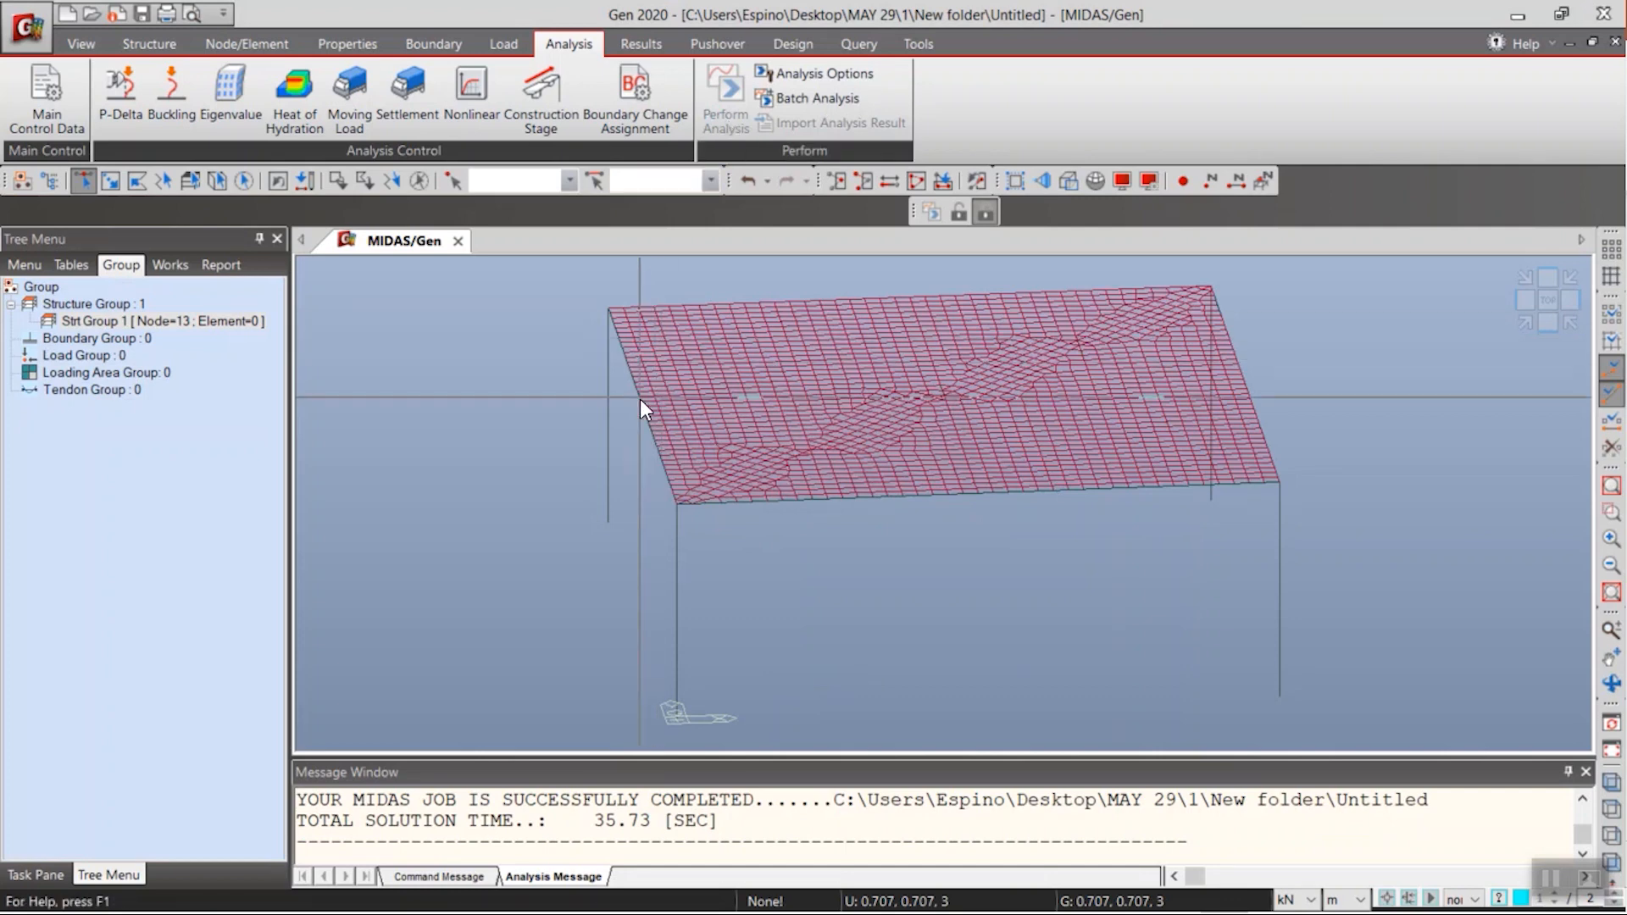
ctrl+middle_drag(639, 399, 657, 420)
scroll(652, 429, down, 1)
middle_drag(877, 396, 868, 419)
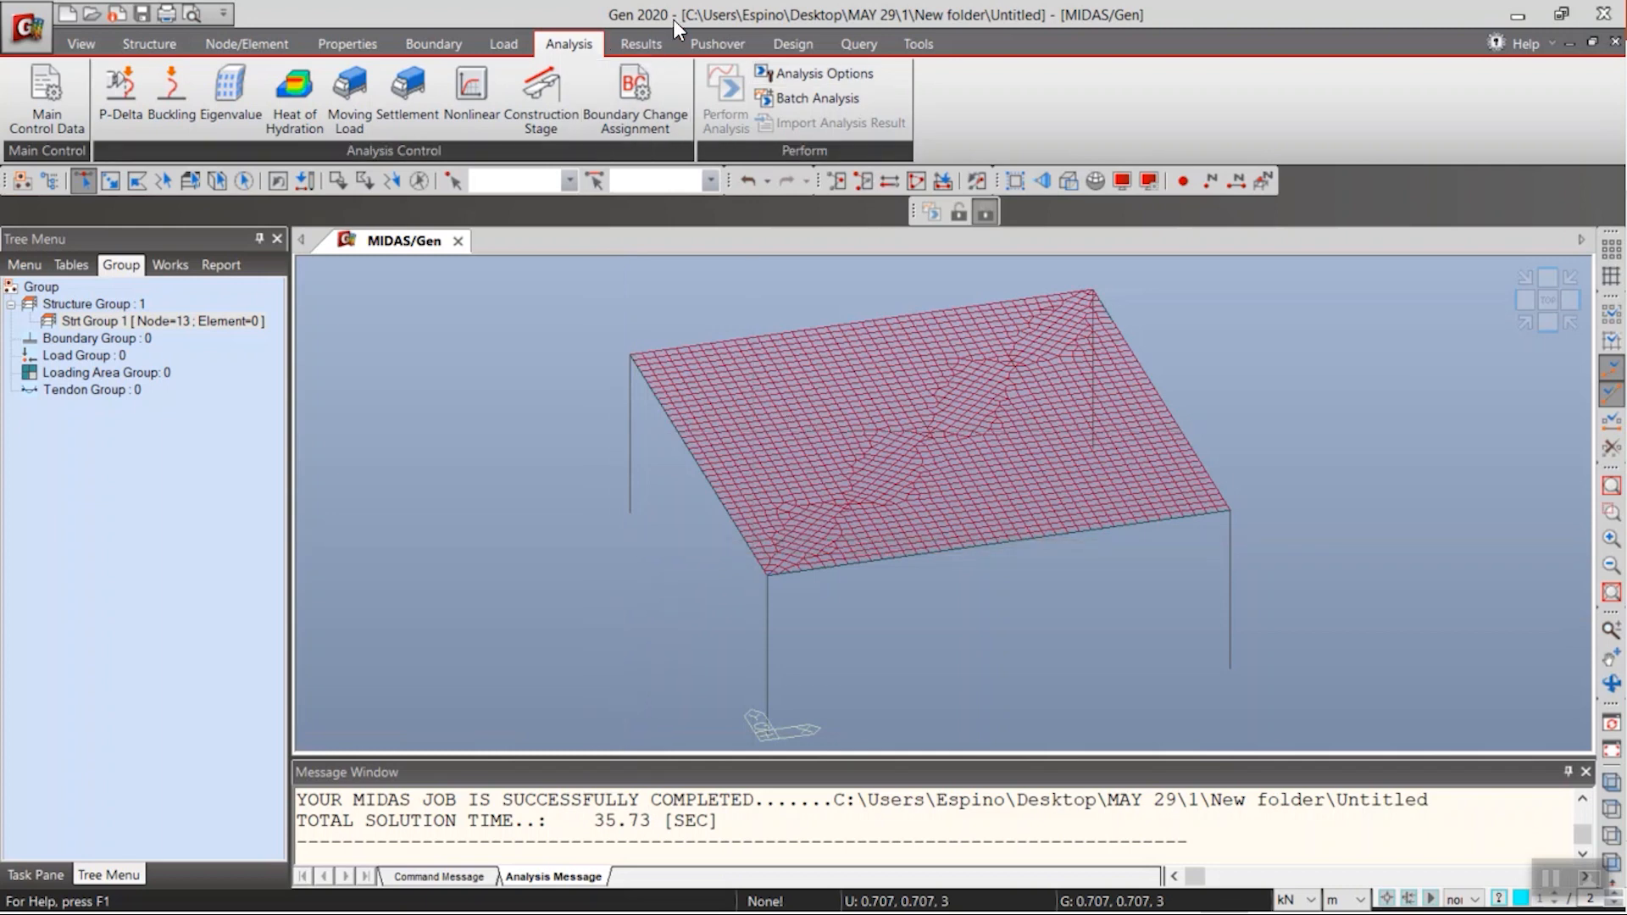
- Display the vibration mode shape for Mode 1 with contours and all Md-XYZ components
click(653, 44)
click(703, 74)
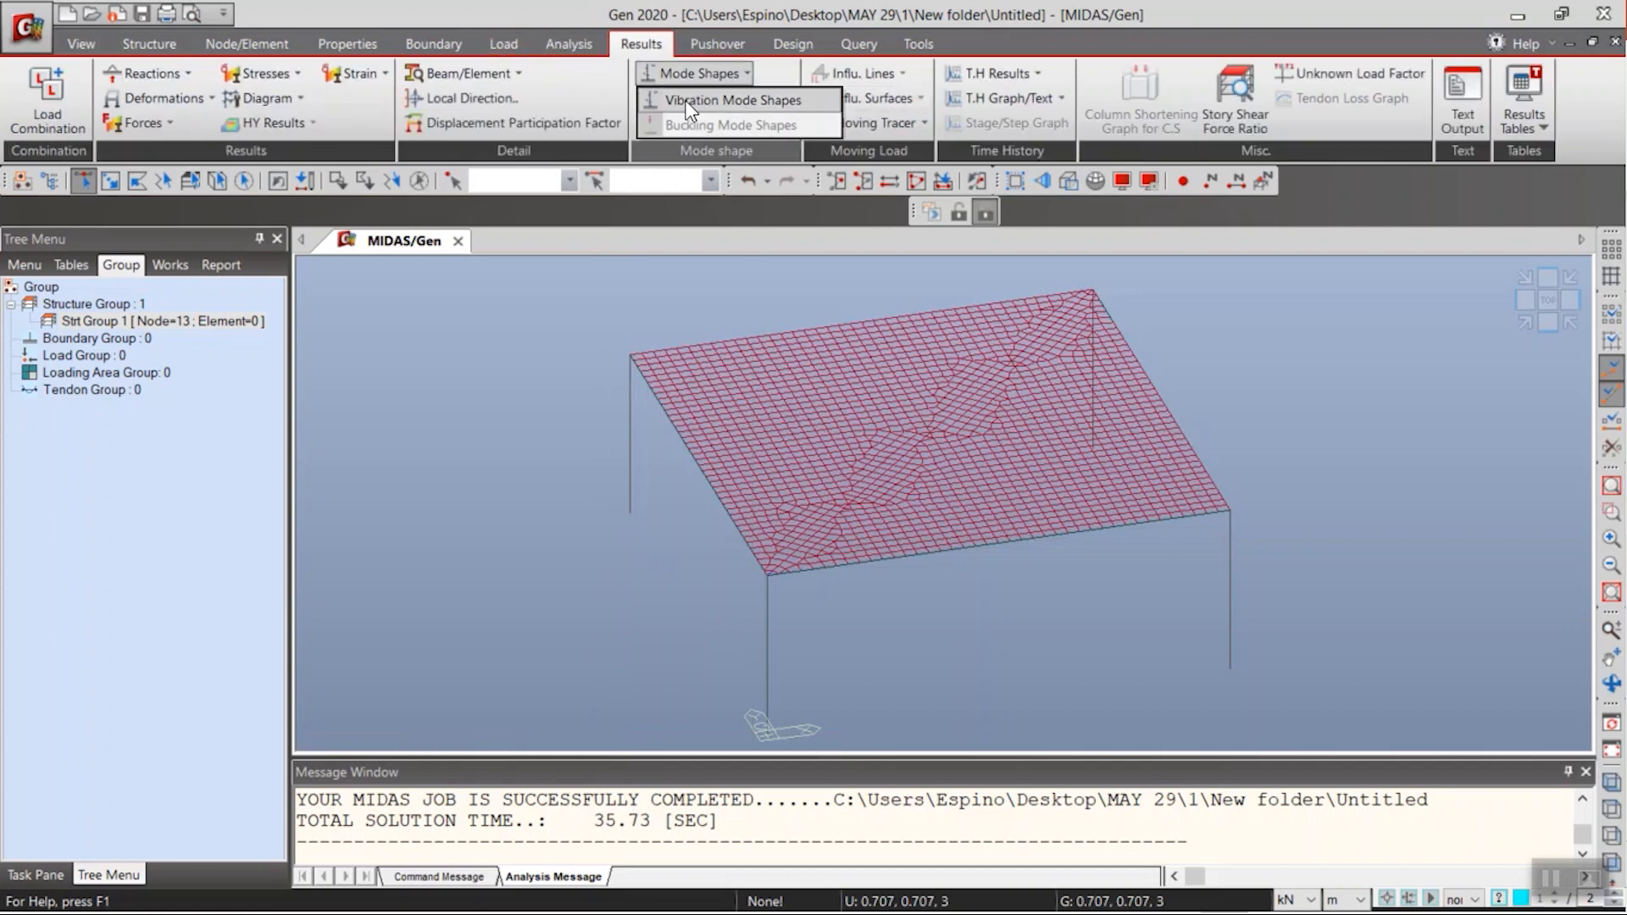
click(729, 100)
click(129, 355)
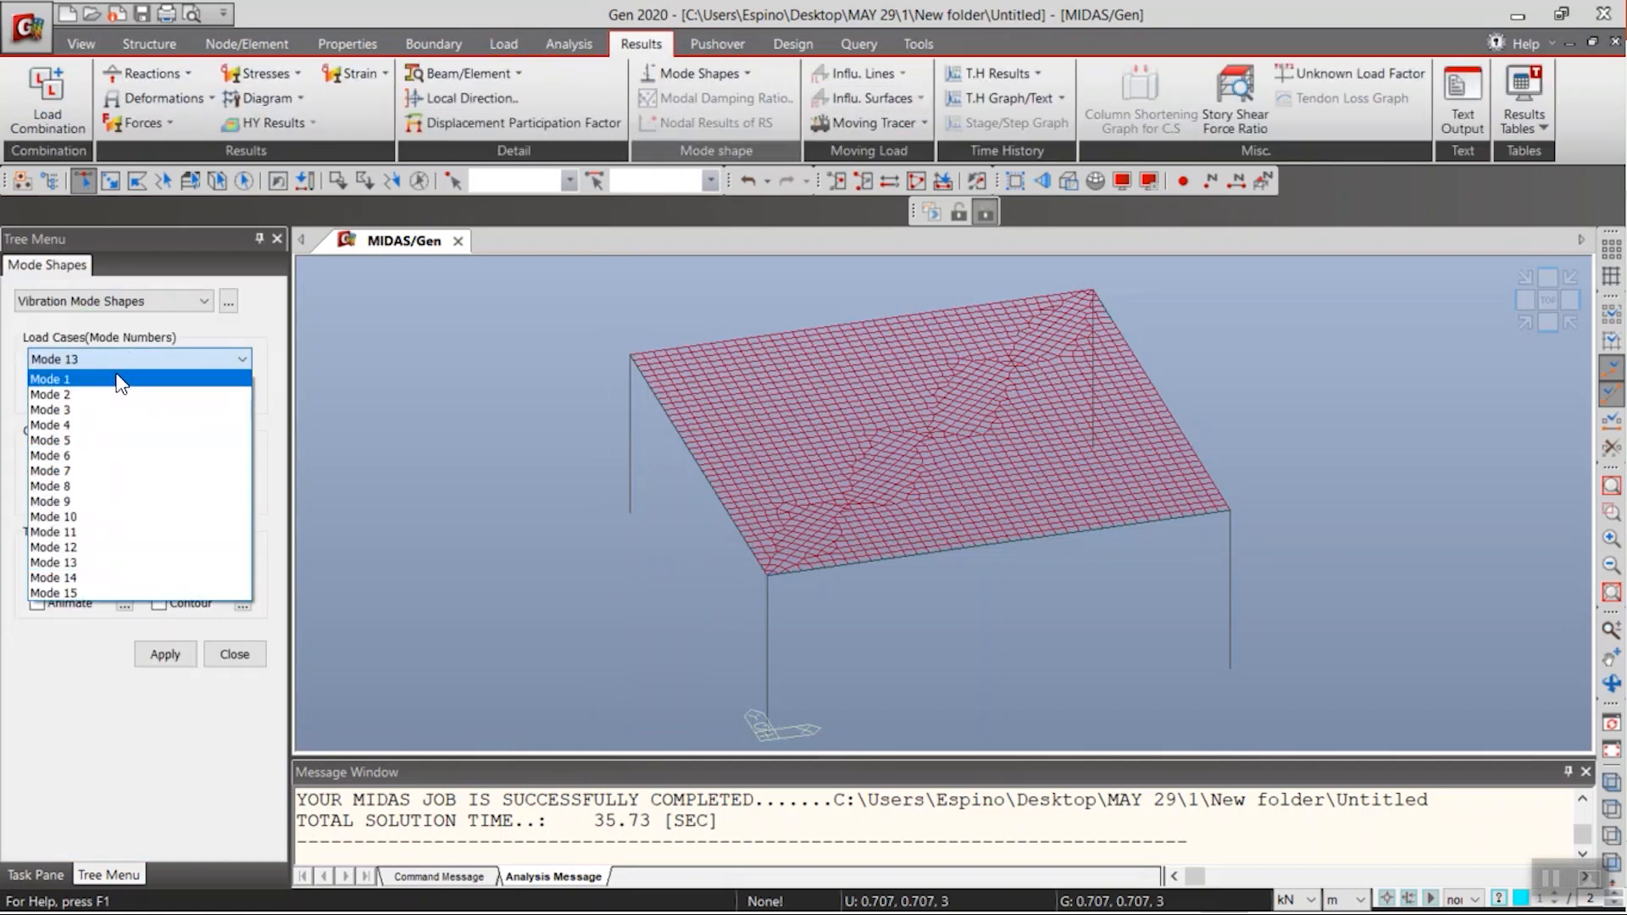
click(115, 382)
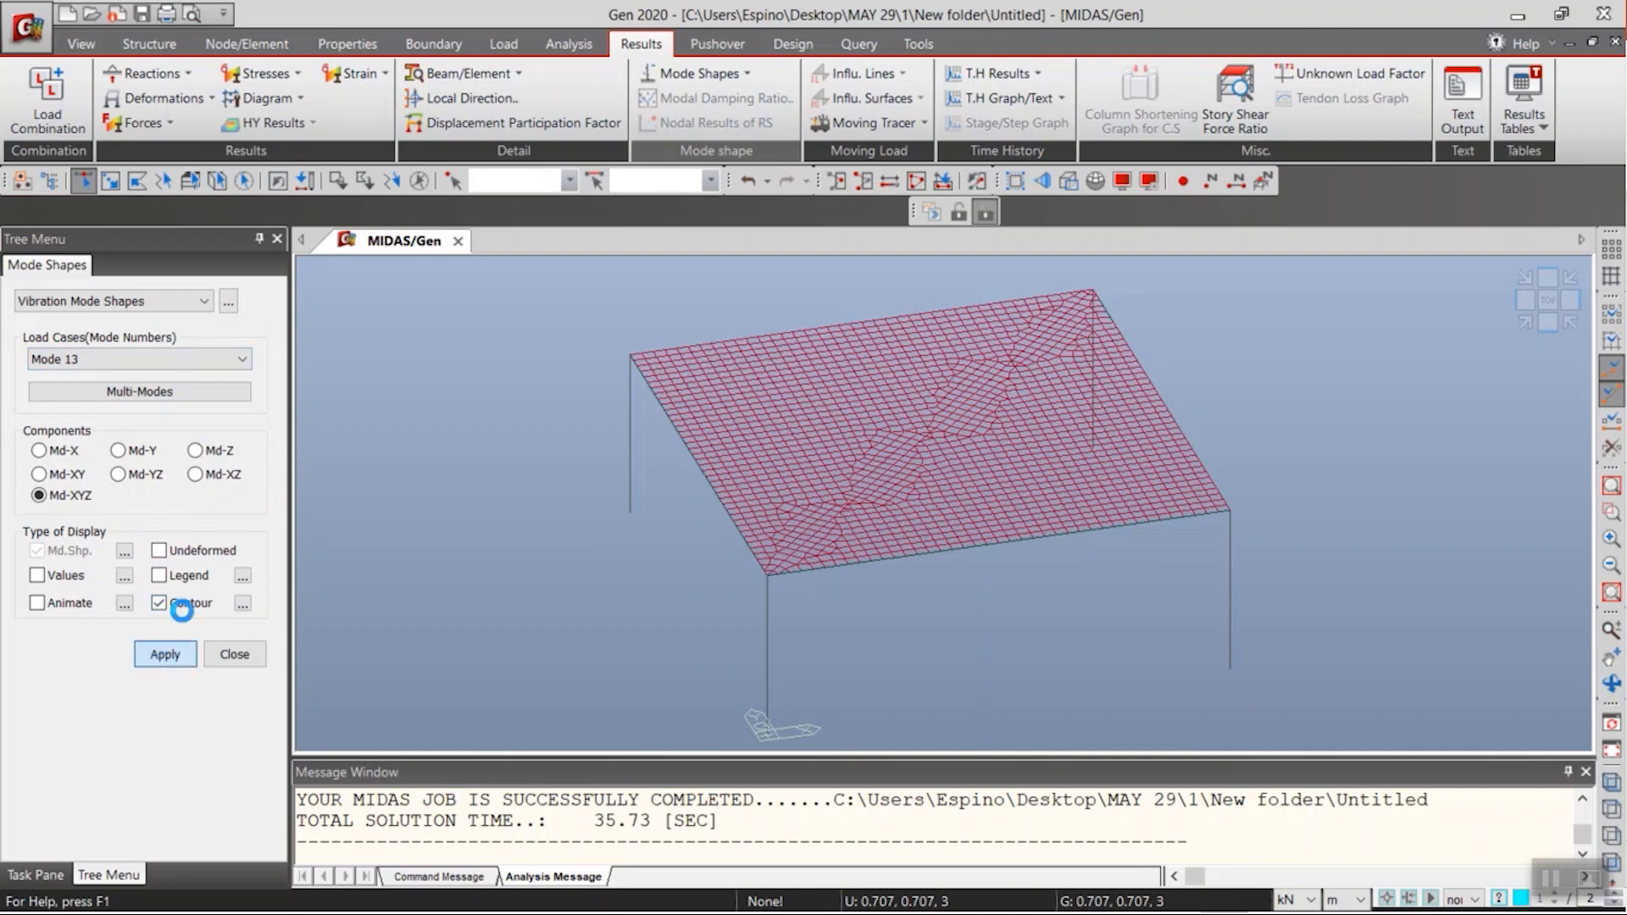
click(127, 359)
click(110, 377)
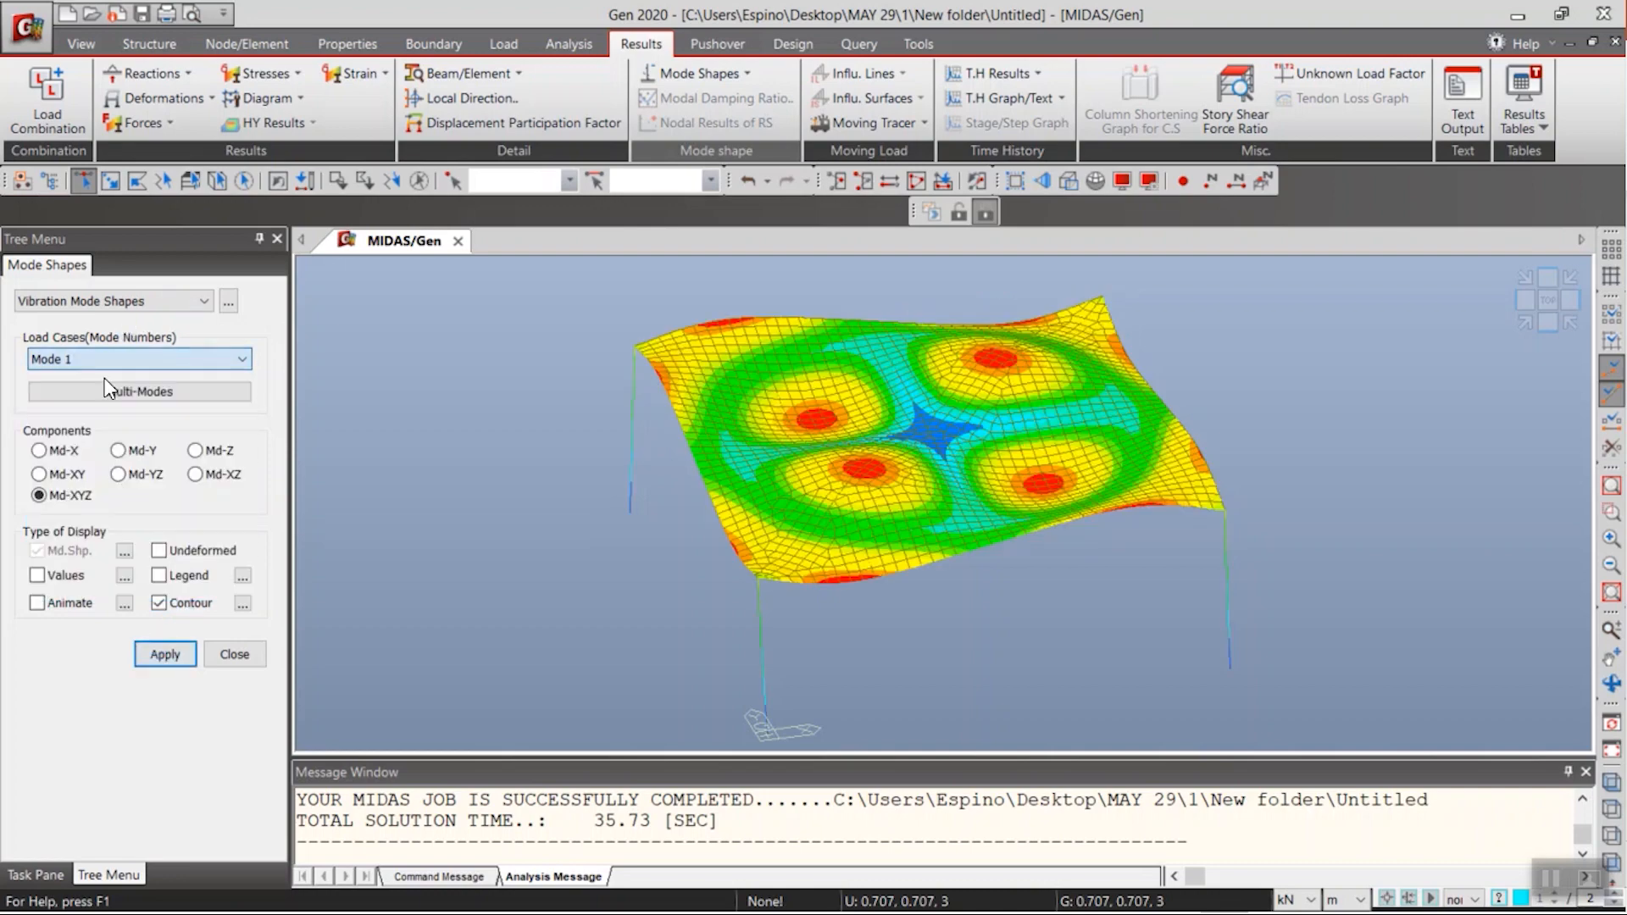
click(163, 653)
- View the contoured vibration mode shapes for Mode 2 and Mode 4
click(127, 358)
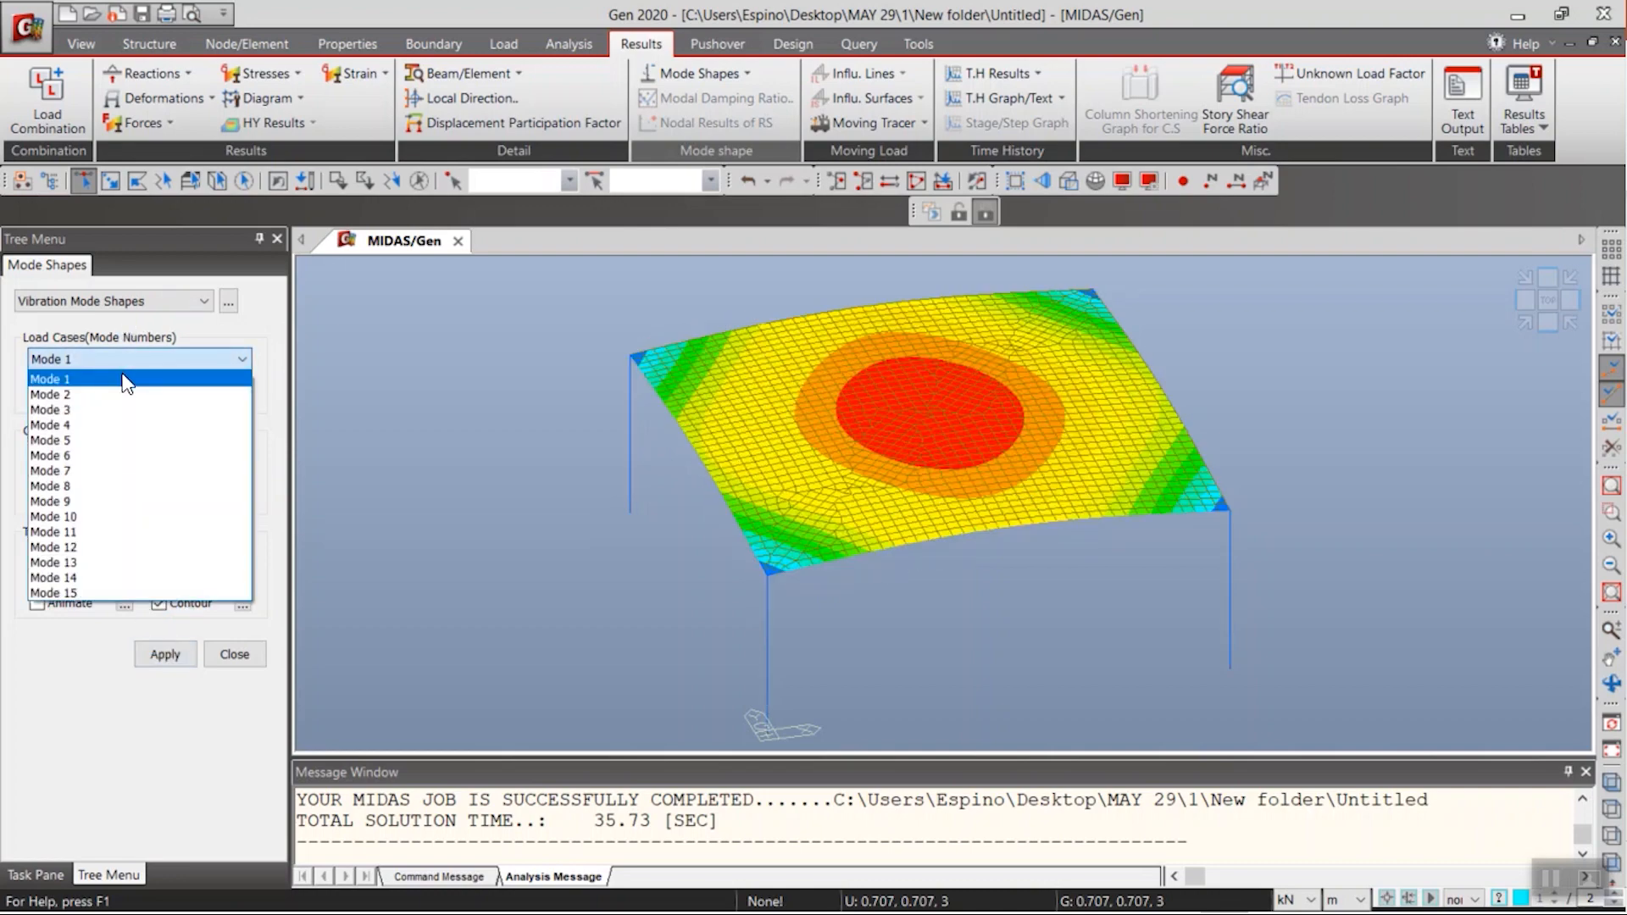
click(115, 394)
click(165, 654)
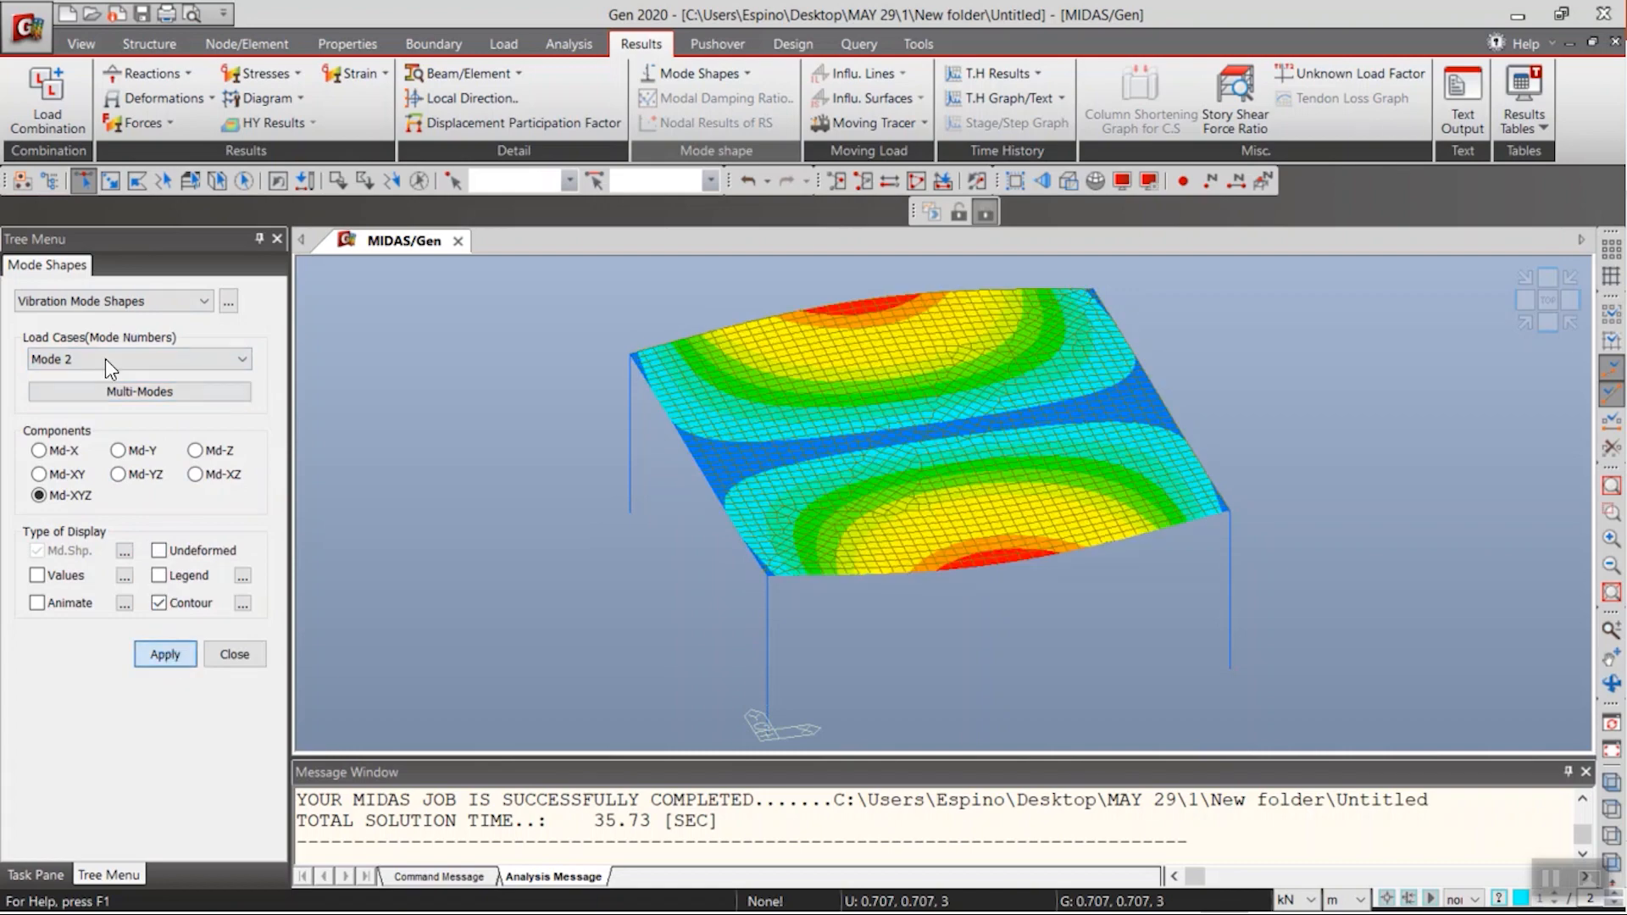
click(106, 358)
click(110, 426)
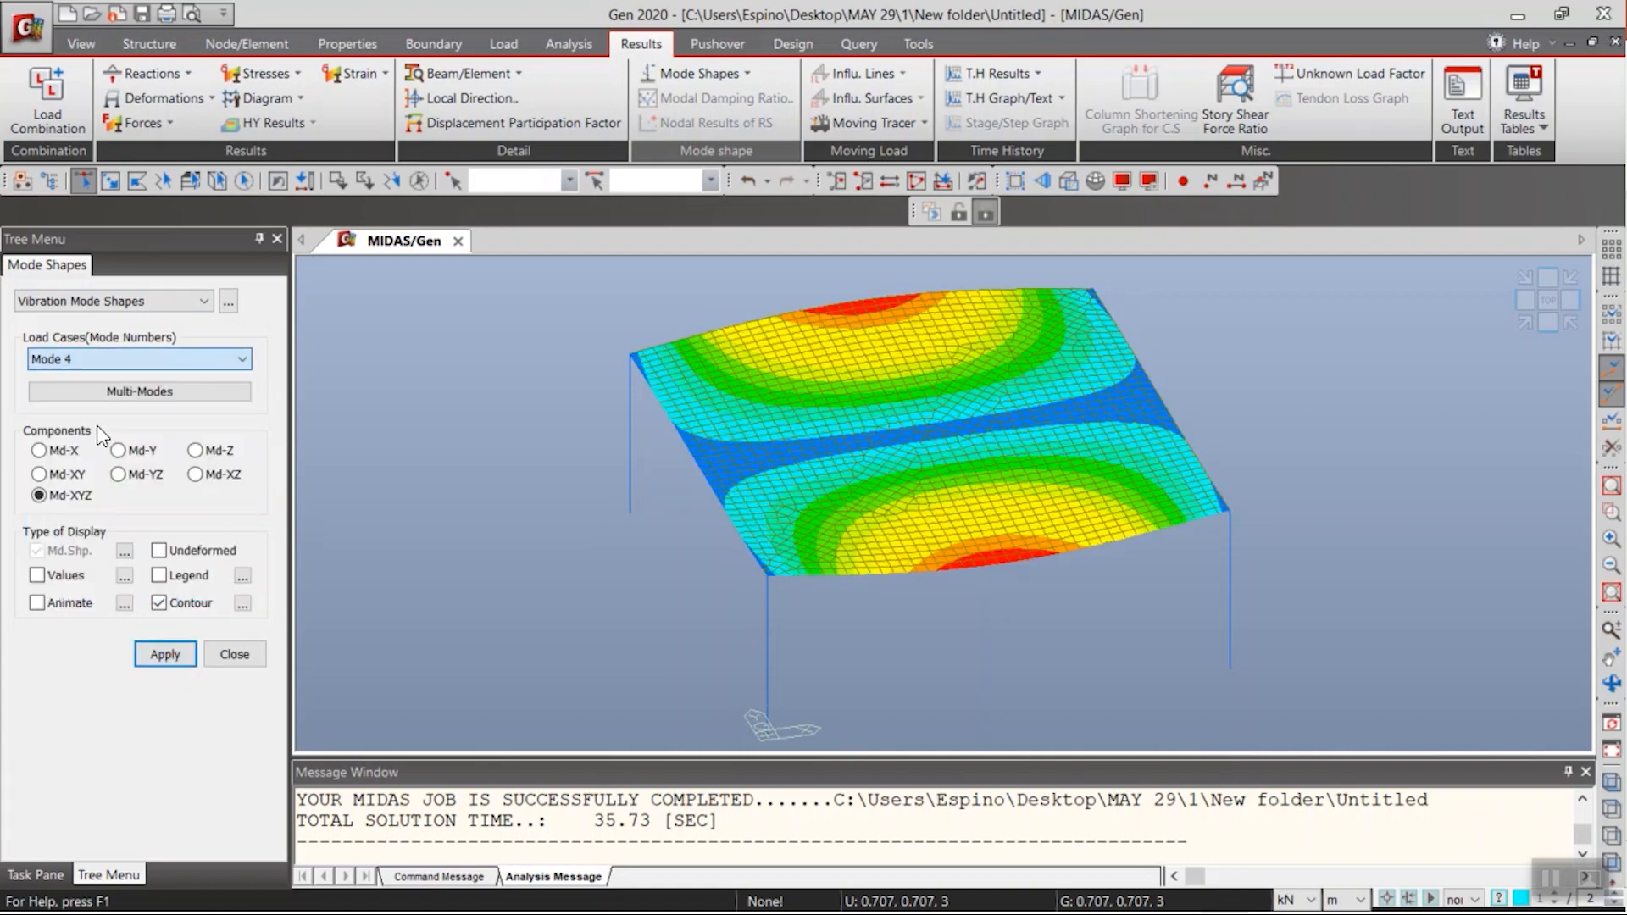
click(146, 654)
- Display the Mode 5 vibration shape and examine the deformed slab from a different angle
click(127, 358)
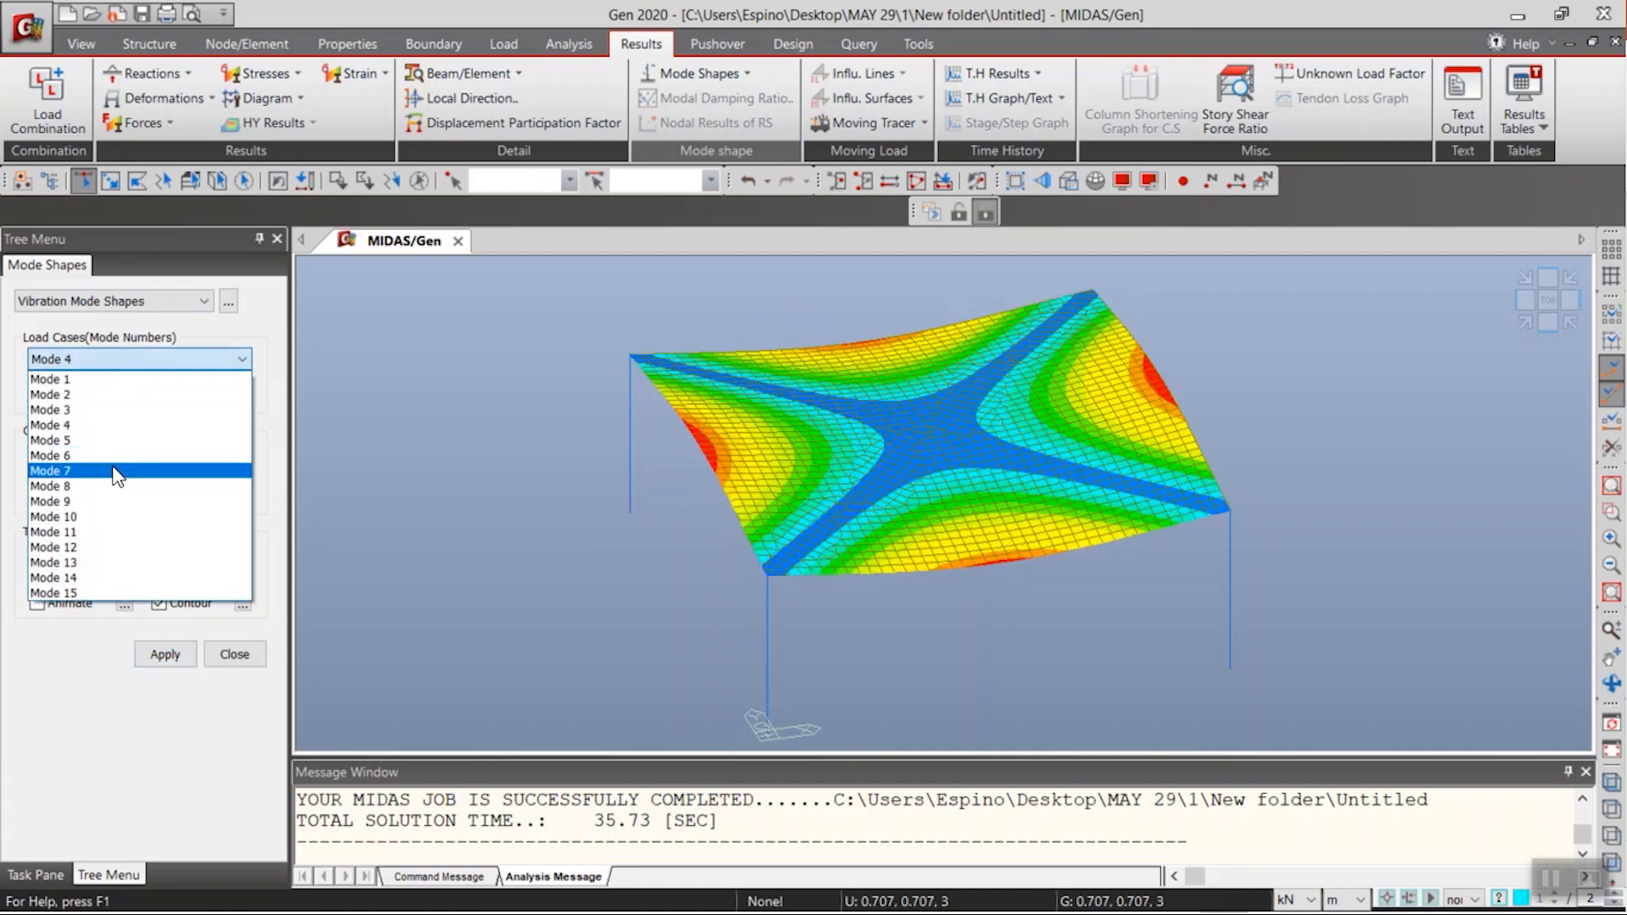
click(110, 439)
click(165, 654)
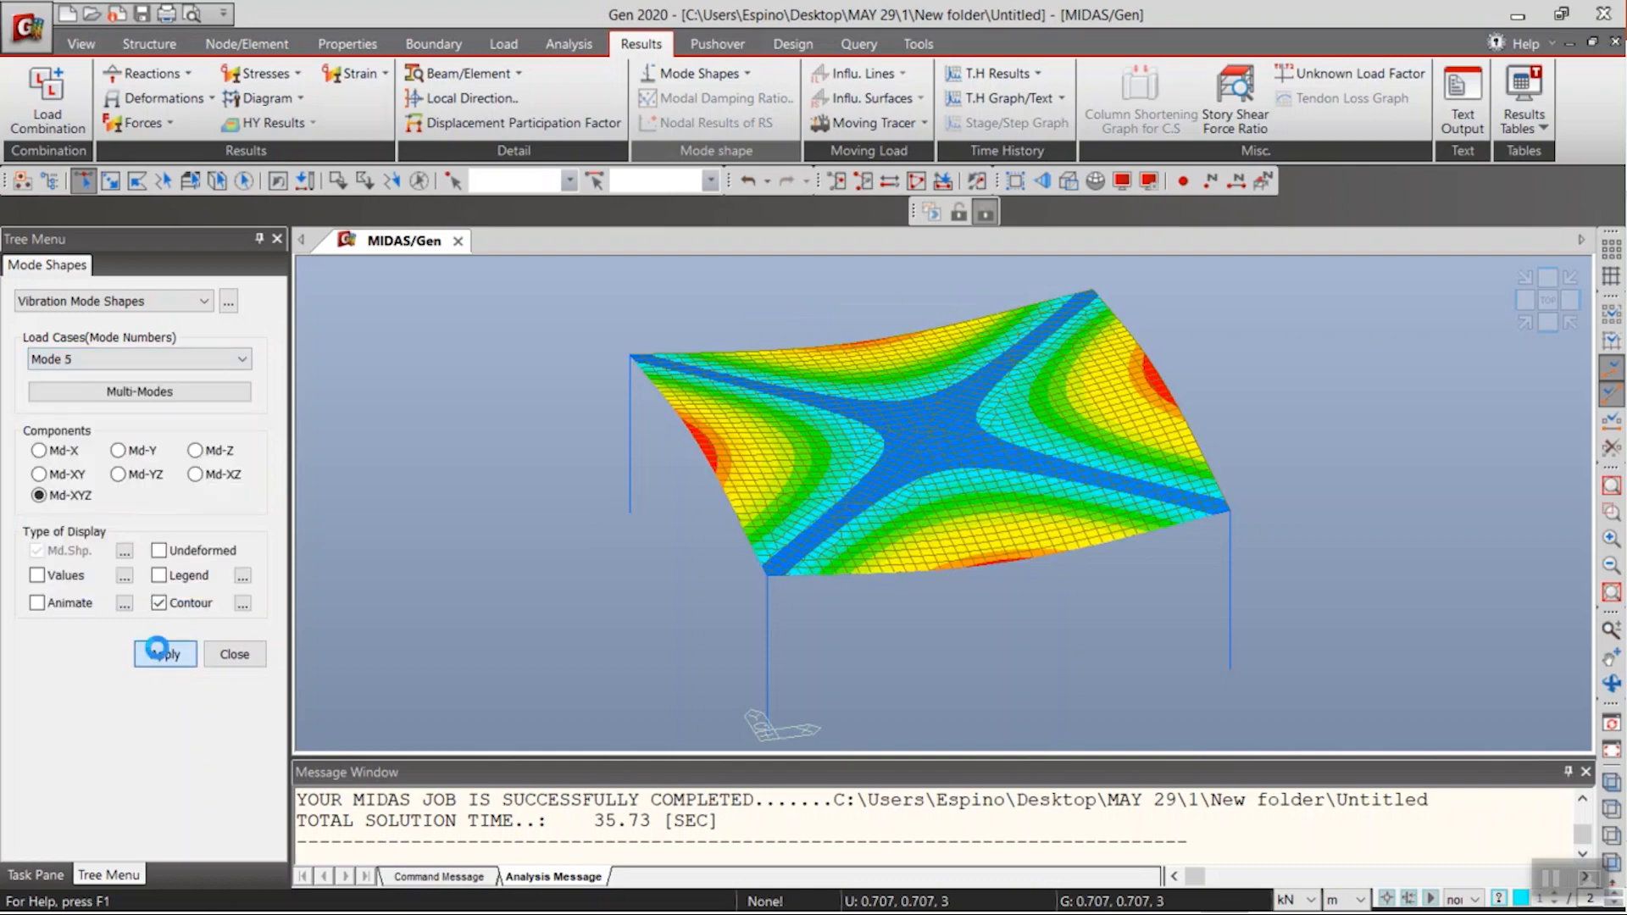
click(113, 361)
click(426, 516)
middle_drag(671, 513, 841, 553)
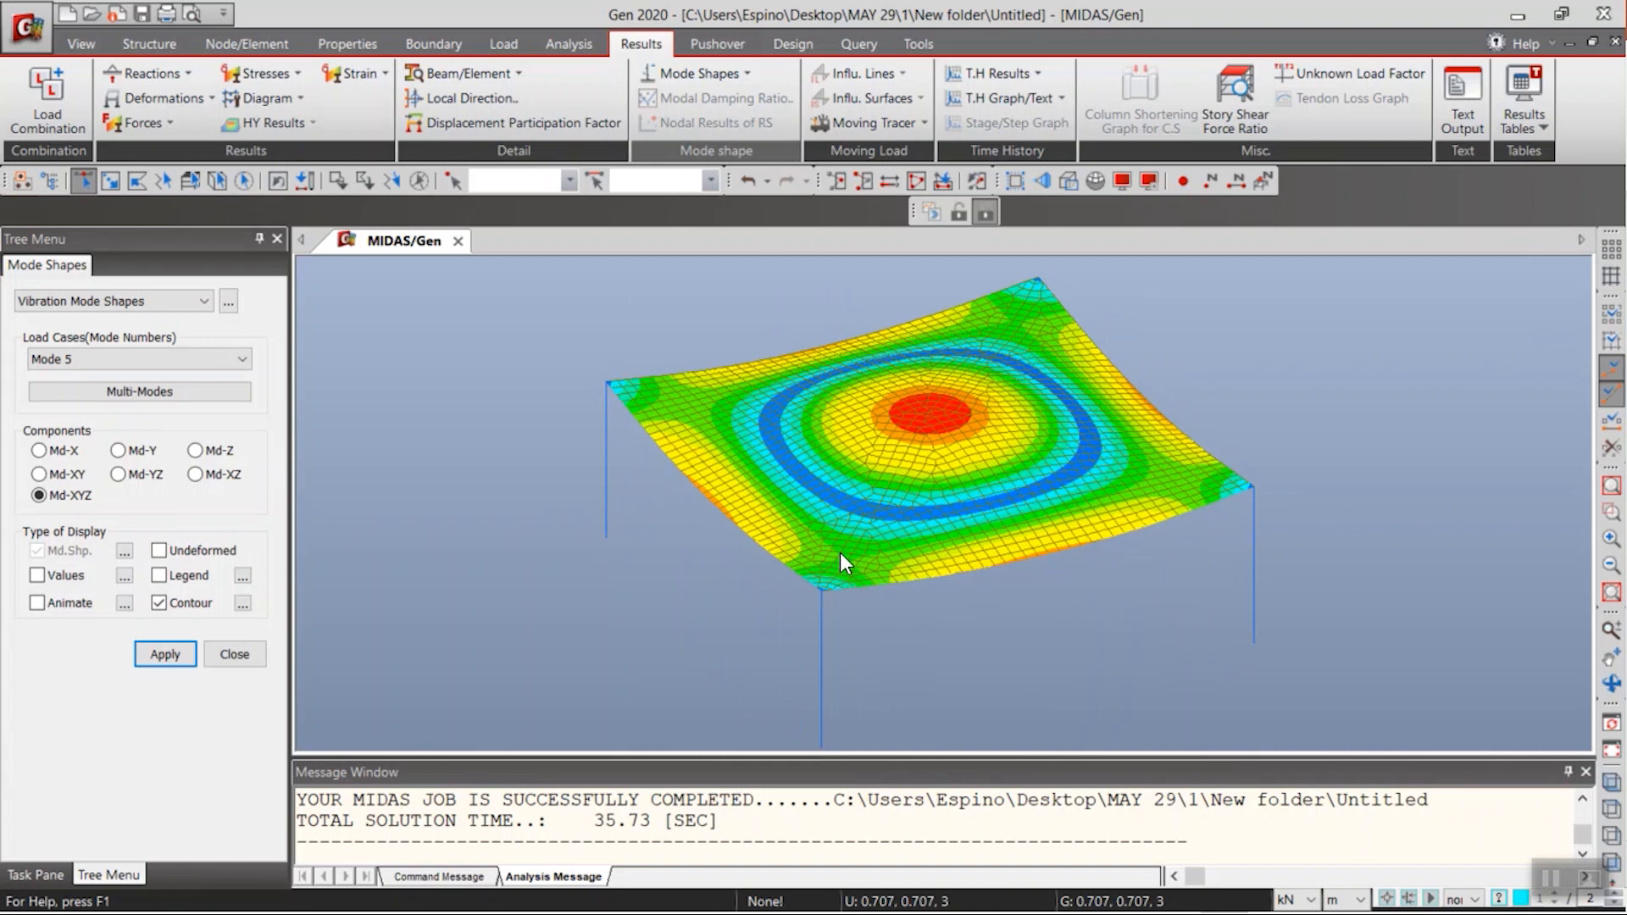
scroll(840, 553, down, 3)
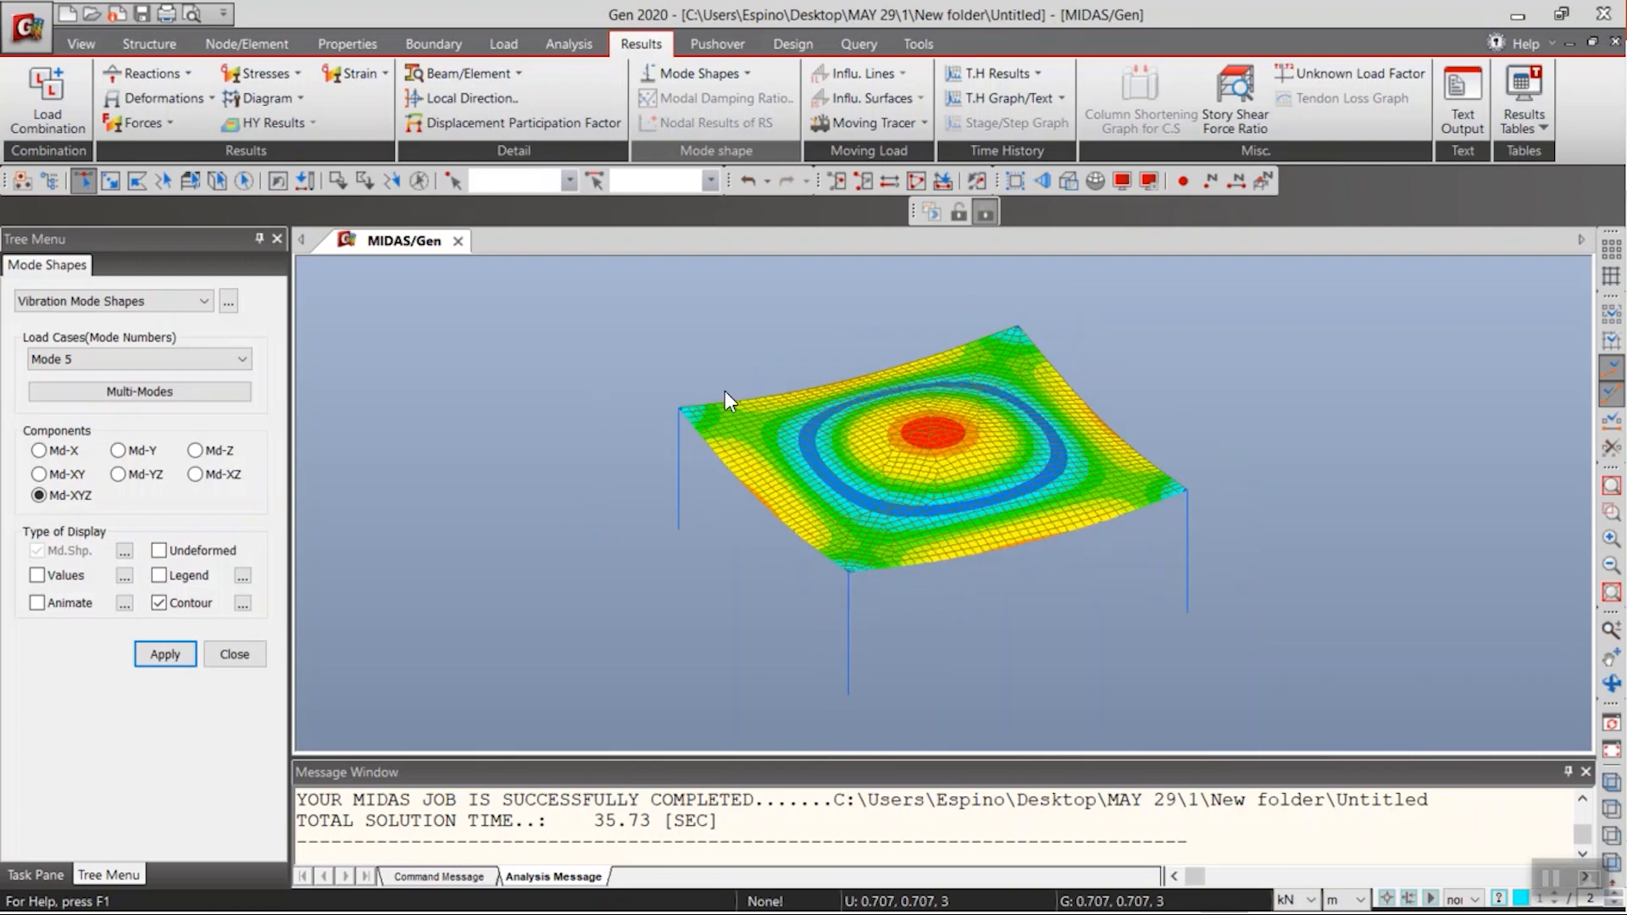
scroll(727, 465, up, 5)
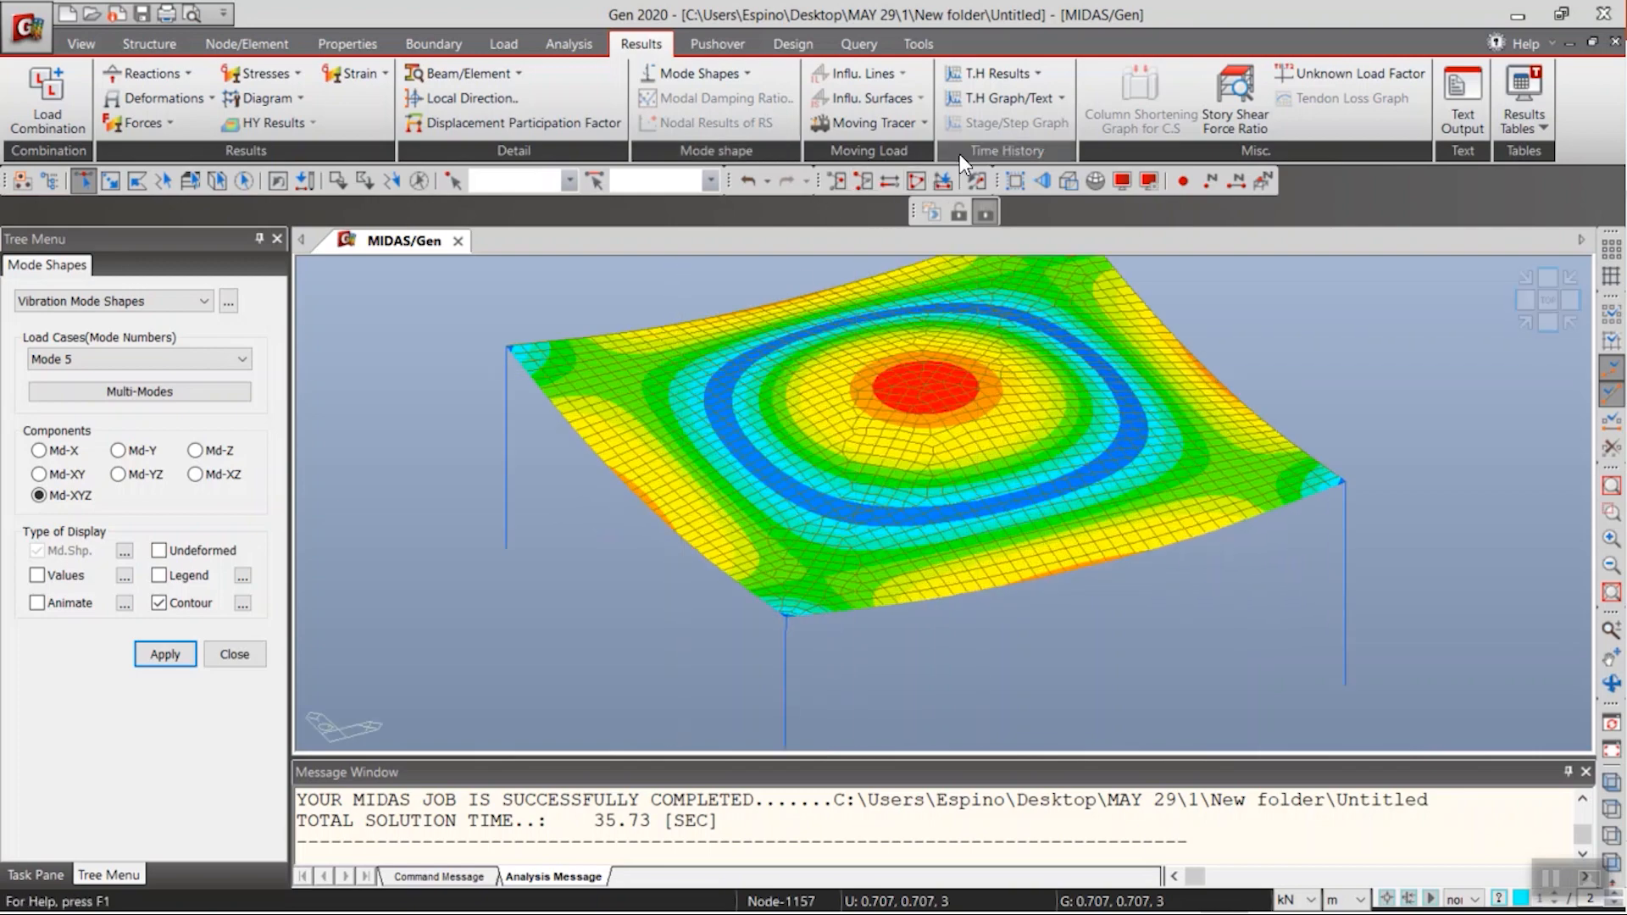
- Start Time History Text for node displacement results with the output type Maximum & Minimum
click(1063, 100)
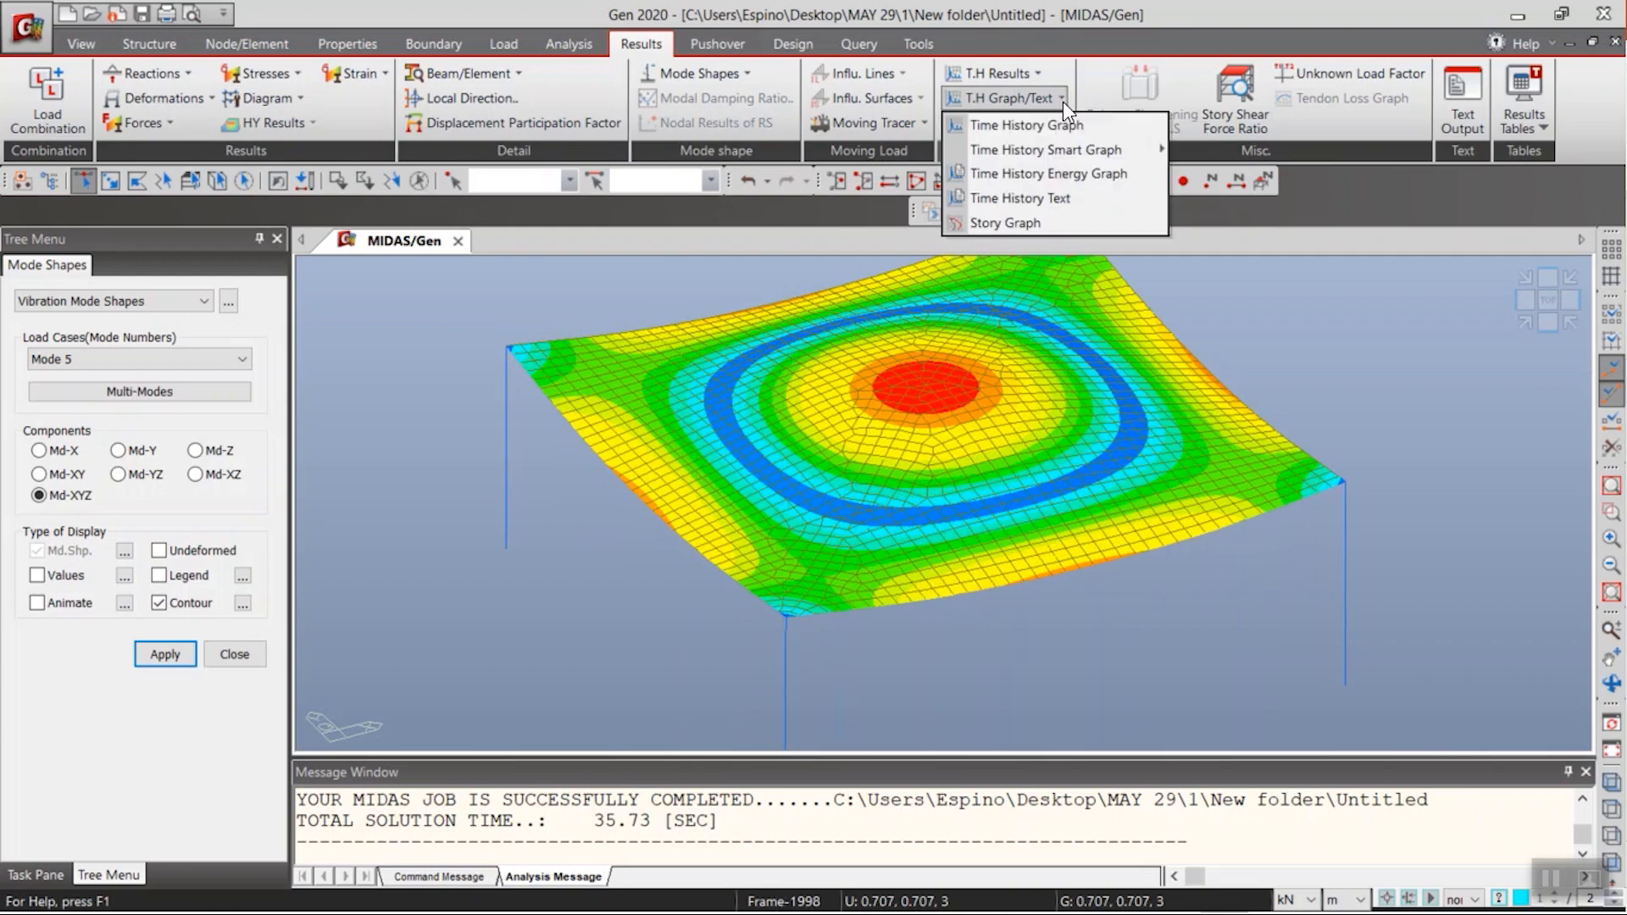
mouse_move(1053, 149)
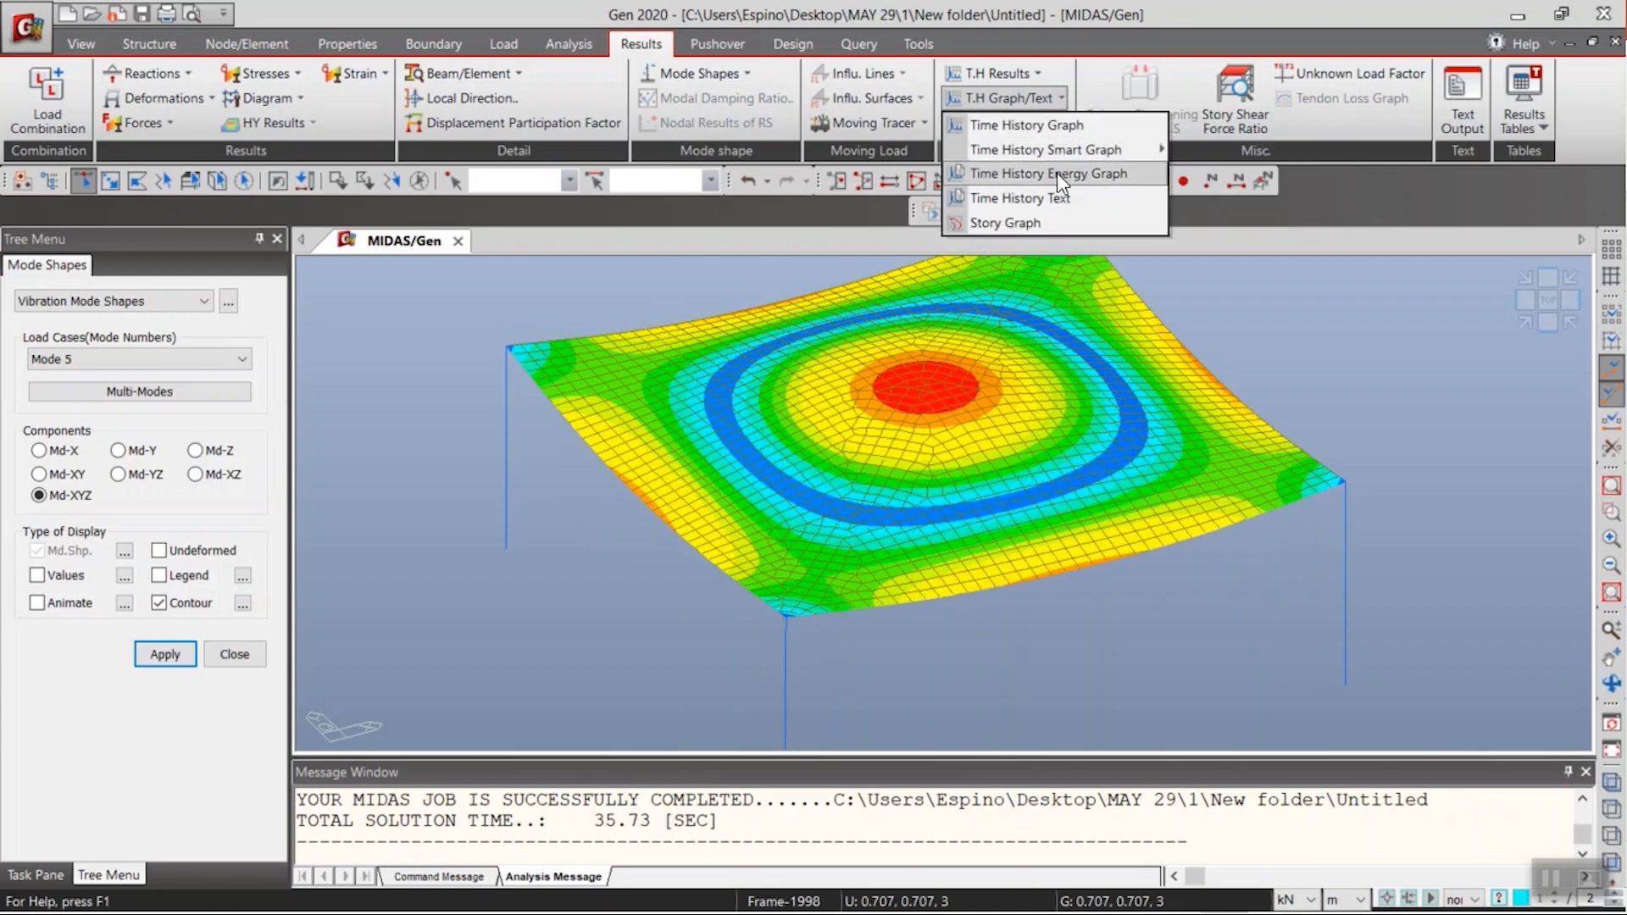
click(1056, 196)
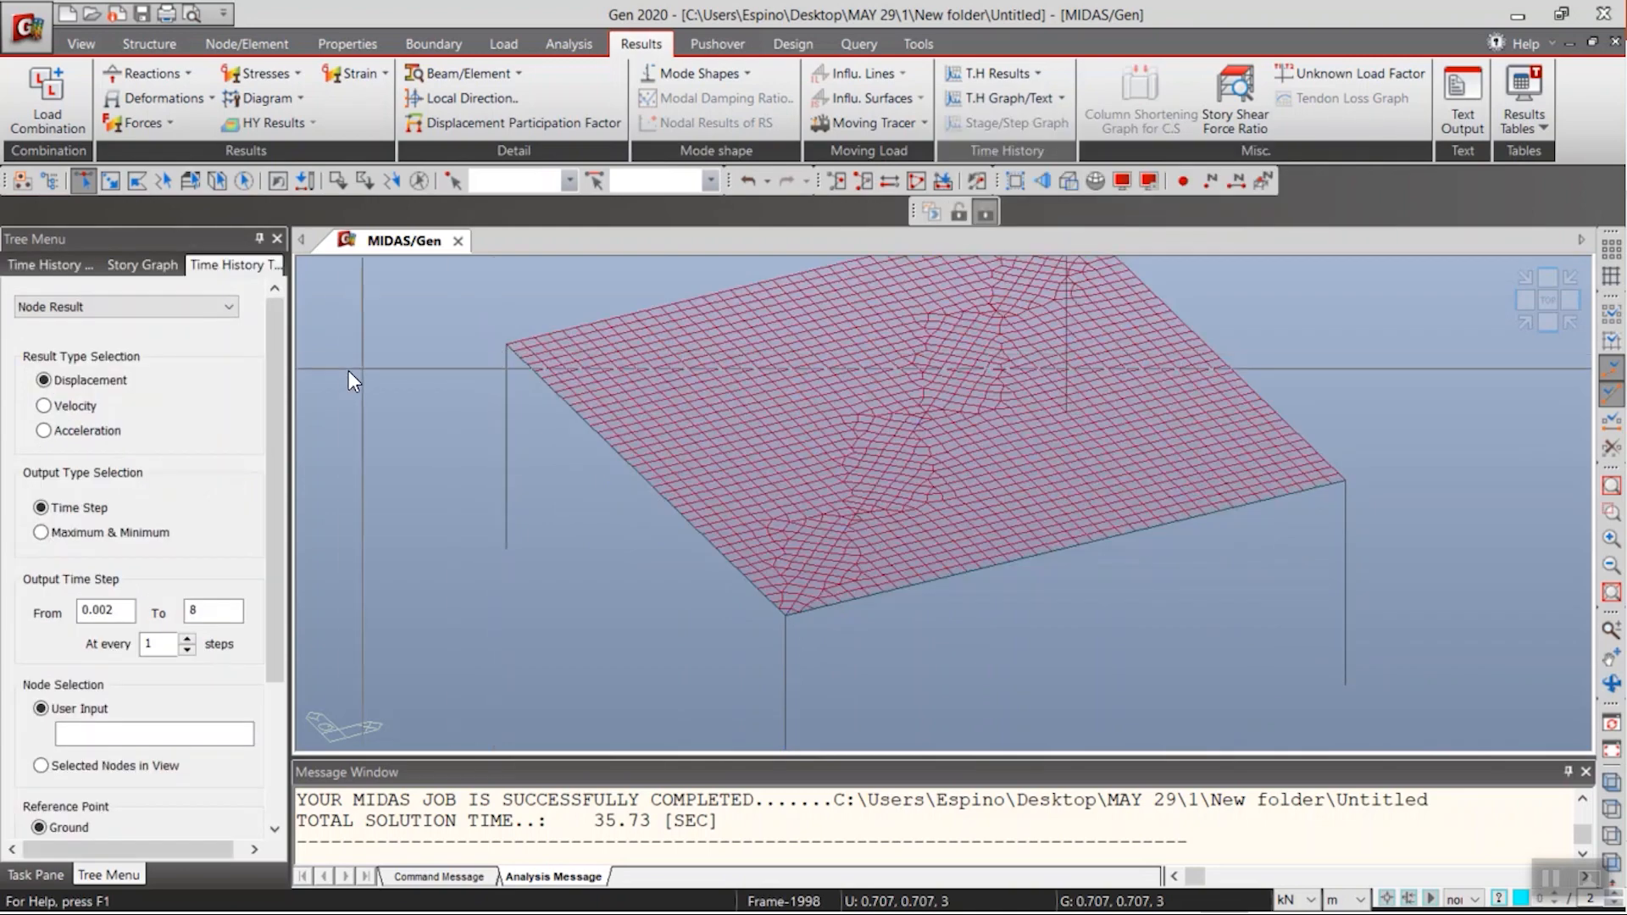
drag(293, 327, 359, 361)
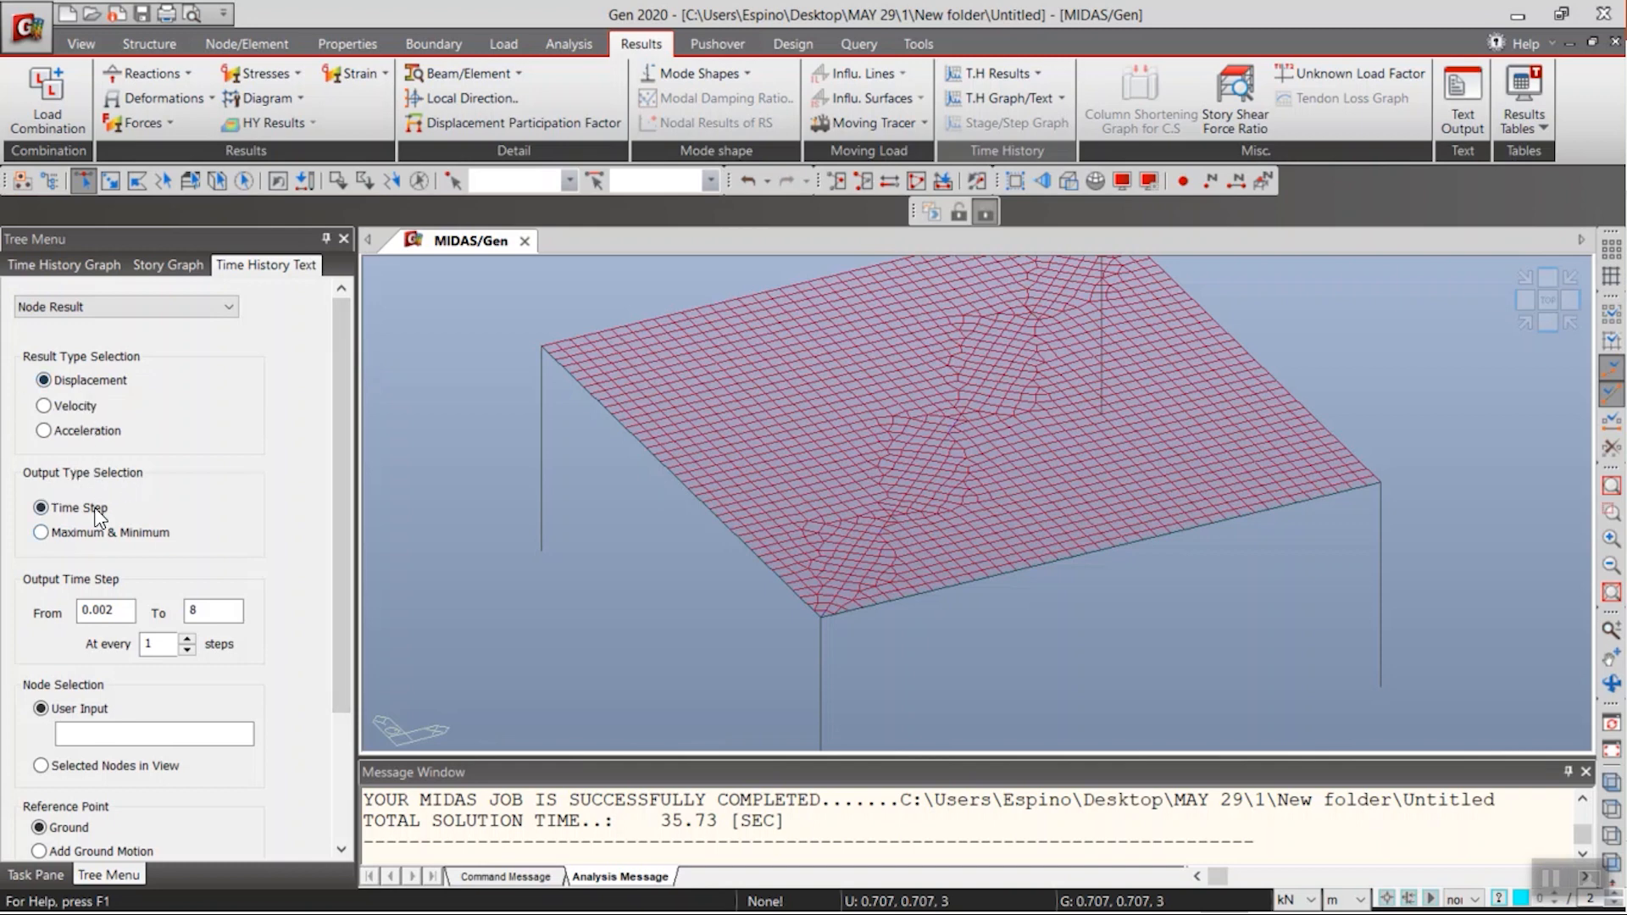
click(73, 536)
drag(334, 642, 313, 770)
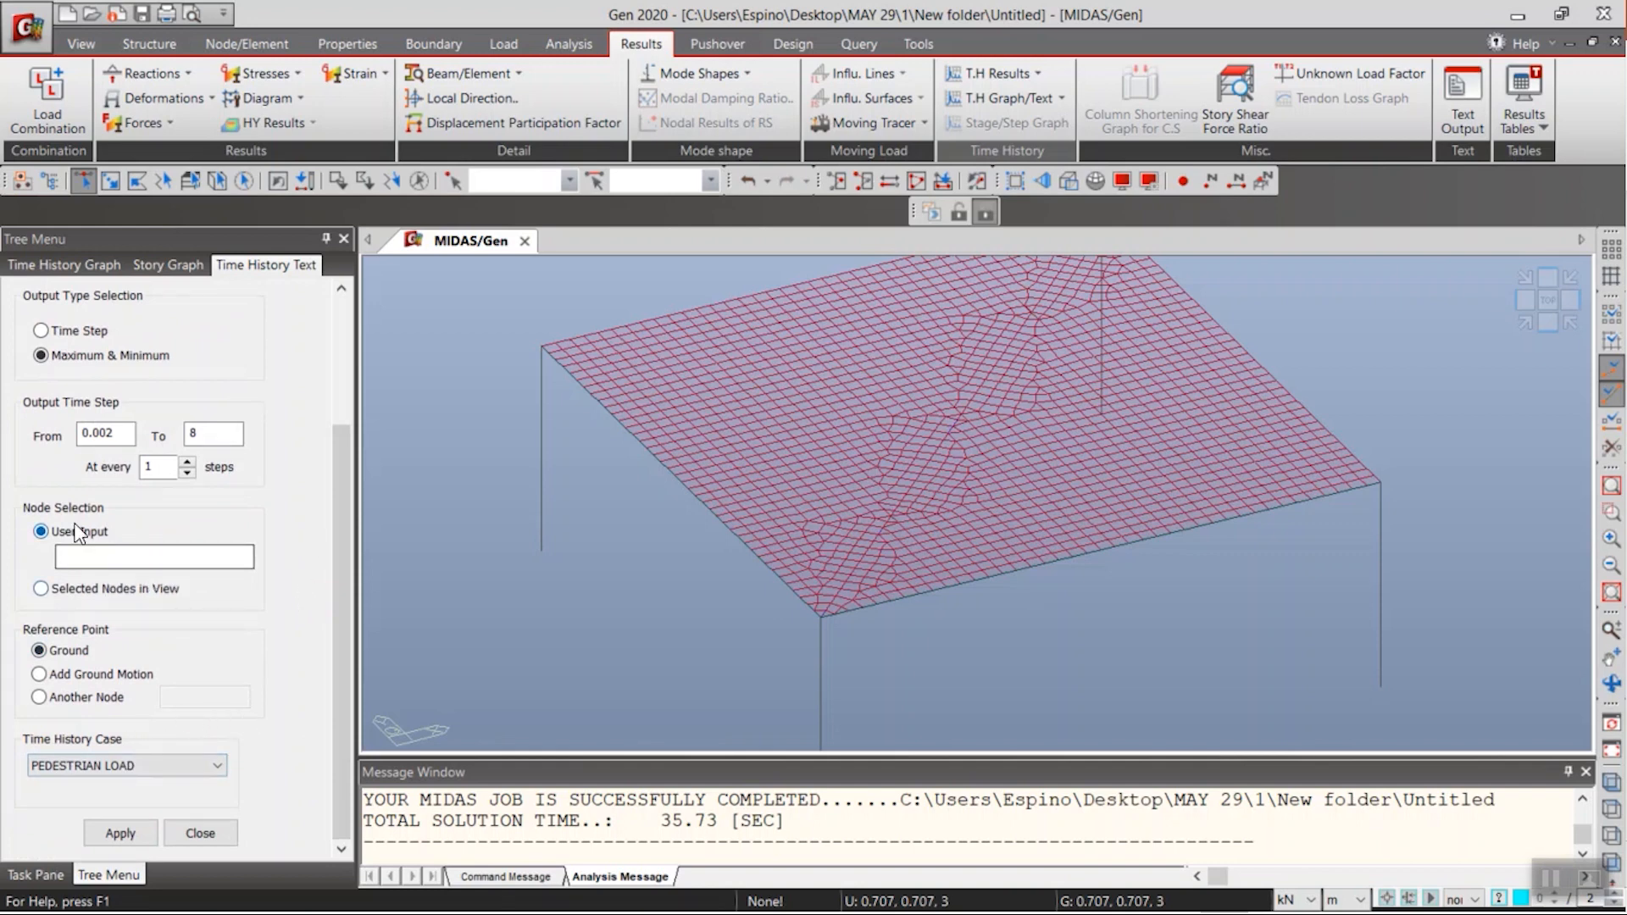
- Take the nodes from those selected in view and select the slab's interior nodes in plan, leaving out its edge strips
click(82, 590)
click(1557, 296)
drag(790, 313, 1162, 699)
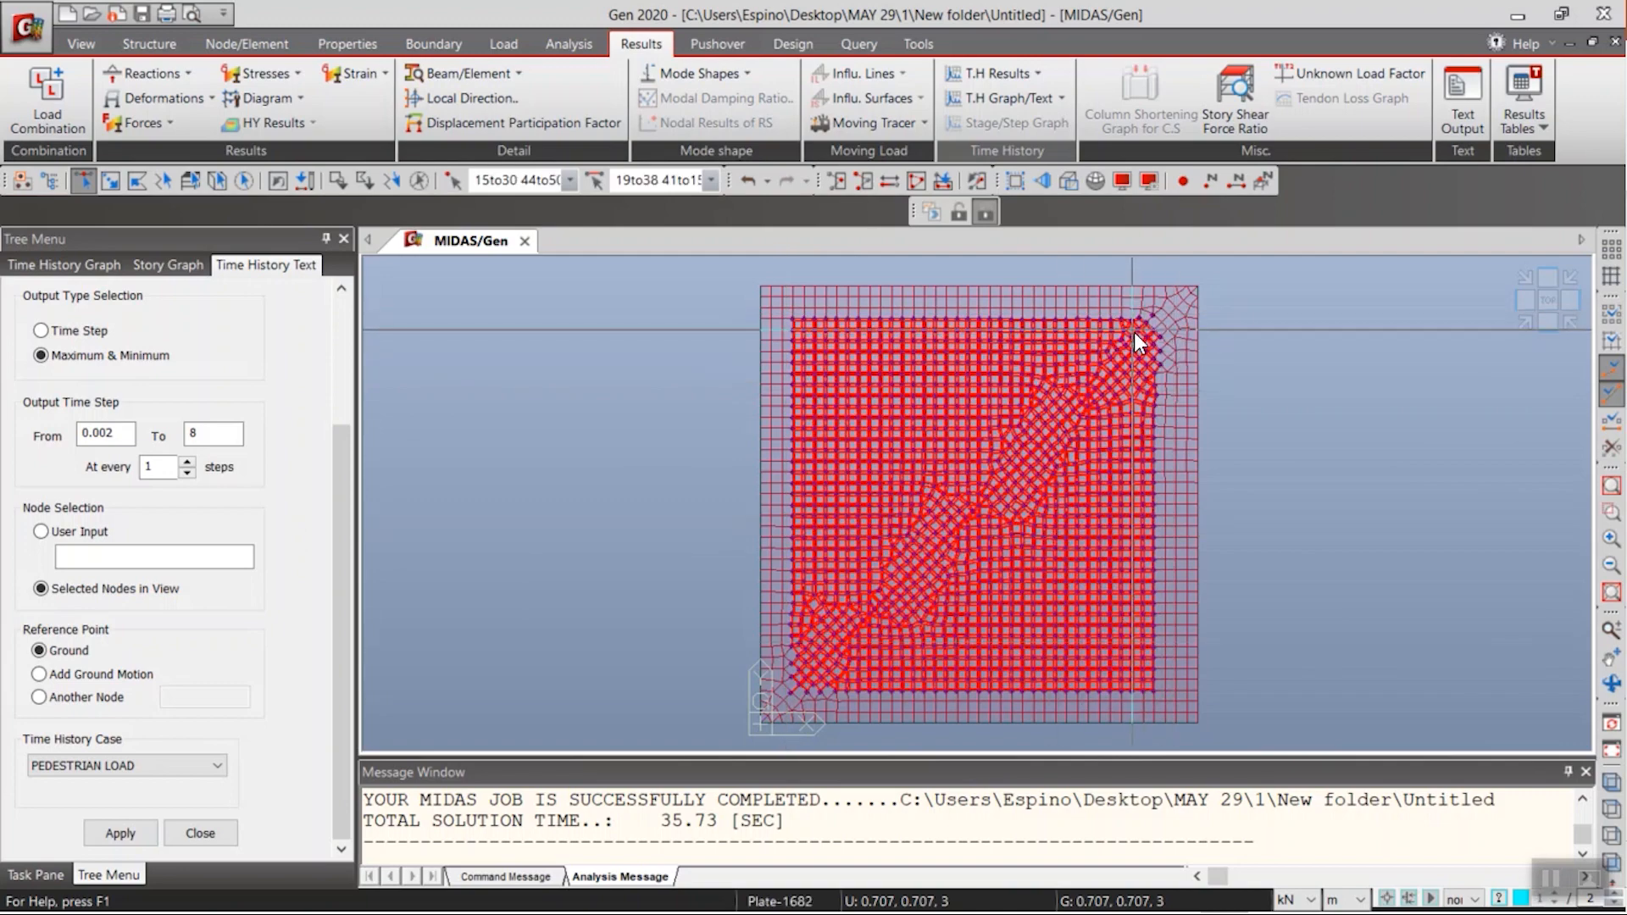
mouse_move(1135, 333)
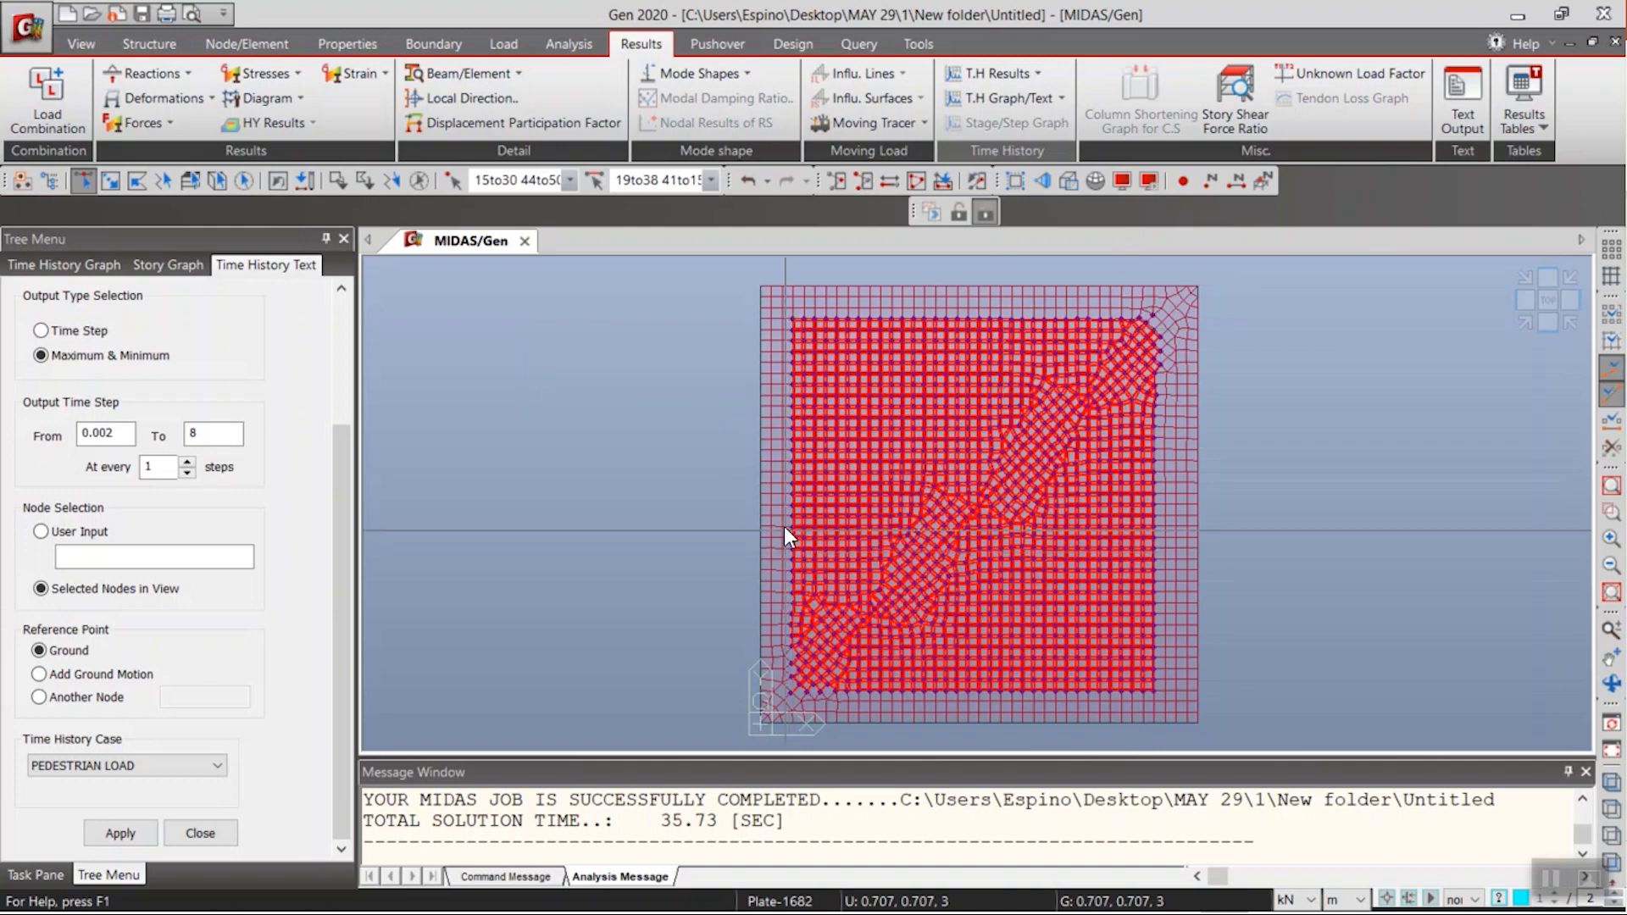
drag(338, 466, 310, 332)
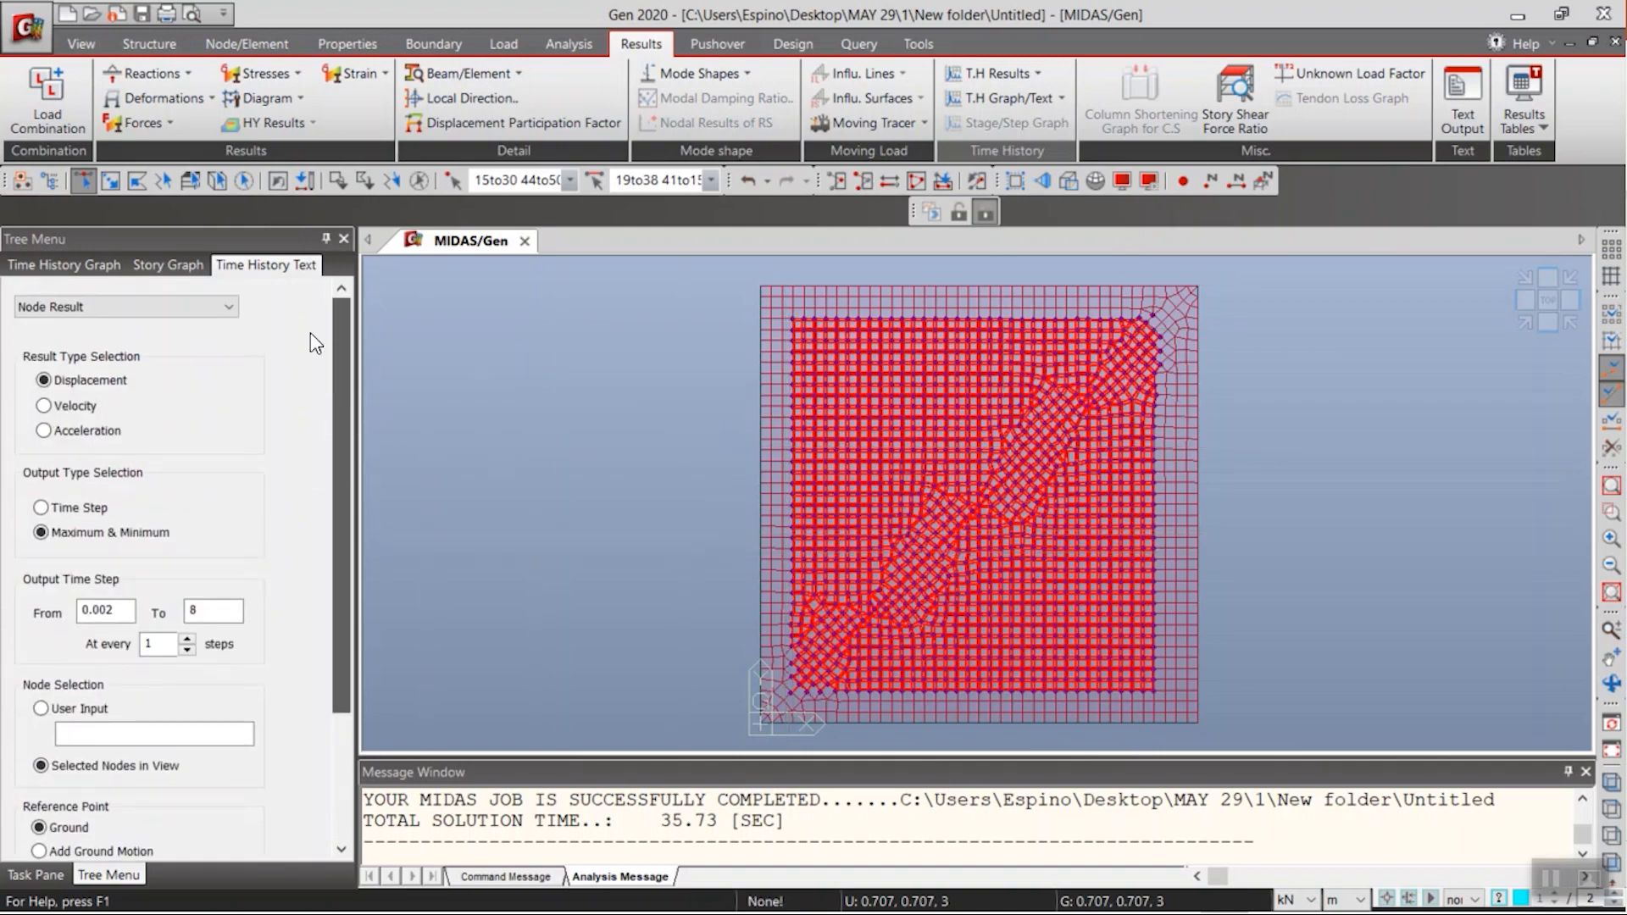
drag(342, 425, 306, 661)
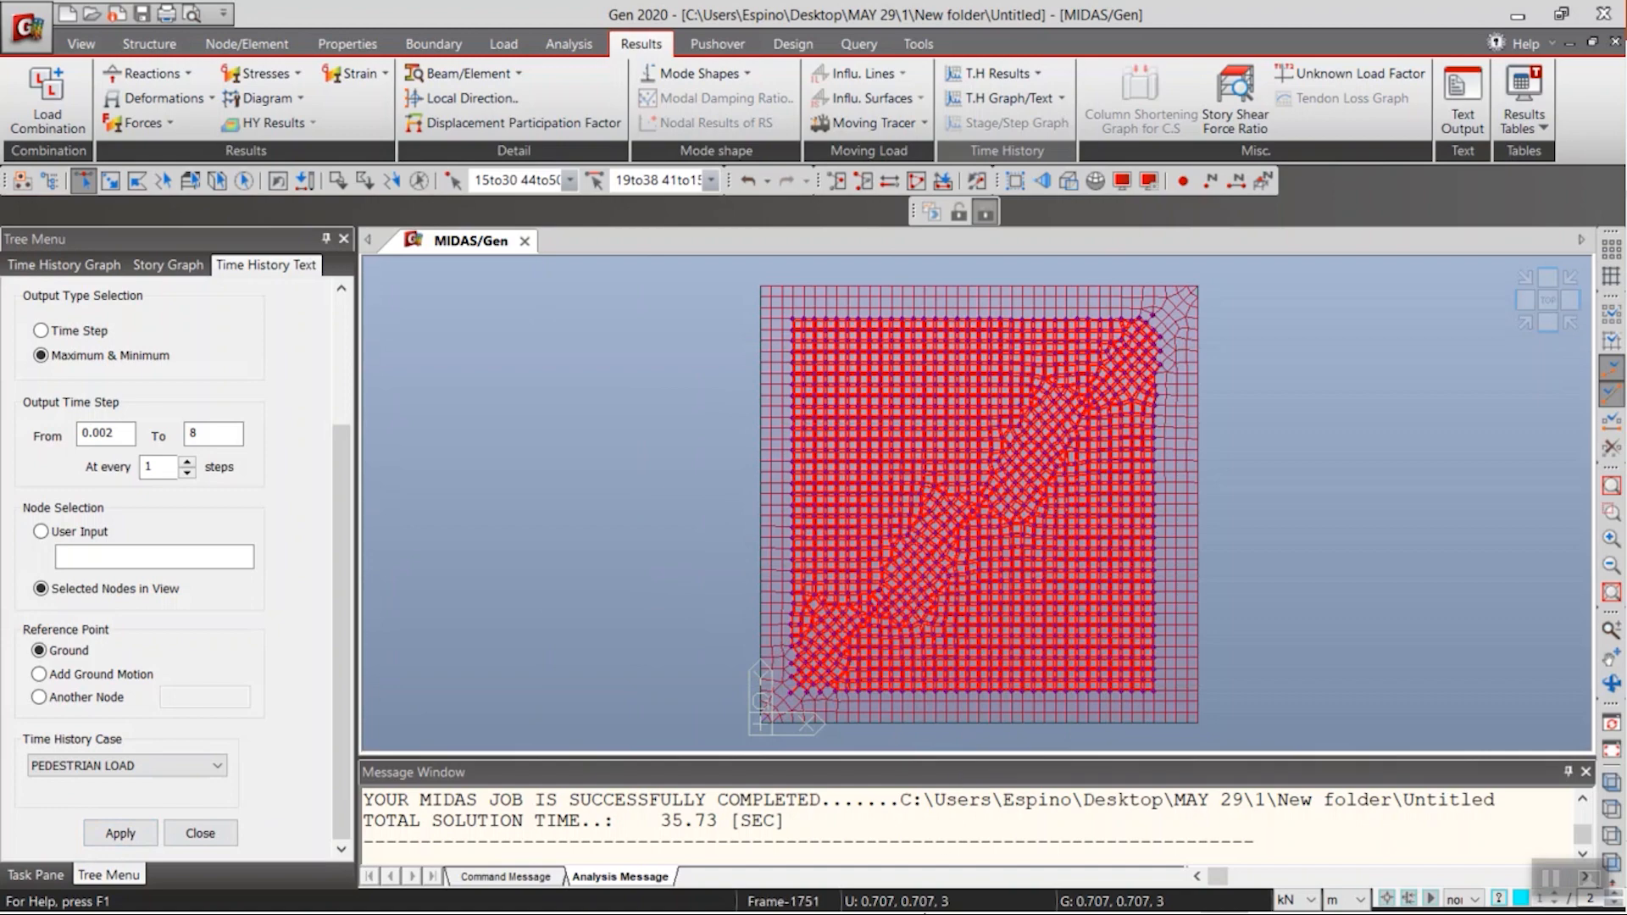
- Switch to the Untitled3 model, view its acceleration results in MIDAS/Text Editor, and minimise both windows
key(alt+Tab)
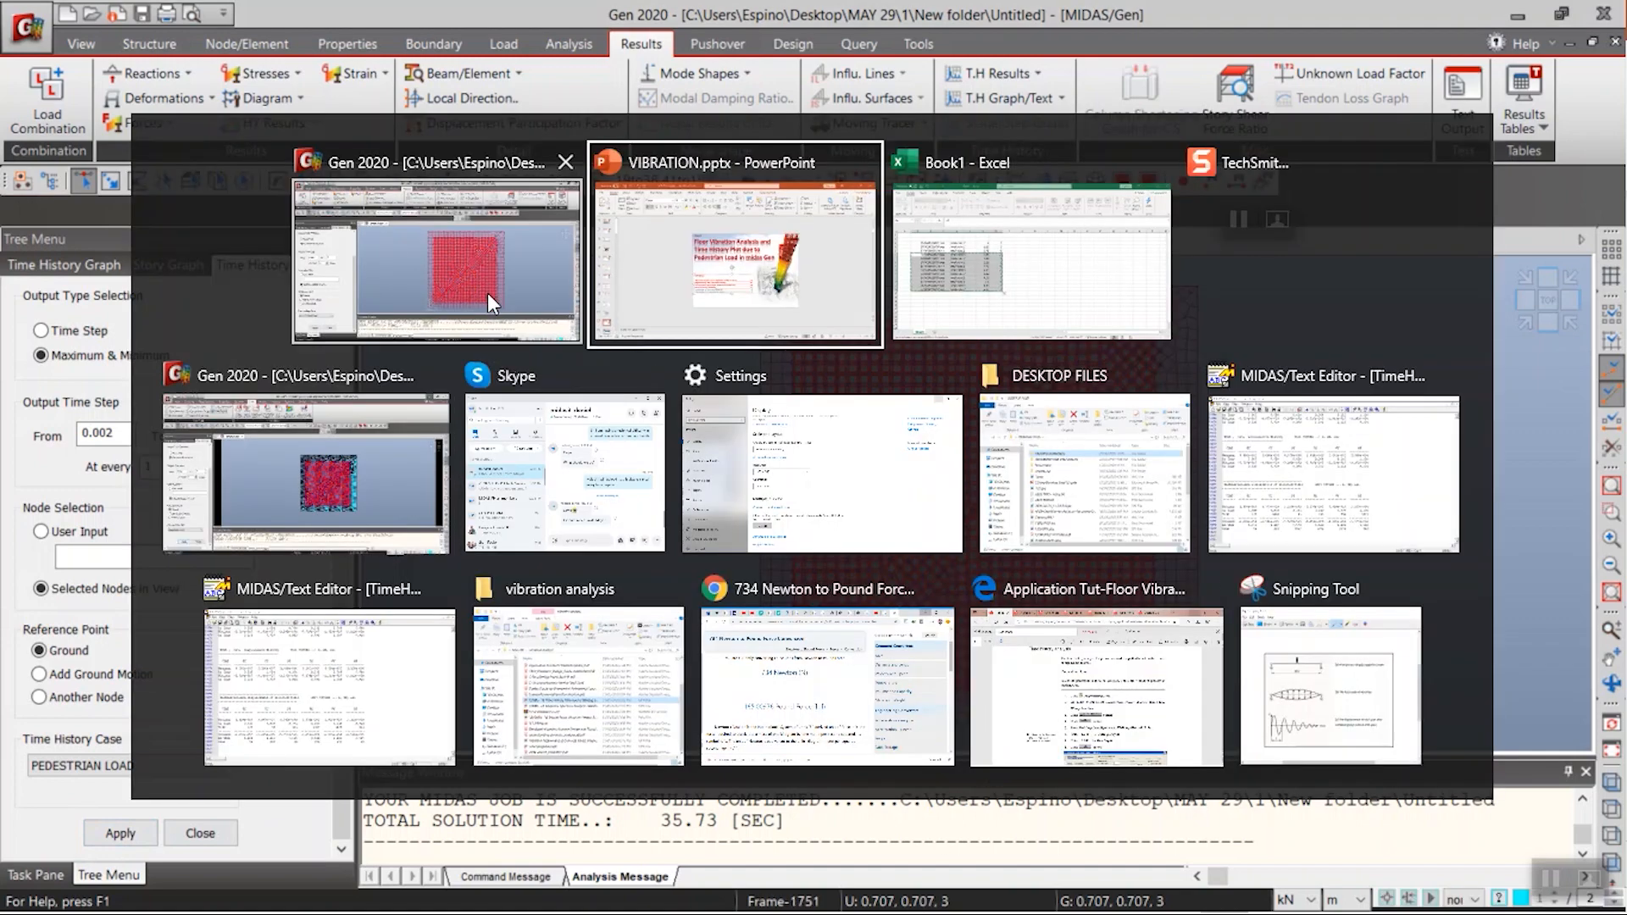
click(329, 490)
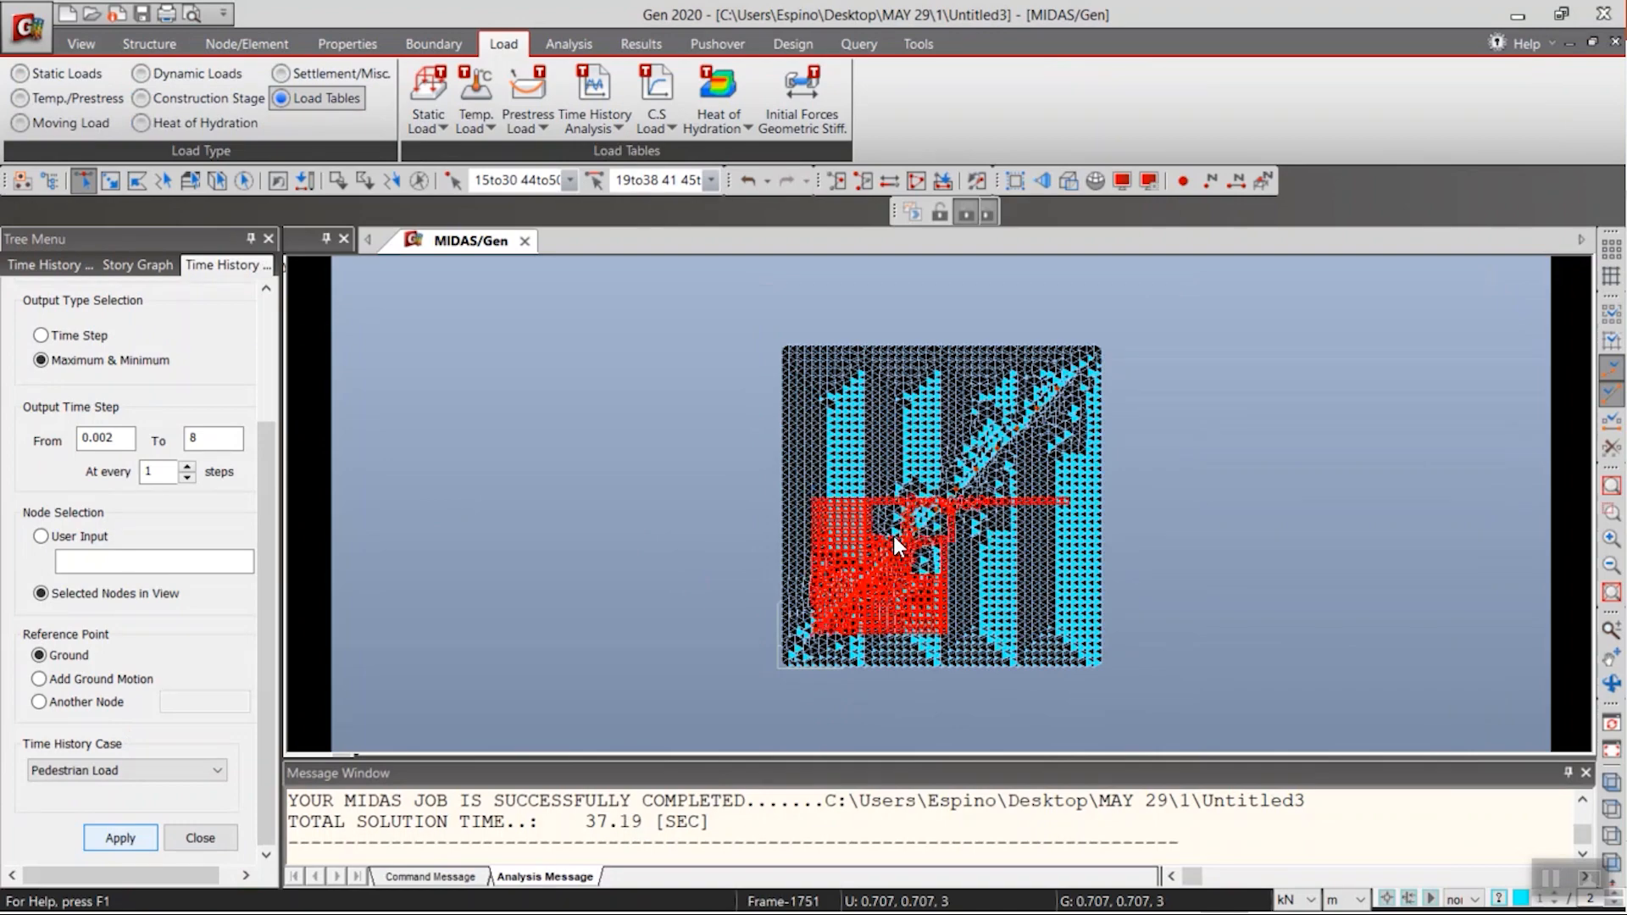
key(alt+Tab)
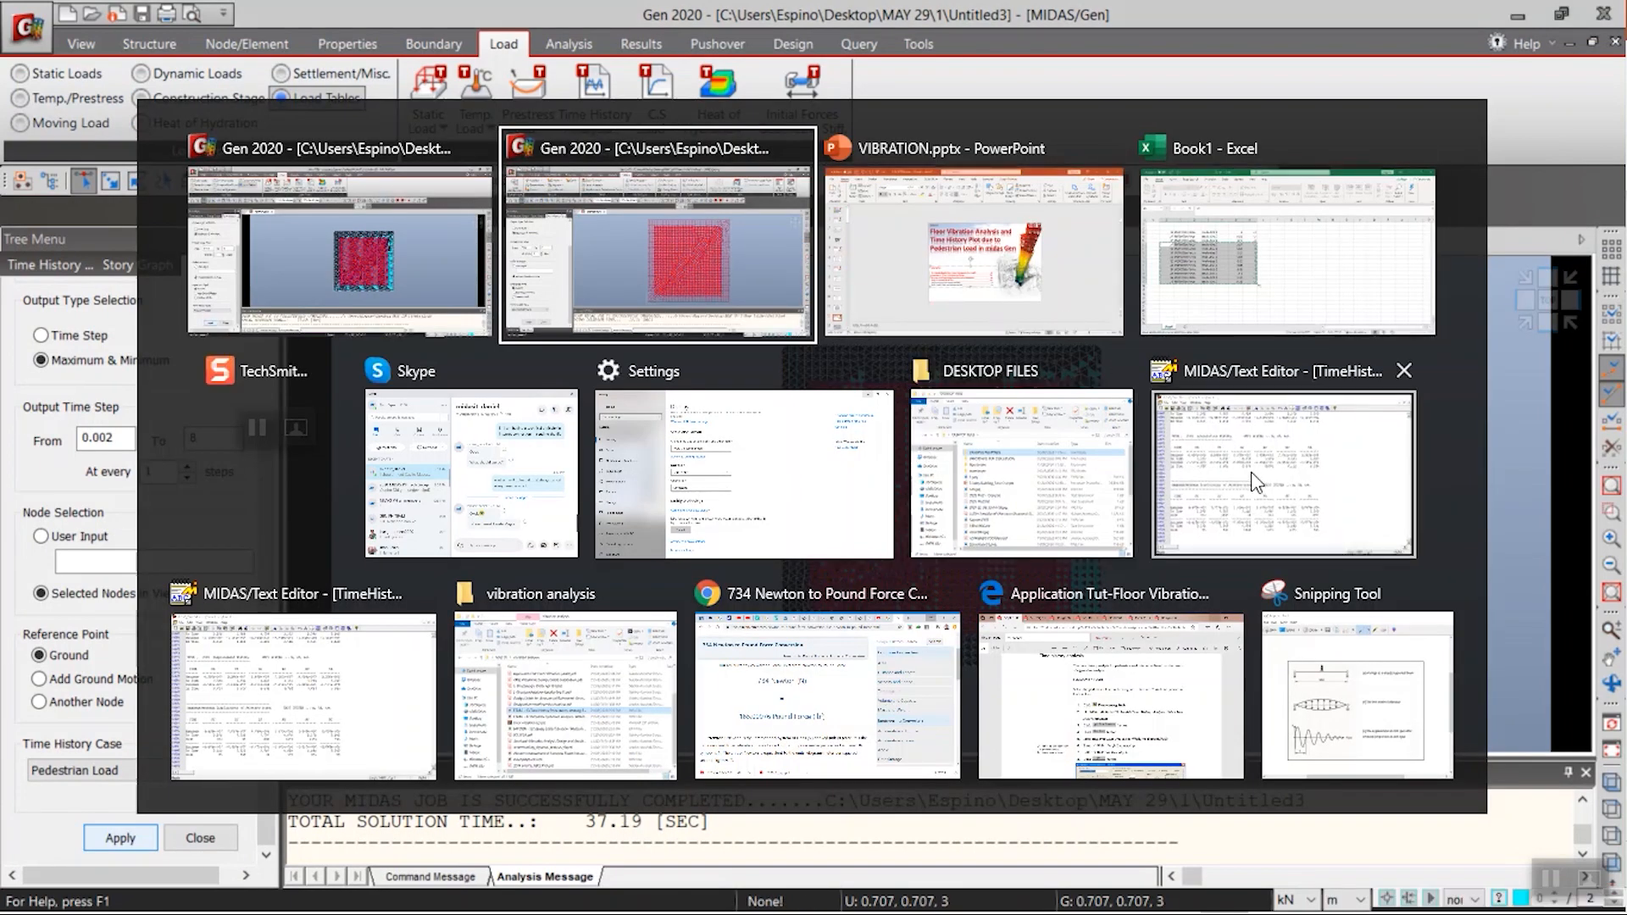
click(1257, 483)
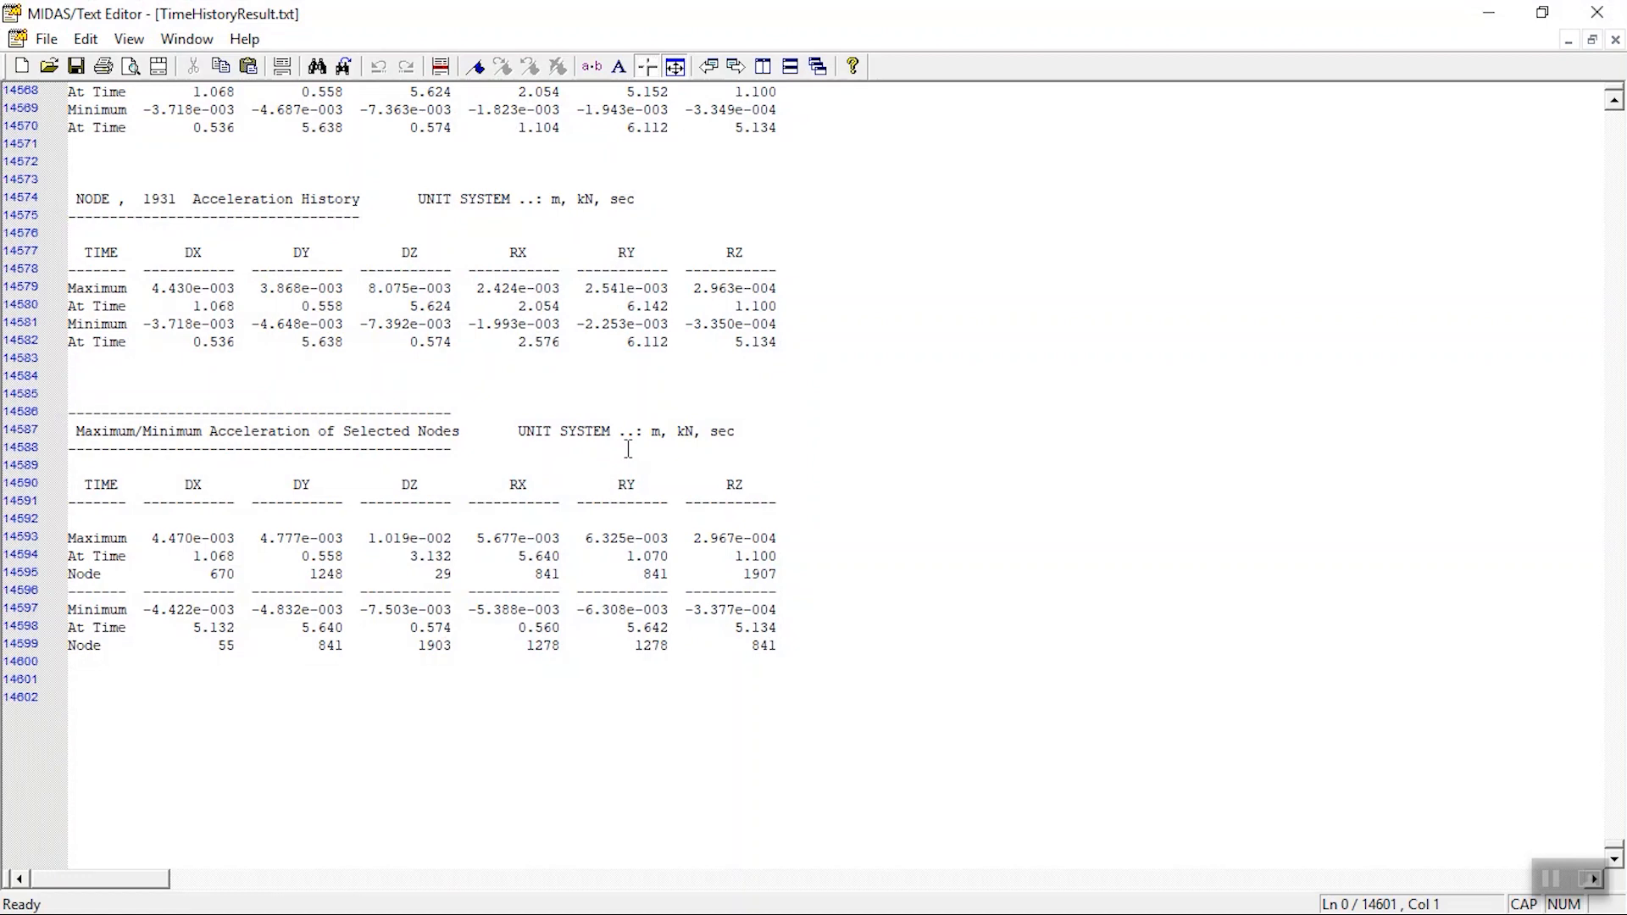
click(1488, 13)
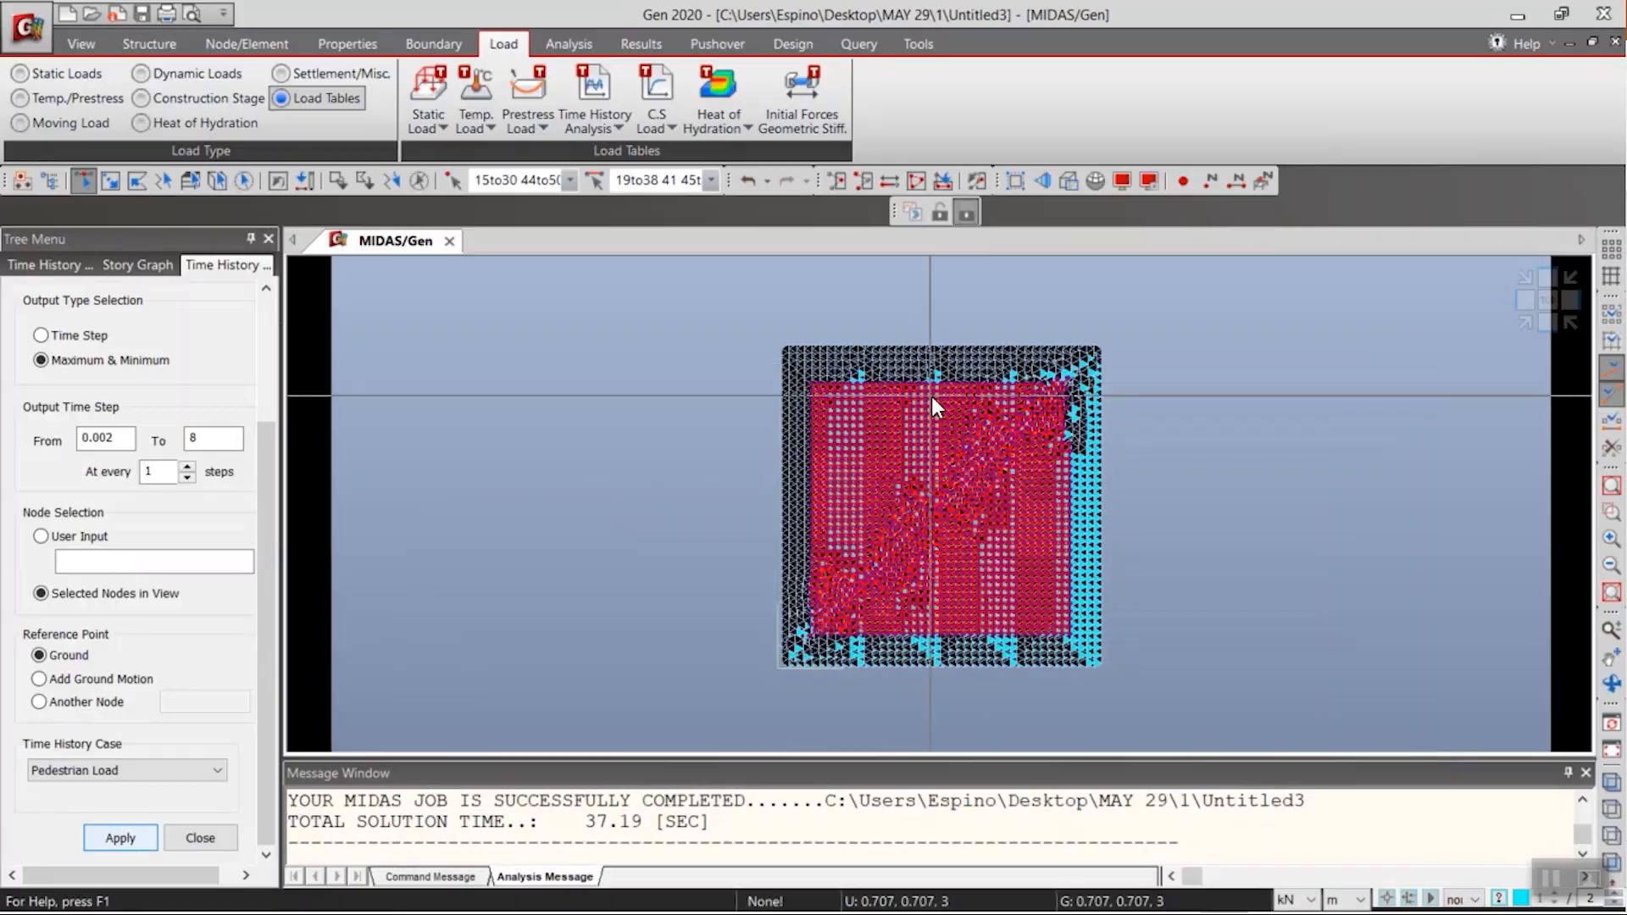
click(1513, 22)
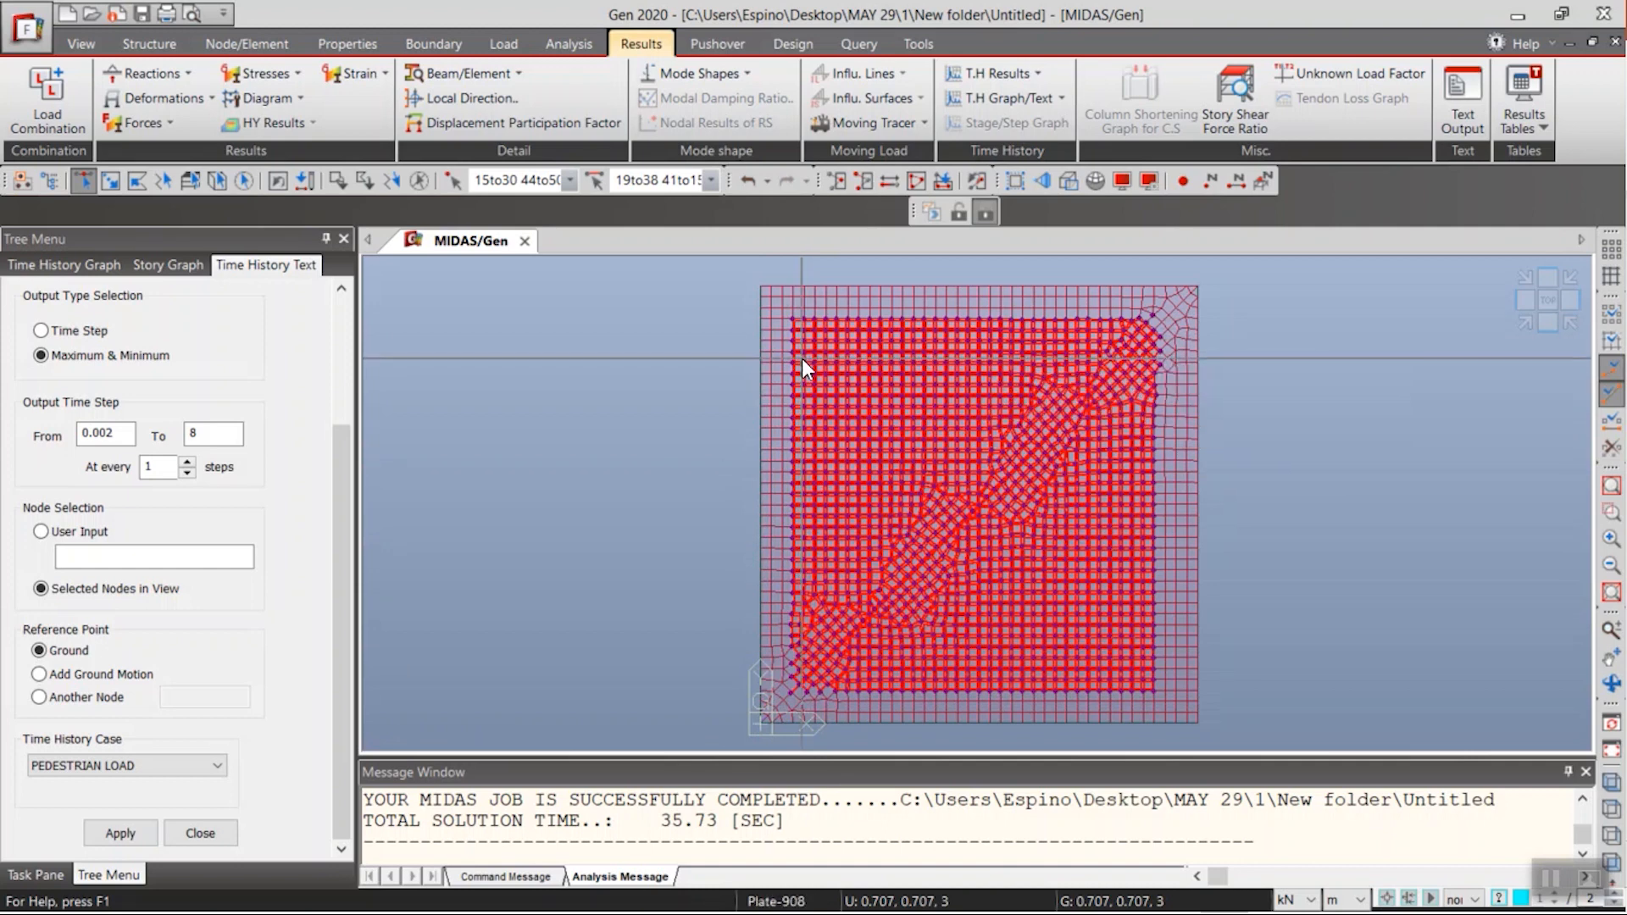
- Switch to the MIDAS/Text Editor window with the displacement results and look through the nodal histories from beginning to end
key(alt+Tab)
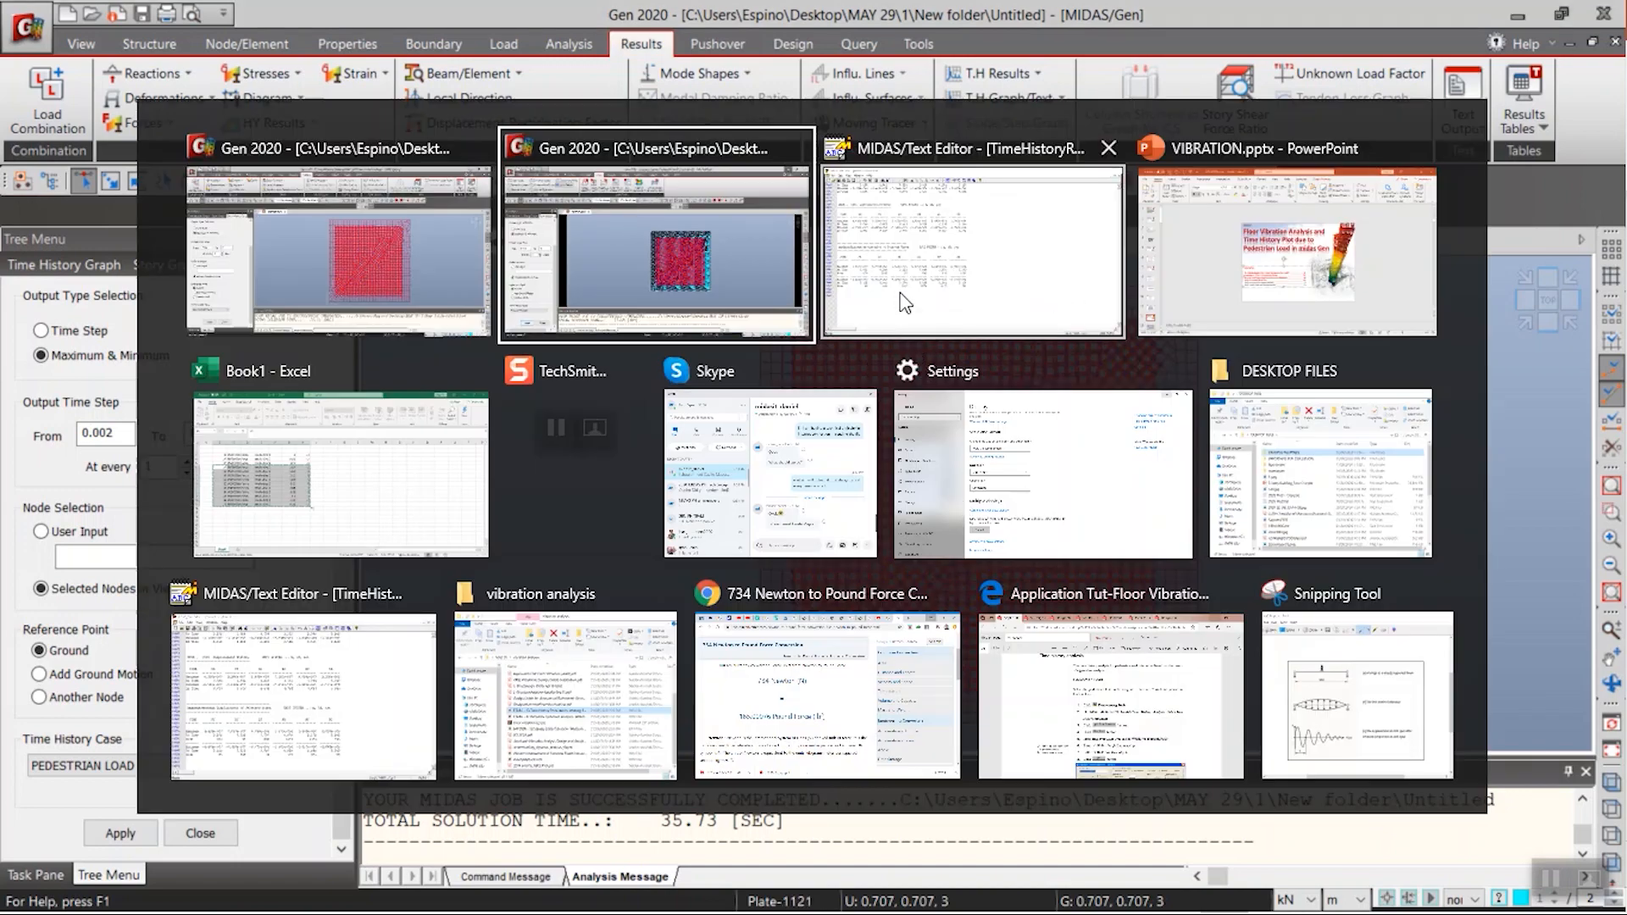
click(288, 688)
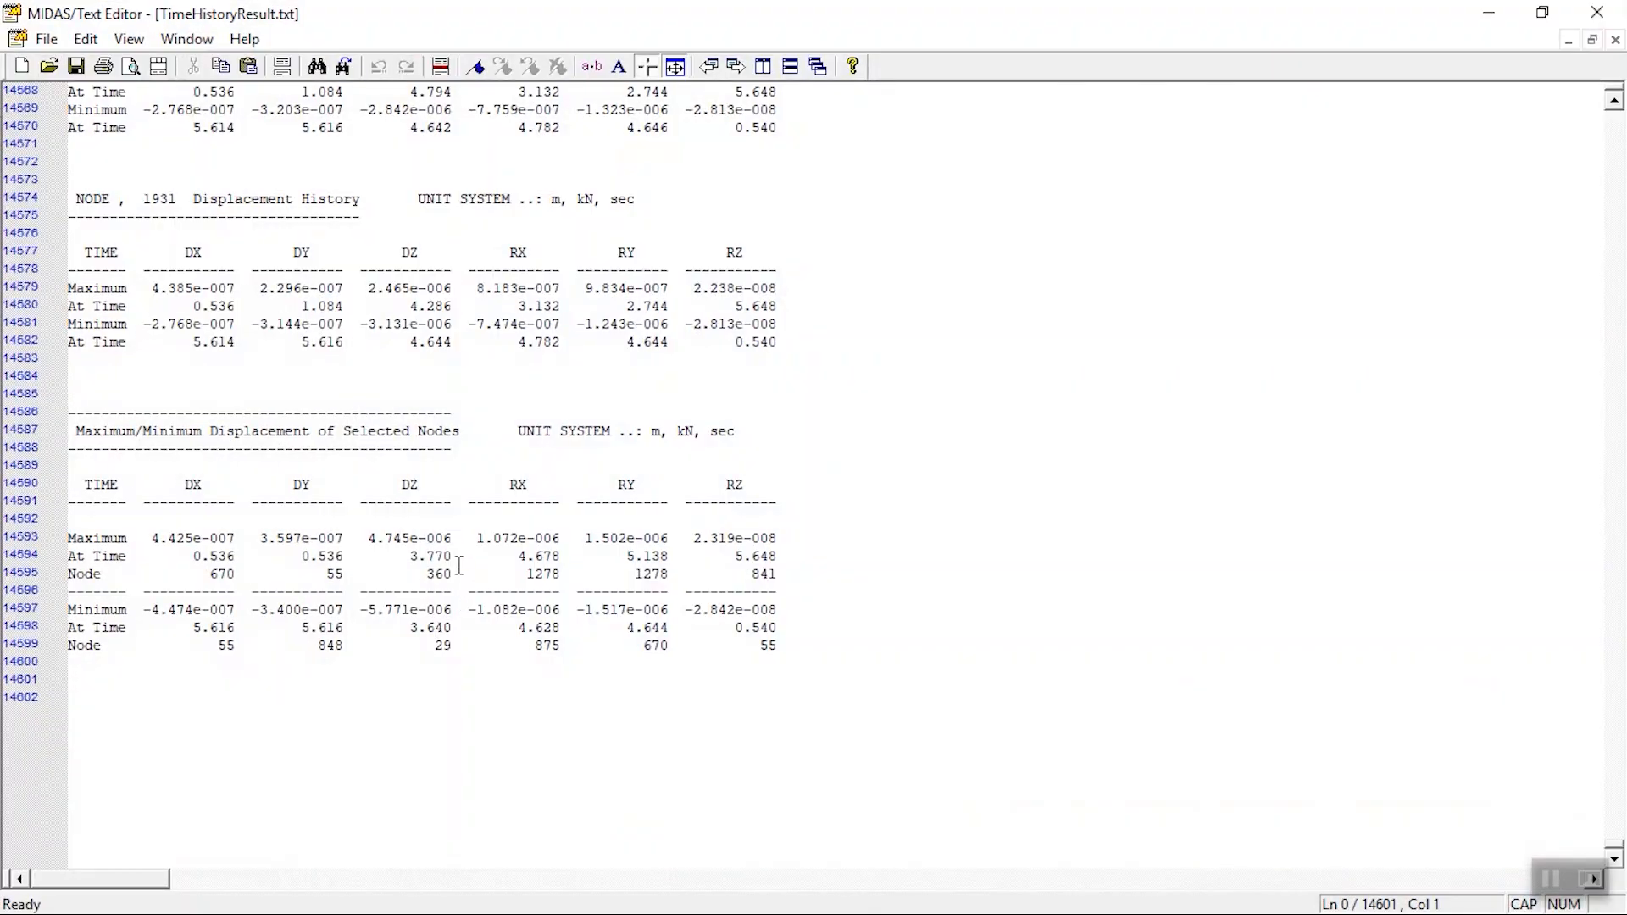
scroll(459, 565, up, 2)
scroll(459, 565, up, 12)
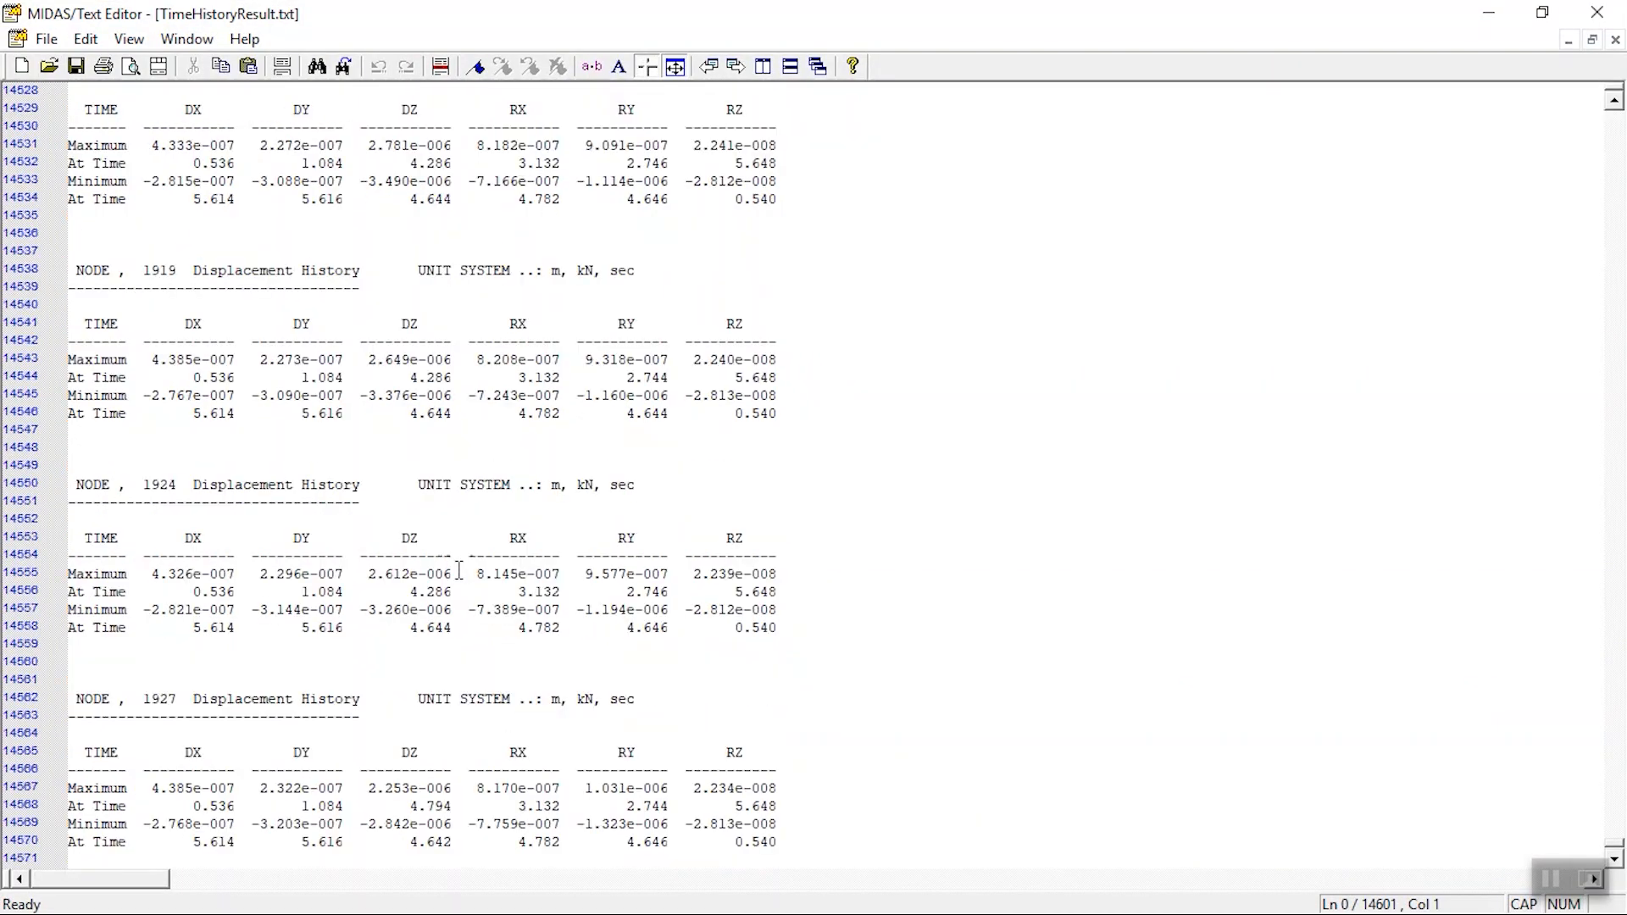
drag(1615, 843, 1616, 100)
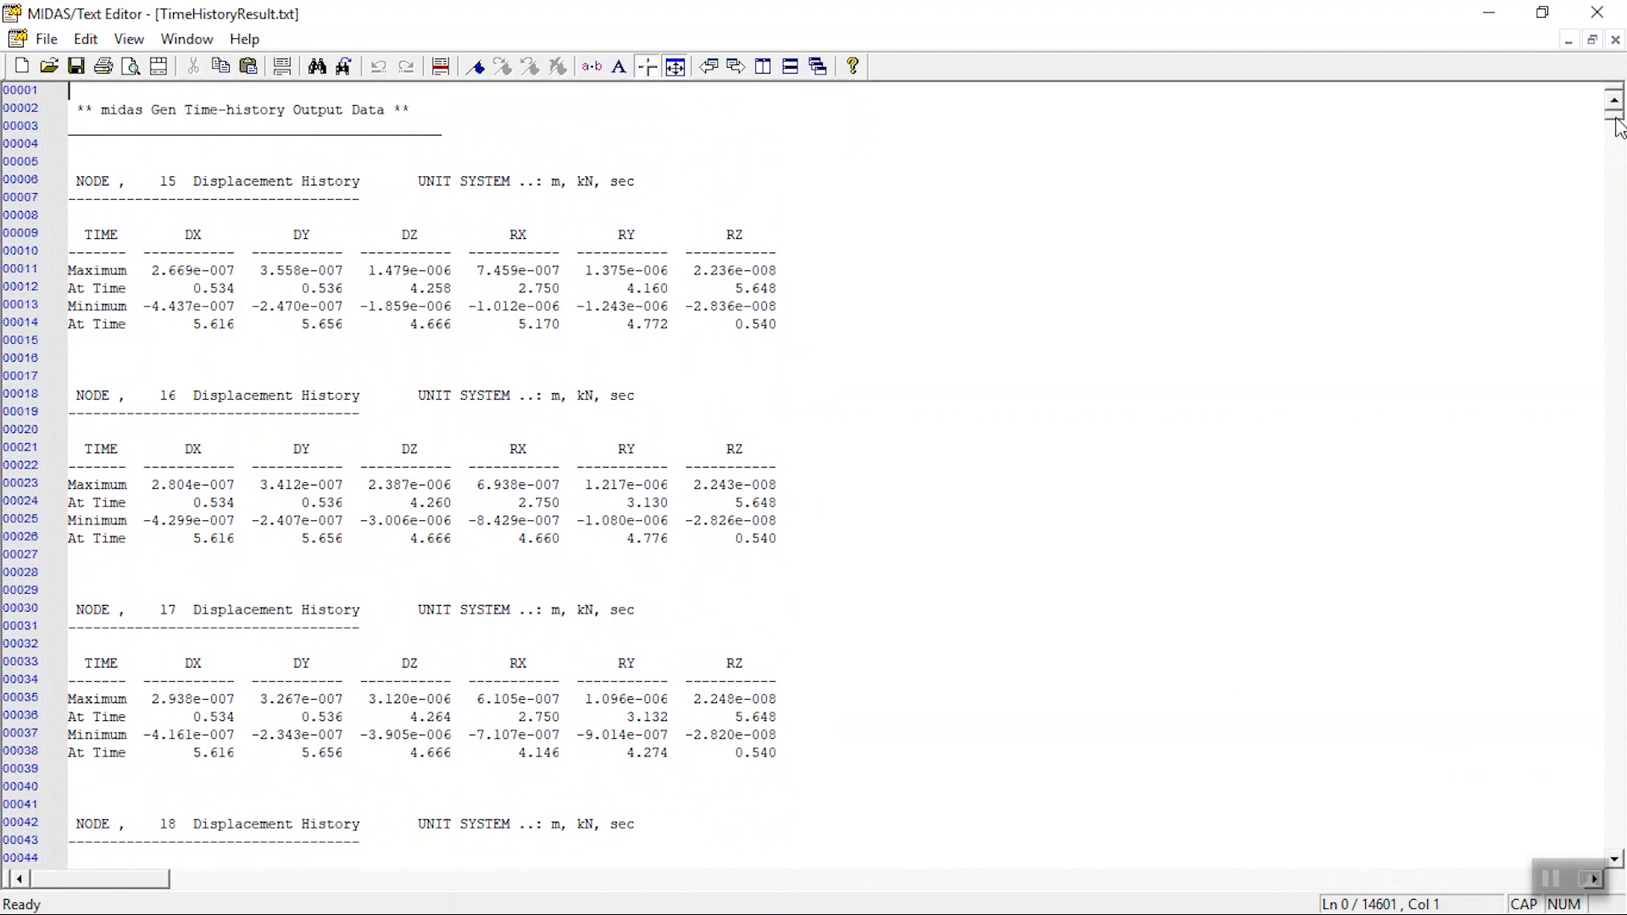
drag(1618, 126, 1618, 859)
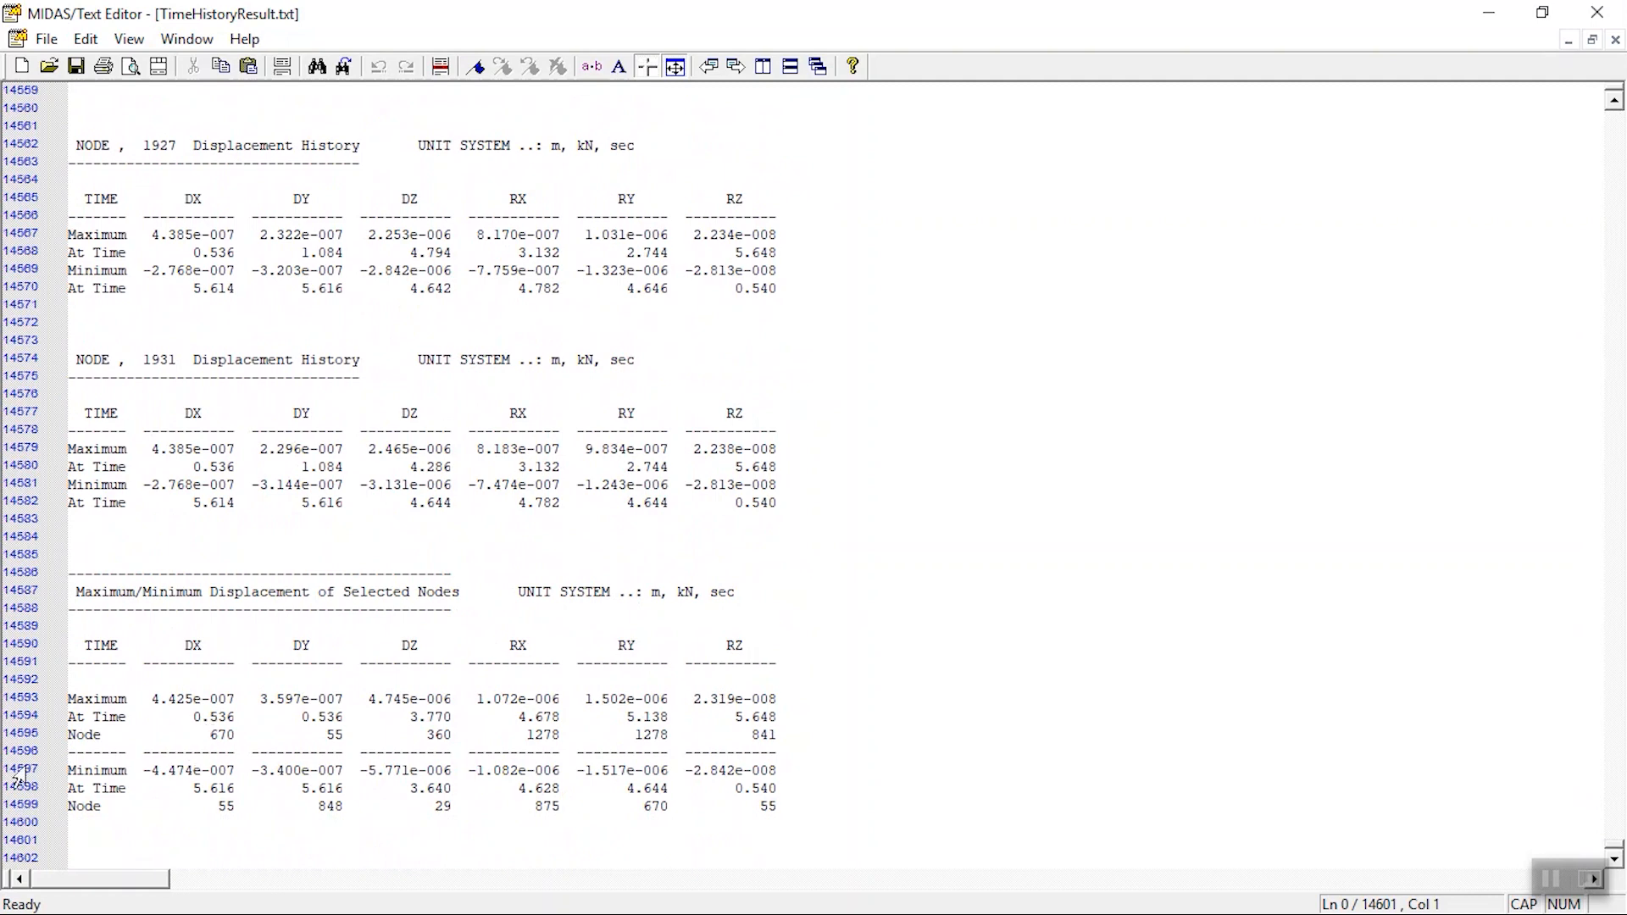
- Examine the extreme DZ displacements and their nodes in the summary, return to midas Gen and clear the node selection
double_click(454, 743)
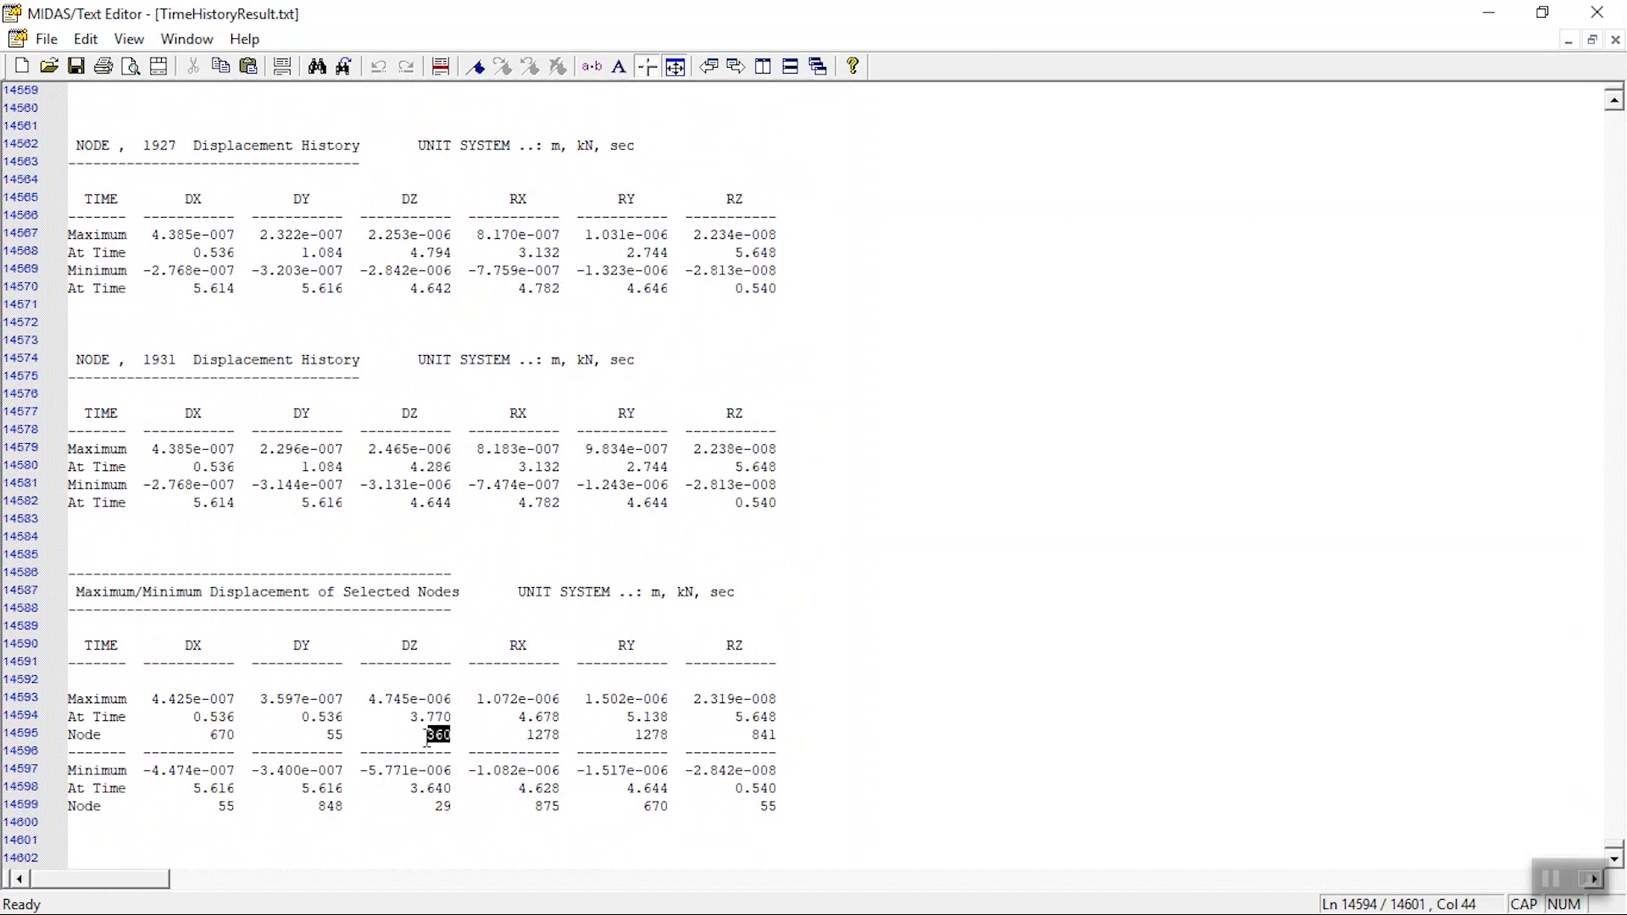
drag(369, 698, 441, 698)
drag(425, 808, 448, 819)
click(460, 809)
click(444, 733)
click(1489, 11)
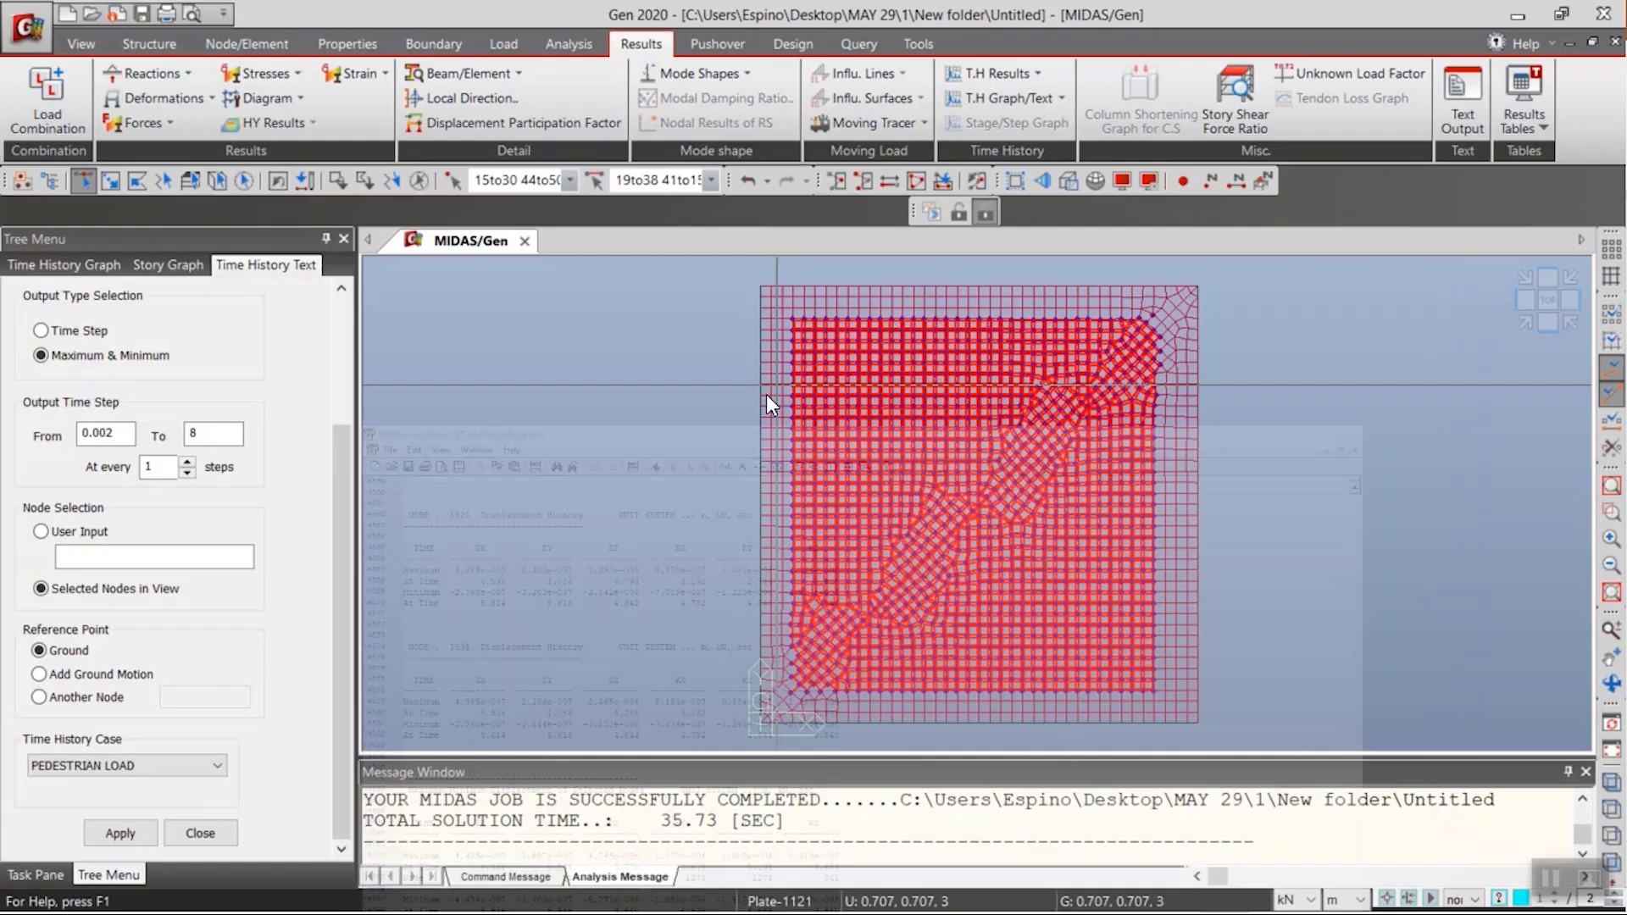
key(Escape)
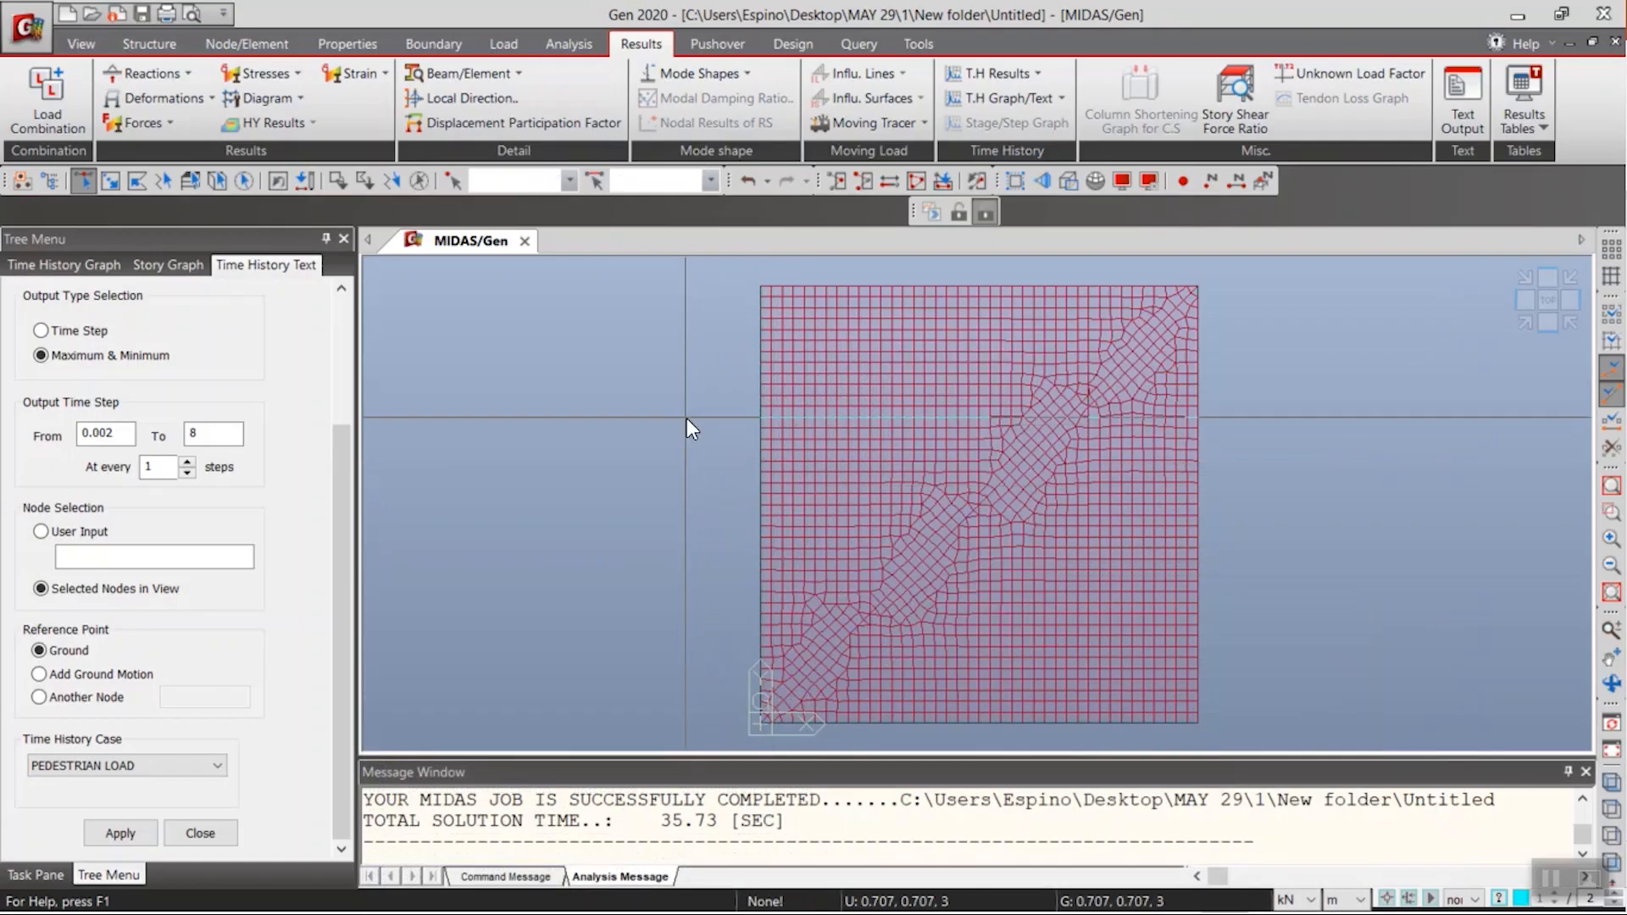
- Locate node 360 in the slab mesh by selecting it by its number in a 3D view
middle_drag(722, 561, 738, 494)
ctrl+middle_drag(892, 591, 831, 484)
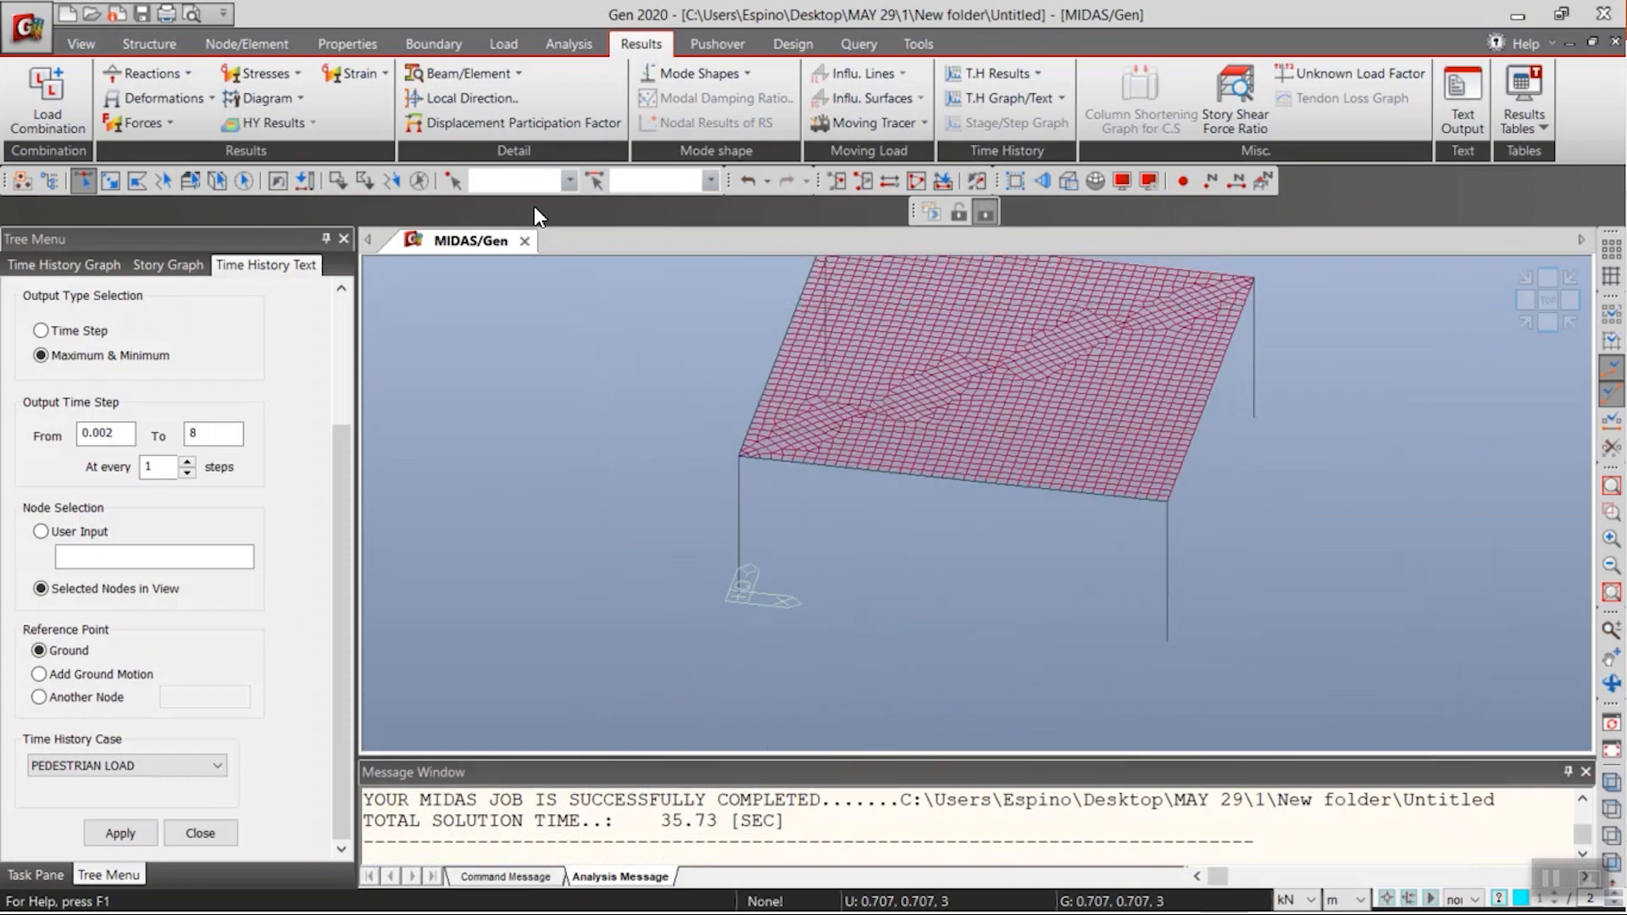
text(360)
key(Return)
middle_drag(756, 471, 652, 550)
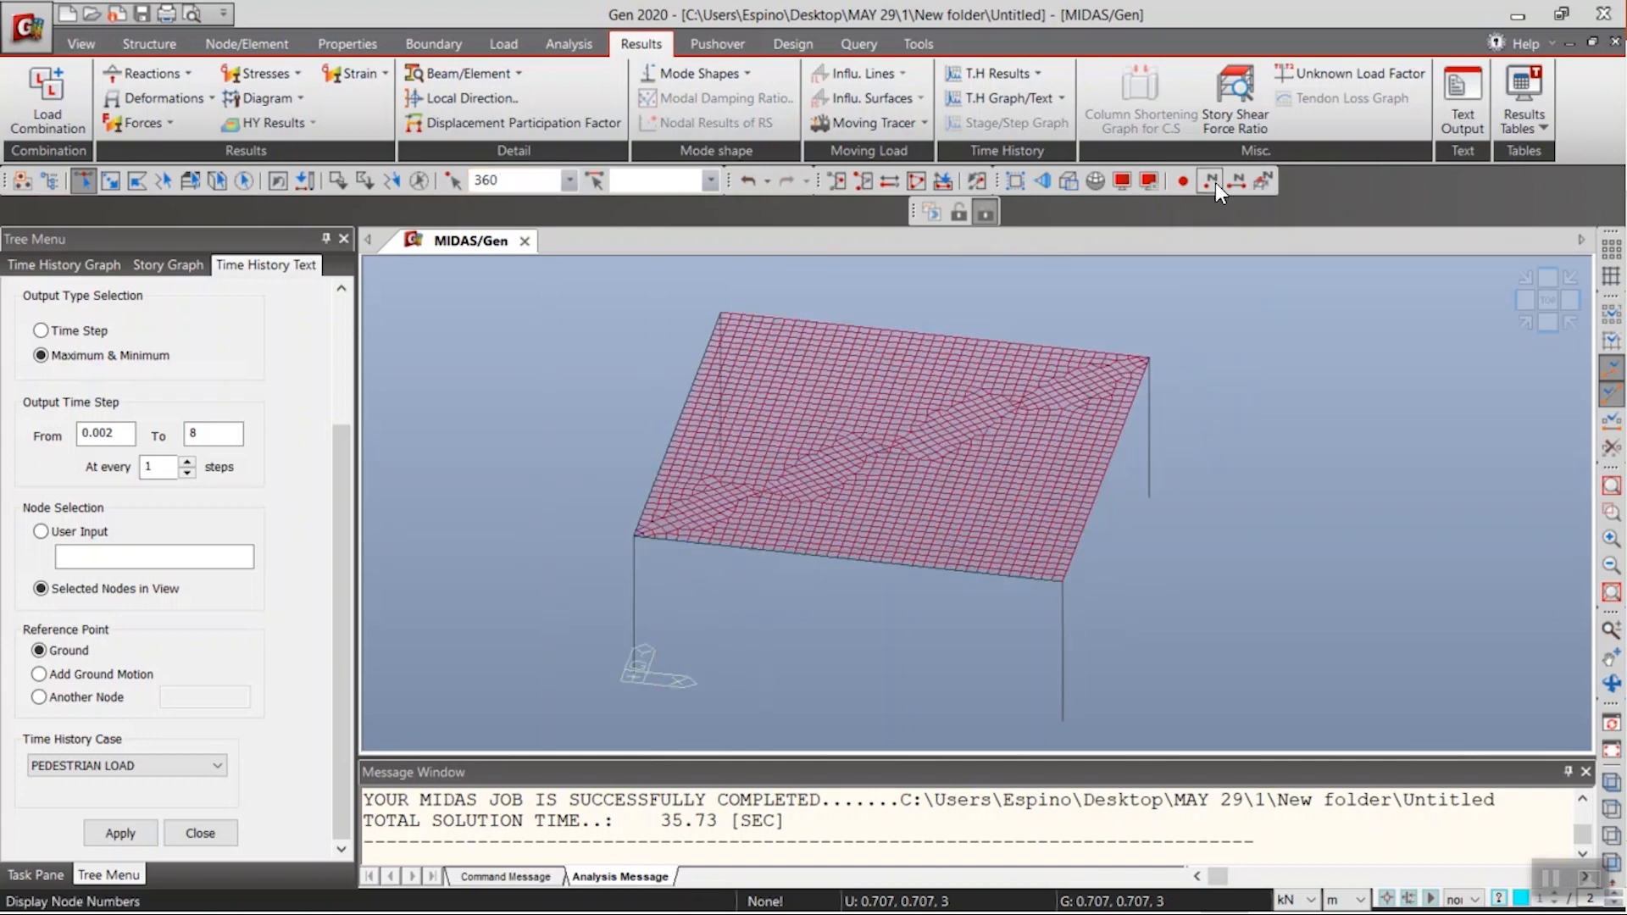
- Display the node points across the whole model, inspect them around the slab, and hide them again
click(1190, 181)
scroll(842, 471, up, 6)
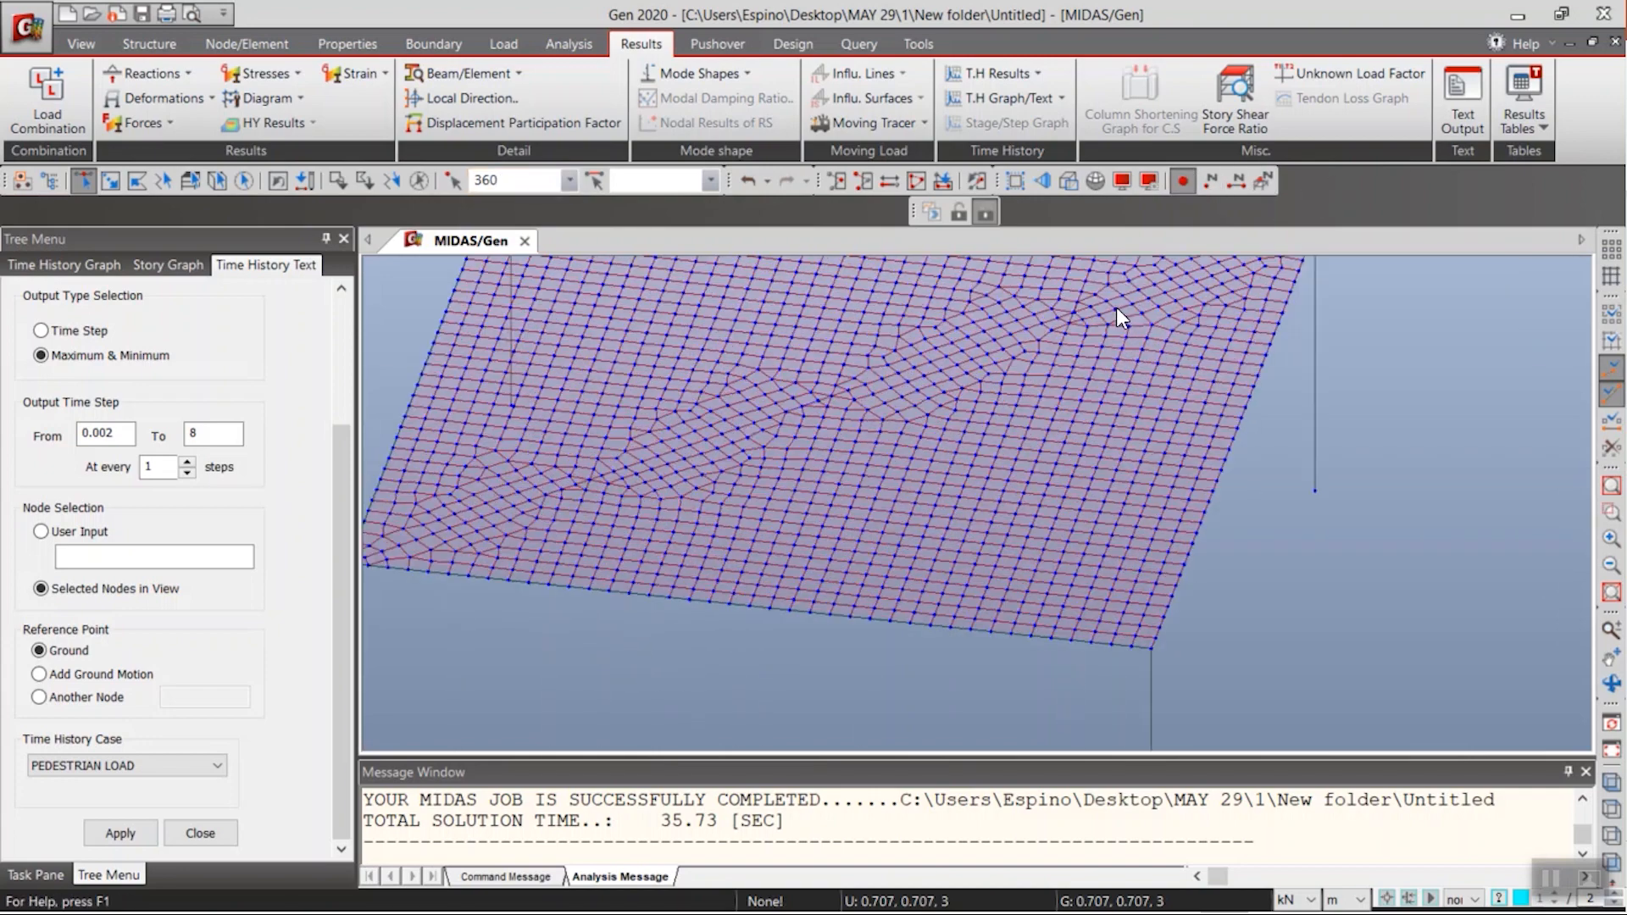
scroll(1057, 379, down, 10)
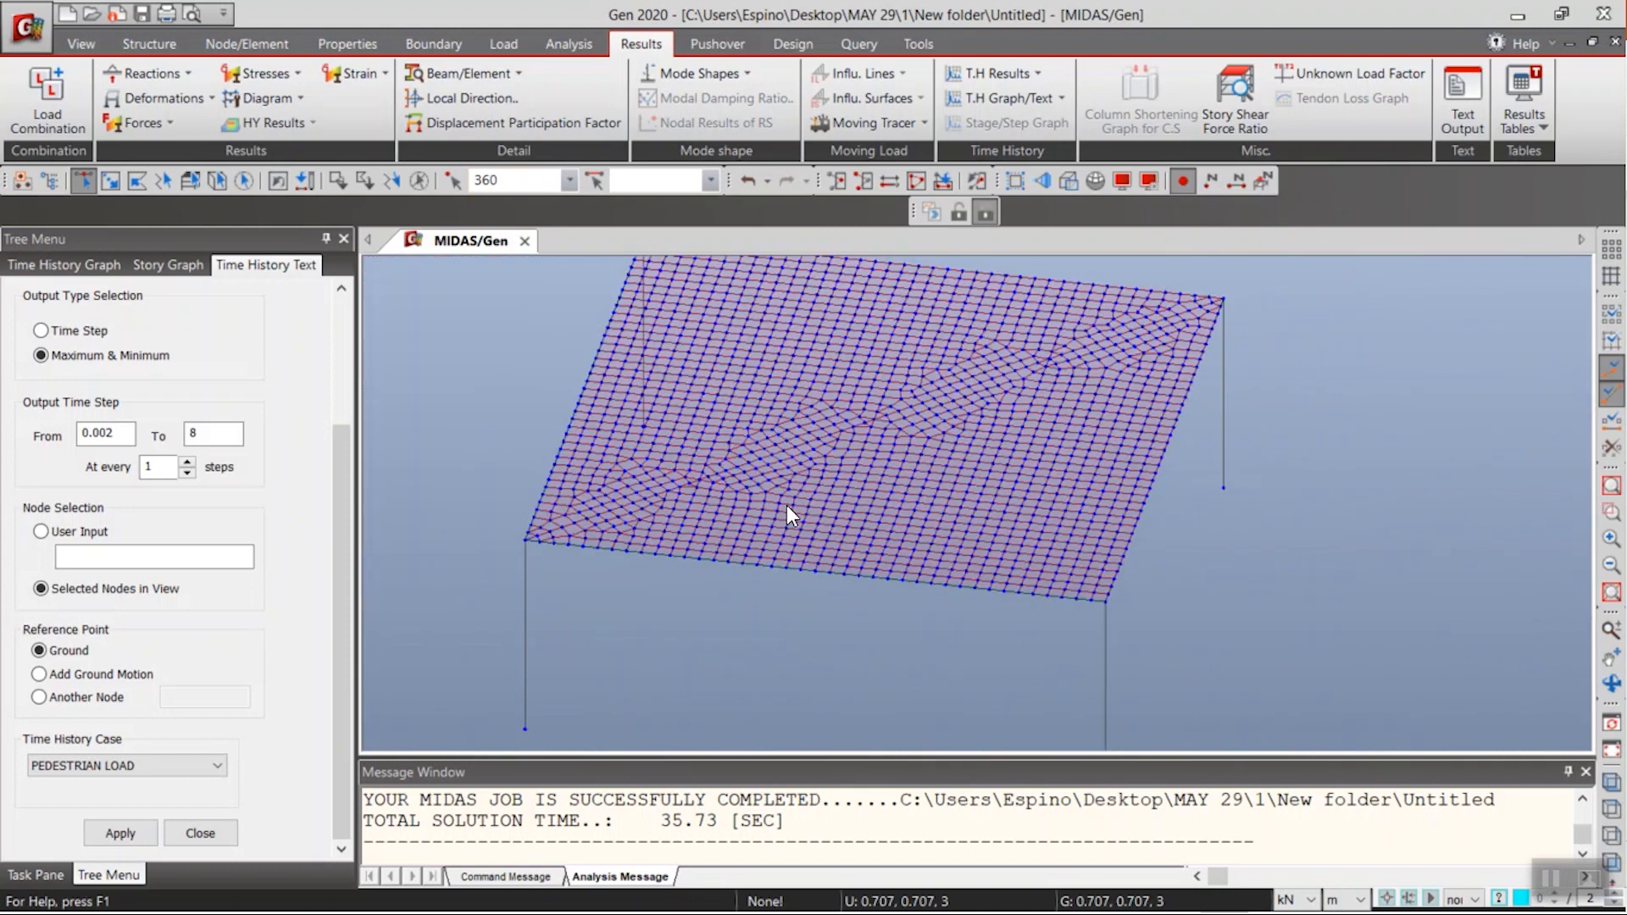
scroll(877, 557, up, 4)
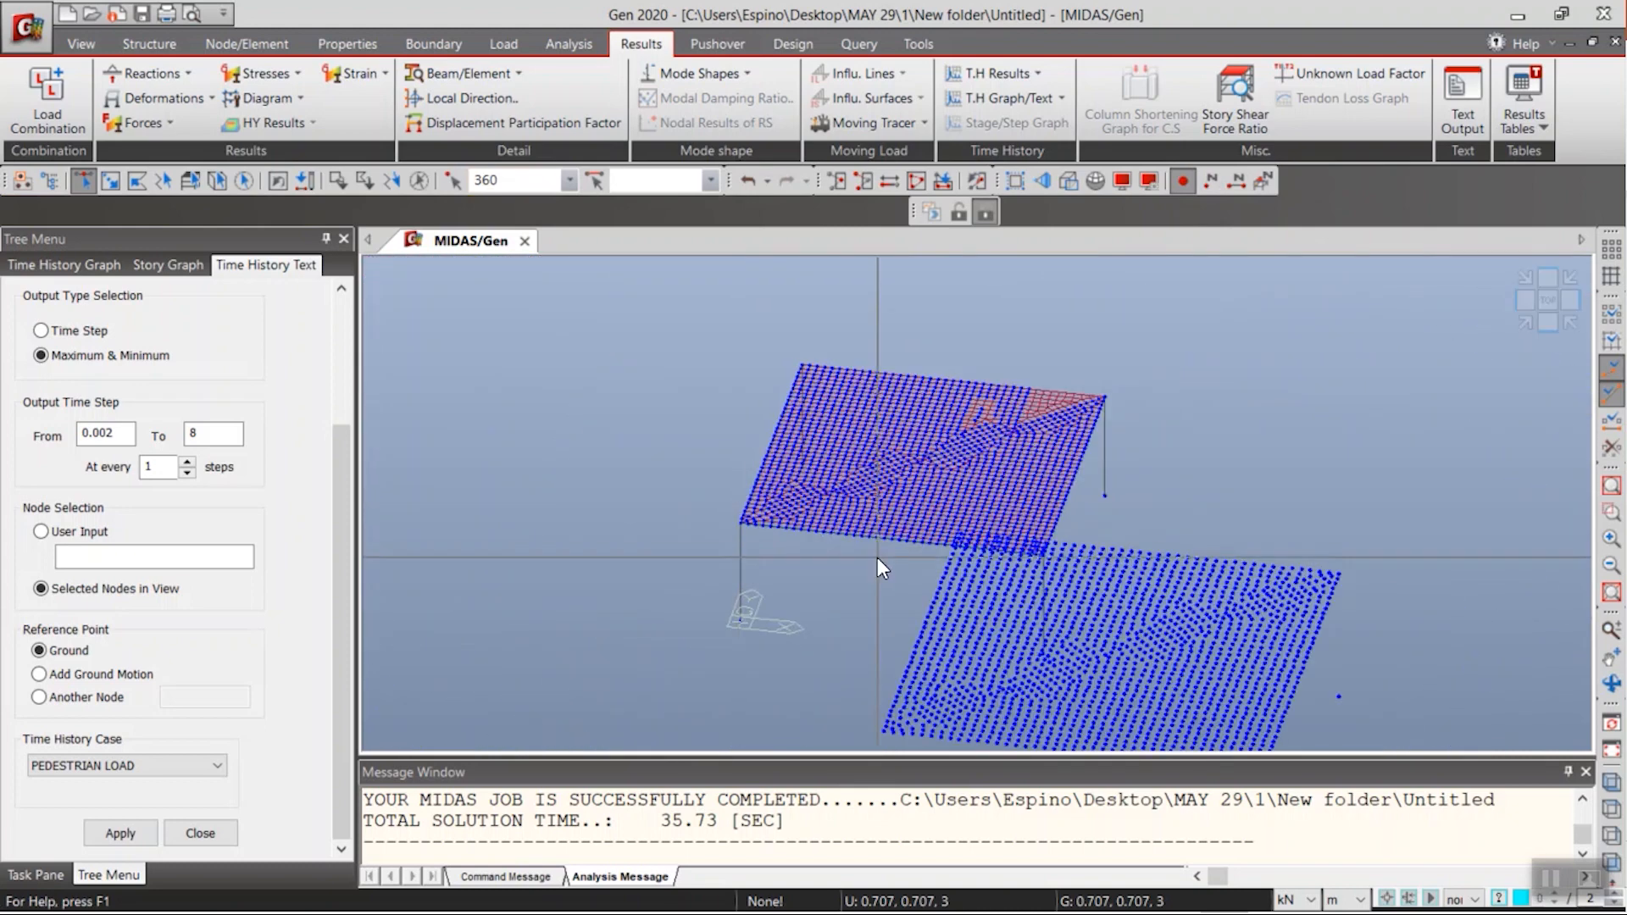
scroll(1075, 456, down, 6)
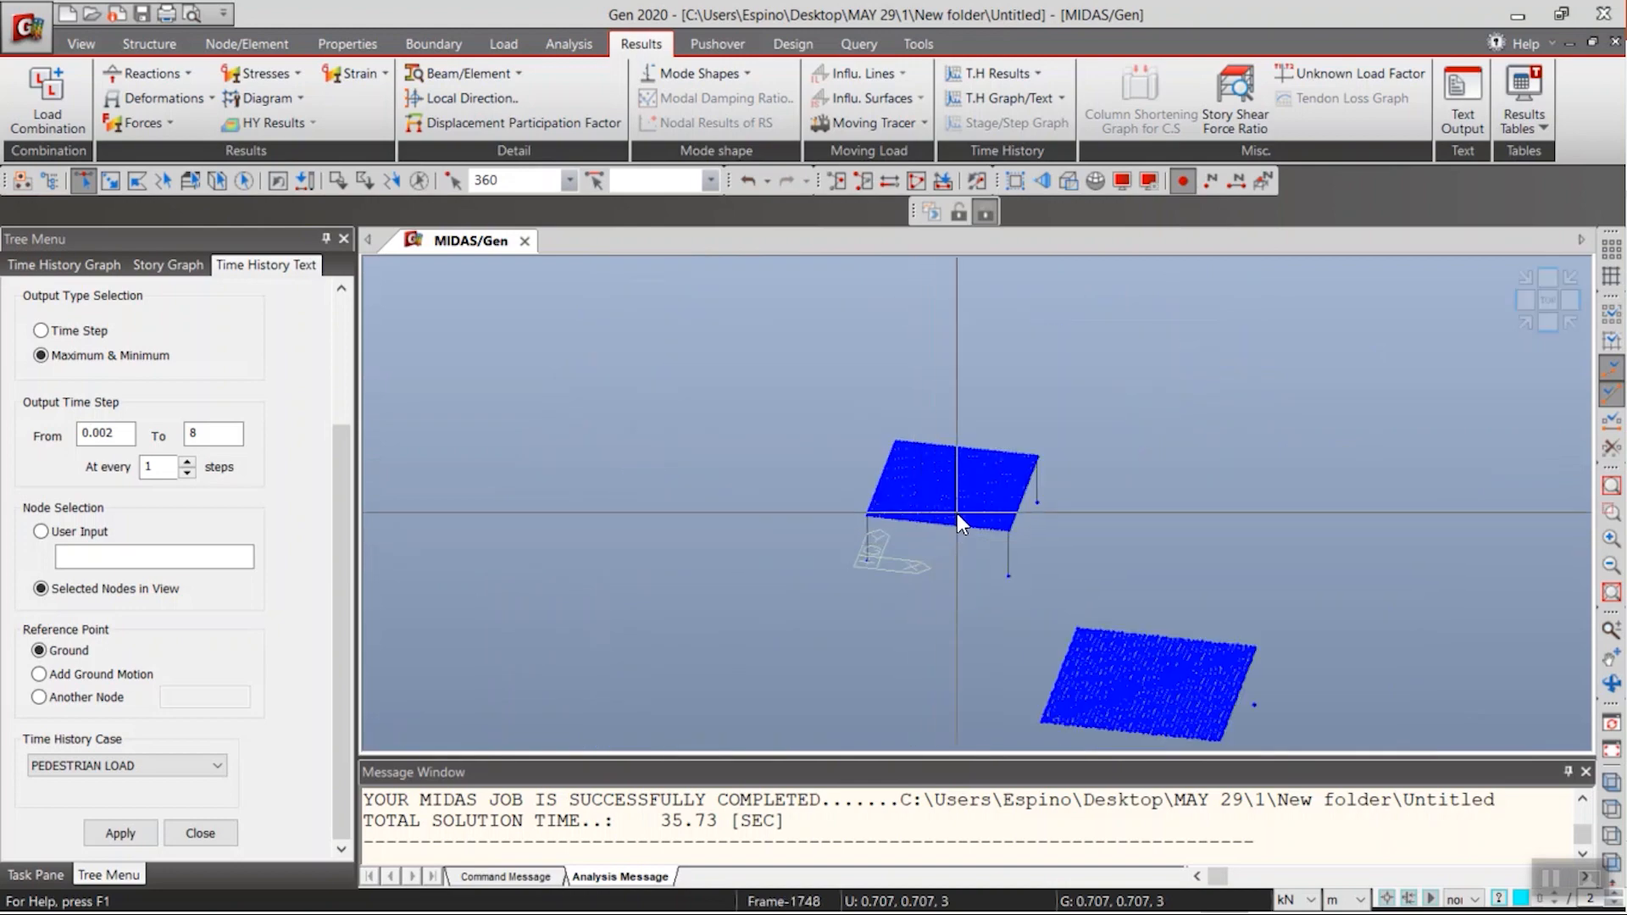
scroll(957, 513, up, 5)
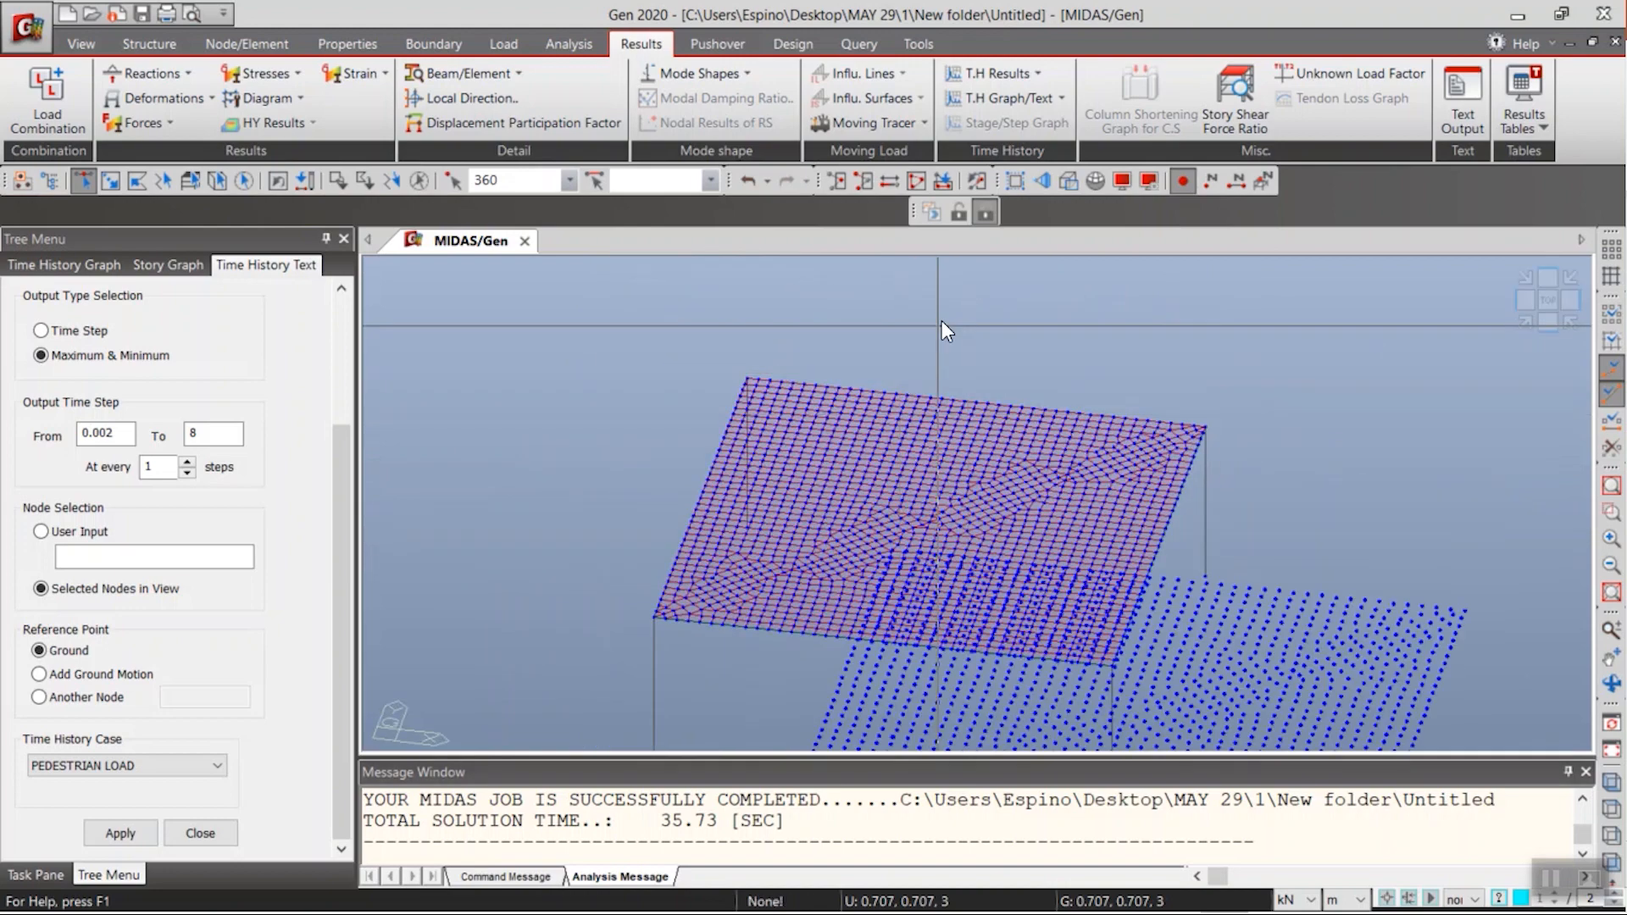
scroll(894, 449, up, 3)
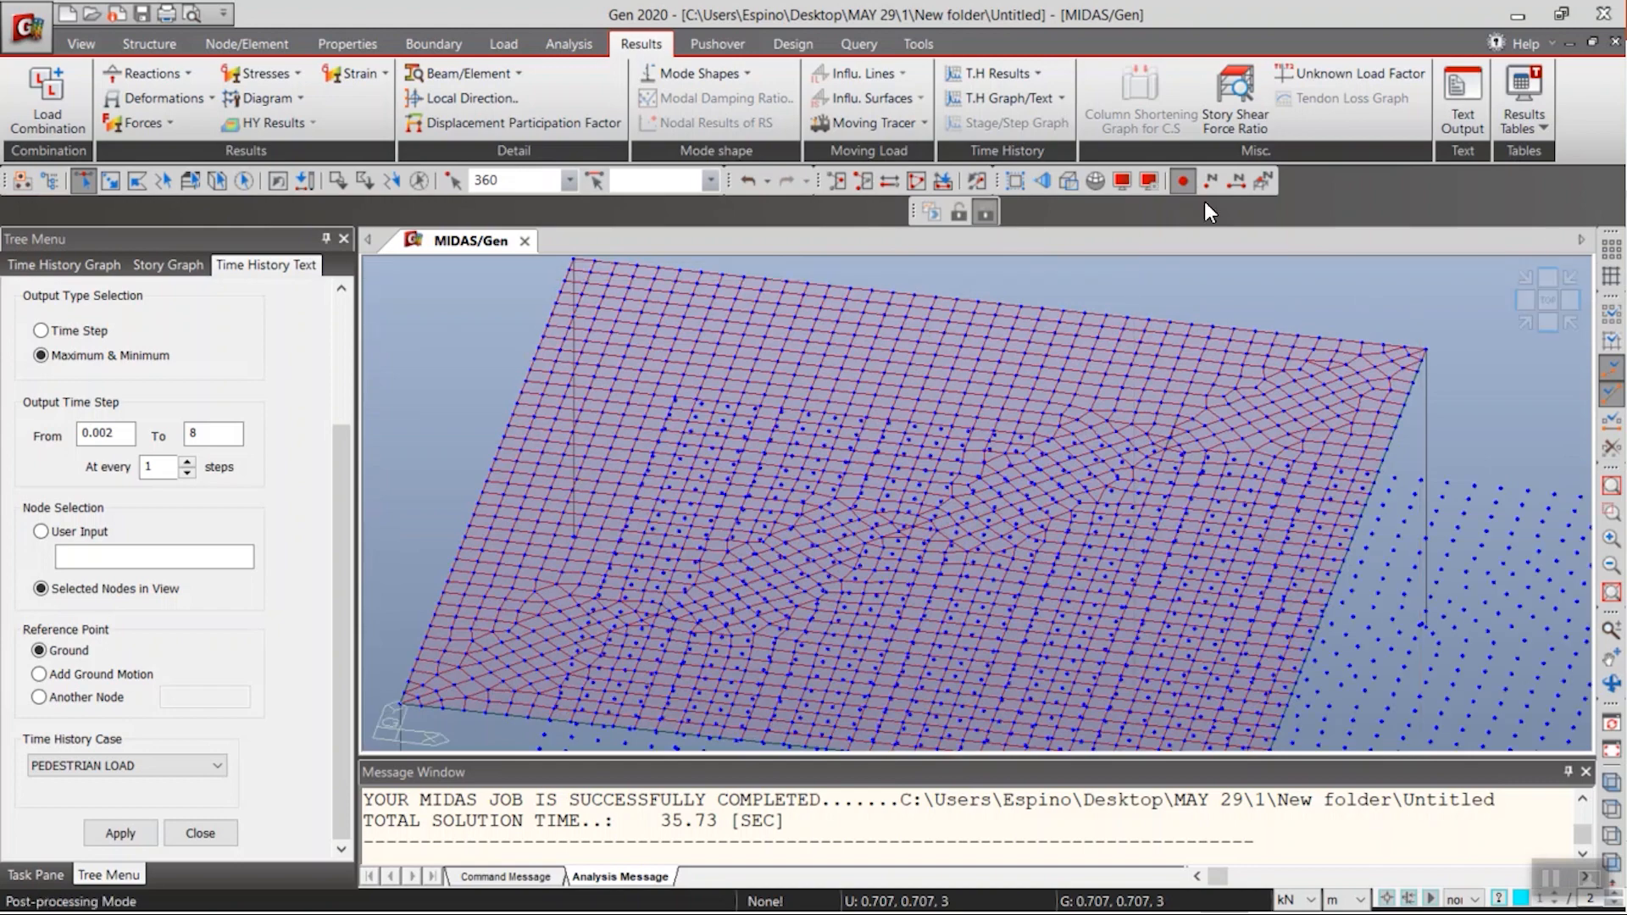
click(1183, 182)
- Reselect node 360 to check its location on the slab, toggling the node numbers on and off
click(508, 181)
key(Return)
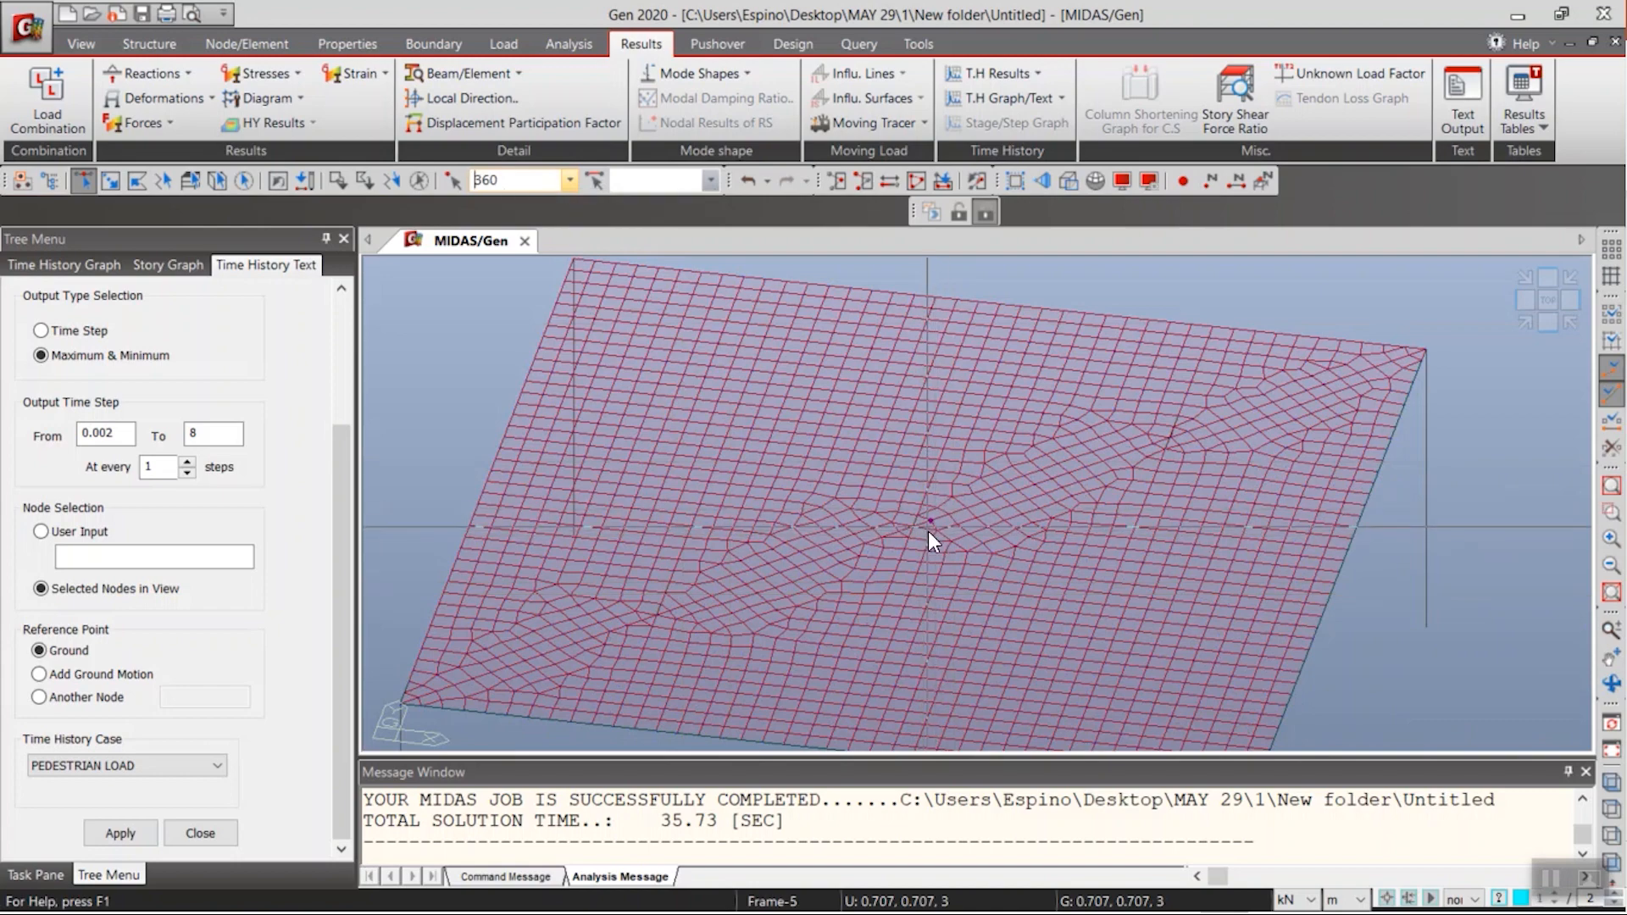
click(1207, 184)
click(1207, 185)
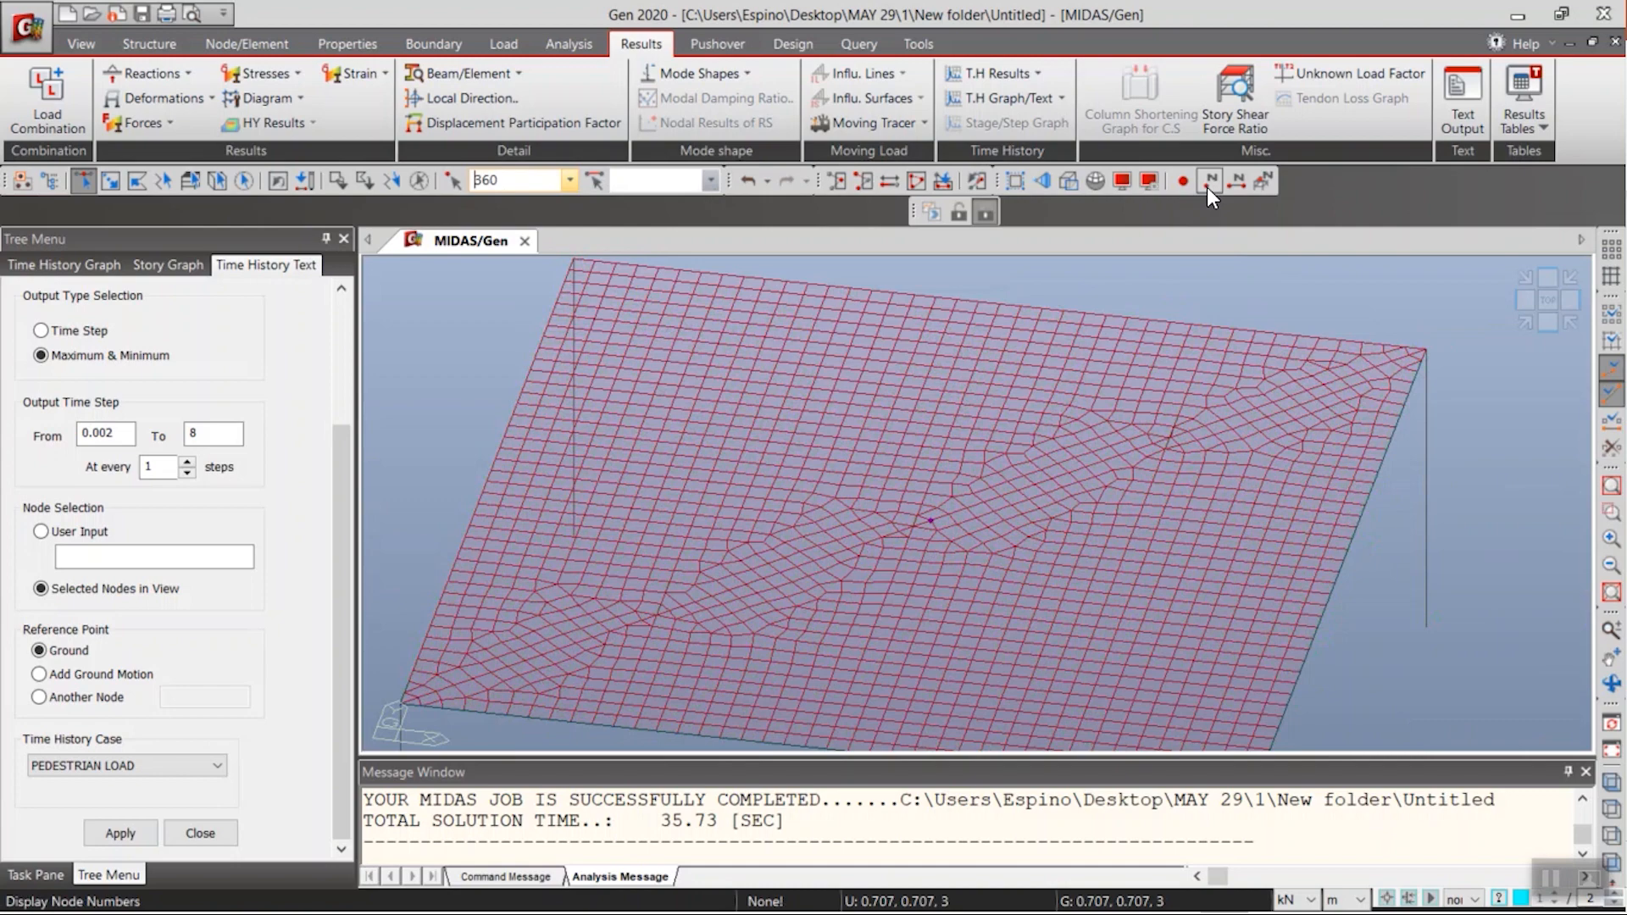
- Select node 29 by its number and examine where it lies in the slab mesh
double_click(477, 180)
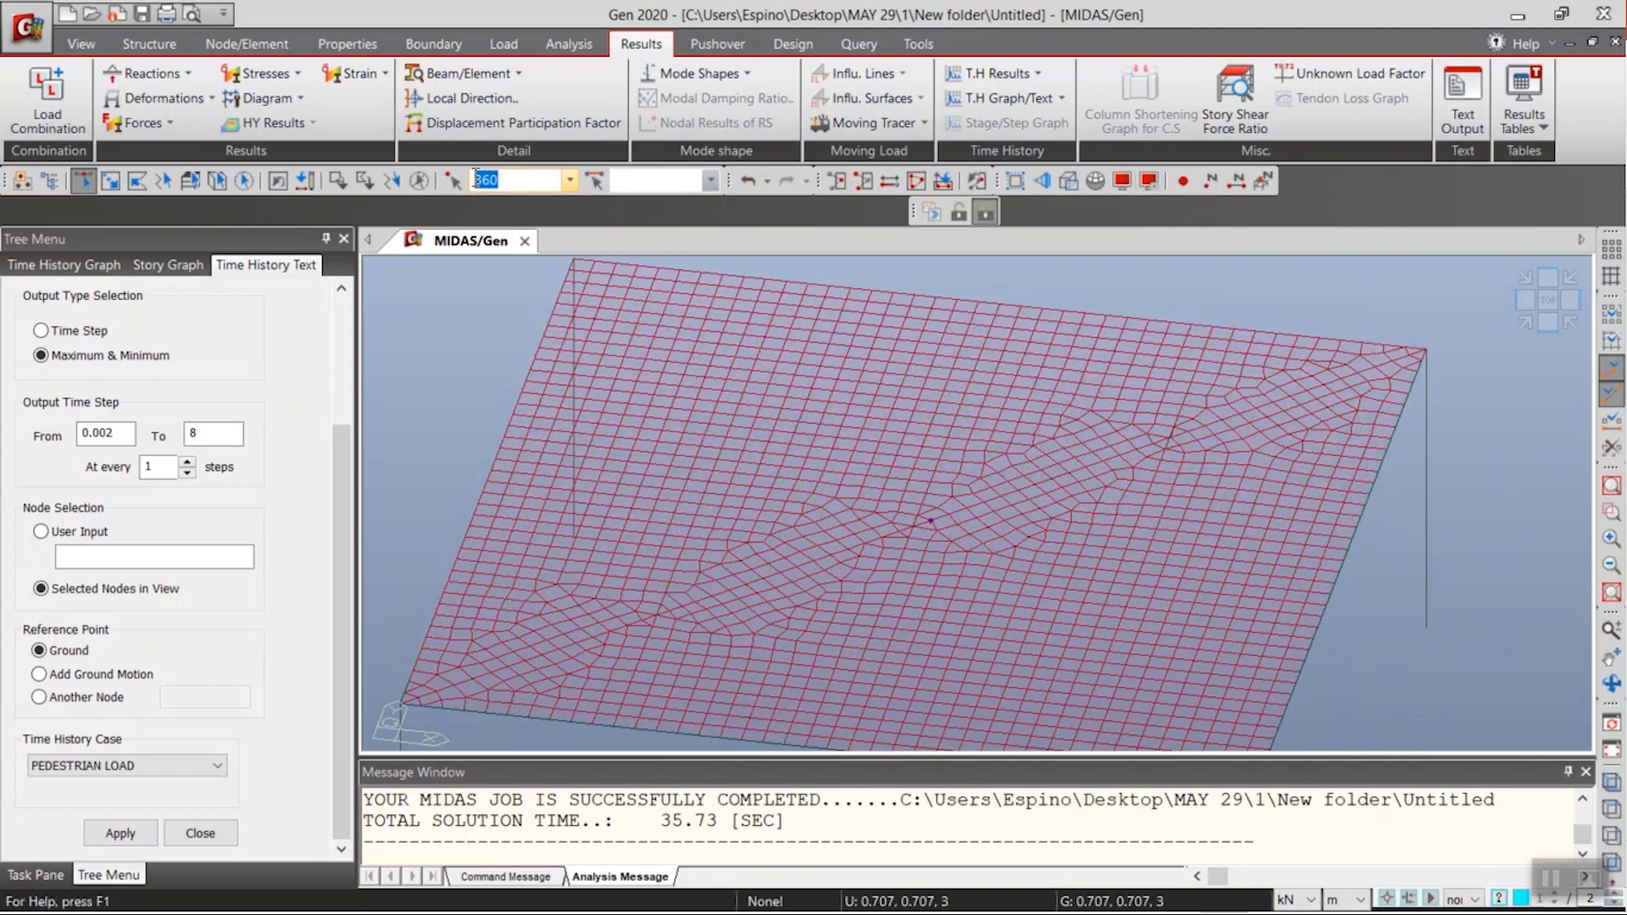
text(29)
key(Return)
double_click(525, 183)
key(BackSpace)
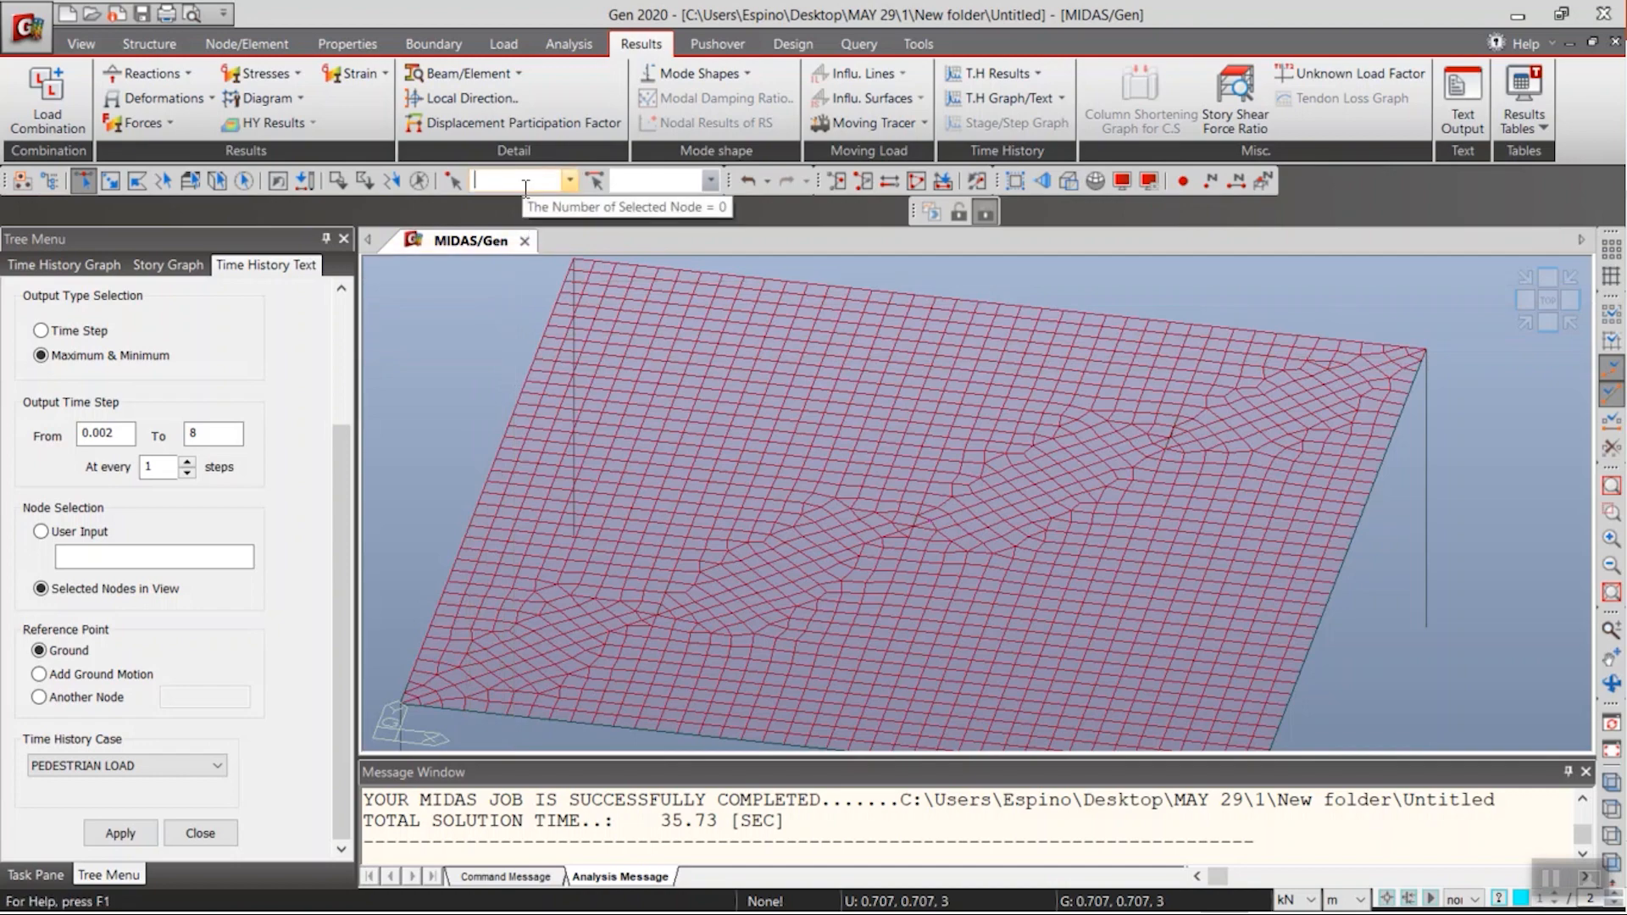
text(29)
scroll(924, 537, up, 3)
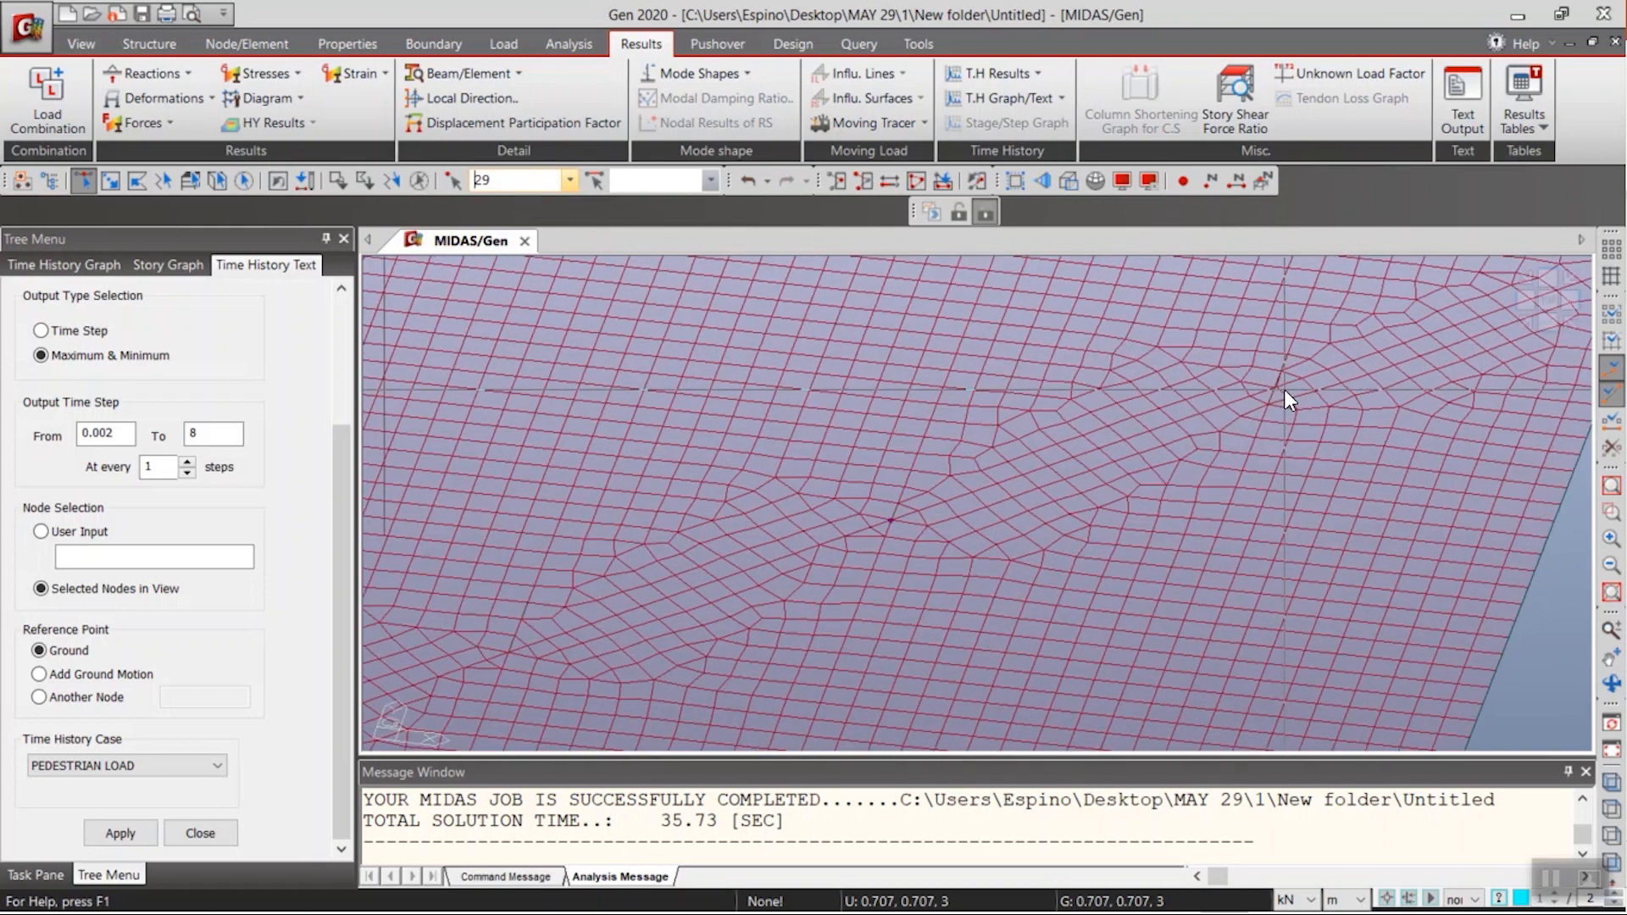
scroll(815, 603, down, 3)
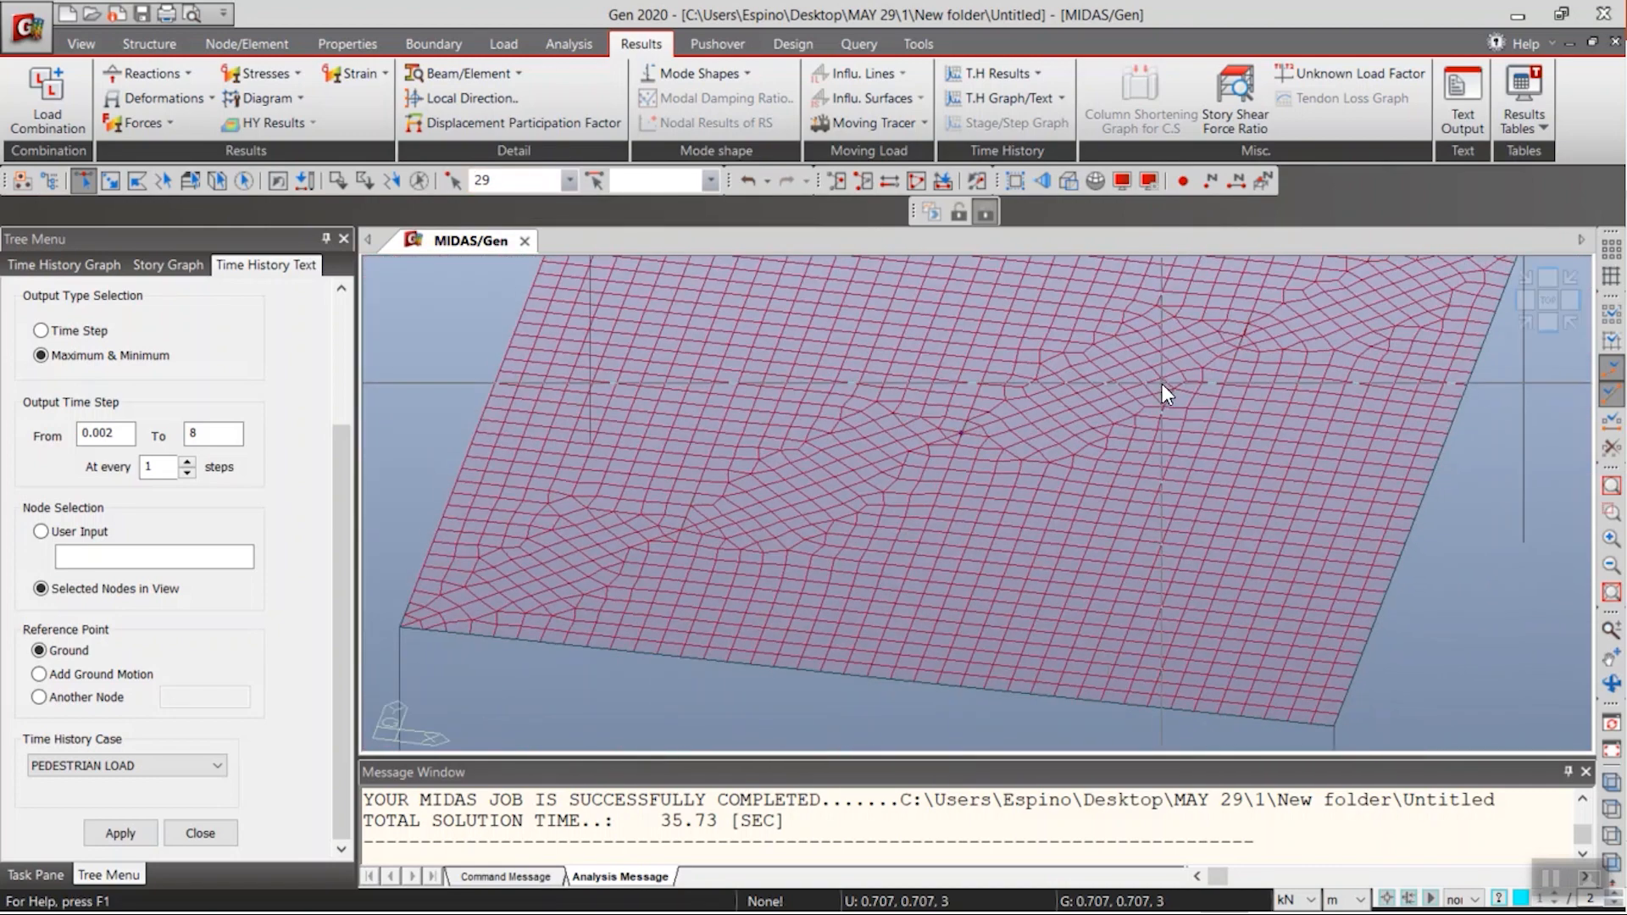
scroll(872, 561, down, 3)
scroll(934, 515, up, 2)
scroll(1004, 429, up, 2)
- Select node 360 by its number and set the time history text result type to acceleration
double_click(510, 180)
text(360)
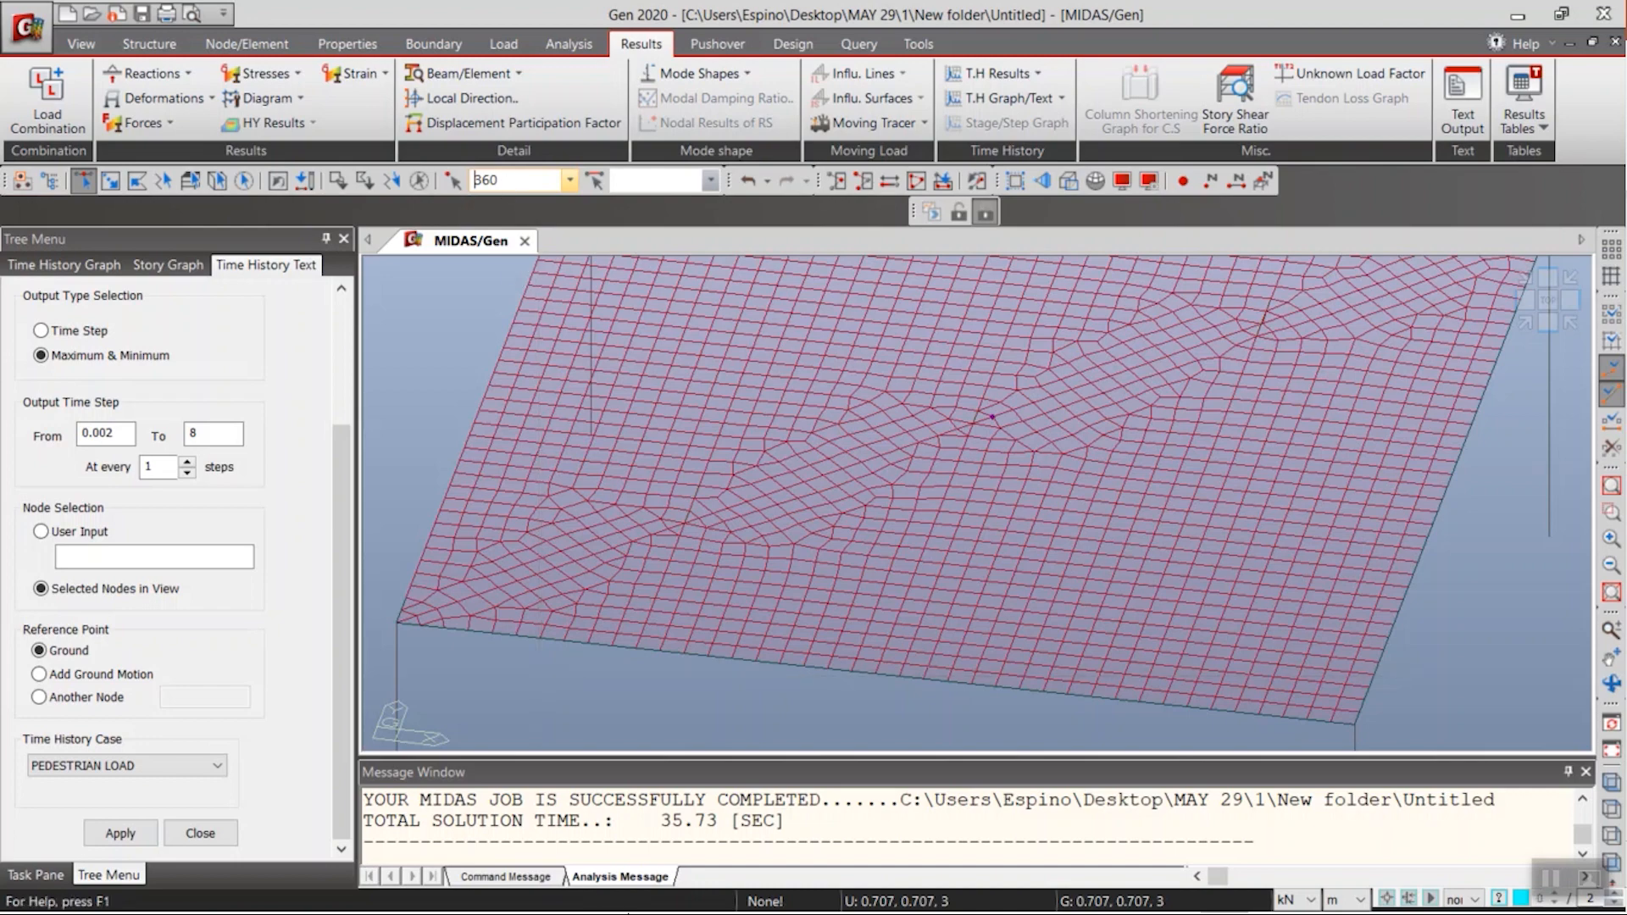
scroll(335, 556, up, 4)
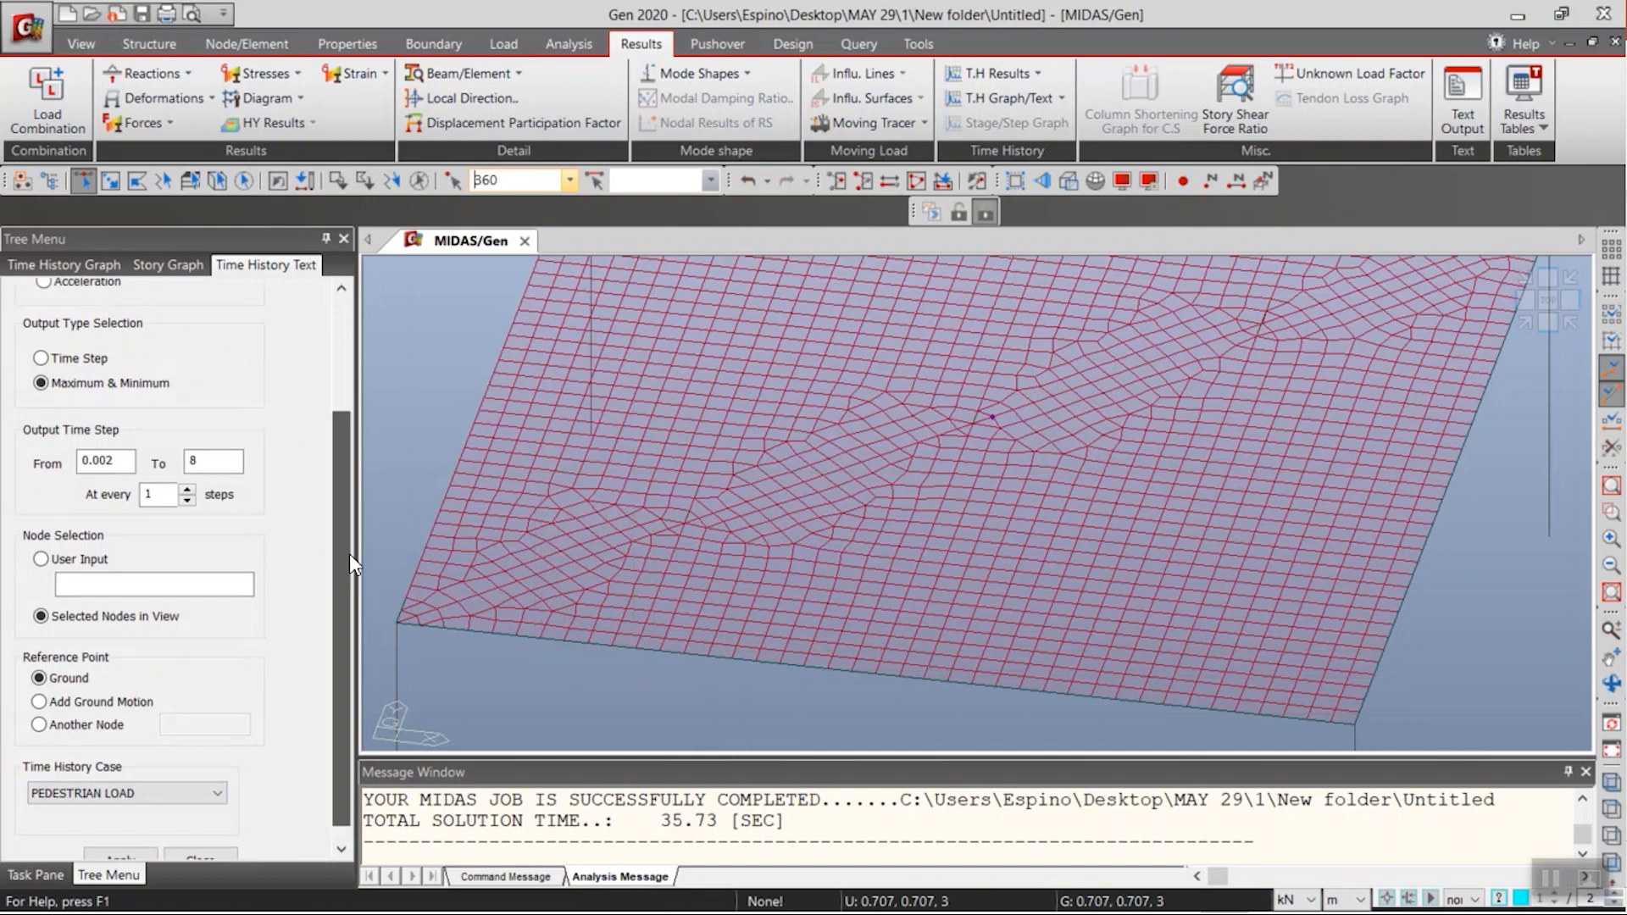
click(88, 429)
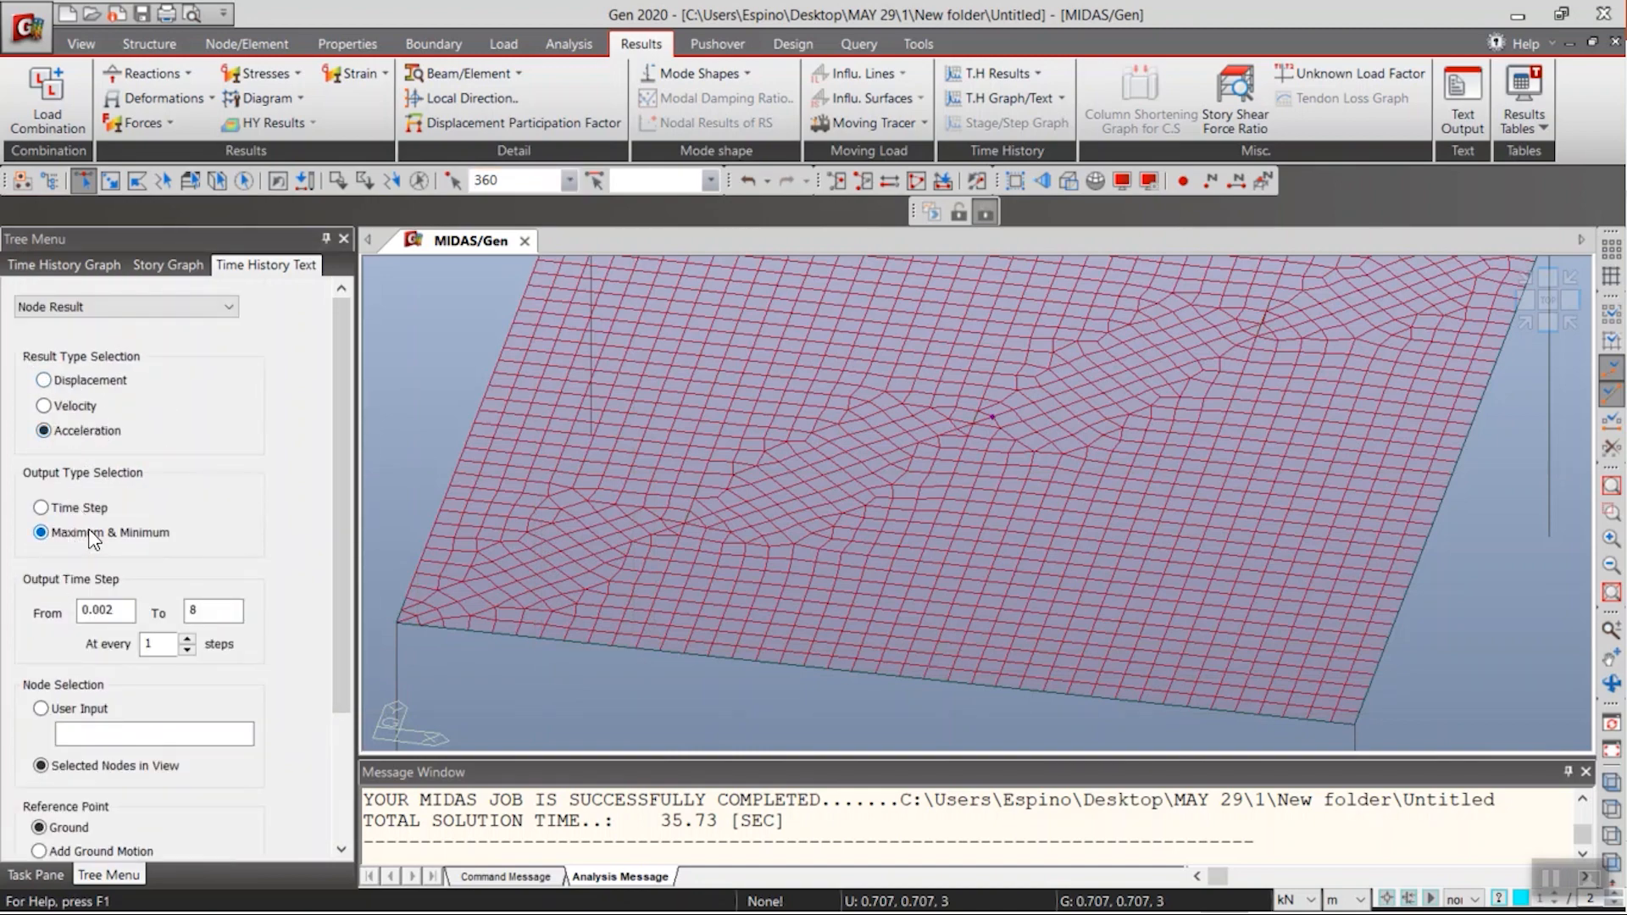
scroll(343, 556, down, 3)
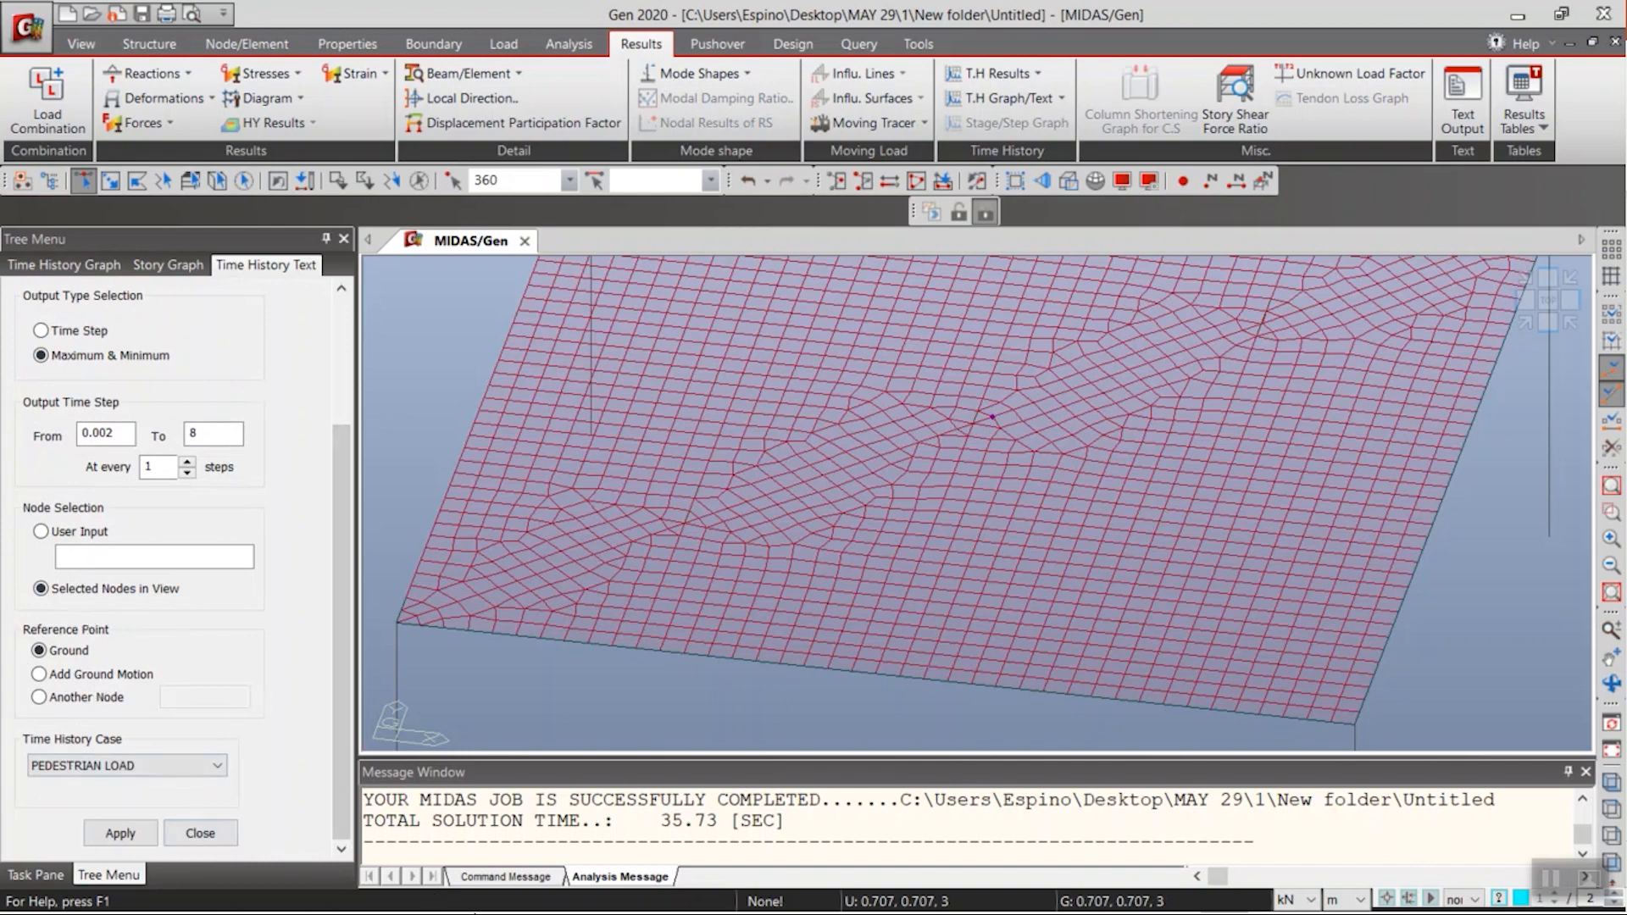
- Switch to the MIDAS/Text Editor window with the acceleration results and view the maximum/minimum summary
key(alt+Tab)
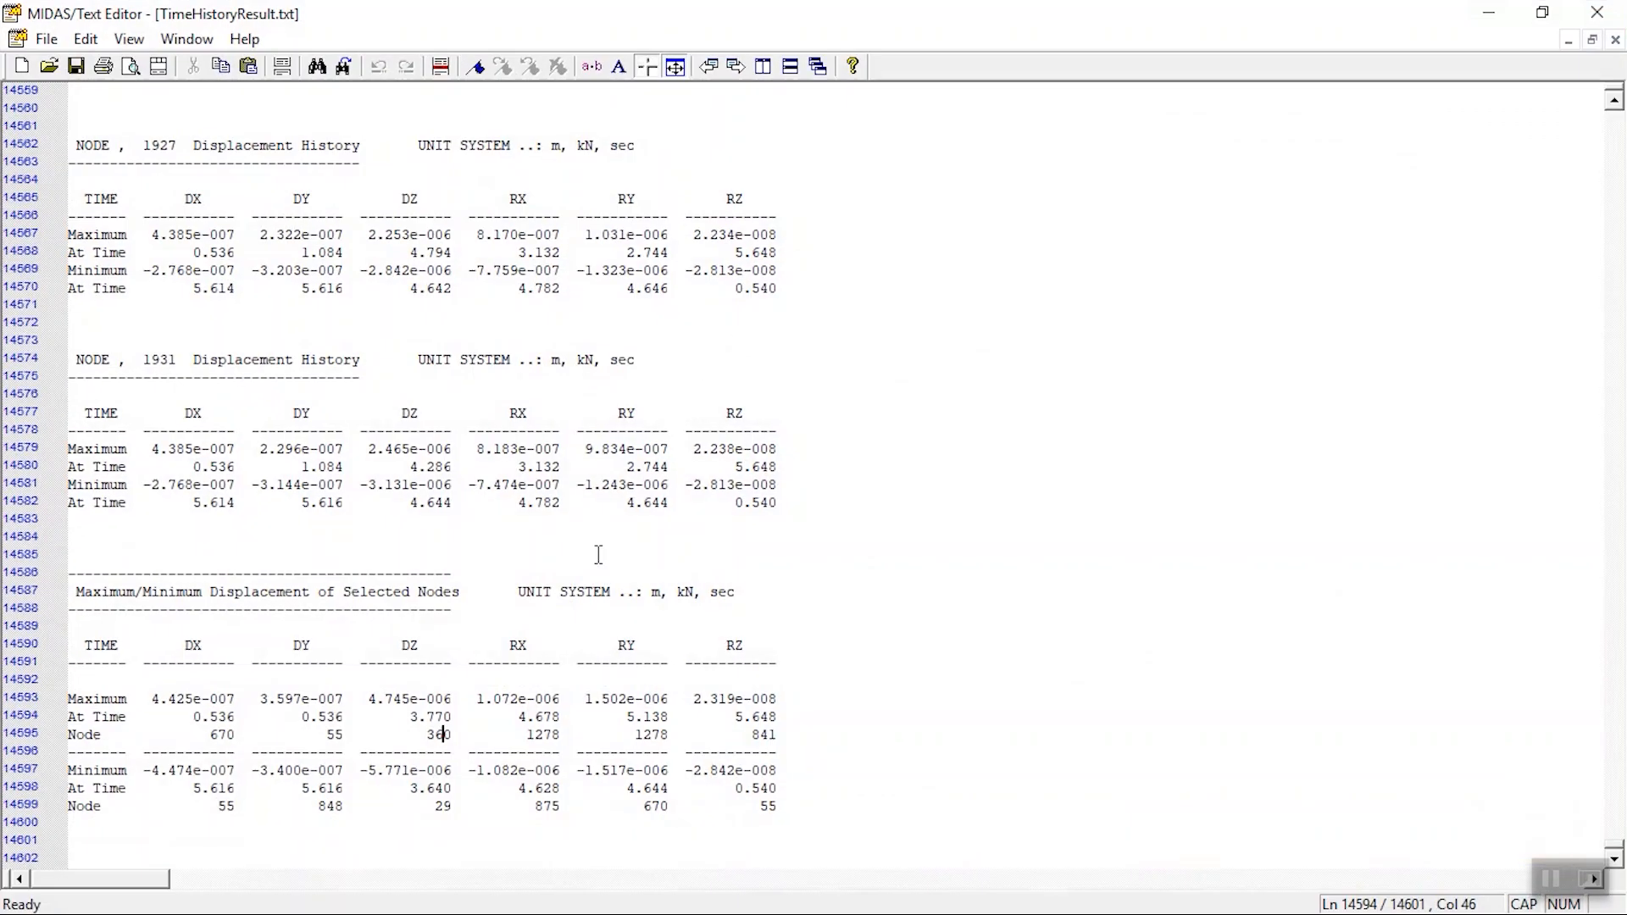
key(alt+Tab)
key(Tab)
key(Tab)
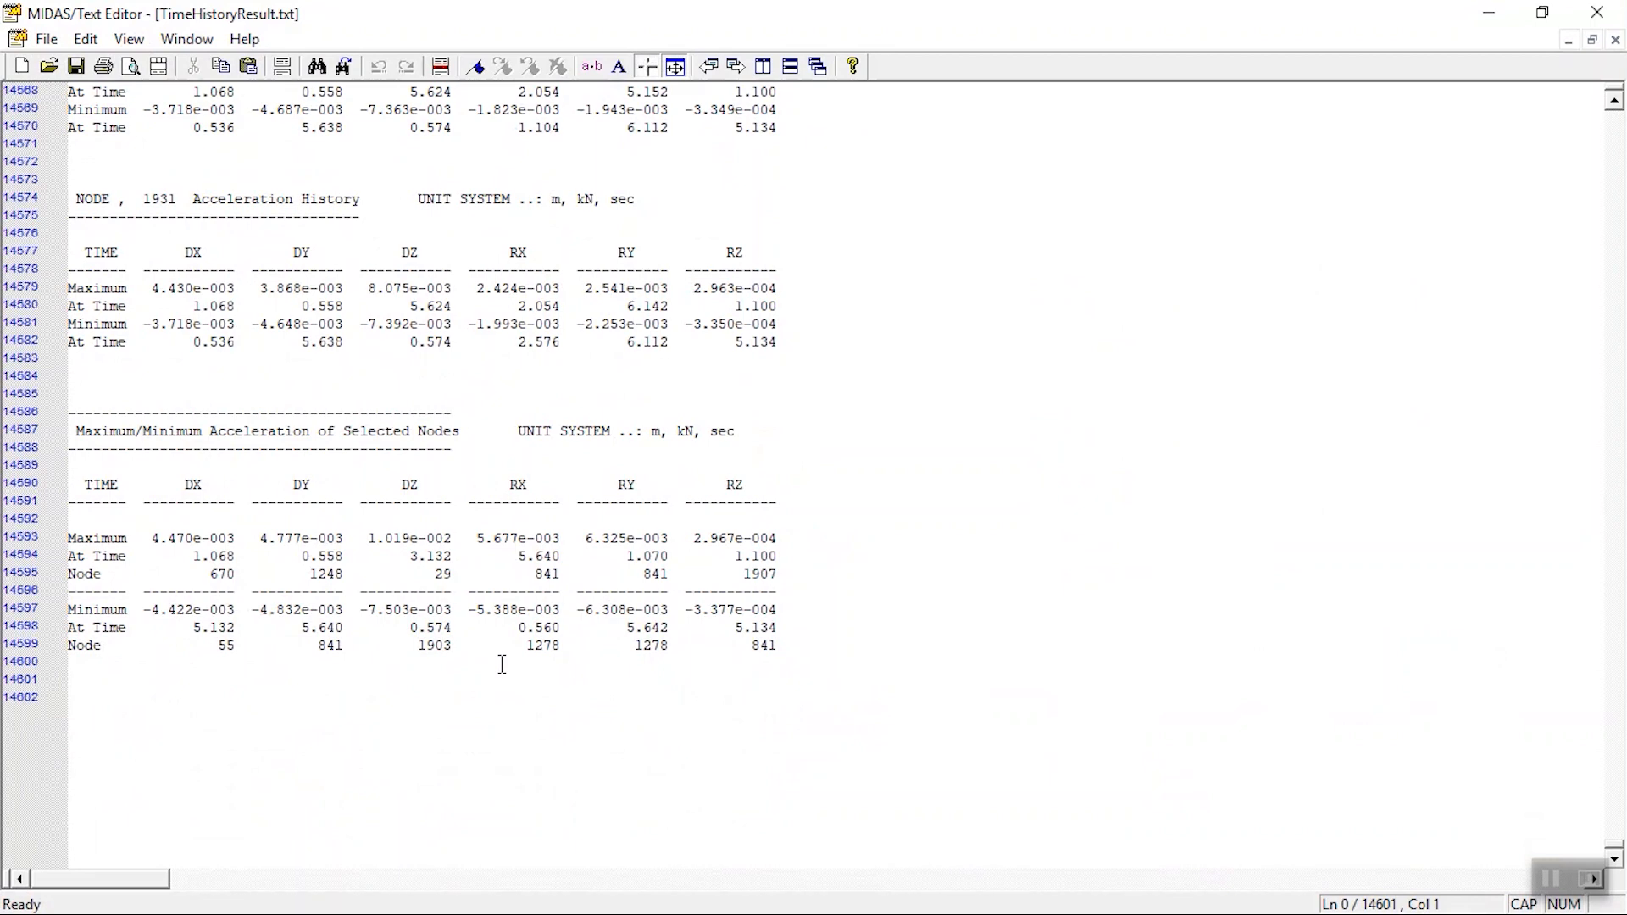
scroll(501, 664, up, 3)
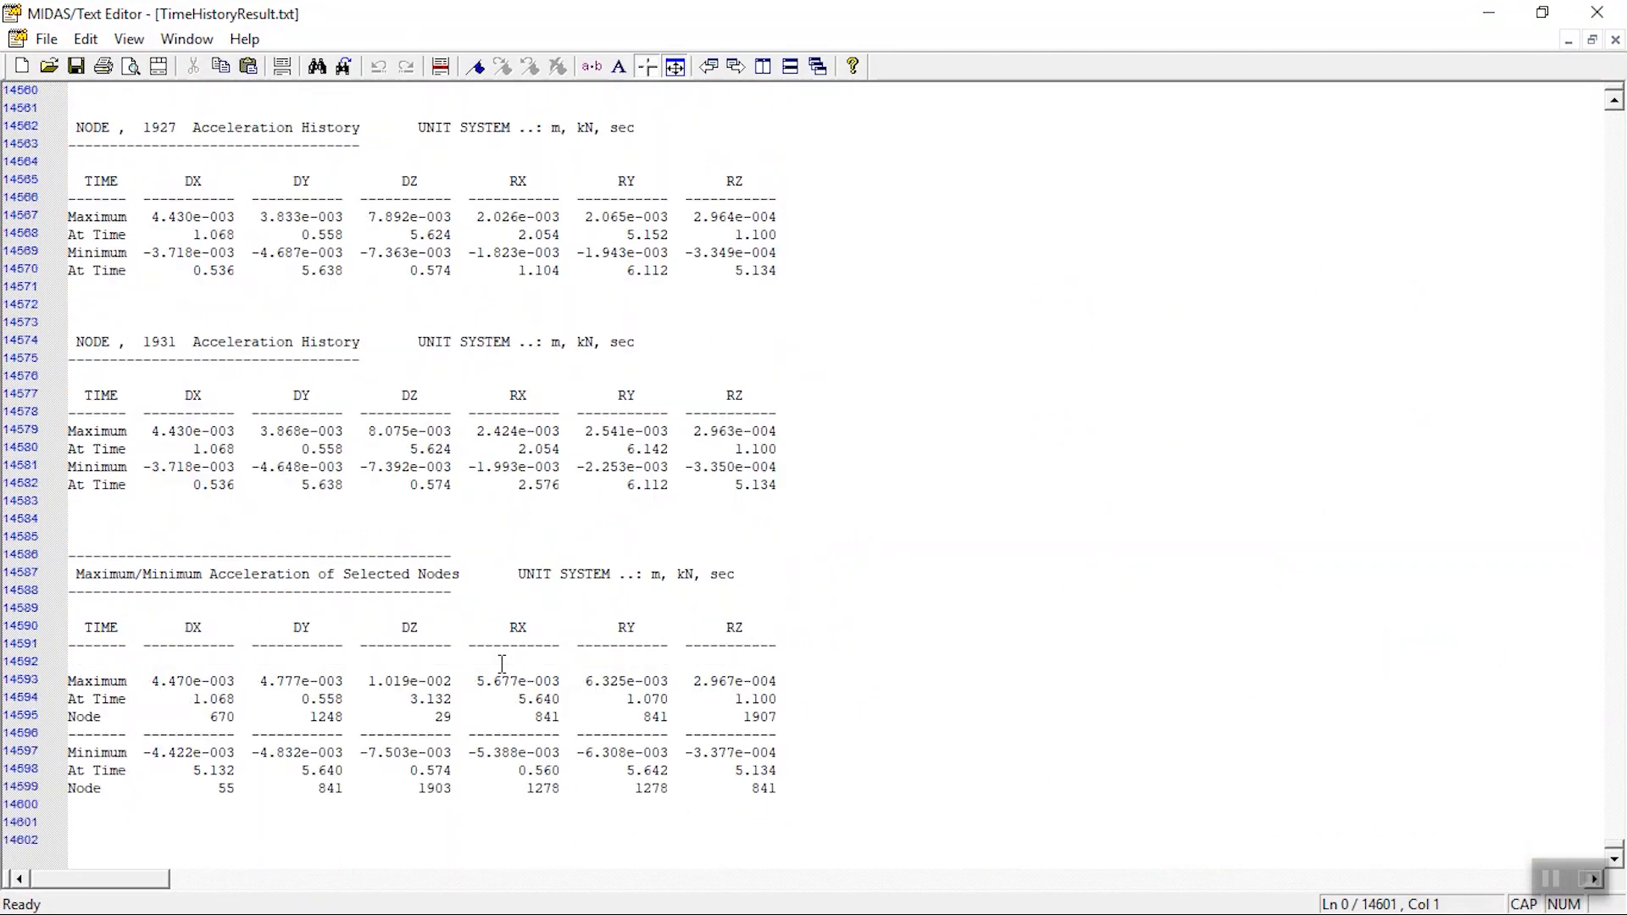
scroll(502, 663, down, 3)
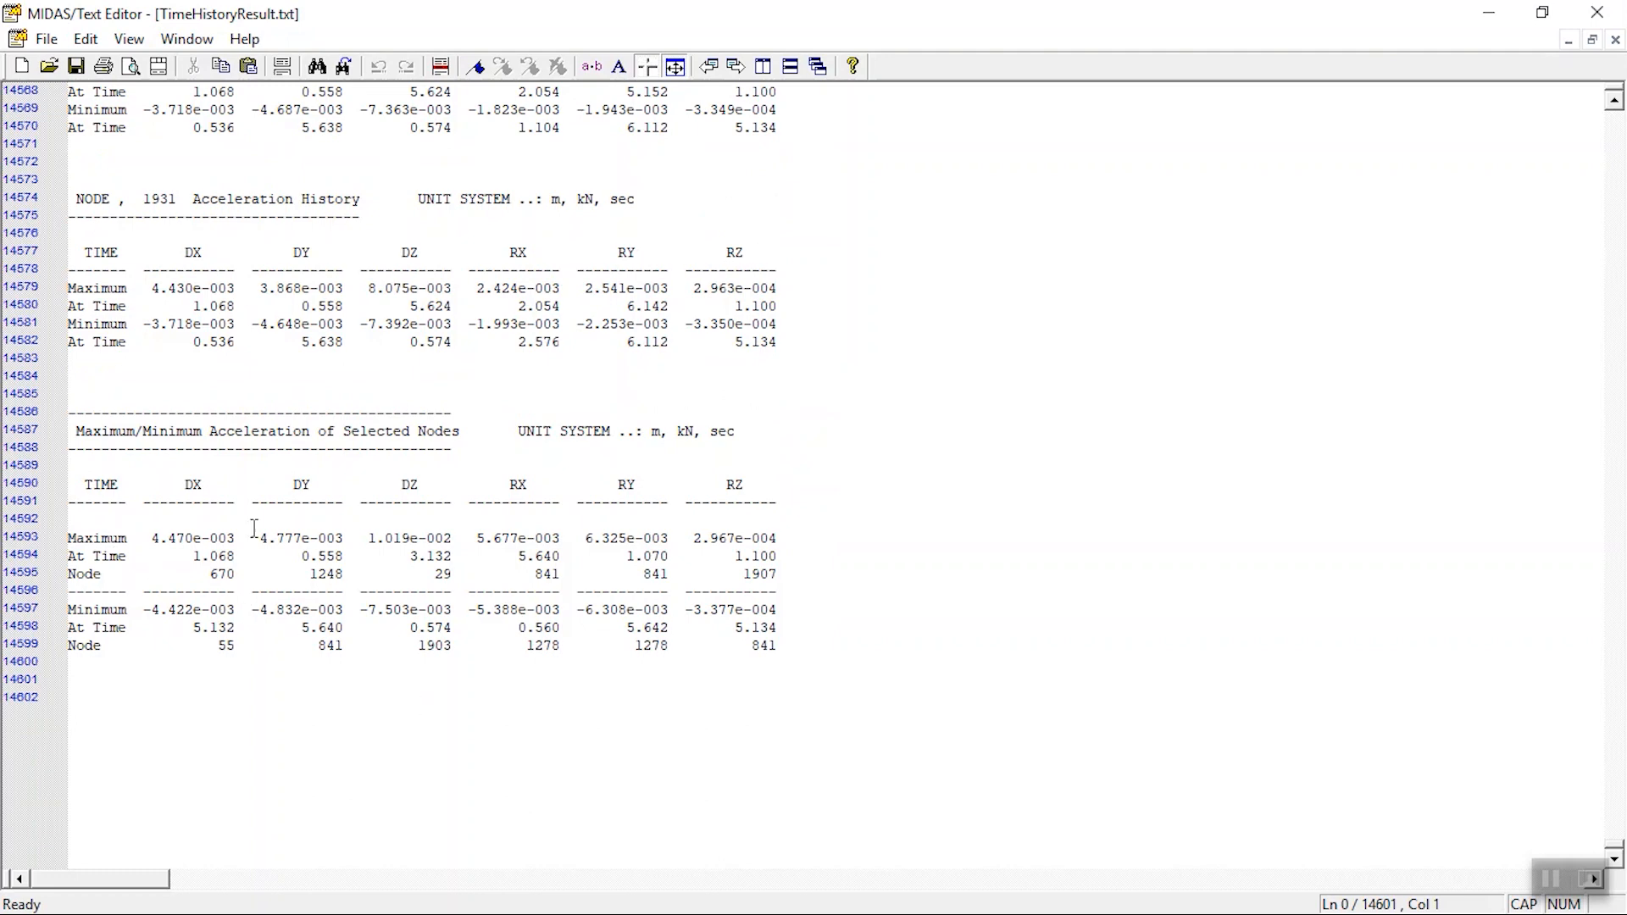
- Examine the maximum and minimum DZ accelerations in the summary, with their nodes and the time of the maximum
click(447, 573)
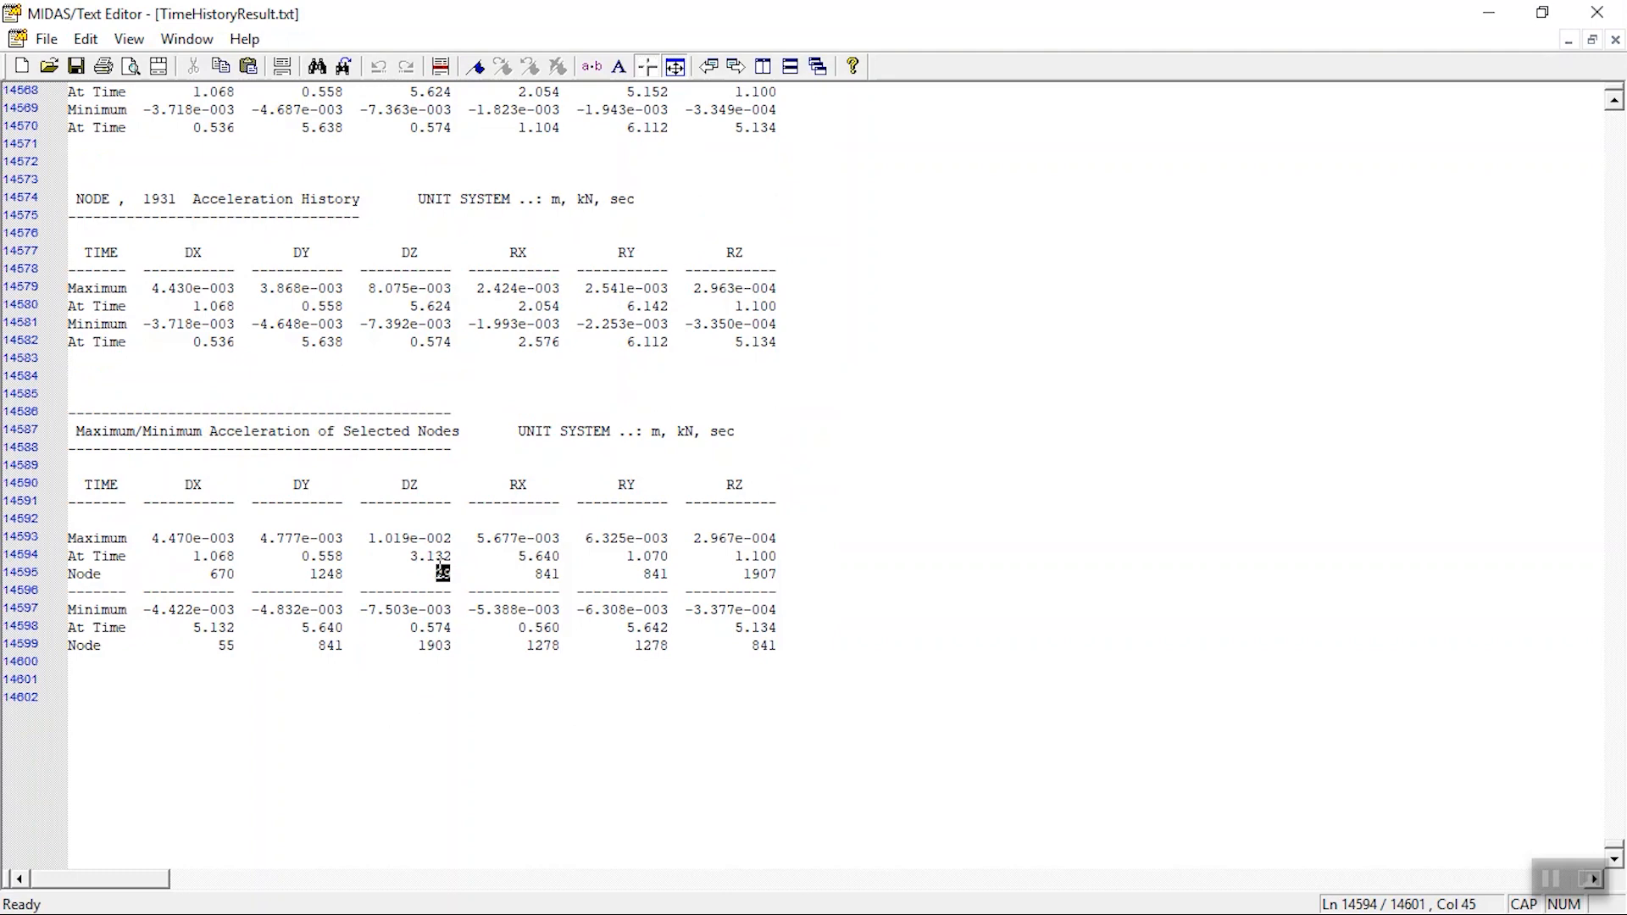
double_click(423, 648)
click(427, 539)
drag(367, 537, 457, 537)
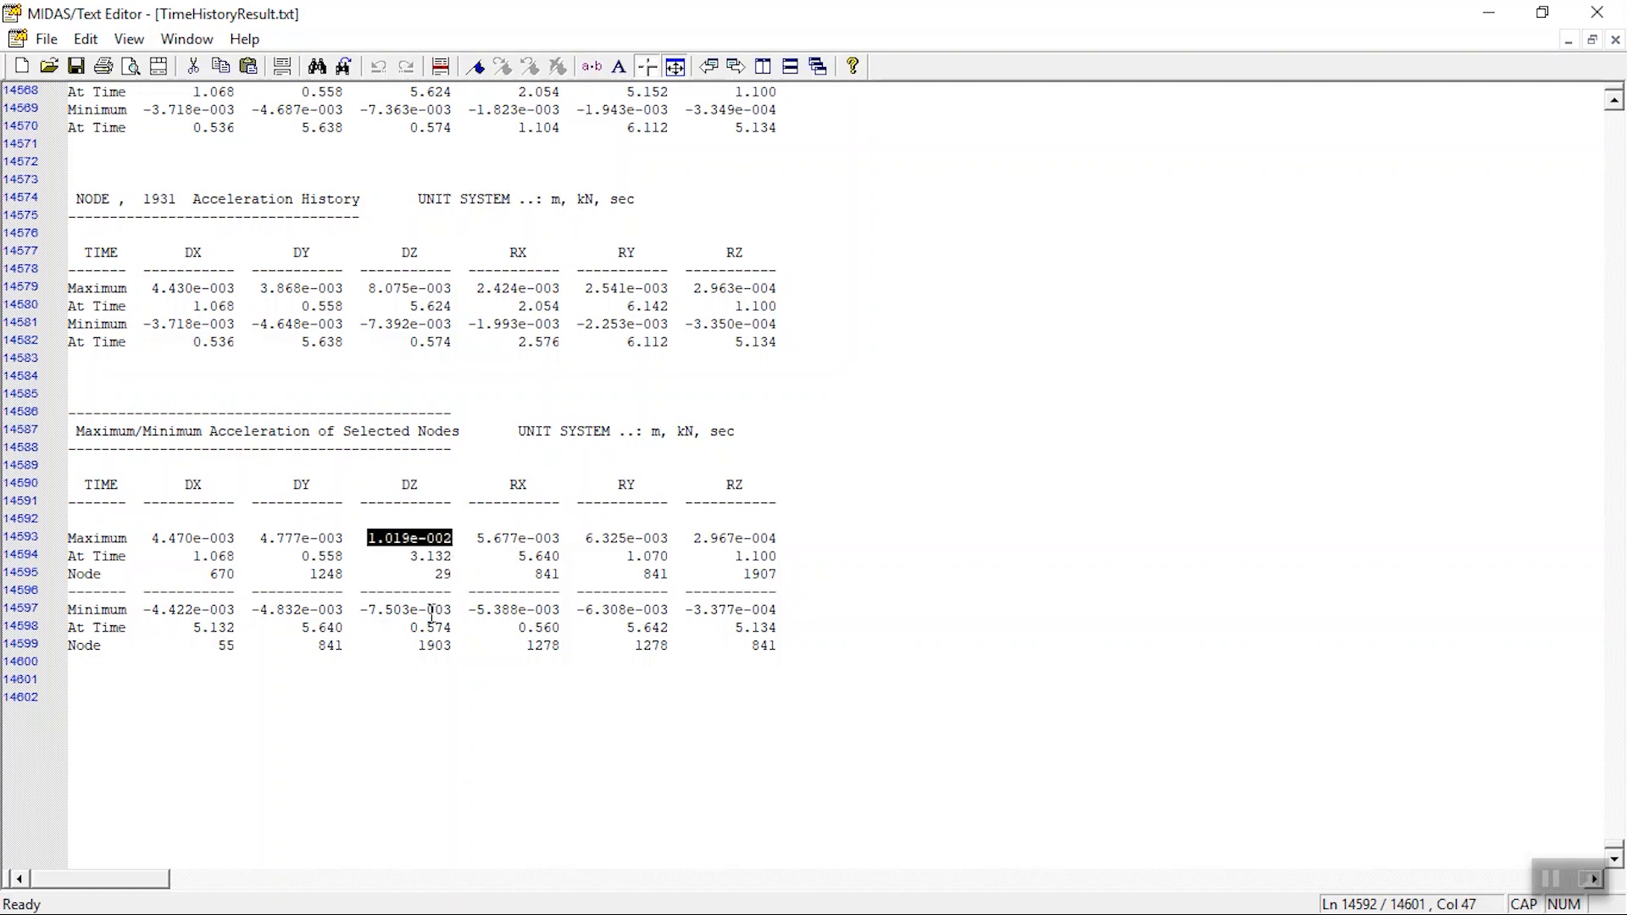
drag(360, 609, 442, 609)
drag(408, 556, 453, 557)
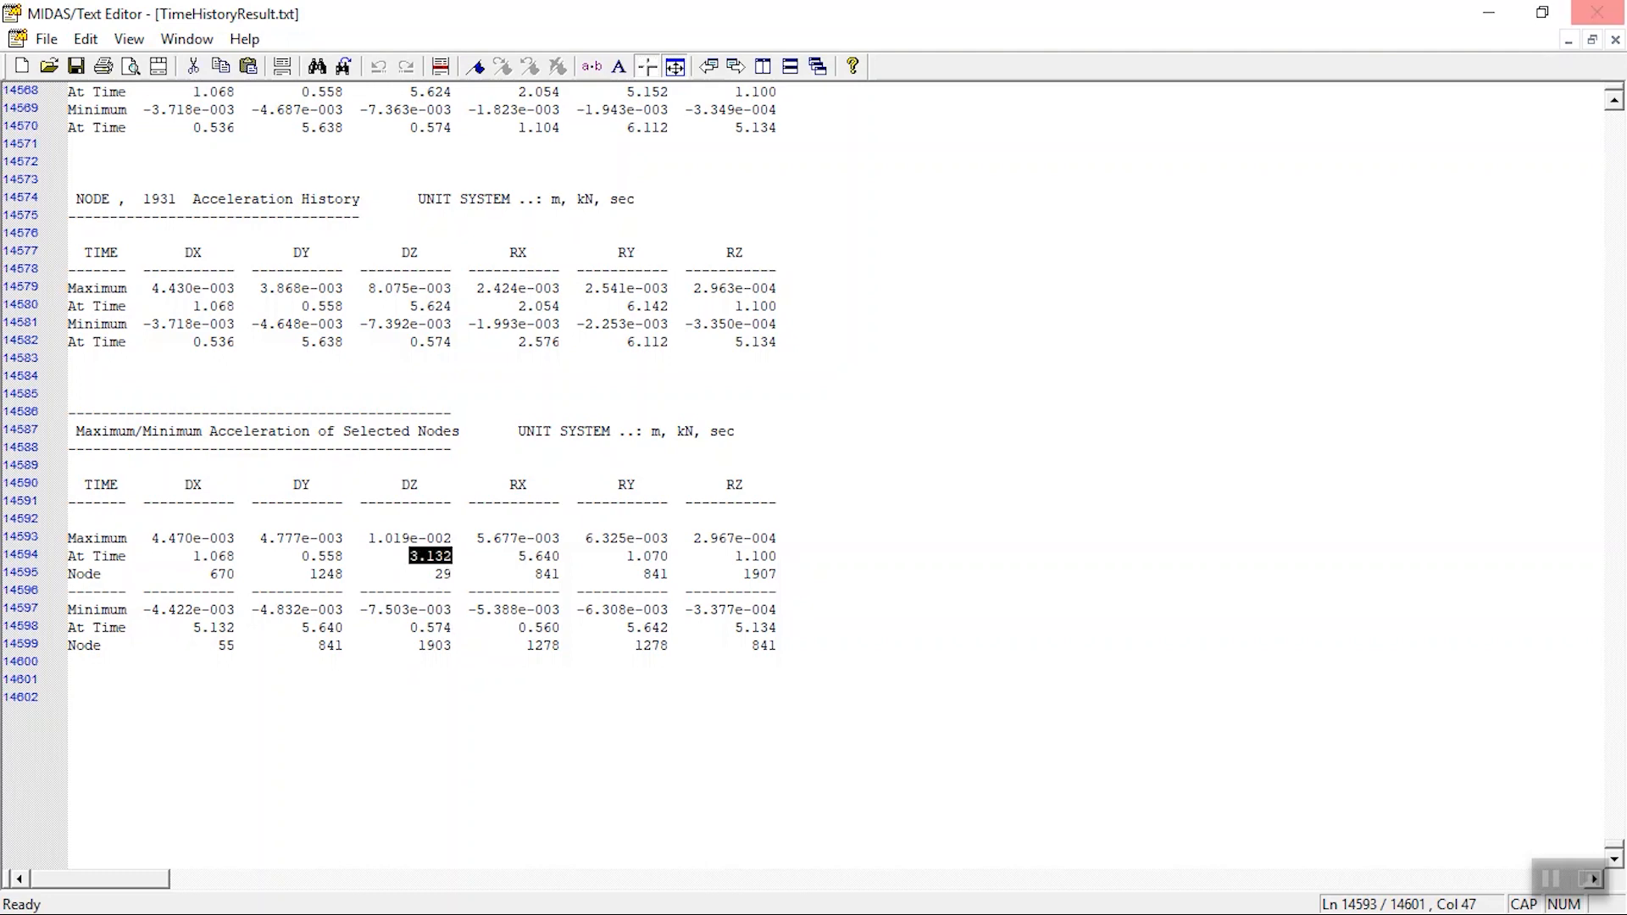
- Minimise both MIDAS/Text Editor windows and return to the midas Gen model
click(1489, 12)
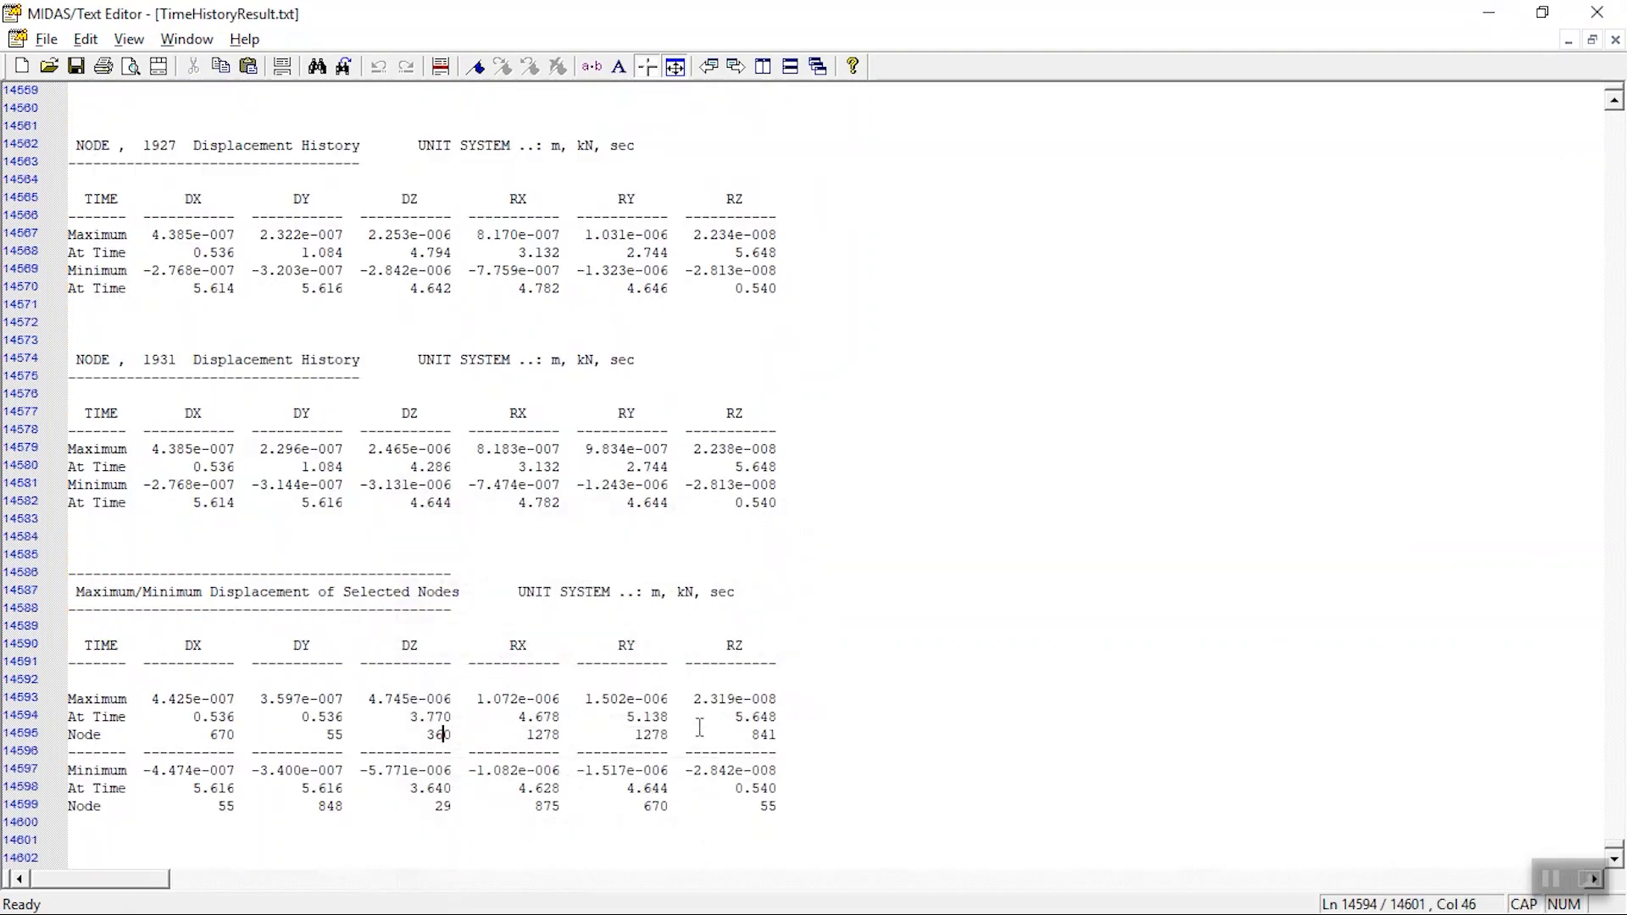
click(1489, 12)
scroll(1001, 405, down, 3)
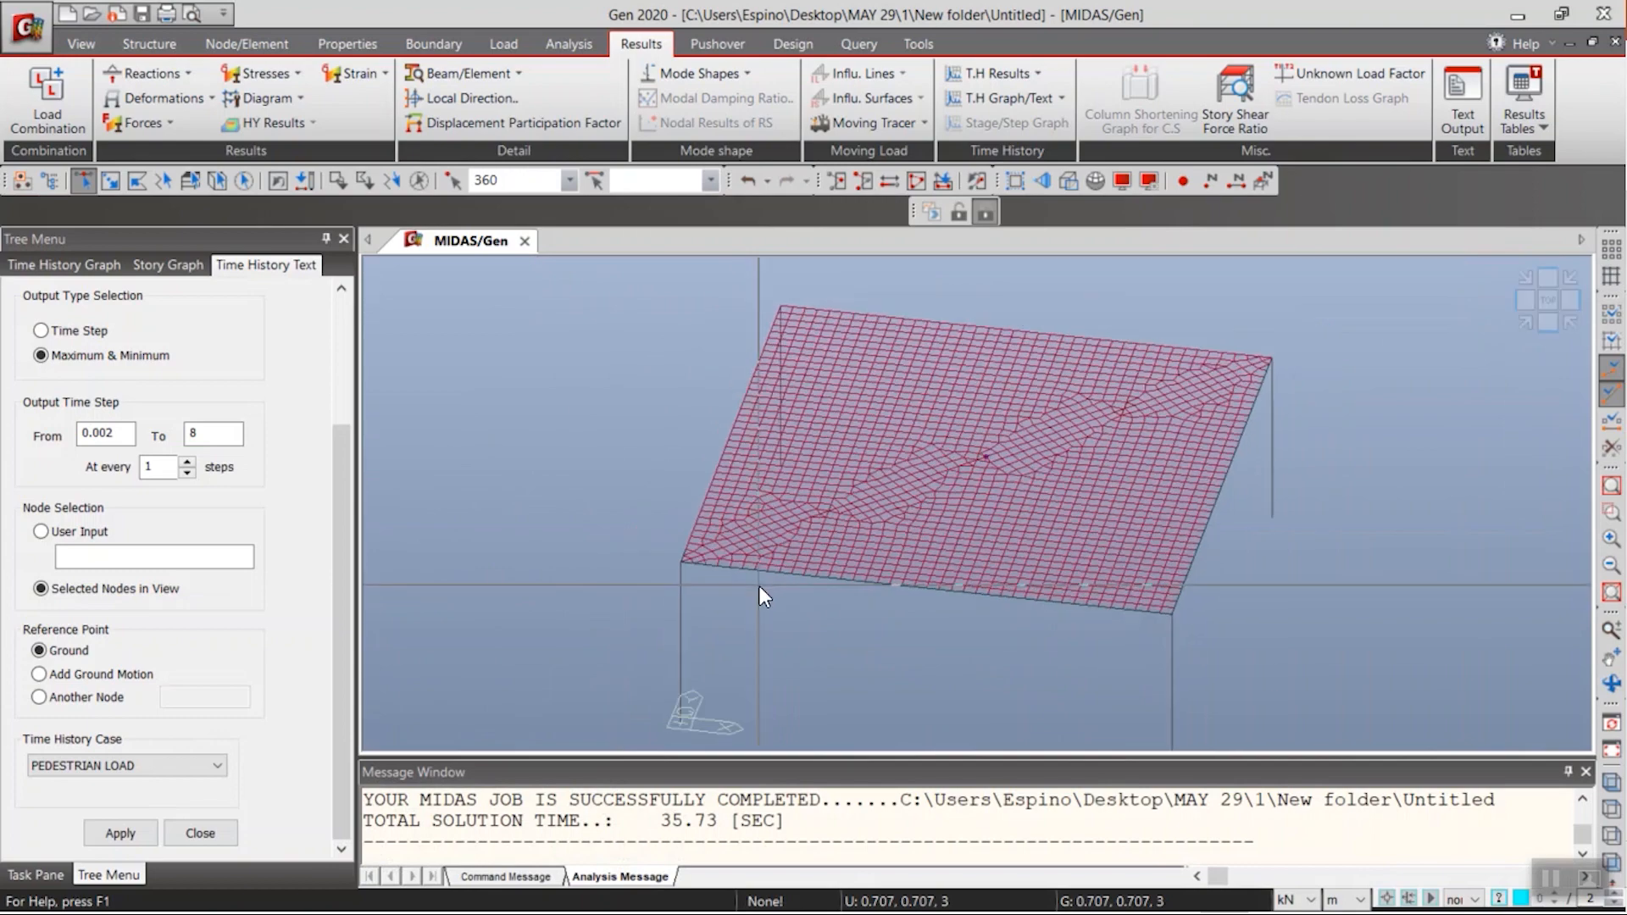
mouse_move(759, 585)
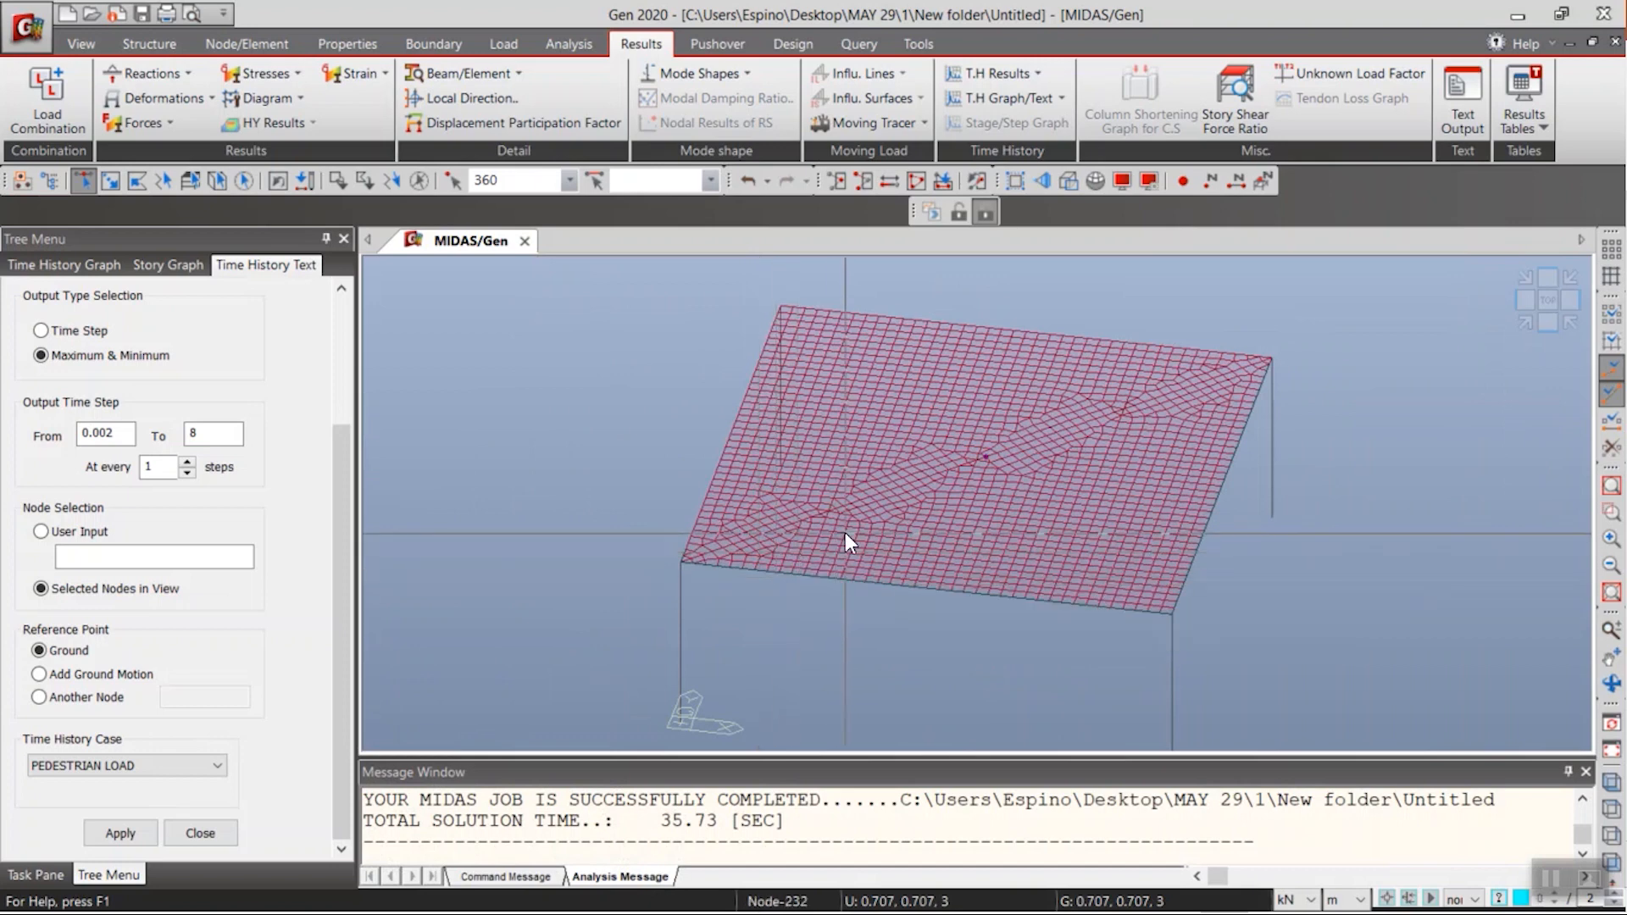
- Open the Time History Graph settings and start a new Displ/Vel/Accel graph function
click(1055, 99)
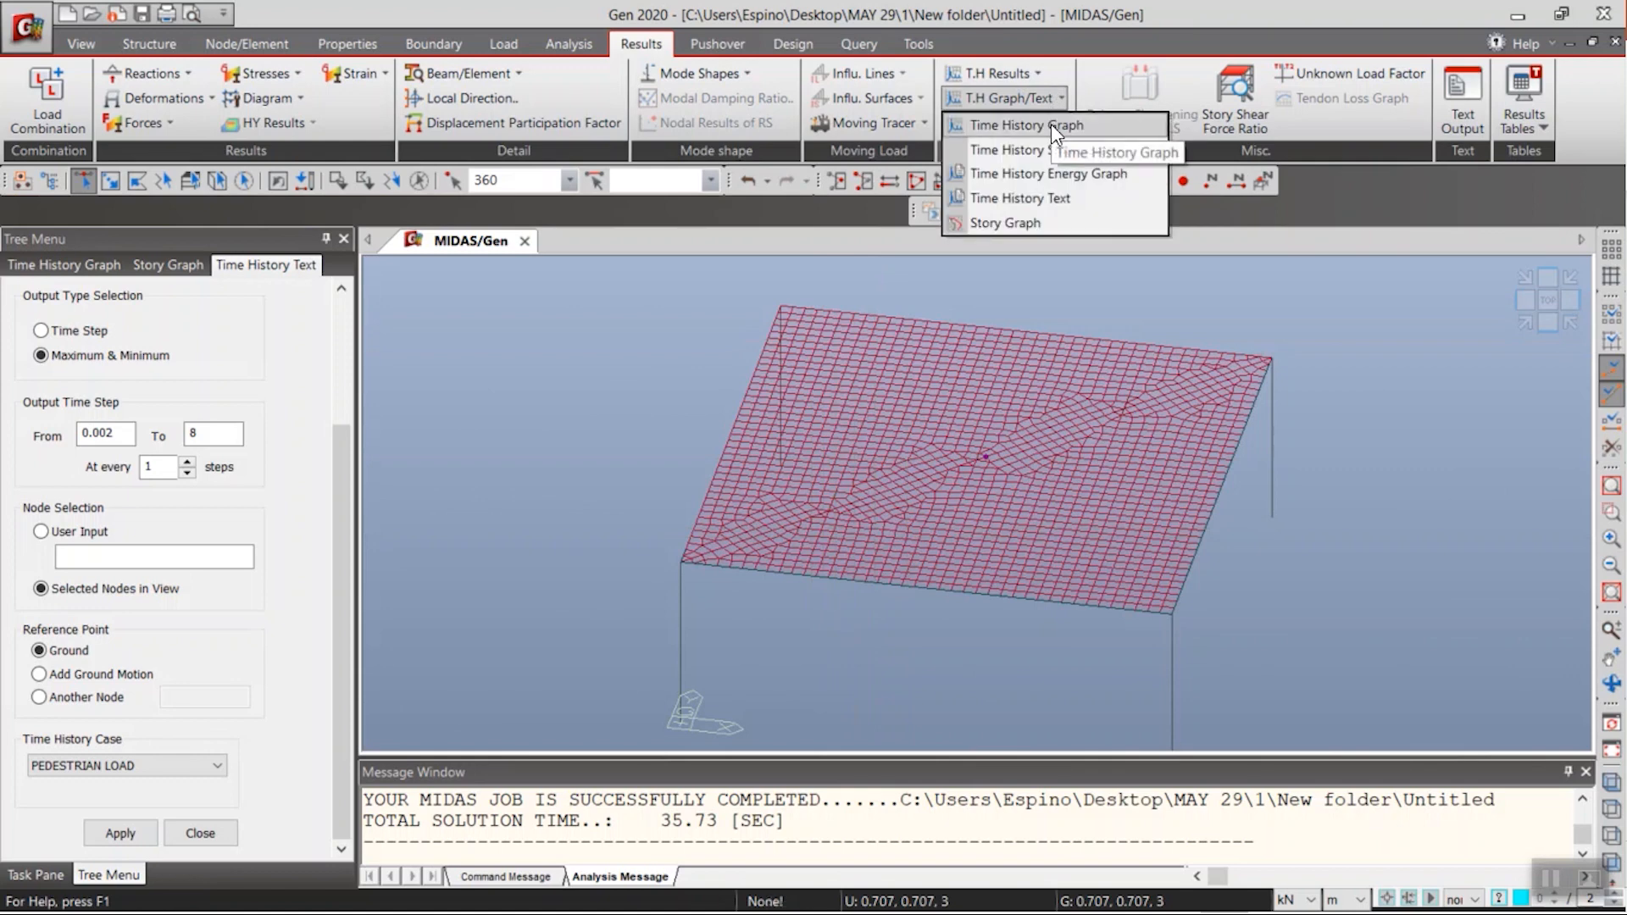
click(1051, 125)
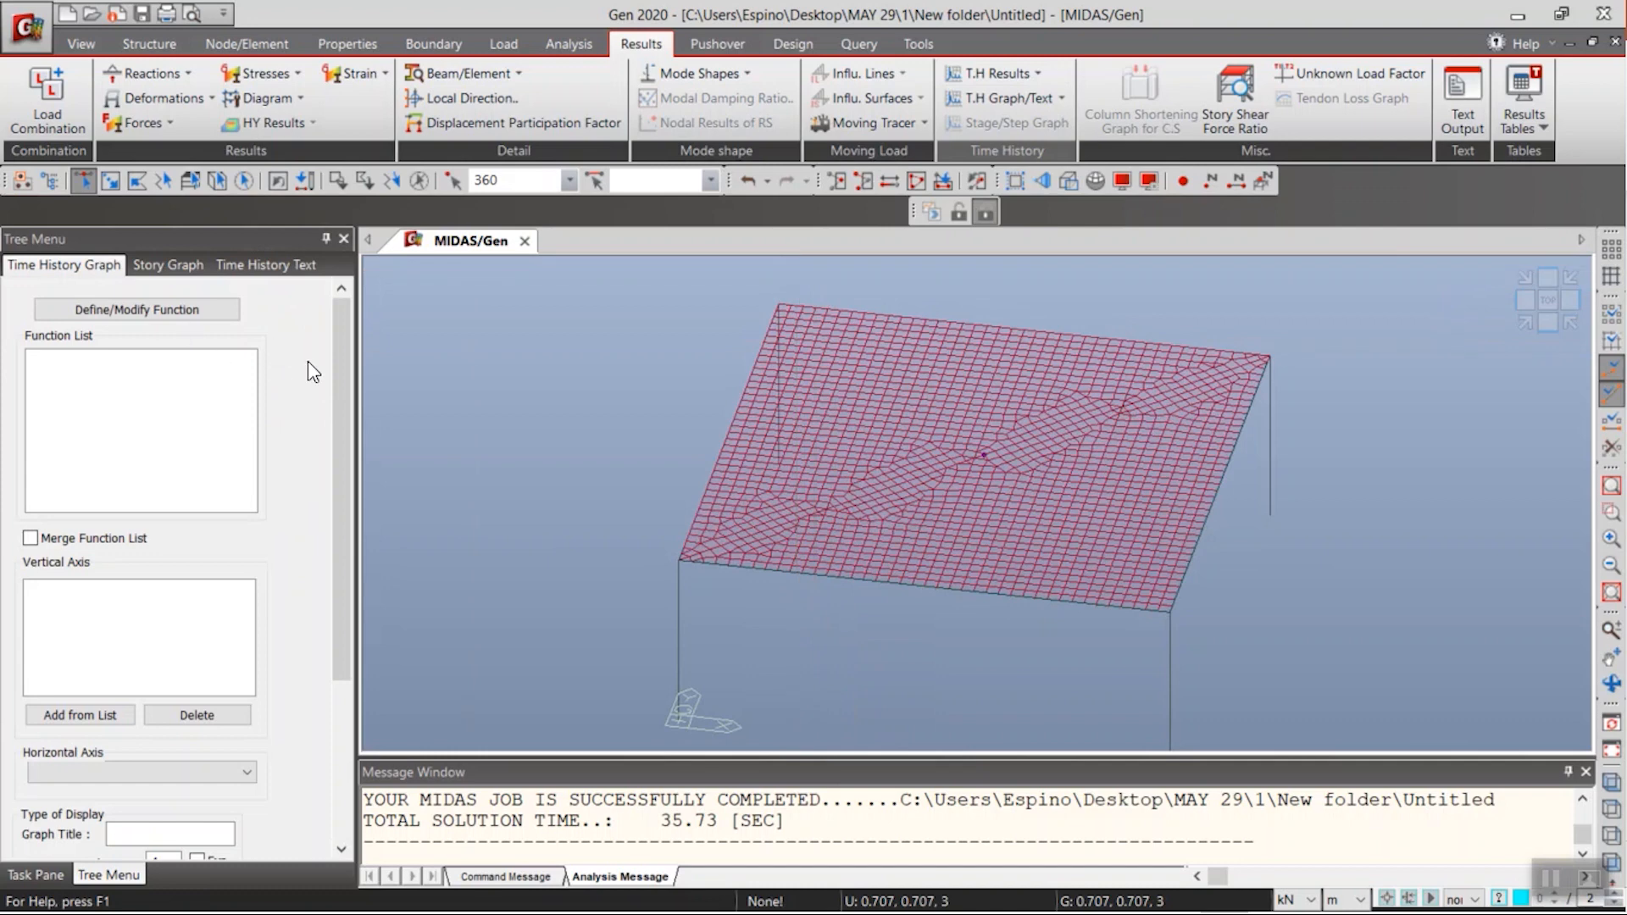
click(188, 310)
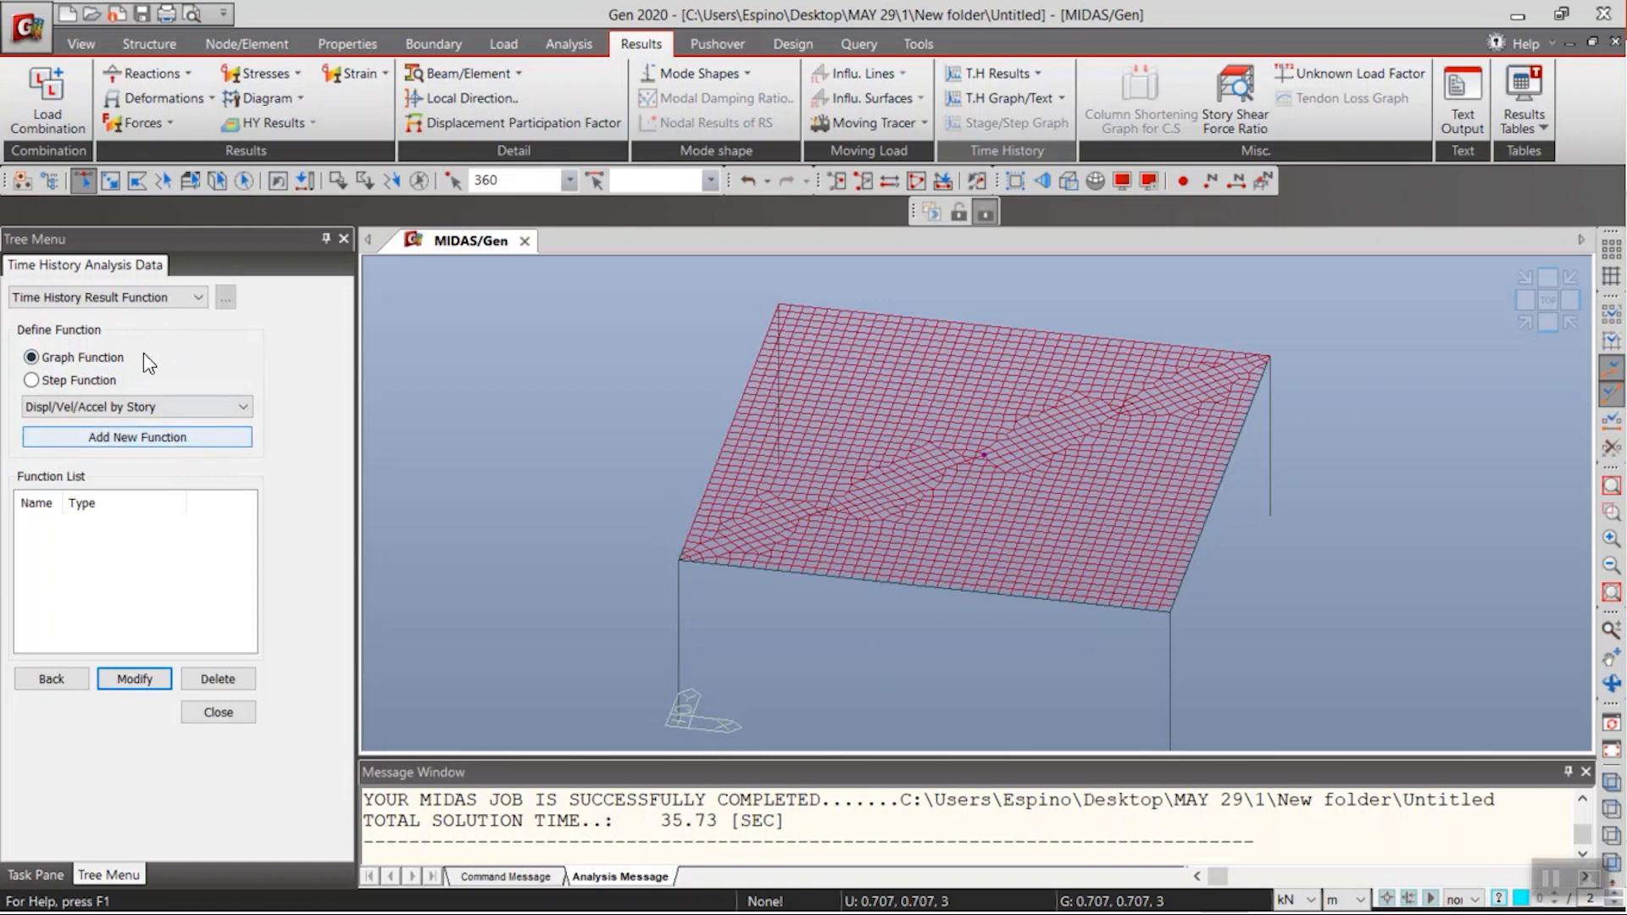
click(132, 405)
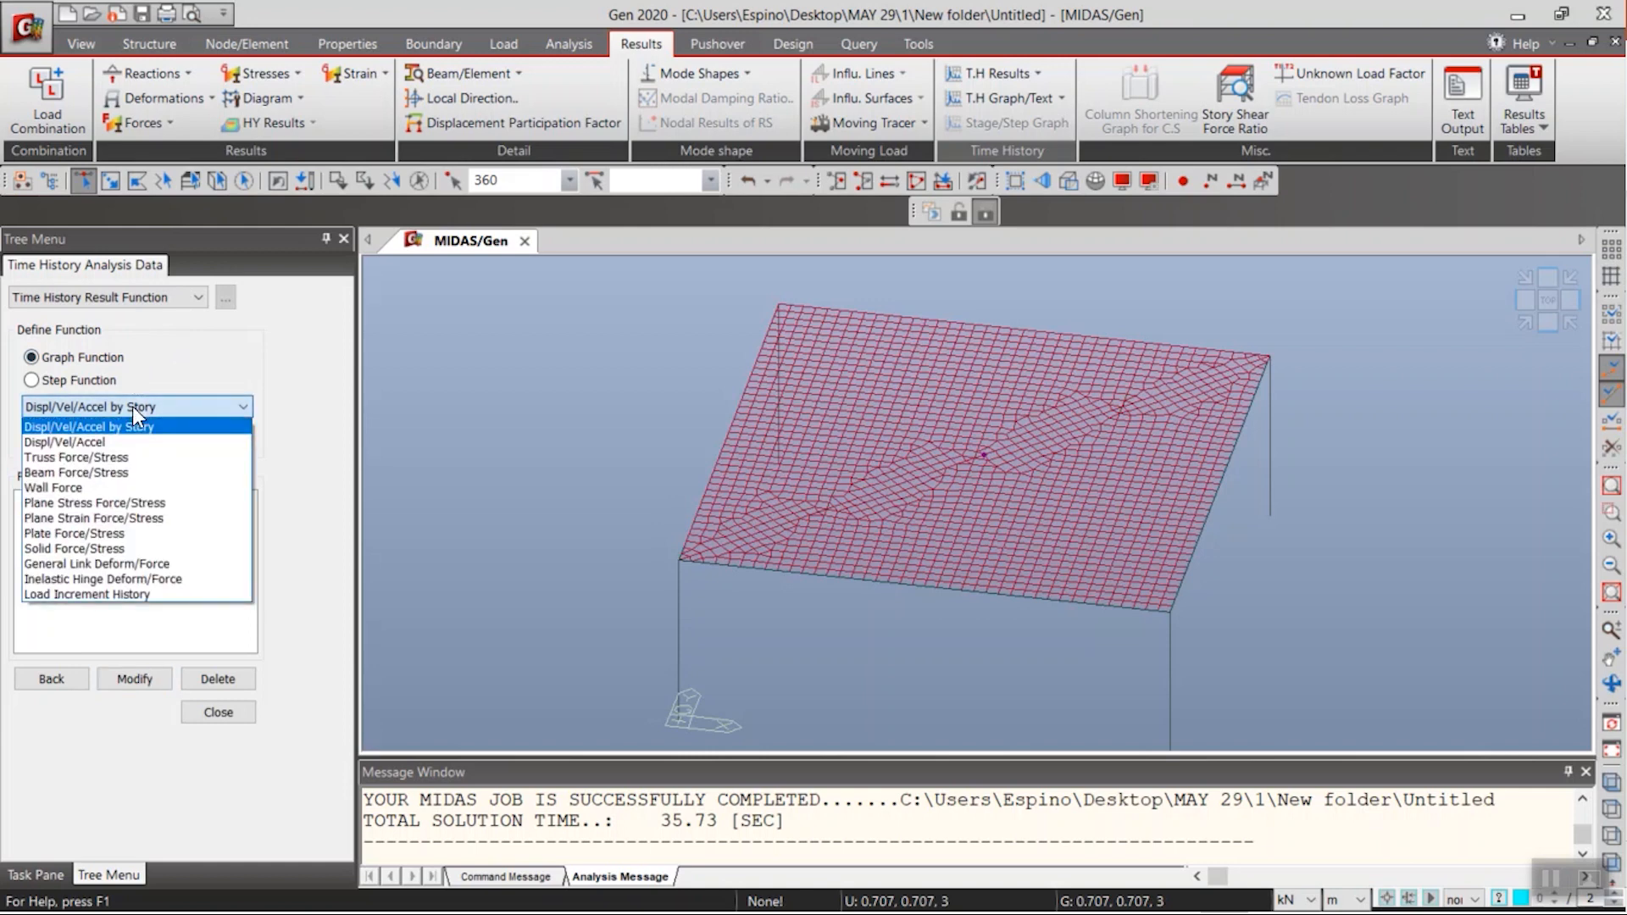
click(119, 441)
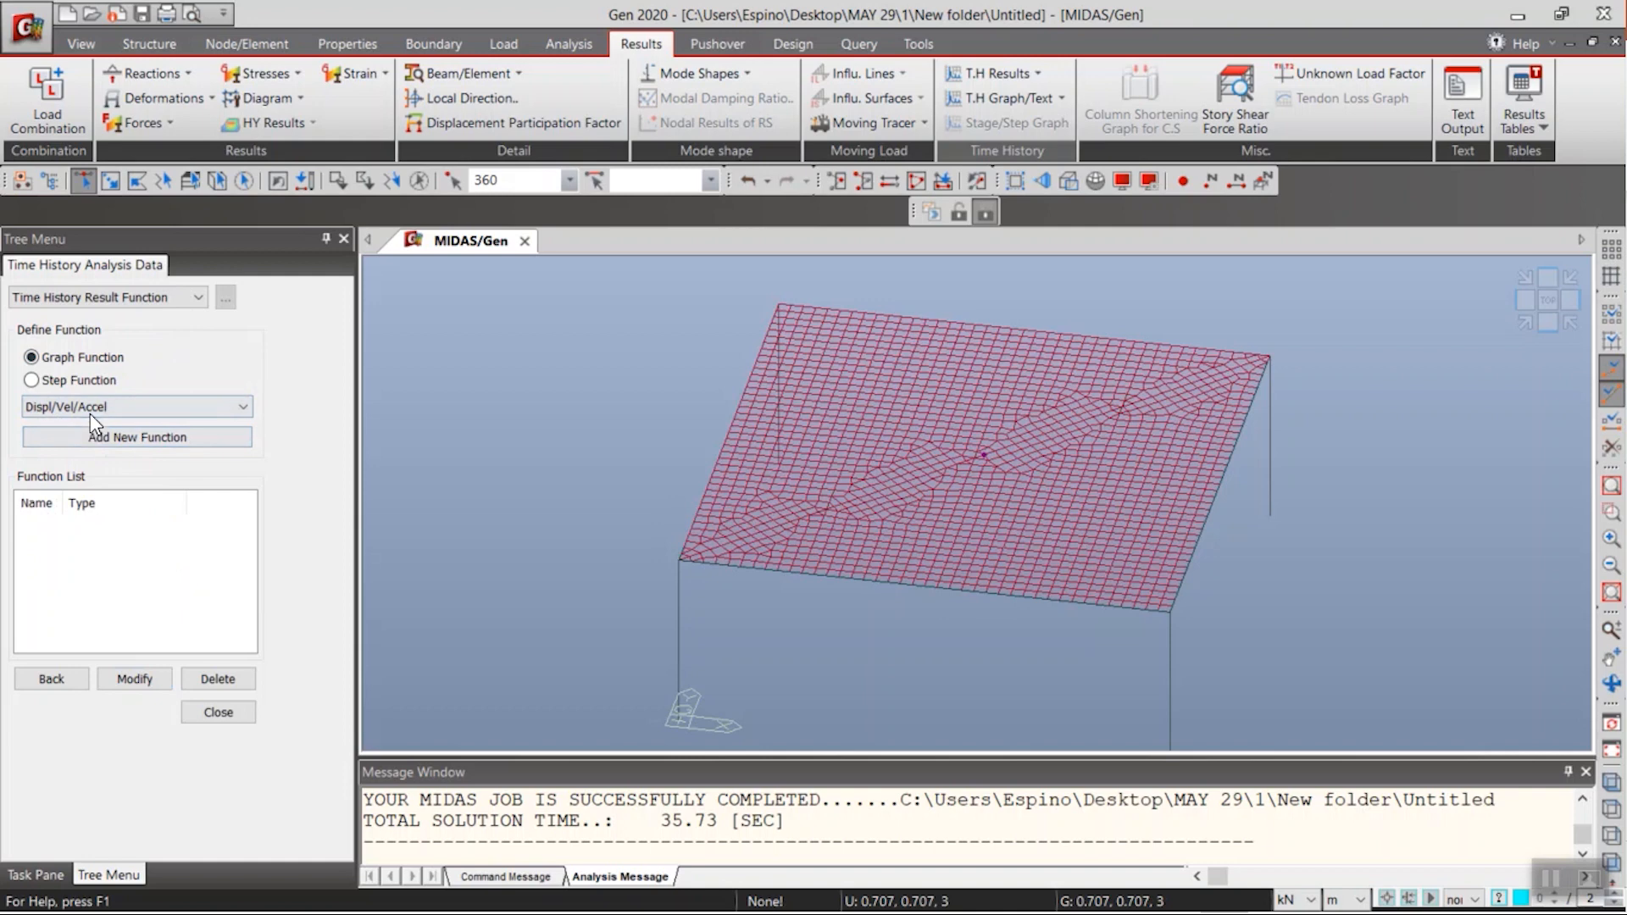
click(121, 442)
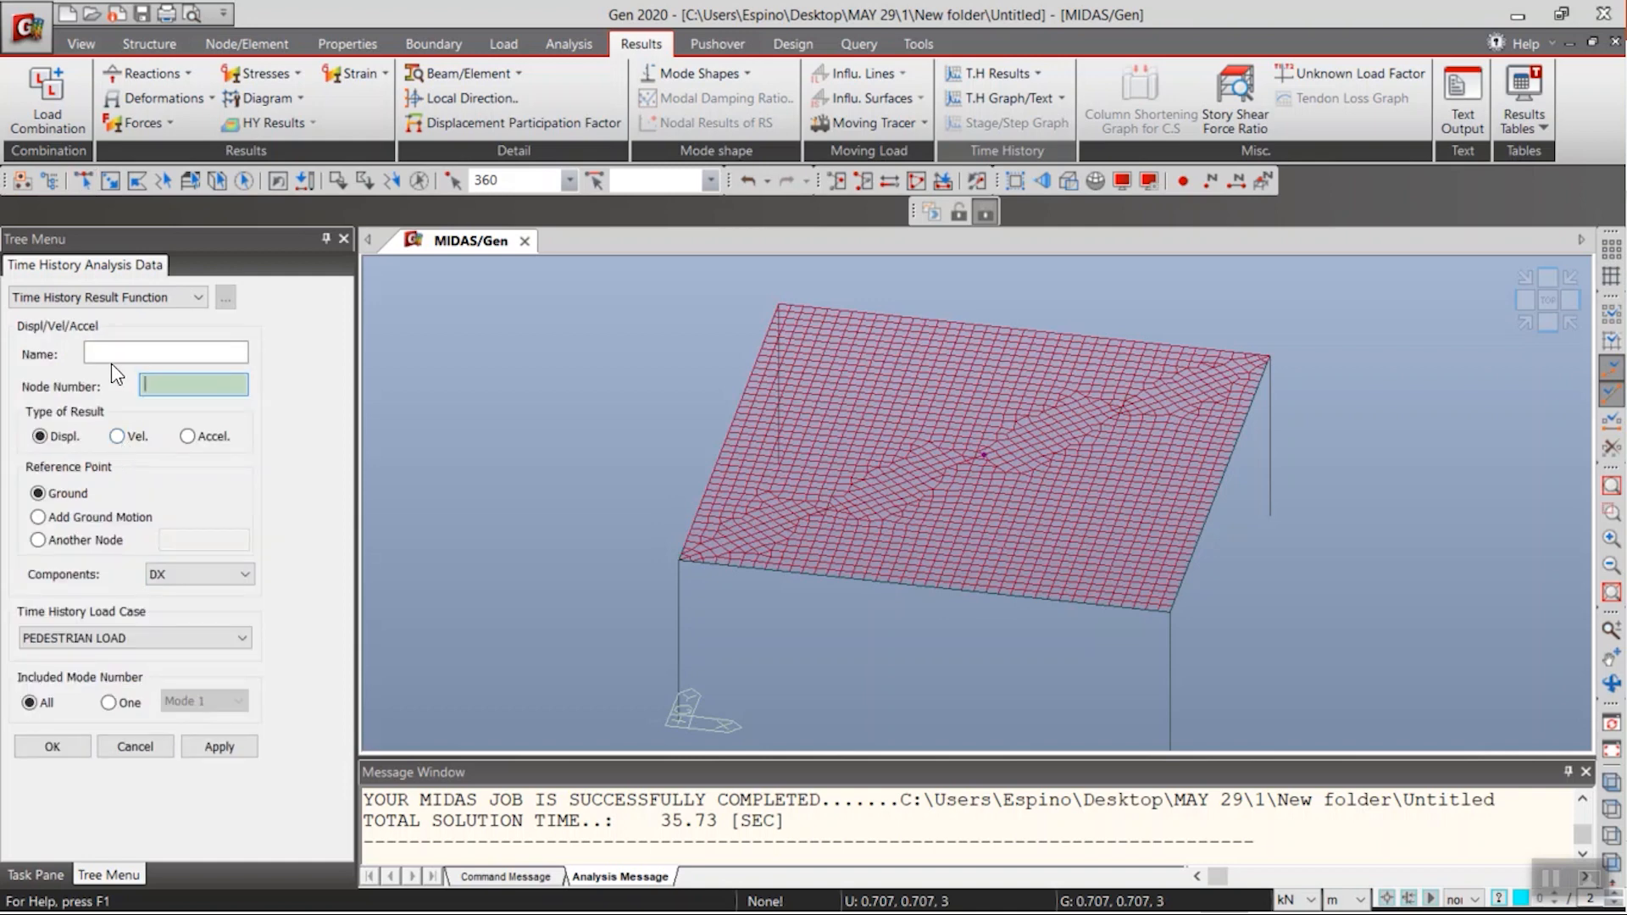
- Name the new displacement graph function Displ-max and assign it to node 360
click(137, 354)
text(dISPL)
key(BackSpace)
key(BackSpace)
key(BackSpace)
text(-ma)
click(157, 388)
text(360)
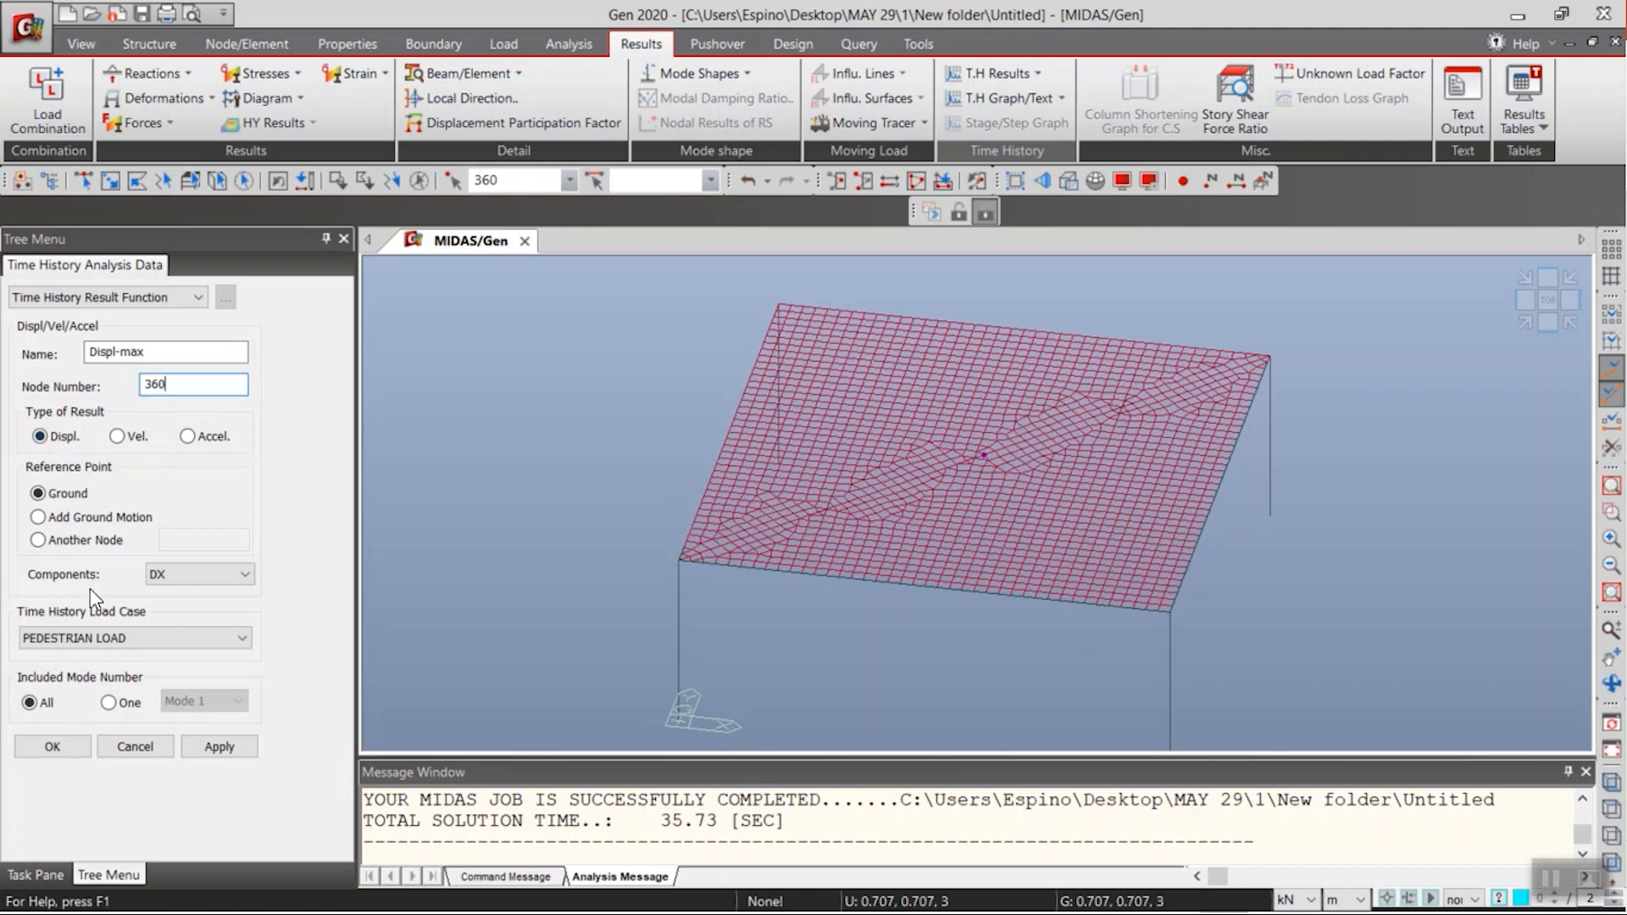
- Set the Displ-max function's component to DZ and add the function for the PEDESTRIAN LOAD case
click(178, 583)
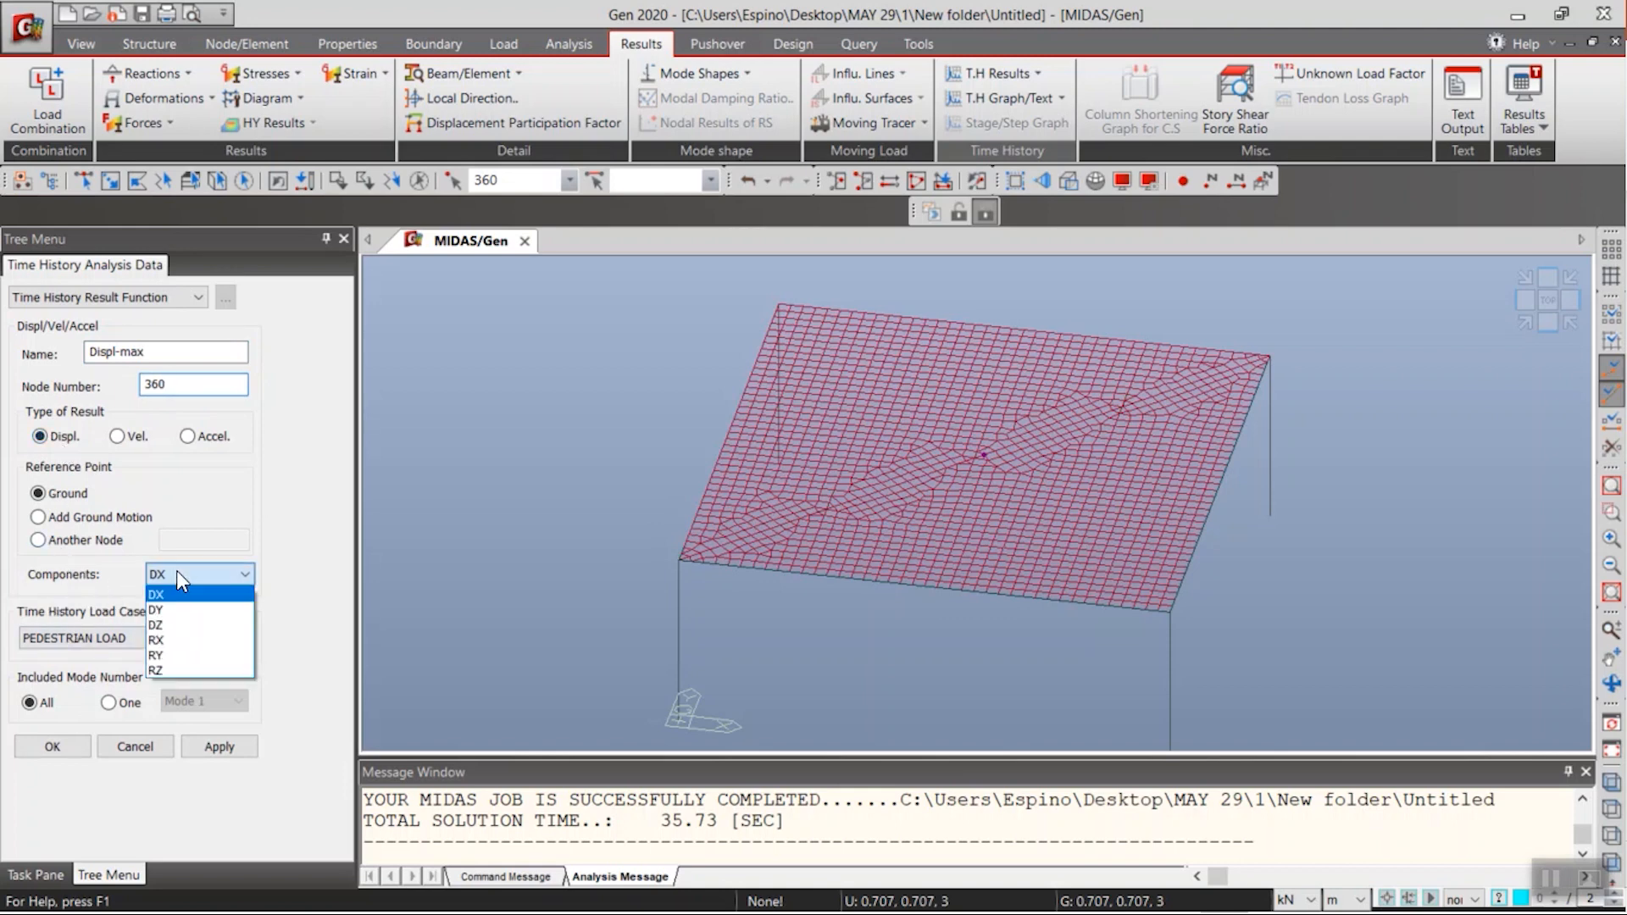
click(169, 629)
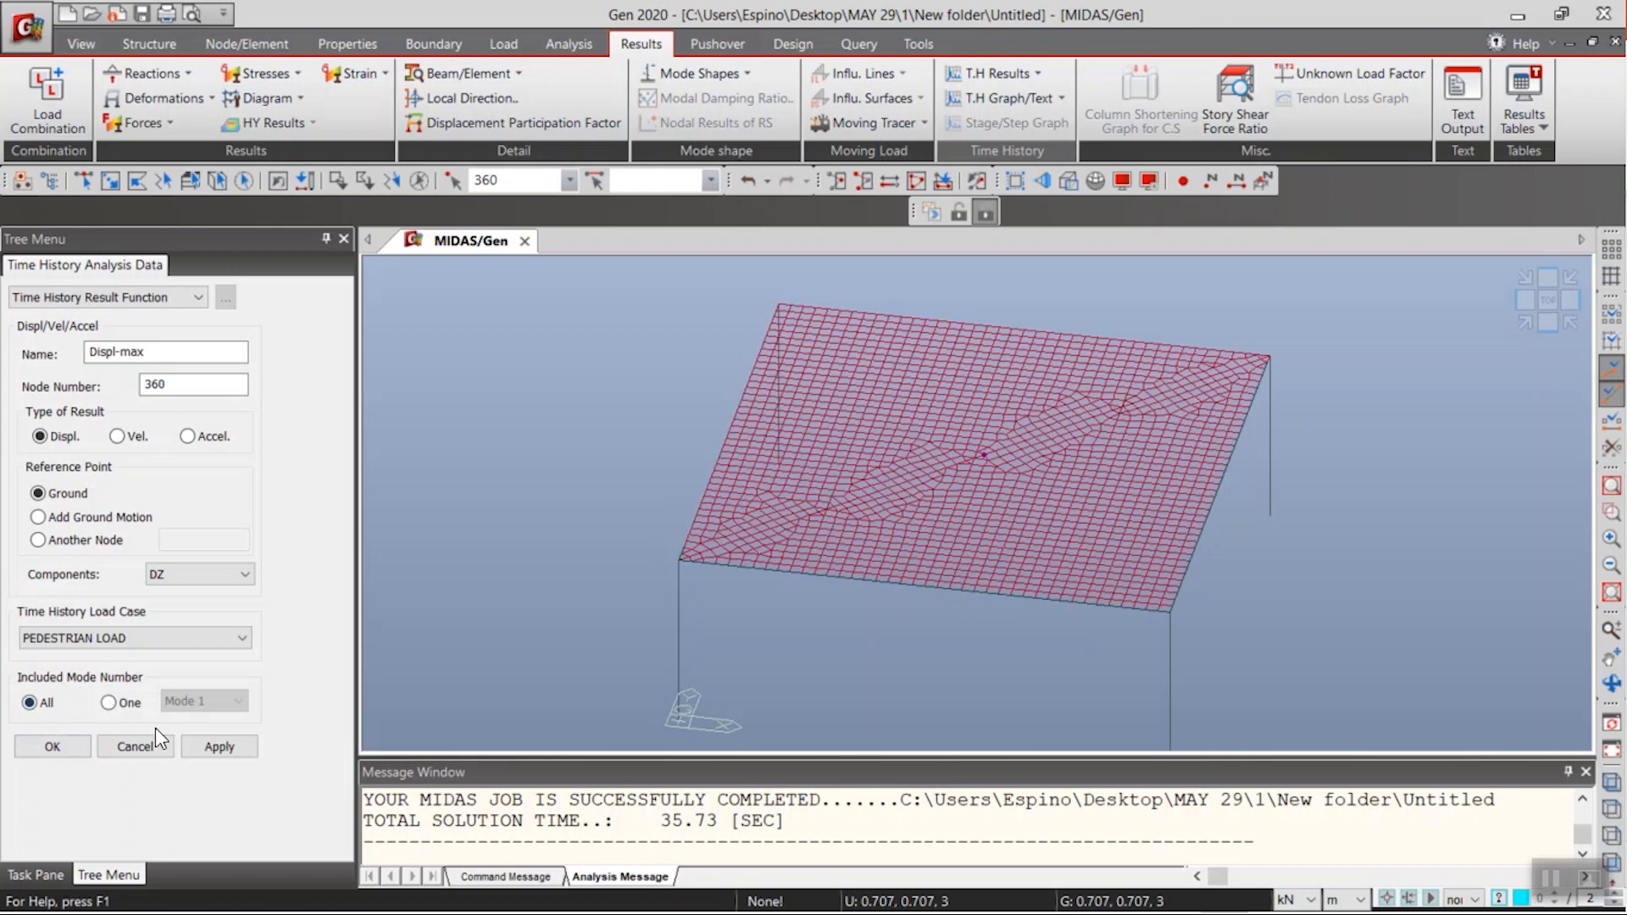
click(218, 747)
- Start a second graph function named Accel-max with the Accel. result type and Ground as the reference point
click(140, 354)
click(187, 435)
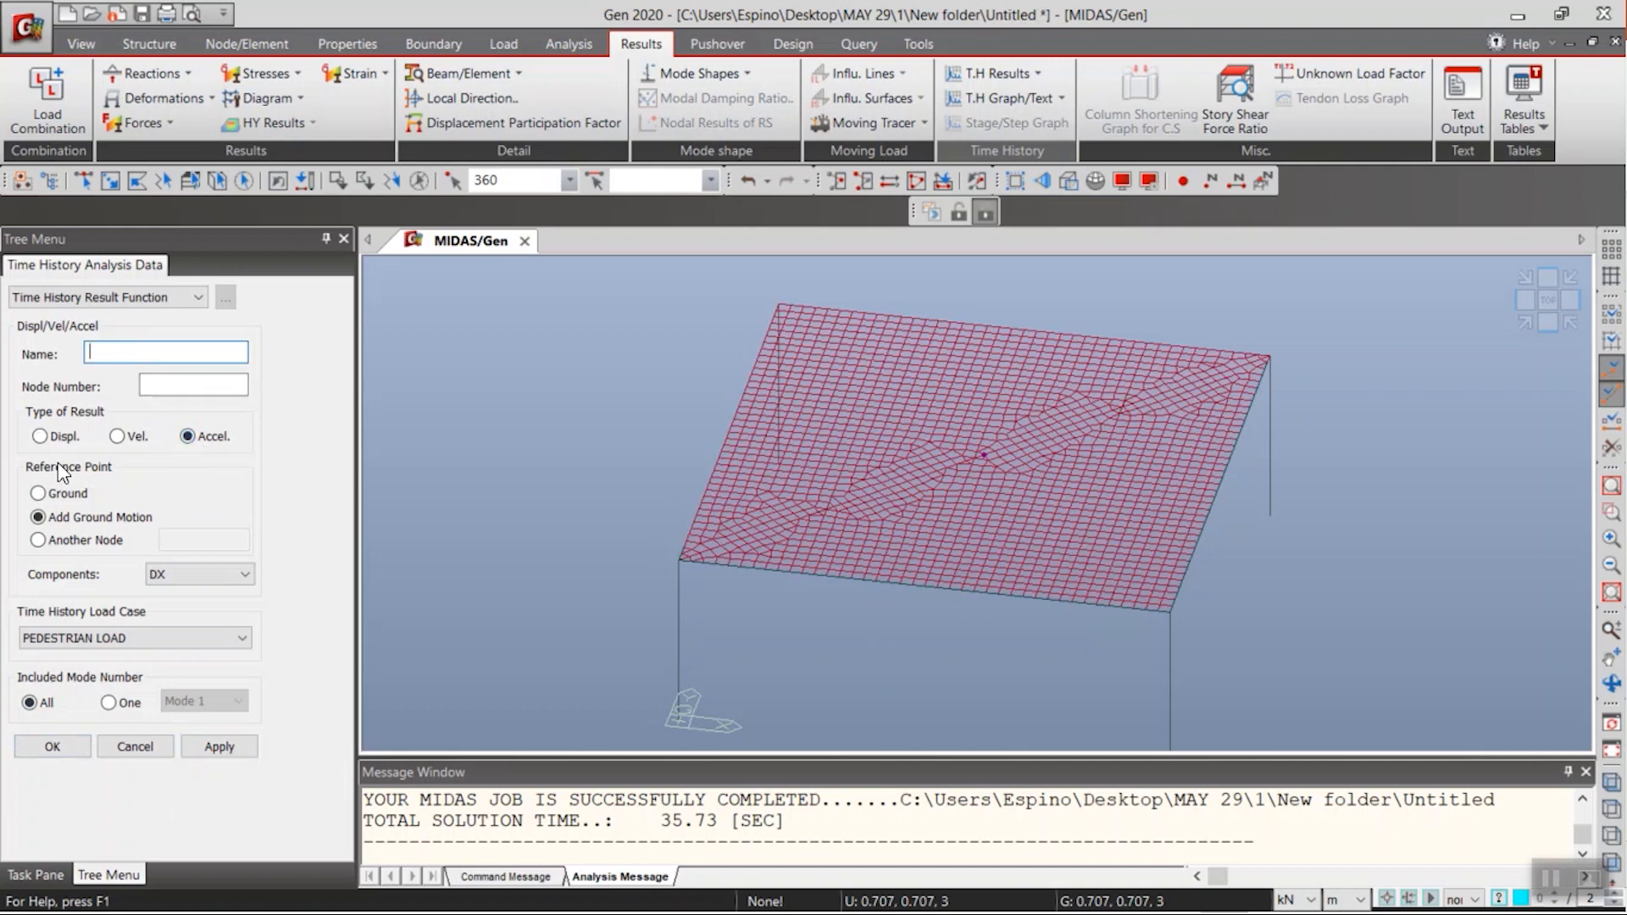
click(71, 480)
click(117, 355)
text(Accel-max)
click(168, 386)
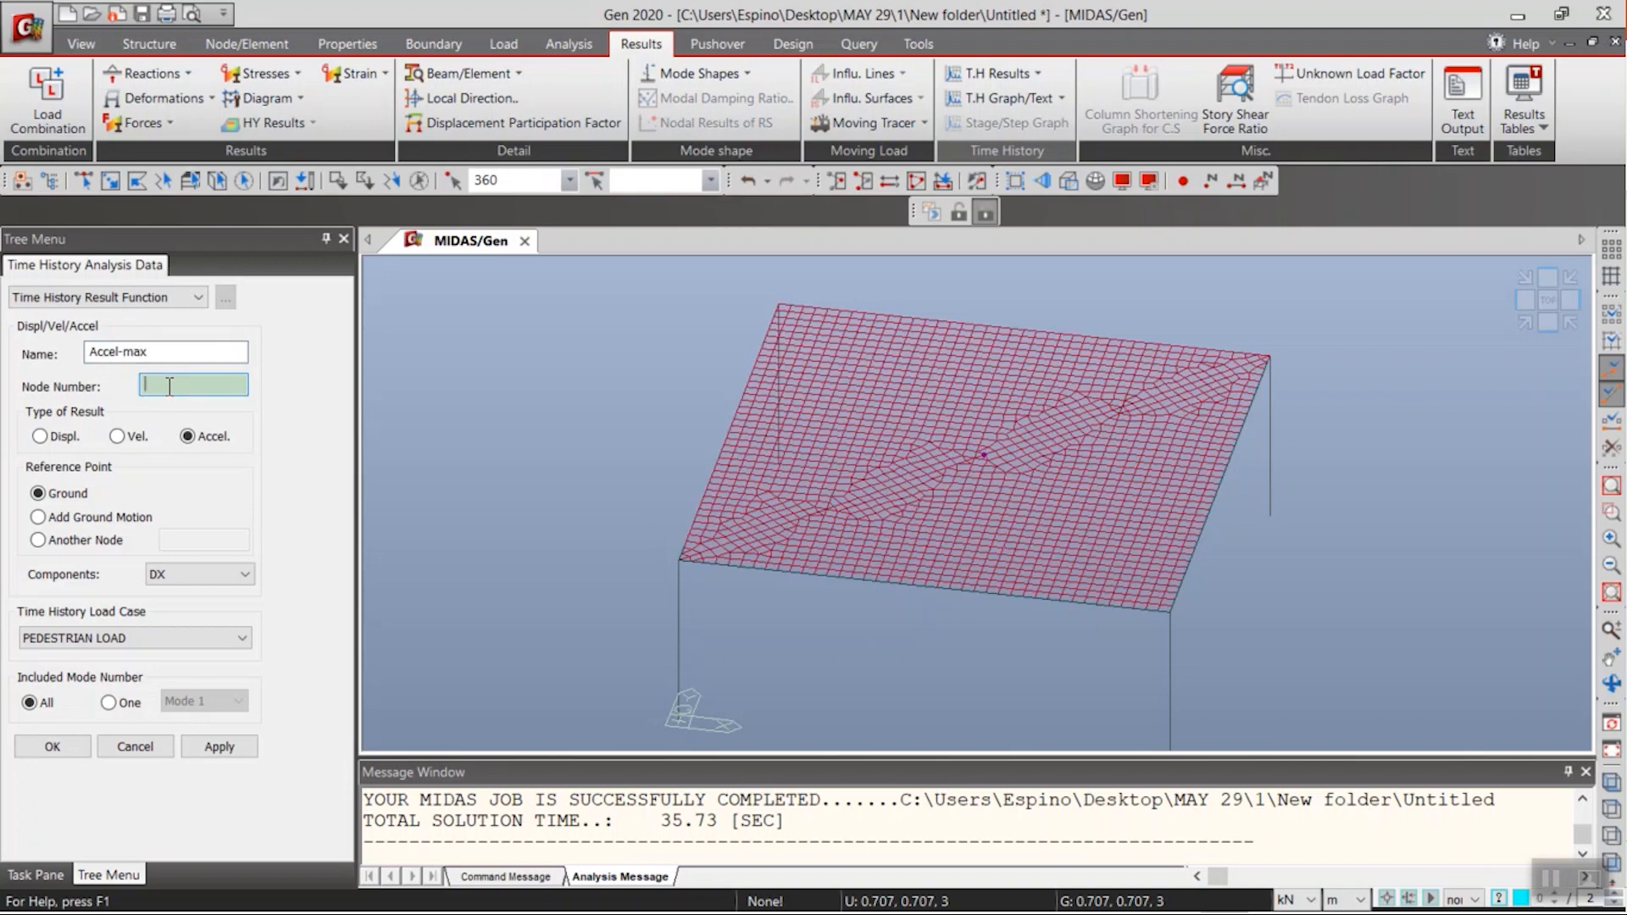
- Switch to the VIBRATION.pptx presentation, look through the Time History Plots slides up to slide 83, and return to midas Gen
key(alt+Tab)
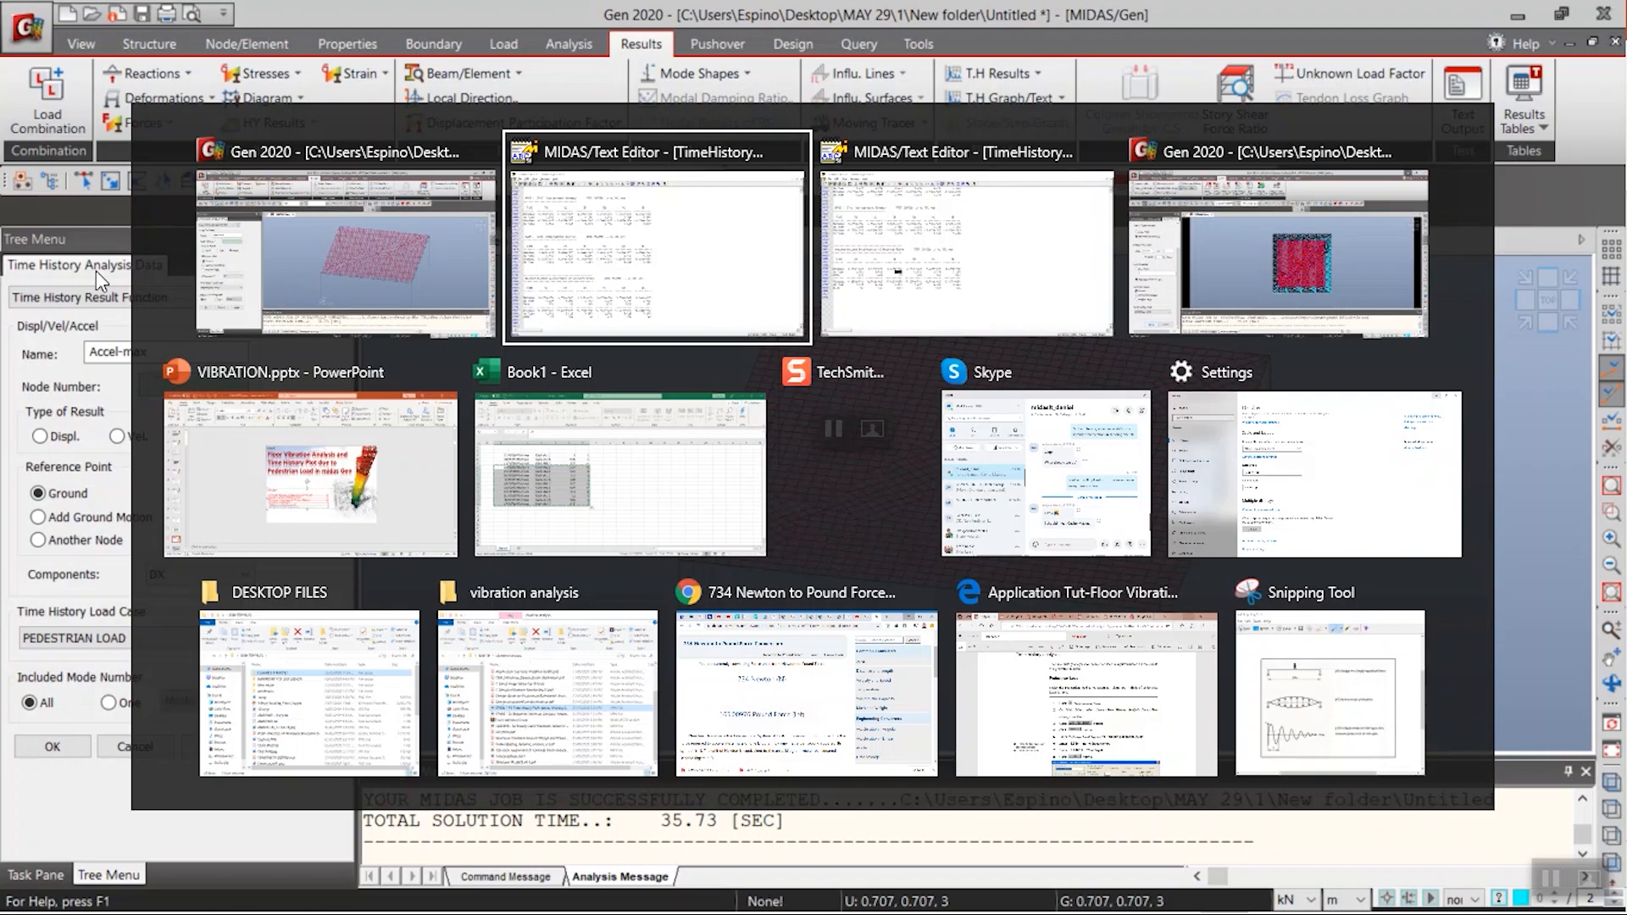
click(339, 483)
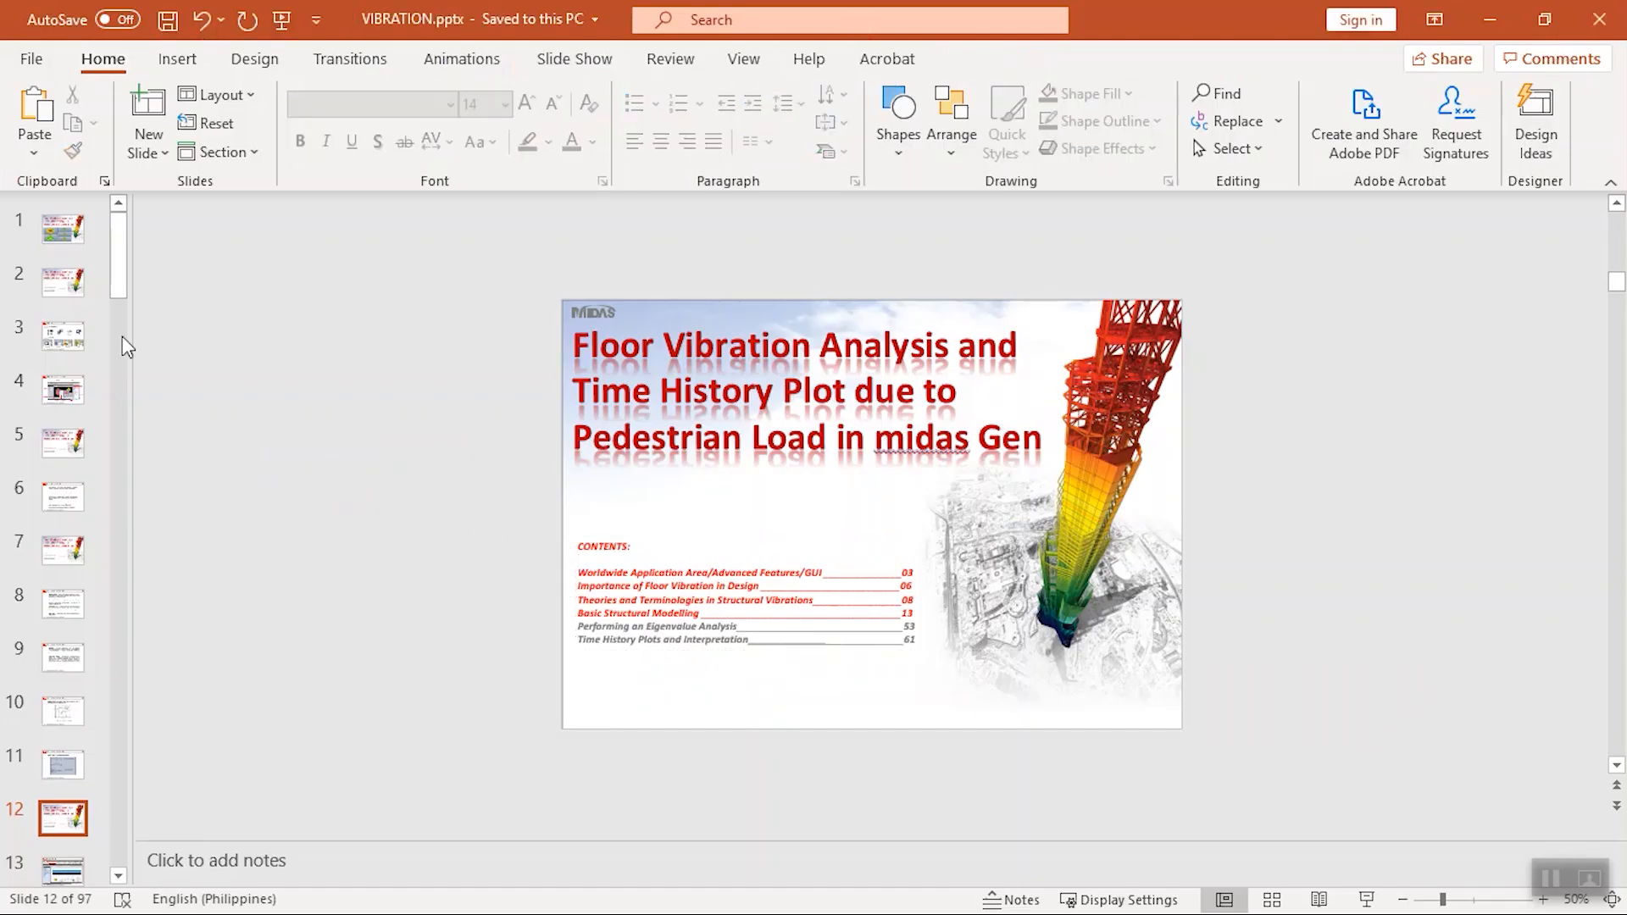
drag(119, 271, 119, 822)
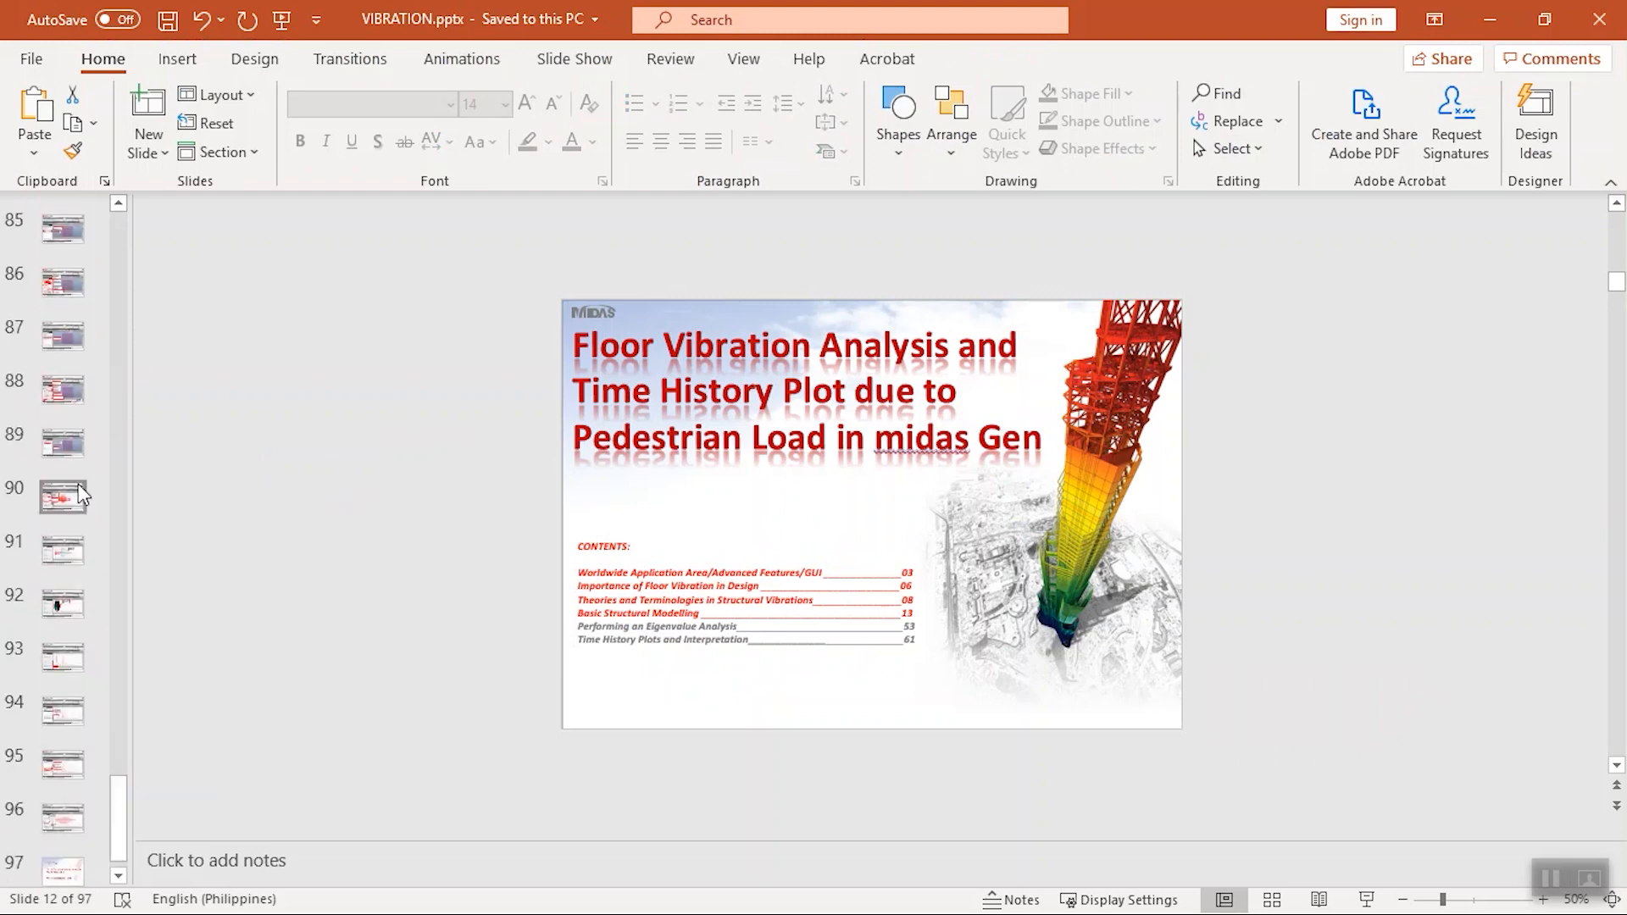
click(61, 554)
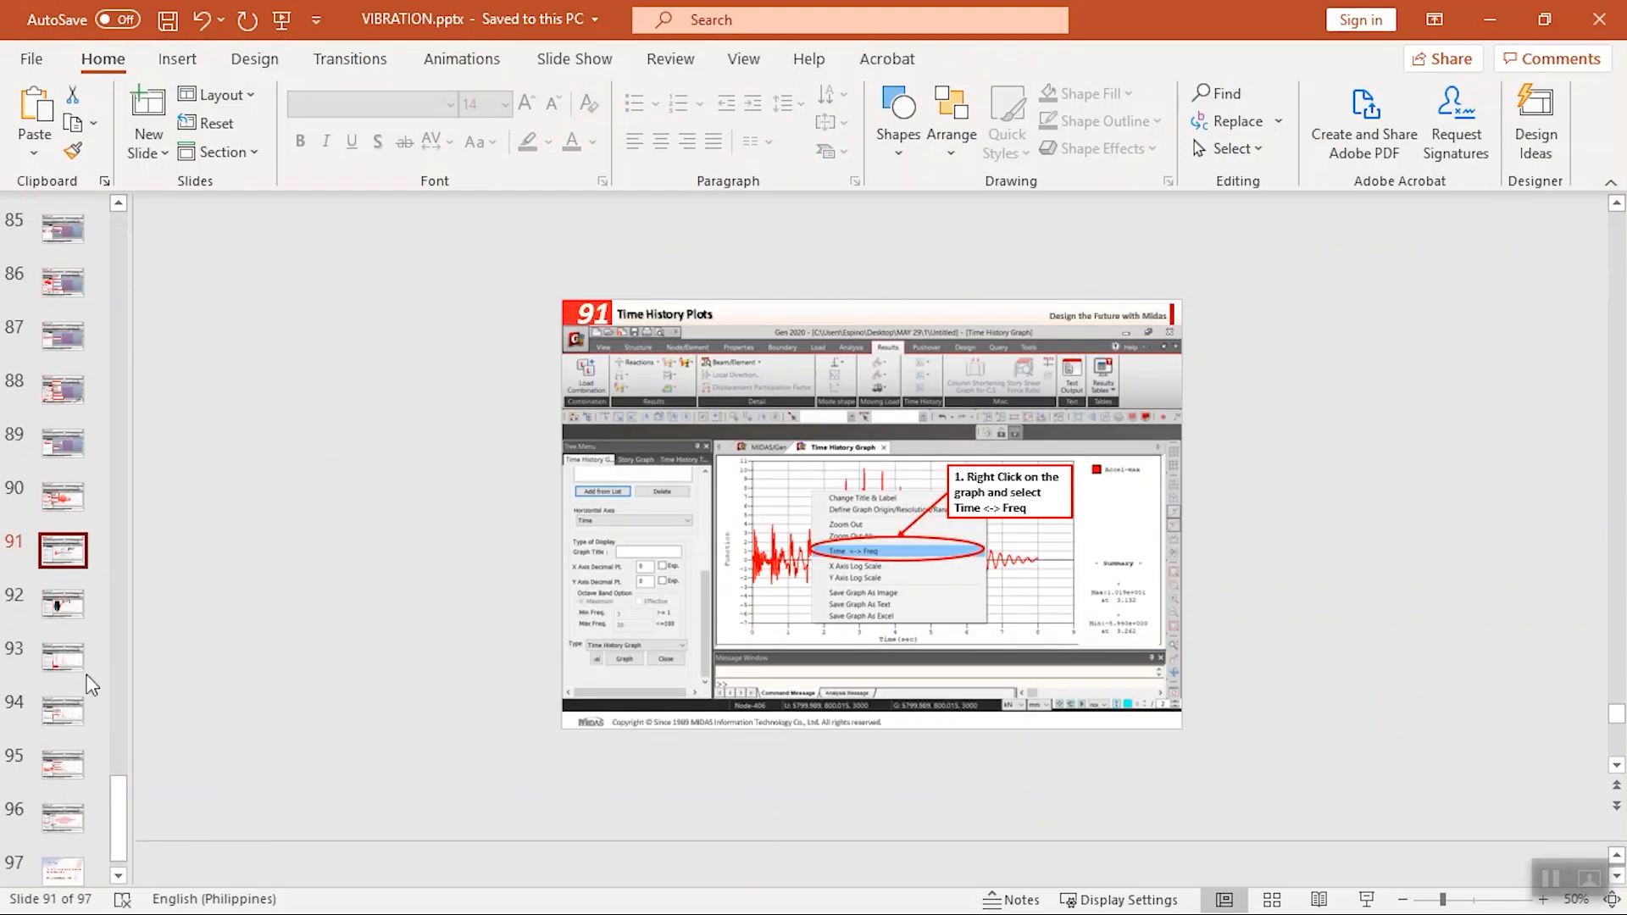
key(Up)
key(Up)
key(Up)
key(Up)
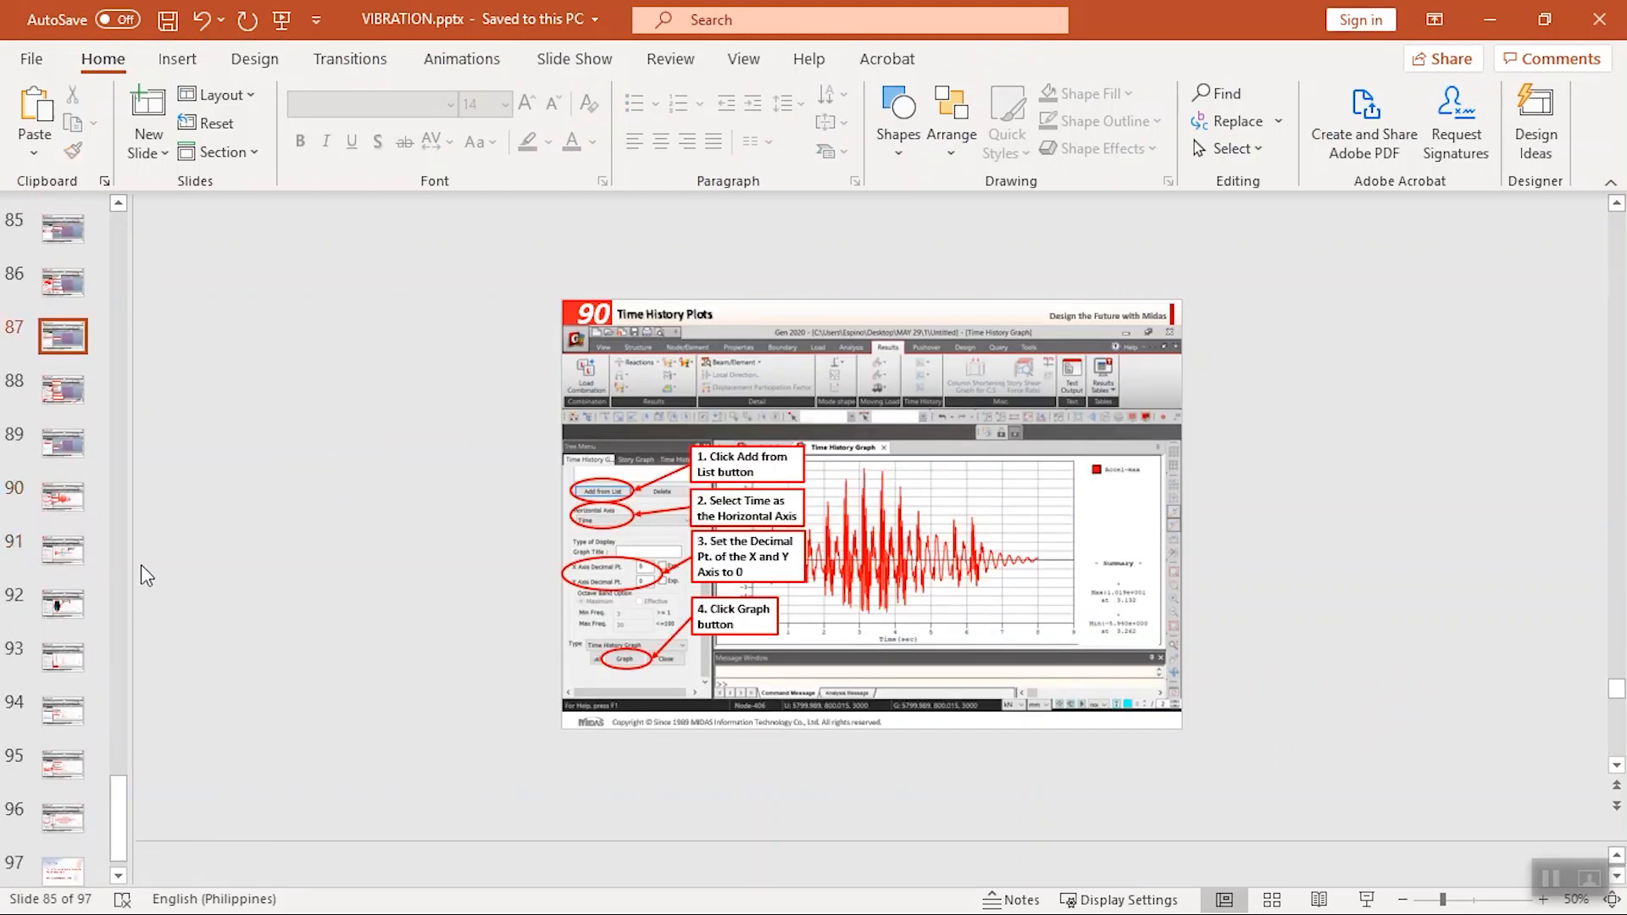
scroll(101, 585, up, 2)
click(64, 337)
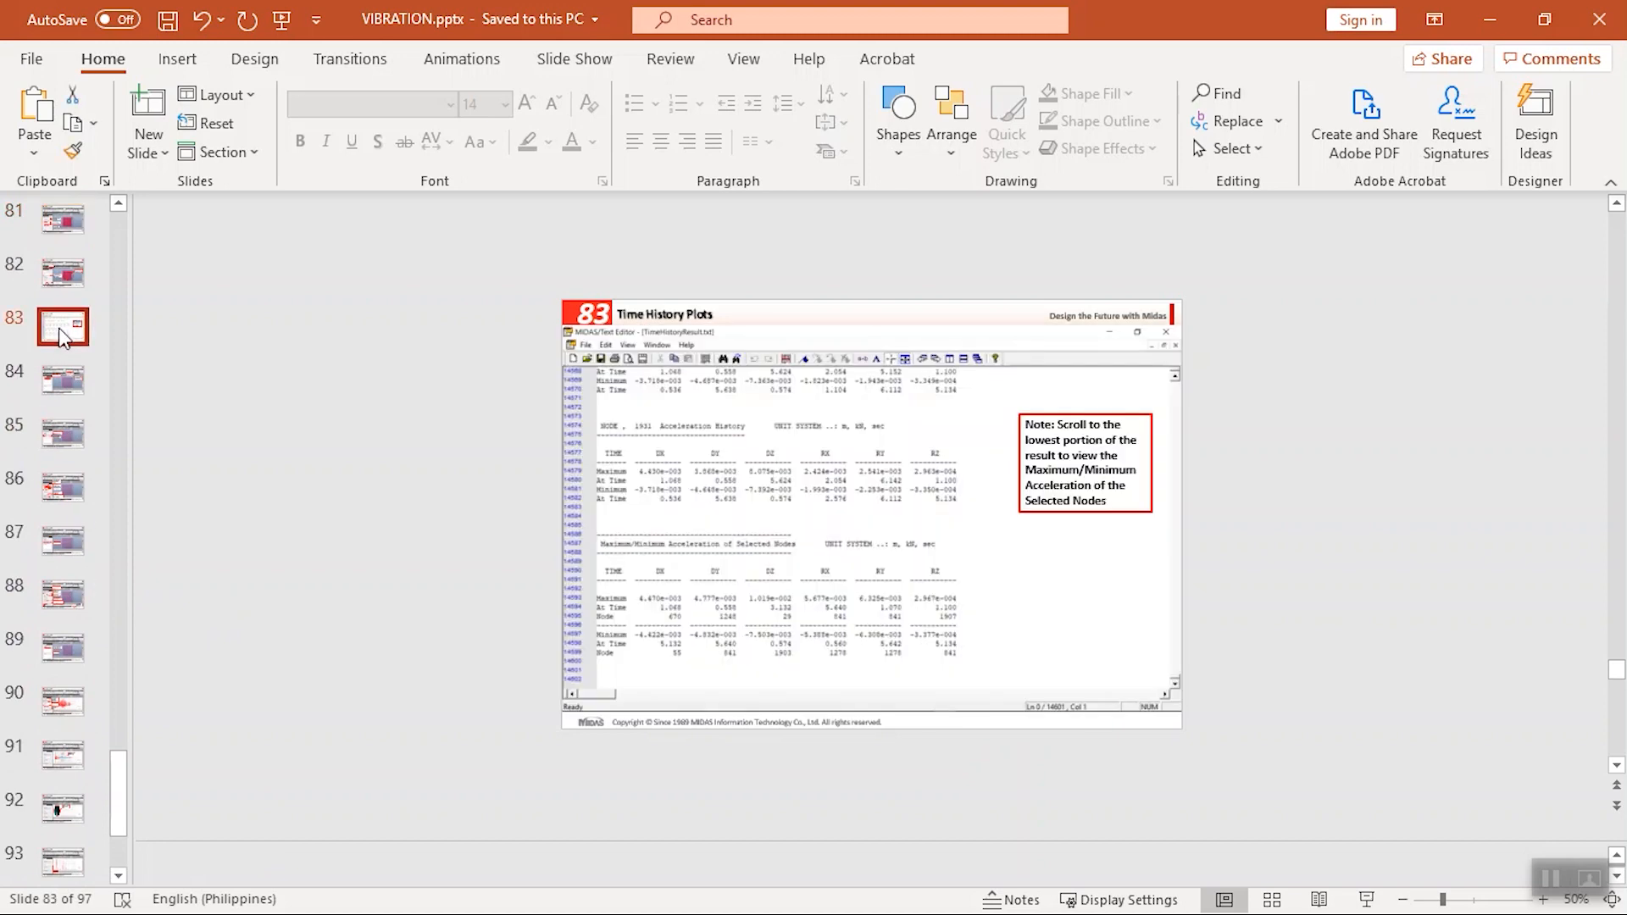
click(1489, 19)
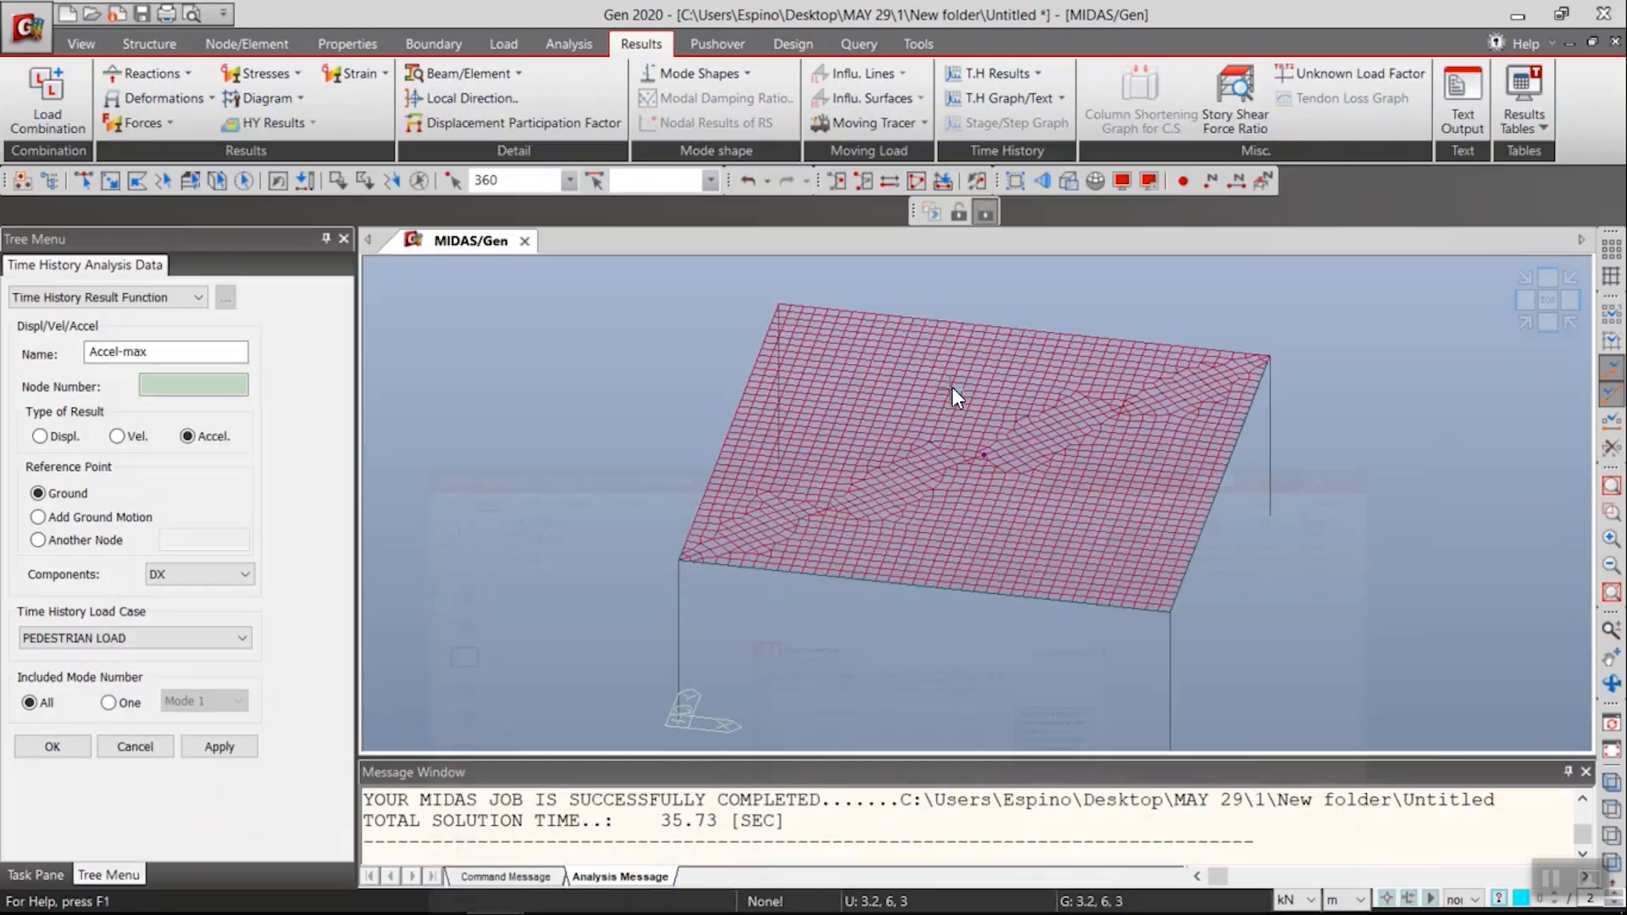
- Check the maximum/minimum displacement and acceleration summaries in the two MIDAS/Text Editor windows, and minimise both windows
key(alt+Tab)
click(1010, 274)
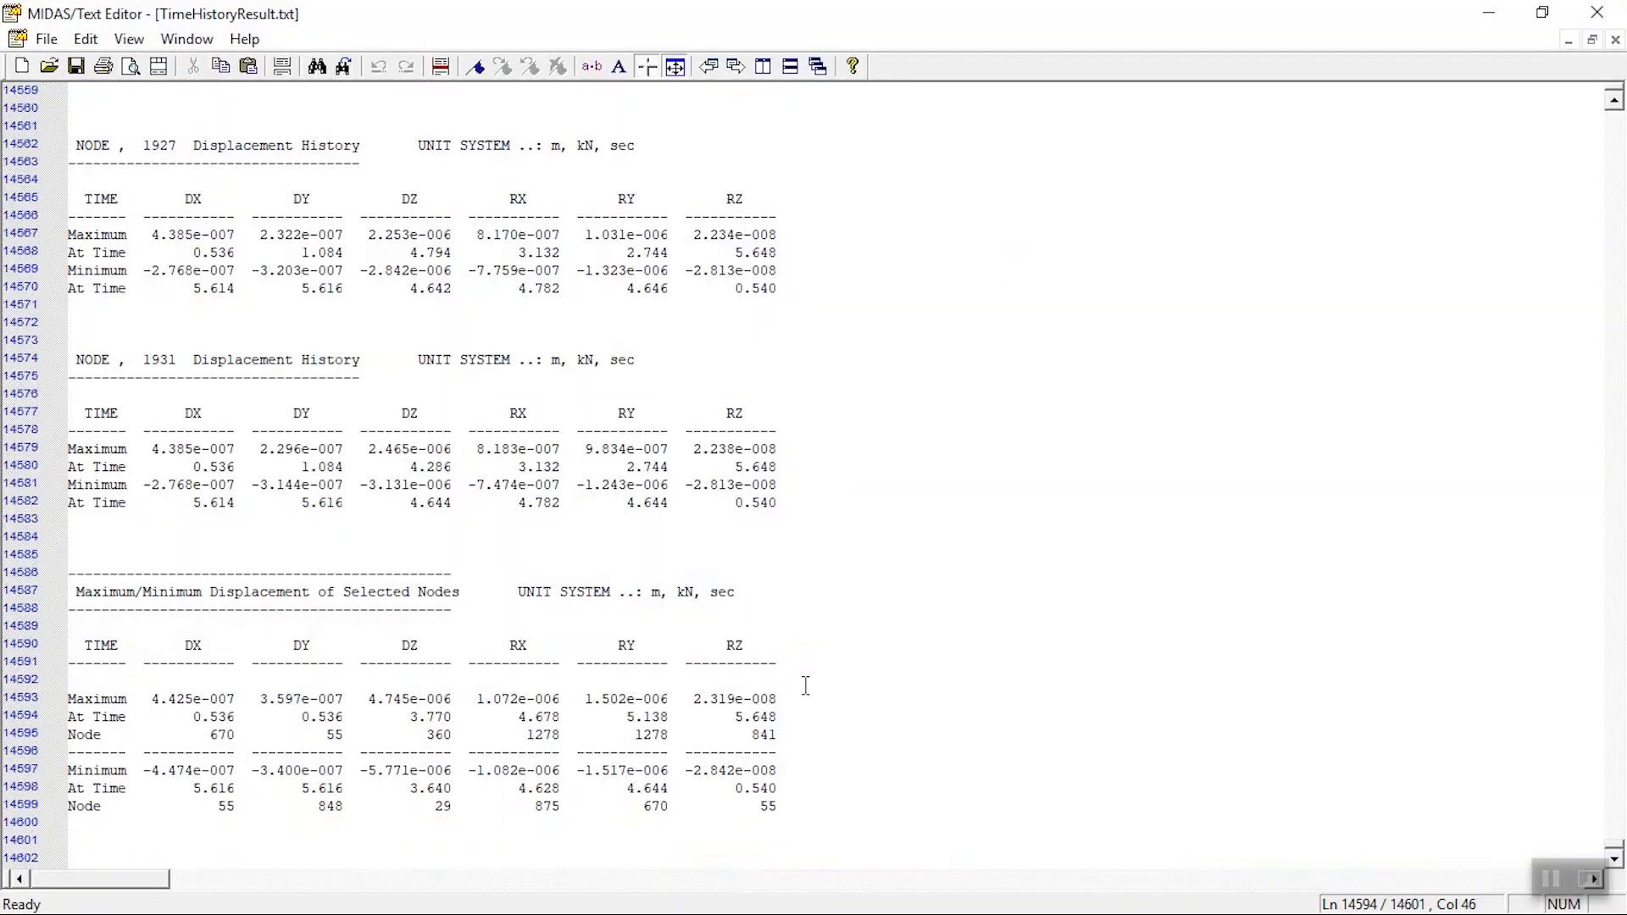
key(alt+Tab)
click(1279, 280)
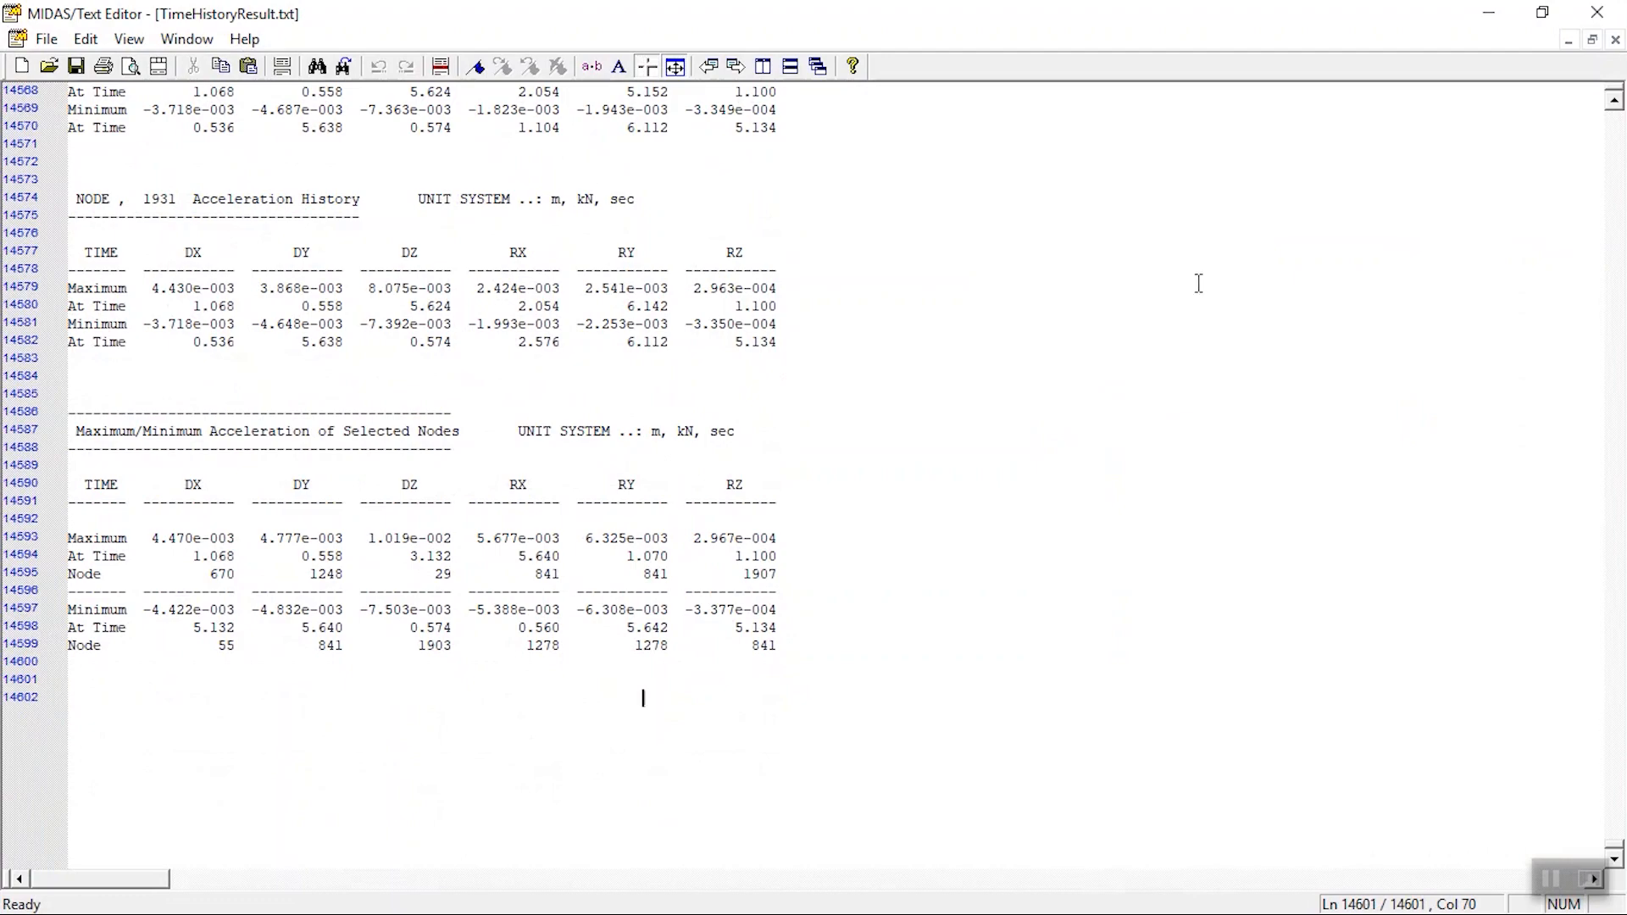
click(1489, 12)
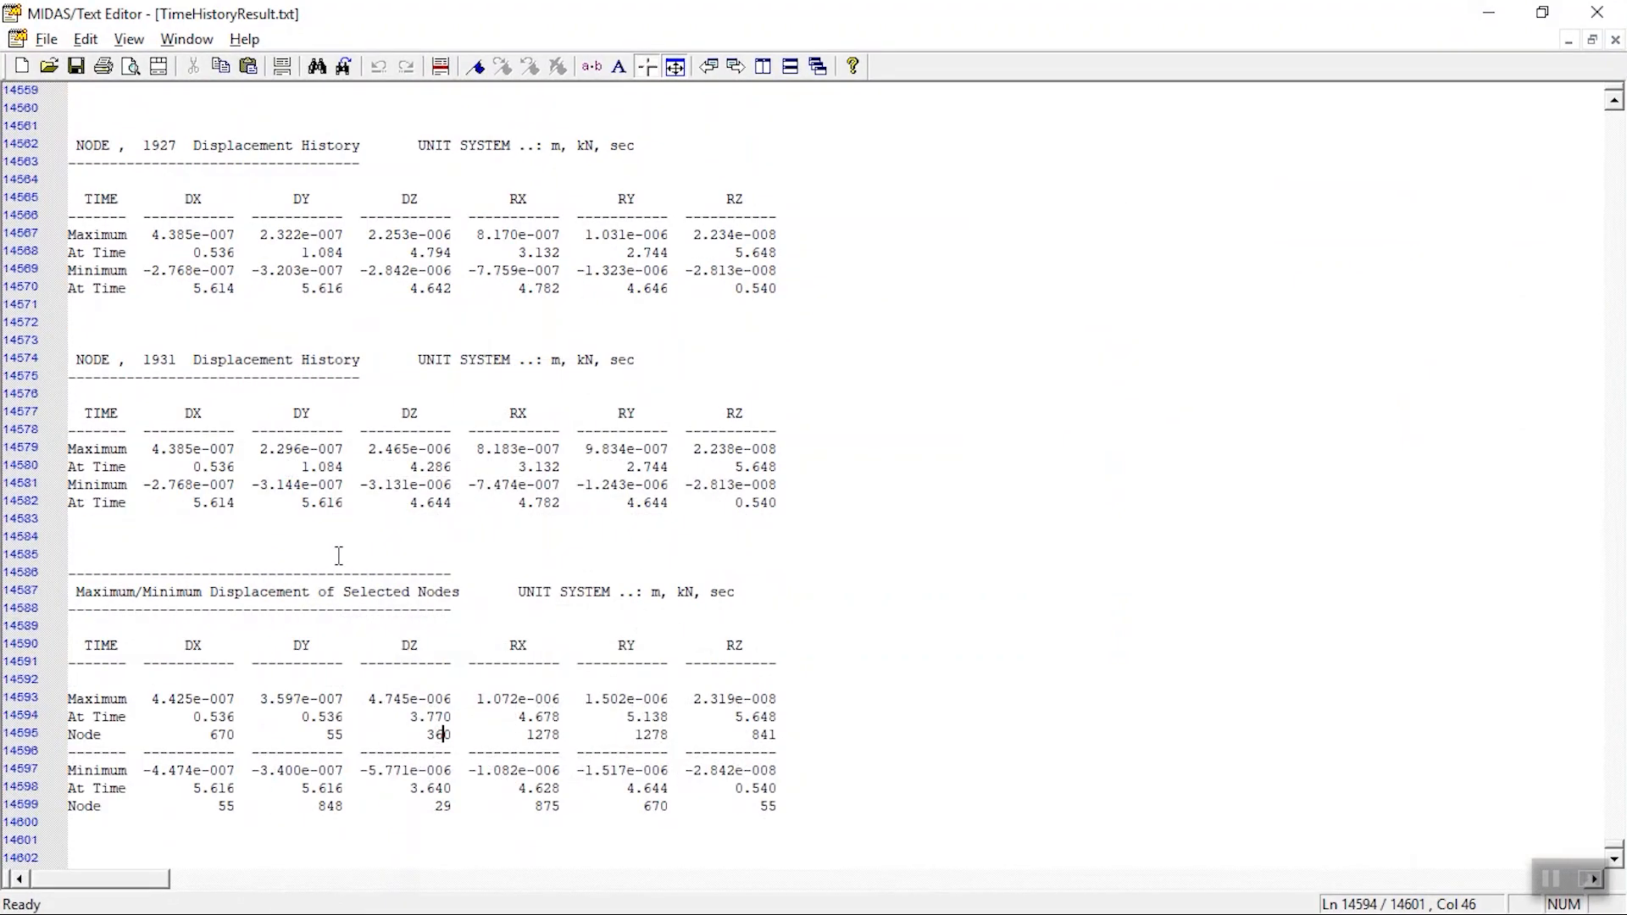
click(1489, 12)
- Assign the Accel-max function to node 9 with the DZ component and save it to the function list
click(174, 384)
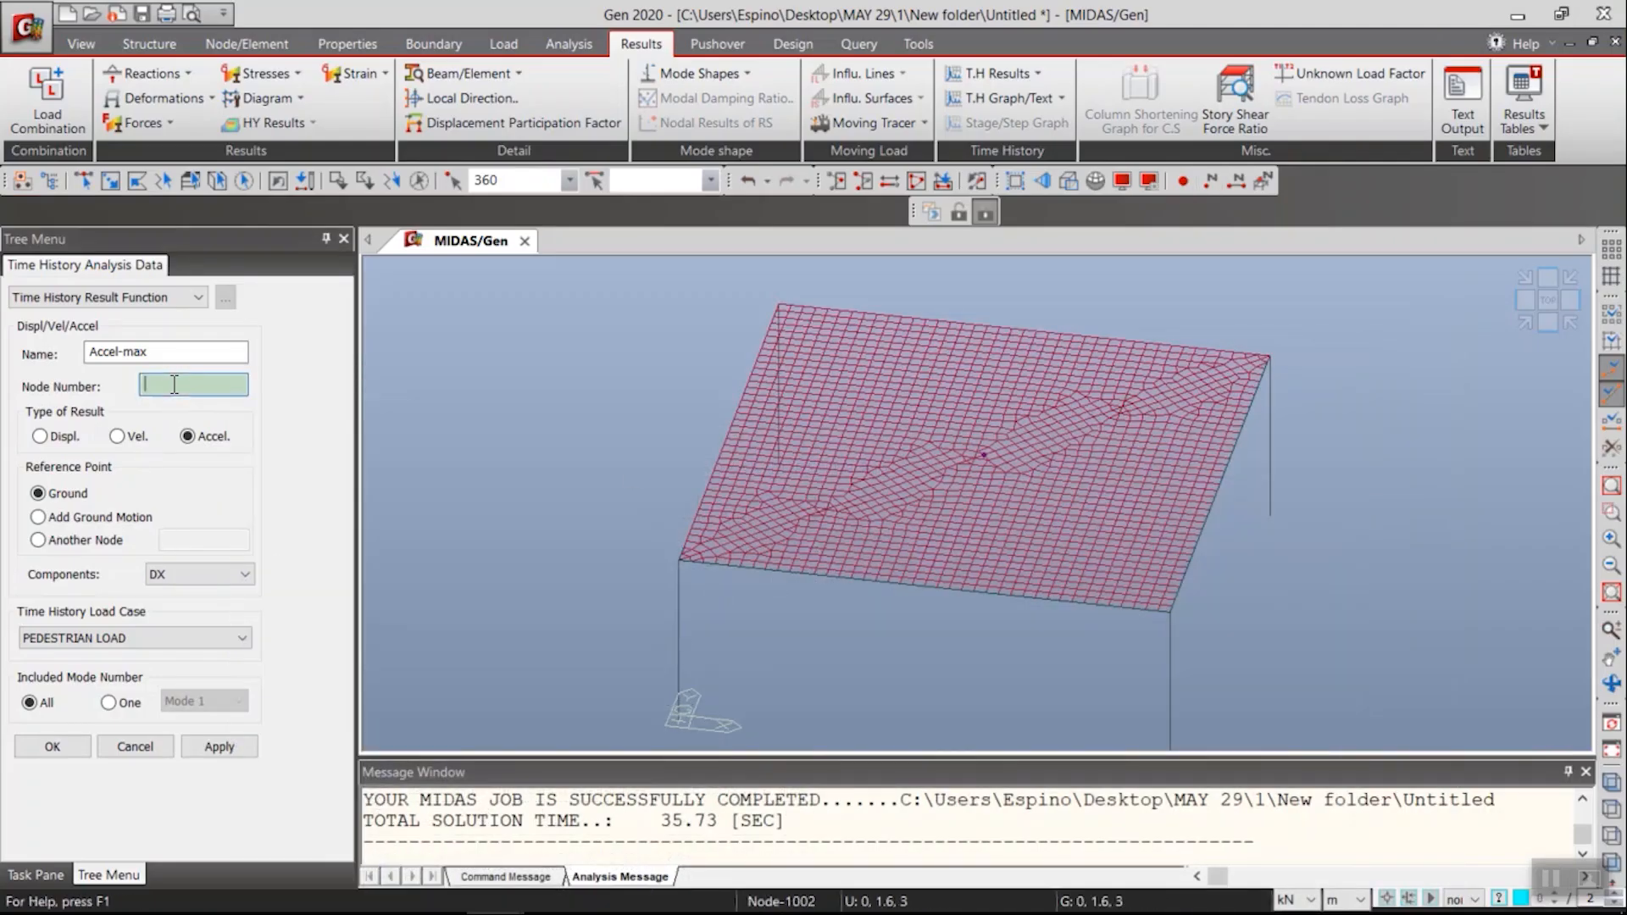
text(9)
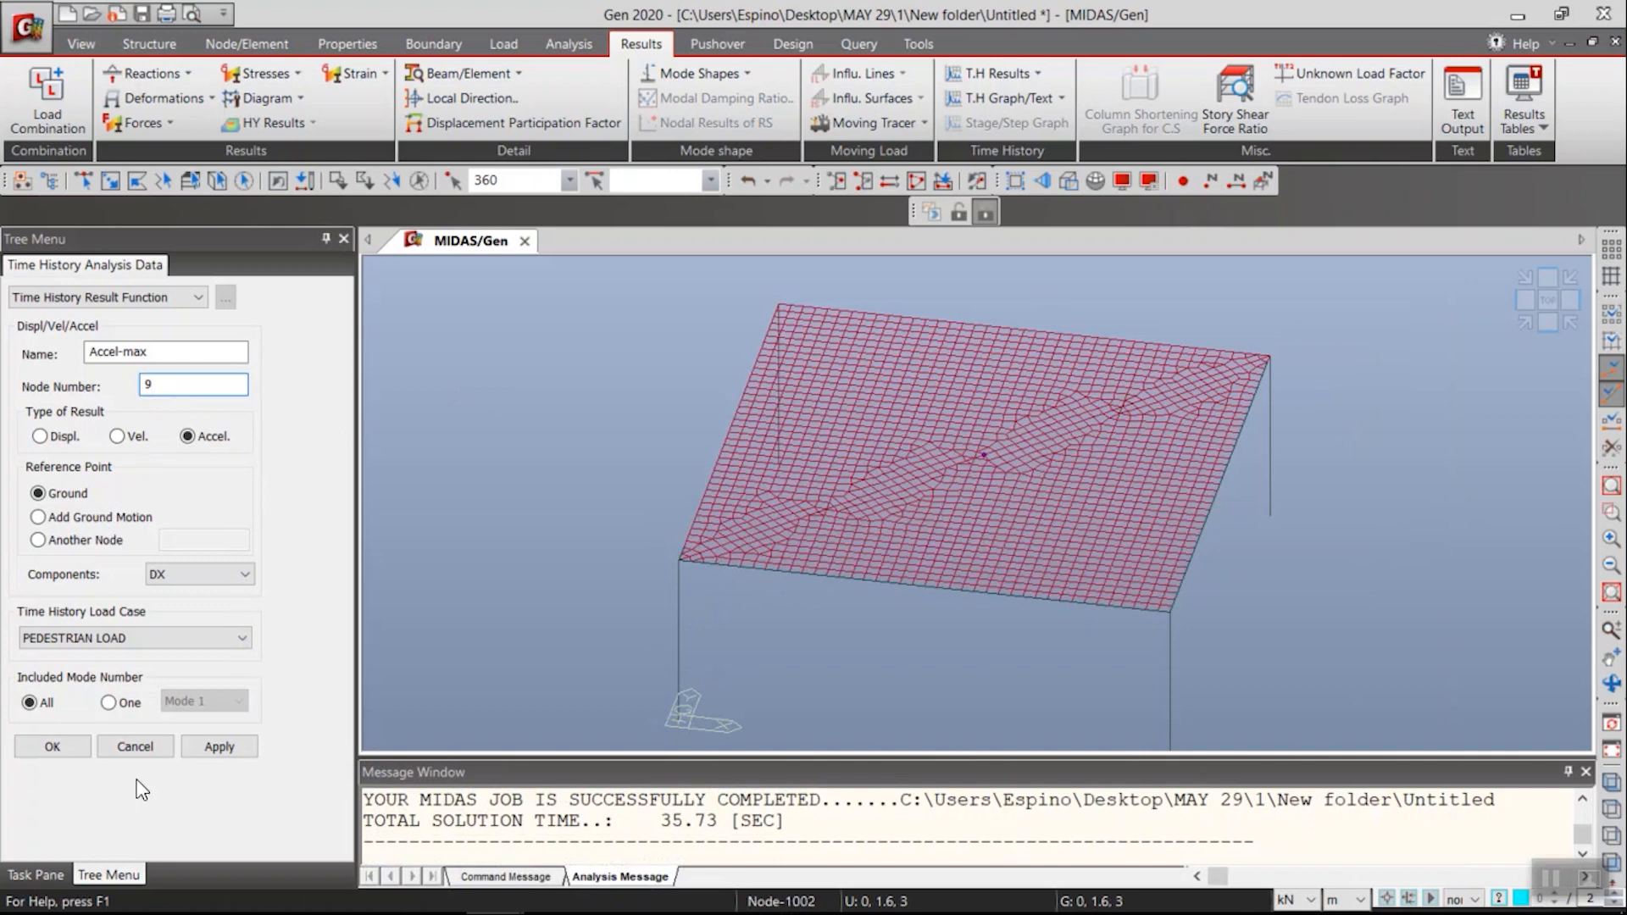
click(192, 573)
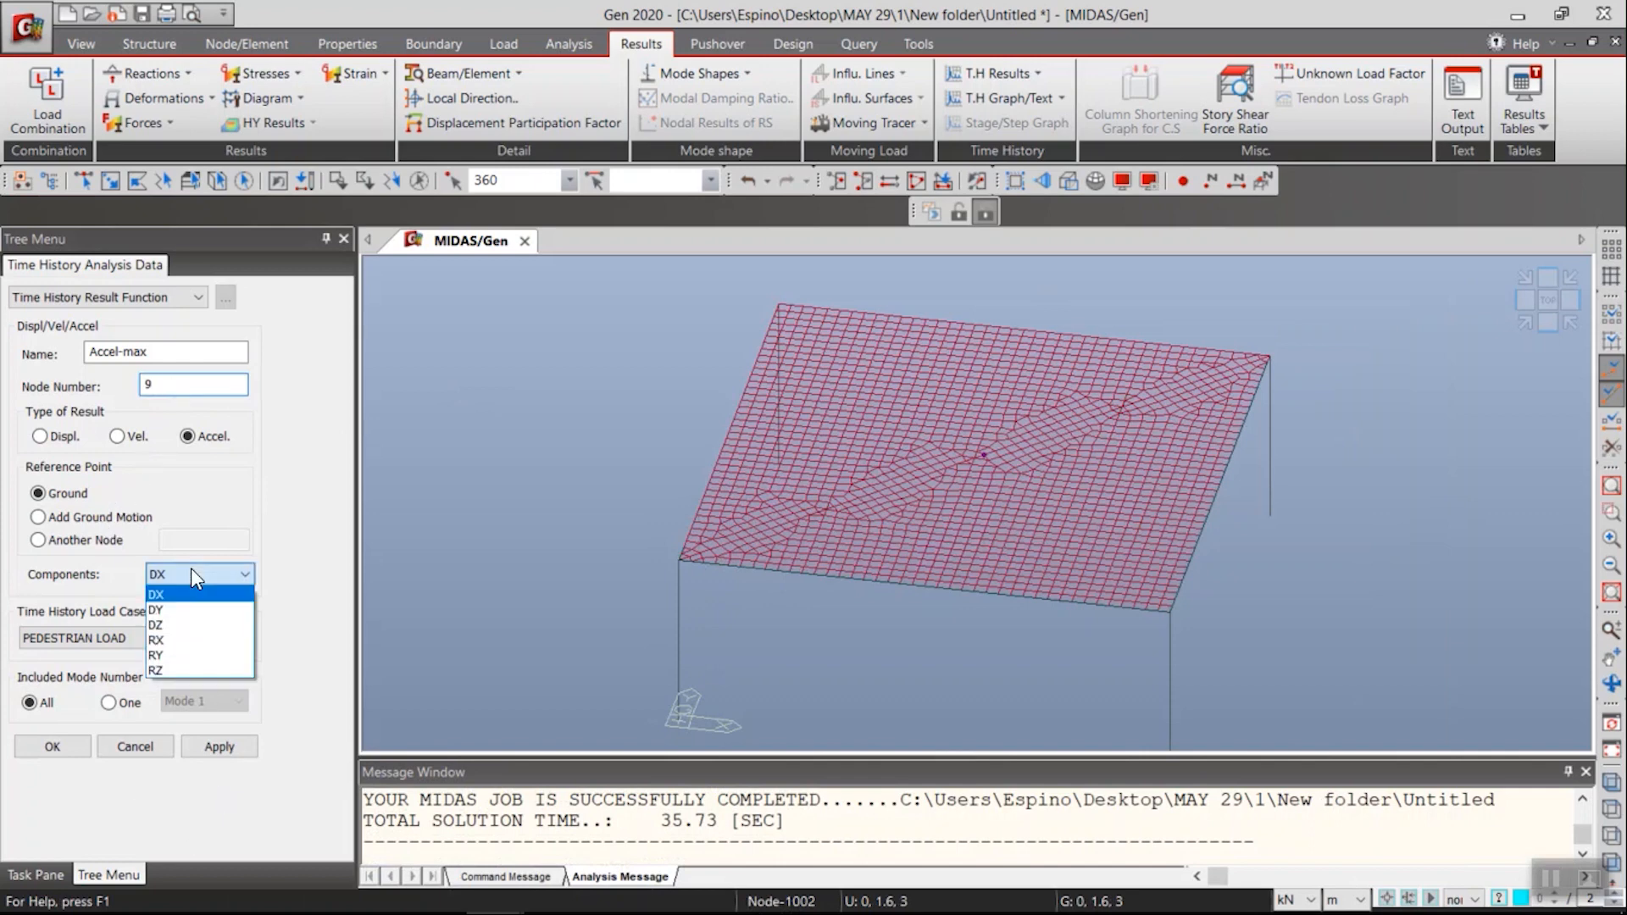
click(176, 627)
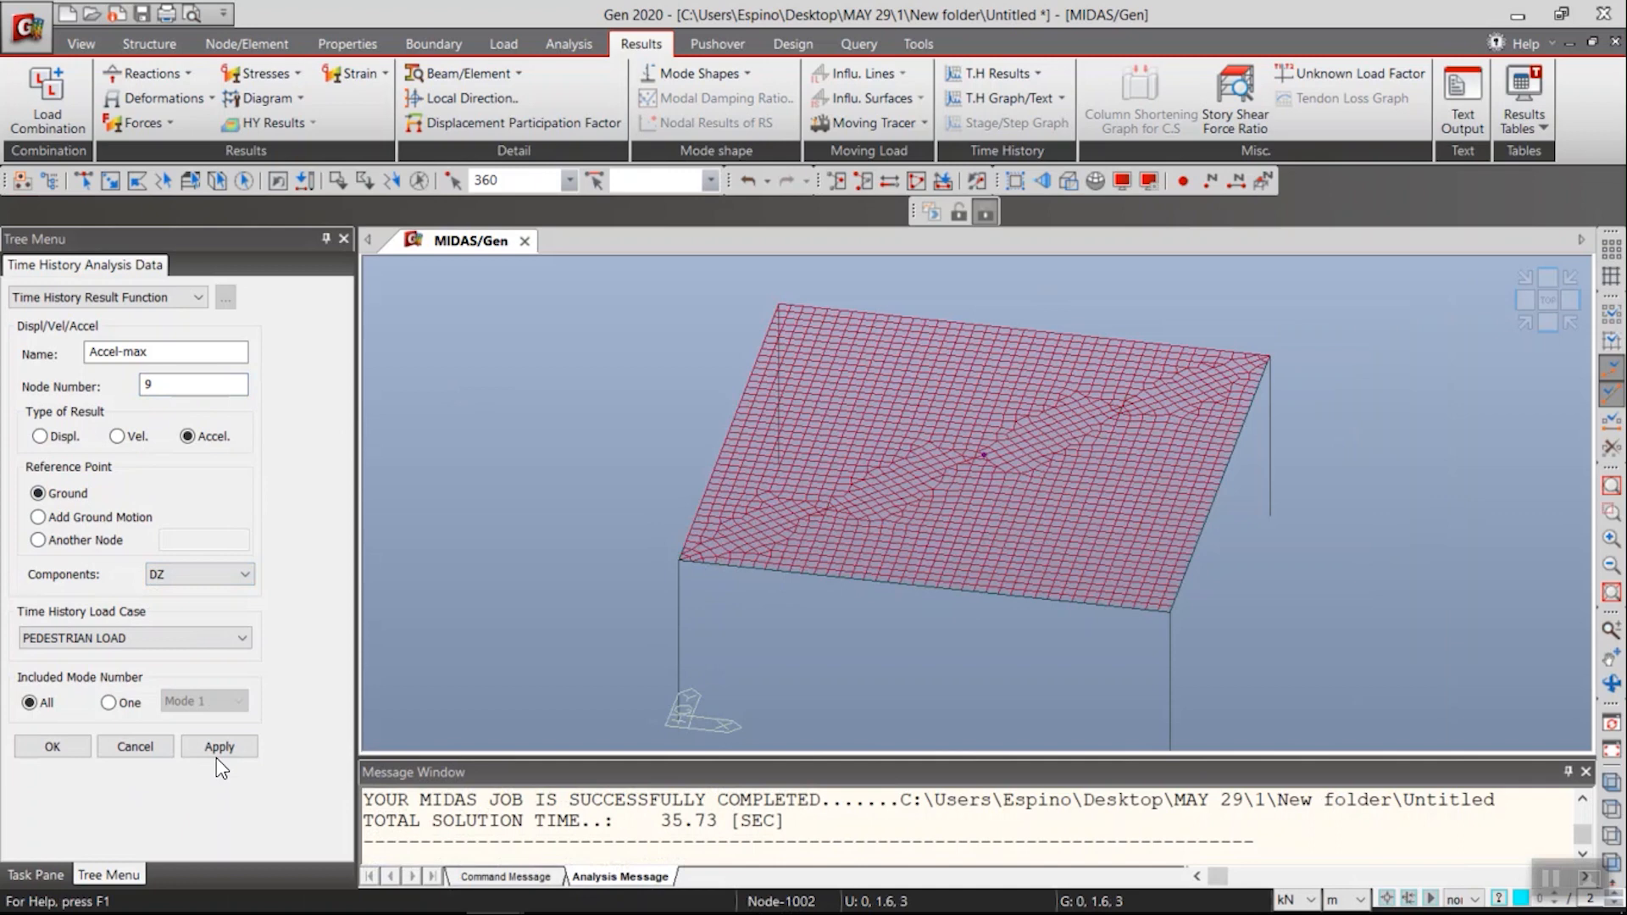
click(52, 746)
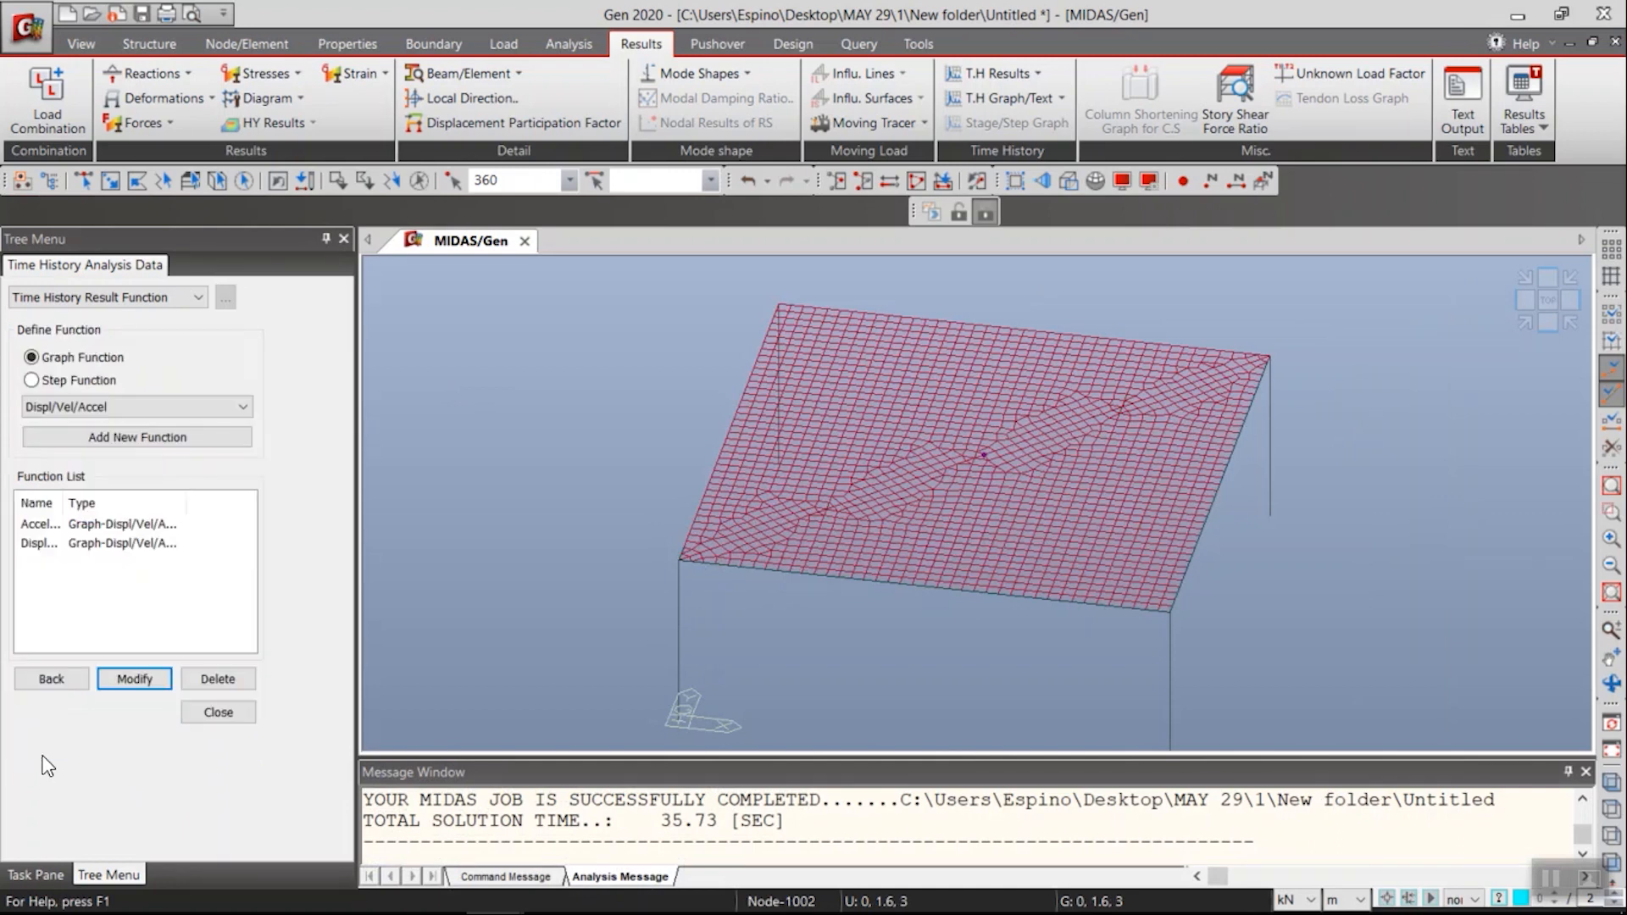
click(120, 527)
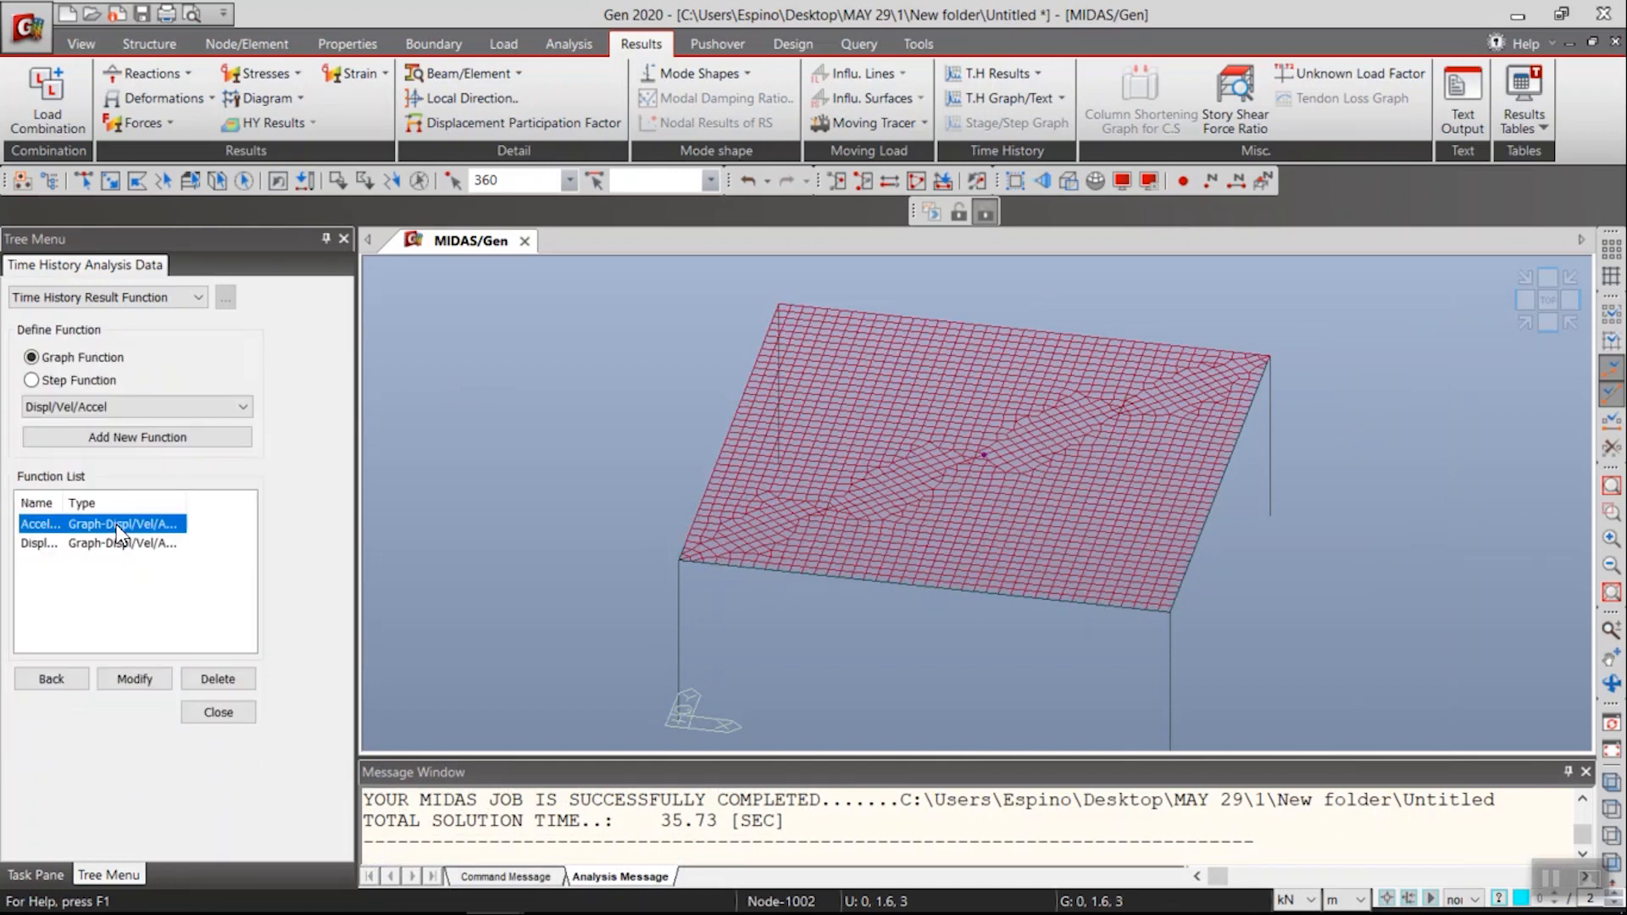
click(119, 543)
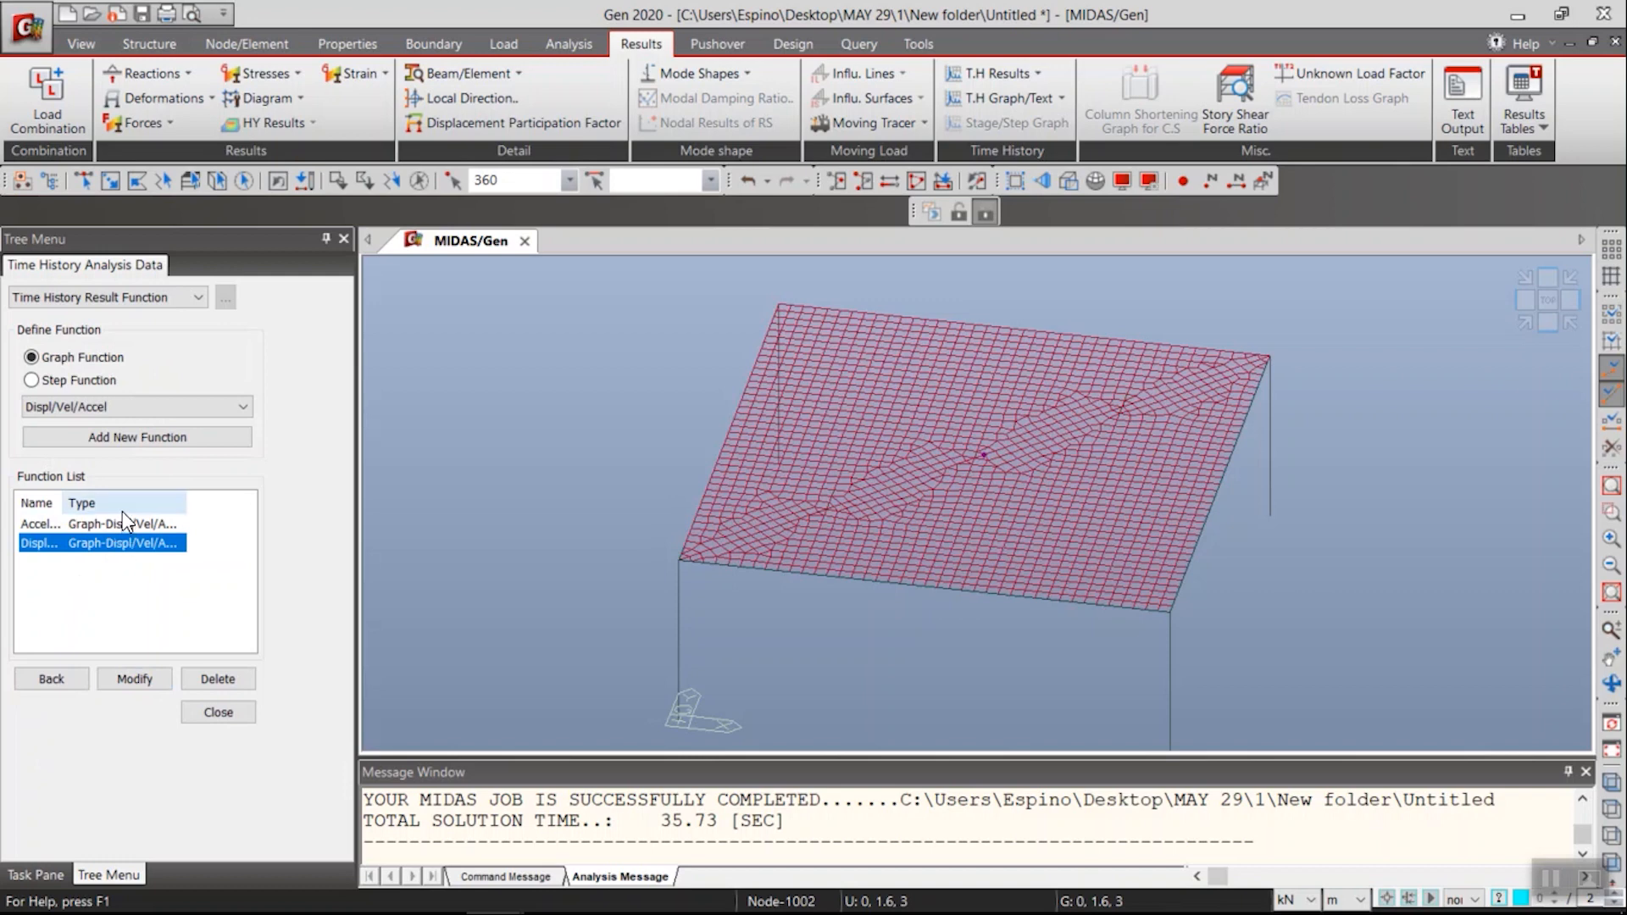
click(118, 524)
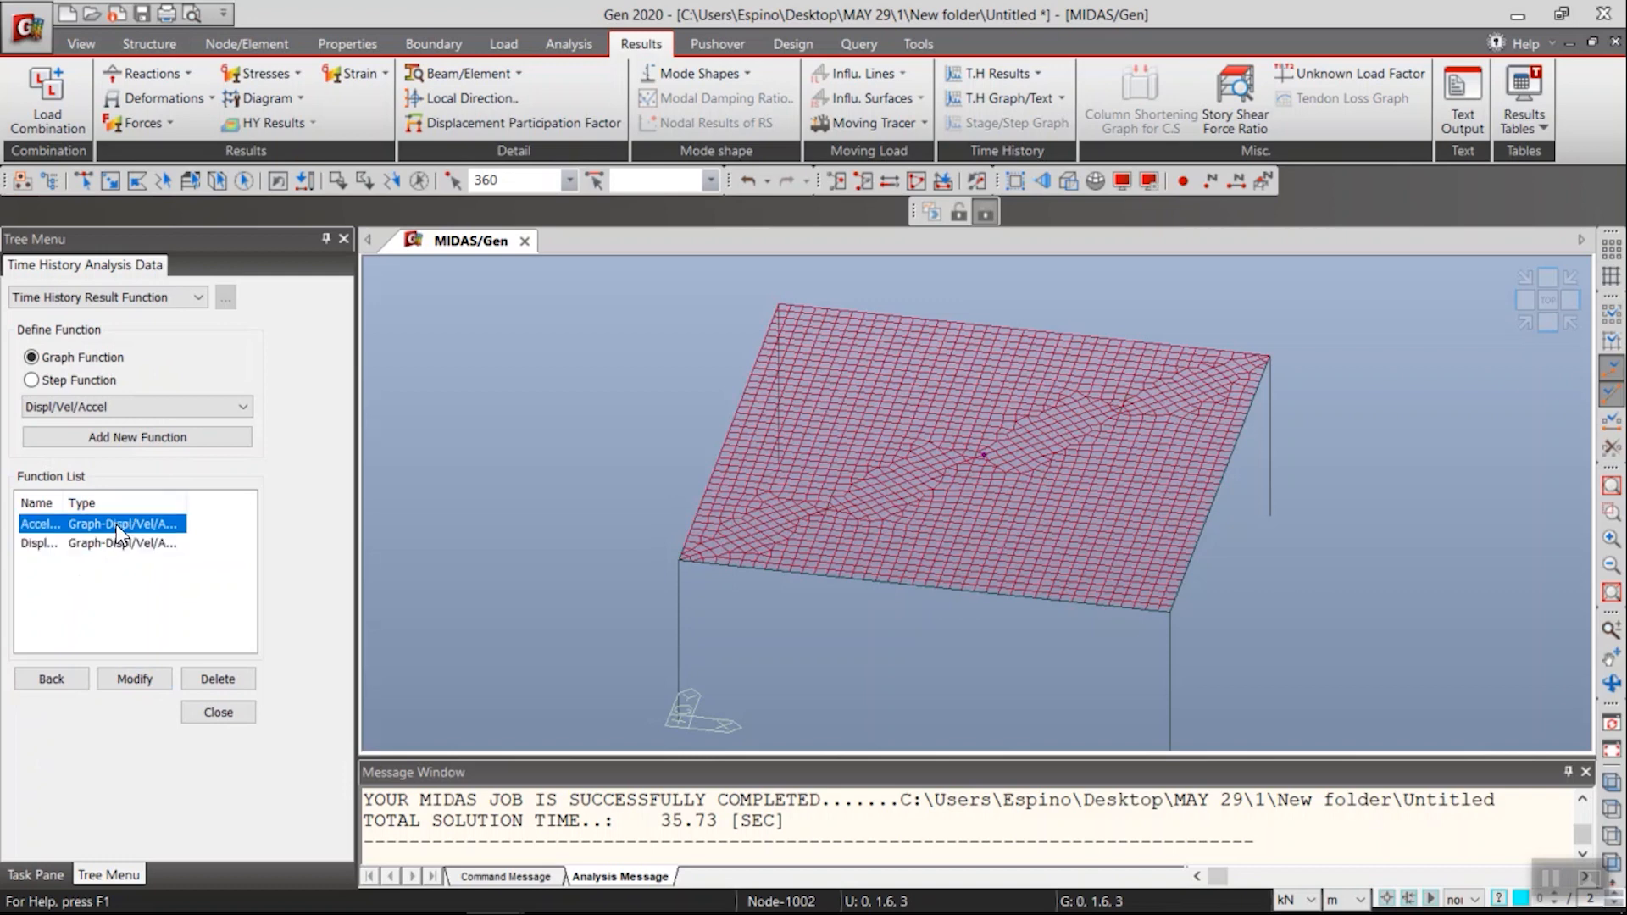
click(120, 543)
click(120, 526)
- Open the Time History Graph settings and add the Accel-max function to the vertical axis
click(1009, 99)
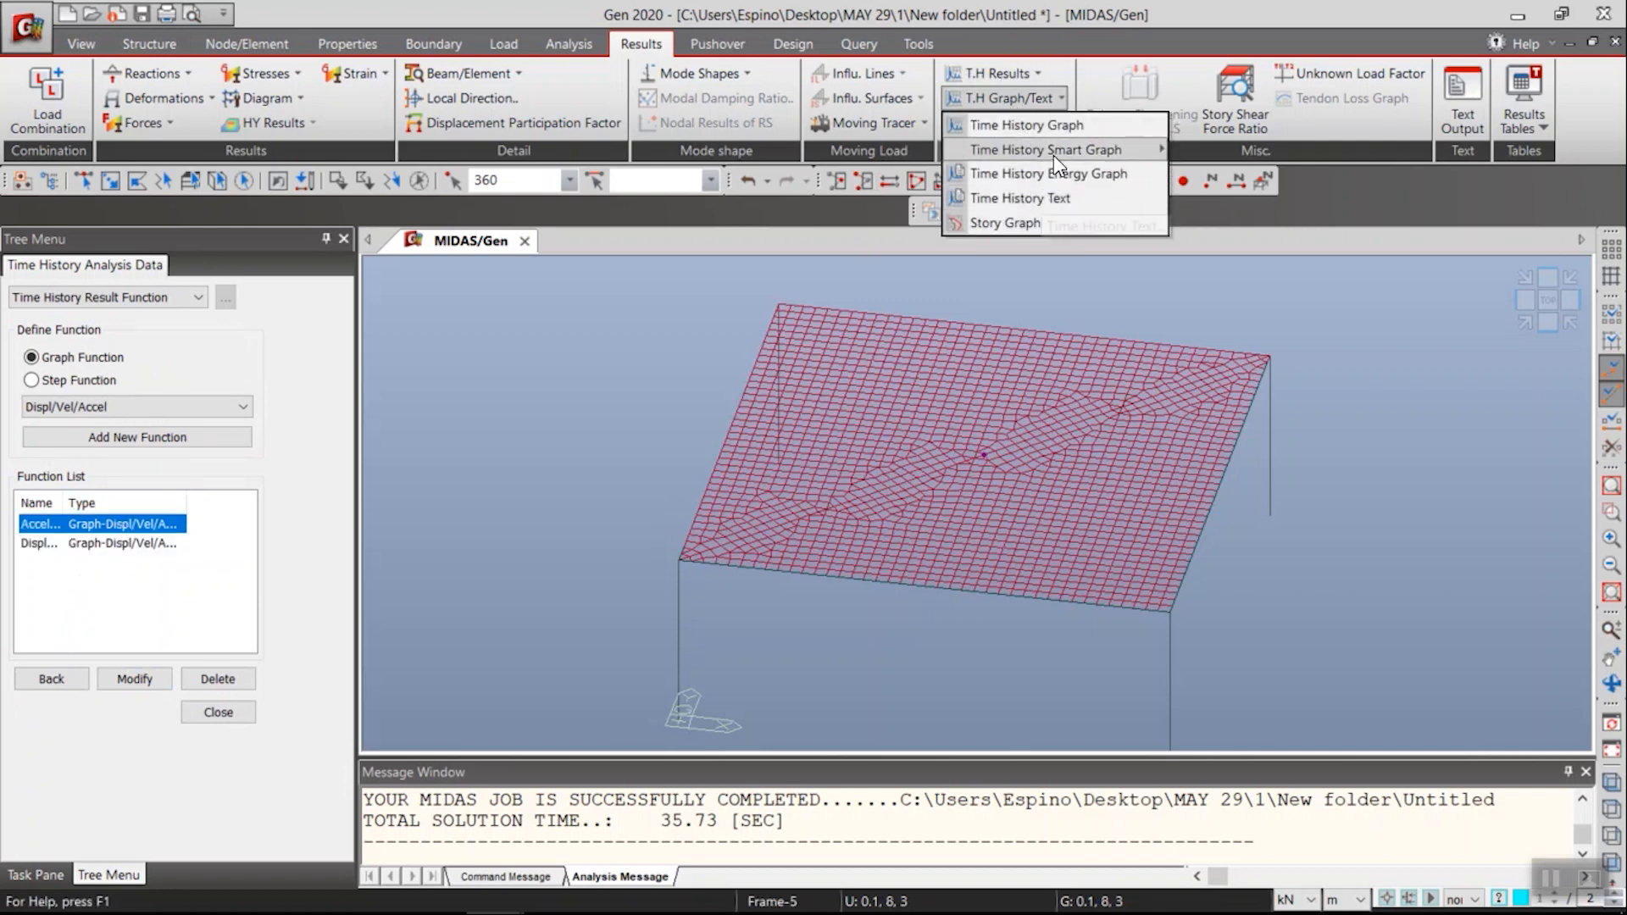
click(1041, 128)
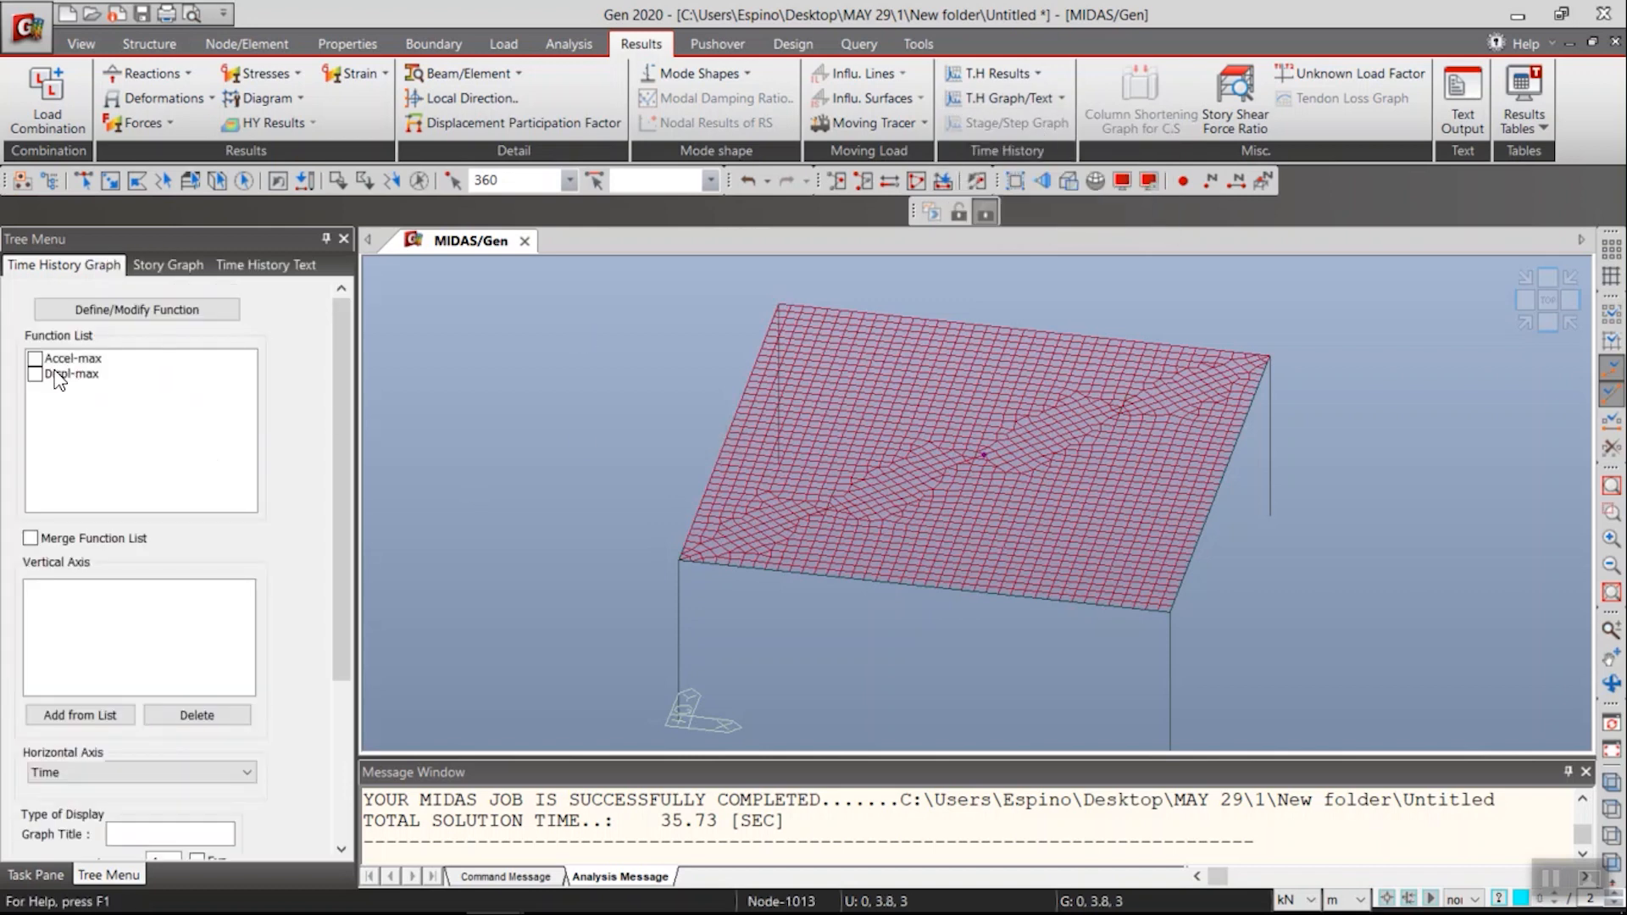
click(35, 360)
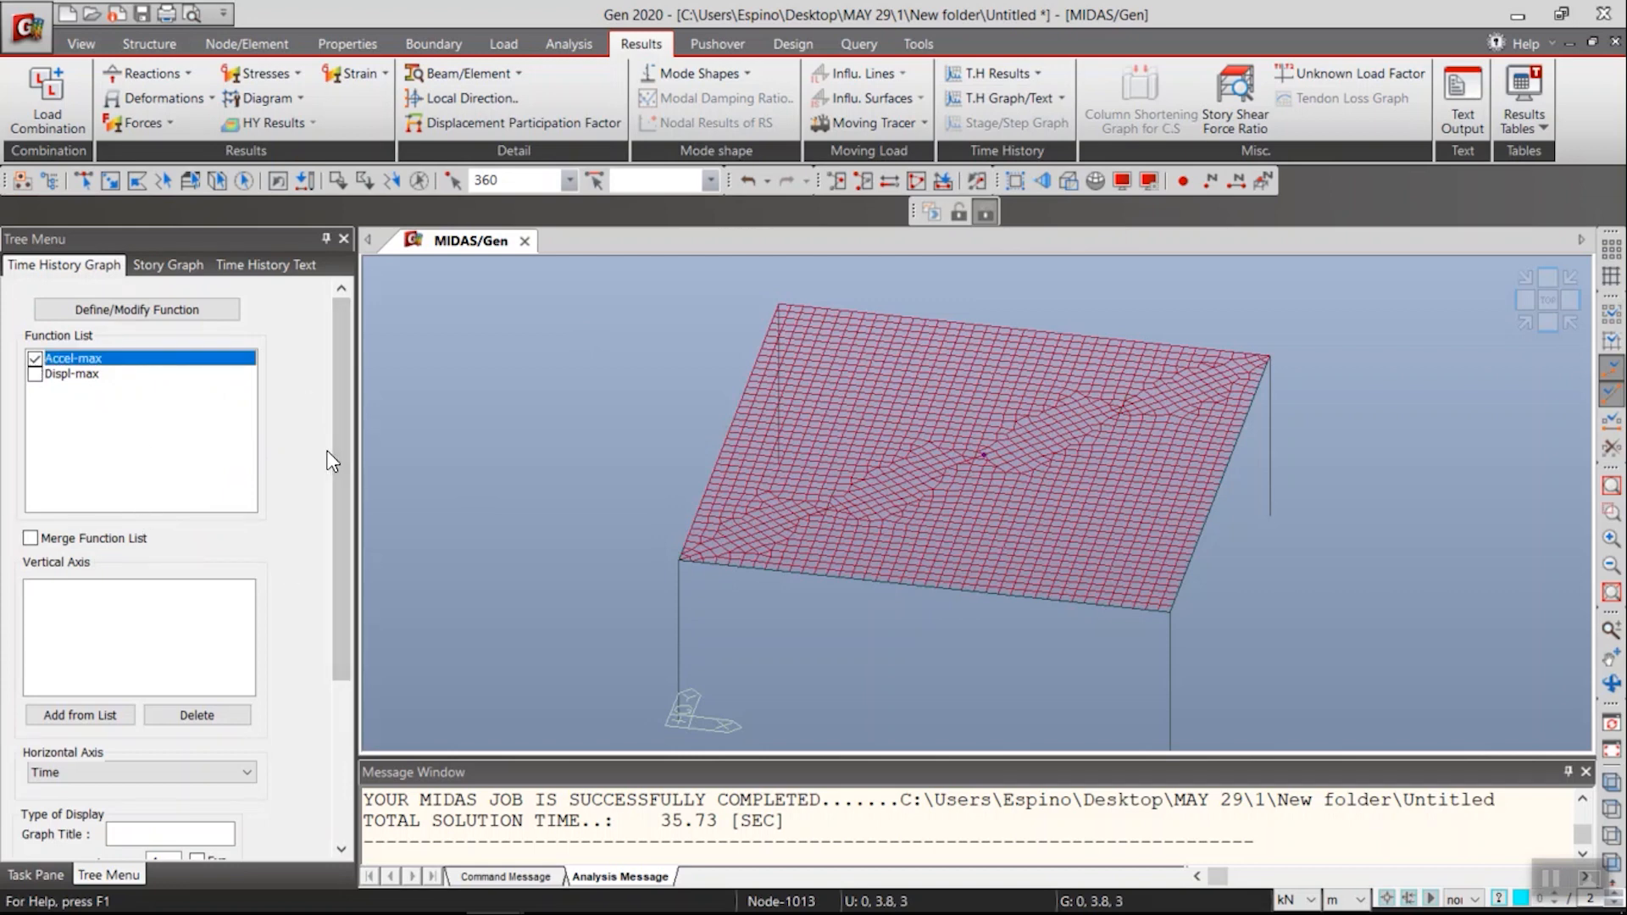
click(80, 715)
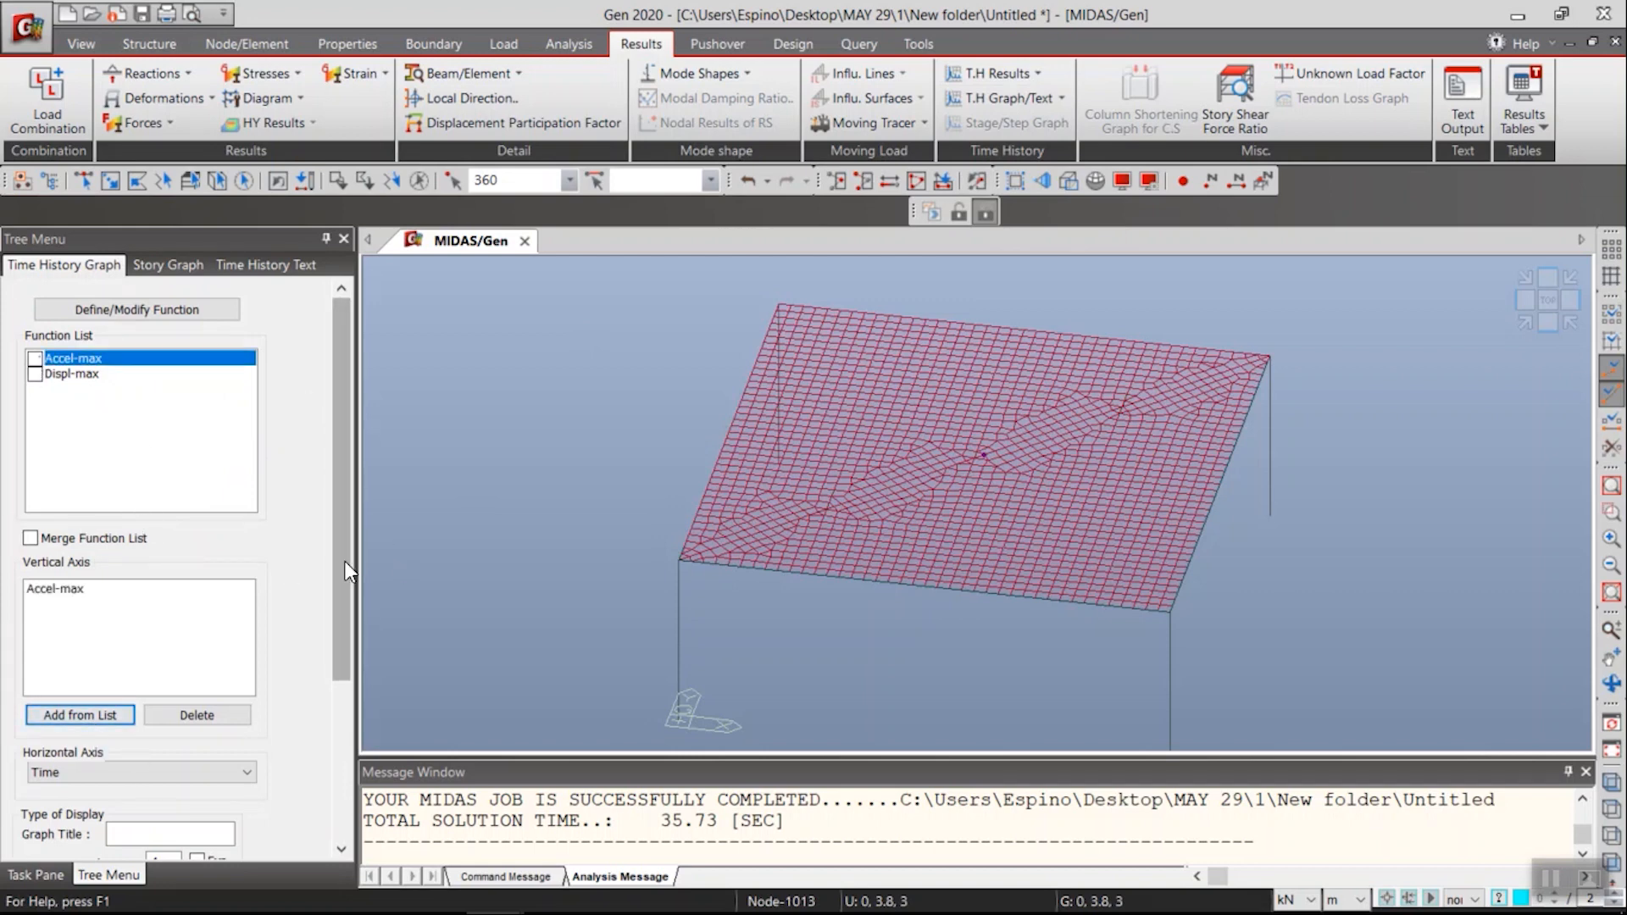
- Set the decimal points of both the X and Y axes to 0
drag(343, 500, 342, 661)
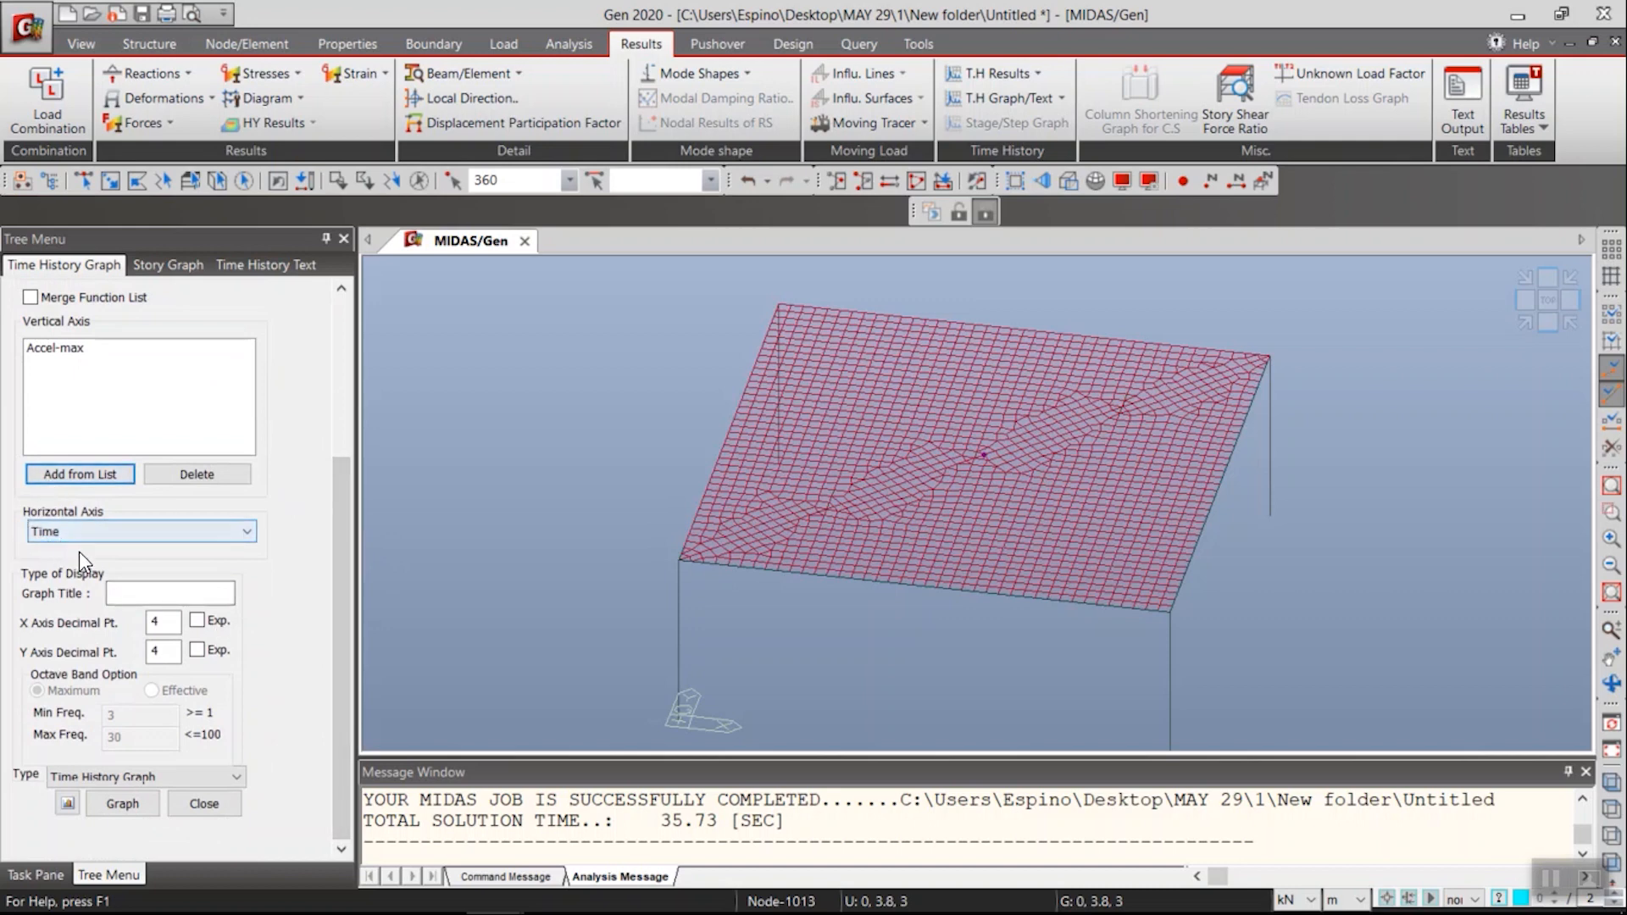
click(151, 623)
drag(161, 623, 143, 615)
text(0)
double_click(150, 651)
text(0)
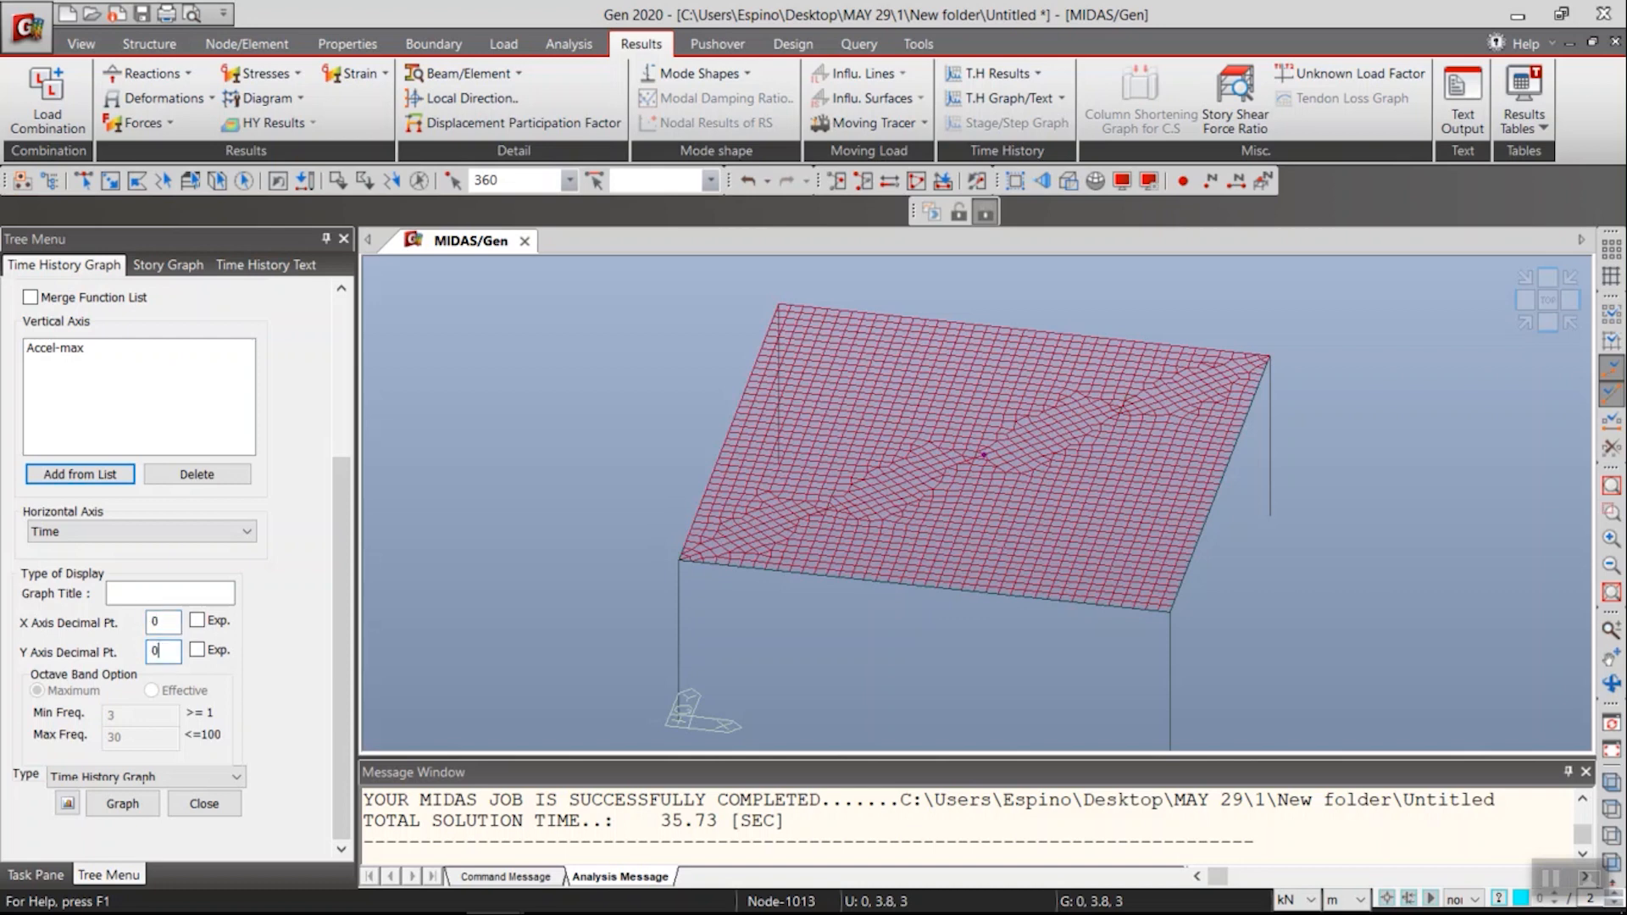
- Change the length unit to mm and plot the Accel-max time history graph
click(1347, 901)
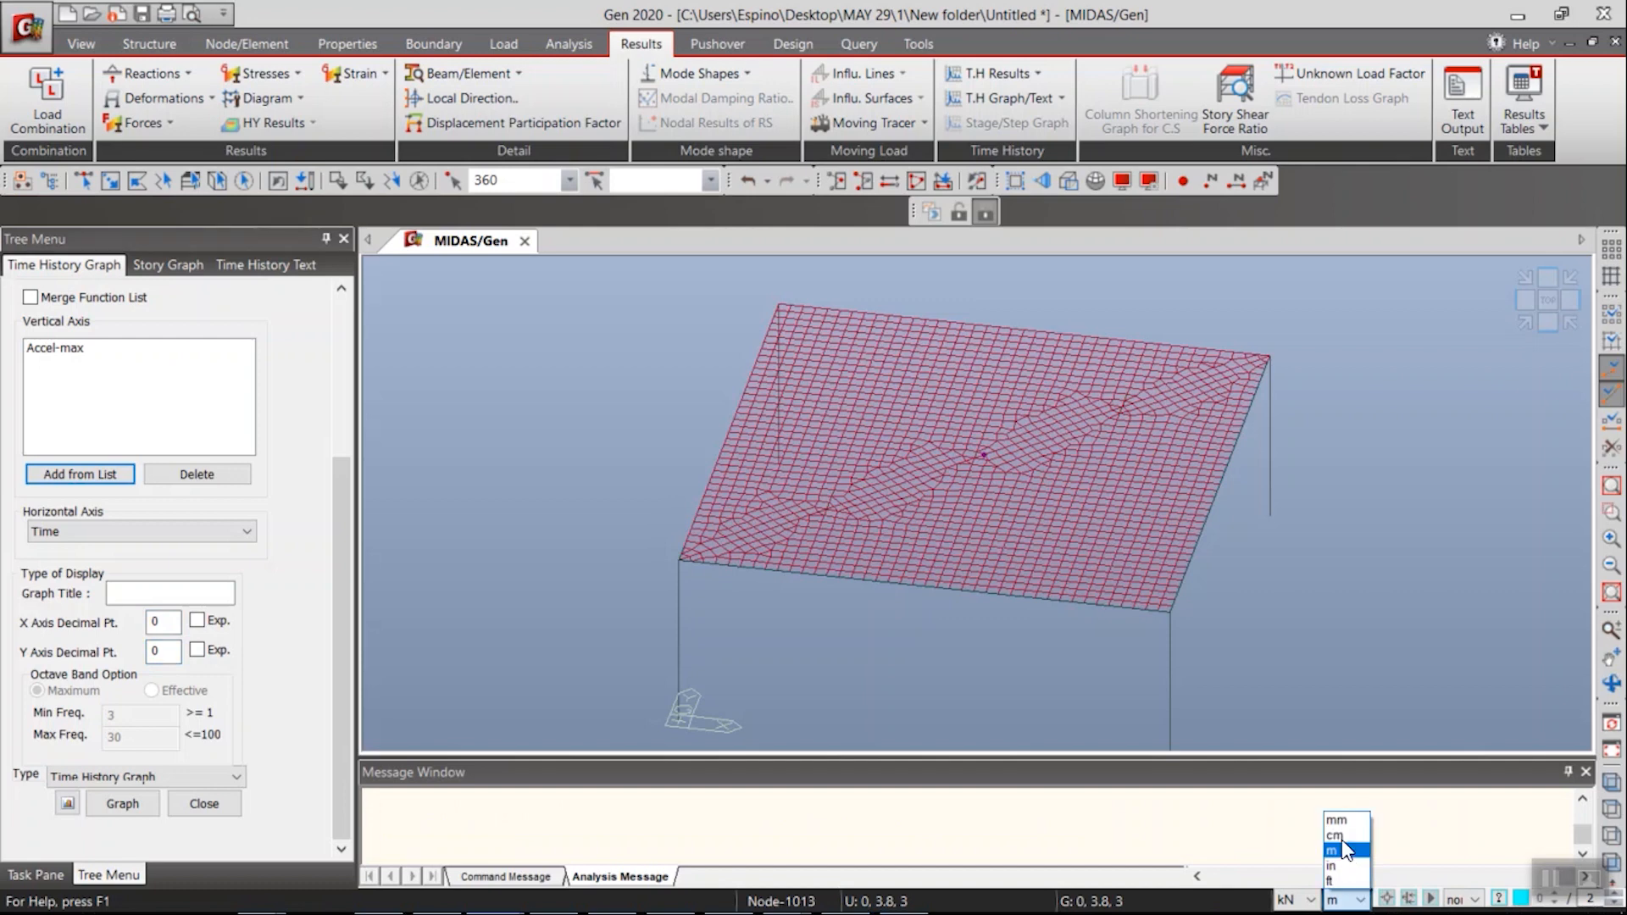
click(1338, 868)
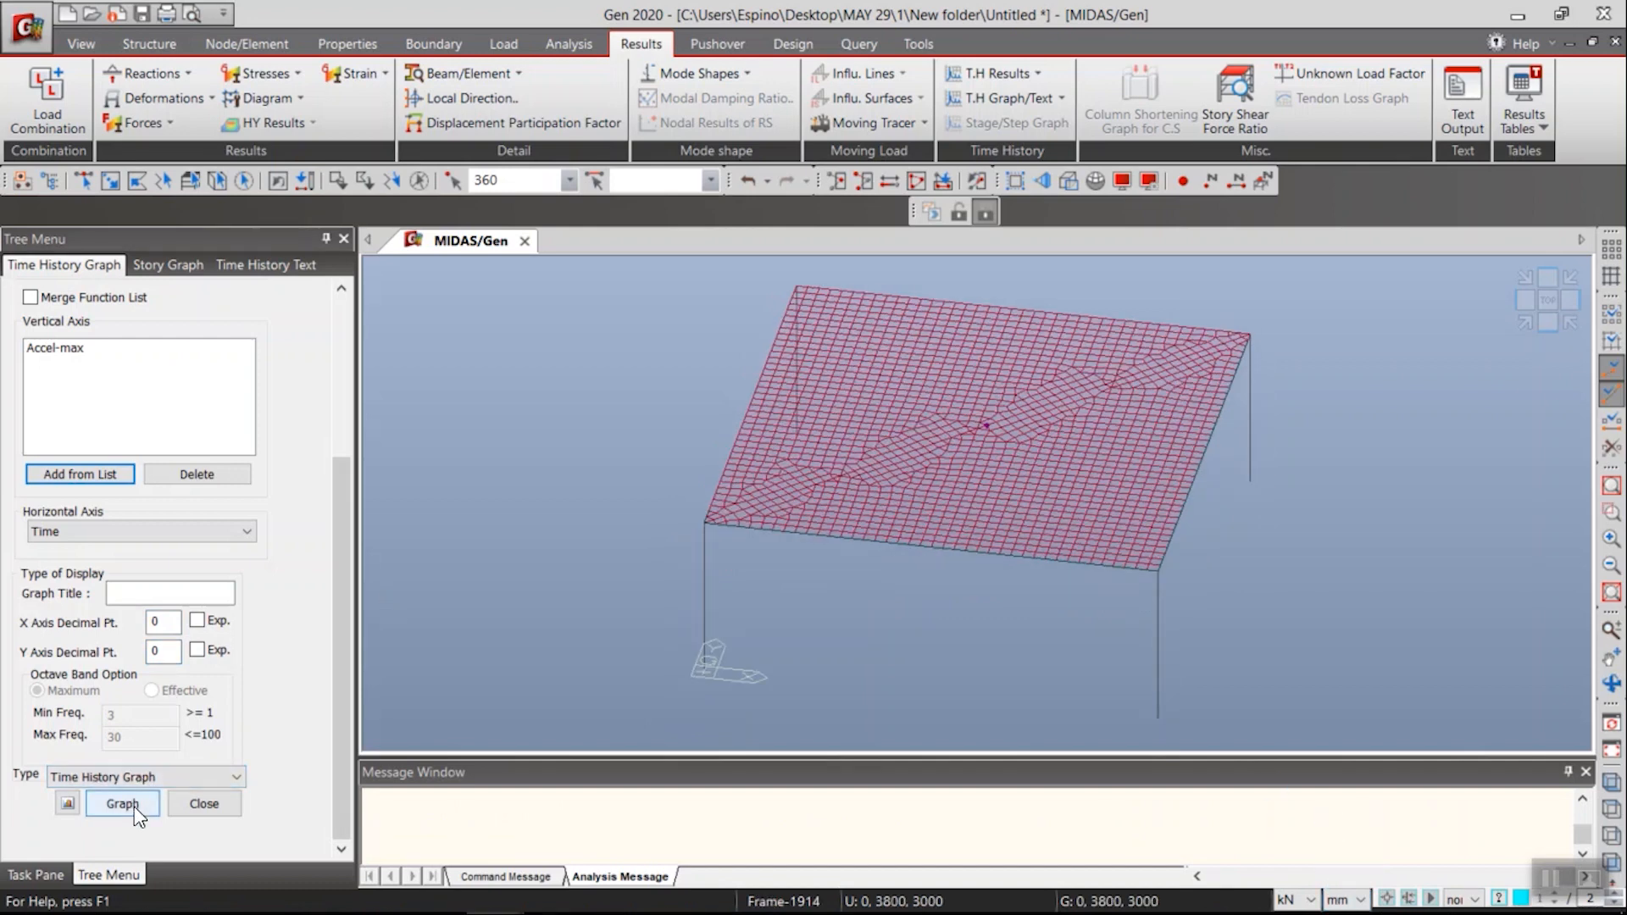
click(129, 804)
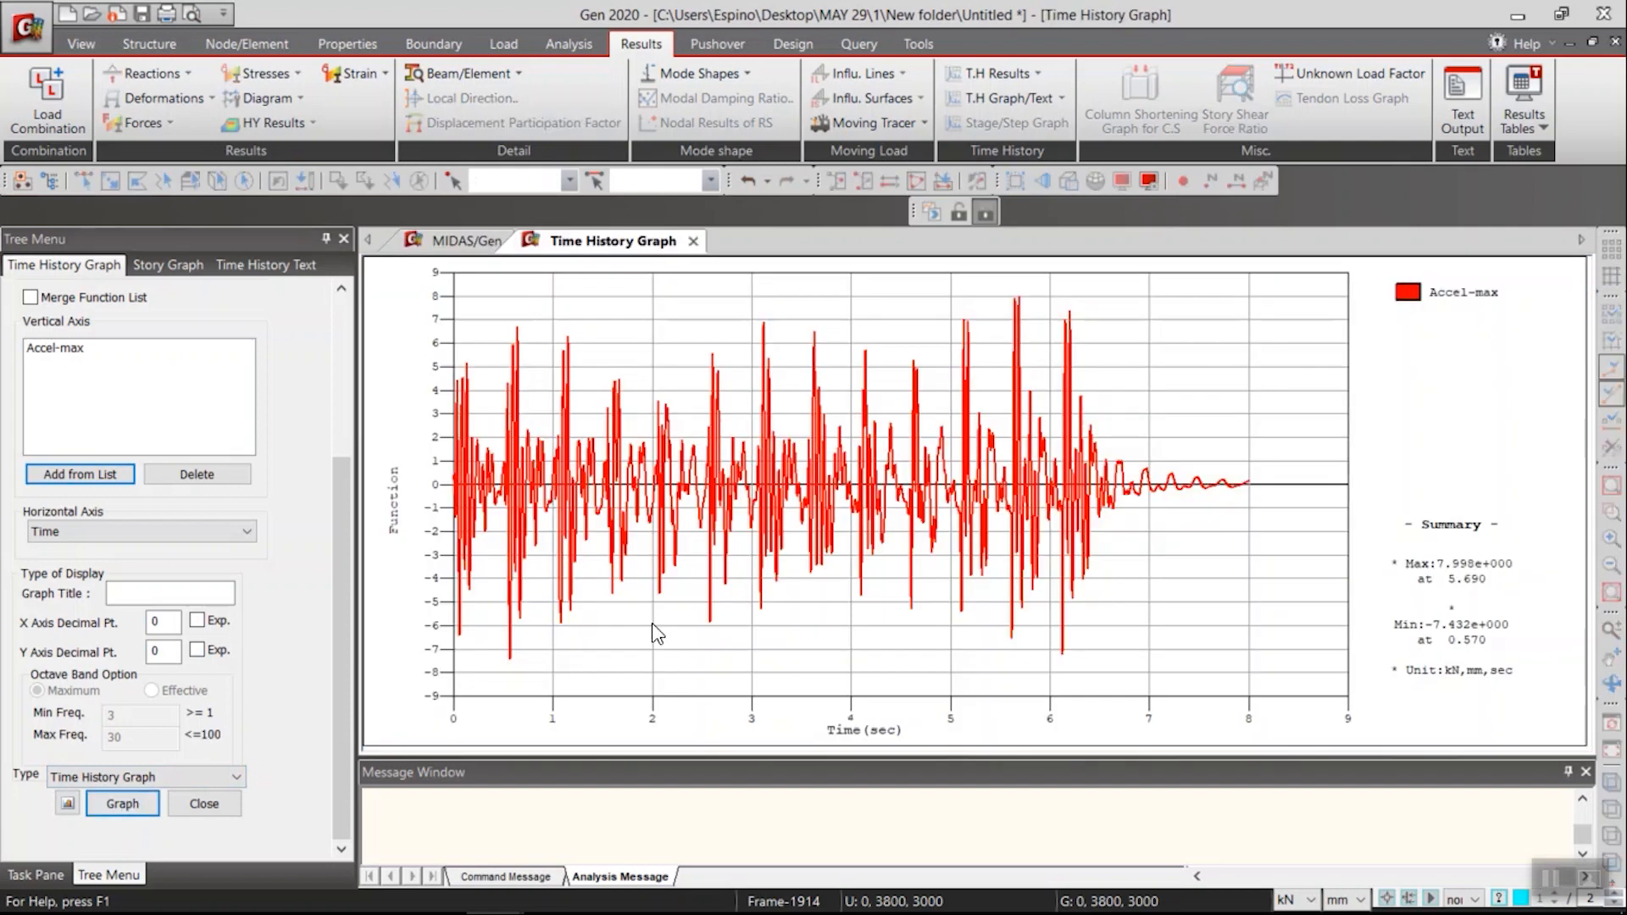
- Convert the Accel-max graph from time to frequency and mark a zoom window over about 10 to 45 Hz
right_click(698, 522)
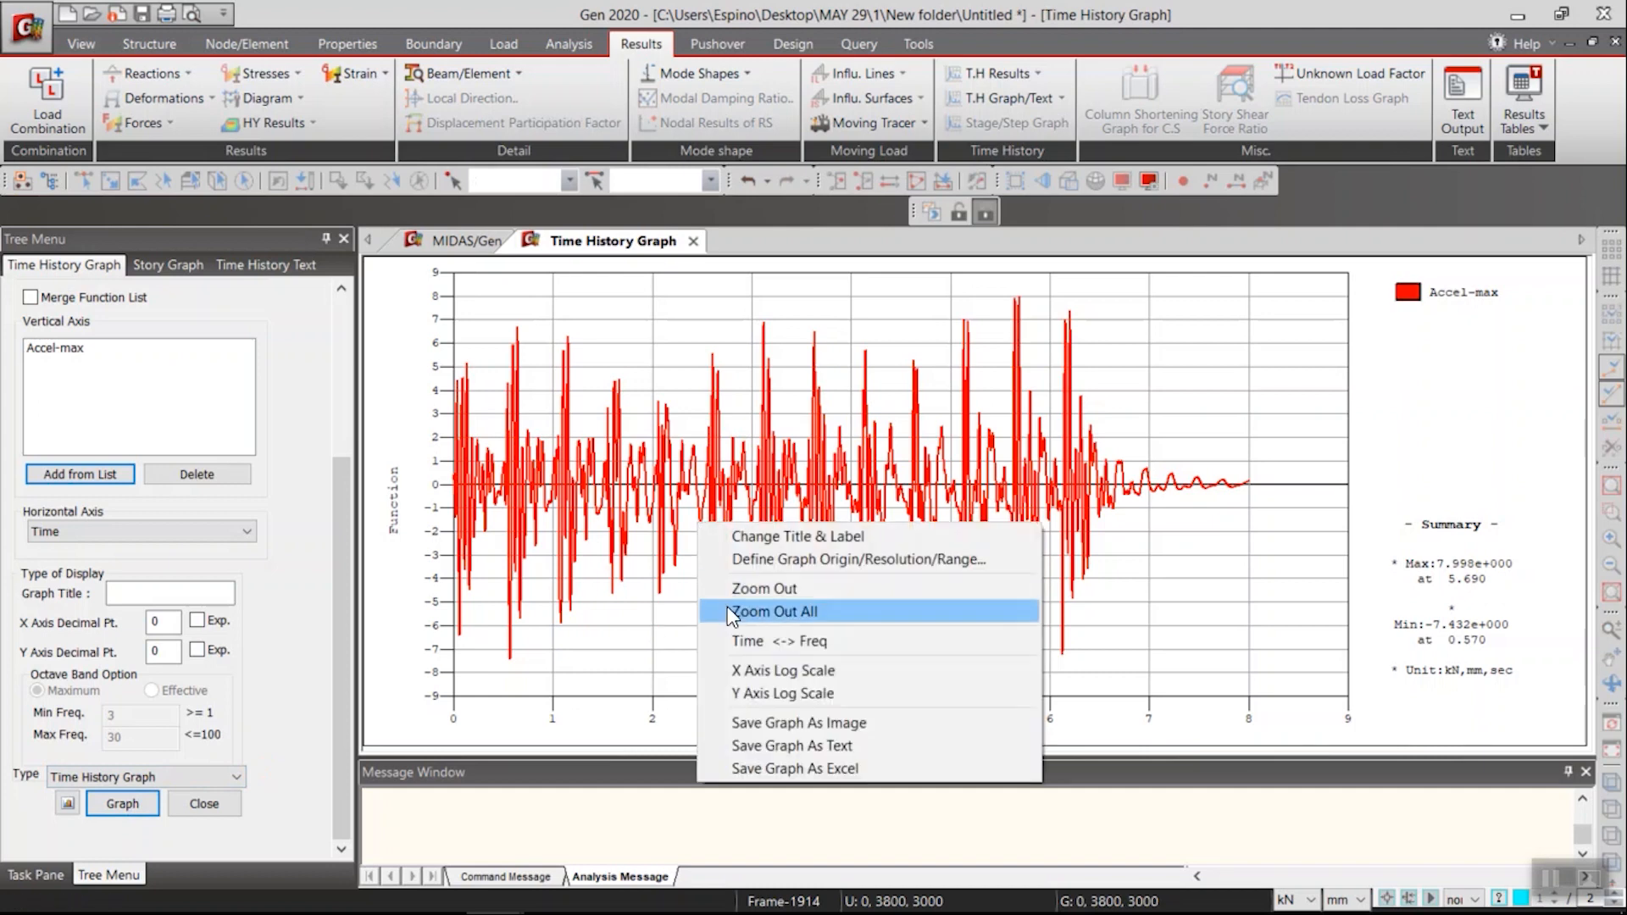
click(747, 642)
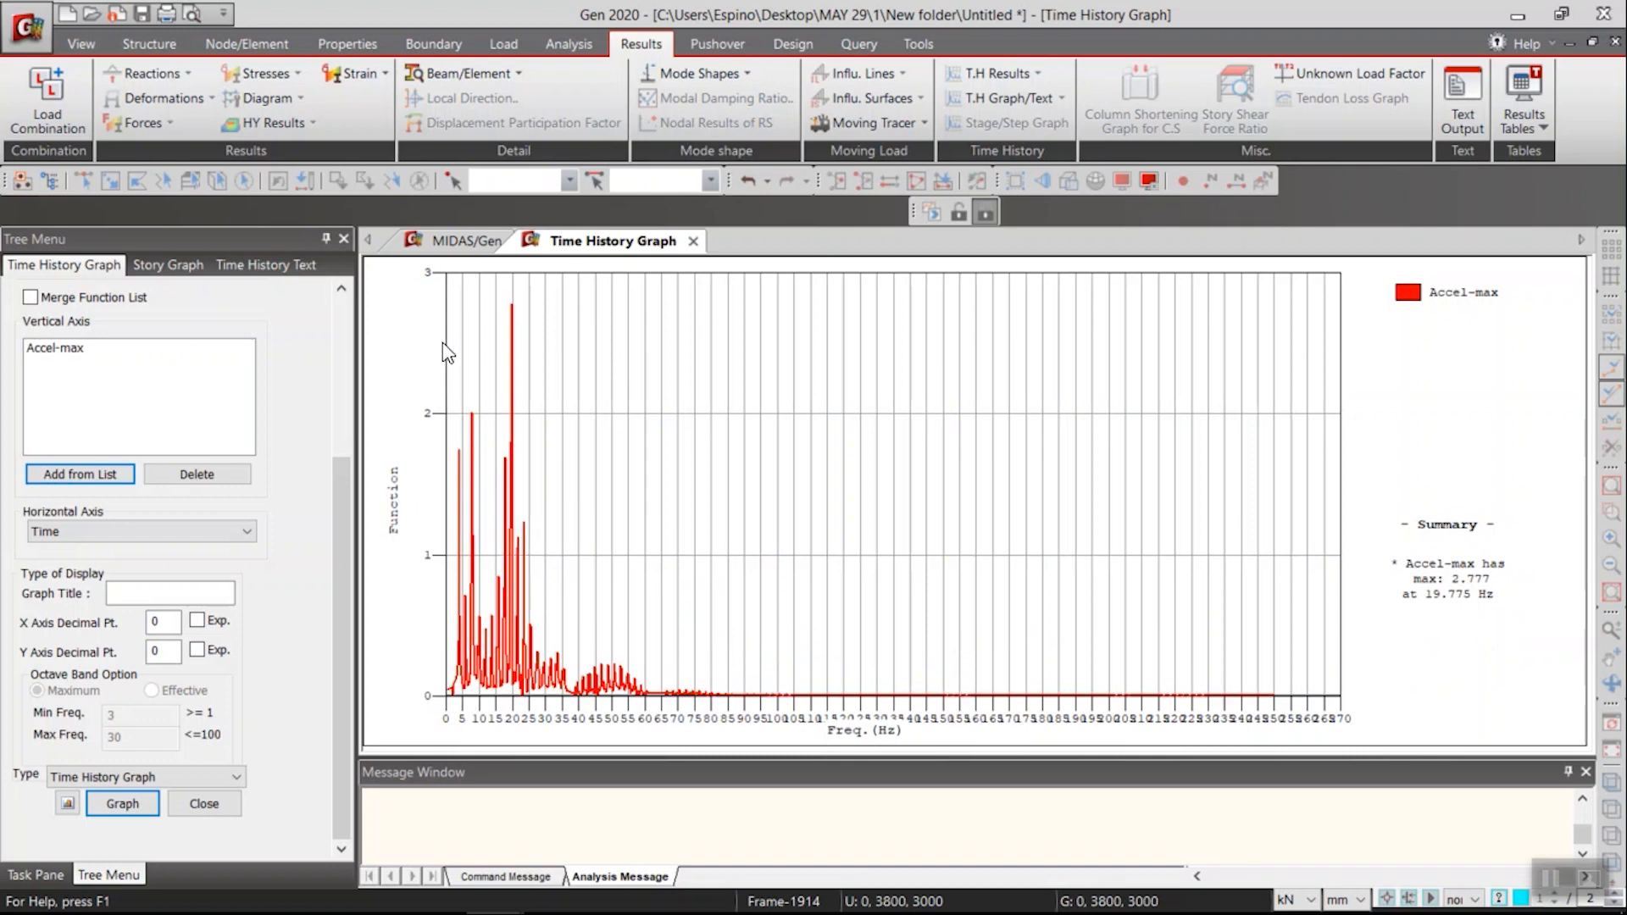
drag(478, 291, 590, 714)
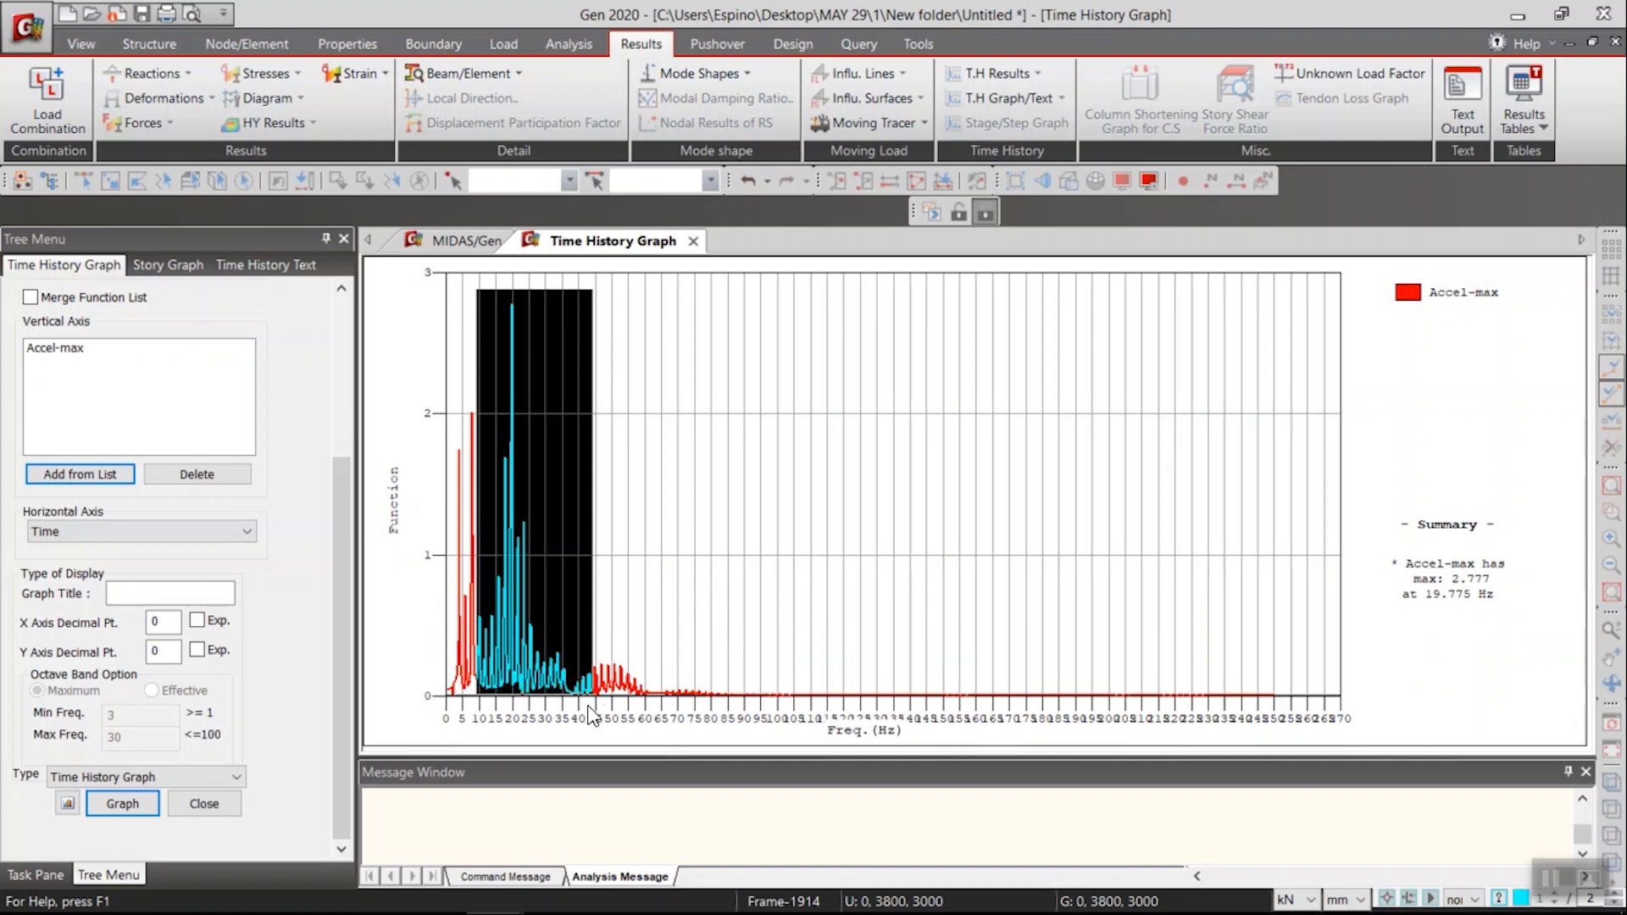
- Zoom the Accel-max frequency graph in to the range of about 9 to 45 Hz
drag(591, 714, 592, 716)
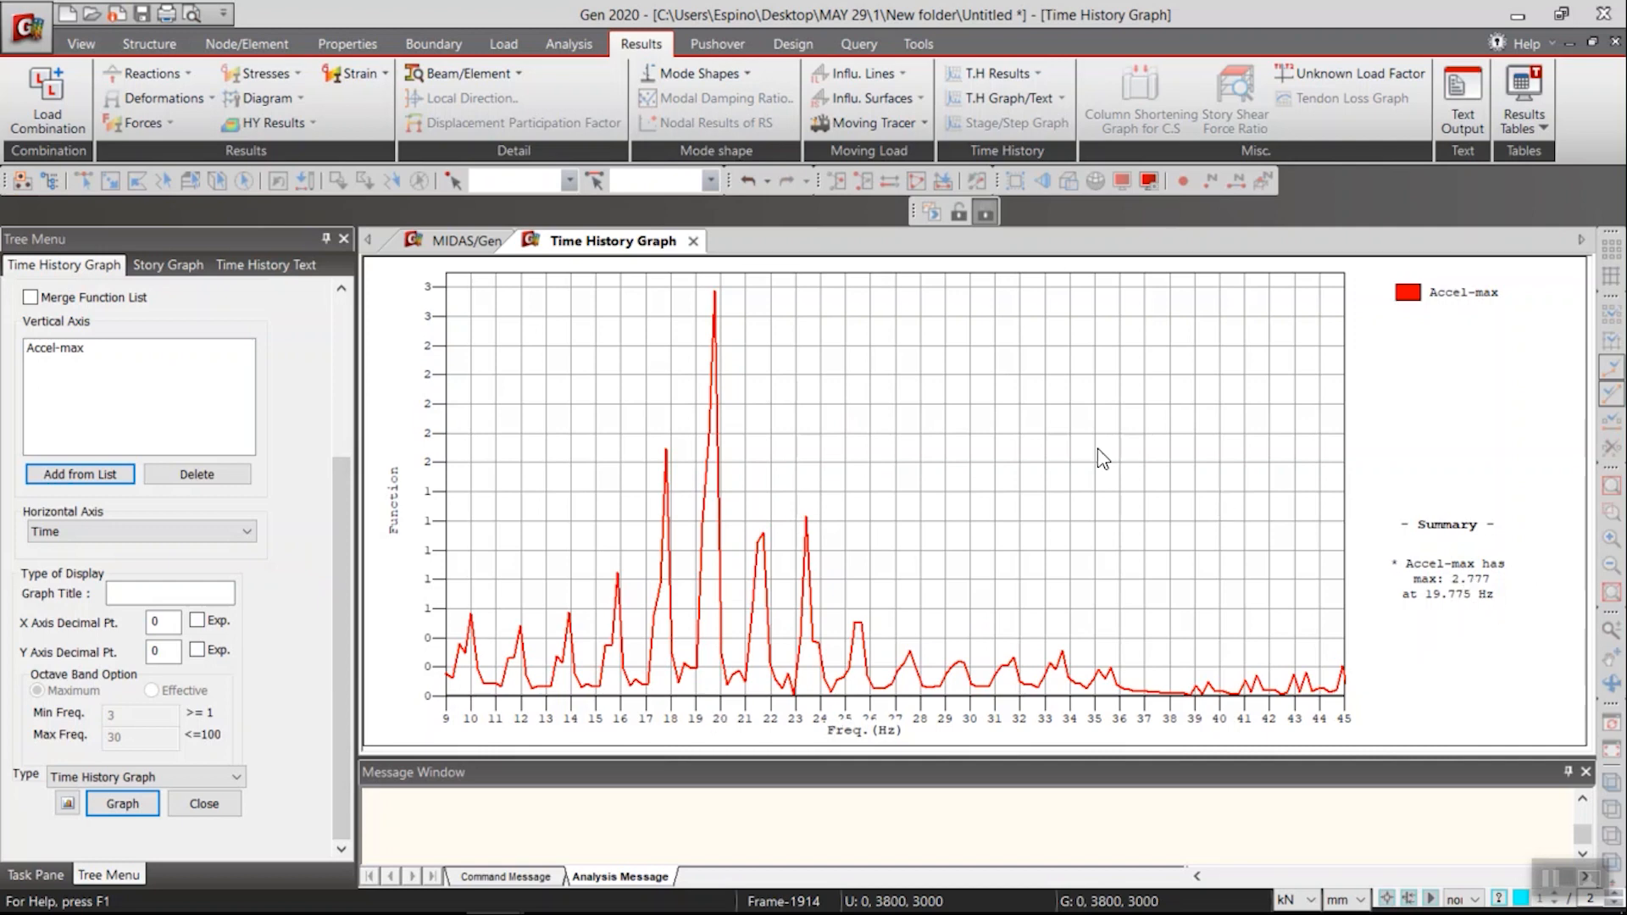
- Replace Accel-max with the Displ-max function on the vertical axis and plot its time history graph
drag(343, 500, 324, 317)
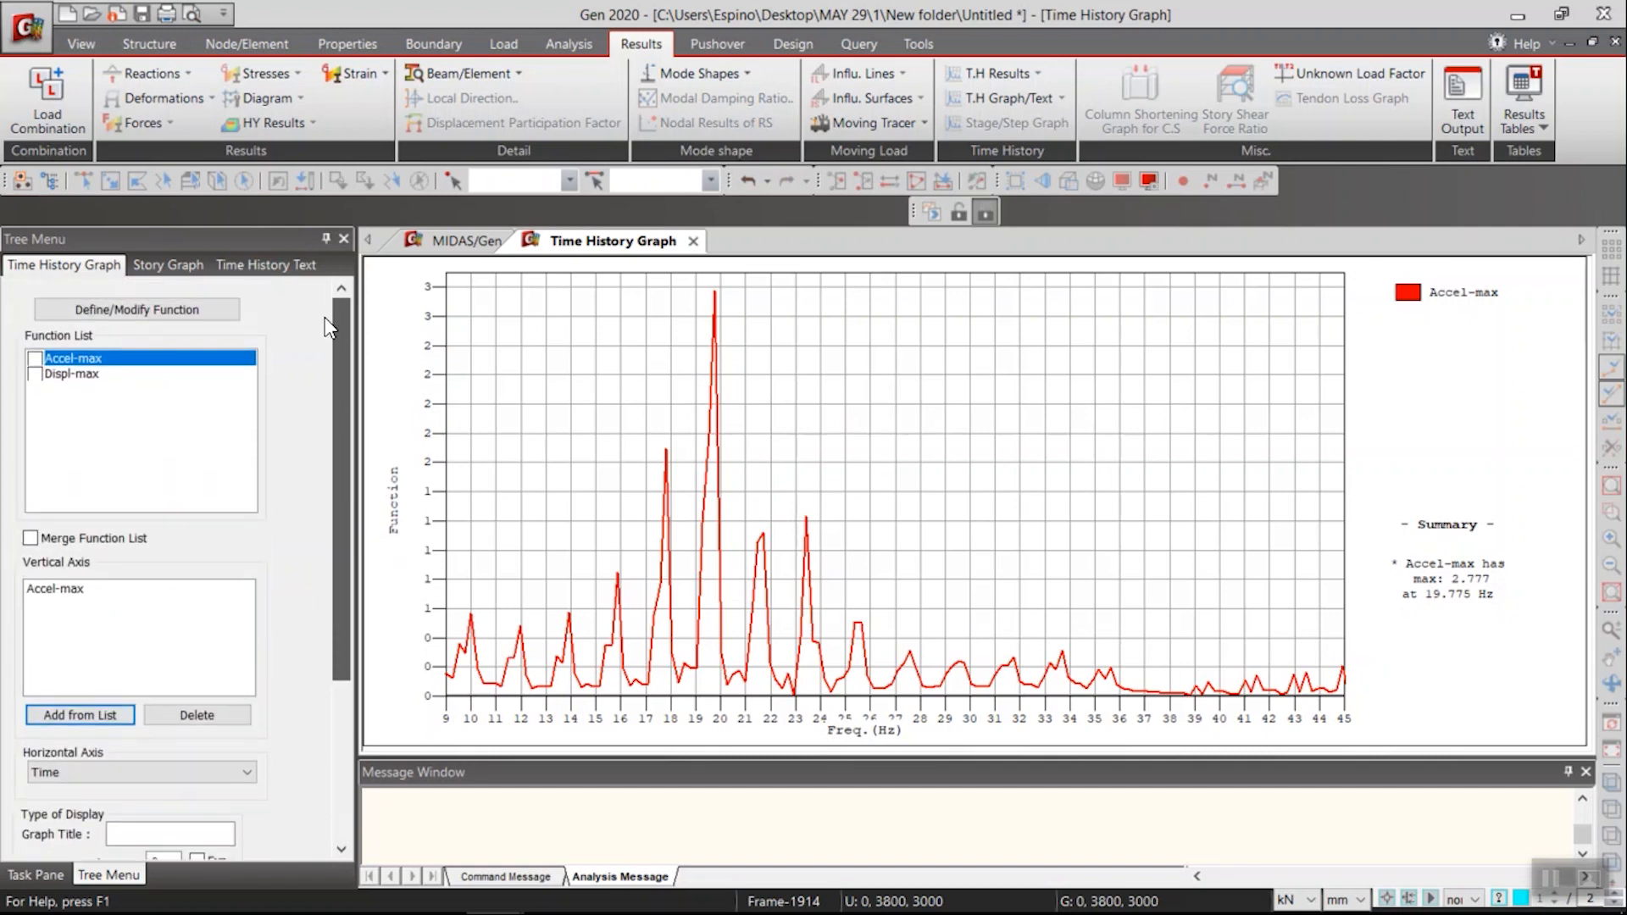
click(63, 589)
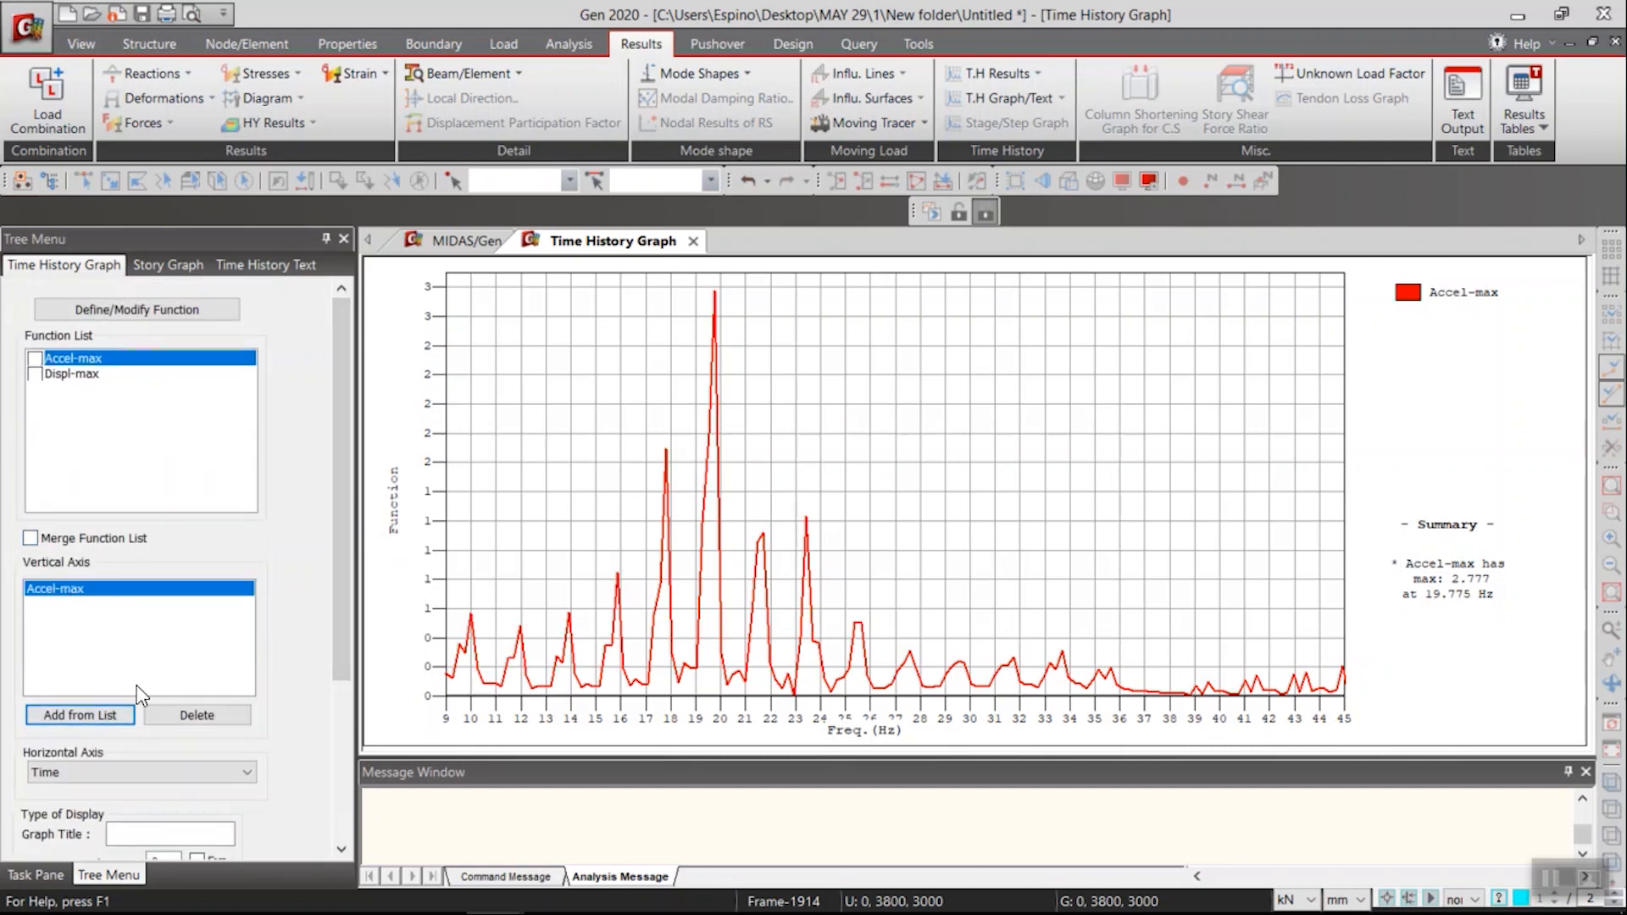
click(35, 377)
drag(343, 527, 342, 656)
click(79, 519)
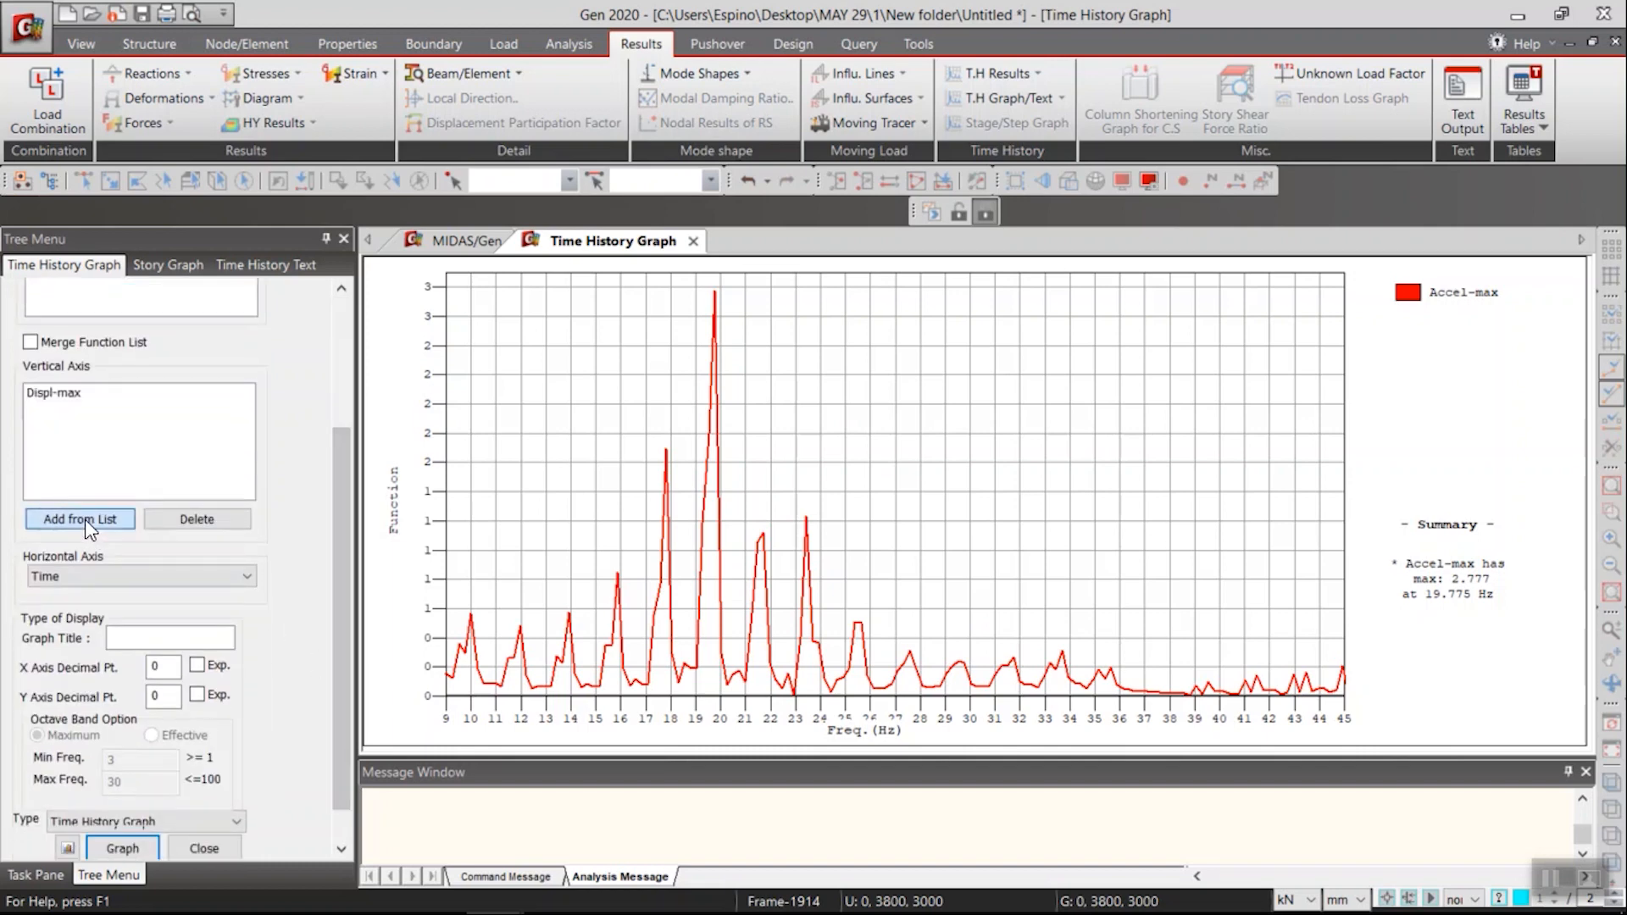
drag(336, 760, 337, 785)
click(112, 804)
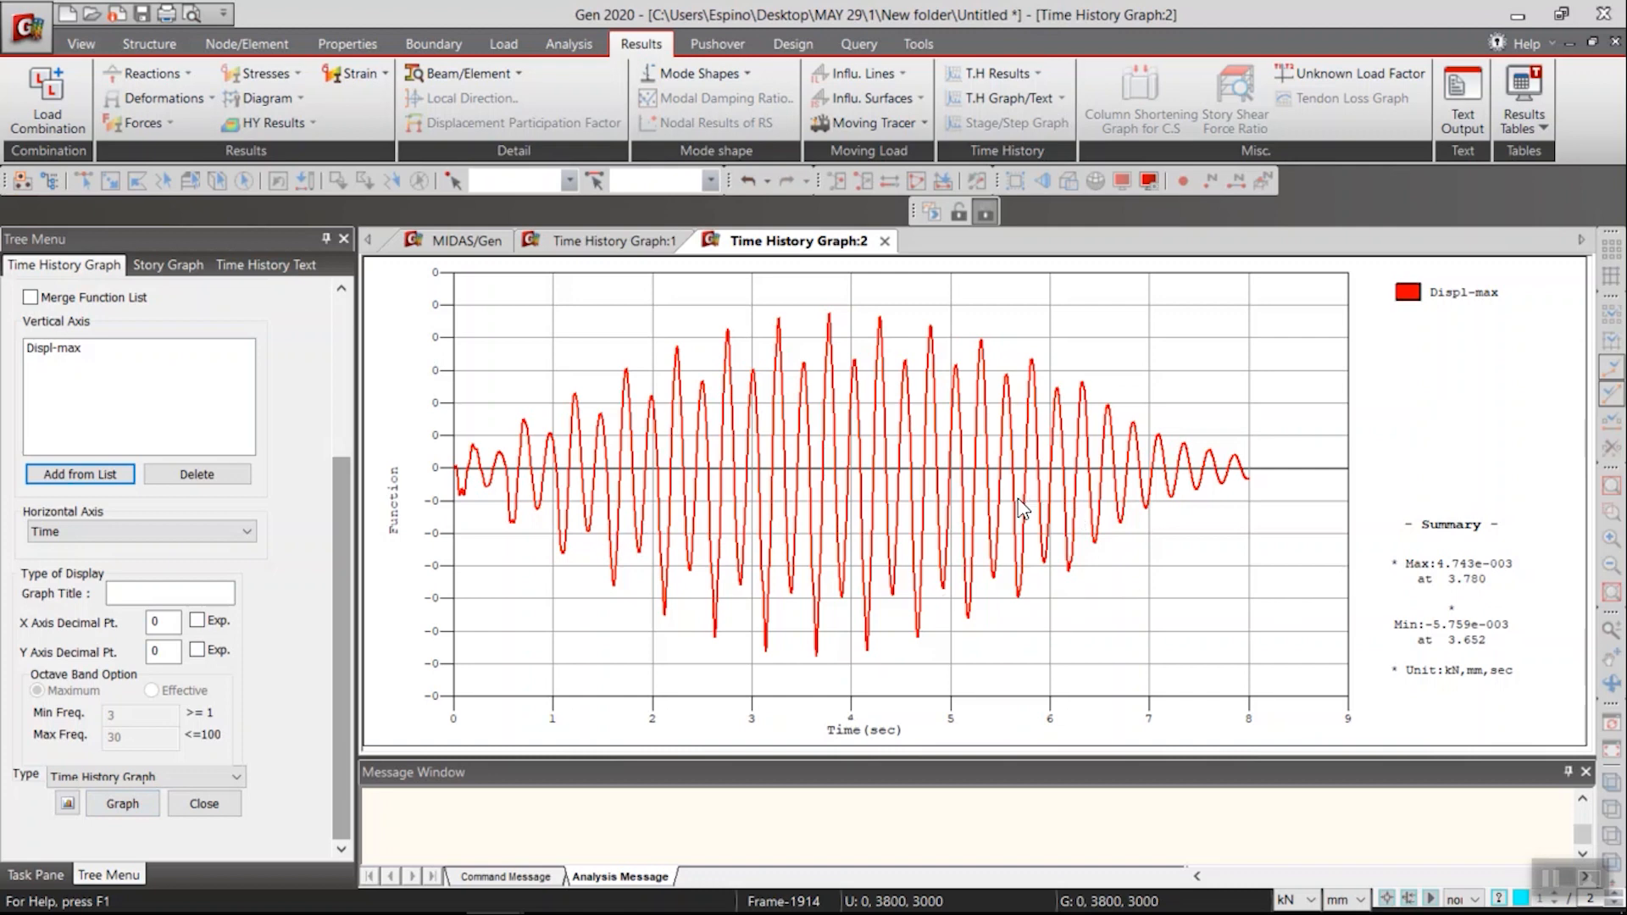
- Compare the Displ-max time graph with the Accel-max frequency graph, ending on the Displ-max graph
mouse_move(819, 666)
click(627, 245)
click(766, 247)
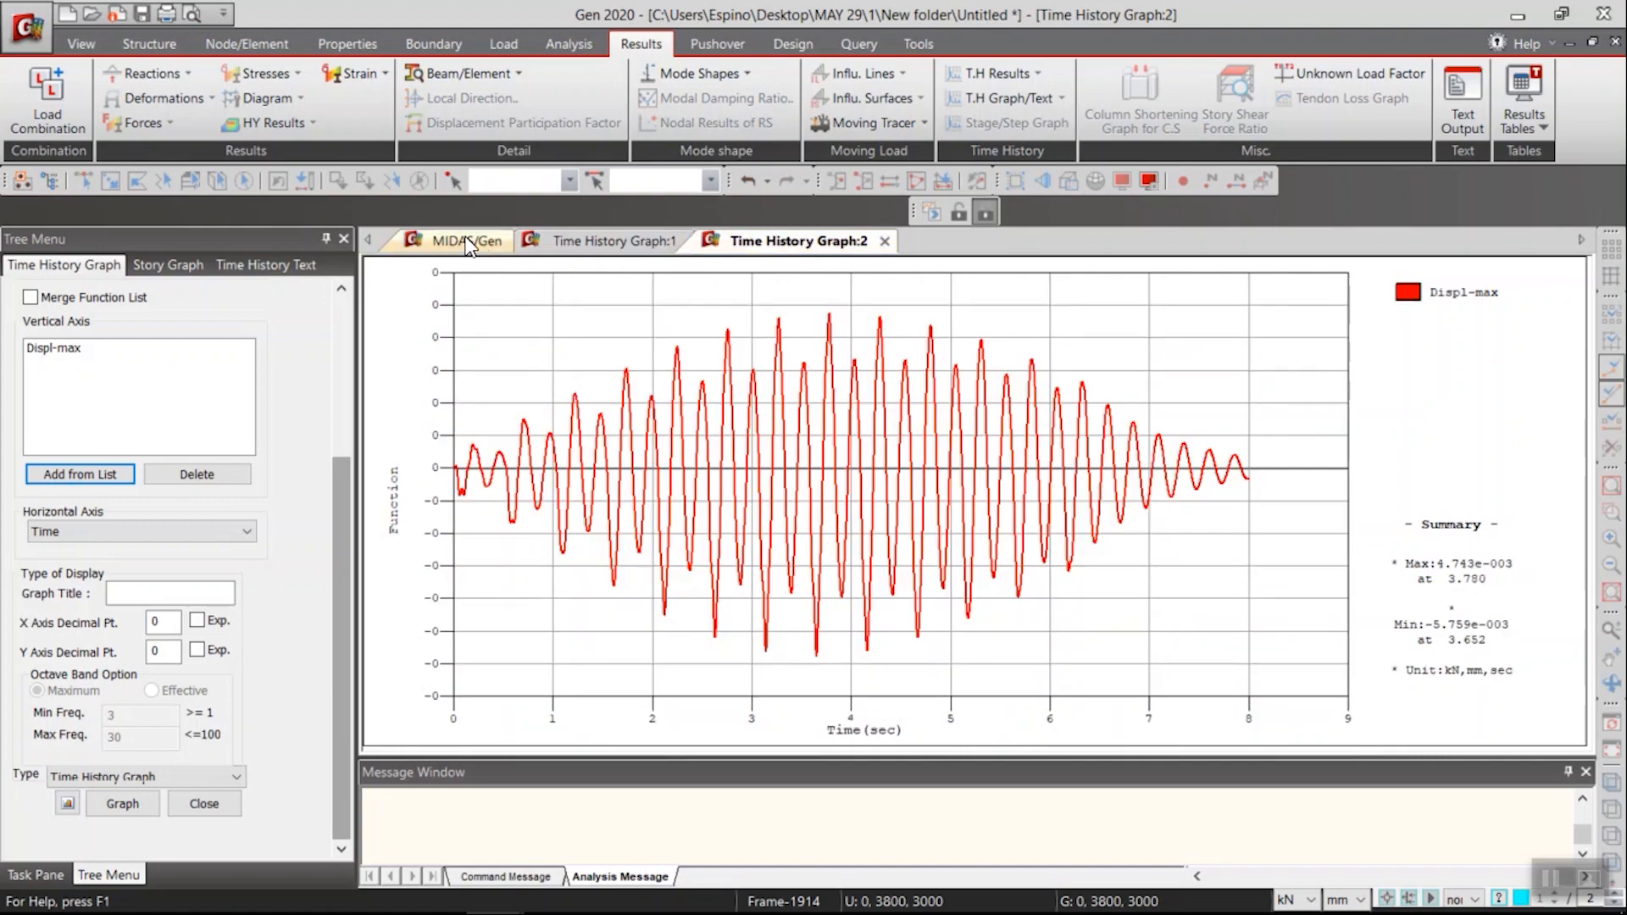
click(469, 246)
click(603, 244)
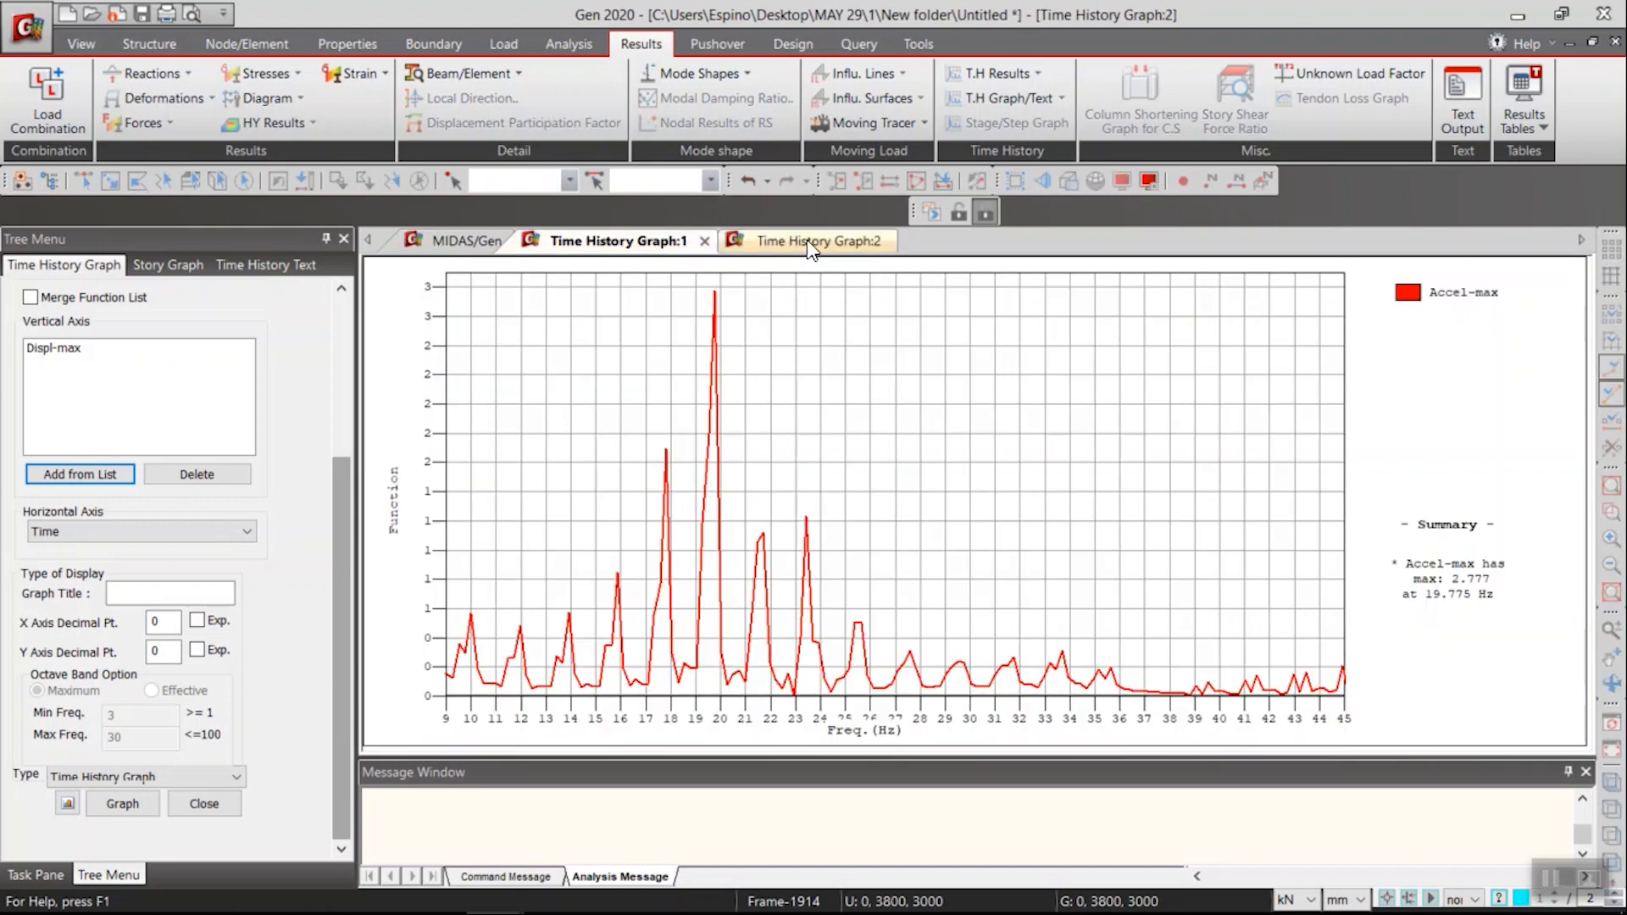
click(811, 246)
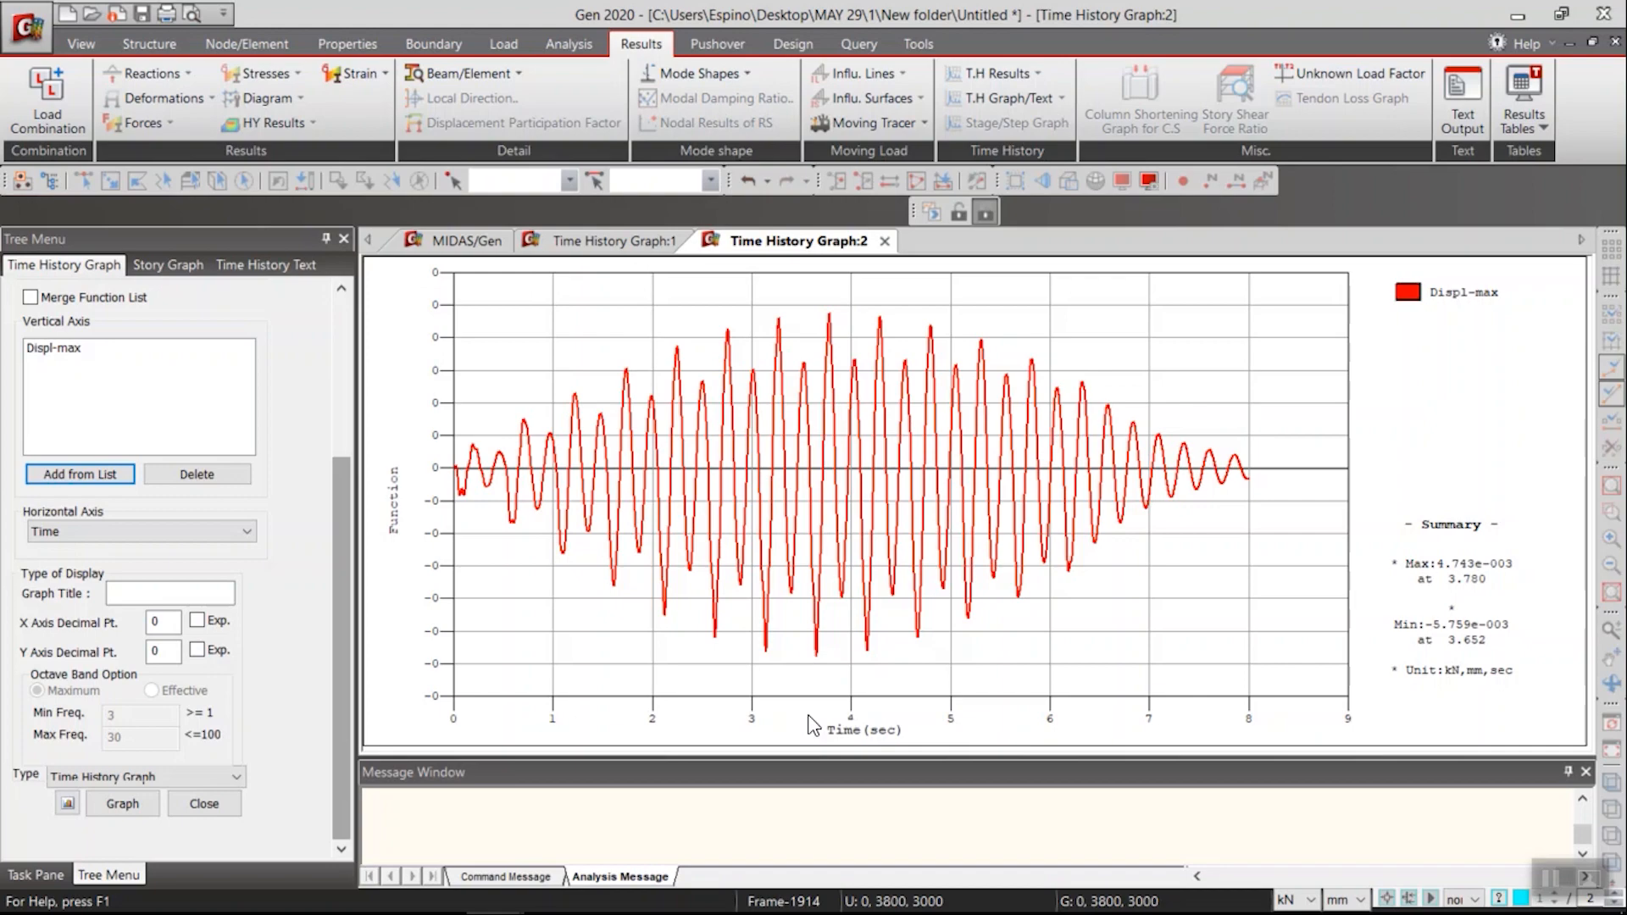
- Switch to the VIBRATION.pptx presentation in PowerPoint and go to its last slide, number 97
key(alt)
key(alt+Tab)
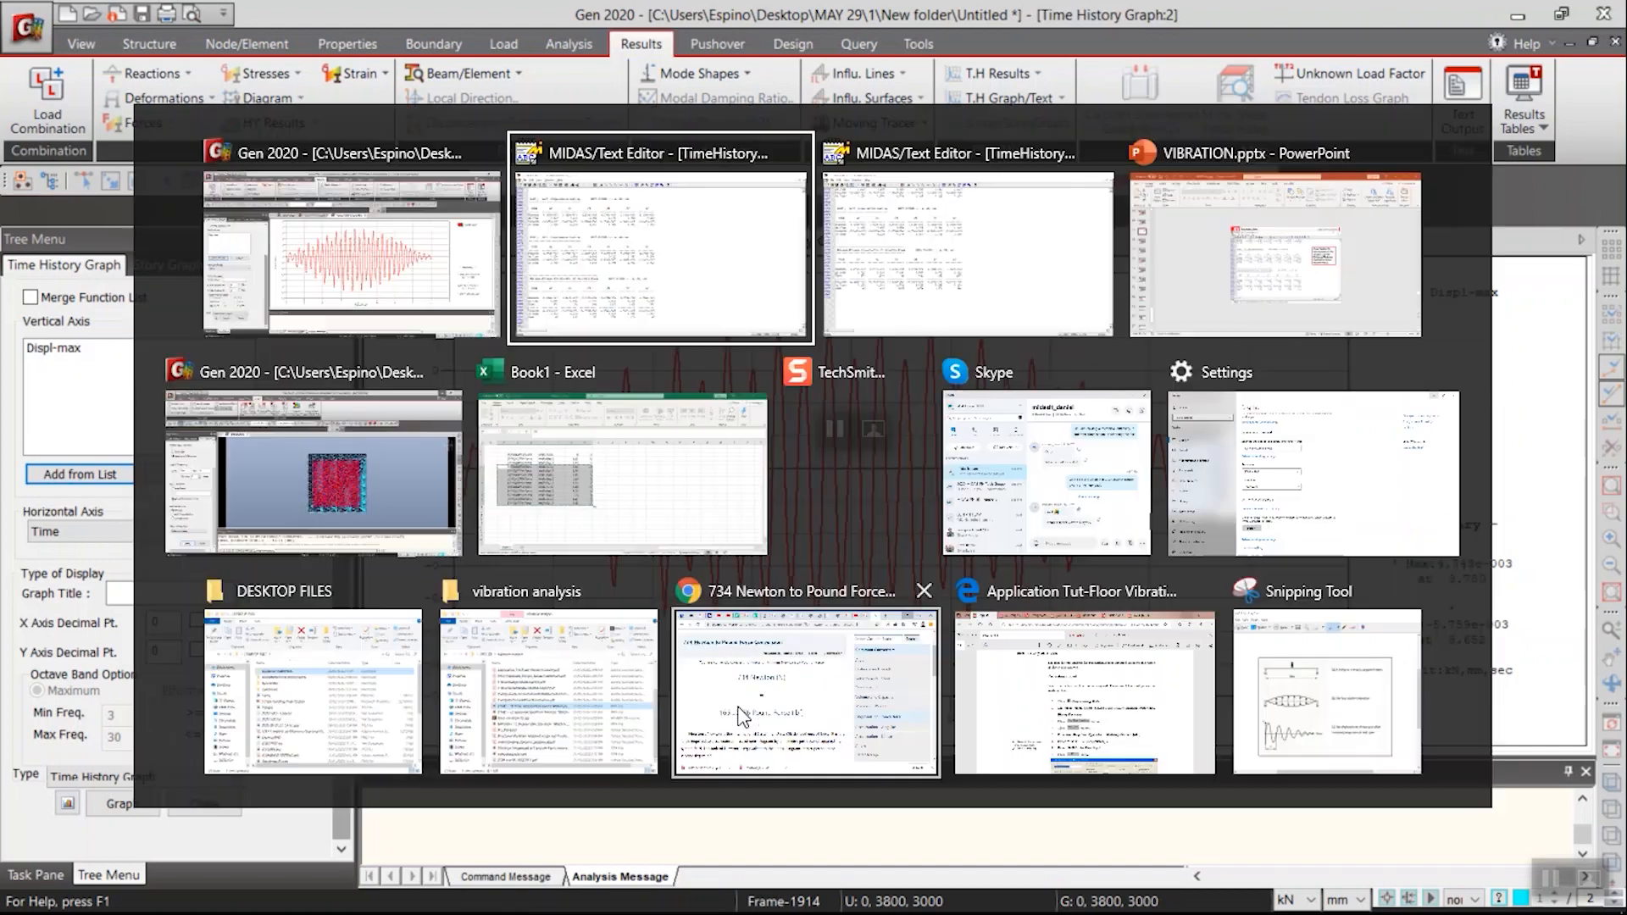
click(1283, 261)
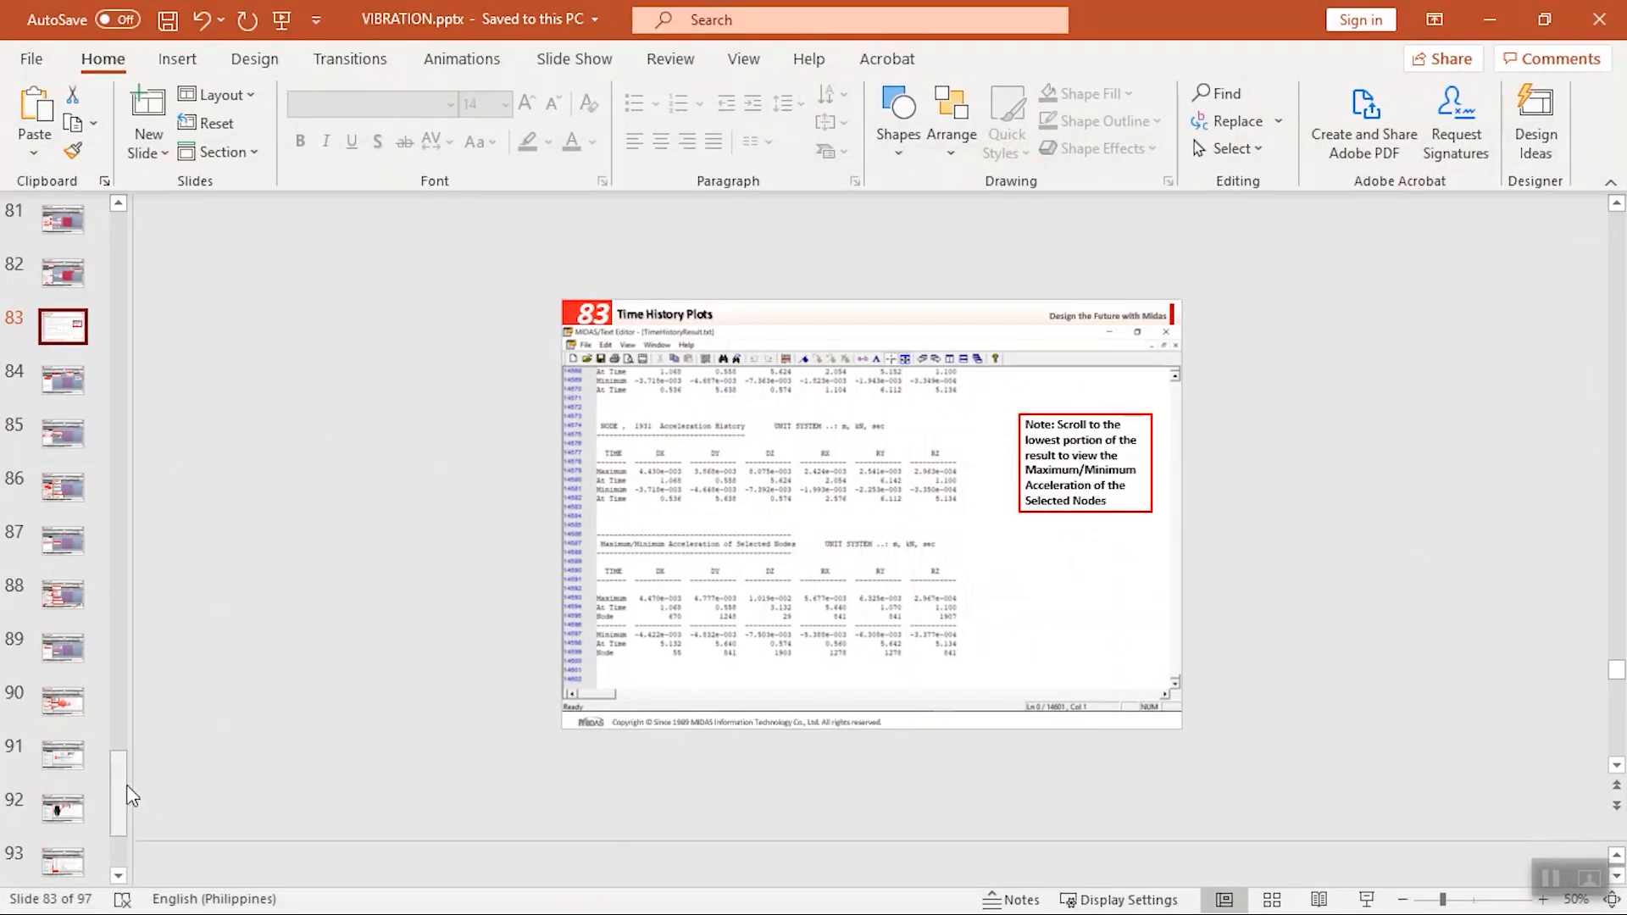
scroll(121, 881, down, 3)
click(118, 877)
click(62, 836)
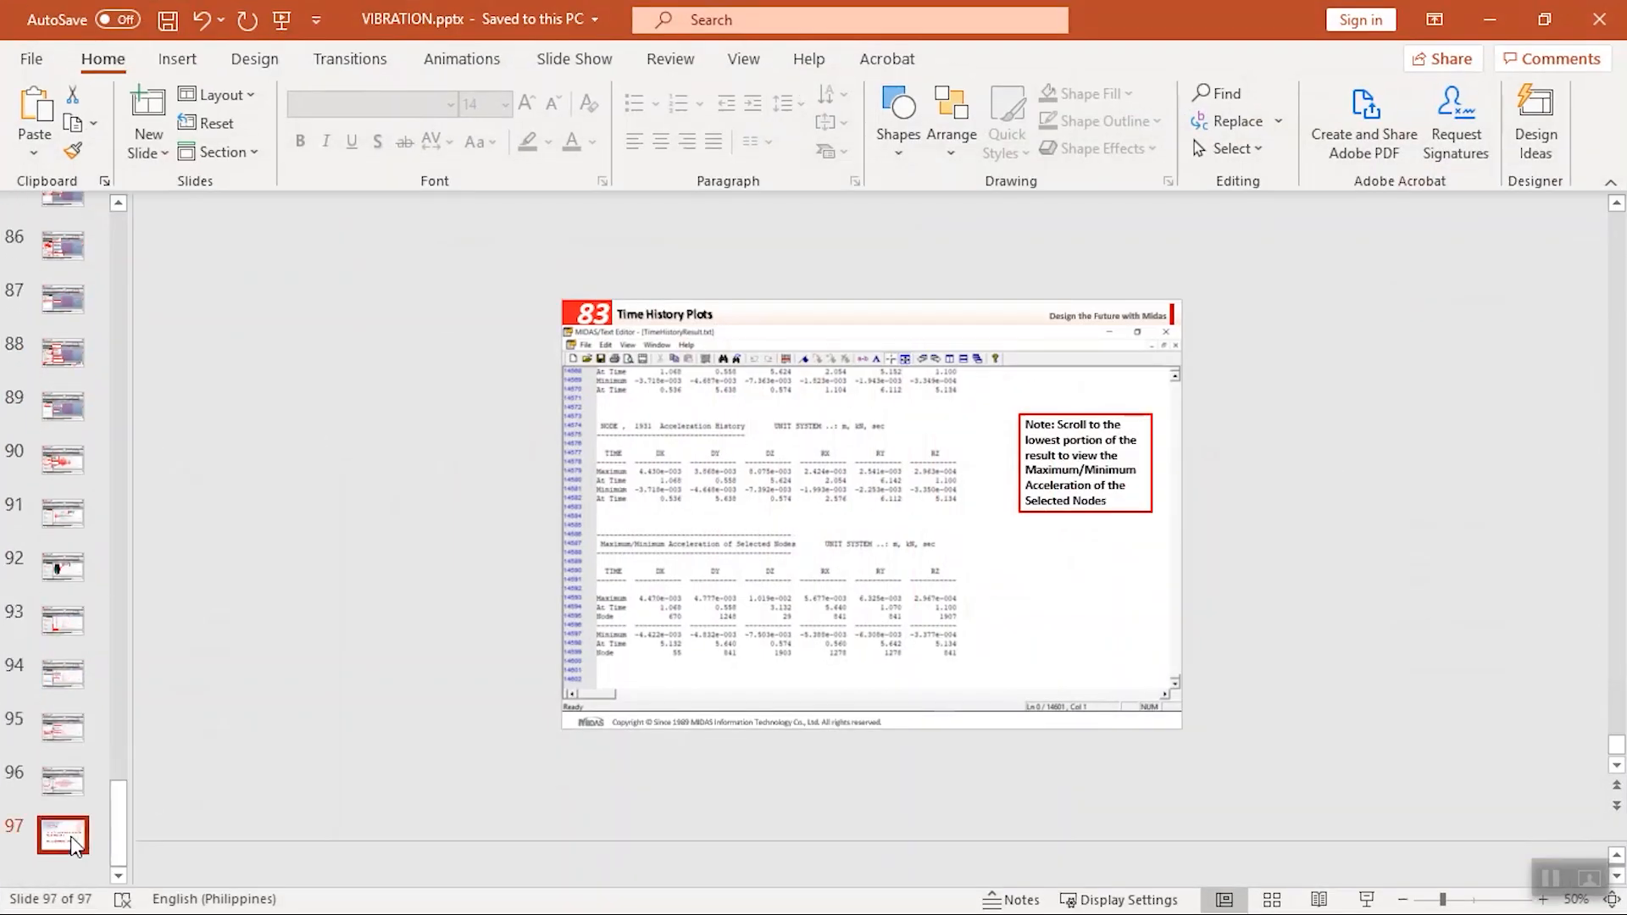
- Present the closing slide as a full-screen slide show, end the show and enlarge the slide in the editing view
click(1366, 899)
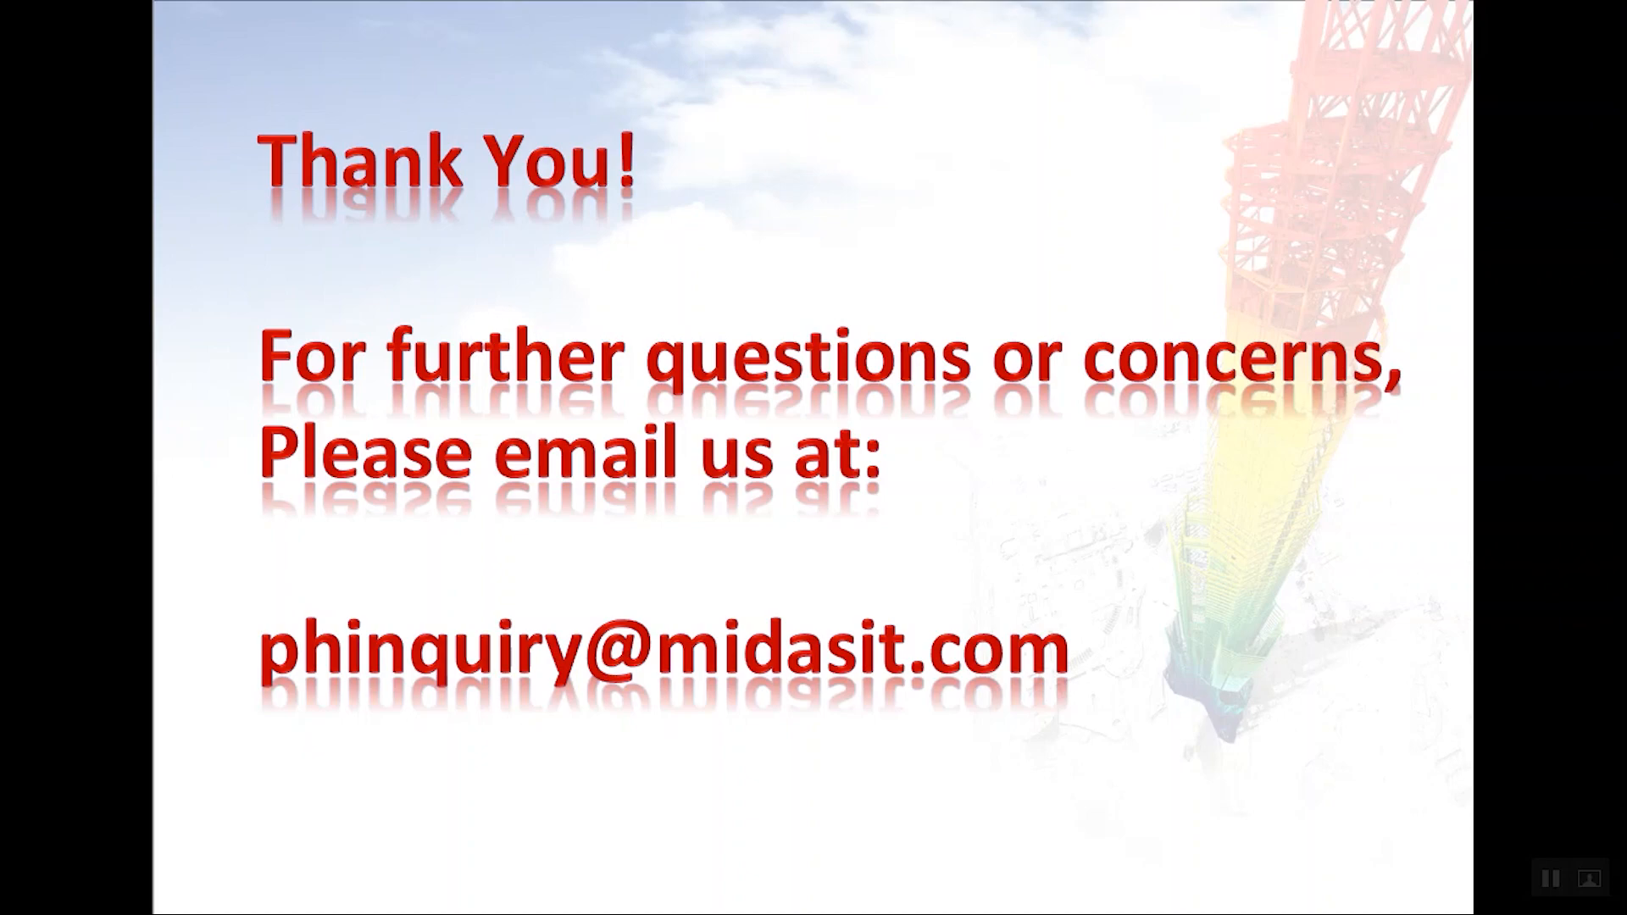
key(Escape)
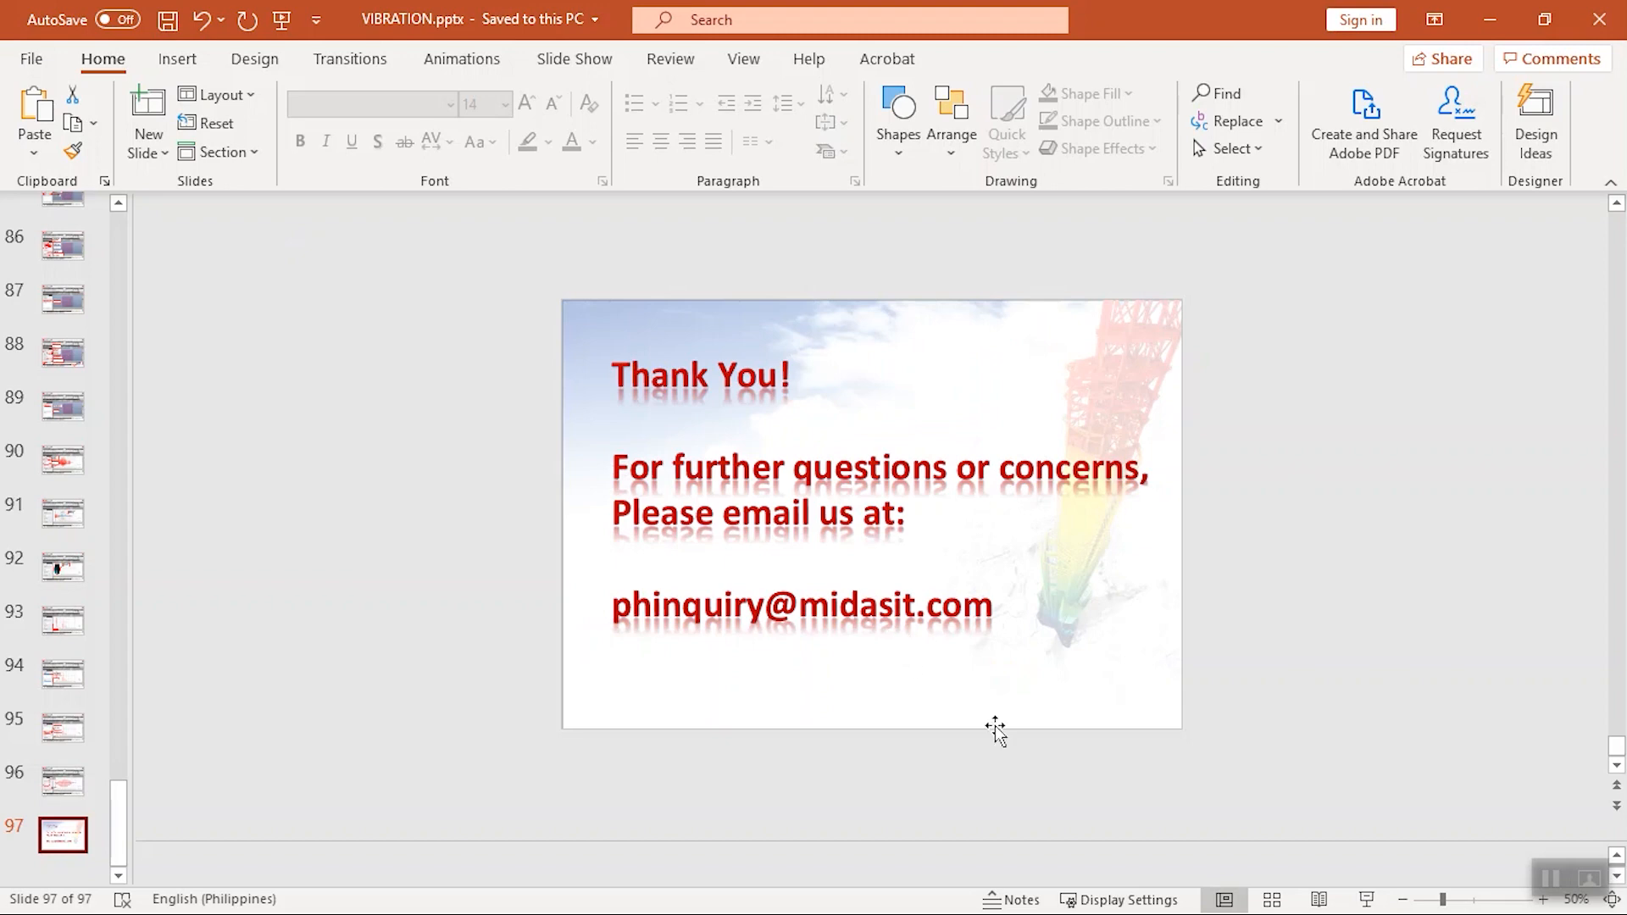
ctrl+scroll(999, 555, up, 3)
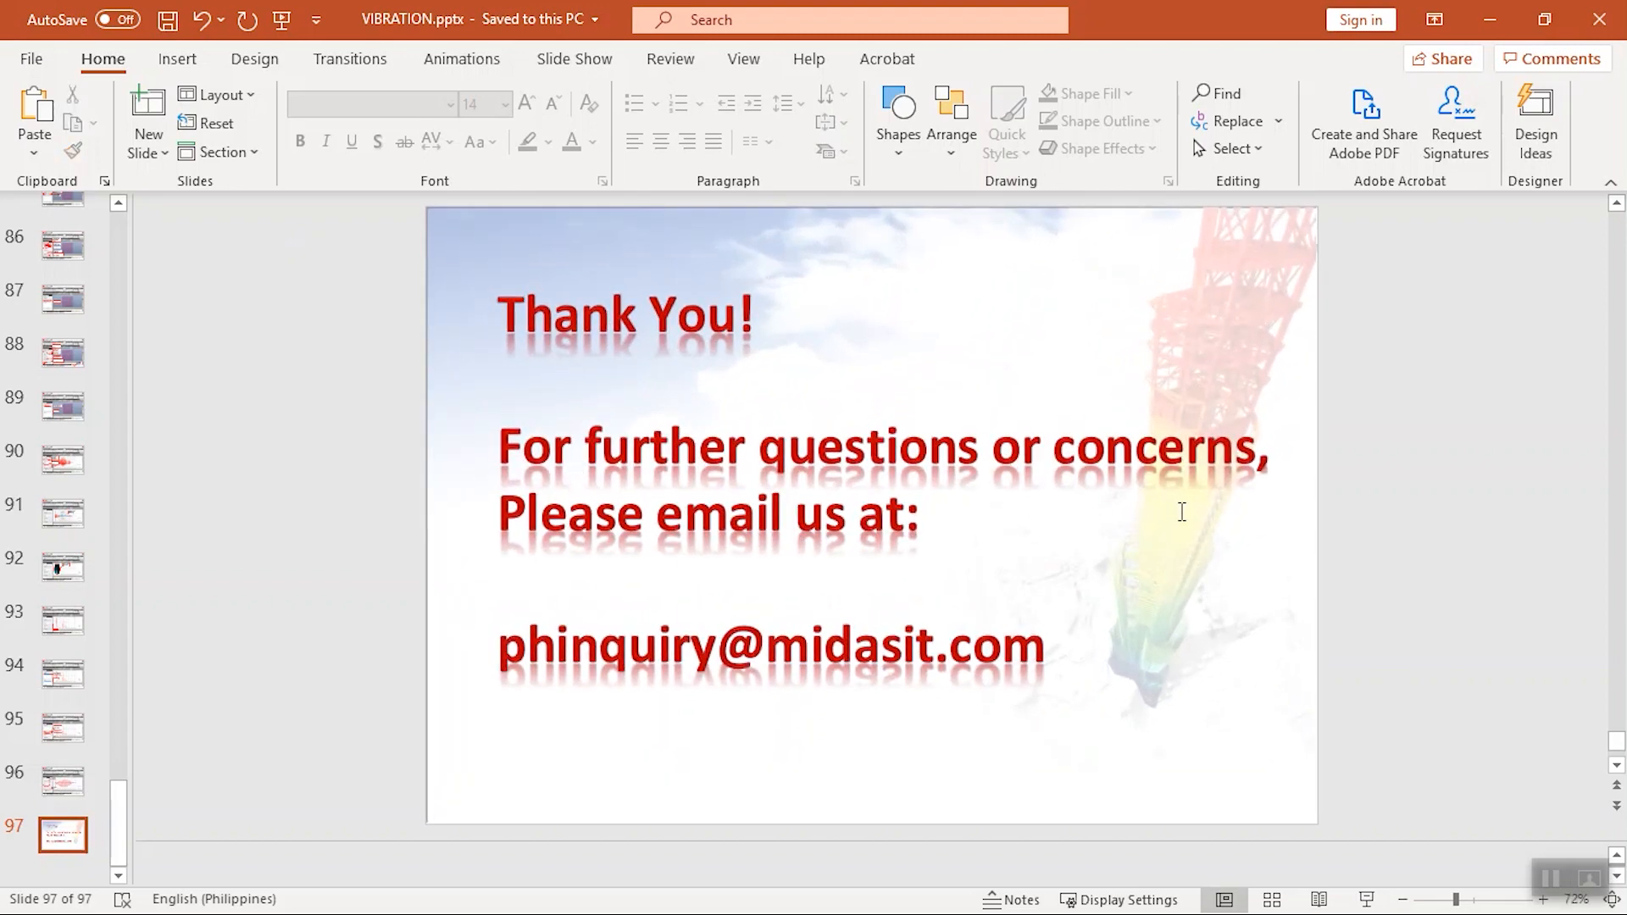